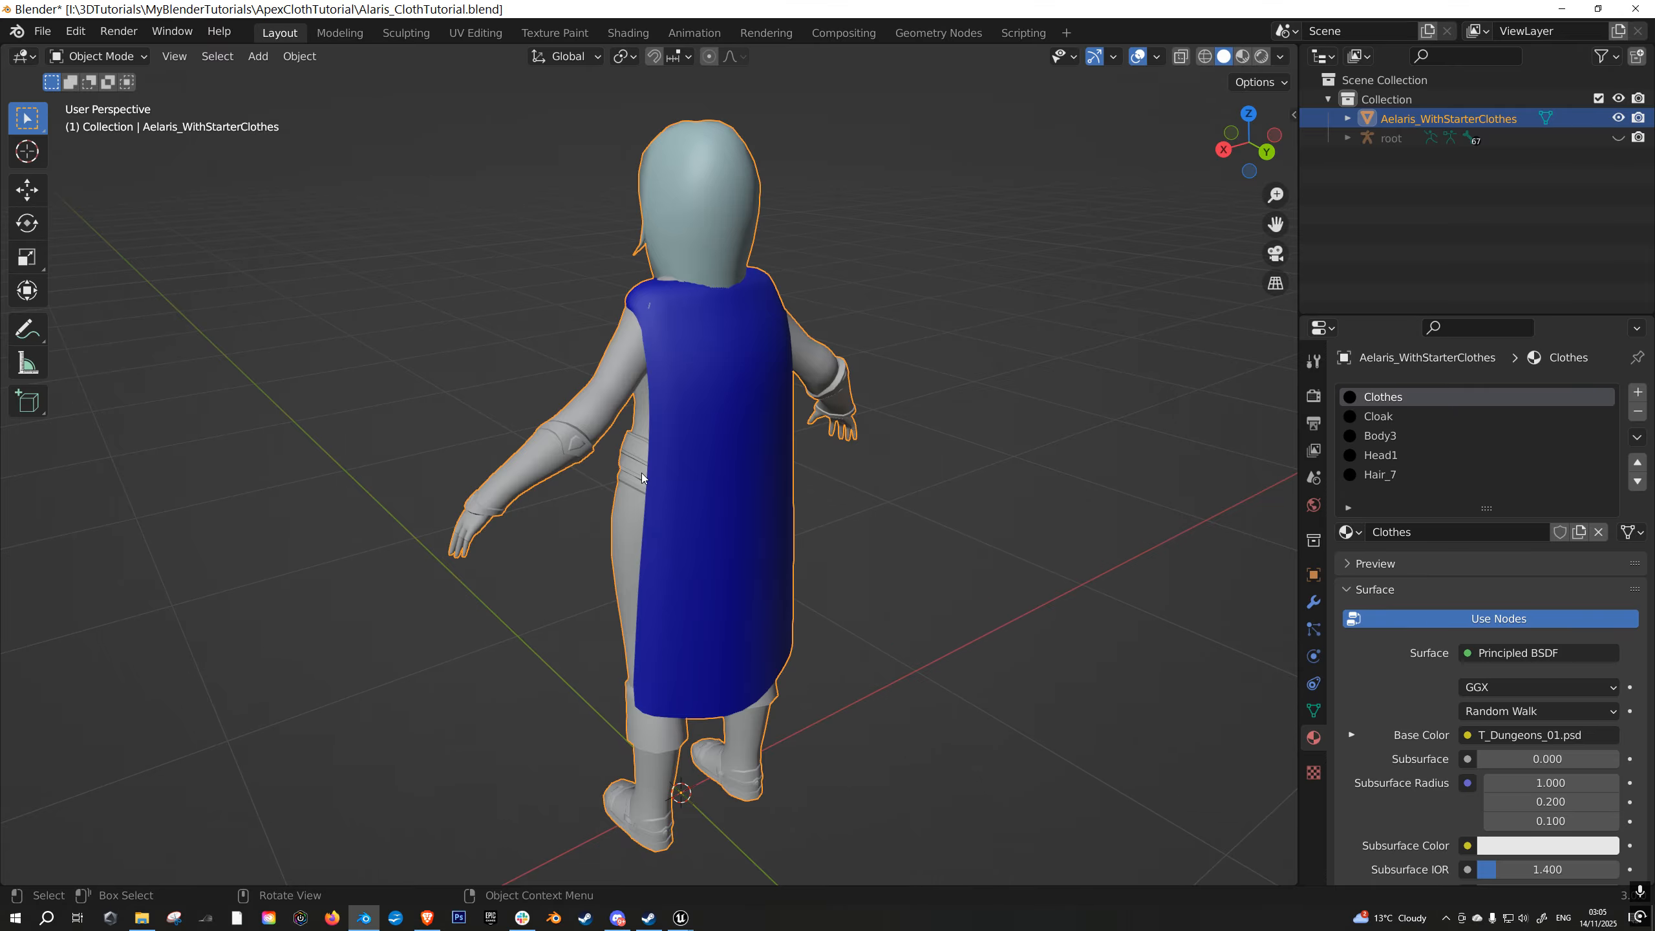
- Reveal the hidden root armature and examine how its bones sit around the character from the back and front
{"action": "middle_click_drag", "start_coordinate": [697, 445], "coordinate": [814, 386]}
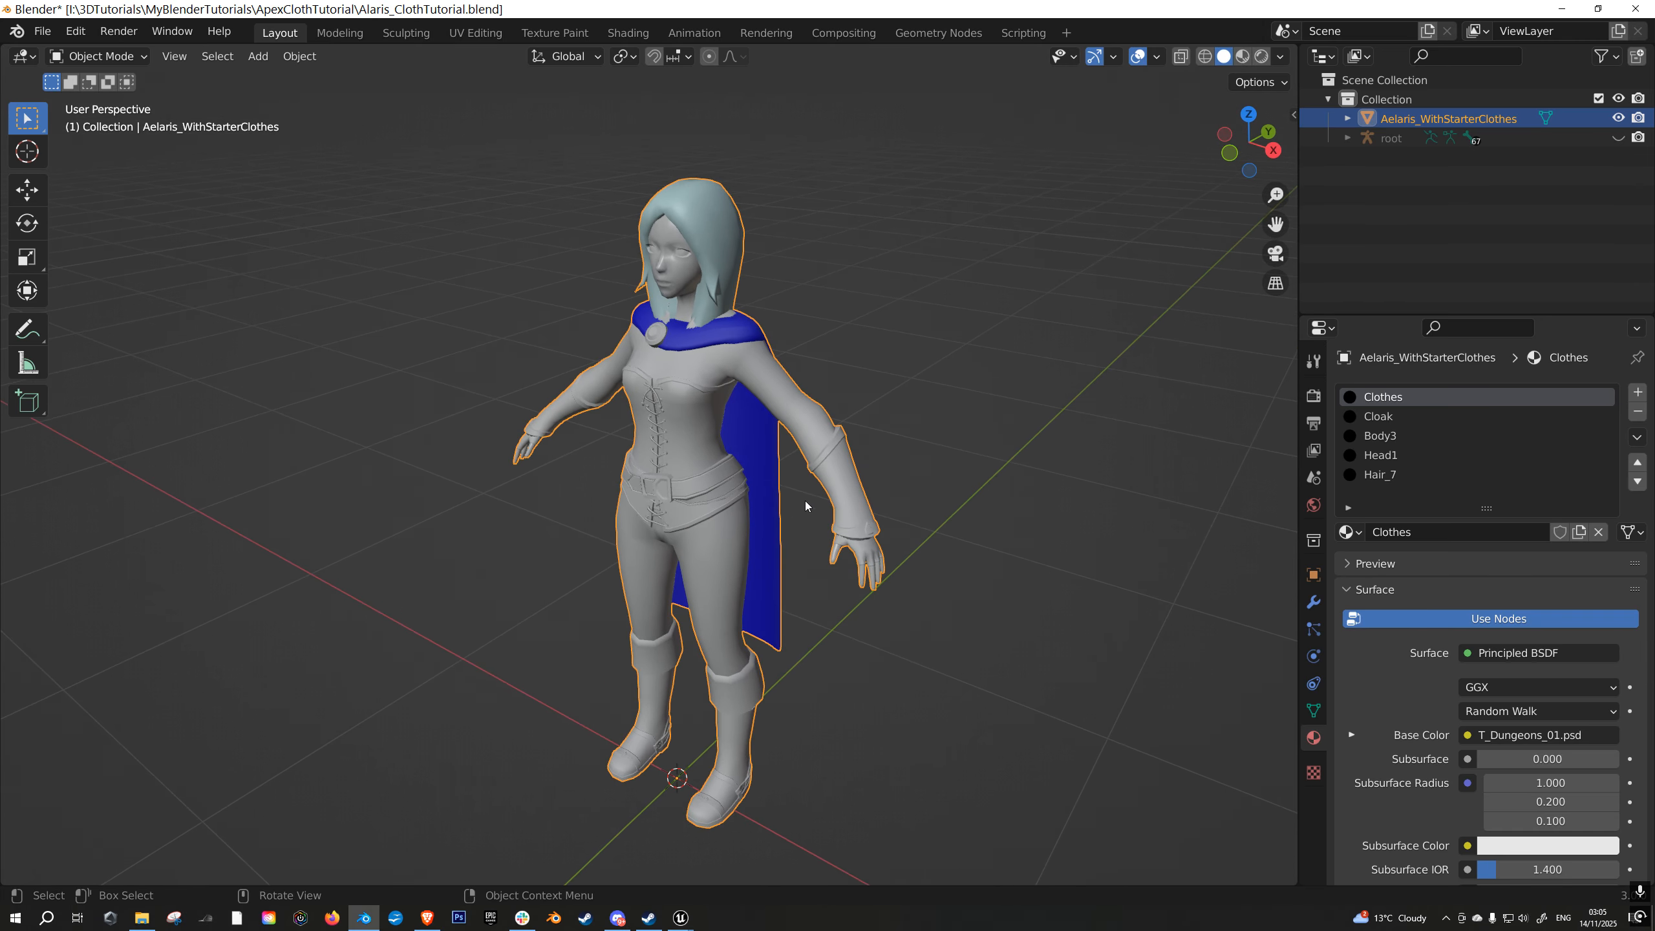
{"action": "mouse_move", "coordinate": [773, 507]}
{"action": "middle_mouse_down"}
{"action": "mouse_move", "coordinate": [668, 477]}
{"action": "mouse_move", "coordinate": [614, 491]}
{"action": "mouse_move", "coordinate": [664, 523]}
{"action": "mouse_move", "coordinate": [744, 501]}
{"action": "middle_mouse_up"}
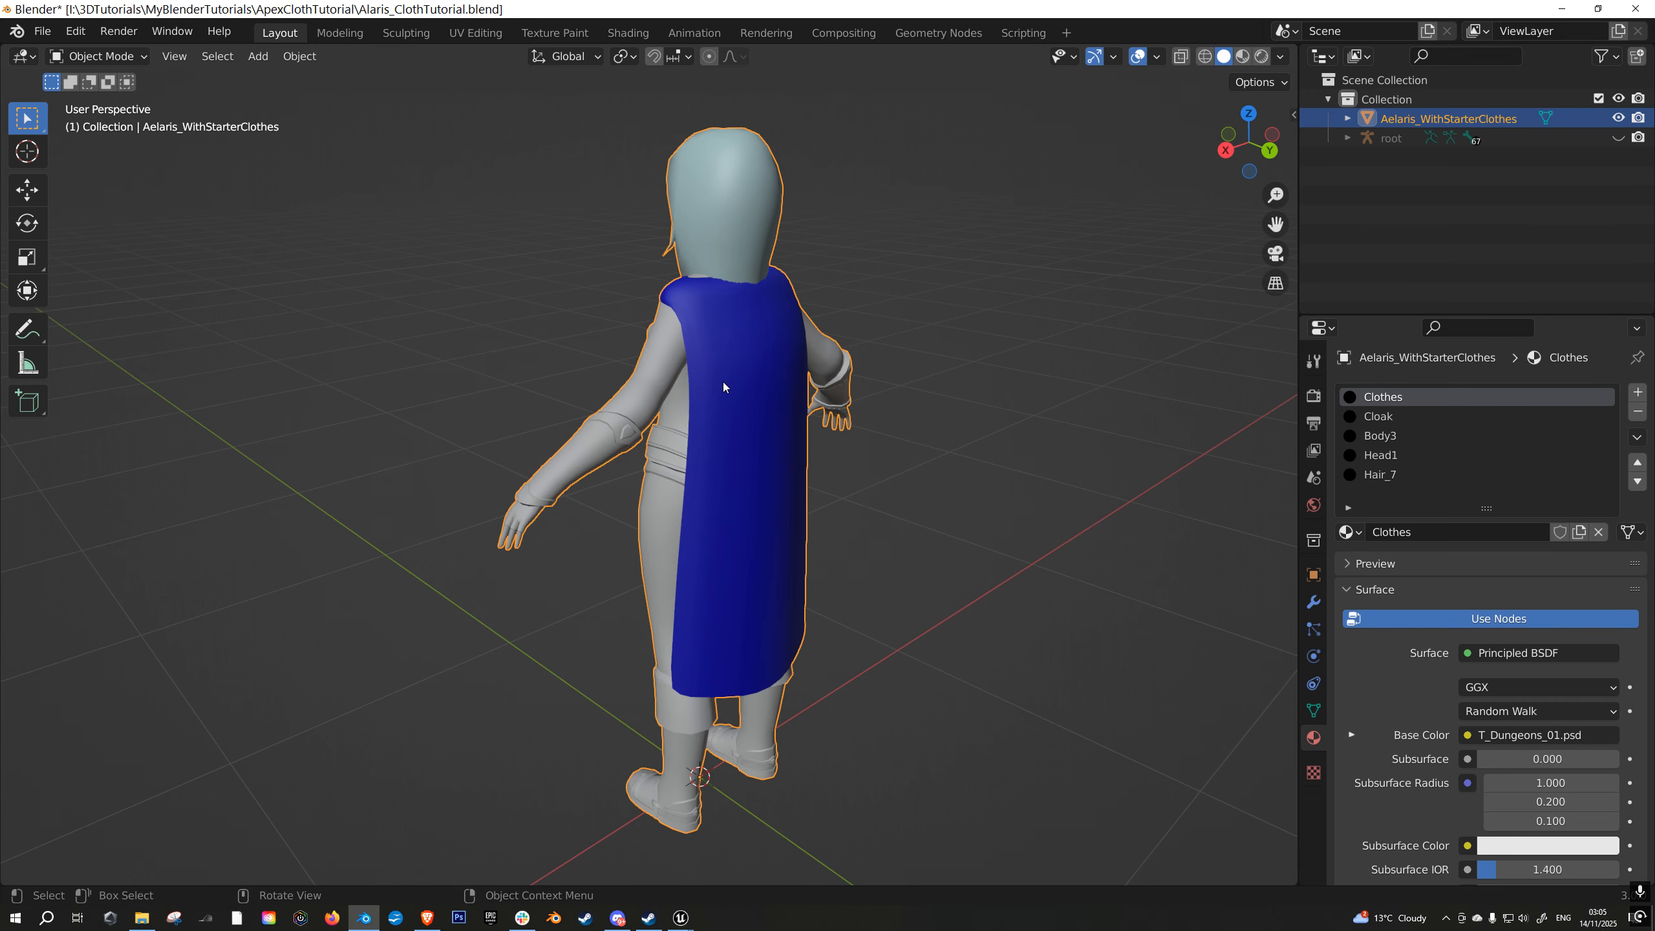
{"action": "key", "text": "alt+h"}
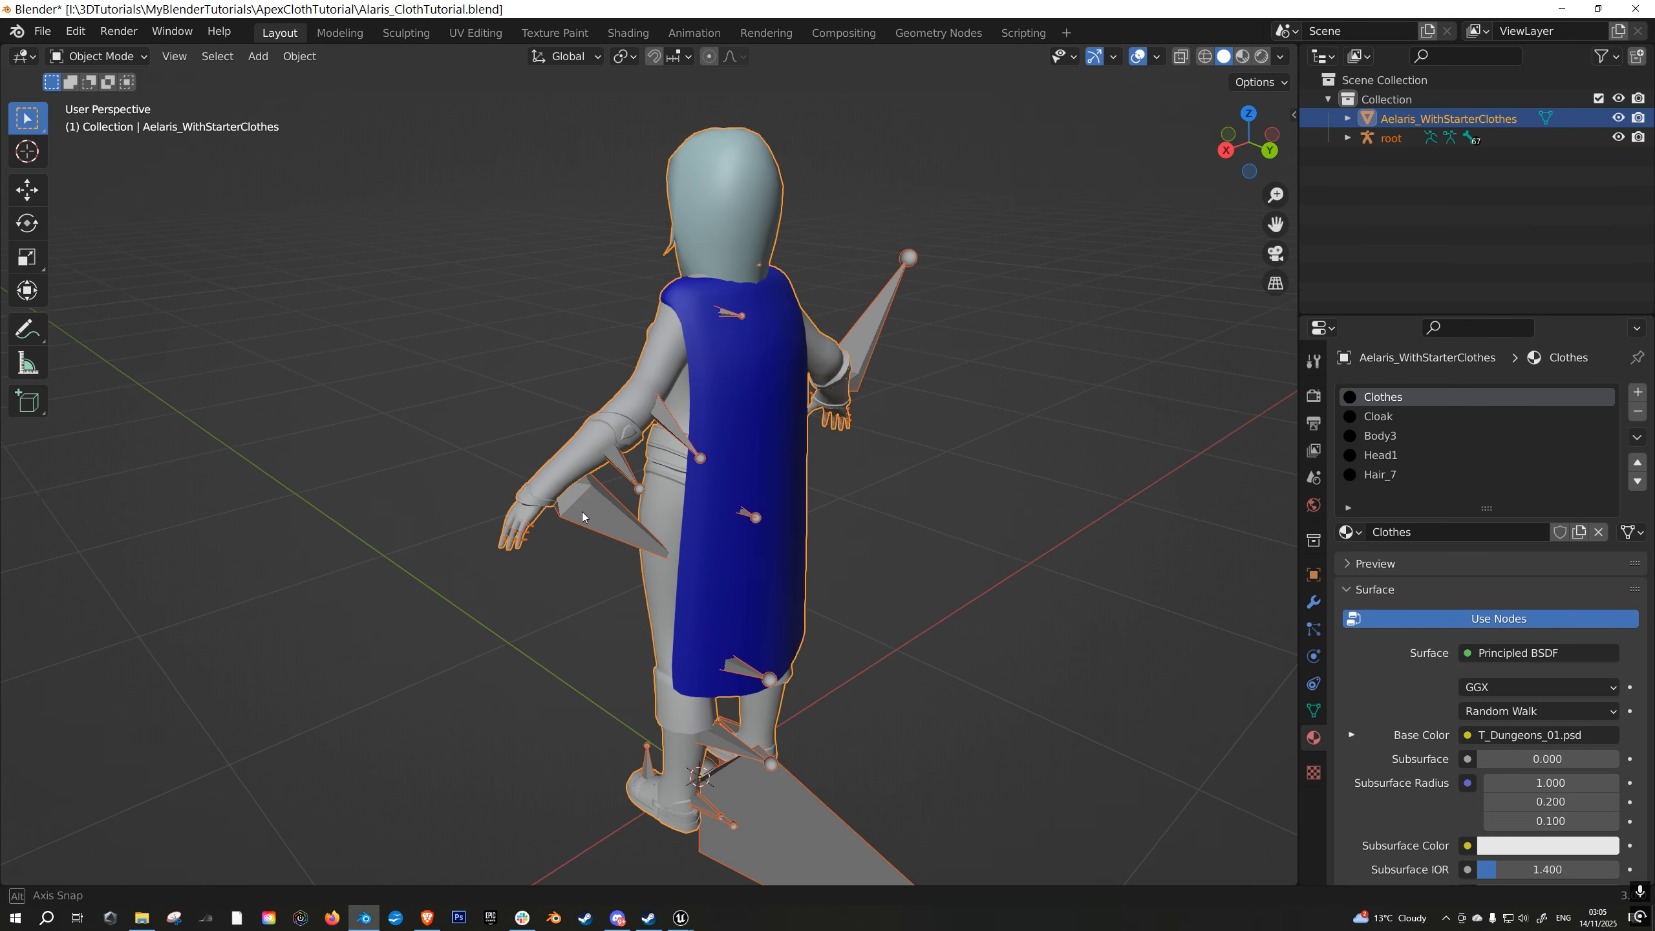
{"action": "middle_click_drag", "start_coordinate": [576, 515], "coordinate": [753, 616]}
{"action": "left_click", "coordinate": [752, 616]}
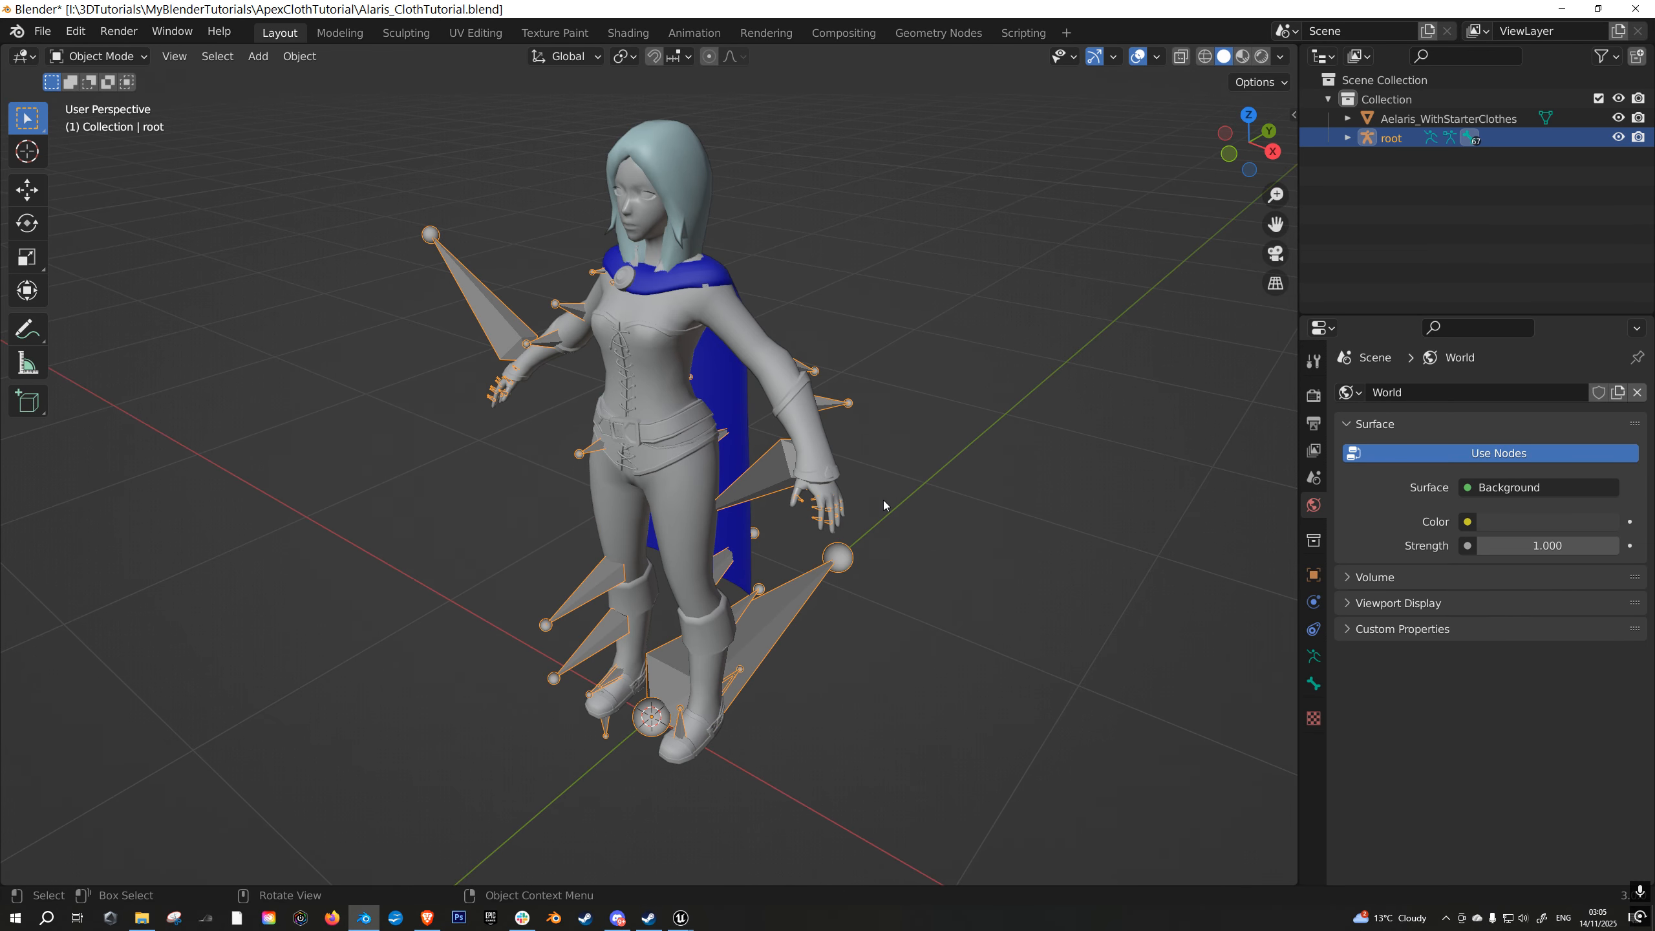
{"action": "middle_click_drag", "start_coordinate": [884, 504], "coordinate": [848, 475]}
{"action": "mouse_move", "coordinate": [916, 639]}
{"action": "middle_mouse_down"}
{"action": "mouse_move", "coordinate": [913, 605]}
{"action": "mouse_move", "coordinate": [900, 627]}
{"action": "middle_mouse_up"}
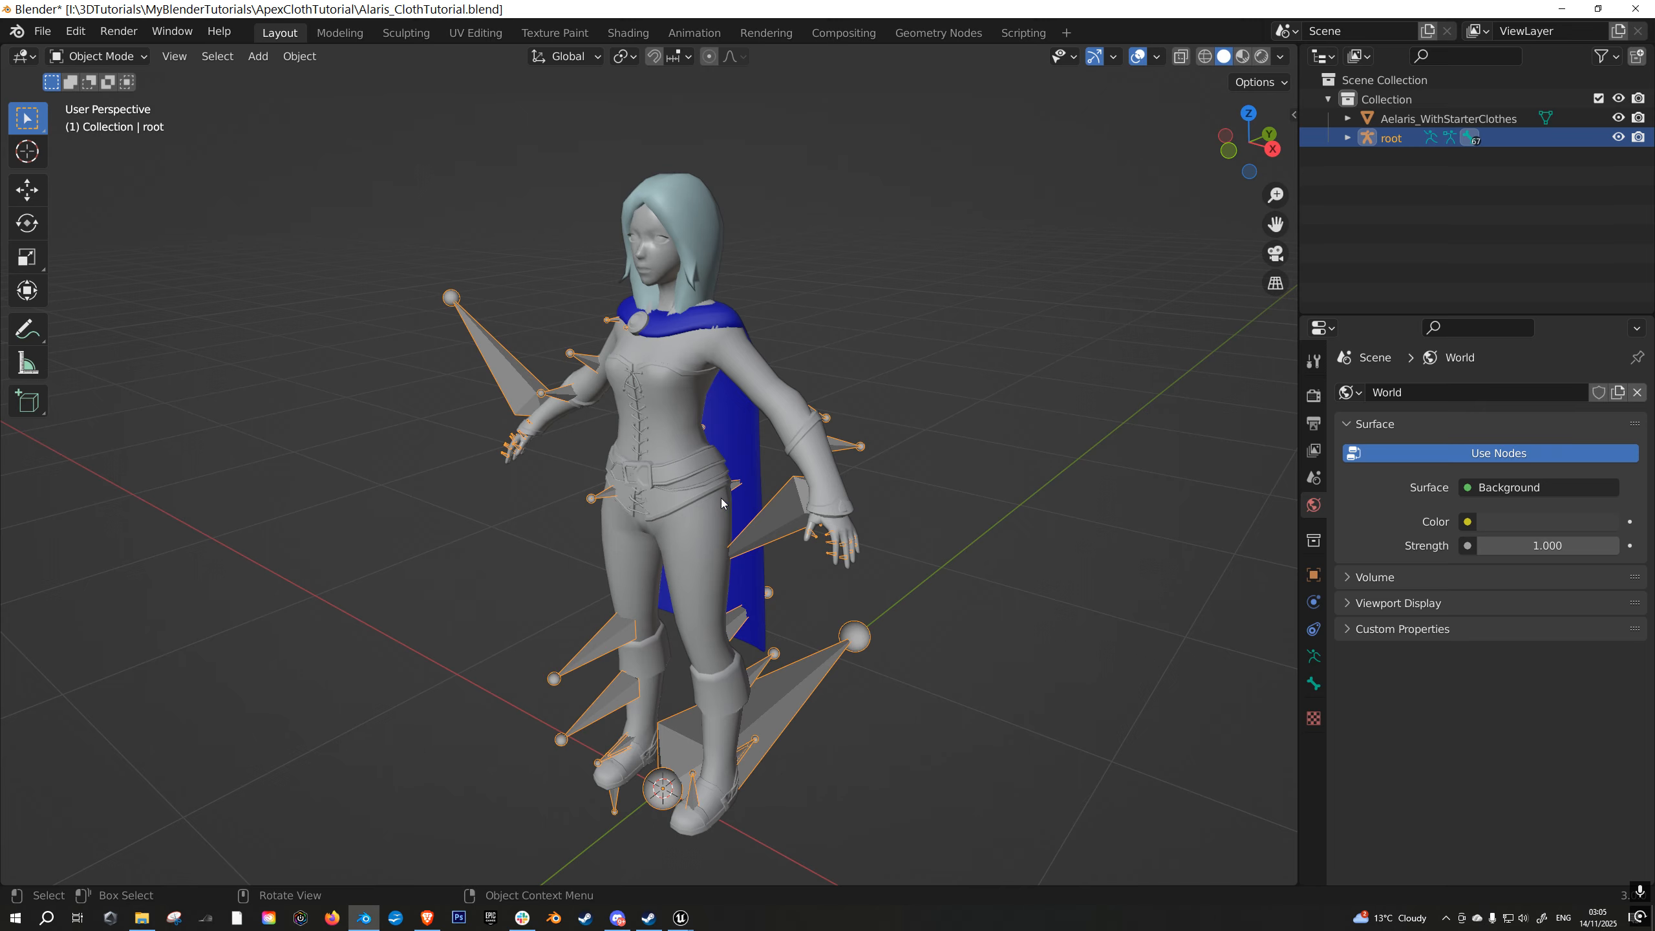
{"action": "left_click", "coordinate": [680, 491]}
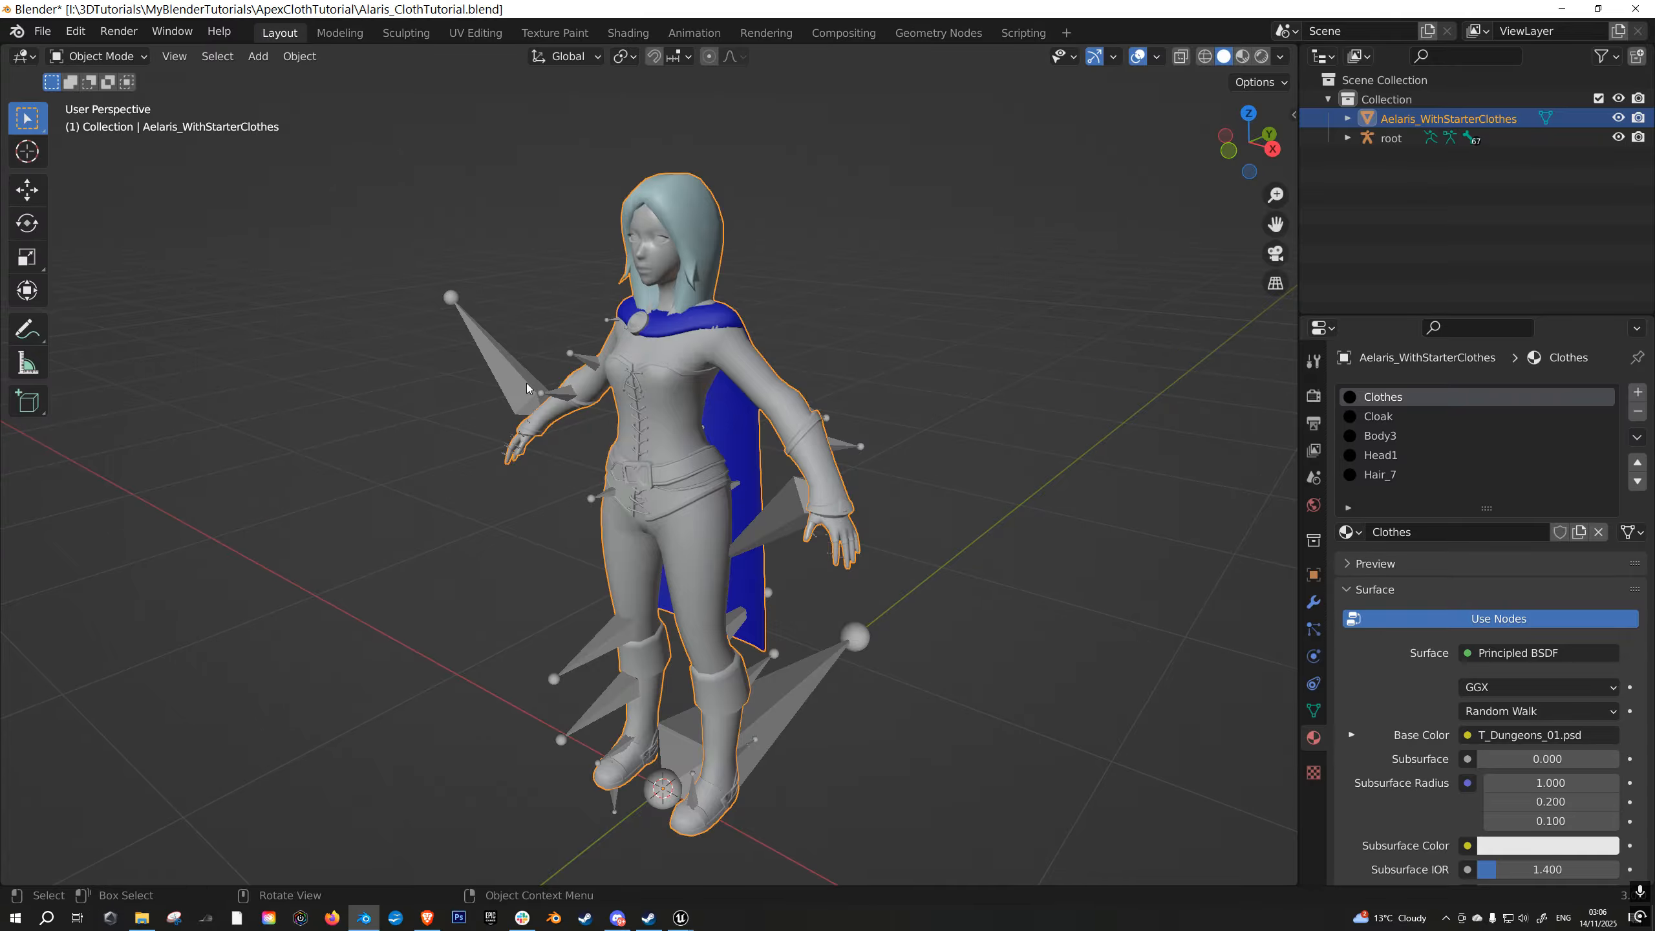
- Hide the root armature and make the character mesh the selected object
{"action": "left_click", "coordinate": [526, 388]}
{"action": "key", "text": "h"}
{"action": "middle_click_drag", "start_coordinate": [768, 455], "coordinate": [667, 233]}
{"action": "left_click", "coordinate": [702, 486]}
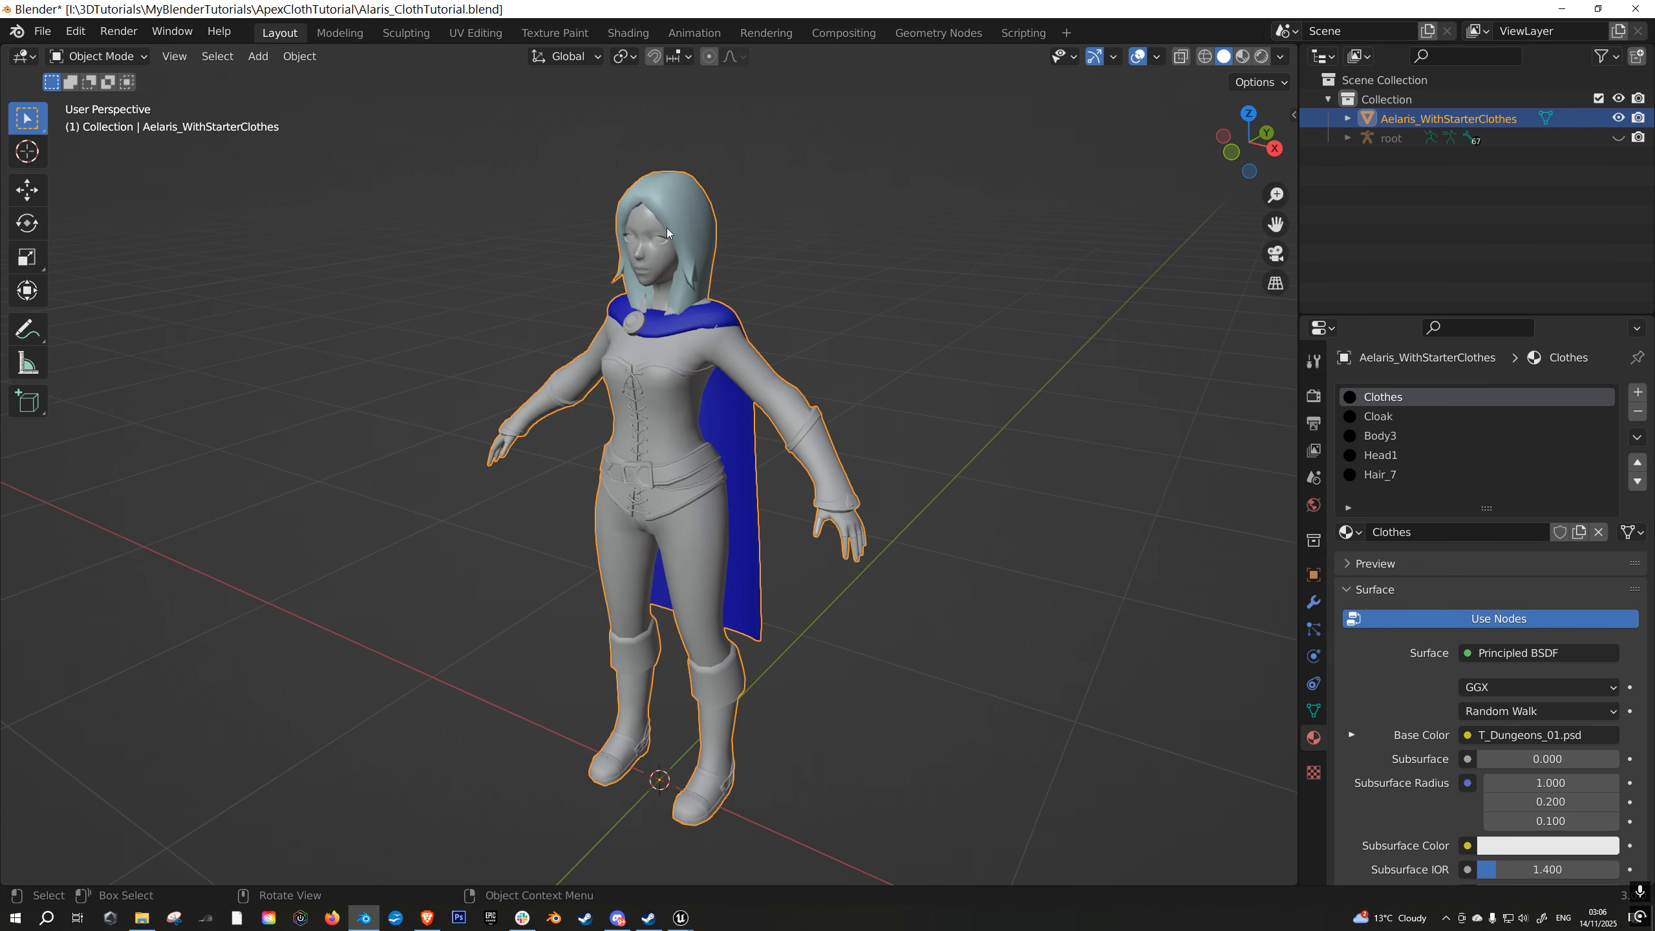
- Enter Edit Mode on the Aelaris_WithStarterClothes mesh and clear the vertex selection
{"action": "key", "text": "Tab"}
{"action": "key", "text": "alt+a"}
{"action": "scroll", "coordinate": [878, 450], "scroll_direction": "up", "scroll_amount": 1}
{"action": "scroll", "coordinate": [878, 450], "scroll_direction": "up", "scroll_amount": 5}
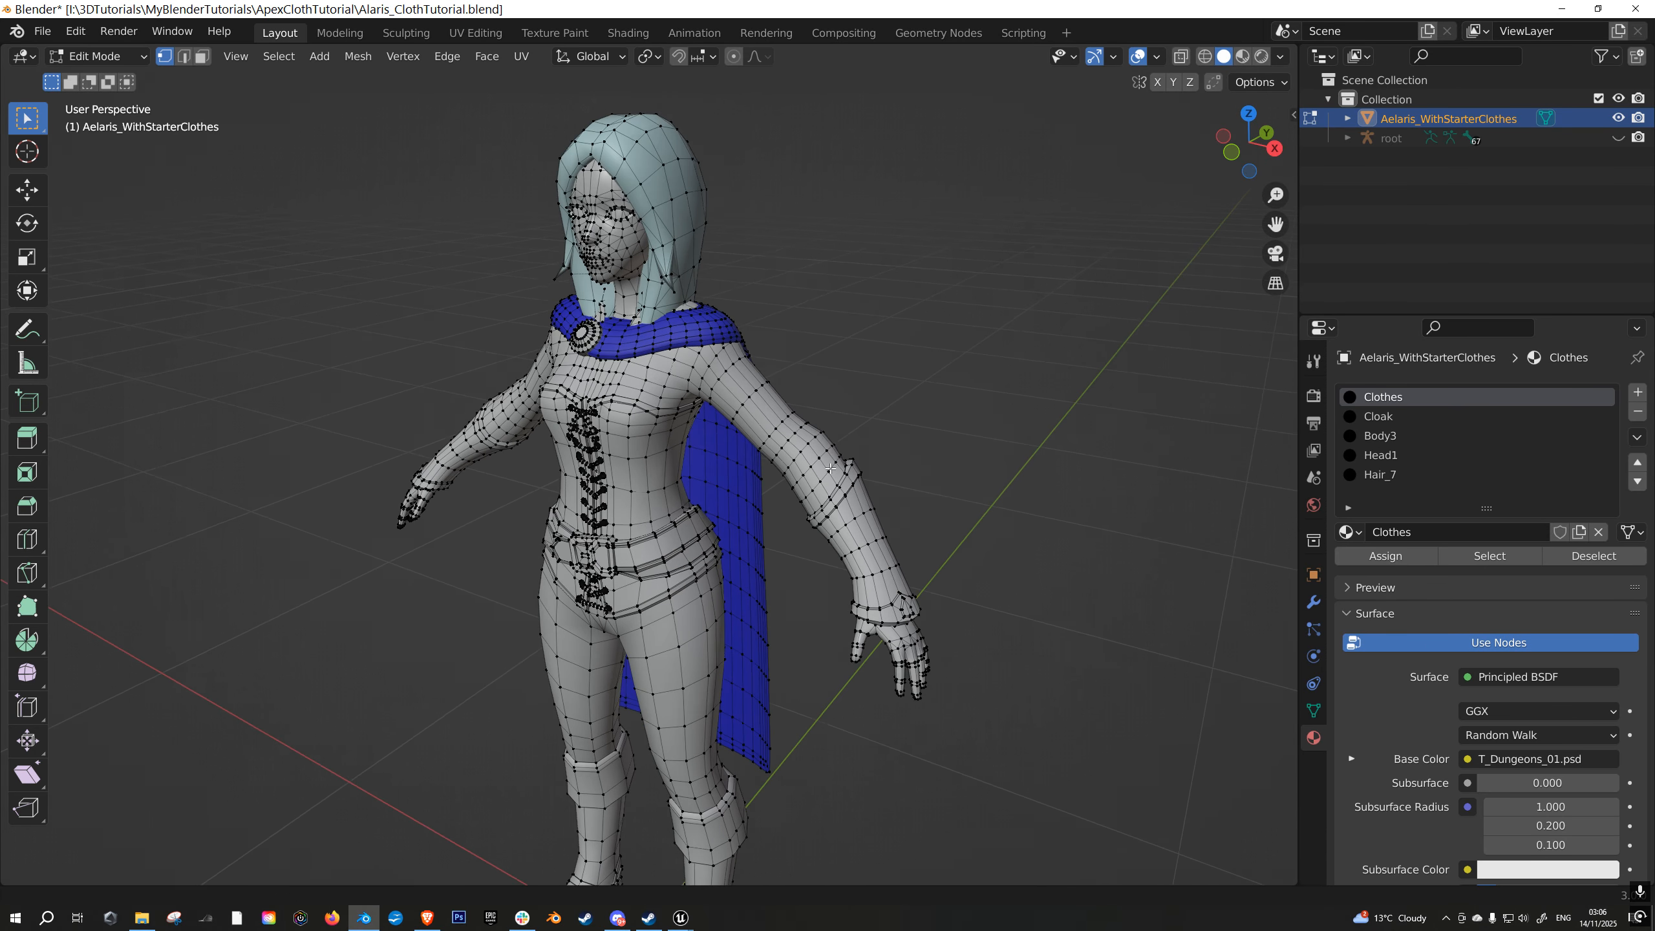
{"action": "middle_click_drag", "start_coordinate": [858, 424], "coordinate": [864, 420], "text": "shift"}
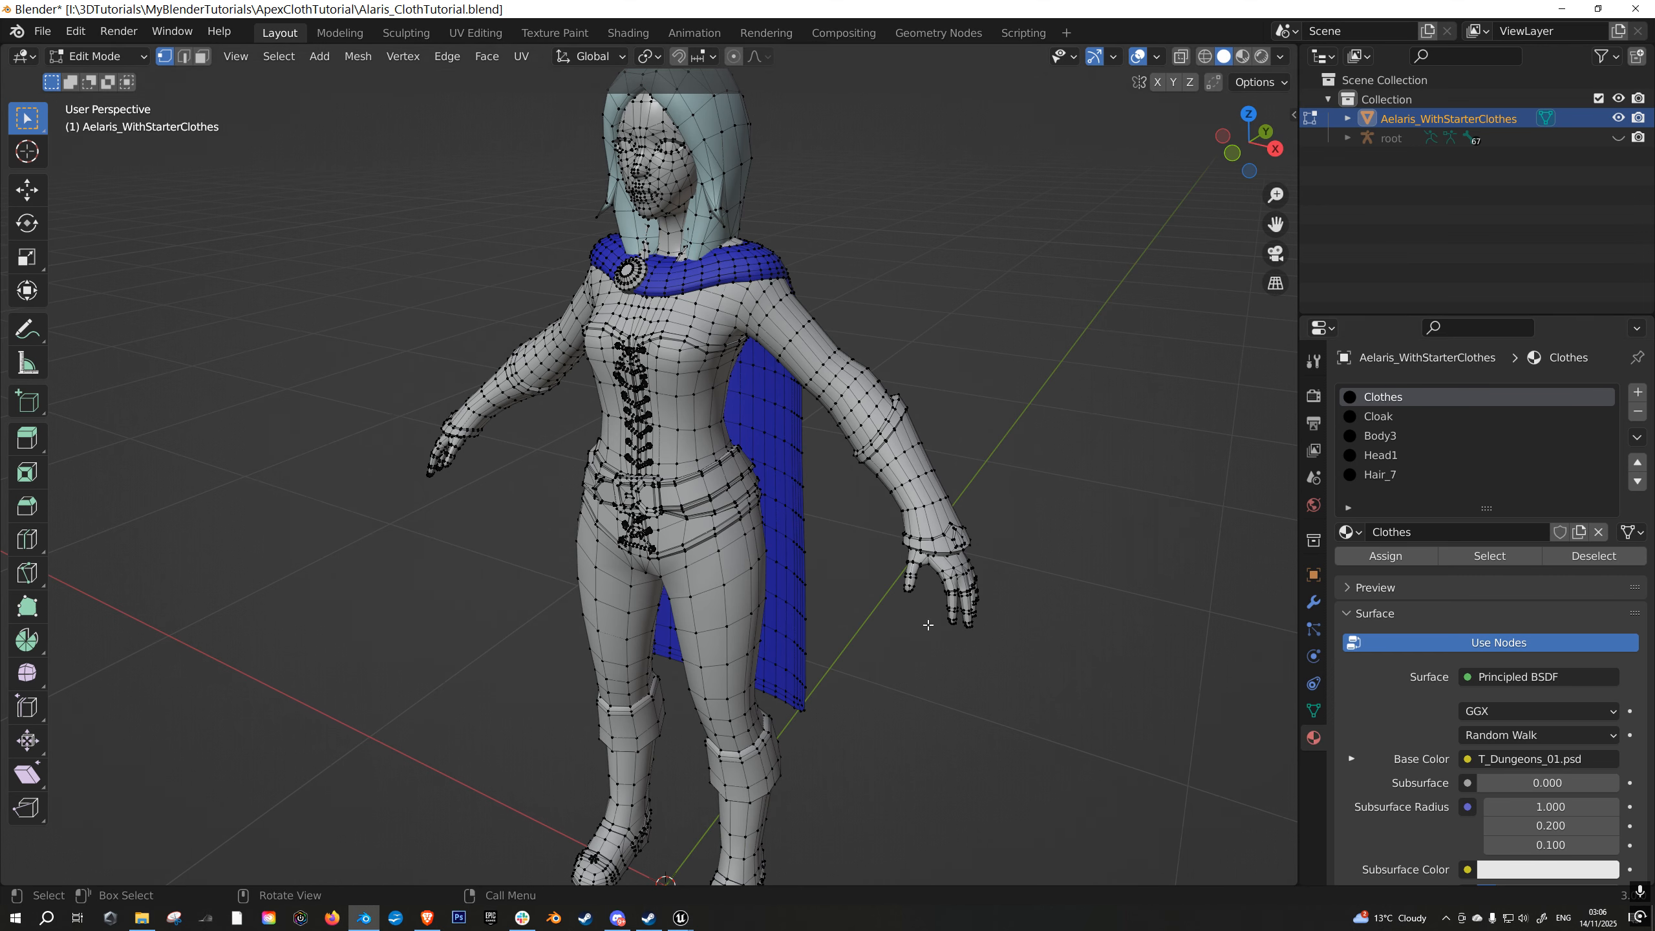
{"action": "scroll", "coordinate": [896, 354], "scroll_direction": "down", "scroll_amount": 2}
{"action": "scroll", "coordinate": [887, 406], "scroll_direction": "up", "scroll_amount": 3}
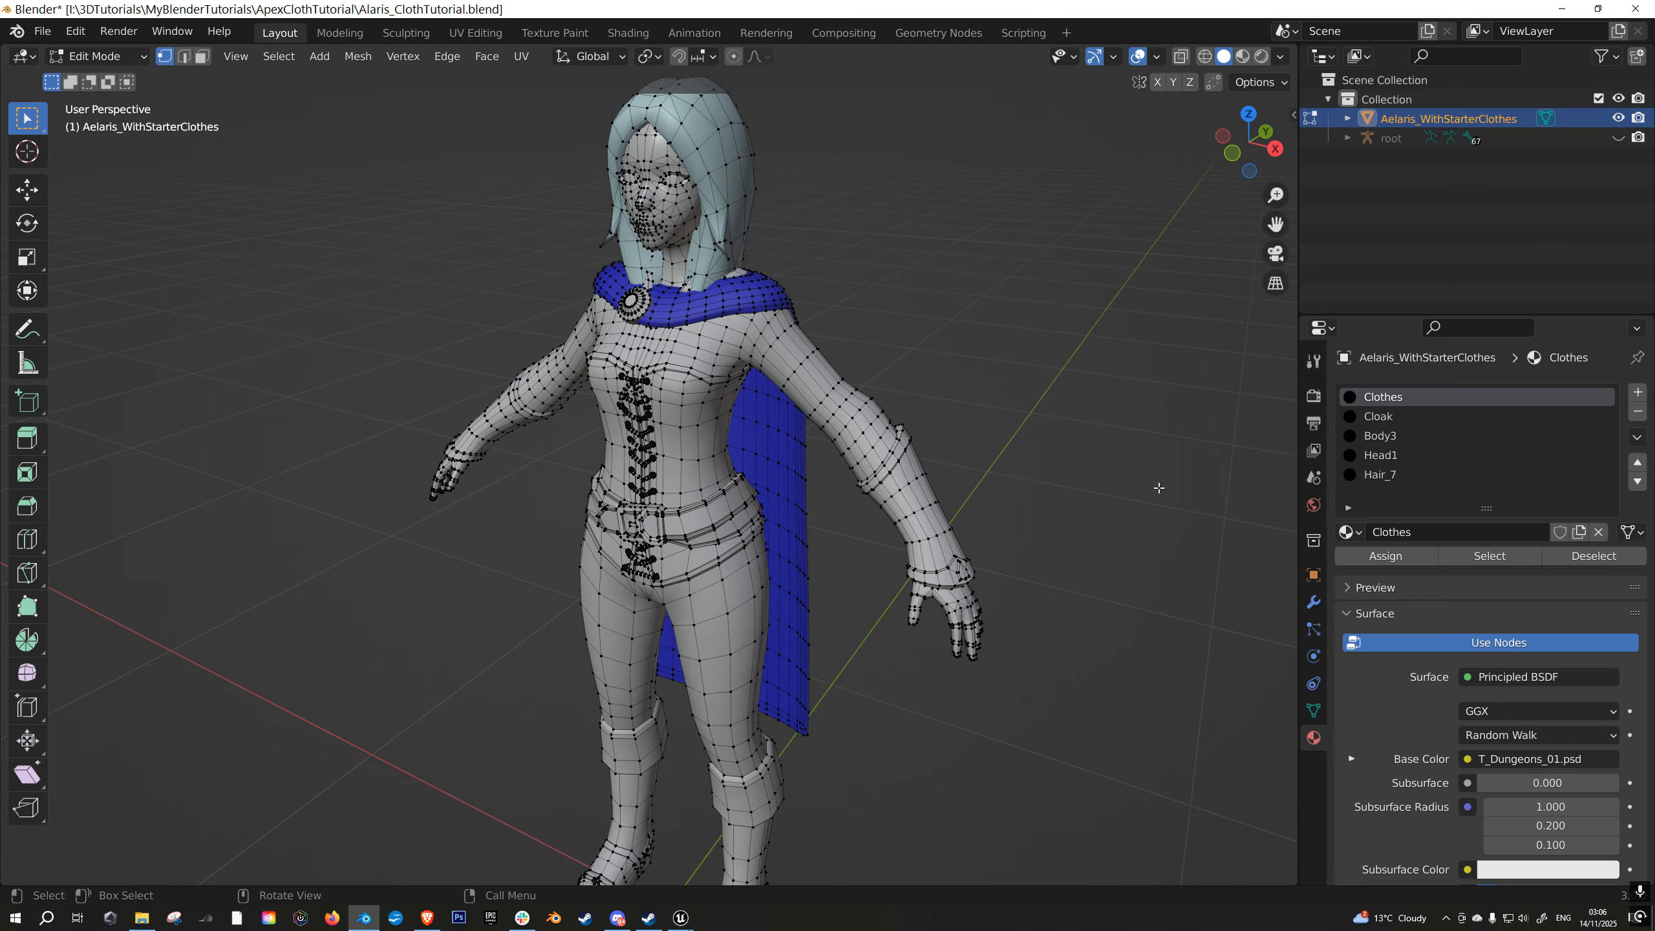
- Check which parts of the mesh use the Hair_7, Head1 and Body3 materials by selecting each in turn, clearing the selection each time
{"action": "left_click", "coordinate": [1382, 474]}
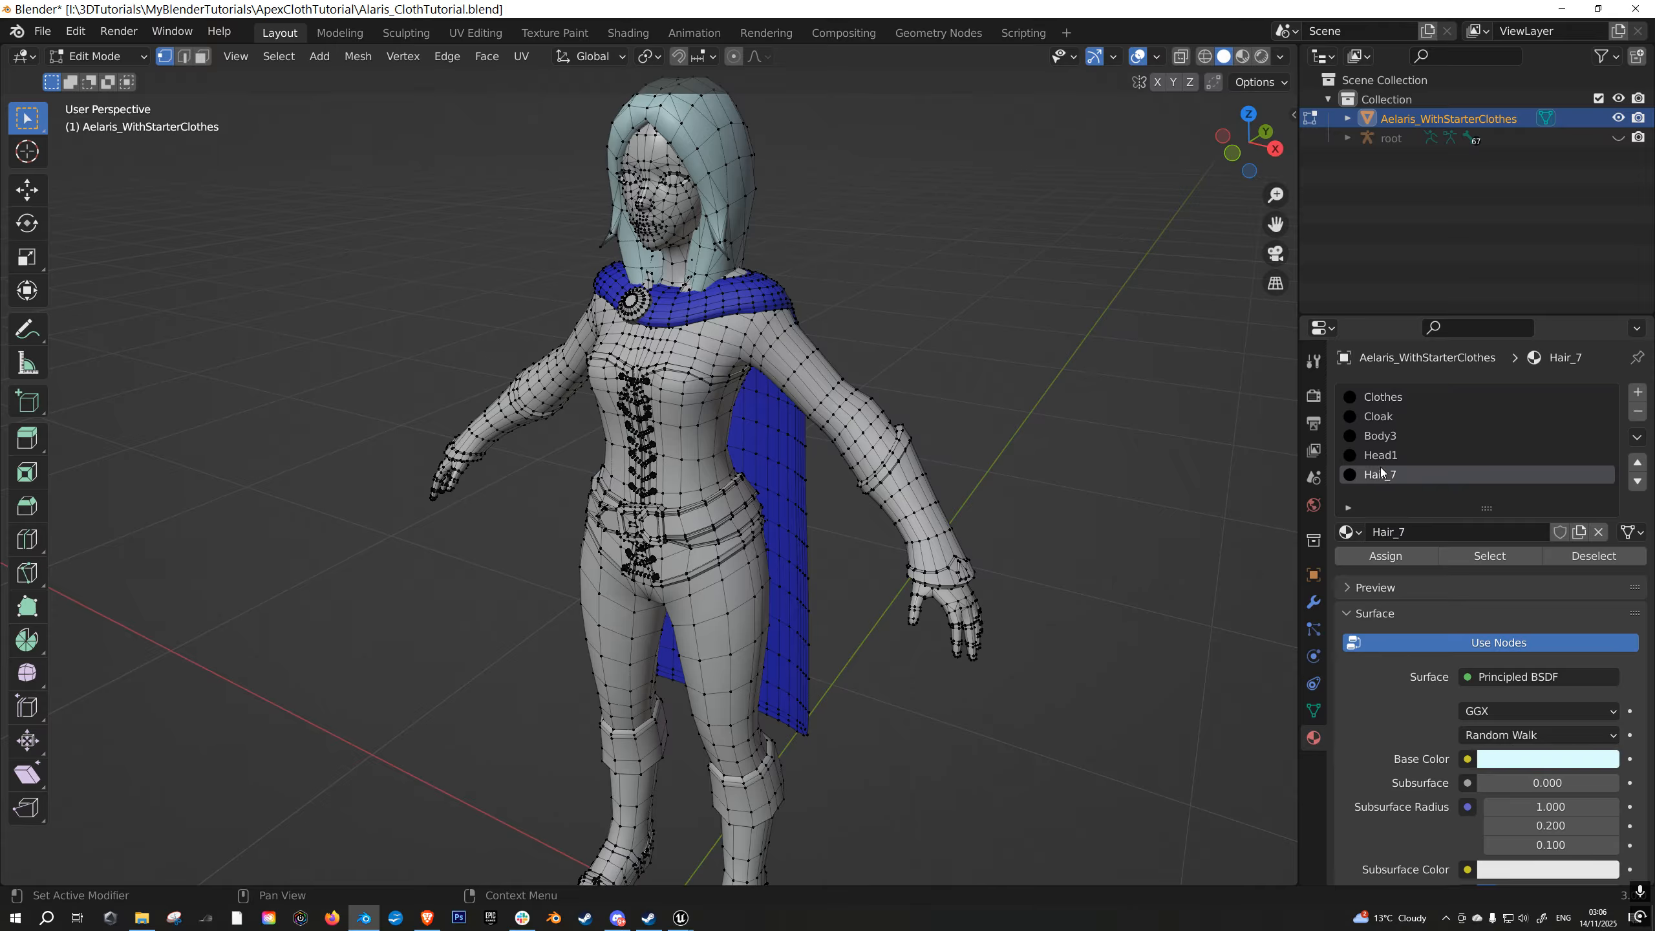
{"action": "left_click", "coordinate": [1489, 555]}
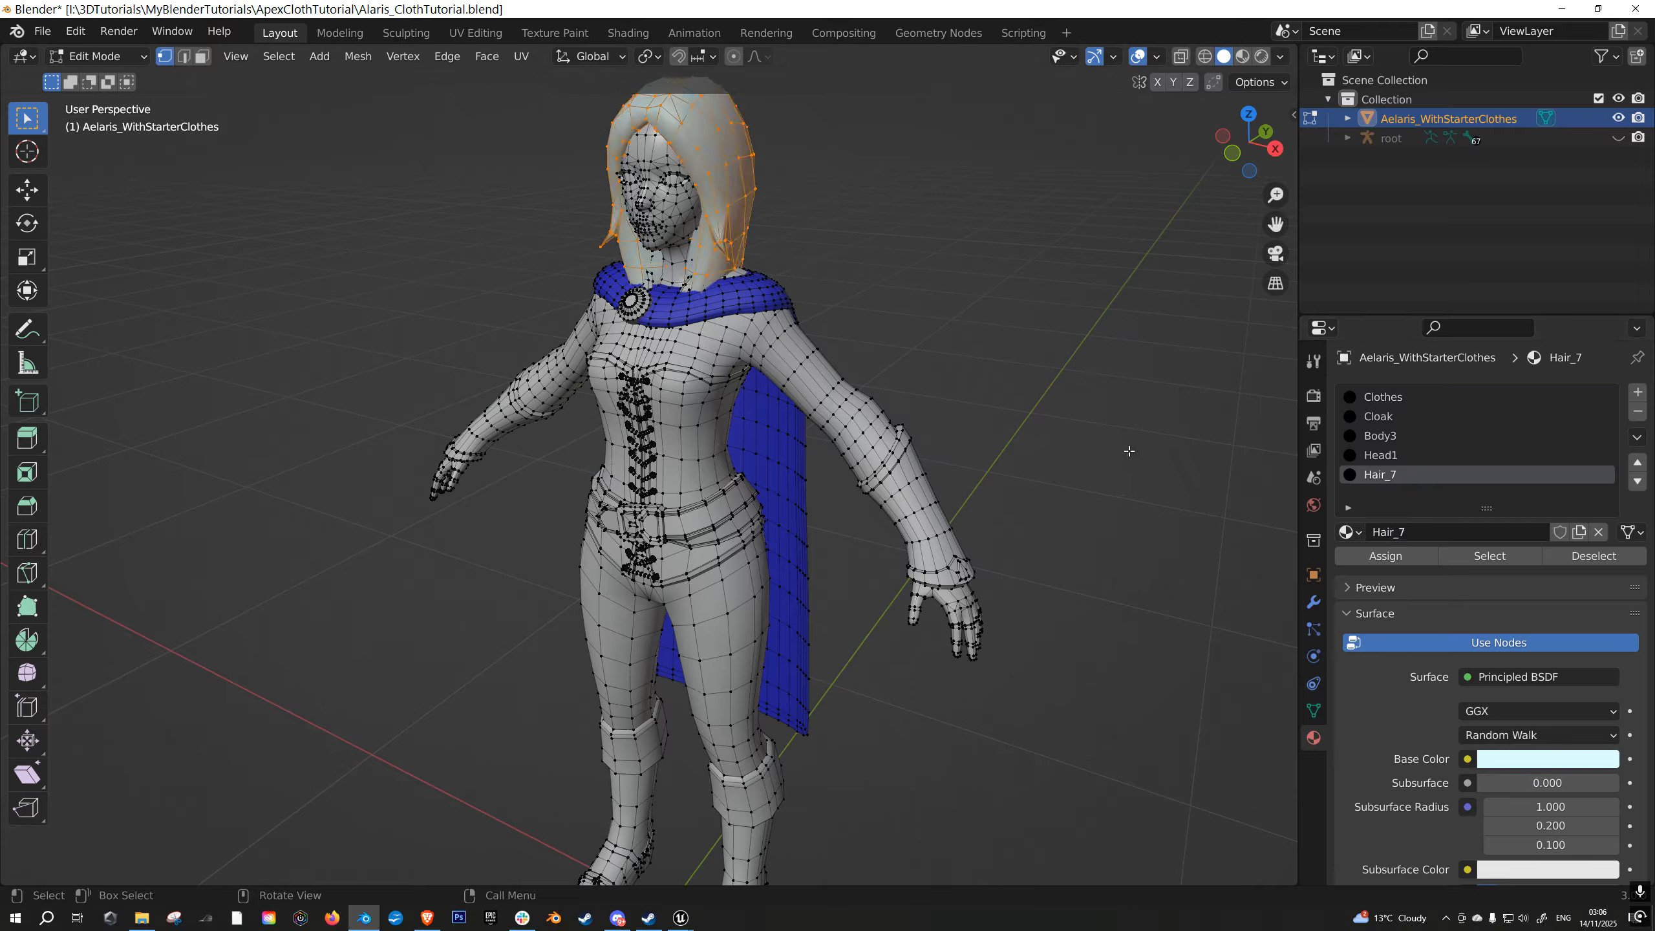
{"action": "left_click", "coordinate": [1130, 451]}
{"action": "left_click", "coordinate": [1382, 454]}
{"action": "left_click", "coordinate": [1489, 555]}
{"action": "left_click", "coordinate": [1124, 440]}
{"action": "left_click", "coordinate": [1409, 436]}
{"action": "left_click", "coordinate": [1489, 555]}
{"action": "left_click", "coordinate": [1062, 448]}
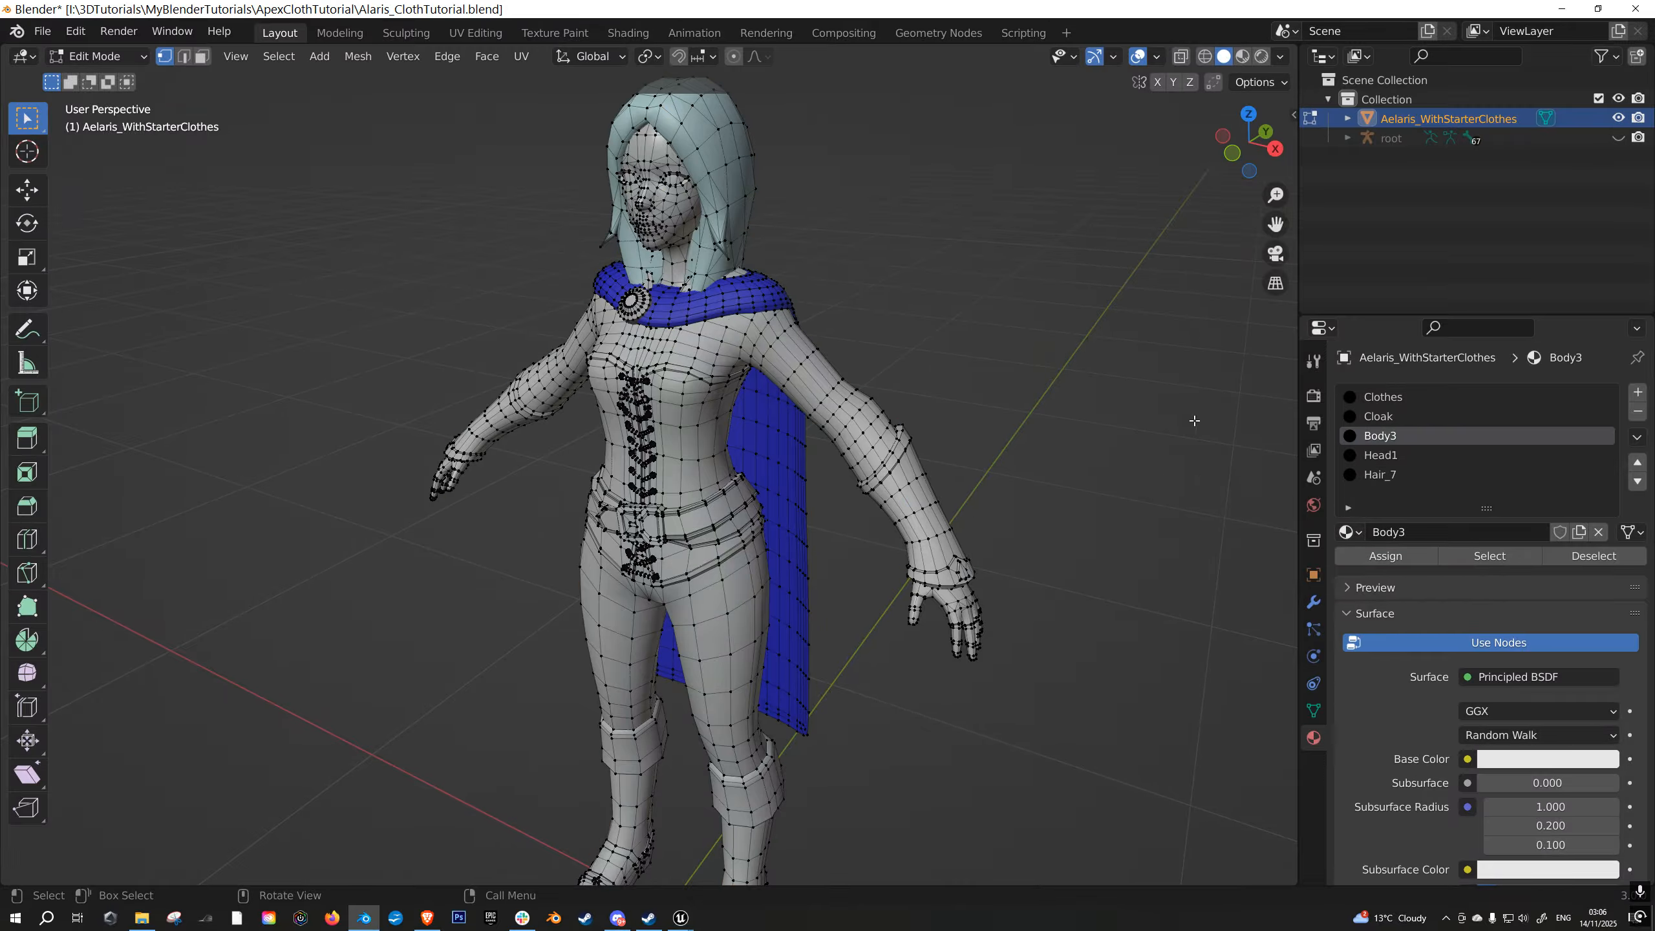
- Check which geometry uses the Clothes material by selecting it, and clear the selection
{"action": "left_click", "coordinate": [1385, 396]}
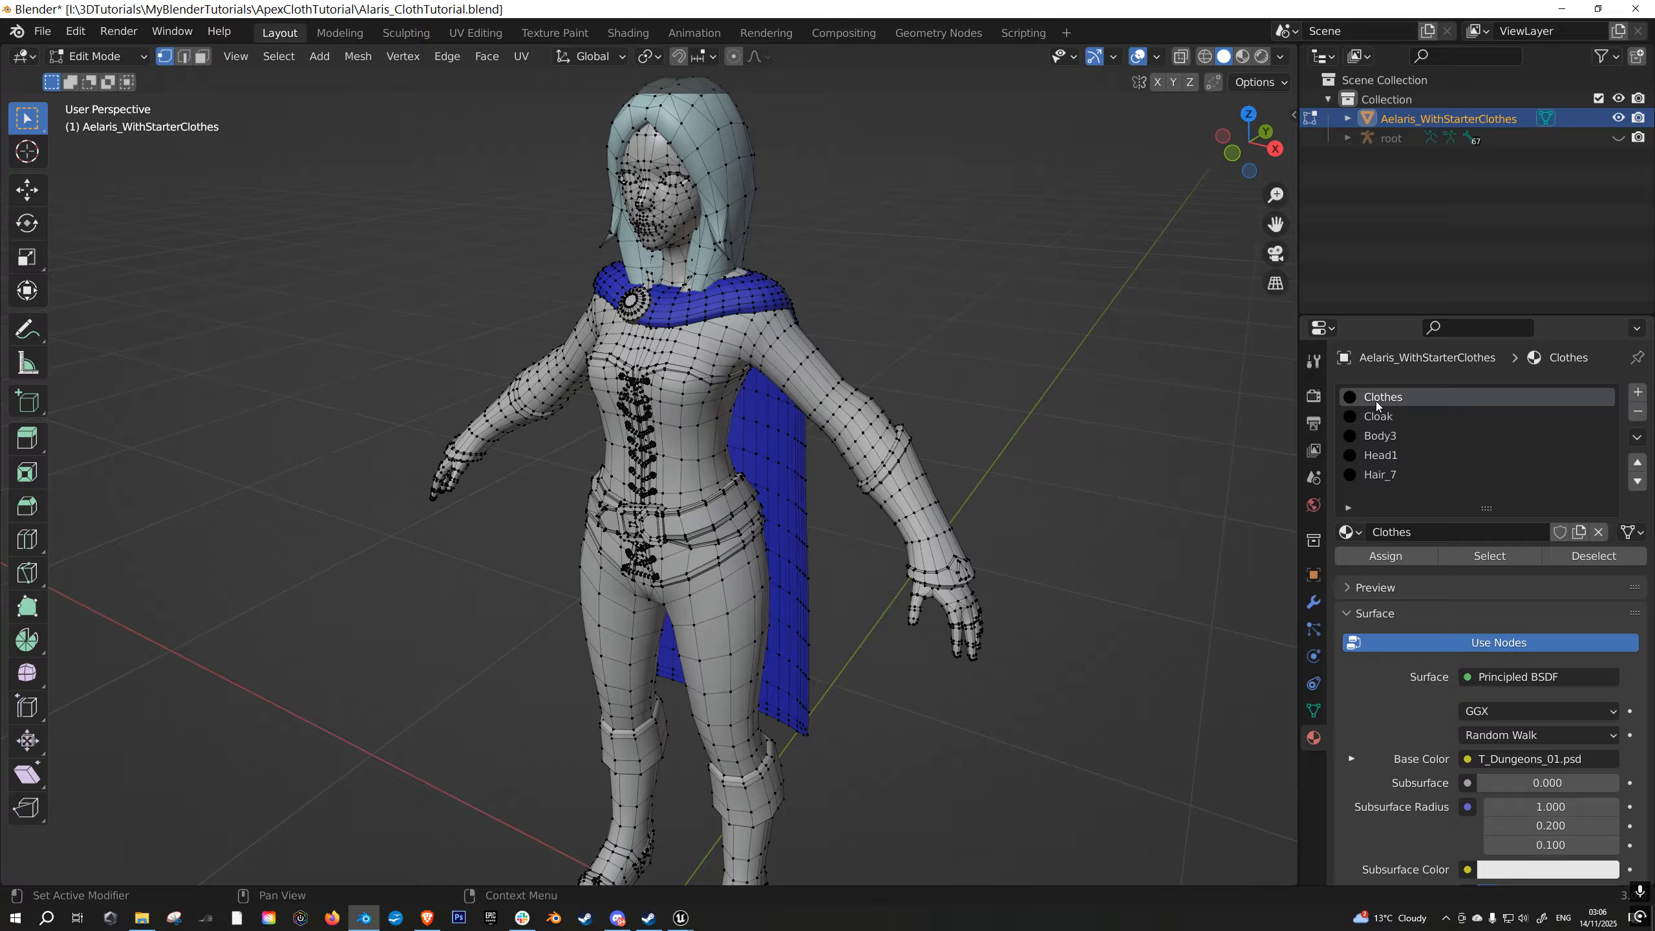
{"action": "left_click", "coordinate": [1492, 557]}
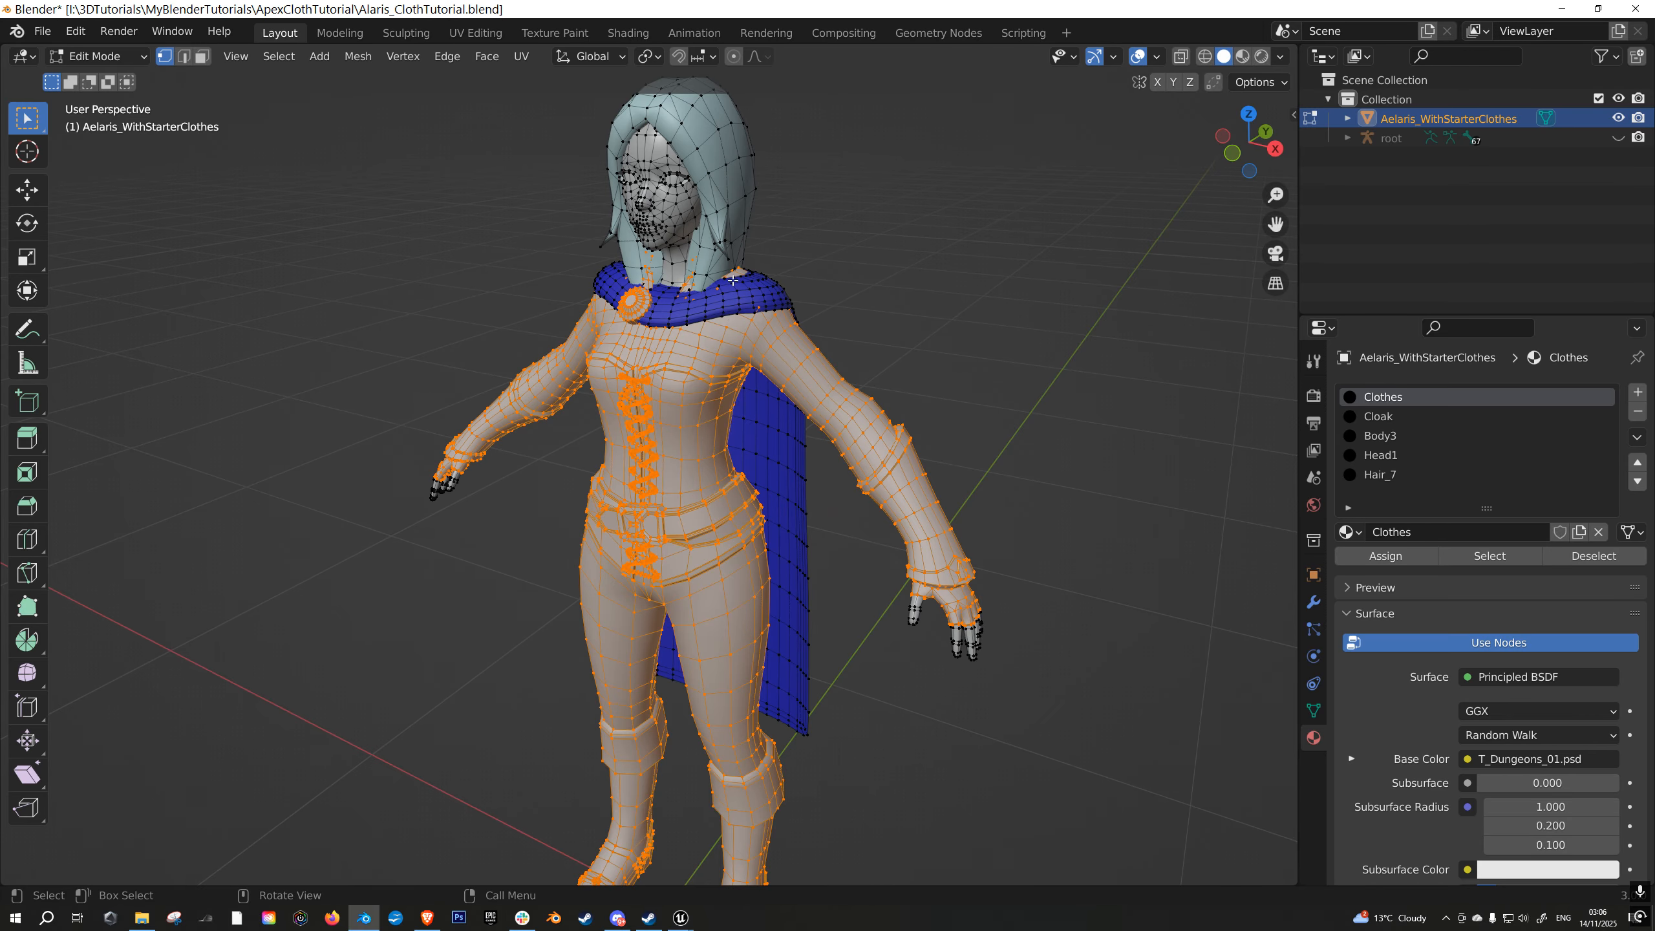
{"action": "key", "text": "a"}
{"action": "key", "text": "alt+a"}
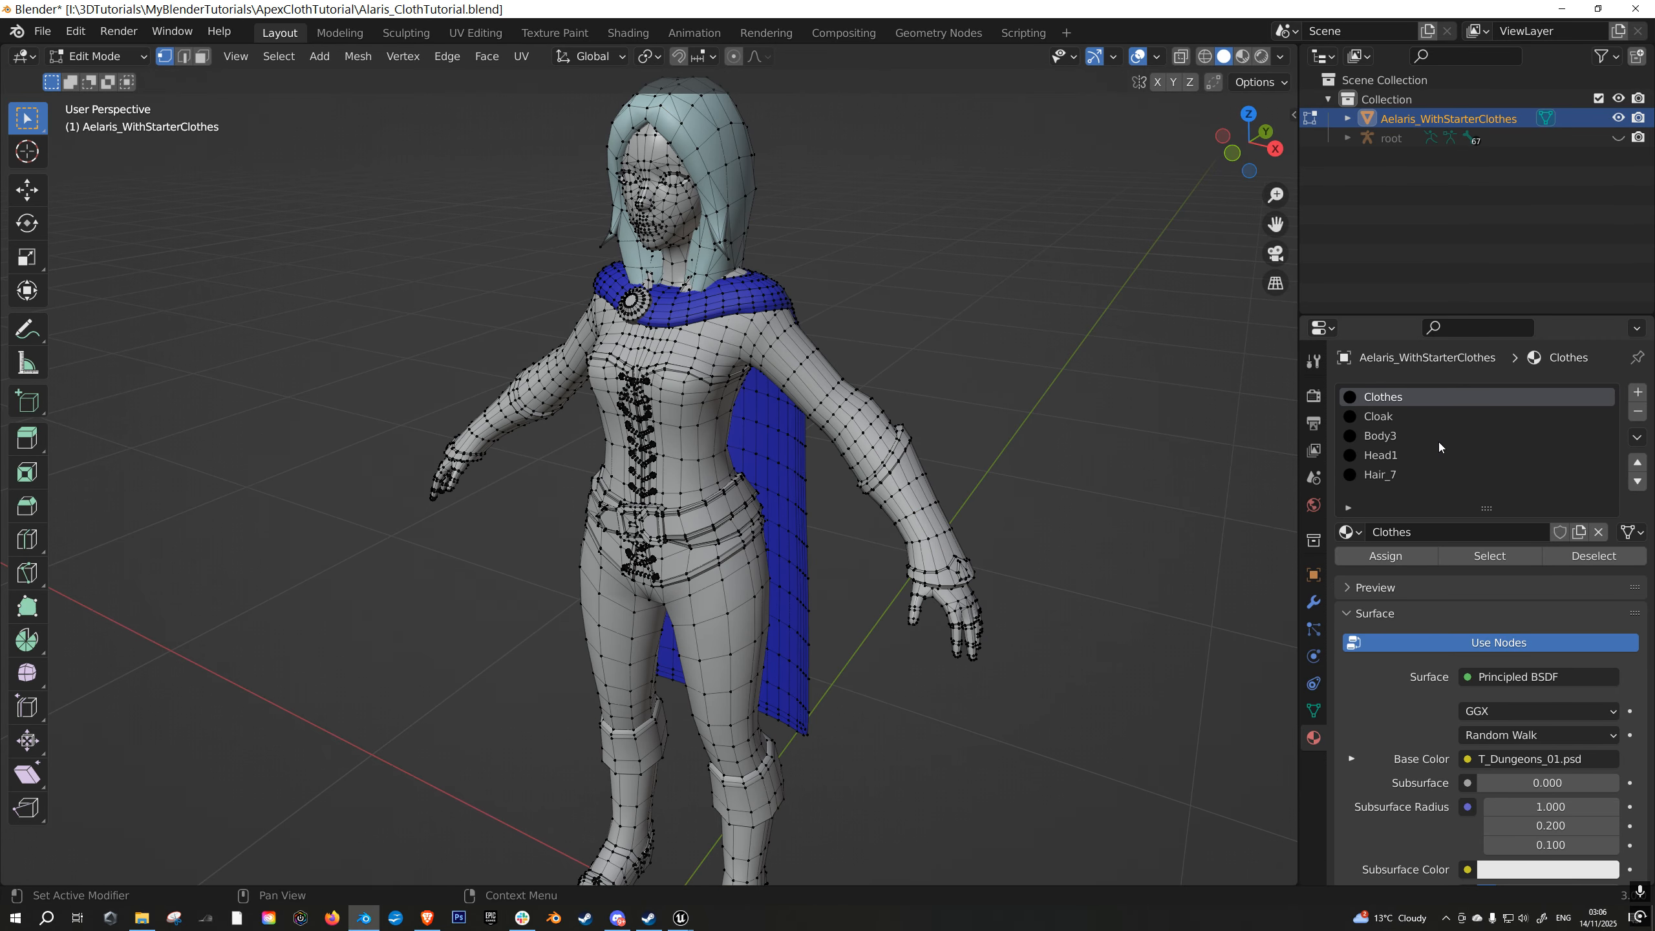
- Check which geometry uses the Cloak material by selecting it, inspect it from behind, and clear the selection
{"action": "left_click", "coordinate": [1381, 417]}
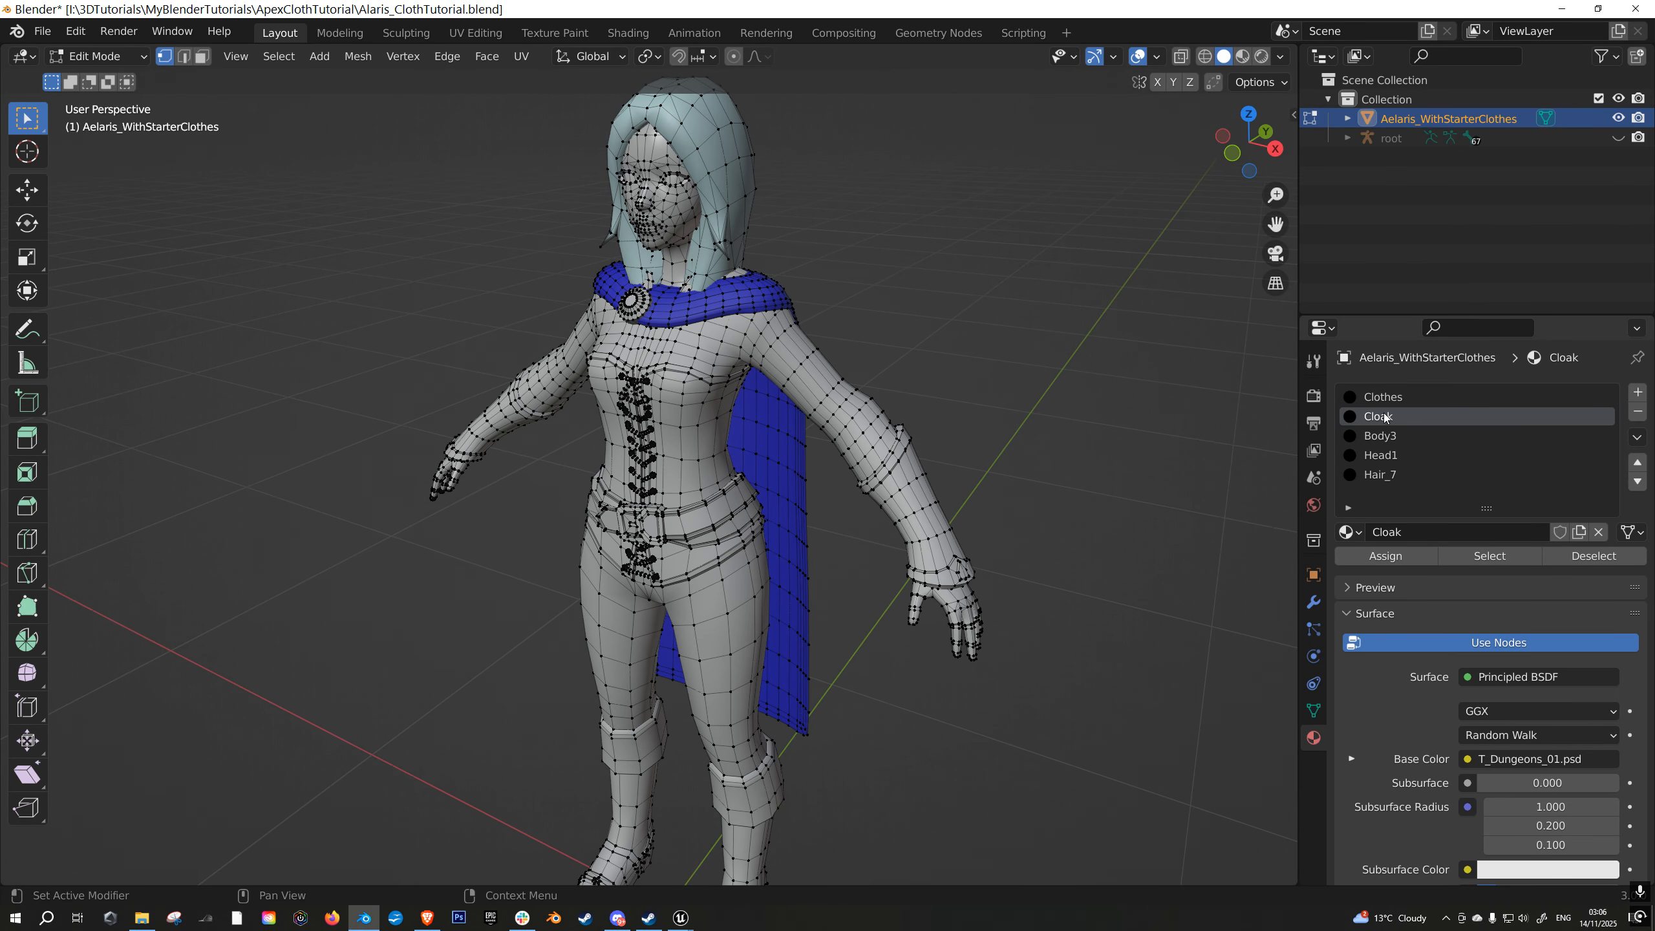
{"action": "middle_click_drag", "start_coordinate": [958, 401], "coordinate": [920, 448]}
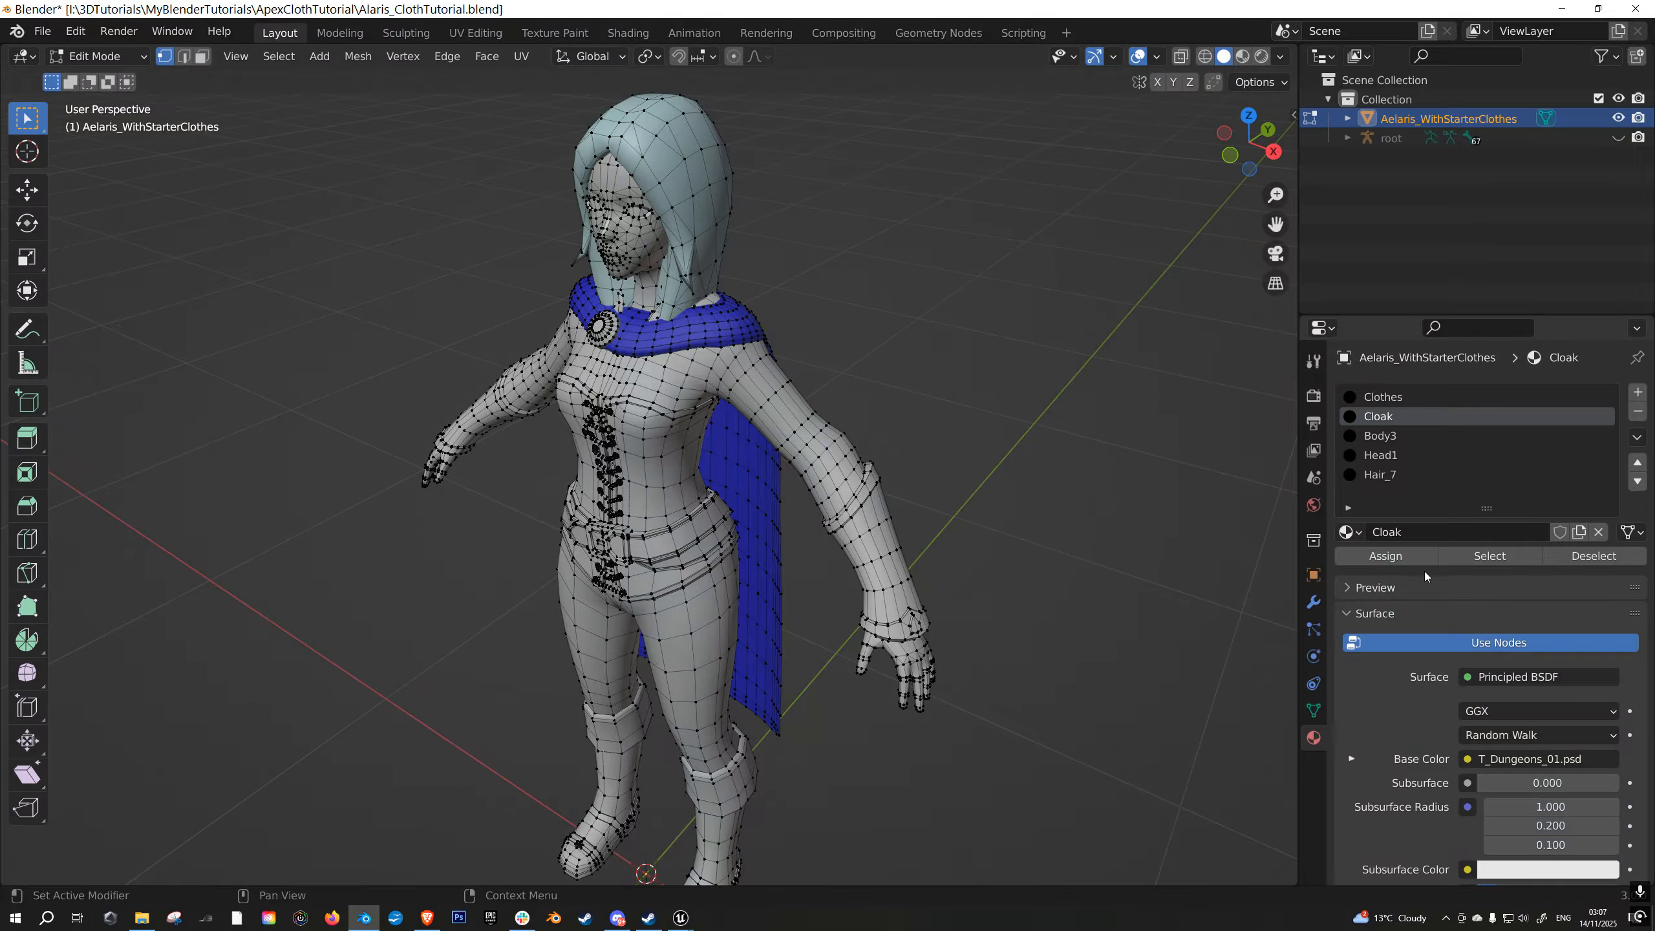
{"action": "left_click", "coordinate": [1513, 558]}
{"action": "middle_click_drag", "start_coordinate": [931, 470], "coordinate": [695, 459]}
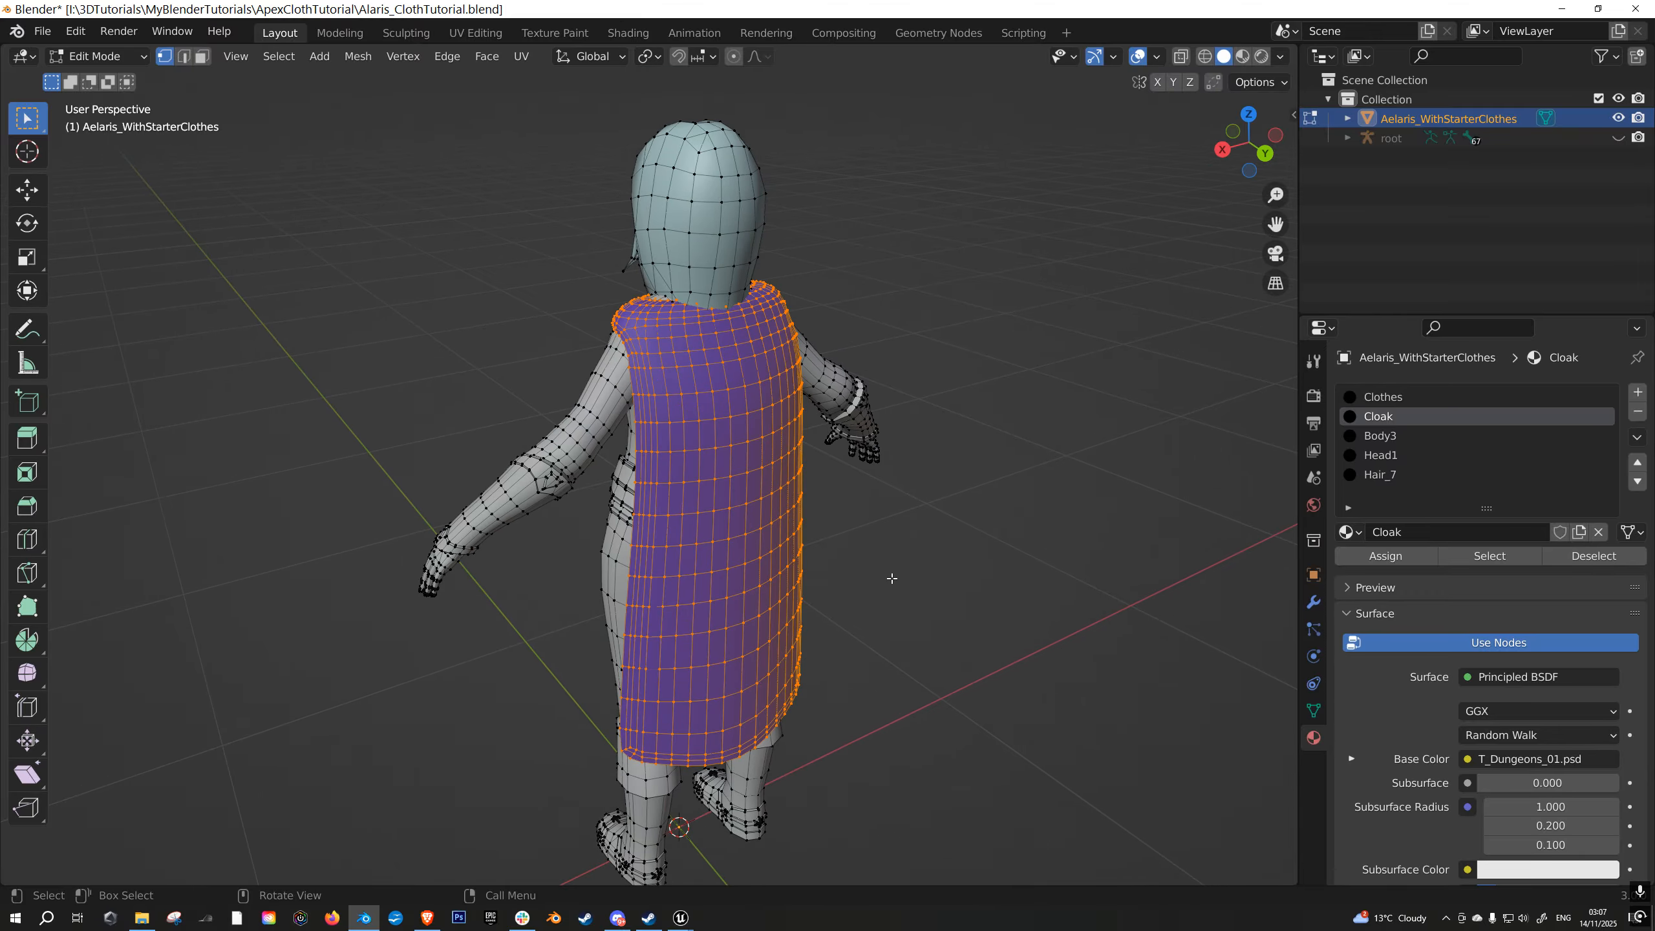
{"action": "key", "text": "a"}
{"action": "key", "text": "alt+a"}
{"action": "mouse_move", "coordinate": [832, 493]}
{"action": "middle_mouse_down"}
{"action": "mouse_move", "coordinate": [796, 495]}
{"action": "mouse_move", "coordinate": [818, 507]}
{"action": "middle_mouse_up"}
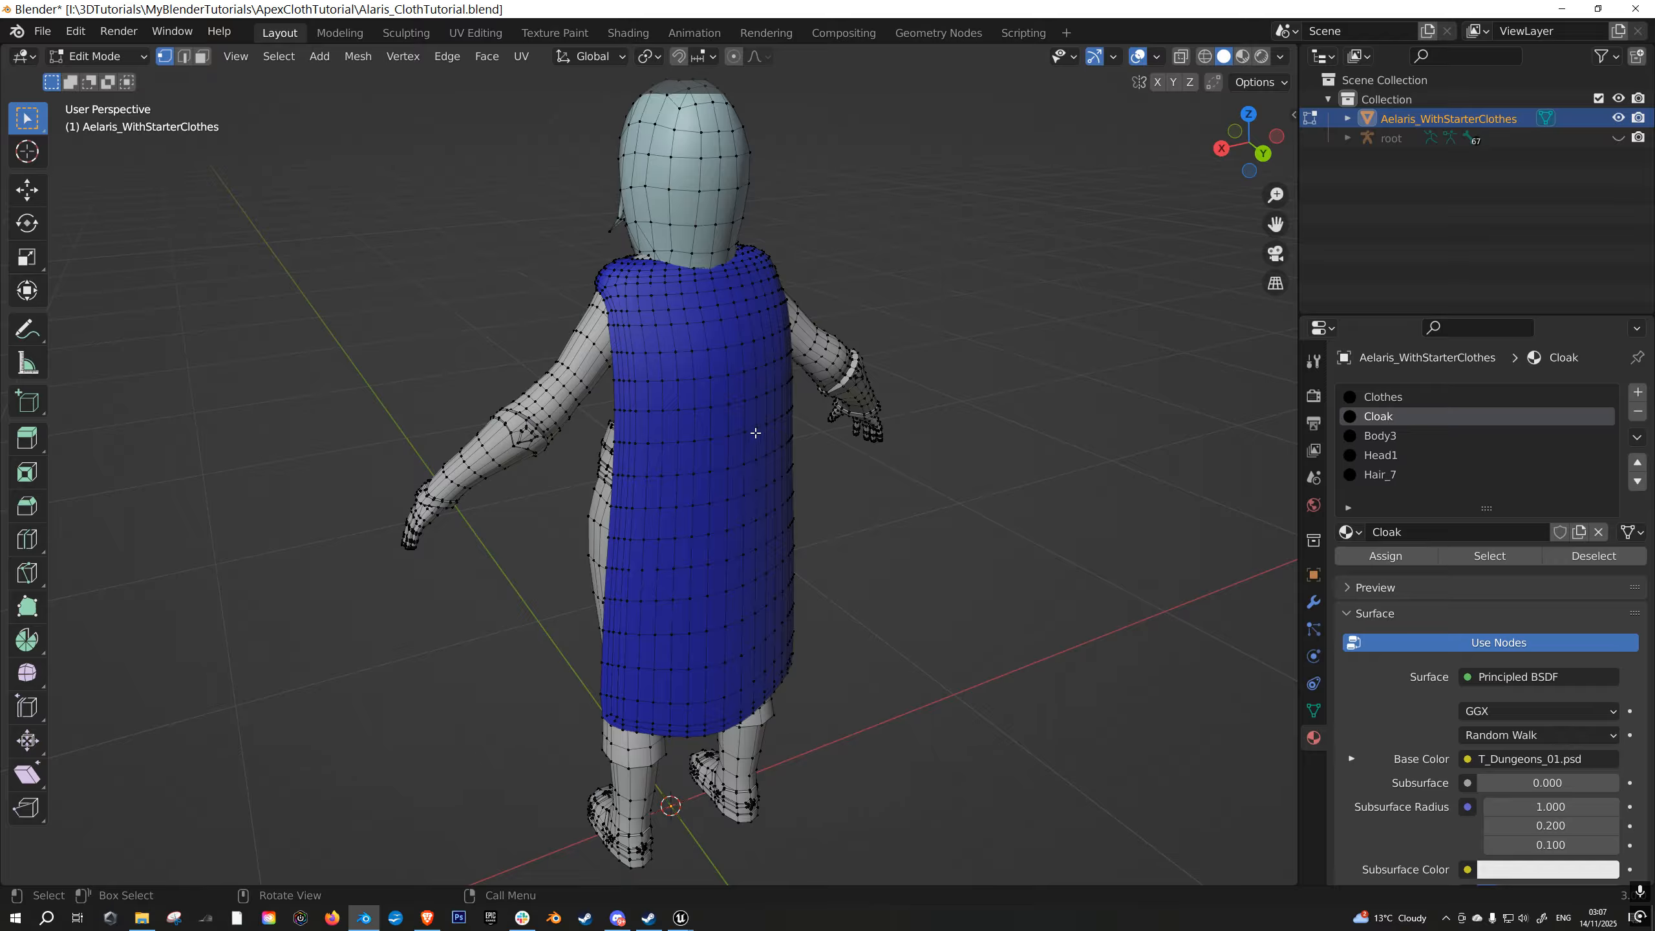
- Switch the character mesh to Vertex Paint mode and examine the vertex colours on the back of the cloak
{"action": "left_click", "coordinate": [88, 57]}
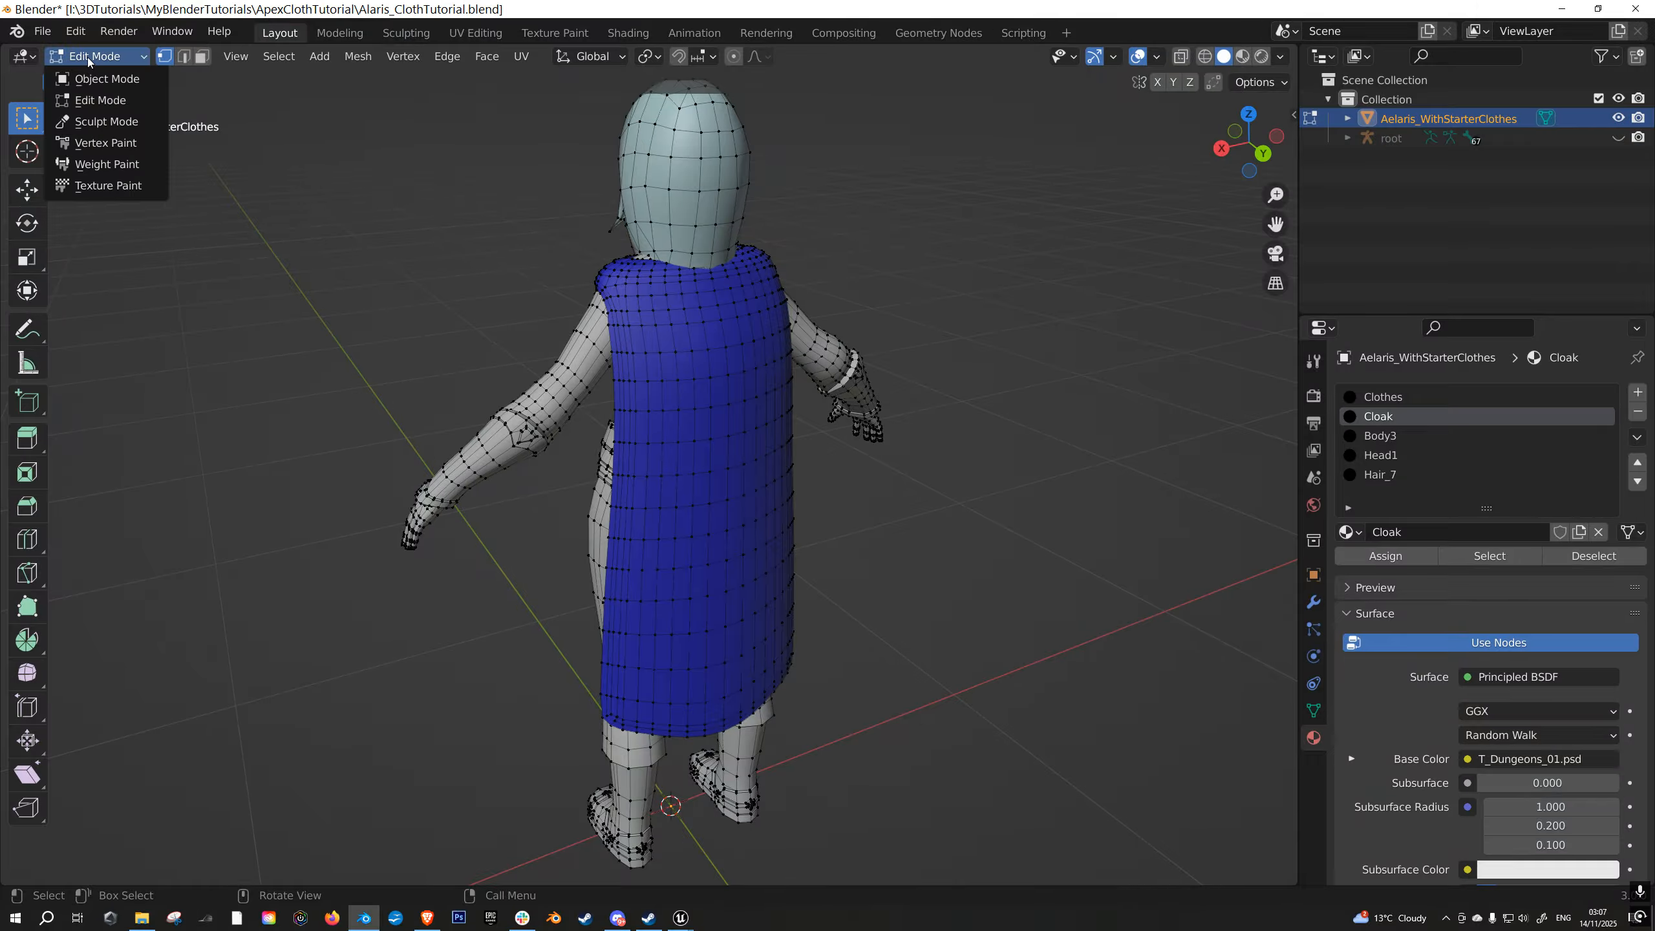
{"action": "left_click", "coordinate": [93, 143]}
{"action": "scroll", "coordinate": [850, 512], "scroll_direction": "up", "scroll_amount": 1}
{"action": "scroll", "coordinate": [848, 534], "scroll_direction": "down", "scroll_amount": 2}
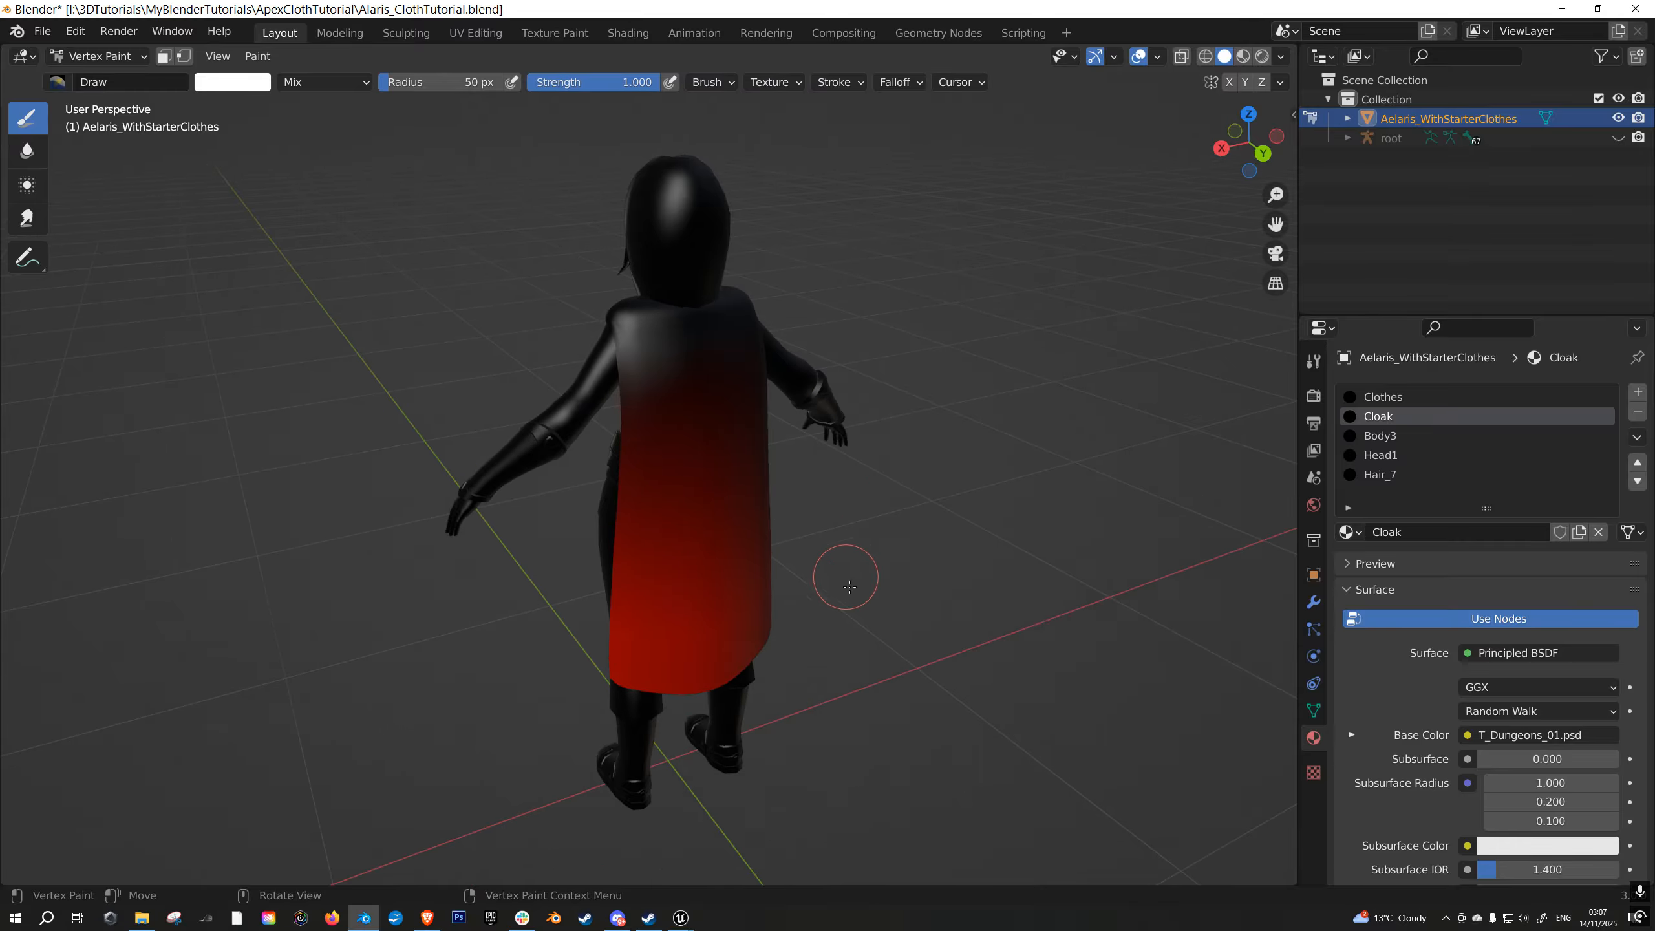
{"action": "scroll", "coordinate": [752, 622], "scroll_direction": "up", "scroll_amount": 1}
{"action": "middle_click_drag", "start_coordinate": [735, 424], "coordinate": [771, 441]}
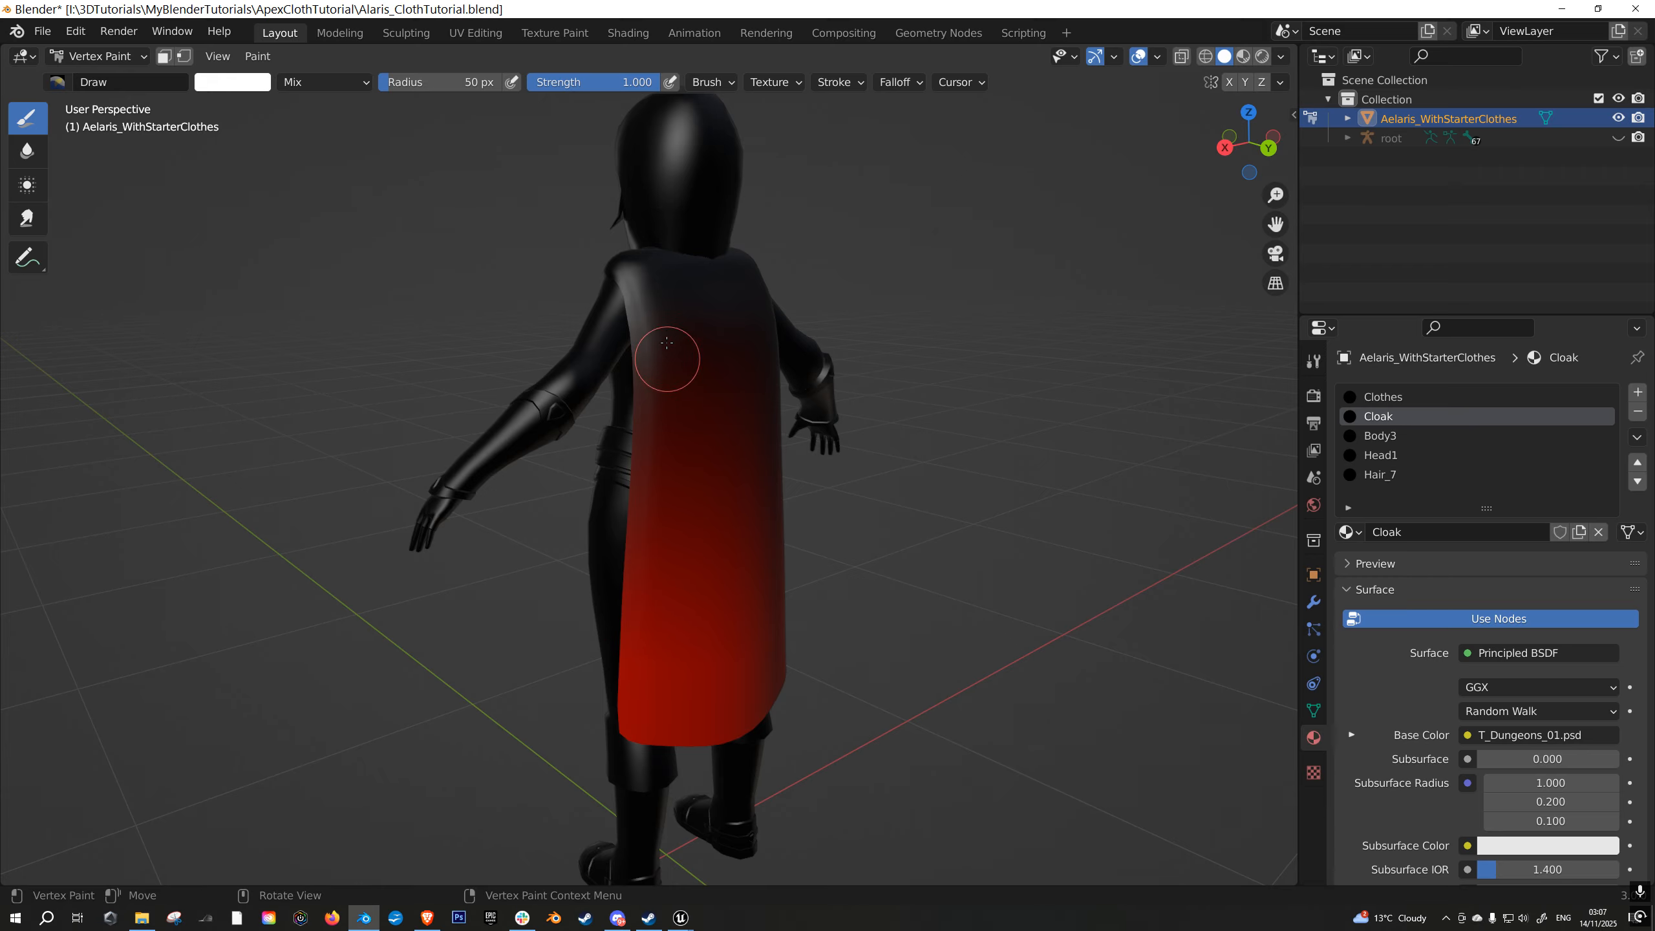
{"action": "middle_click_drag", "start_coordinate": [866, 338], "coordinate": [880, 429]}
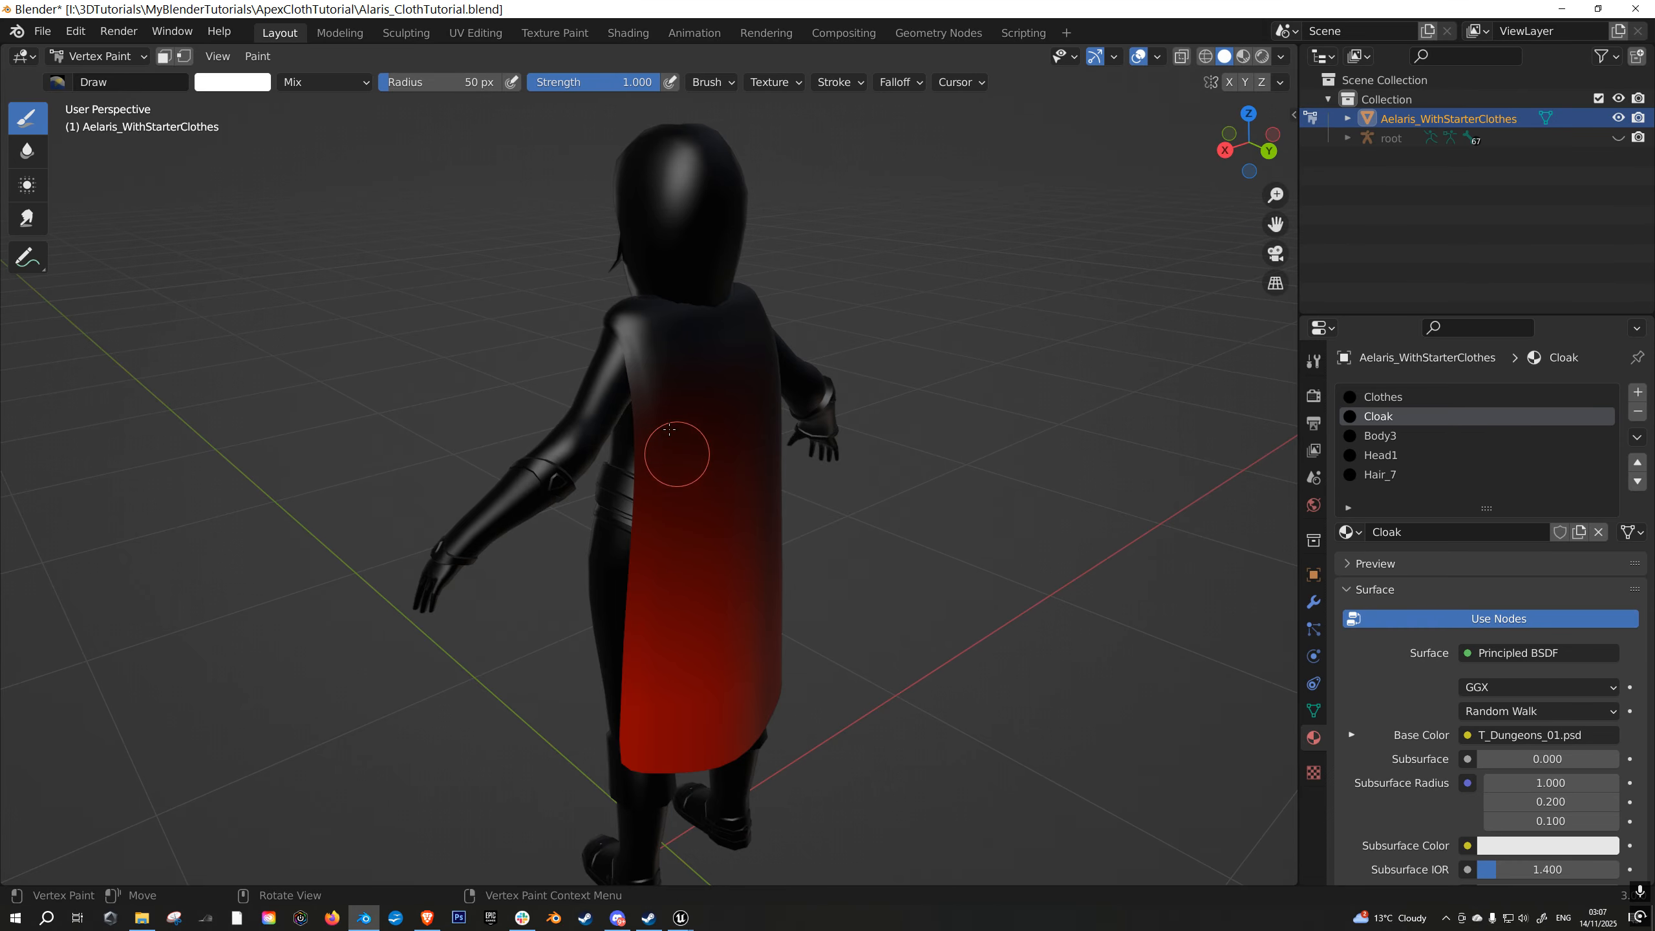
{"action": "mouse_move", "coordinate": [857, 417]}
{"action": "middle_mouse_down"}
{"action": "mouse_move", "coordinate": [861, 462]}
{"action": "mouse_move", "coordinate": [905, 518]}
{"action": "middle_mouse_up"}
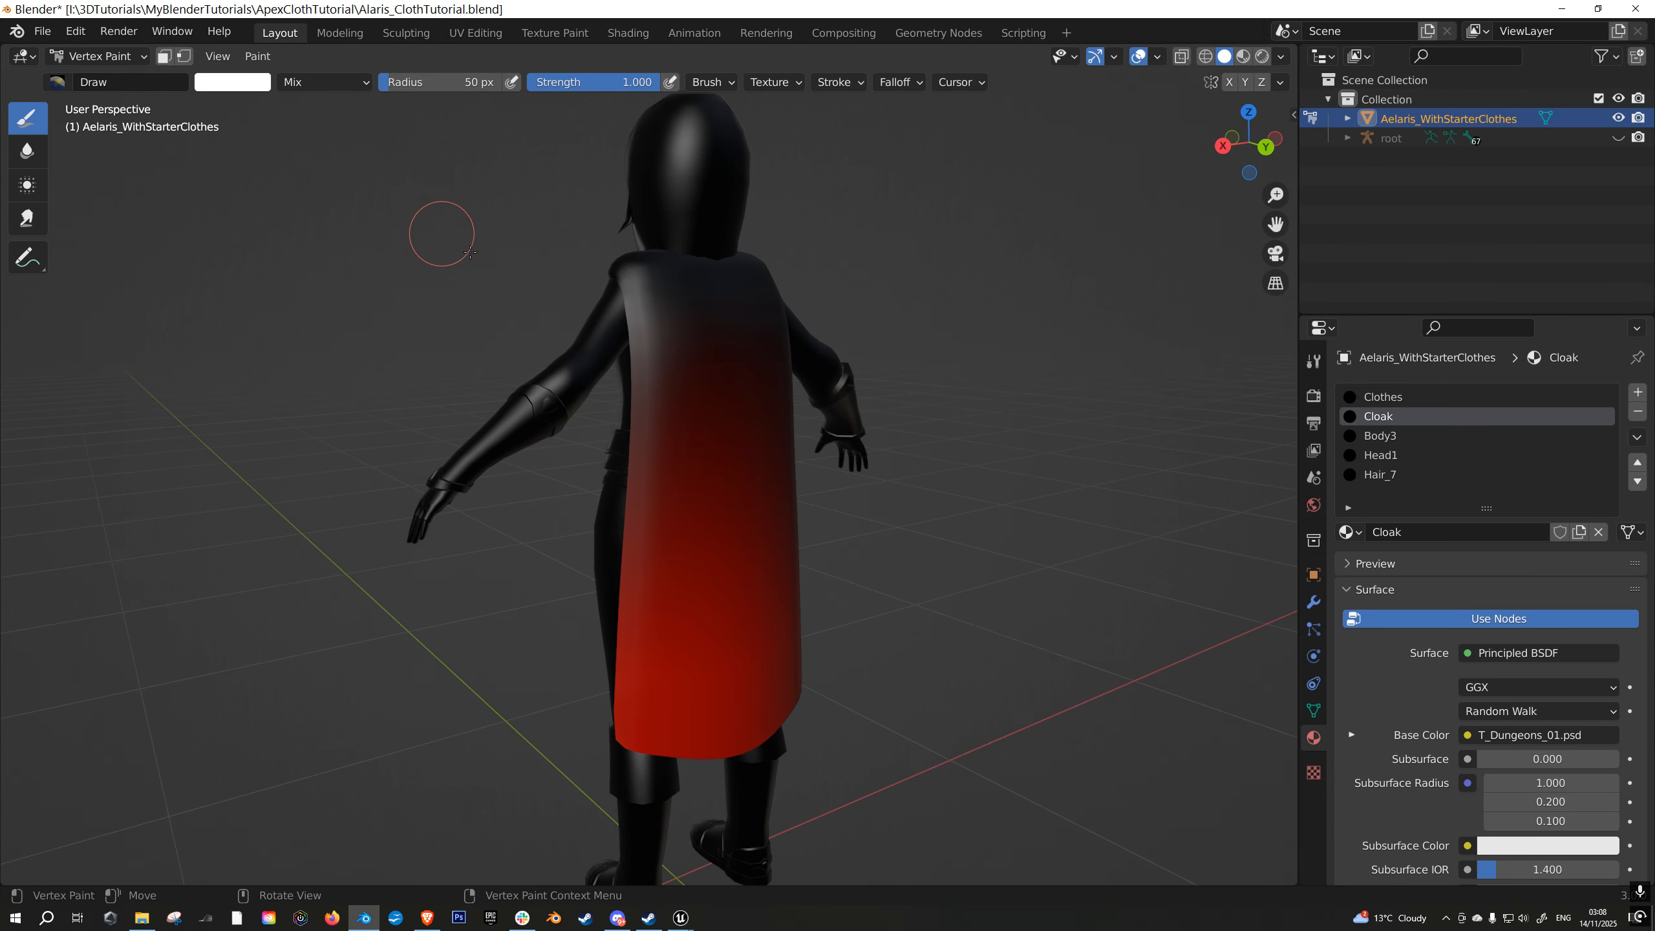
{"action": "middle_click_drag", "start_coordinate": [450, 248], "coordinate": [504, 313]}
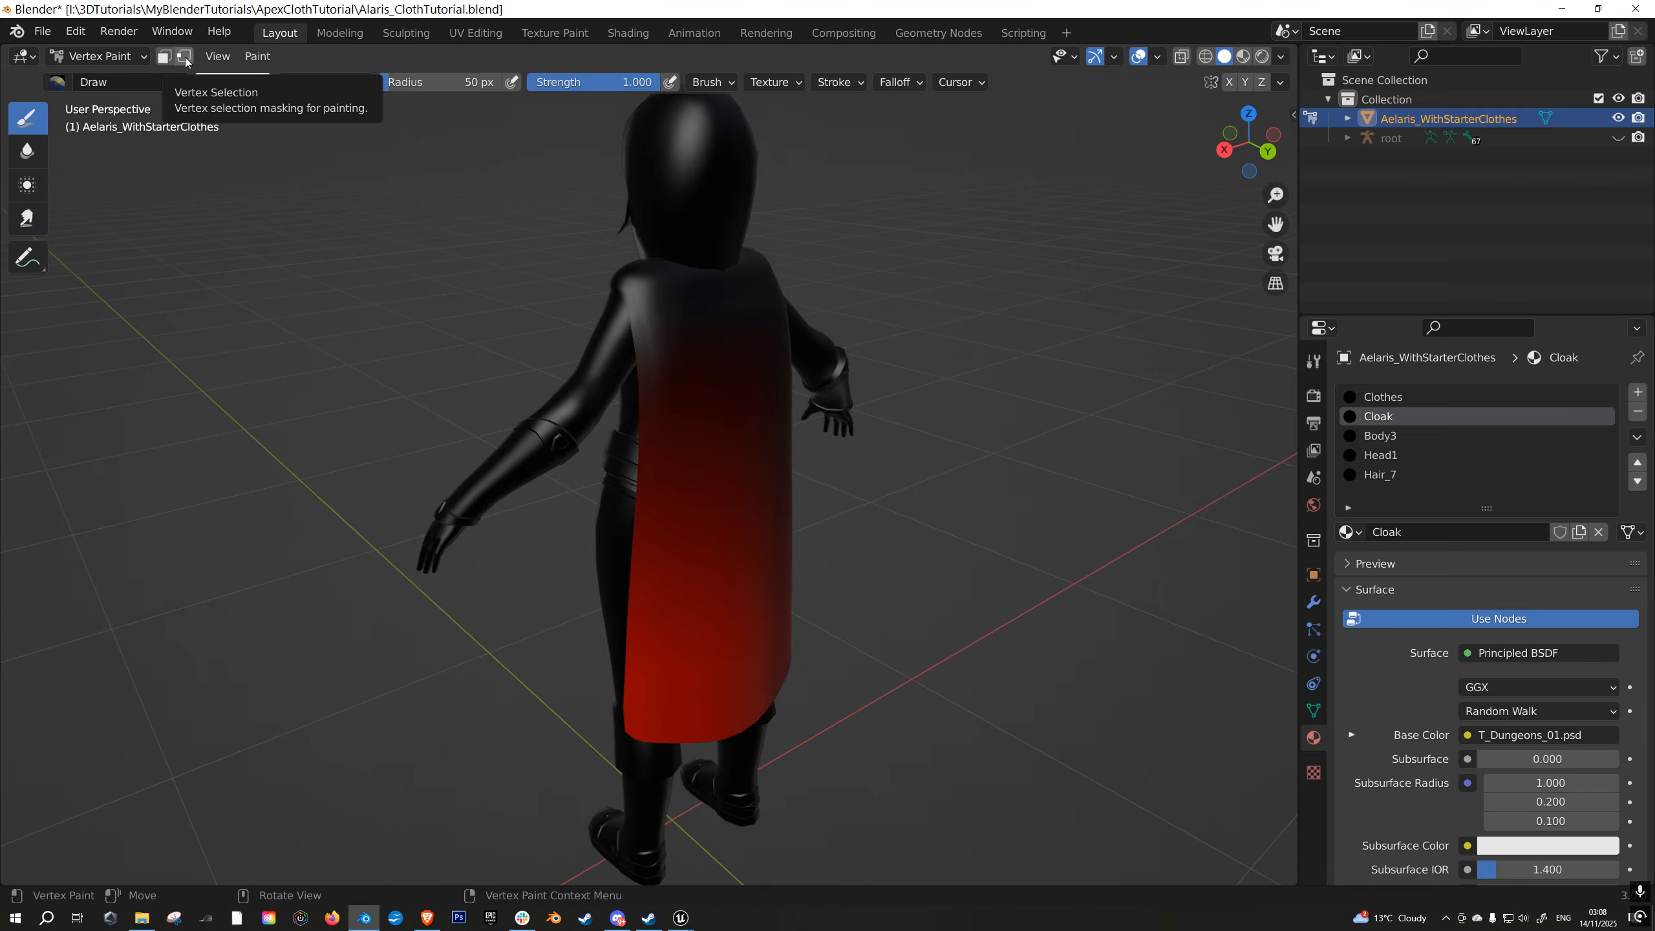
- Enable vertex selection masking for painting and include all of the character's vertices in the mask
{"action": "left_click", "coordinate": [185, 57]}
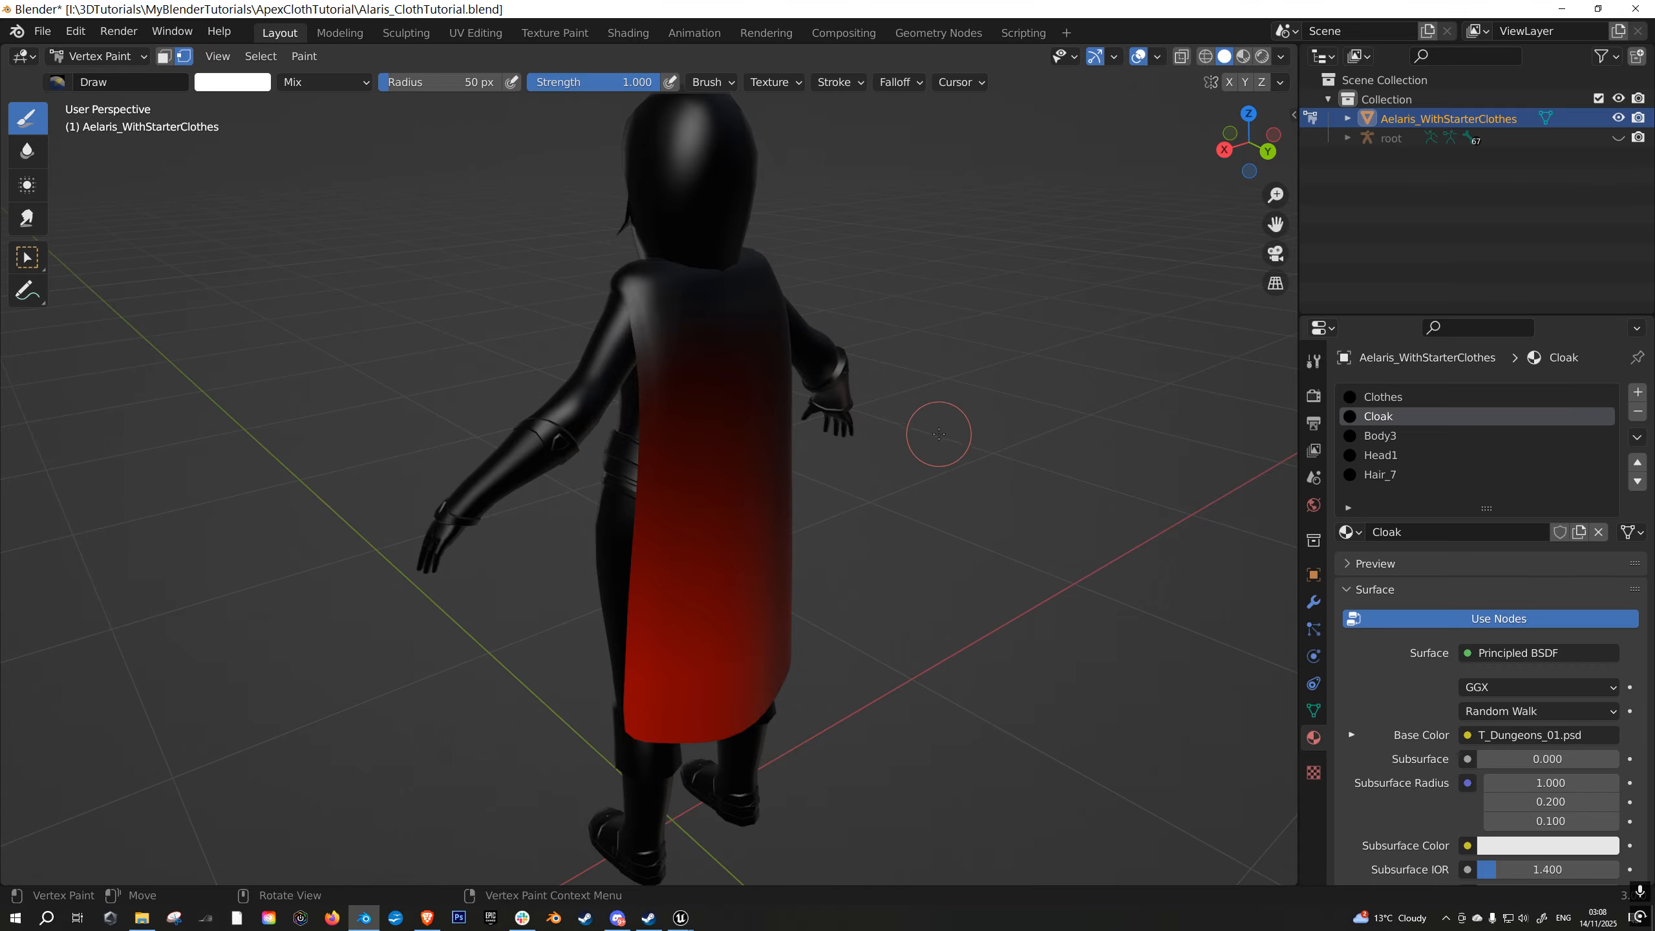
{"action": "key", "text": "Tab"}
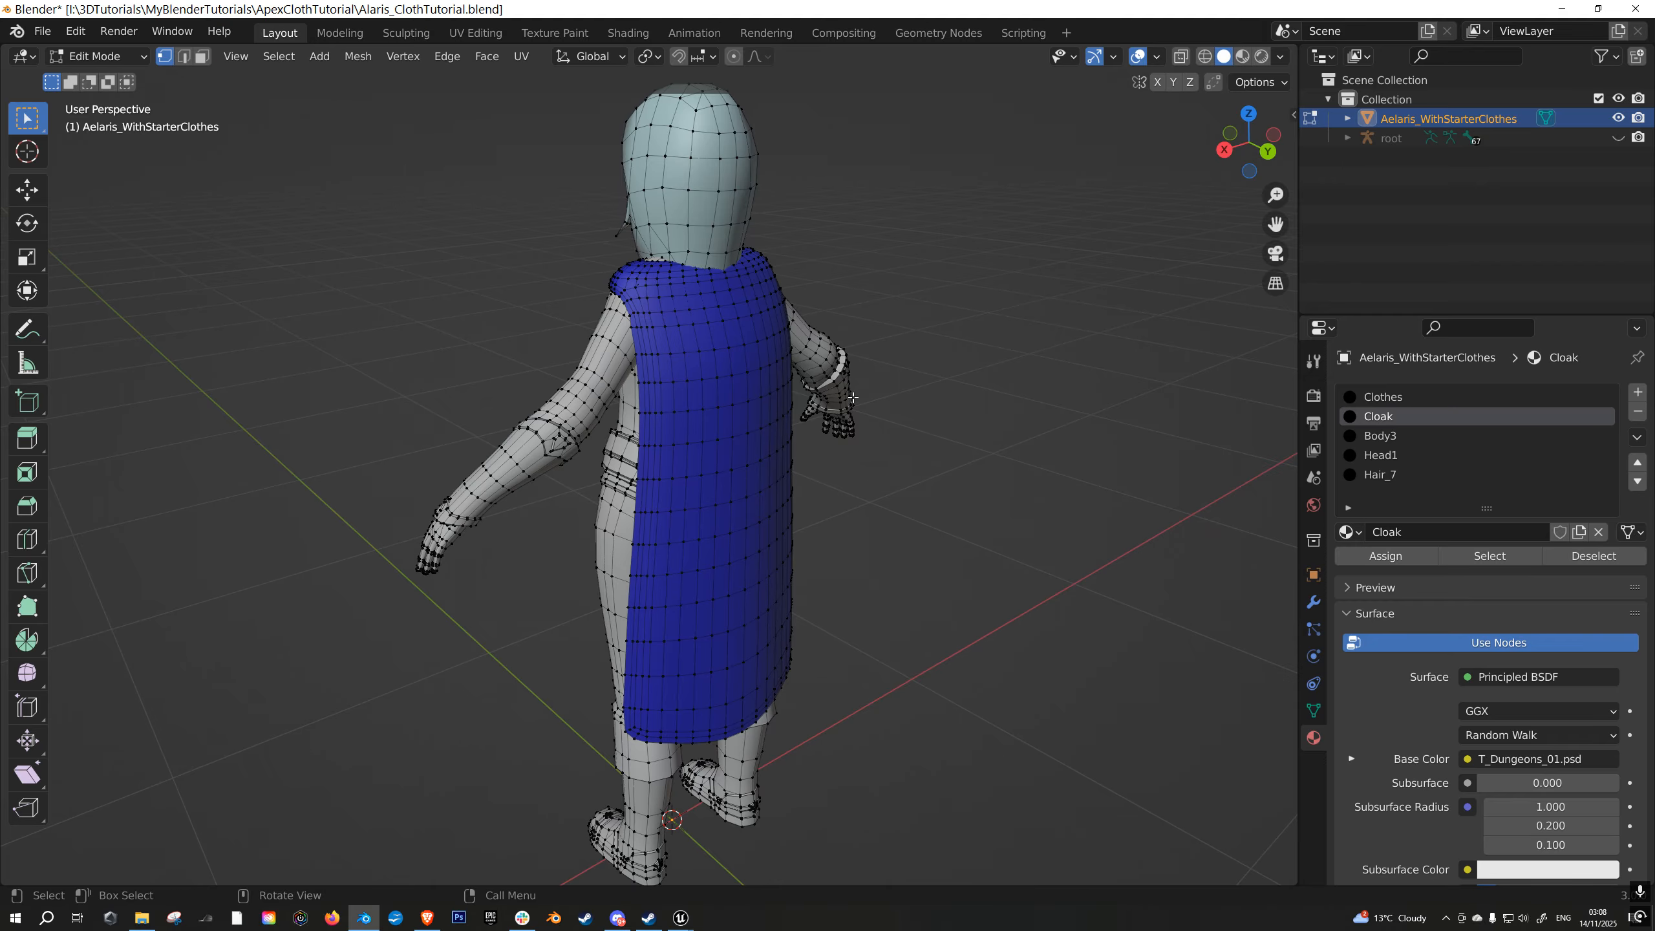
{"action": "key", "text": "a"}
{"action": "key", "text": "Tab"}
{"action": "mouse_move", "coordinate": [954, 517]}
{"action": "middle_mouse_down"}
{"action": "mouse_move", "coordinate": [940, 447]}
{"action": "mouse_move", "coordinate": [1072, 510]}
{"action": "mouse_move", "coordinate": [872, 495]}
{"action": "middle_mouse_up"}
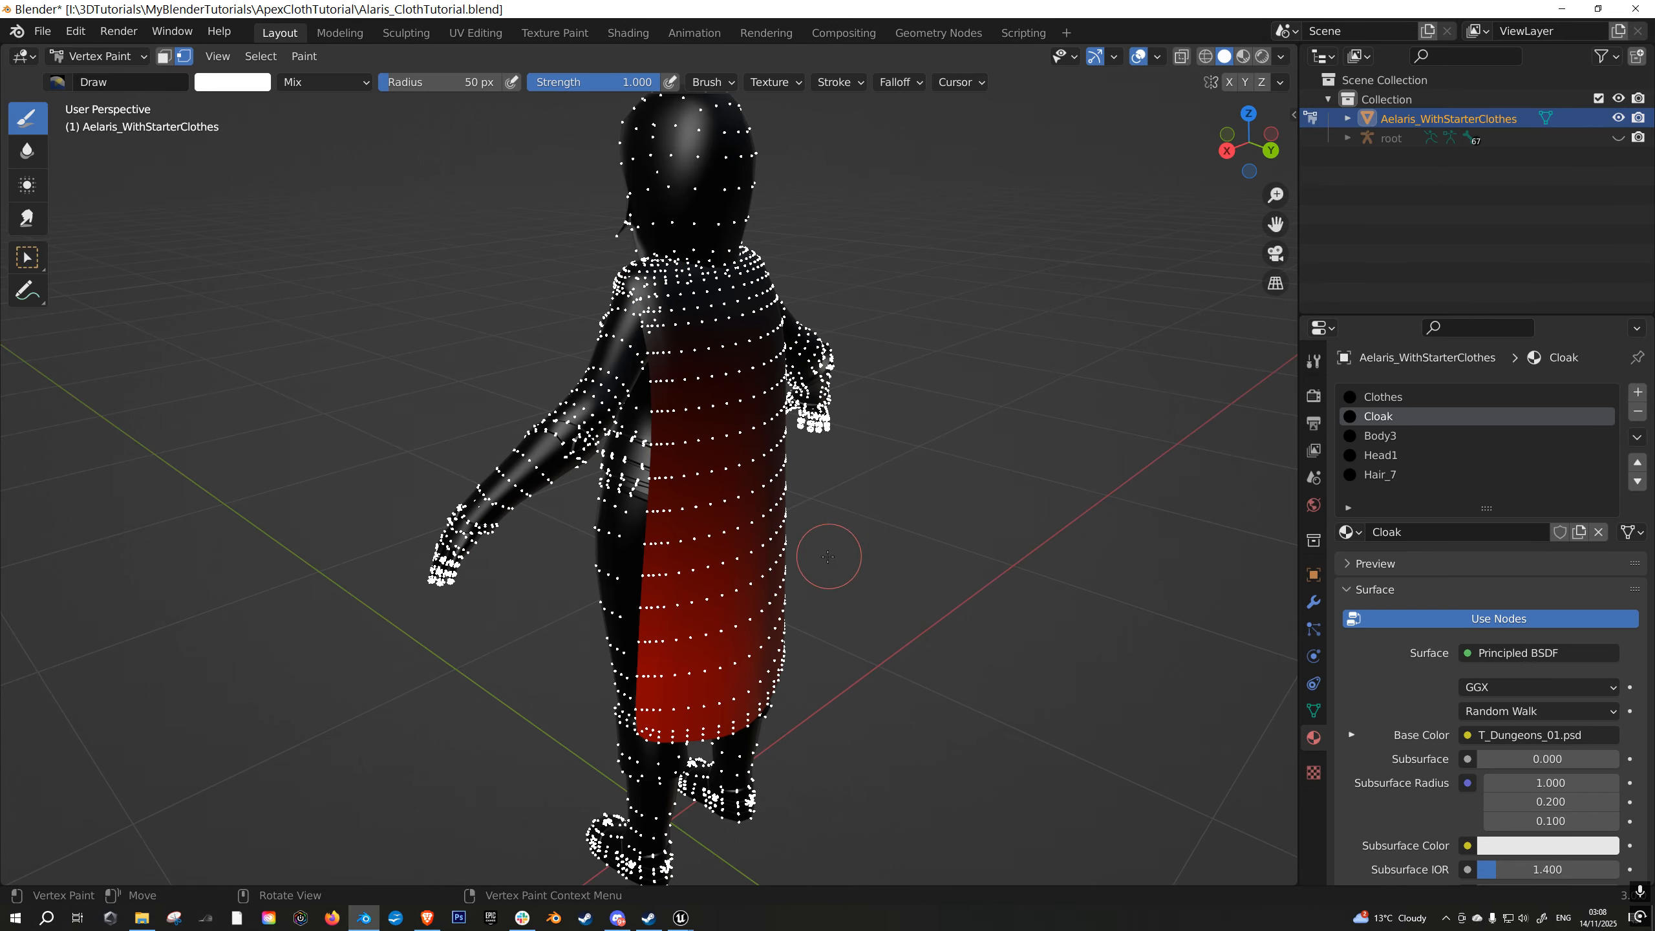
{"action": "middle_click_drag", "start_coordinate": [834, 554], "coordinate": [873, 502]}
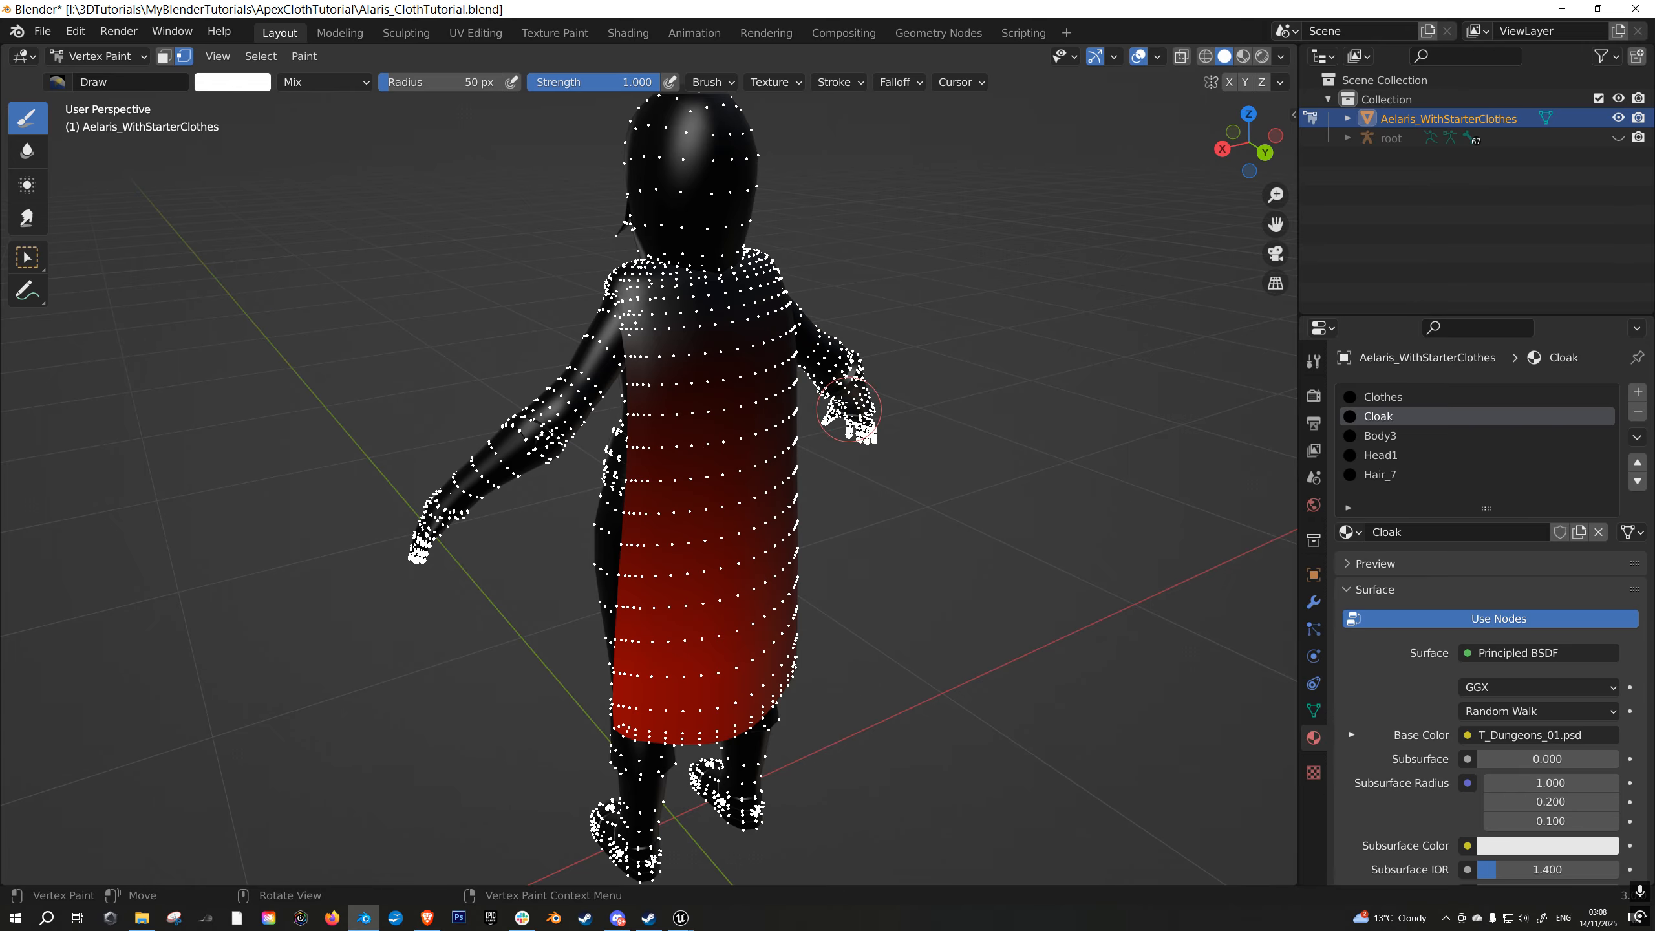
- Restrict the paint mask to the cloak by selecting only its linked vertices in Edit Mode, and return to Vertex Paint
{"action": "key", "text": "Tab"}
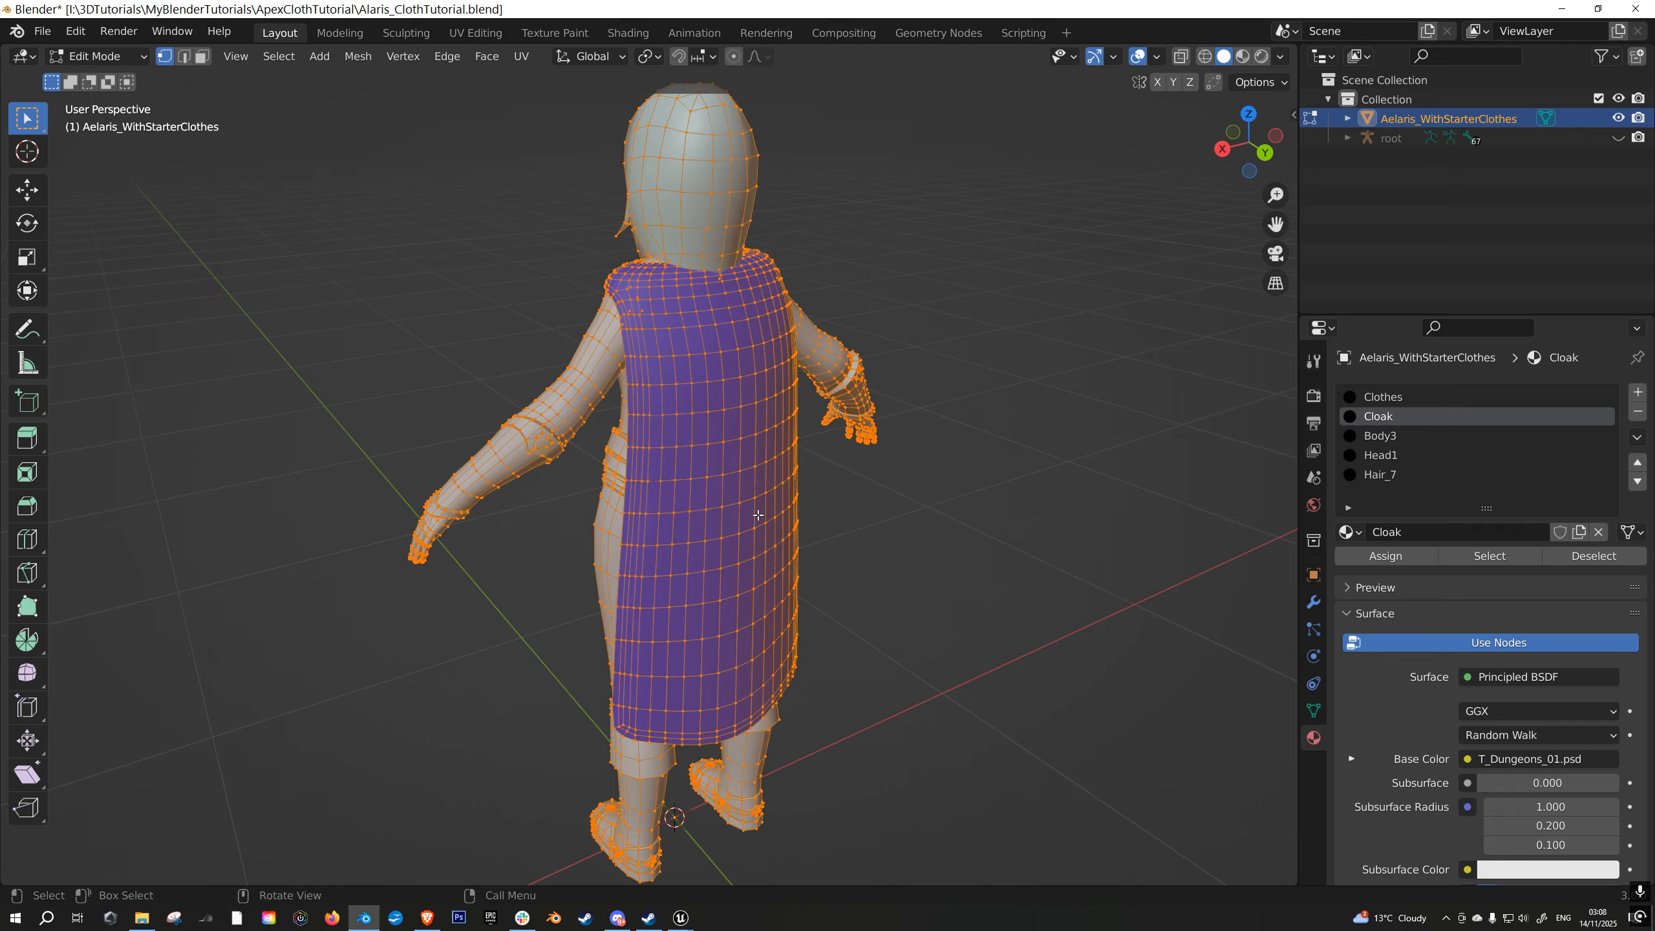
{"action": "key", "text": "alt+a"}
{"action": "key", "text": "l"}
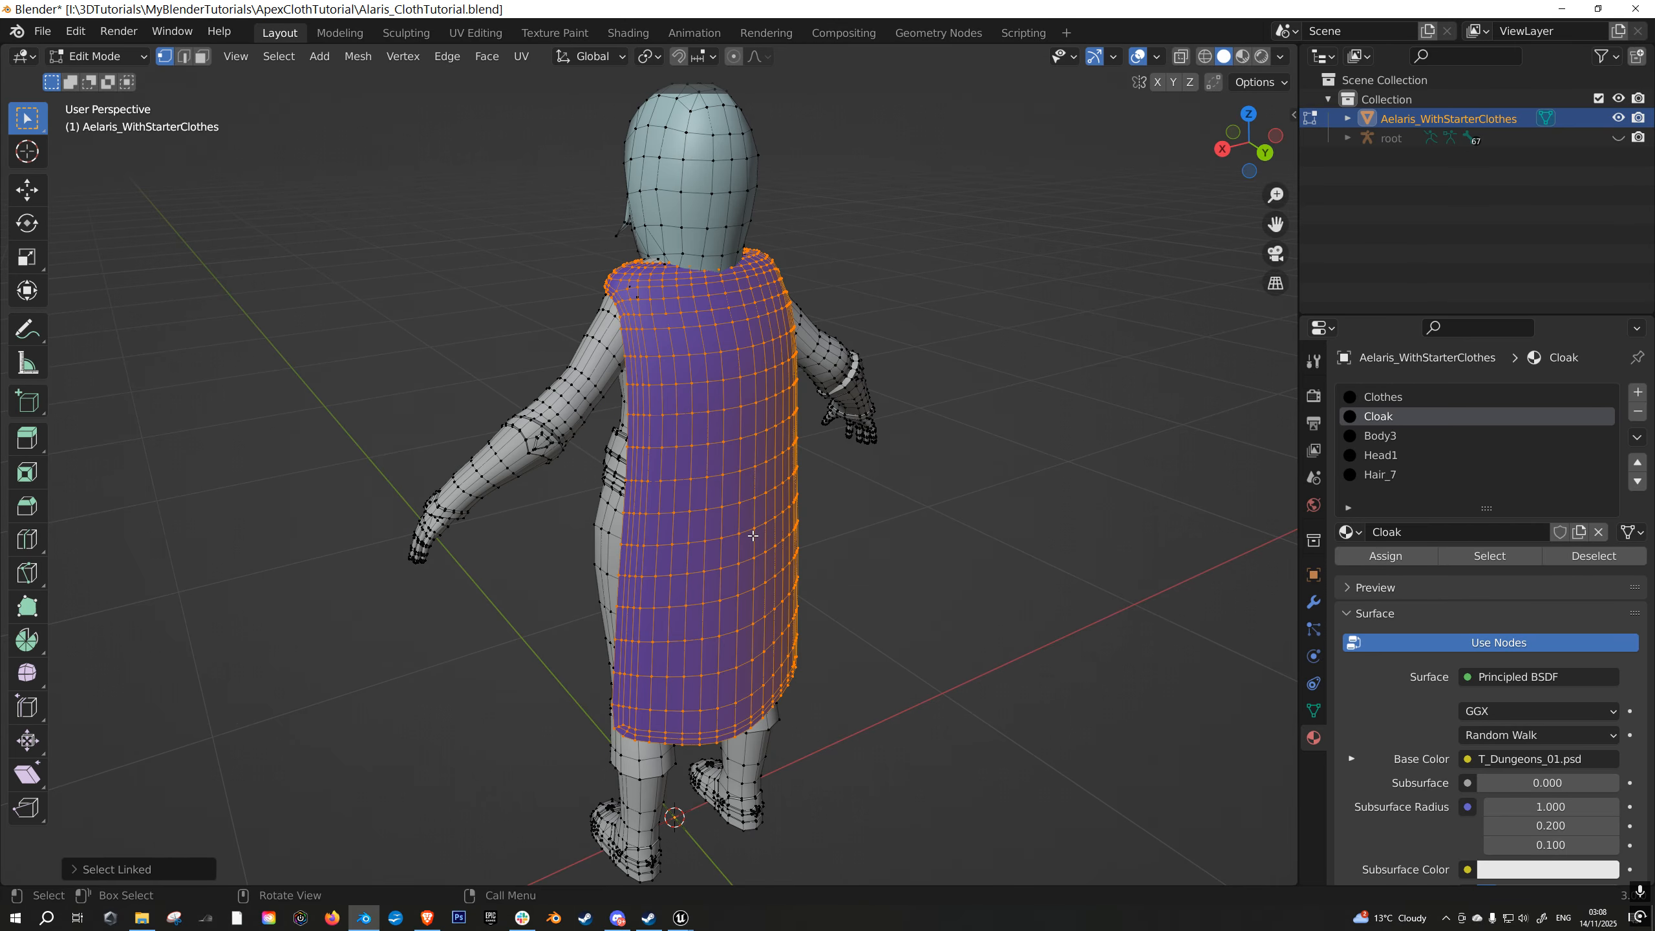
{"action": "key", "text": "Tab"}
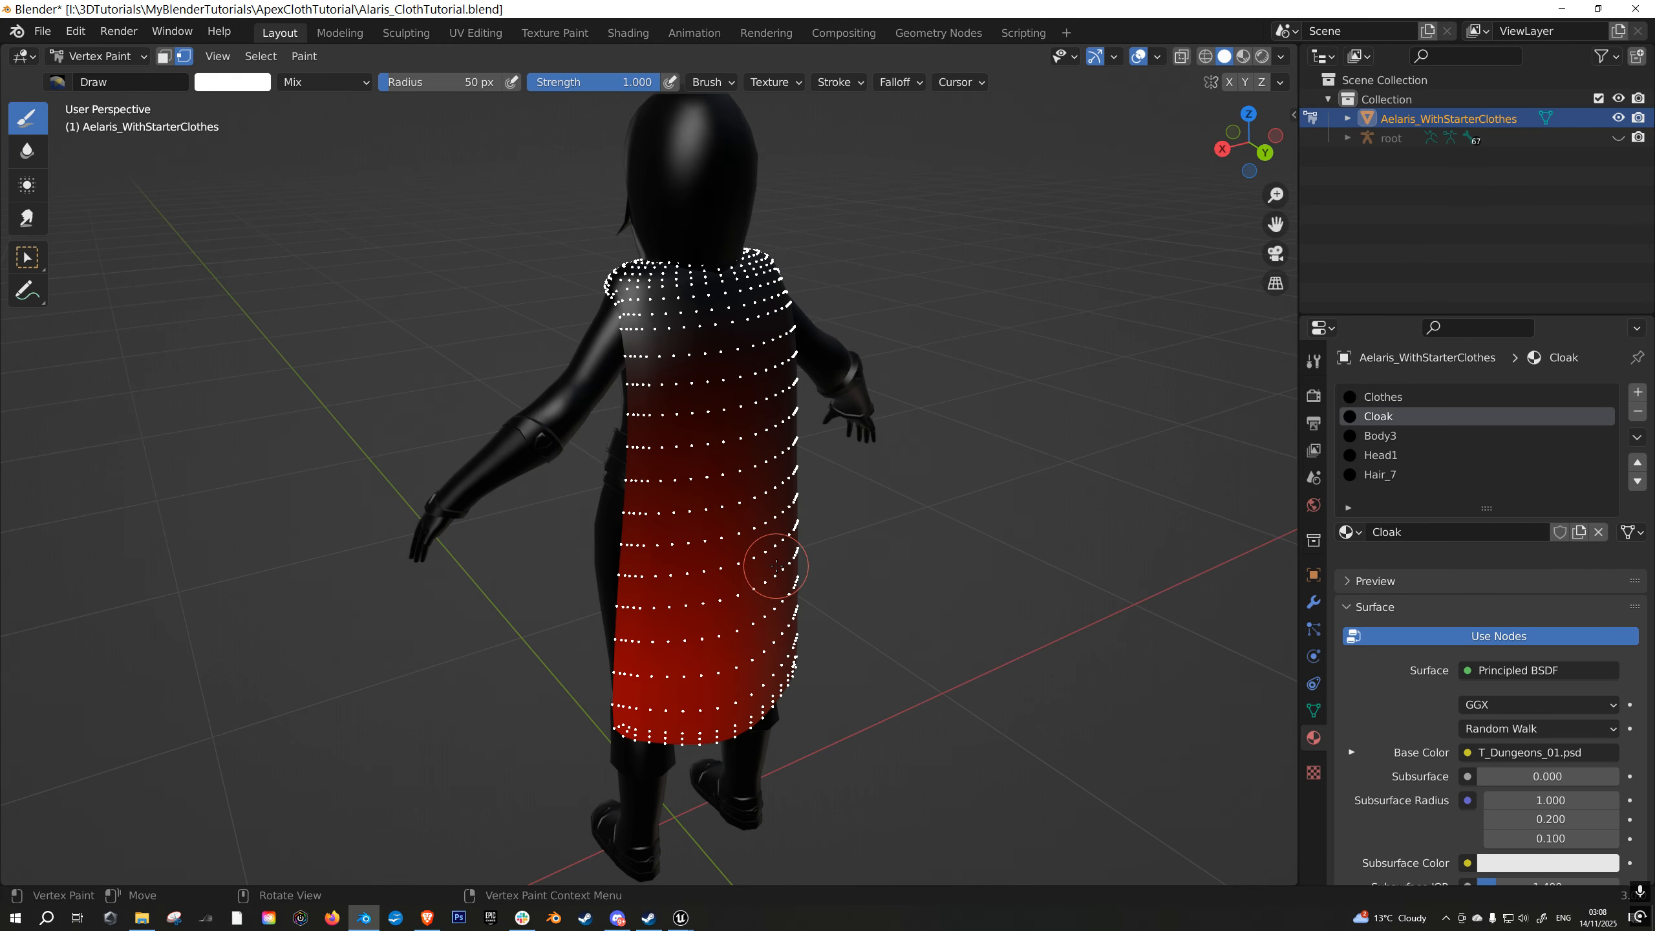
{"action": "scroll", "coordinate": [912, 558], "scroll_direction": "up", "scroll_amount": 2}
{"action": "scroll", "coordinate": [920, 521], "scroll_direction": "down", "scroll_amount": 1}
{"action": "middle_click_drag", "start_coordinate": [920, 536], "coordinate": [904, 463], "text": "shift"}
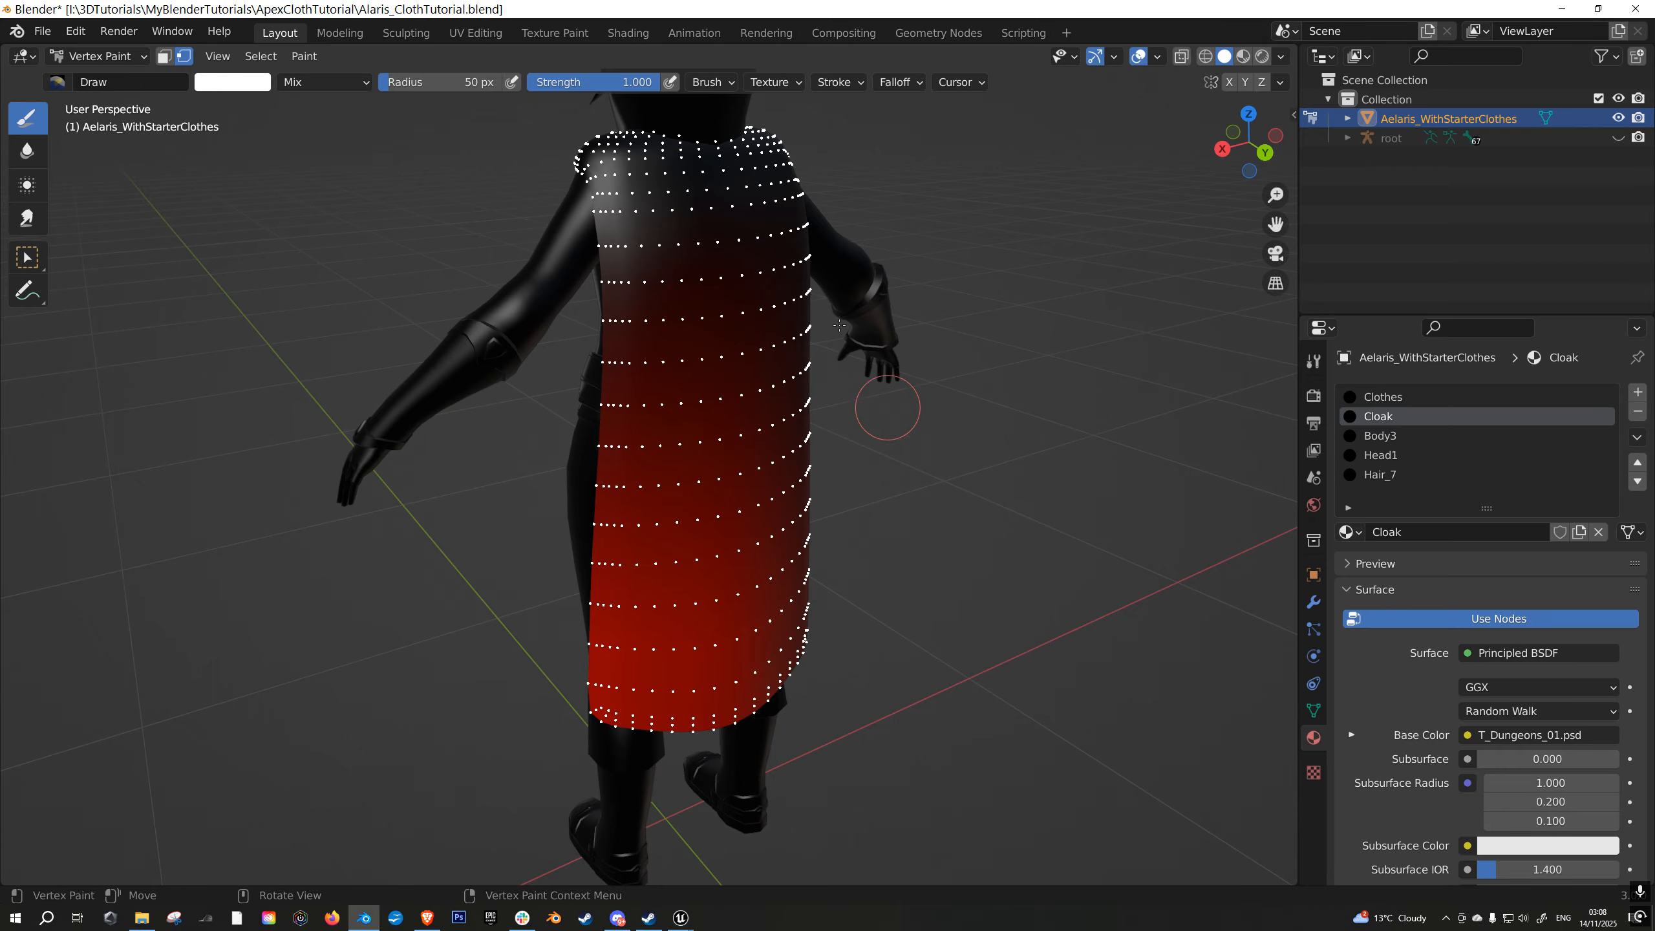
{"action": "middle_click_drag", "start_coordinate": [894, 259], "coordinate": [900, 290], "text": "shift"}
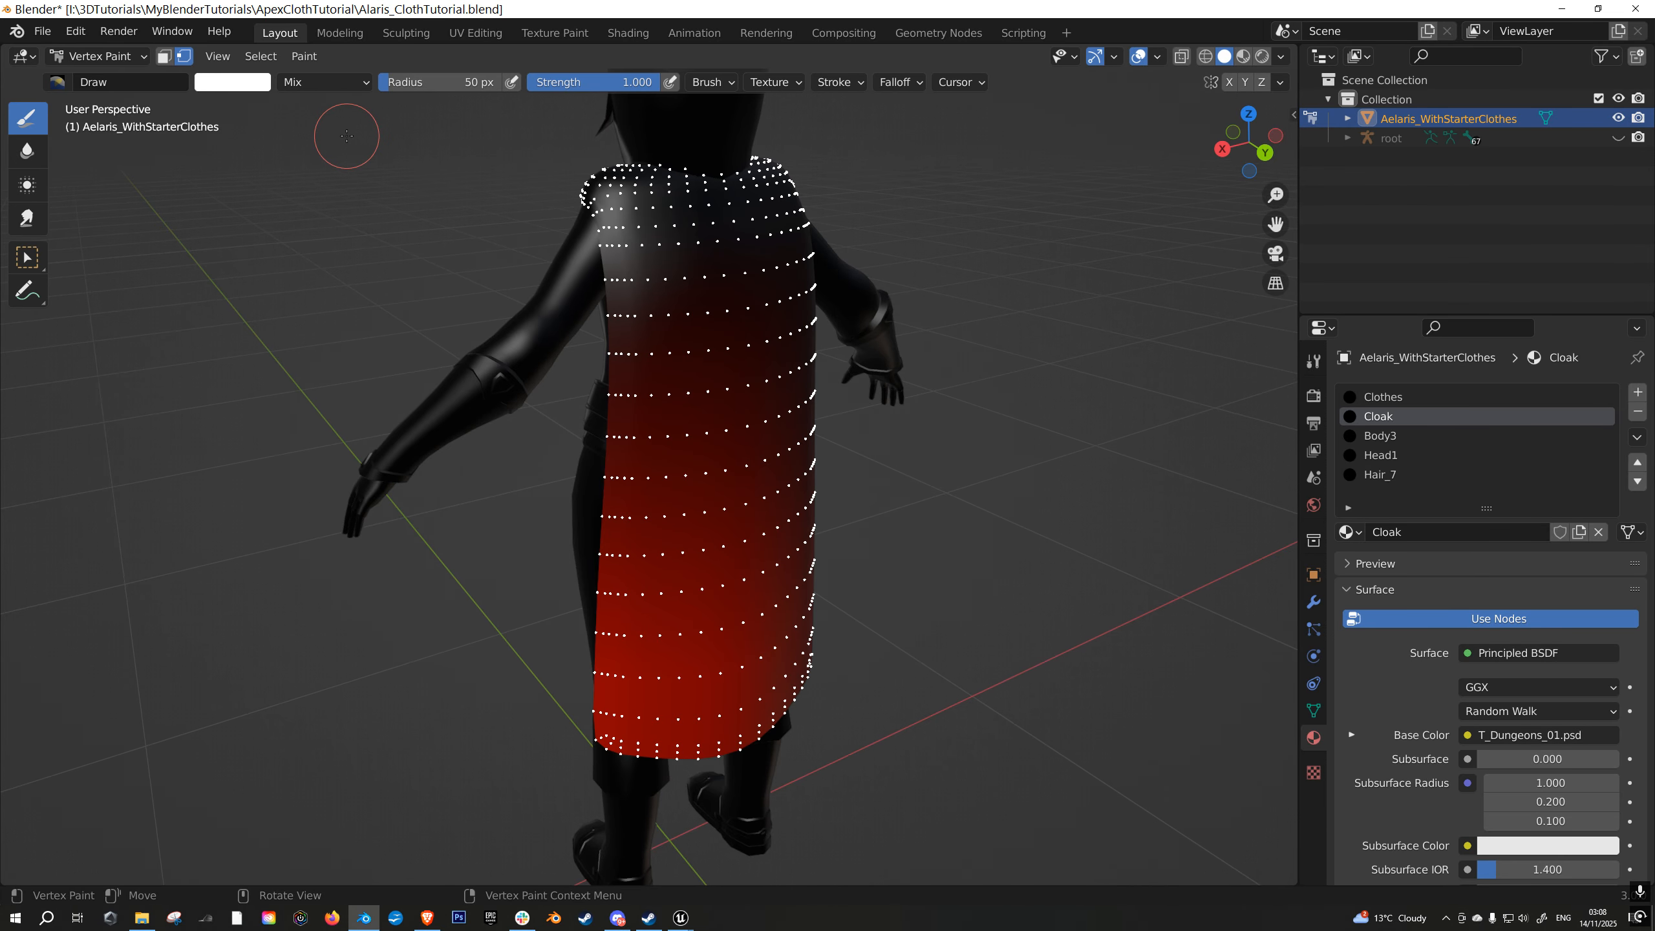
- Set the vertex paint colour to black and fill all of the masked cloak vertices with it
{"action": "left_click", "coordinate": [228, 83]}
{"action": "left_click_drag", "start_coordinate": [359, 128], "coordinate": [360, 245]}
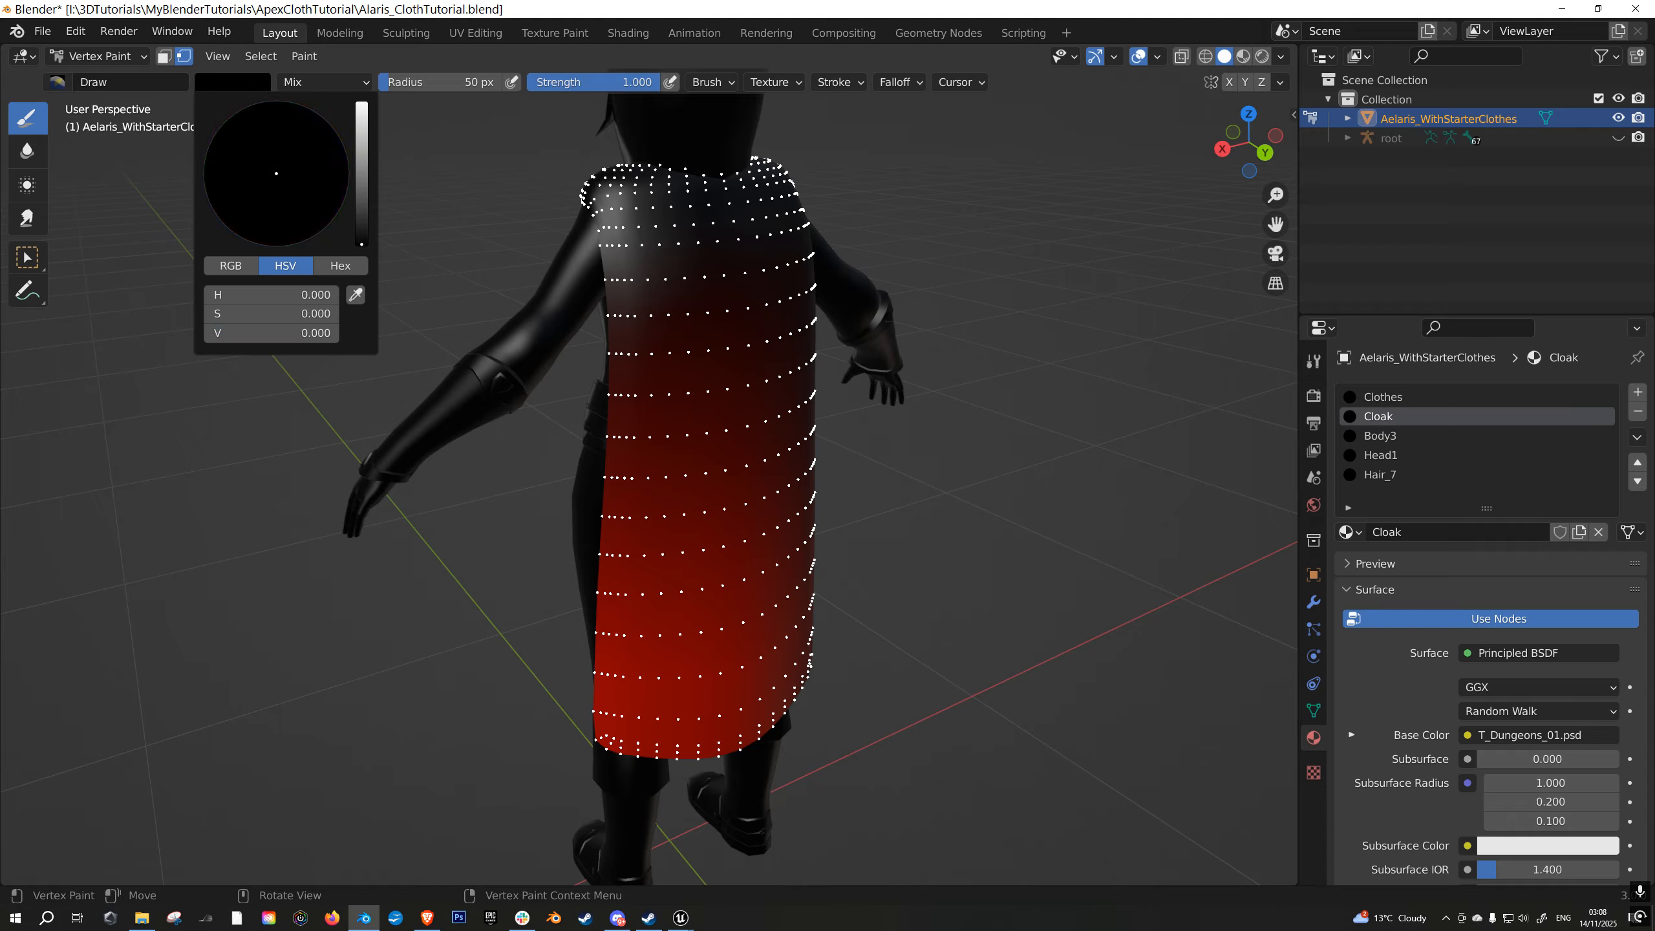
{"action": "left_click", "coordinate": [297, 60]}
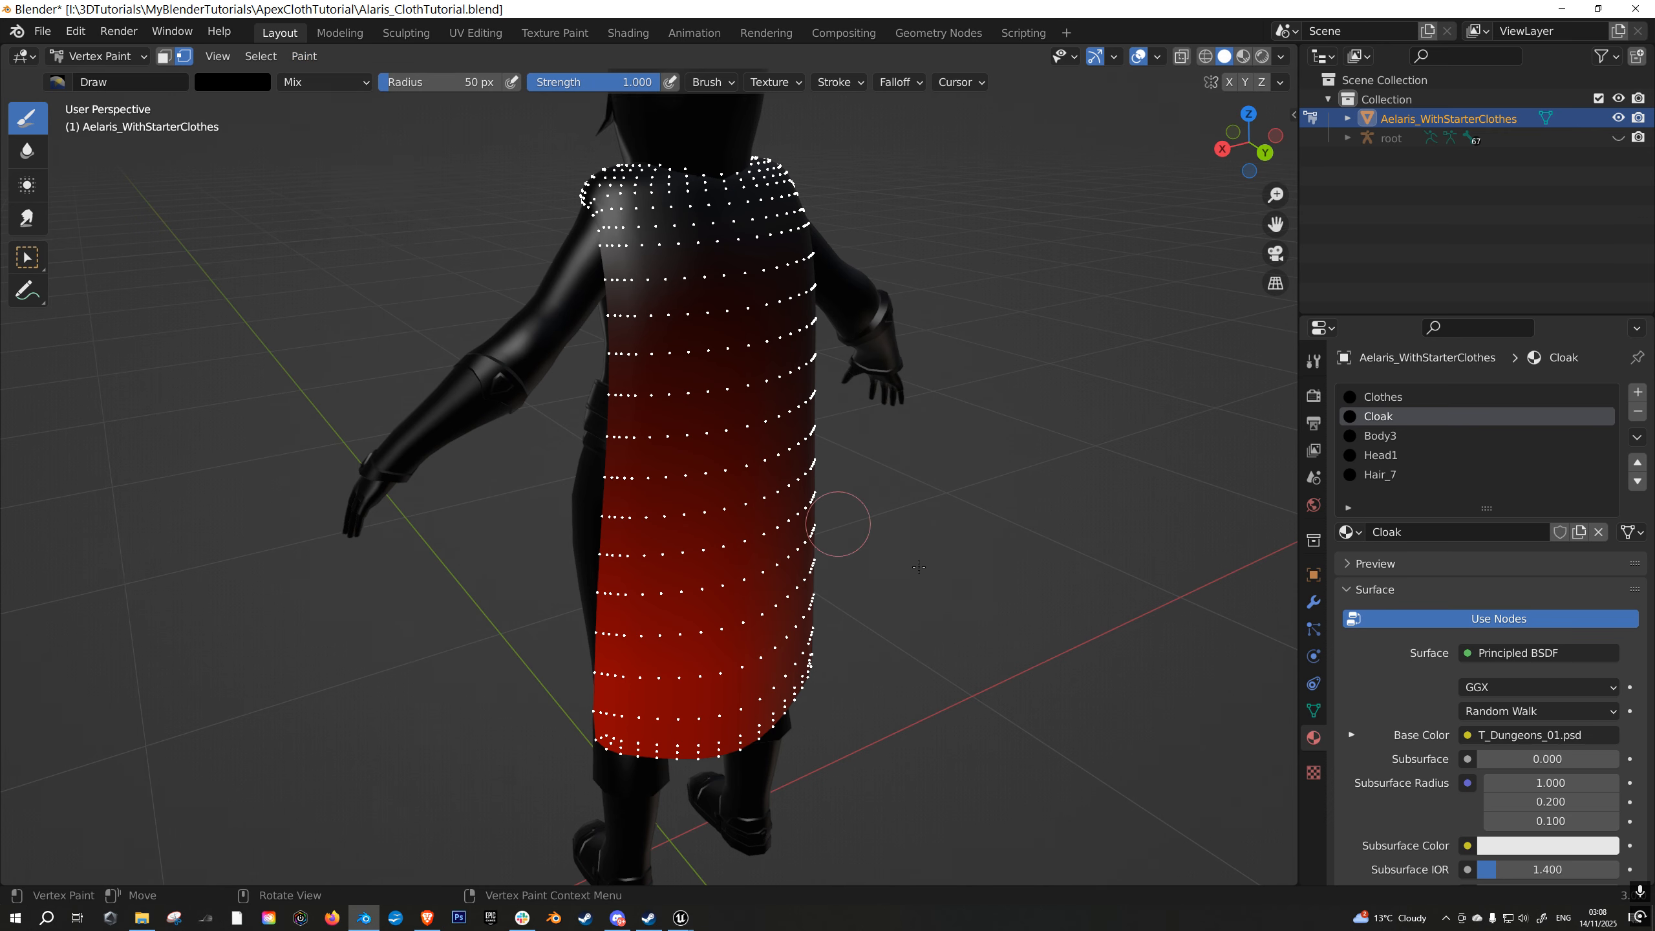
{"action": "middle_click_drag", "start_coordinate": [947, 489], "coordinate": [955, 499]}
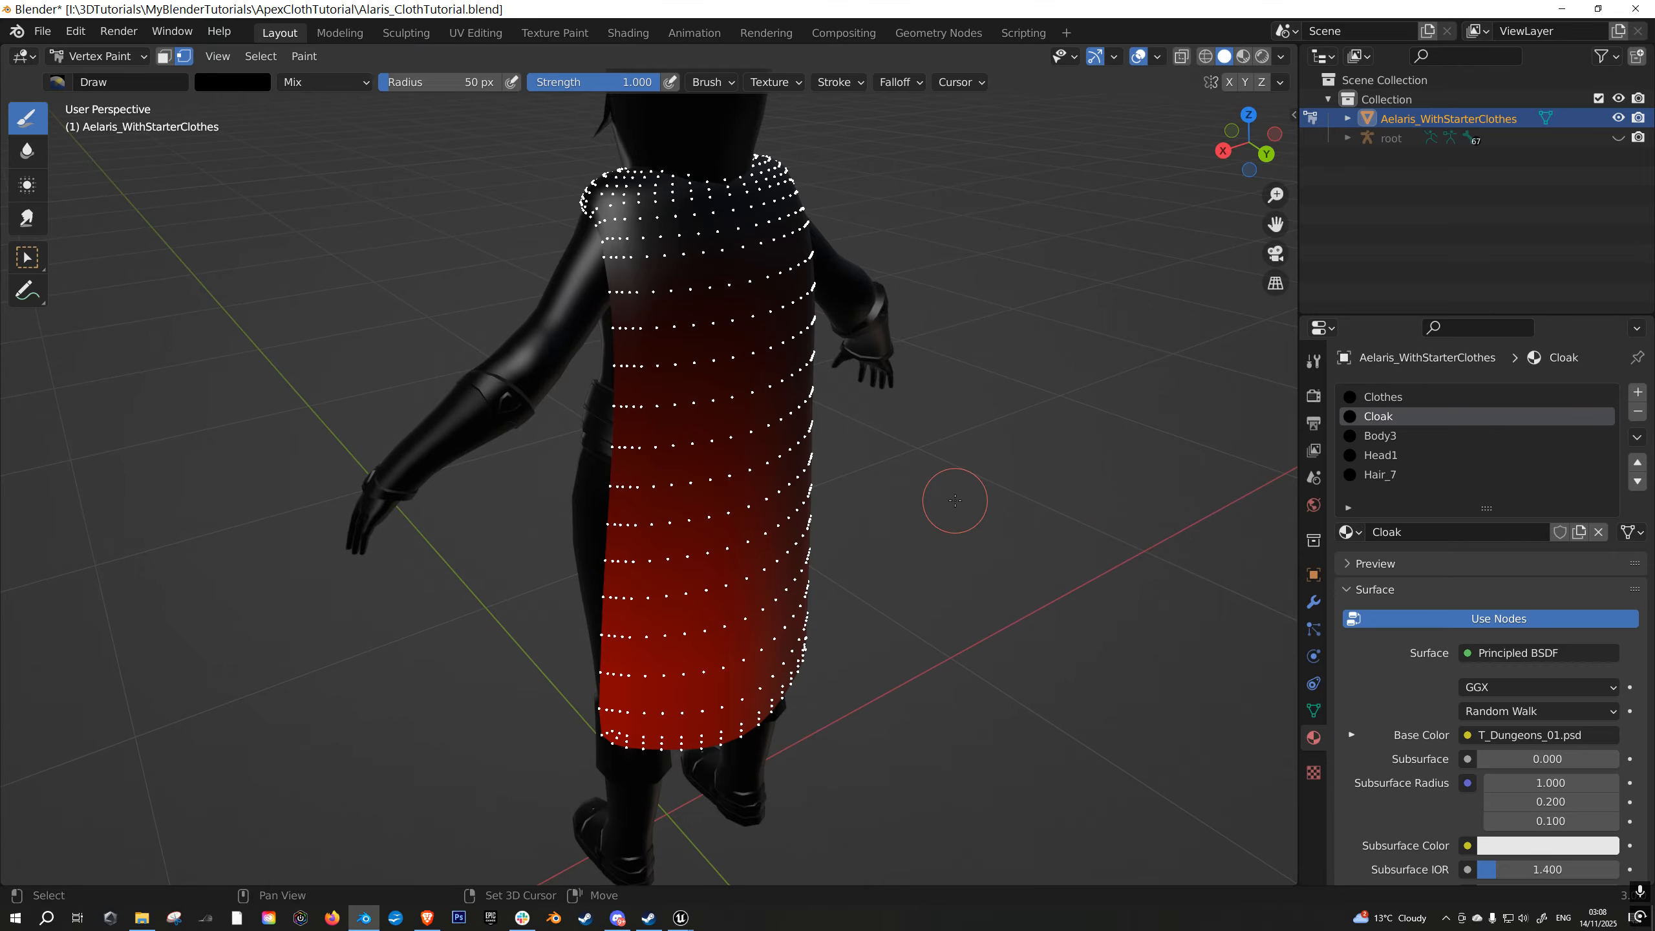
{"action": "left_click", "coordinate": [304, 56]}
{"action": "key", "text": "shift+k"}
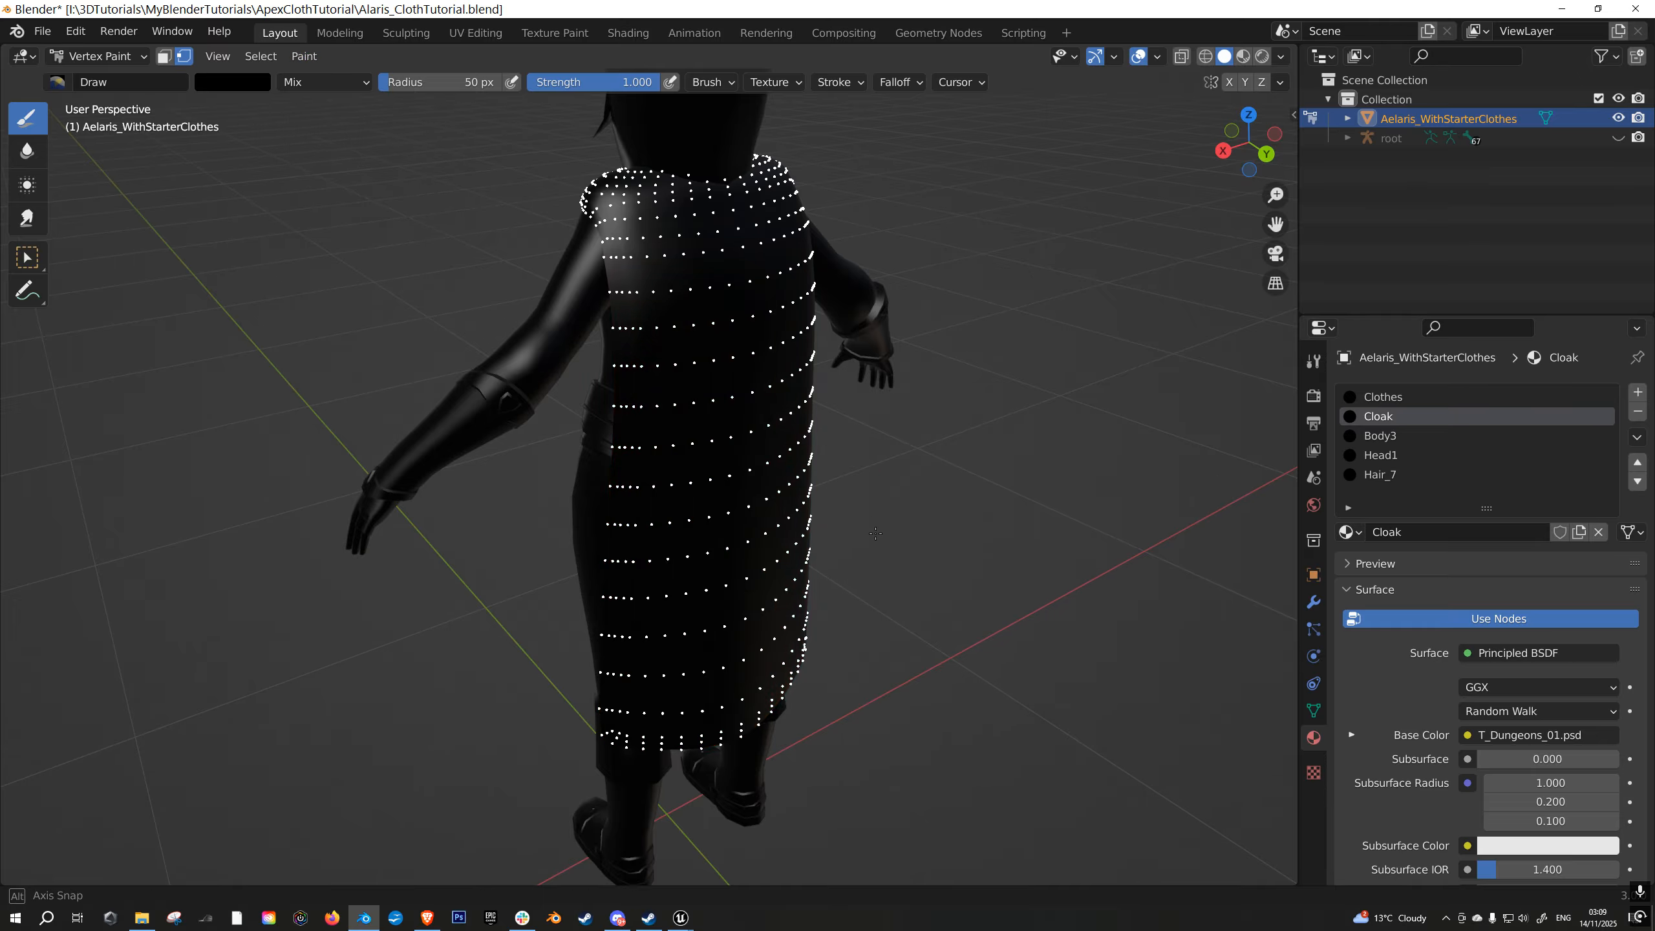
- Switch the character mesh to Edit Mode with face selection and clear the current selection
{"action": "middle_click_drag", "start_coordinate": [873, 534], "coordinate": [791, 196]}
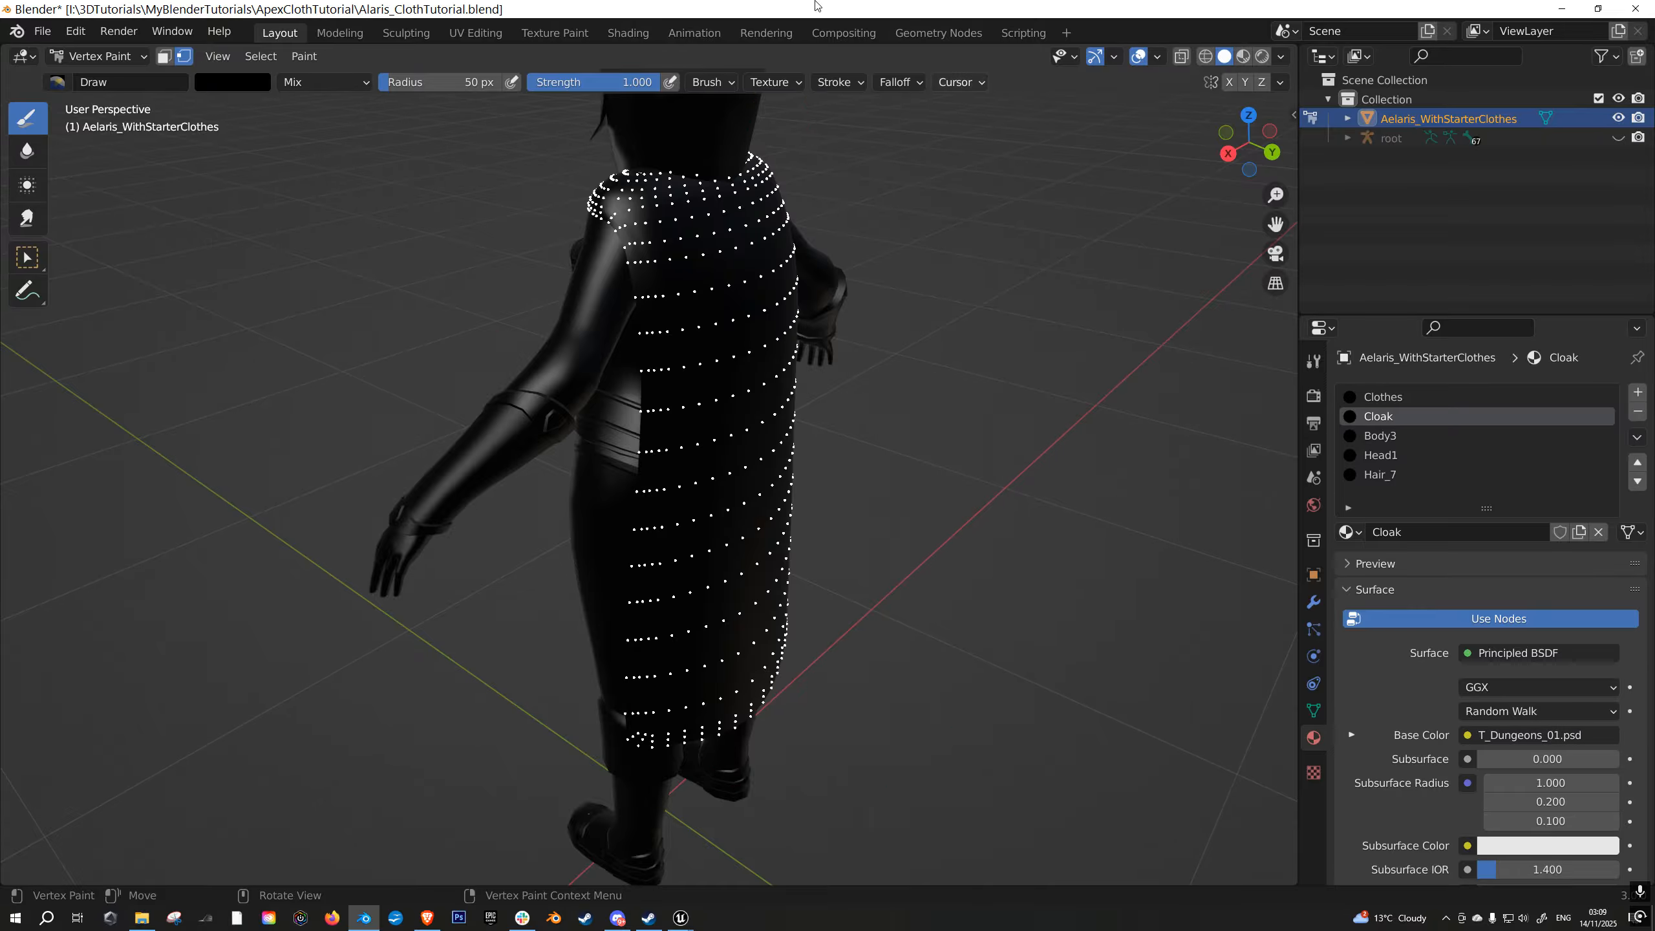
{"action": "middle_click_drag", "start_coordinate": [926, 627], "coordinate": [893, 614]}
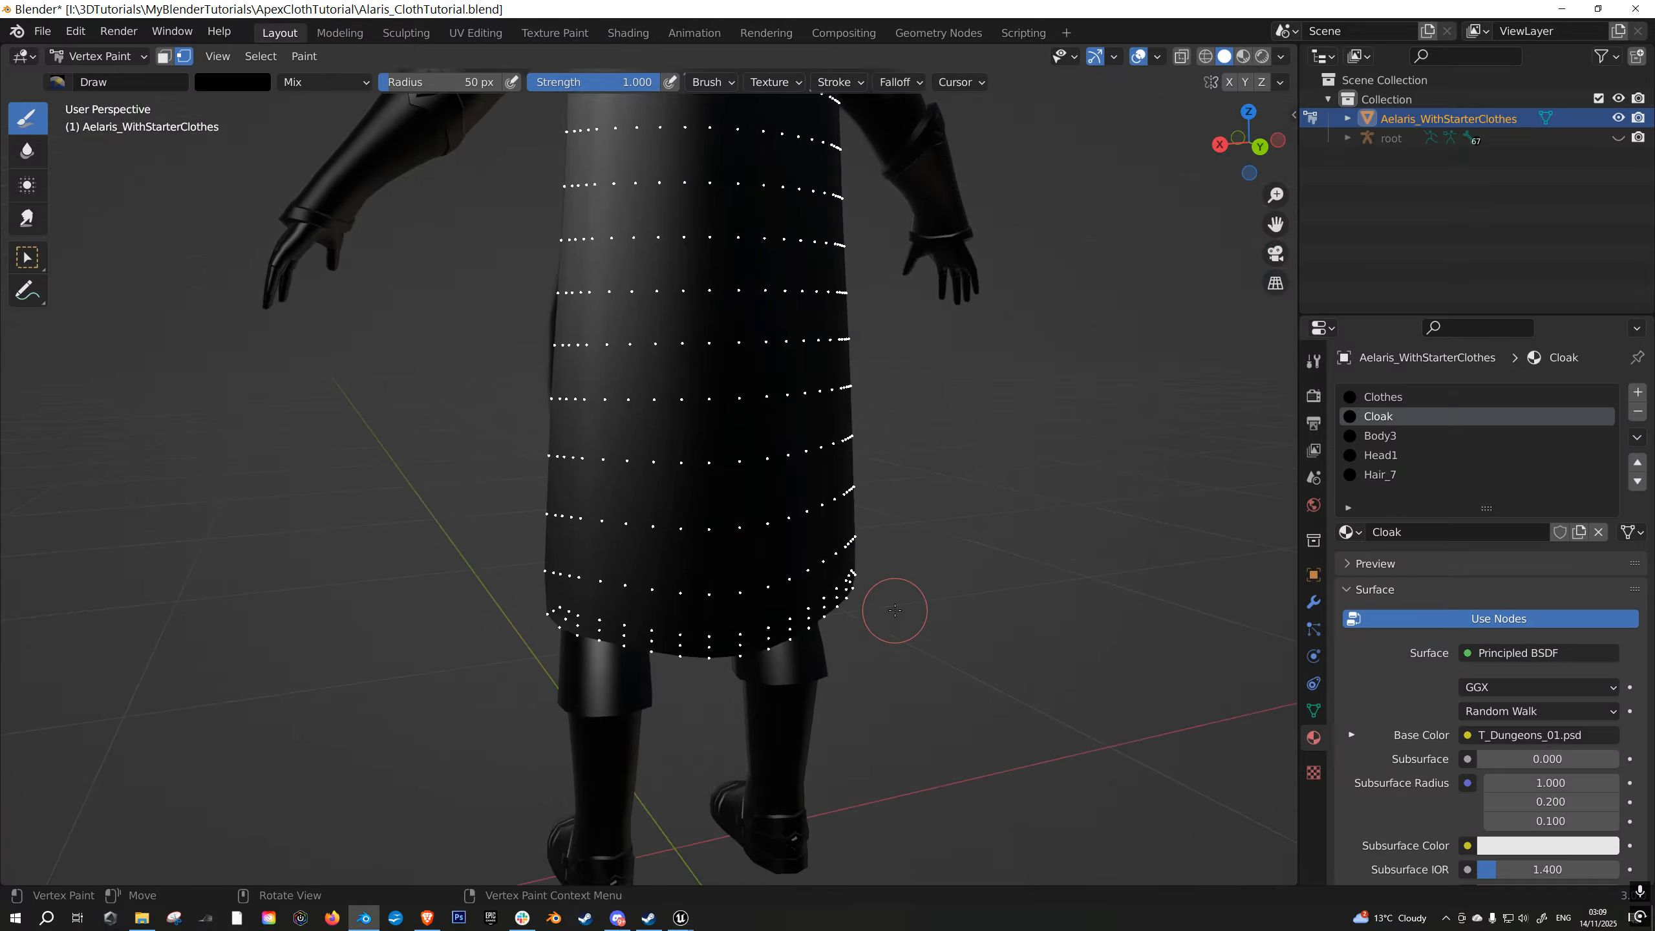
{"action": "key", "text": "Tab"}
{"action": "key", "text": "a"}
{"action": "scroll", "coordinate": [900, 653], "scroll_direction": "up", "scroll_amount": 1}
{"action": "key", "text": "alt+a"}
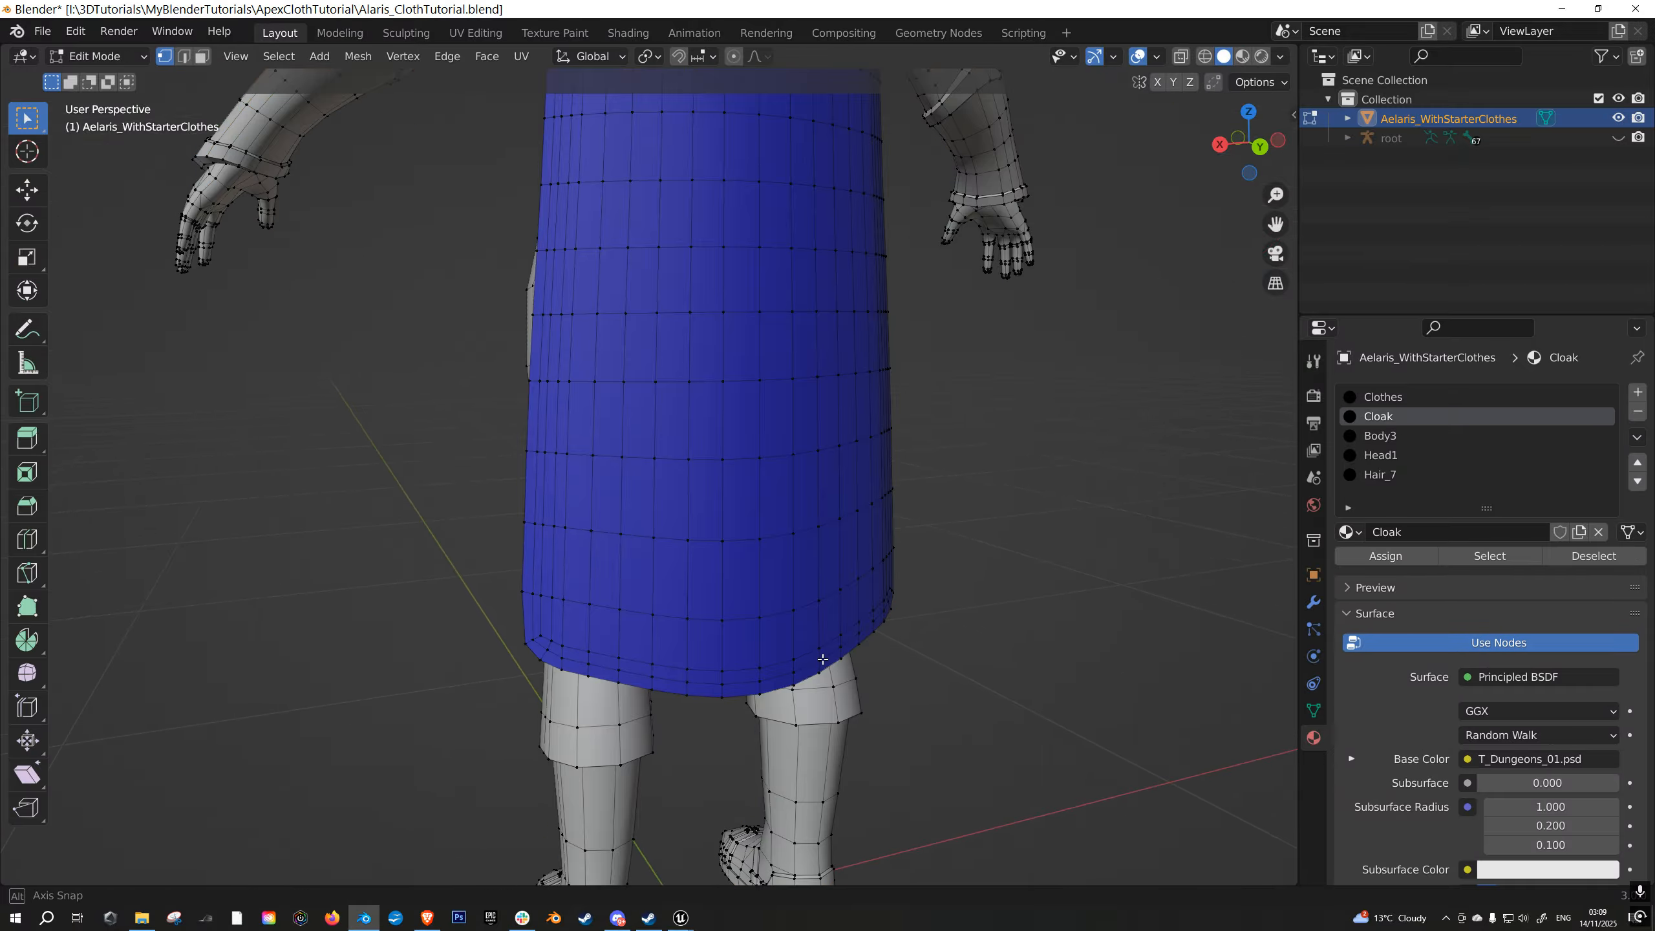
{"action": "middle_click_drag", "start_coordinate": [820, 665], "coordinate": [796, 658]}
{"action": "left_click", "coordinate": [201, 57]}
{"action": "key", "text": "c"}
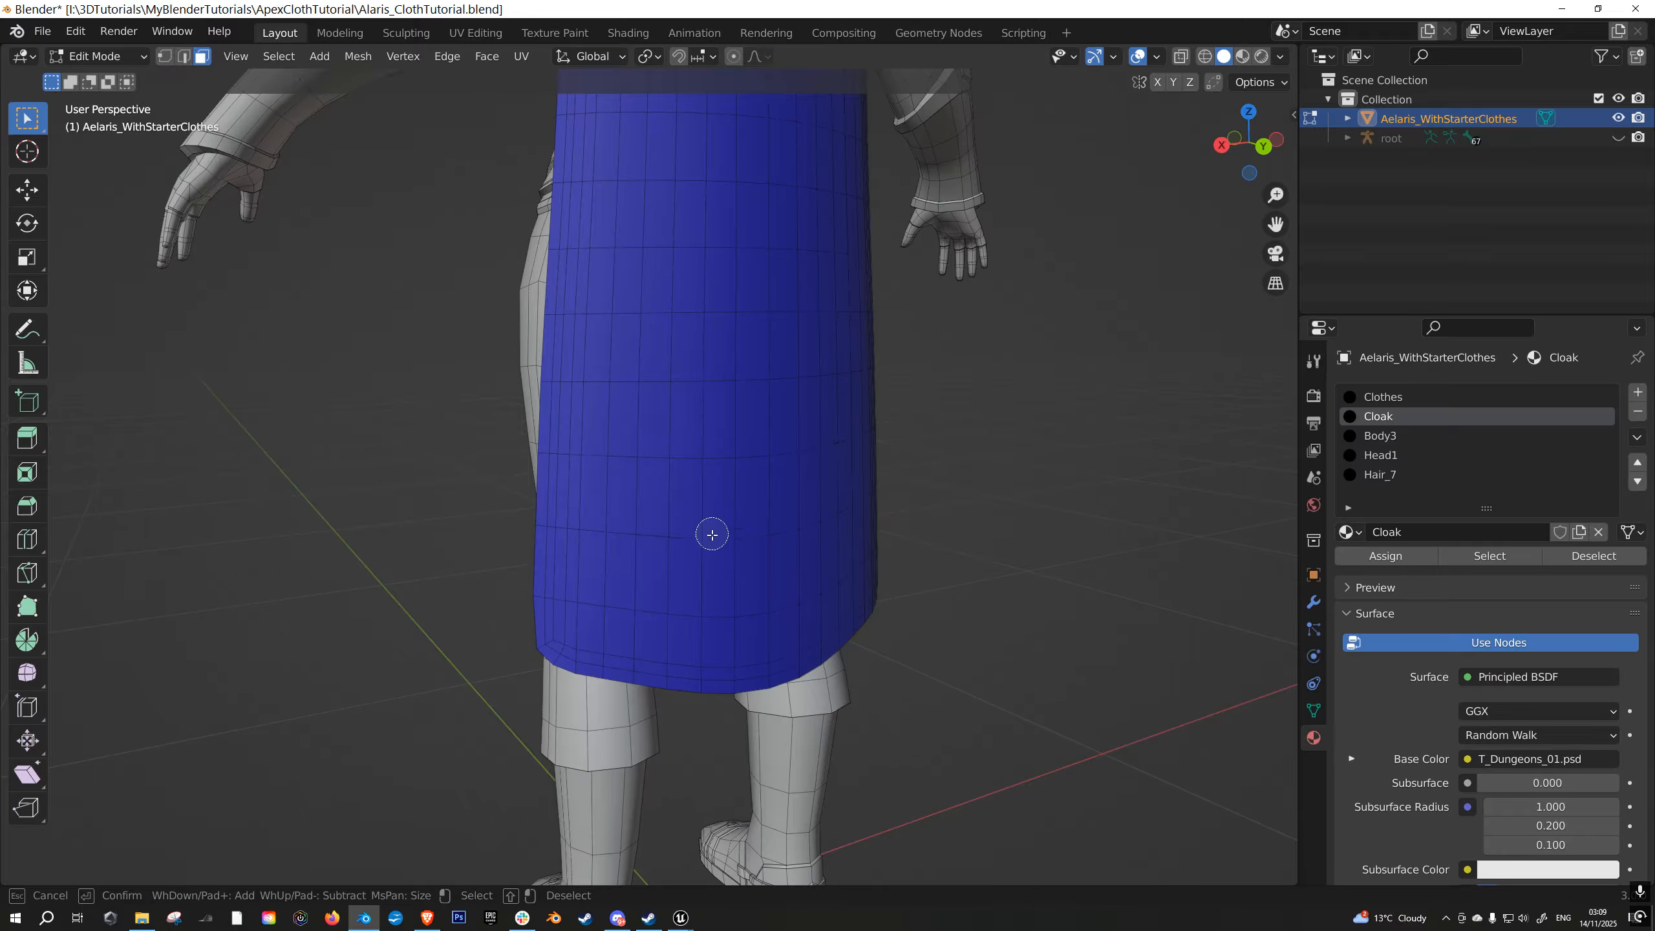
- Circle-select the lowest rows of faces across the cloak's hem and return to Vertex Paint with them masked
{"action": "mouse_move", "coordinate": [569, 603]}
{"action": "left_mouse_down"}
{"action": "mouse_move", "coordinate": [606, 643]}
{"action": "mouse_move", "coordinate": [717, 650]}
{"action": "mouse_move", "coordinate": [716, 592]}
{"action": "left_mouse_up"}
{"action": "mouse_move", "coordinate": [775, 591]}
{"action": "middle_mouse_down"}
{"action": "mouse_move", "coordinate": [803, 590]}
{"action": "mouse_move", "coordinate": [768, 595]}
{"action": "middle_mouse_up"}
{"action": "mouse_move", "coordinate": [713, 608]}
{"action": "left_mouse_down"}
{"action": "mouse_move", "coordinate": [608, 599]}
{"action": "mouse_move", "coordinate": [808, 602]}
{"action": "left_mouse_up"}
{"action": "middle_click_drag", "start_coordinate": [822, 602], "coordinate": [771, 606]}
{"action": "mouse_move", "coordinate": [683, 644]}
{"action": "left_mouse_down"}
{"action": "mouse_move", "coordinate": [702, 679]}
{"action": "mouse_move", "coordinate": [842, 647]}
{"action": "mouse_move", "coordinate": [898, 592]}
{"action": "left_mouse_up"}
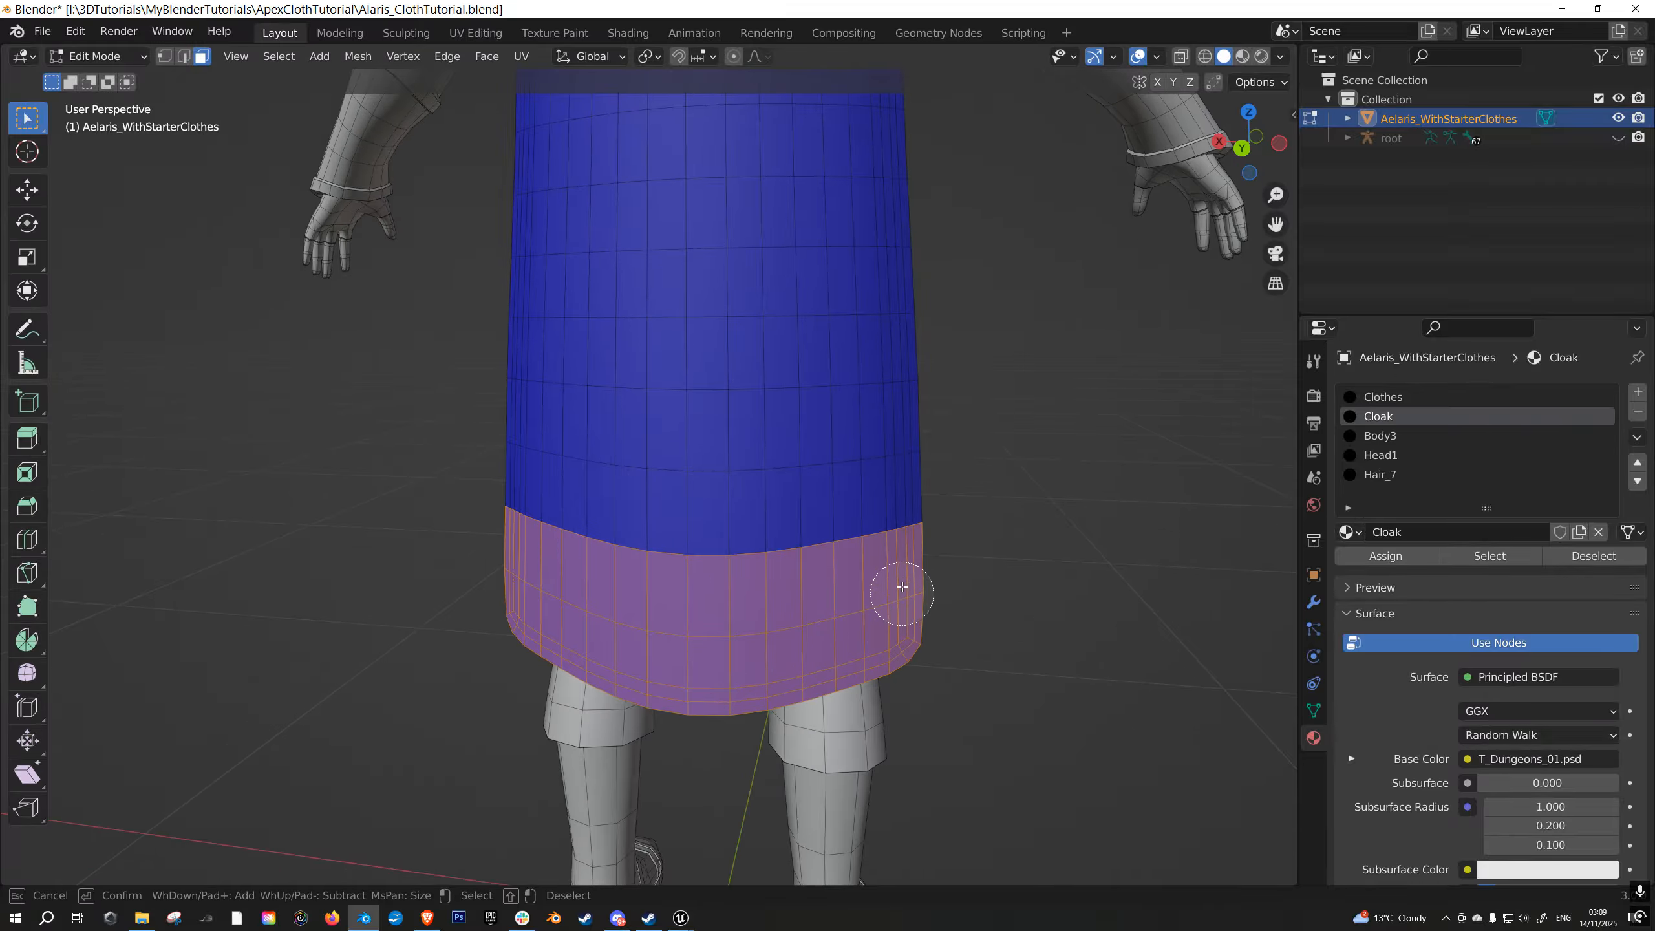
{"action": "middle_click_drag", "start_coordinate": [902, 580], "coordinate": [850, 549]}
{"action": "key", "text": "c"}
{"action": "left_click_drag", "start_coordinate": [591, 510], "coordinate": [987, 464]}
{"action": "right_click", "coordinate": [986, 464]}
{"action": "mouse_move", "coordinate": [987, 464]}
{"action": "middle_mouse_down"}
{"action": "mouse_move", "coordinate": [857, 484]}
{"action": "mouse_move", "coordinate": [876, 529]}
{"action": "mouse_move", "coordinate": [960, 474]}
{"action": "middle_mouse_up"}
{"action": "scroll", "coordinate": [931, 477], "scroll_direction": "down", "scroll_amount": 3}
{"action": "key", "text": "Tab"}
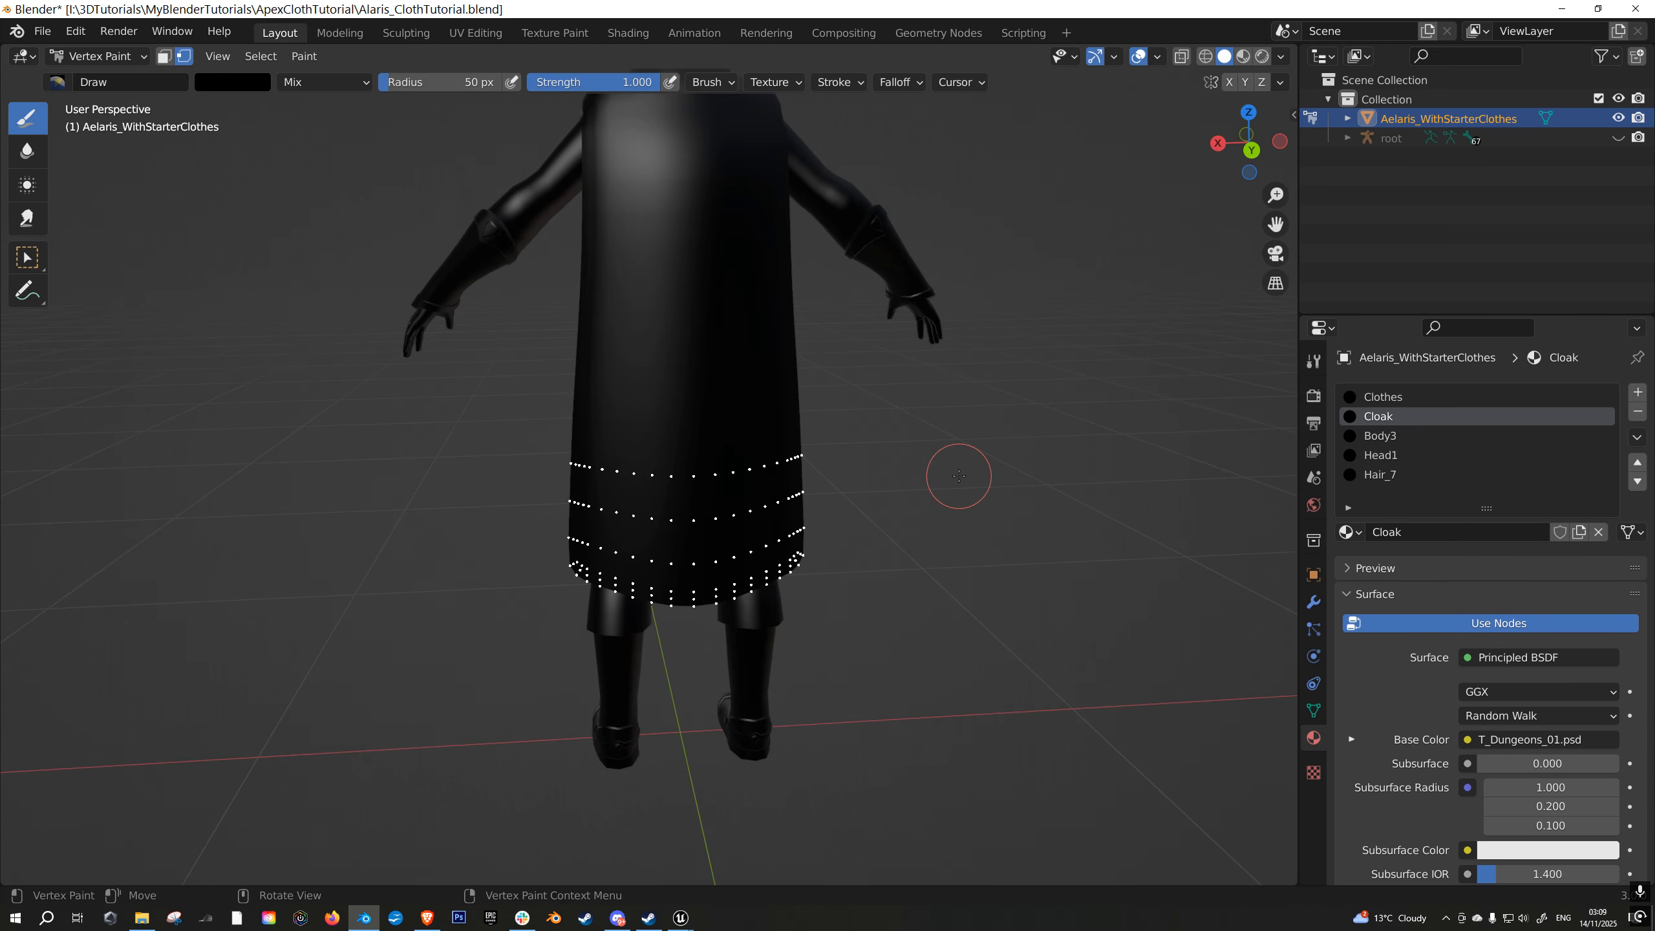
- Set the paint colour to RGB 1, 0, 0 and fill the masked hem vertices with it
{"action": "mouse_move", "coordinate": [831, 404]}
{"action": "middle_mouse_down"}
{"action": "mouse_move", "coordinate": [877, 460]}
{"action": "mouse_move", "coordinate": [969, 480]}
{"action": "mouse_move", "coordinate": [281, 122]}
{"action": "middle_mouse_up"}
{"action": "left_click", "coordinate": [222, 82]}
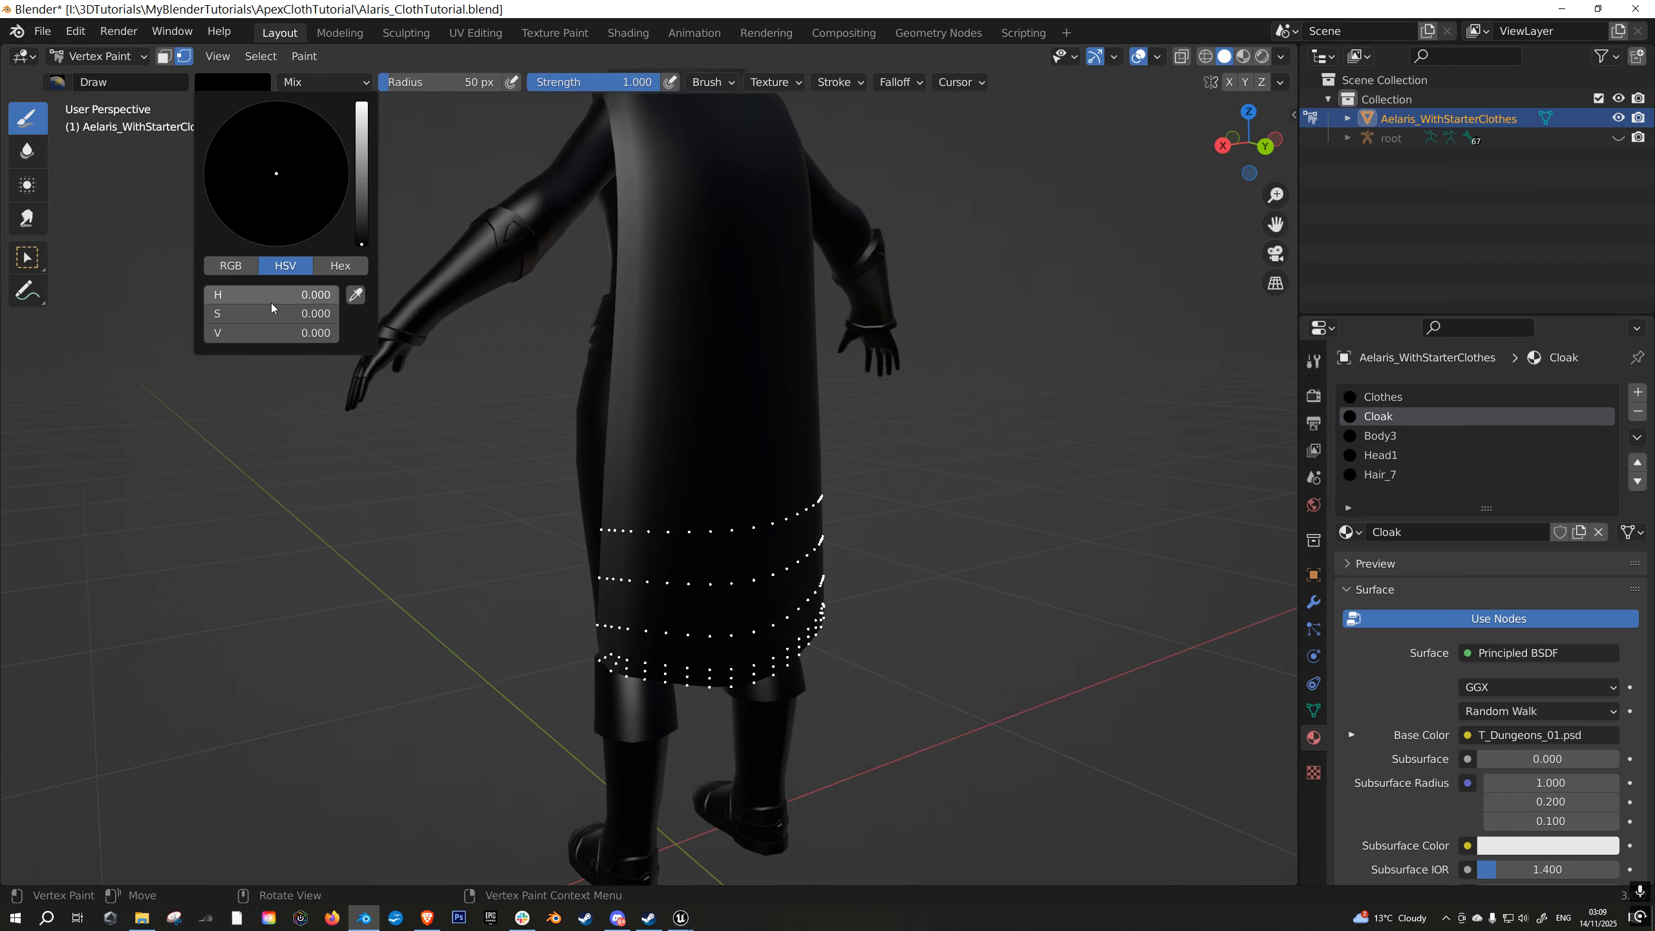
{"action": "left_click", "coordinate": [231, 265]}
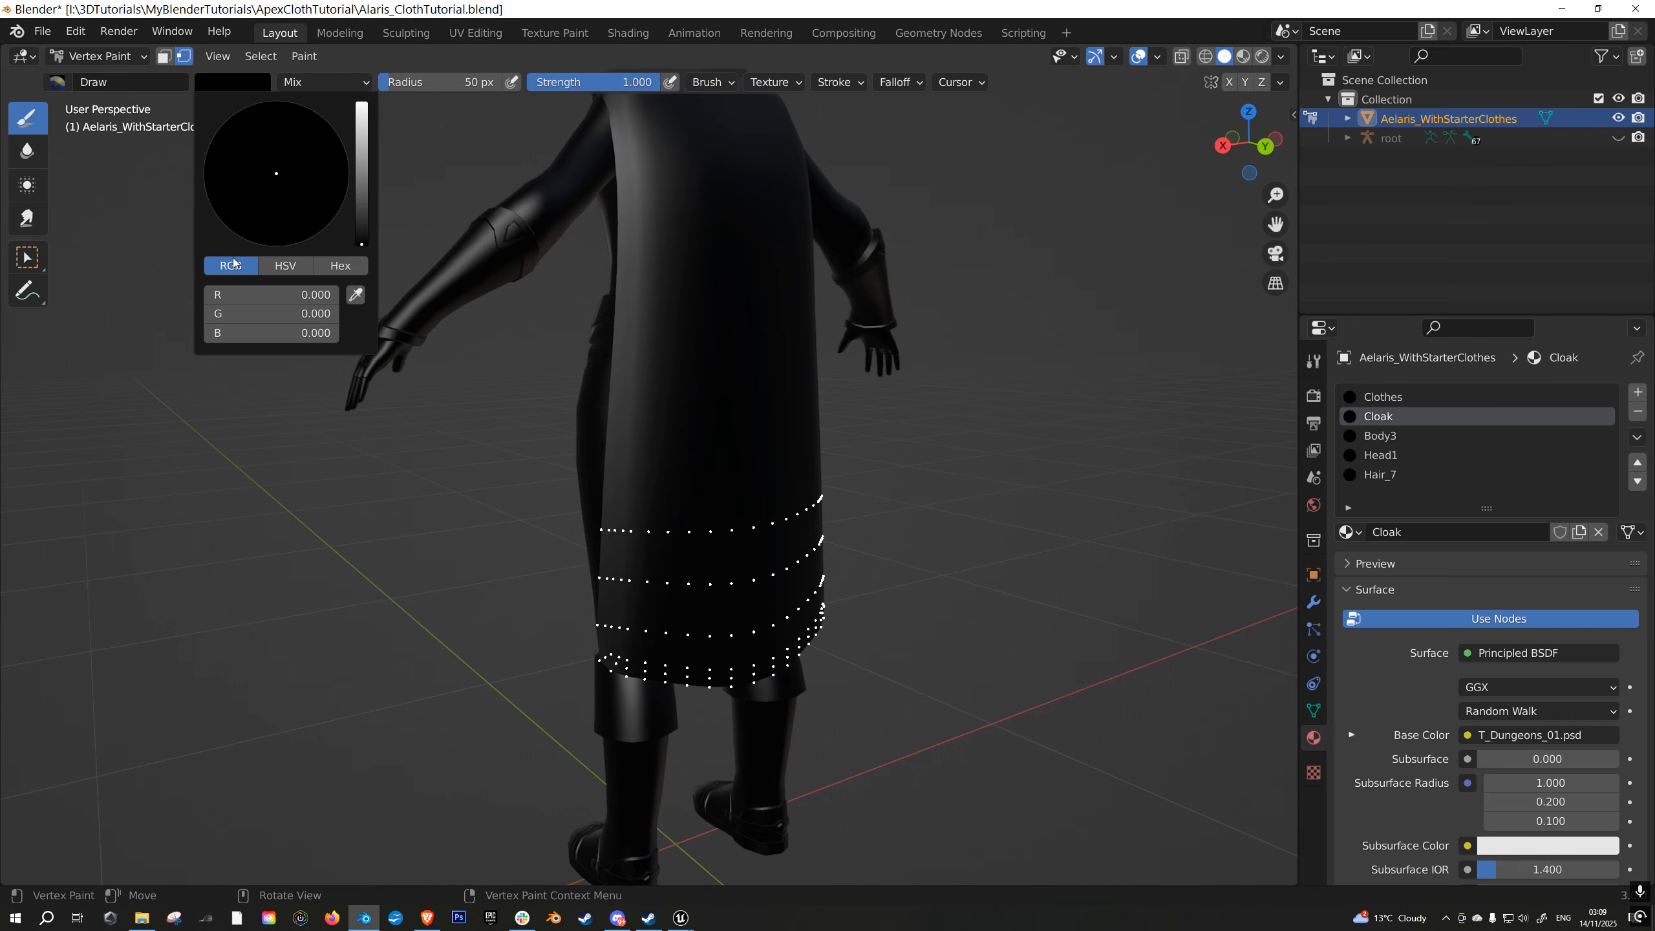
{"action": "left_click", "coordinate": [265, 296]}
{"action": "type", "text": "1"}
{"action": "key", "text": "Return"}
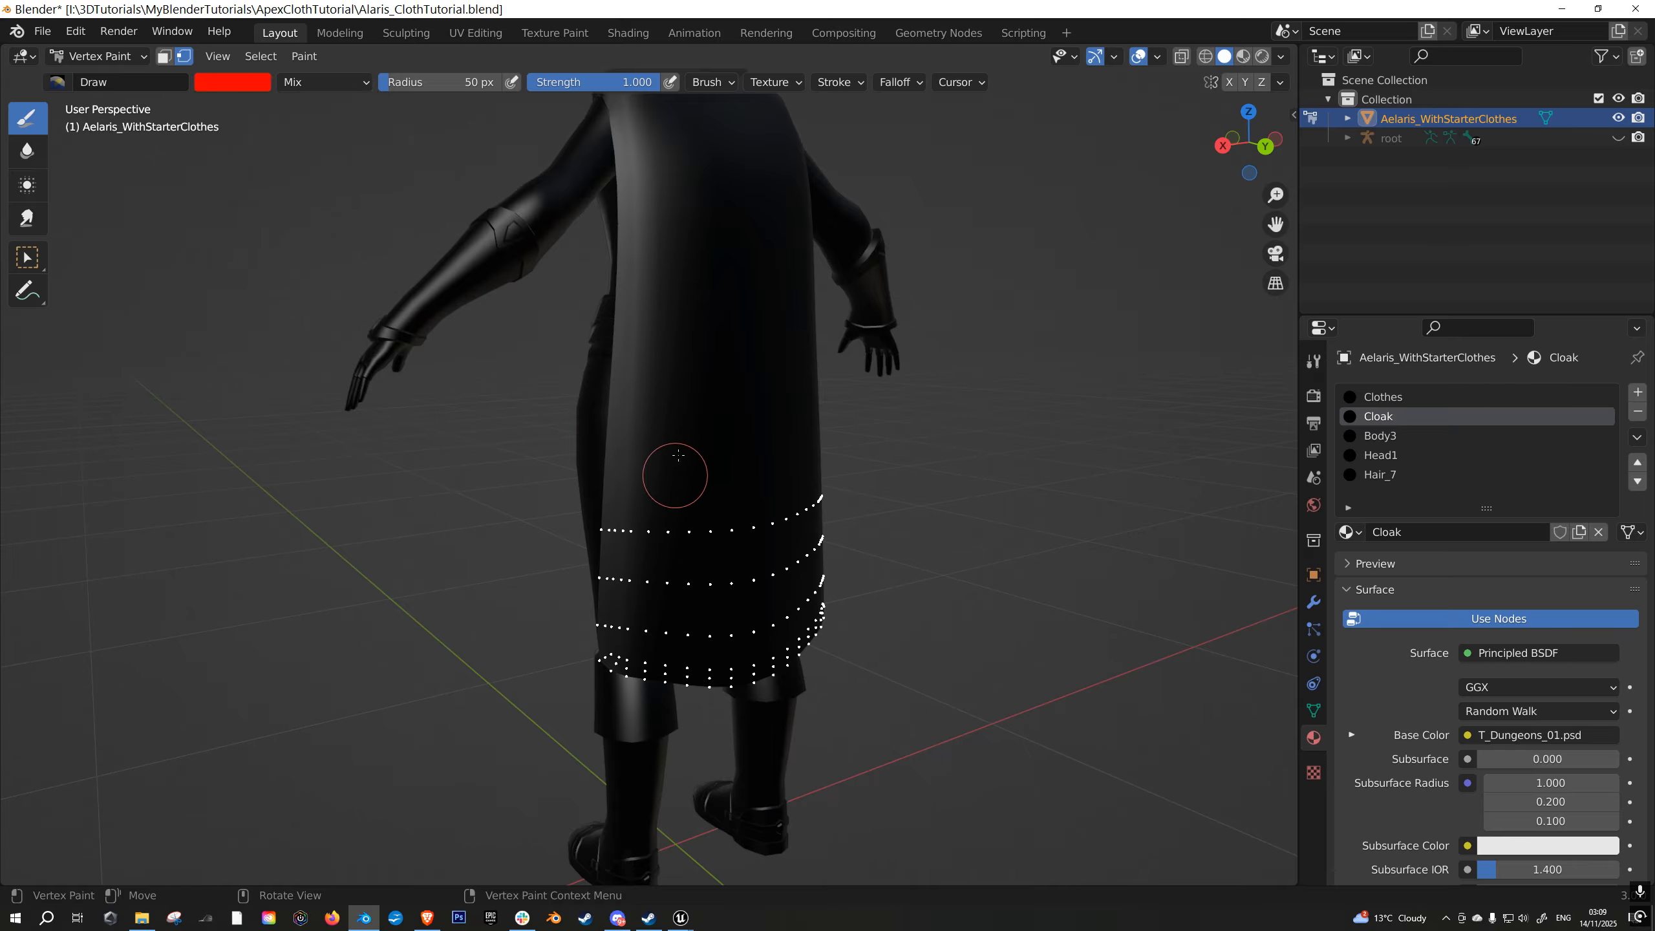
{"action": "left_click", "coordinate": [300, 58]}
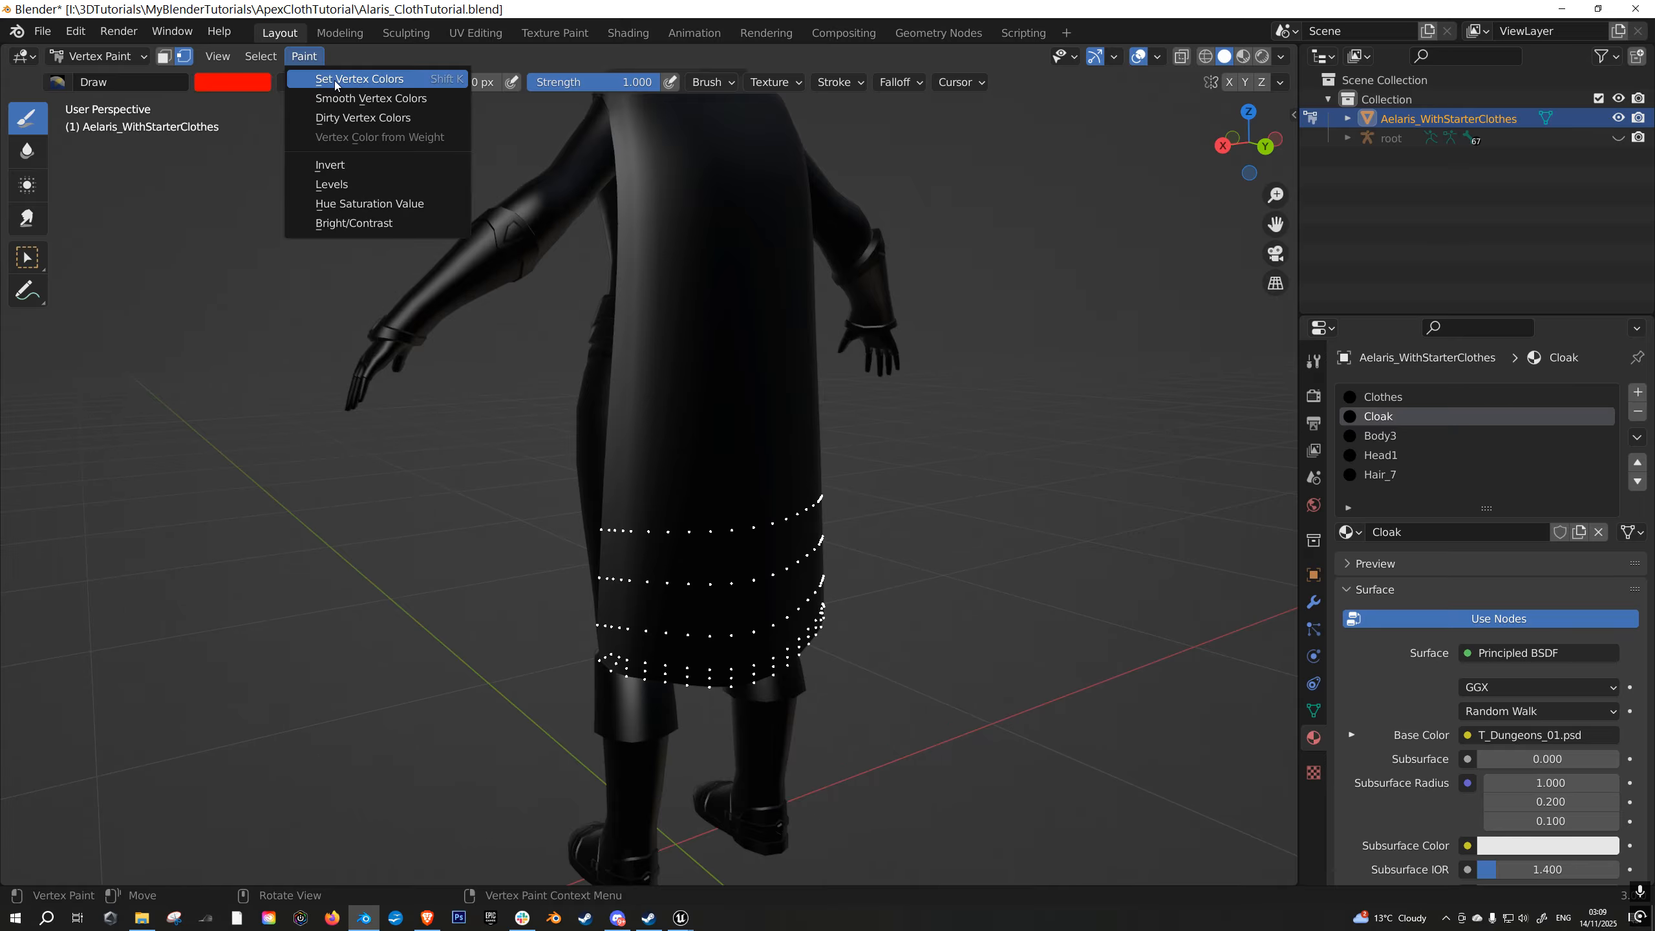
{"action": "left_click", "coordinate": [333, 80]}
- Return to Edit Mode and clear the hem face selection
{"action": "middle_click_drag", "start_coordinate": [908, 499], "coordinate": [958, 618]}
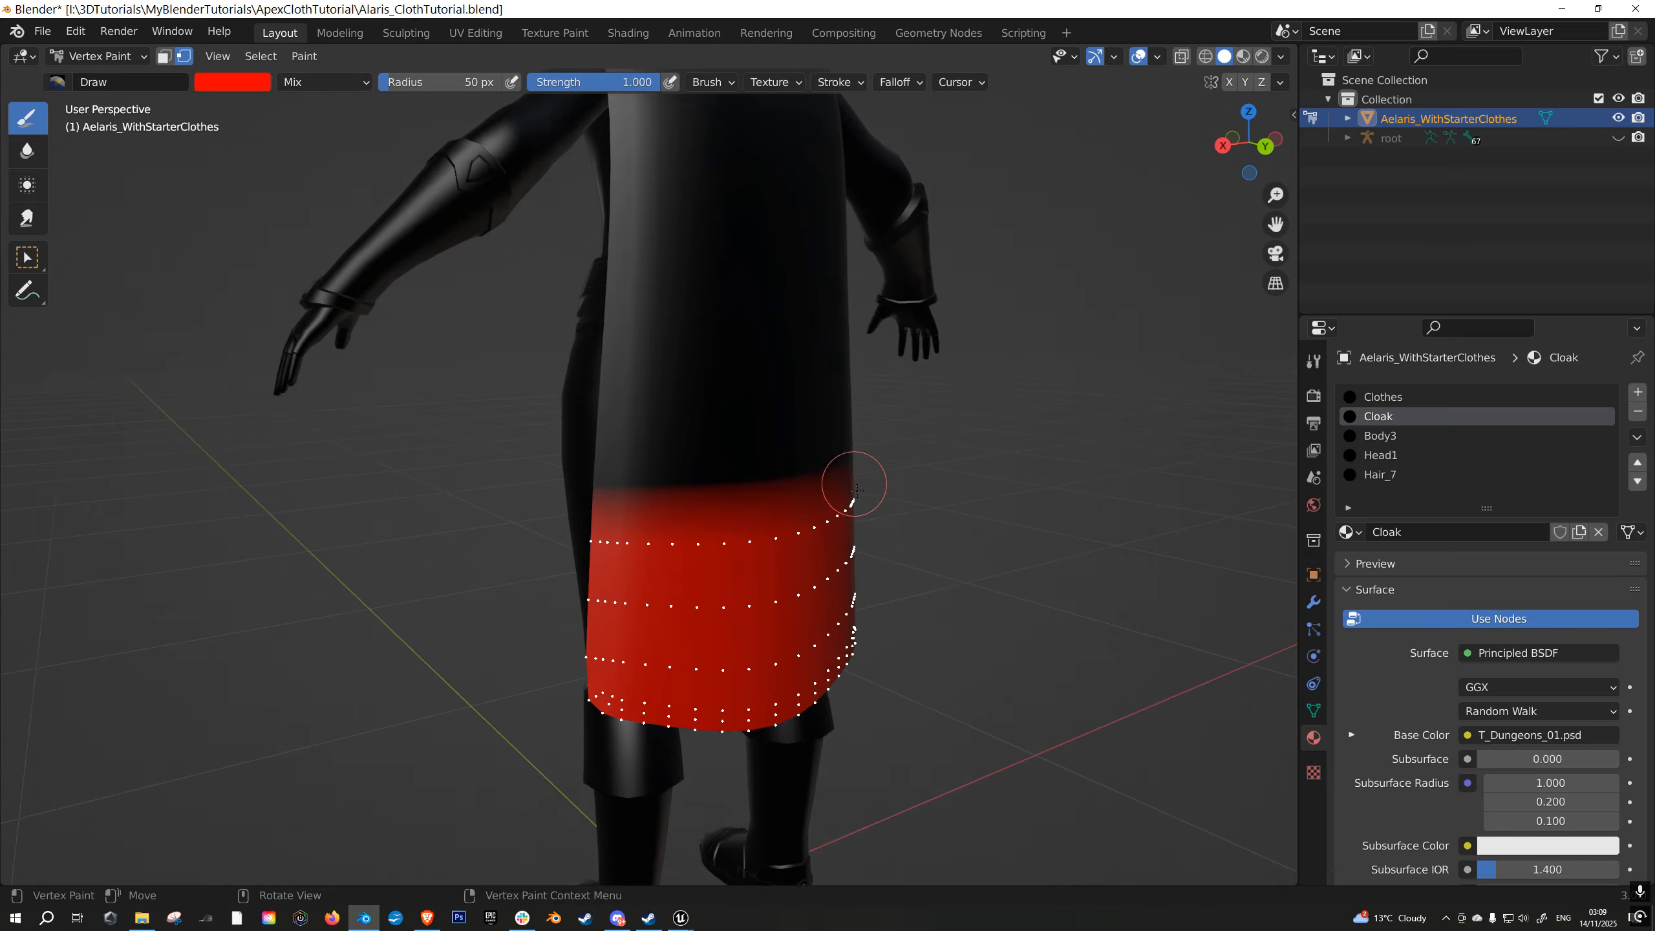
{"action": "key", "text": "Tab"}
{"action": "key", "text": "a"}
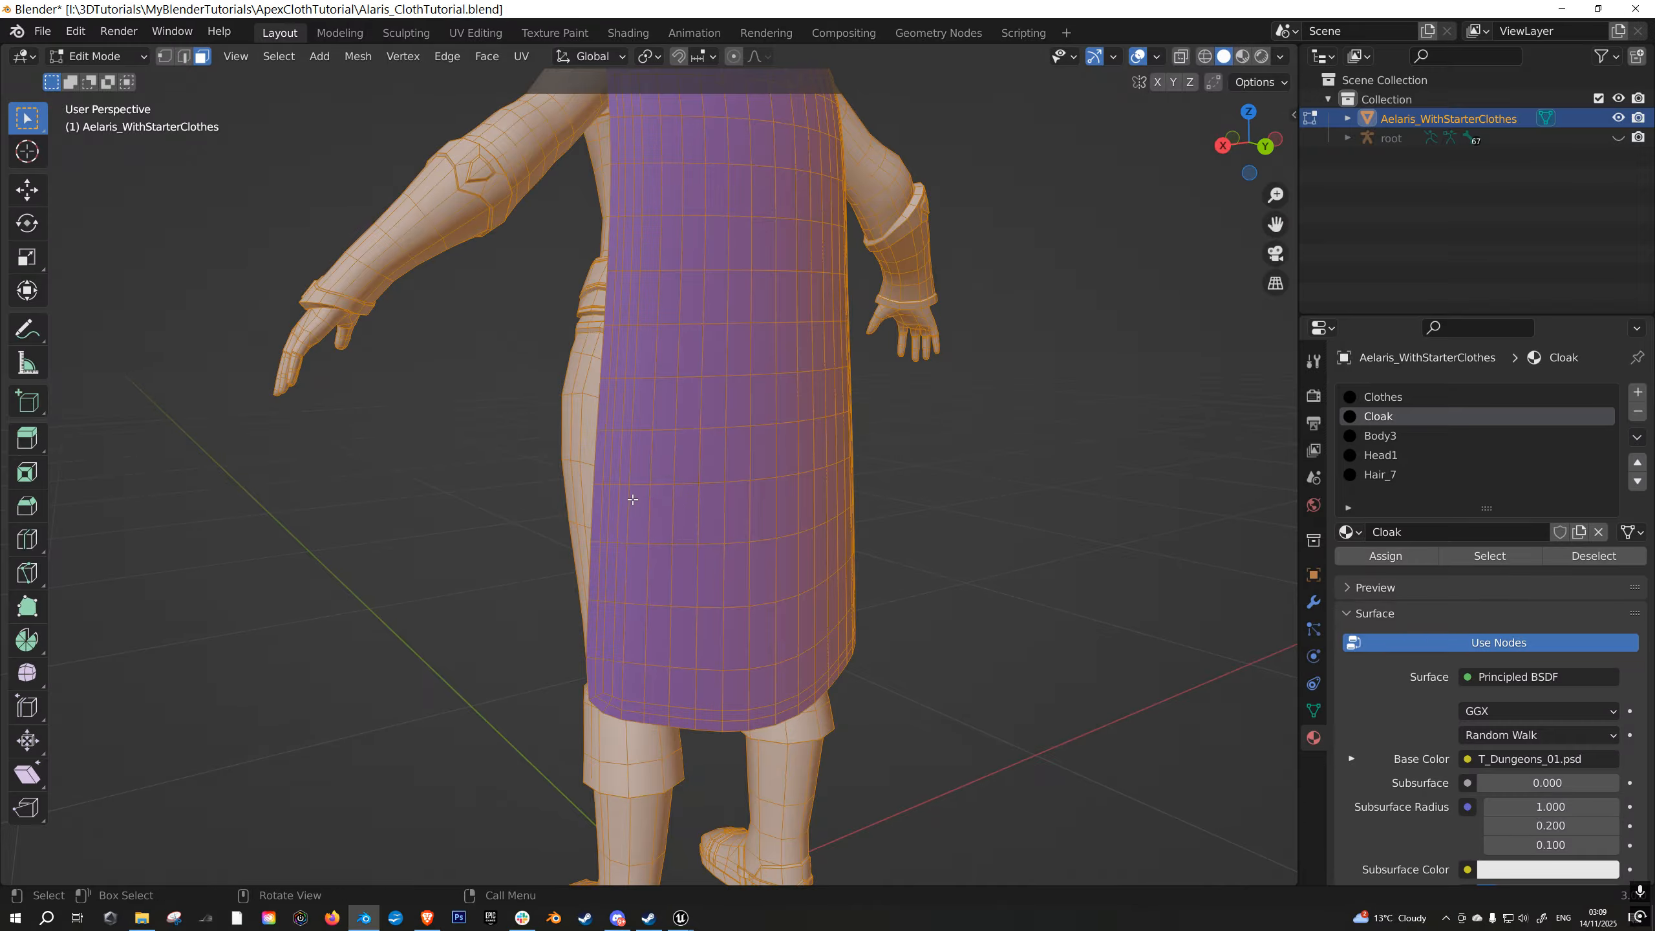
{"action": "key", "text": "alt+a"}
{"action": "key", "text": "c"}
{"action": "left_click_drag", "start_coordinate": [636, 507], "coordinate": [716, 504]}
{"action": "key", "text": "Escape"}
{"action": "mouse_move", "coordinate": [720, 500]}
{"action": "middle_mouse_down"}
{"action": "mouse_move", "coordinate": [768, 482]}
{"action": "mouse_move", "coordinate": [702, 511]}
{"action": "middle_mouse_up"}
{"action": "key", "text": "a"}
{"action": "key", "text": "alt+a"}
{"action": "key", "text": "c"}
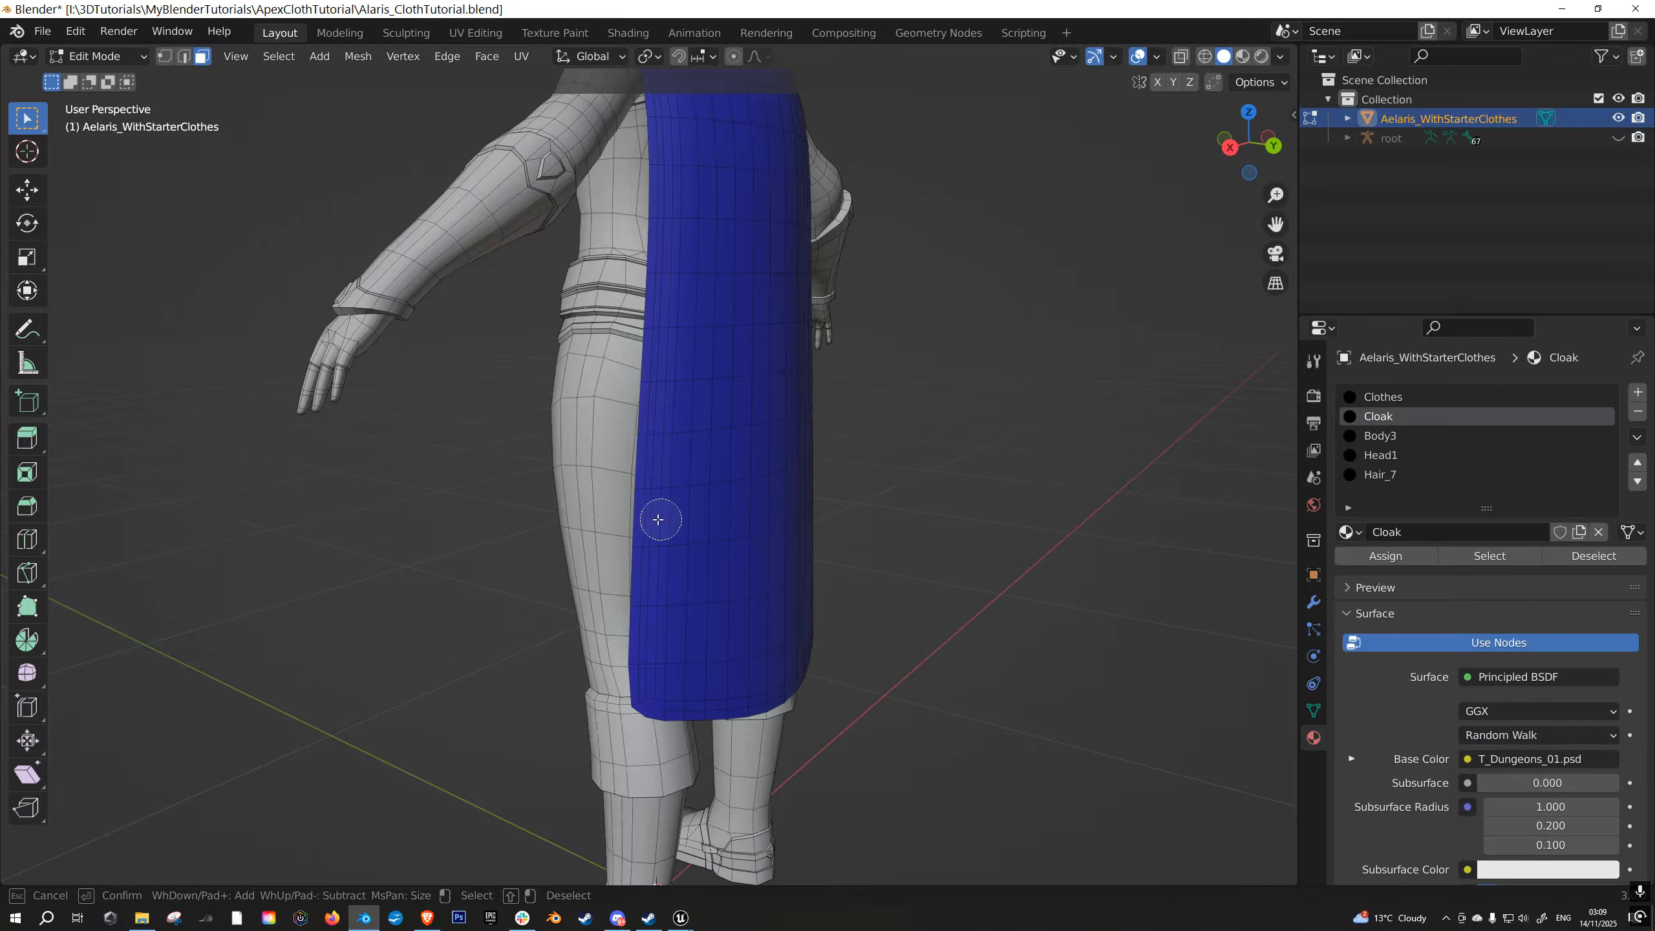
{"action": "left_click_drag", "start_coordinate": [660, 519], "coordinate": [722, 516]}
{"action": "key", "text": "Escape"}
{"action": "key", "text": "a"}
{"action": "key", "text": "alt+a"}
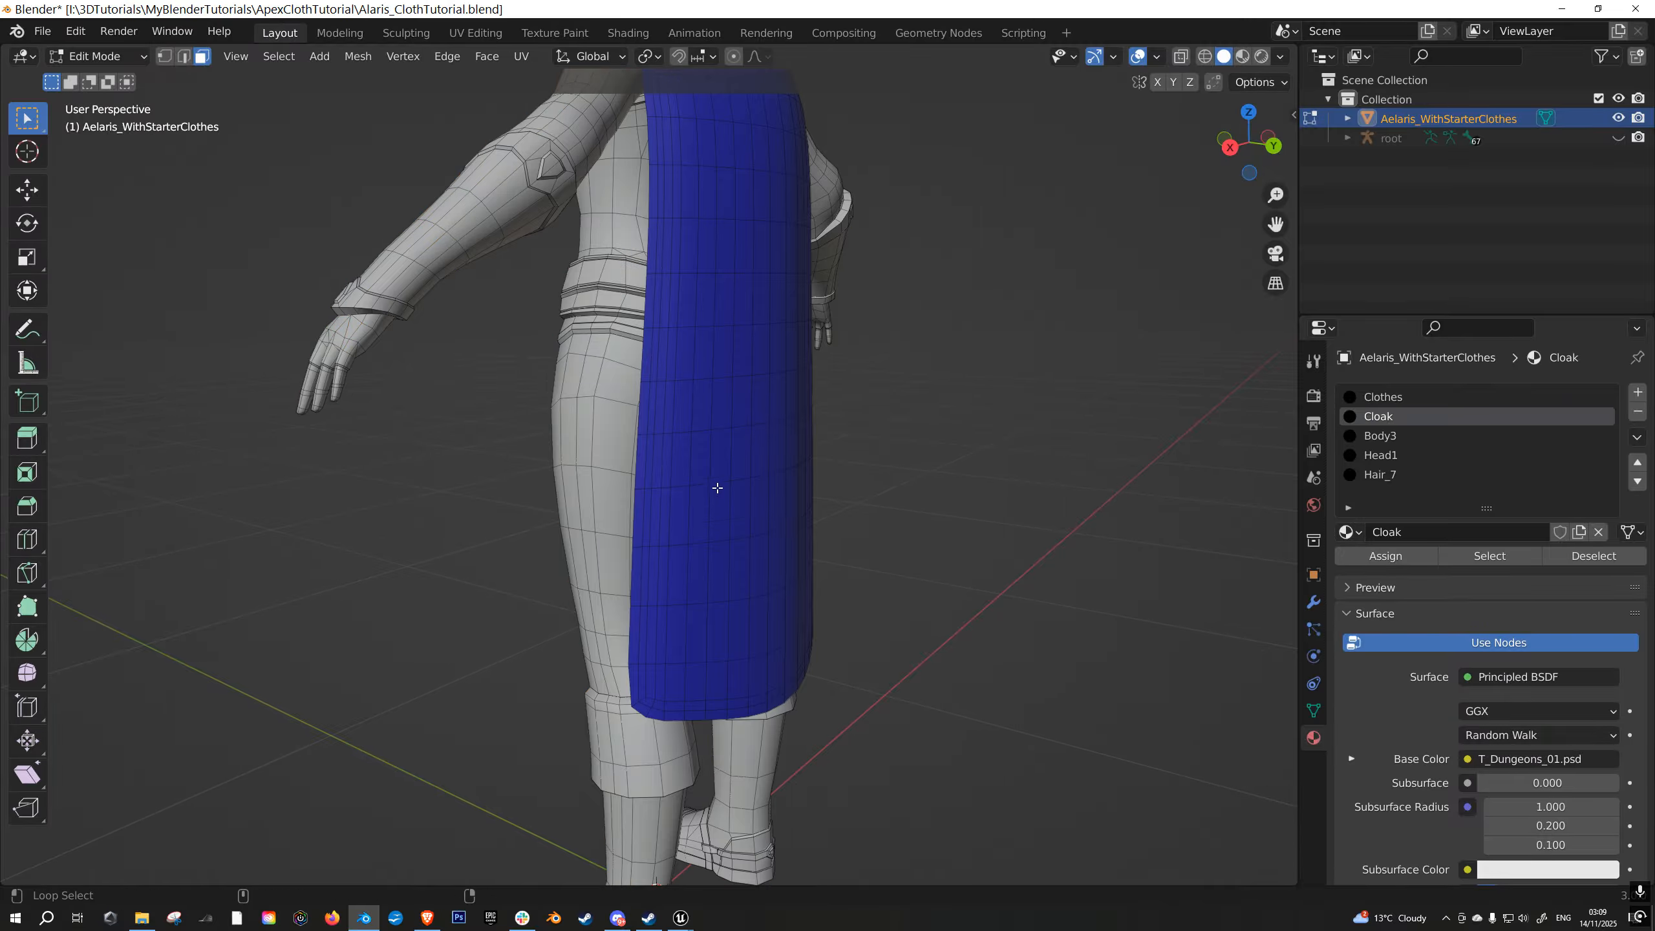
{"action": "middle_click_drag", "start_coordinate": [746, 527], "coordinate": [708, 524]}
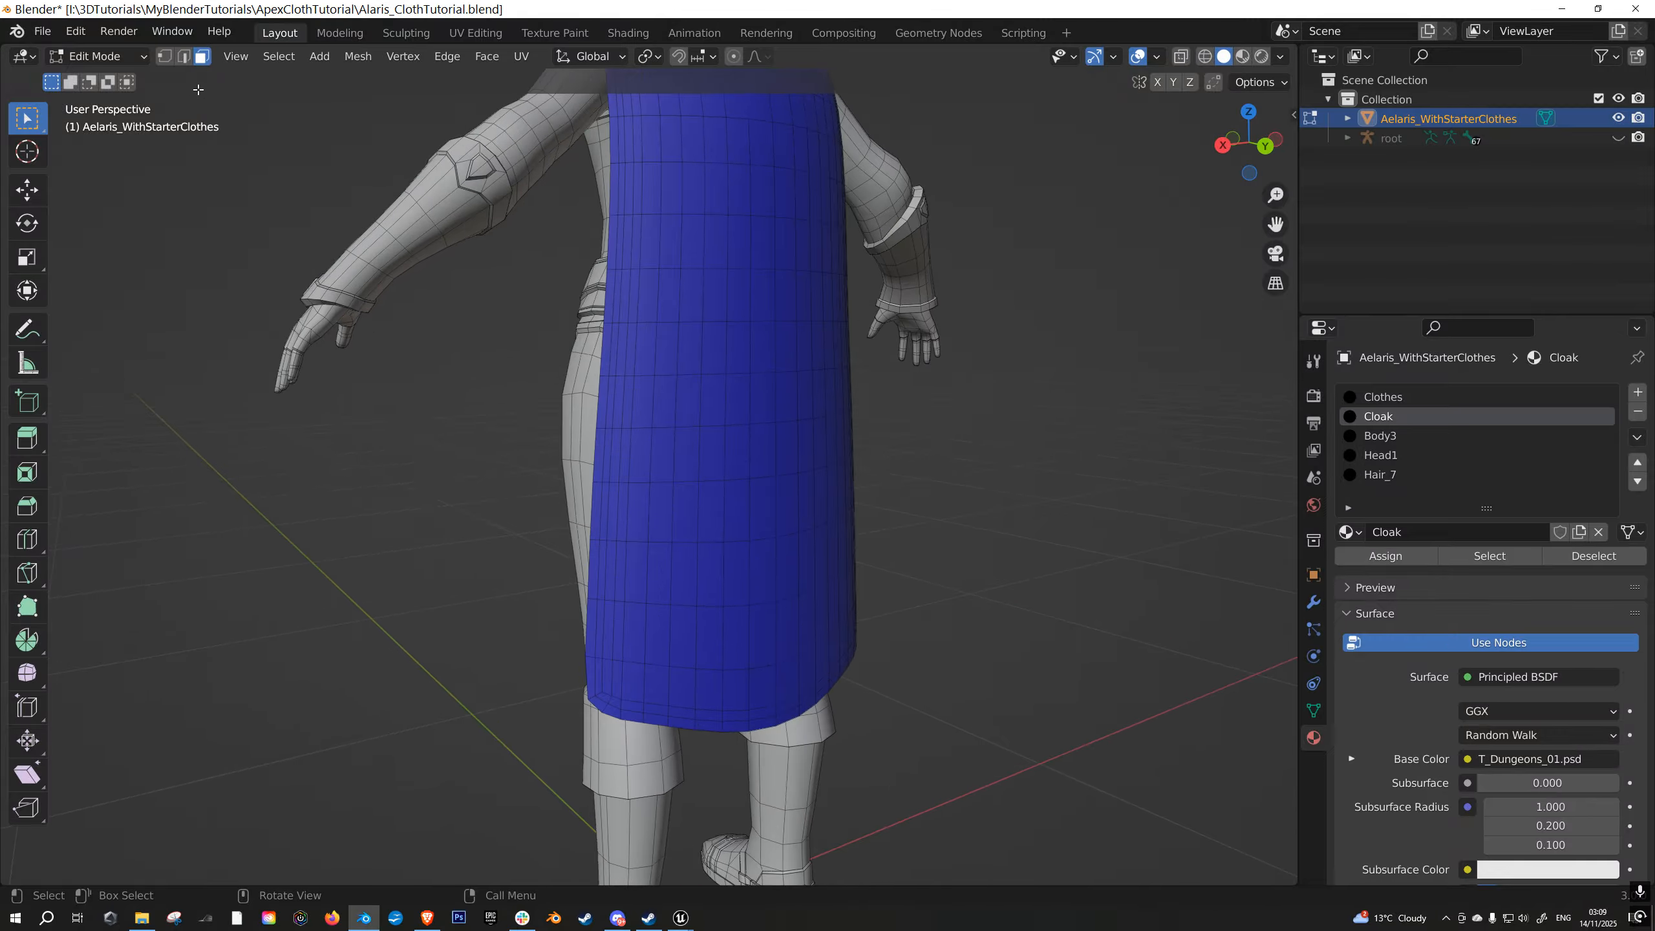
- Circle-select the three rows of cloak faces directly above the red hem section and return to Vertex Paint
{"action": "key", "text": "c"}
{"action": "mouse_move", "coordinate": [650, 514]}
{"action": "left_mouse_down"}
{"action": "mouse_move", "coordinate": [635, 521]}
{"action": "mouse_move", "coordinate": [856, 491]}
{"action": "left_mouse_up"}
{"action": "middle_click_drag", "start_coordinate": [856, 491], "coordinate": [757, 562]}
{"action": "left_click_drag", "start_coordinate": [757, 561], "coordinate": [962, 539]}
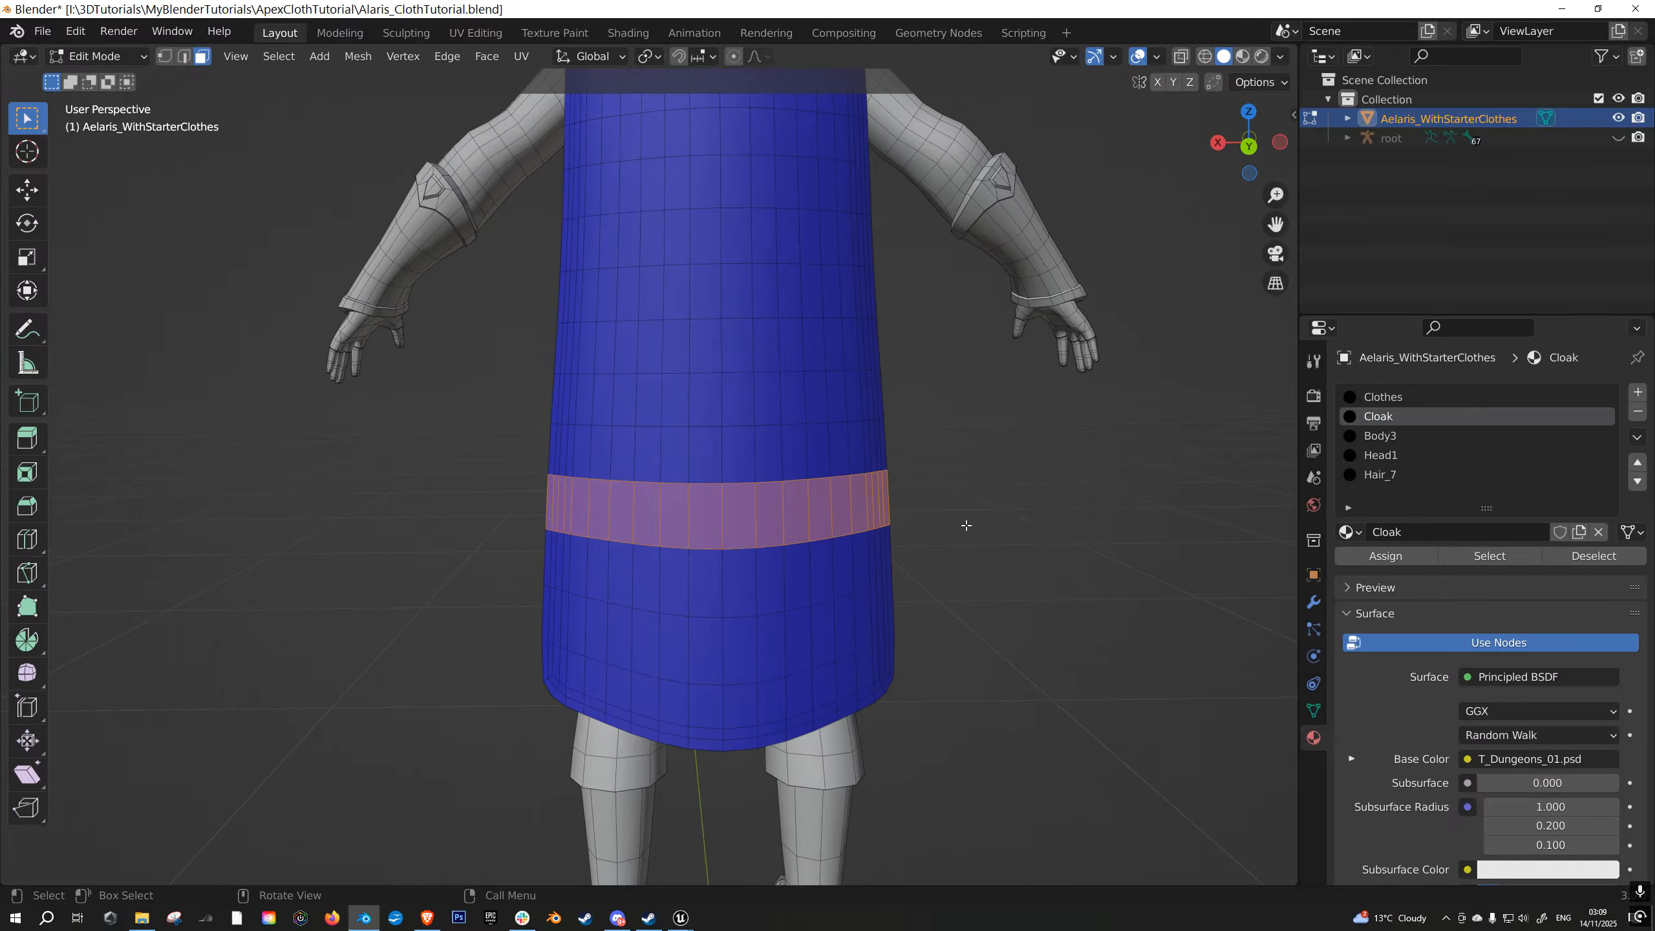
{"action": "left_click_drag", "start_coordinate": [584, 467], "coordinate": [860, 465]}
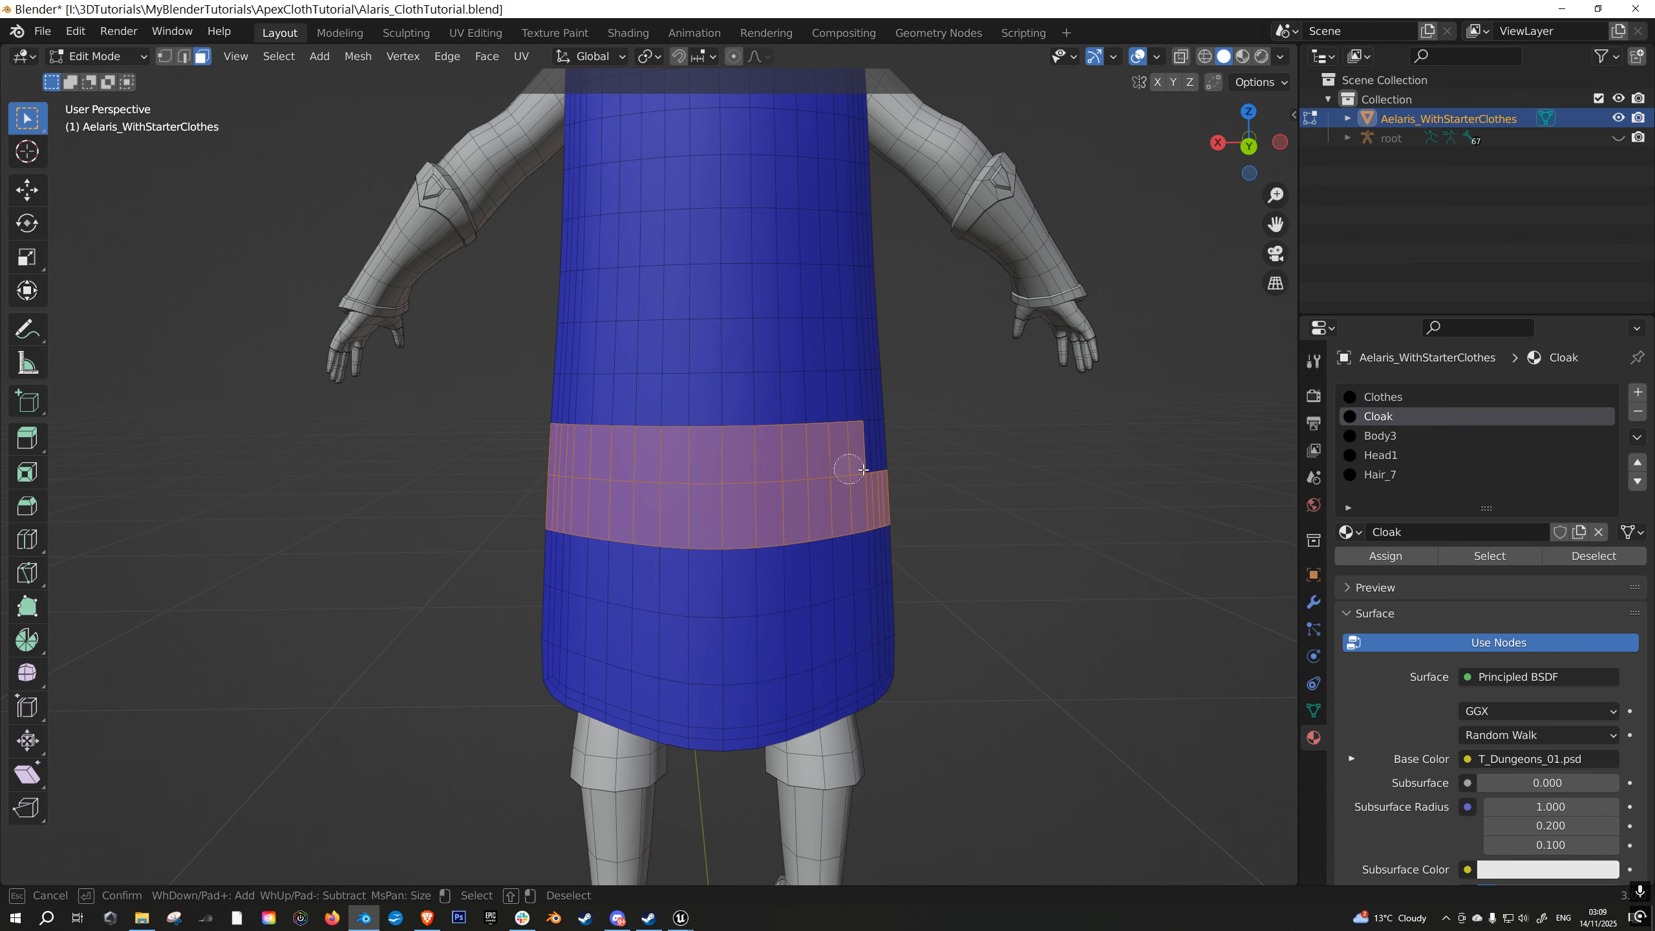
{"action": "mouse_move", "coordinate": [586, 411]}
{"action": "left_mouse_down"}
{"action": "mouse_move", "coordinate": [557, 394]}
{"action": "mouse_move", "coordinate": [878, 406]}
{"action": "left_mouse_up"}
{"action": "right_click", "coordinate": [878, 403]}
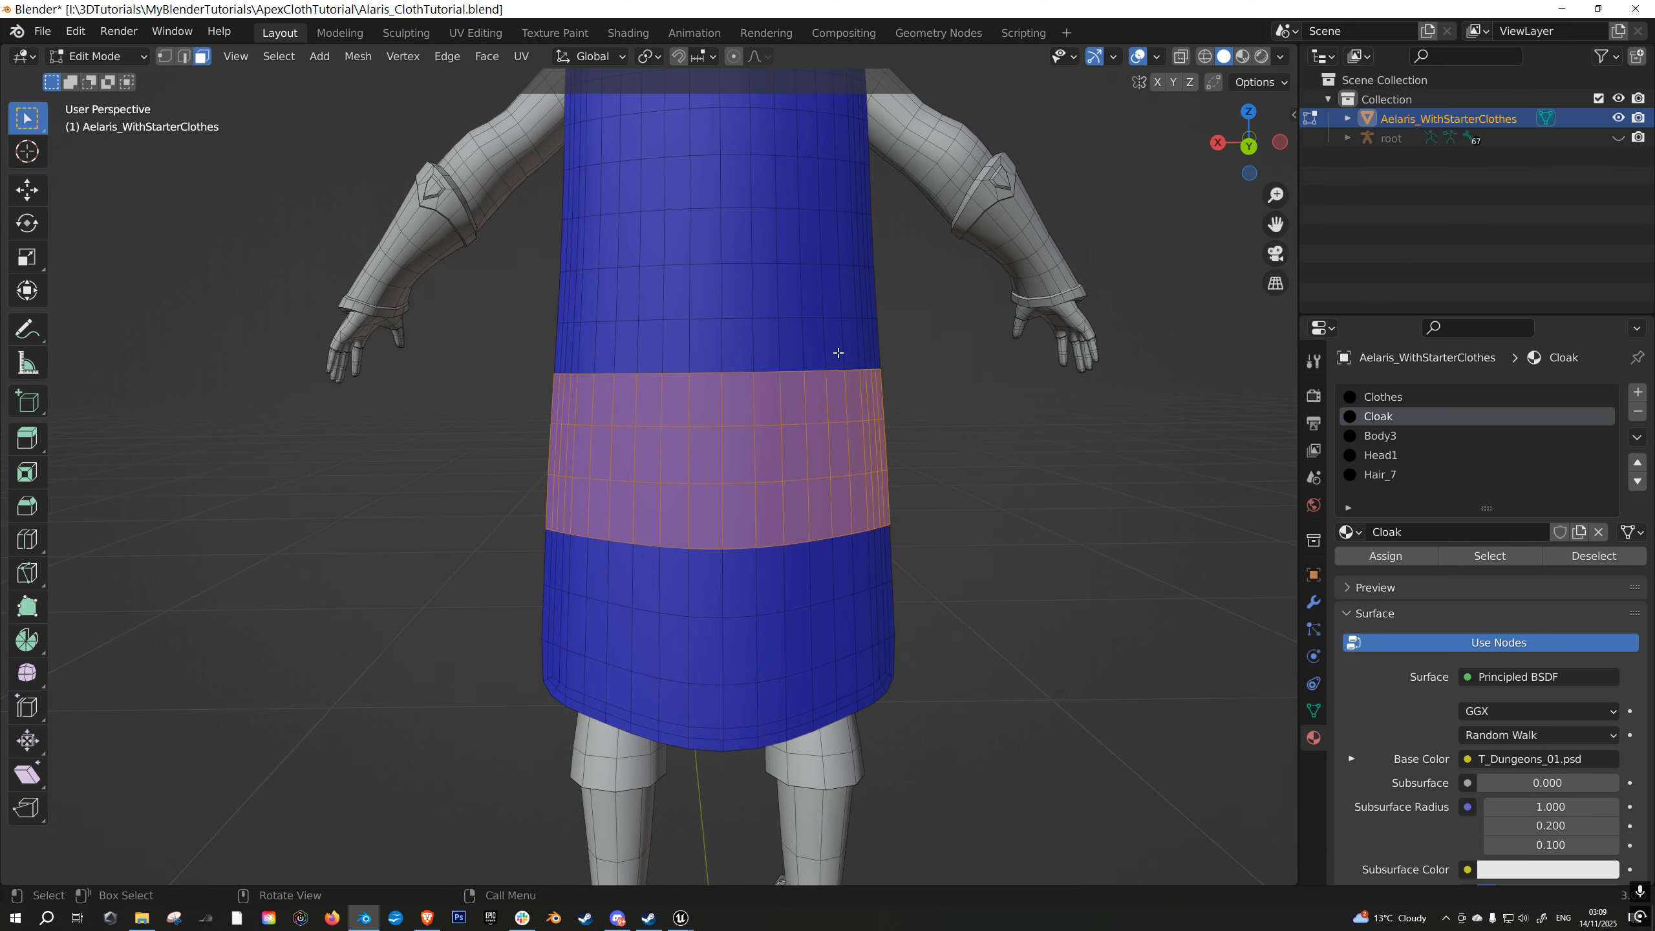
{"action": "middle_click_drag", "start_coordinate": [838, 351], "coordinate": [920, 370]}
{"action": "key", "text": "Tab"}
- Set the paint colour's red value to 0.75 and fill the masked band above the hem
{"action": "left_click", "coordinate": [253, 87]}
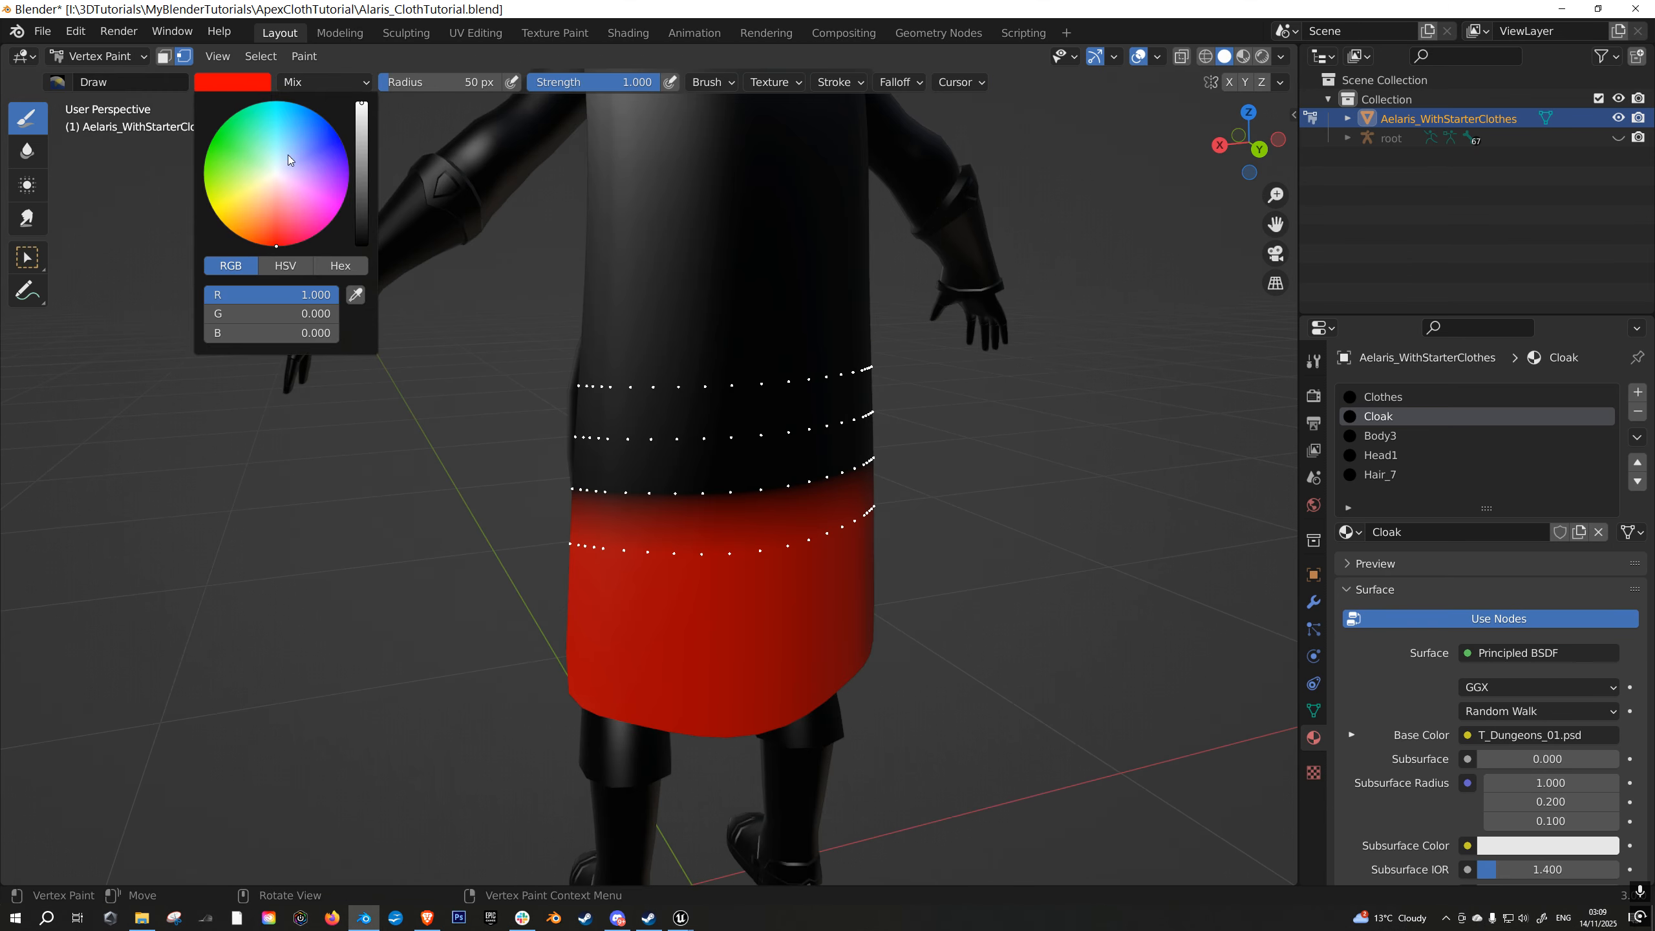
{"action": "left_click", "coordinate": [297, 295]}
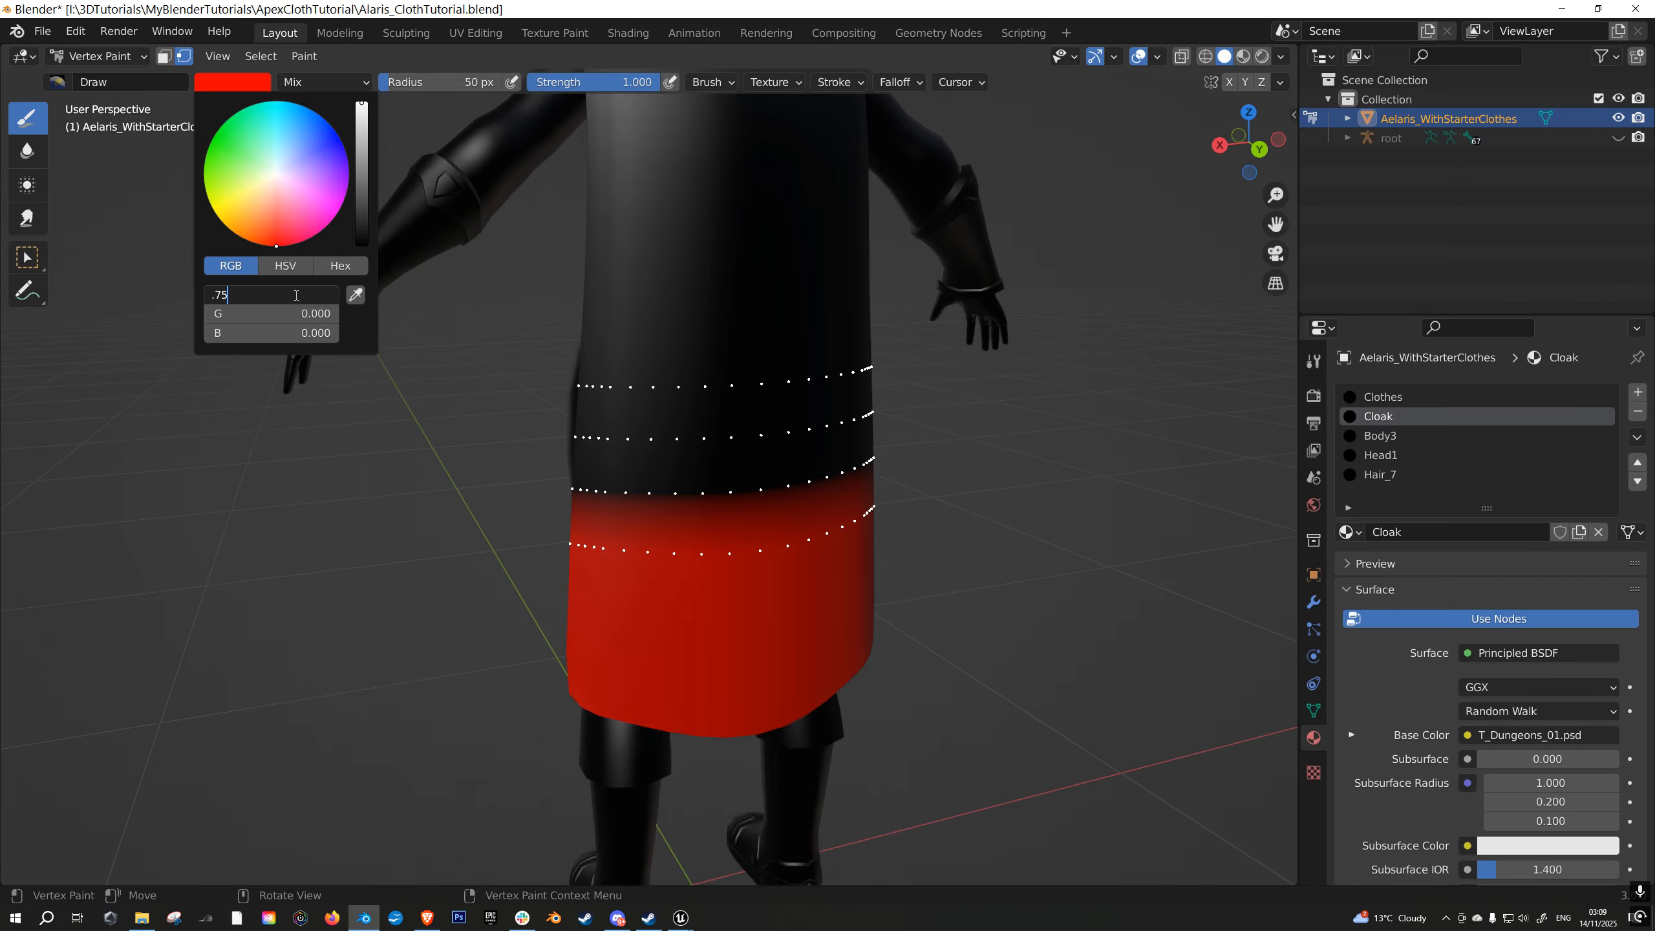
{"action": "key", "text": "Return"}
{"action": "key", "text": "shift+k"}
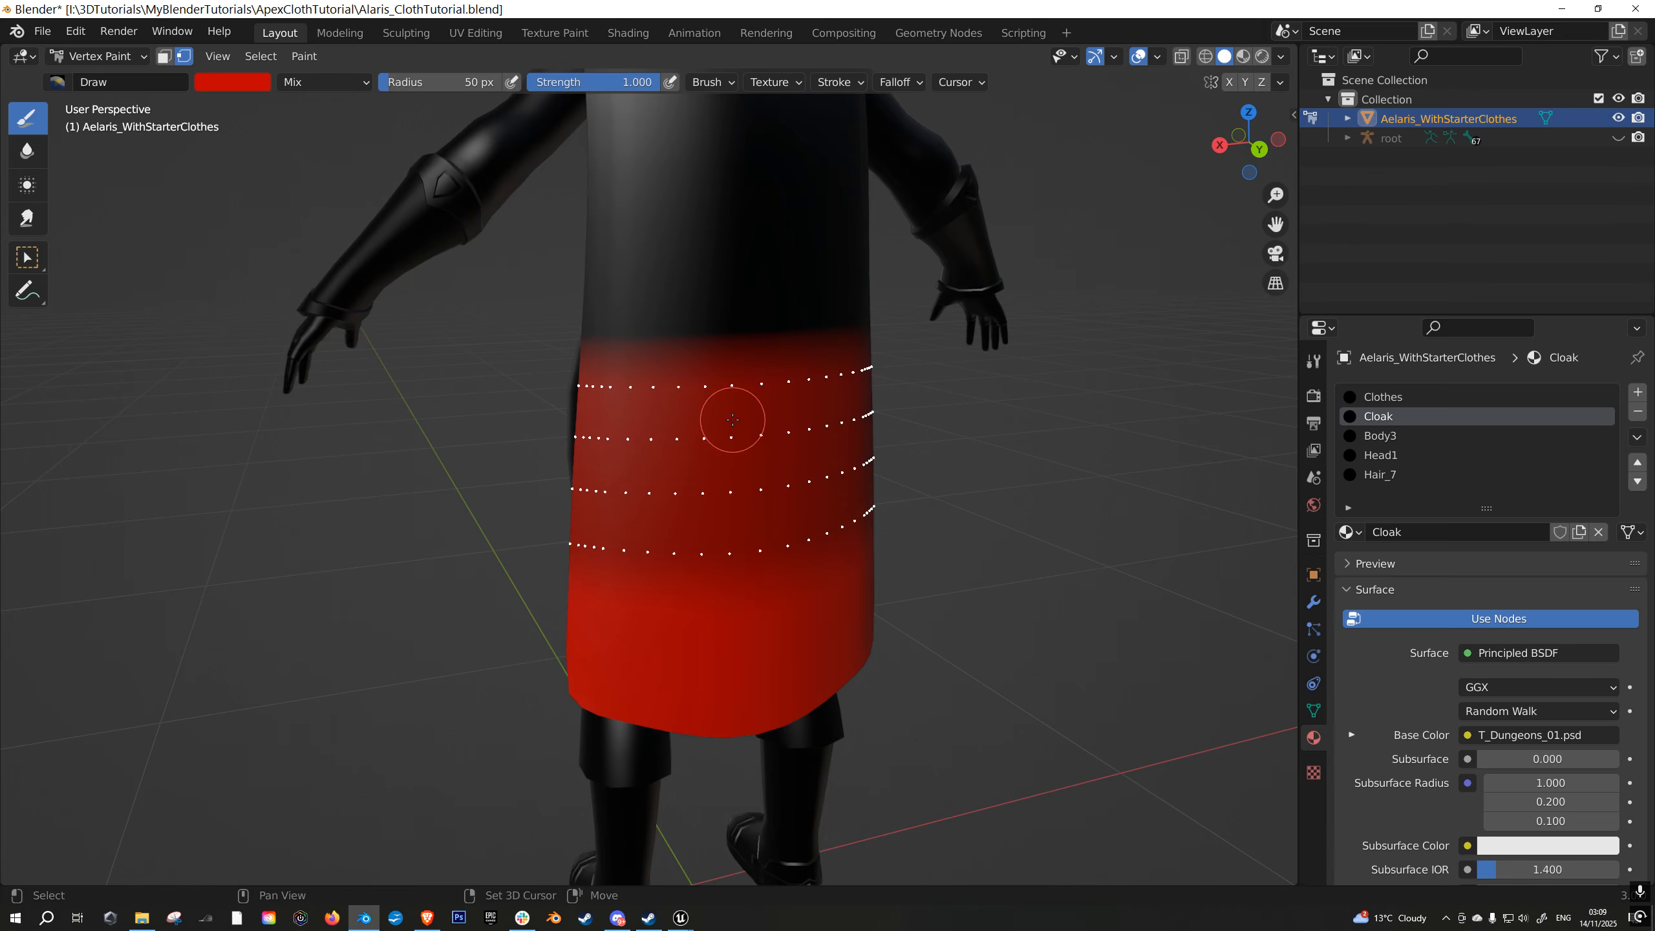
- Replace the face selection with the three rows directly above the 0.75 red band and return to Vertex Paint
{"action": "key", "text": "Tab"}
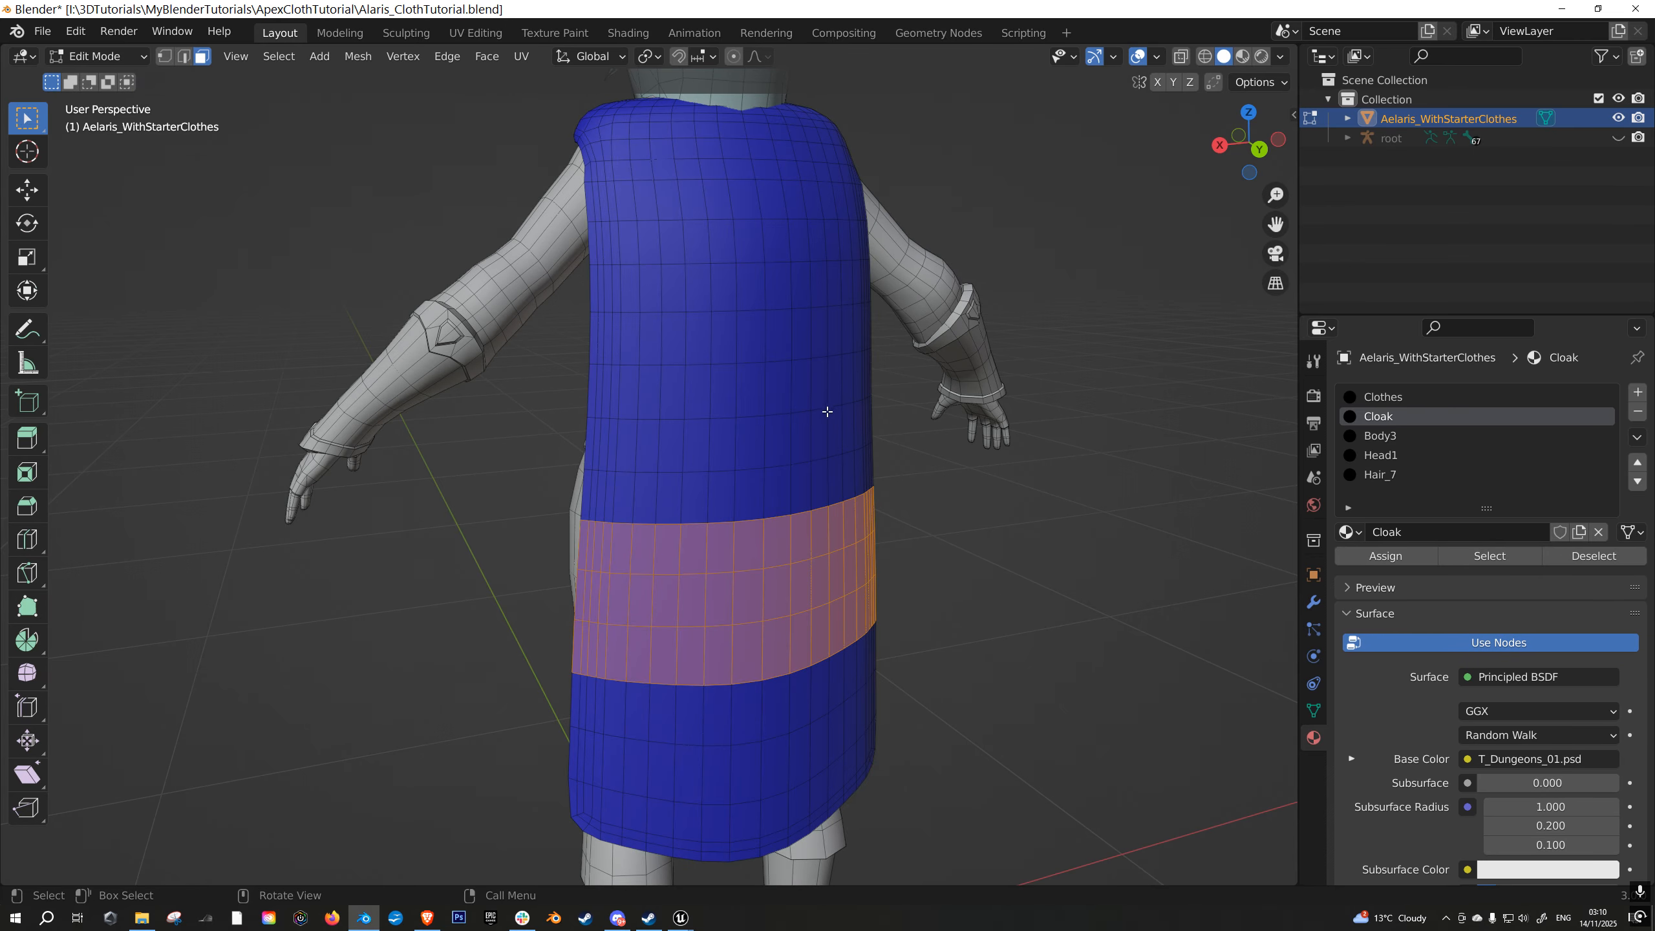
{"action": "key", "text": "a"}
{"action": "key", "text": "a"}
{"action": "key", "text": "c"}
{"action": "left_click_drag", "start_coordinate": [591, 497], "coordinate": [894, 466]}
{"action": "right_click", "coordinate": [940, 457]}
{"action": "middle_click_drag", "start_coordinate": [937, 457], "coordinate": [896, 453]}
{"action": "key", "text": "c"}
{"action": "mouse_move", "coordinate": [592, 445]}
{"action": "left_mouse_down"}
{"action": "mouse_move", "coordinate": [746, 448]}
{"action": "mouse_move", "coordinate": [891, 412]}
{"action": "left_mouse_up"}
{"action": "right_click", "coordinate": [918, 411]}
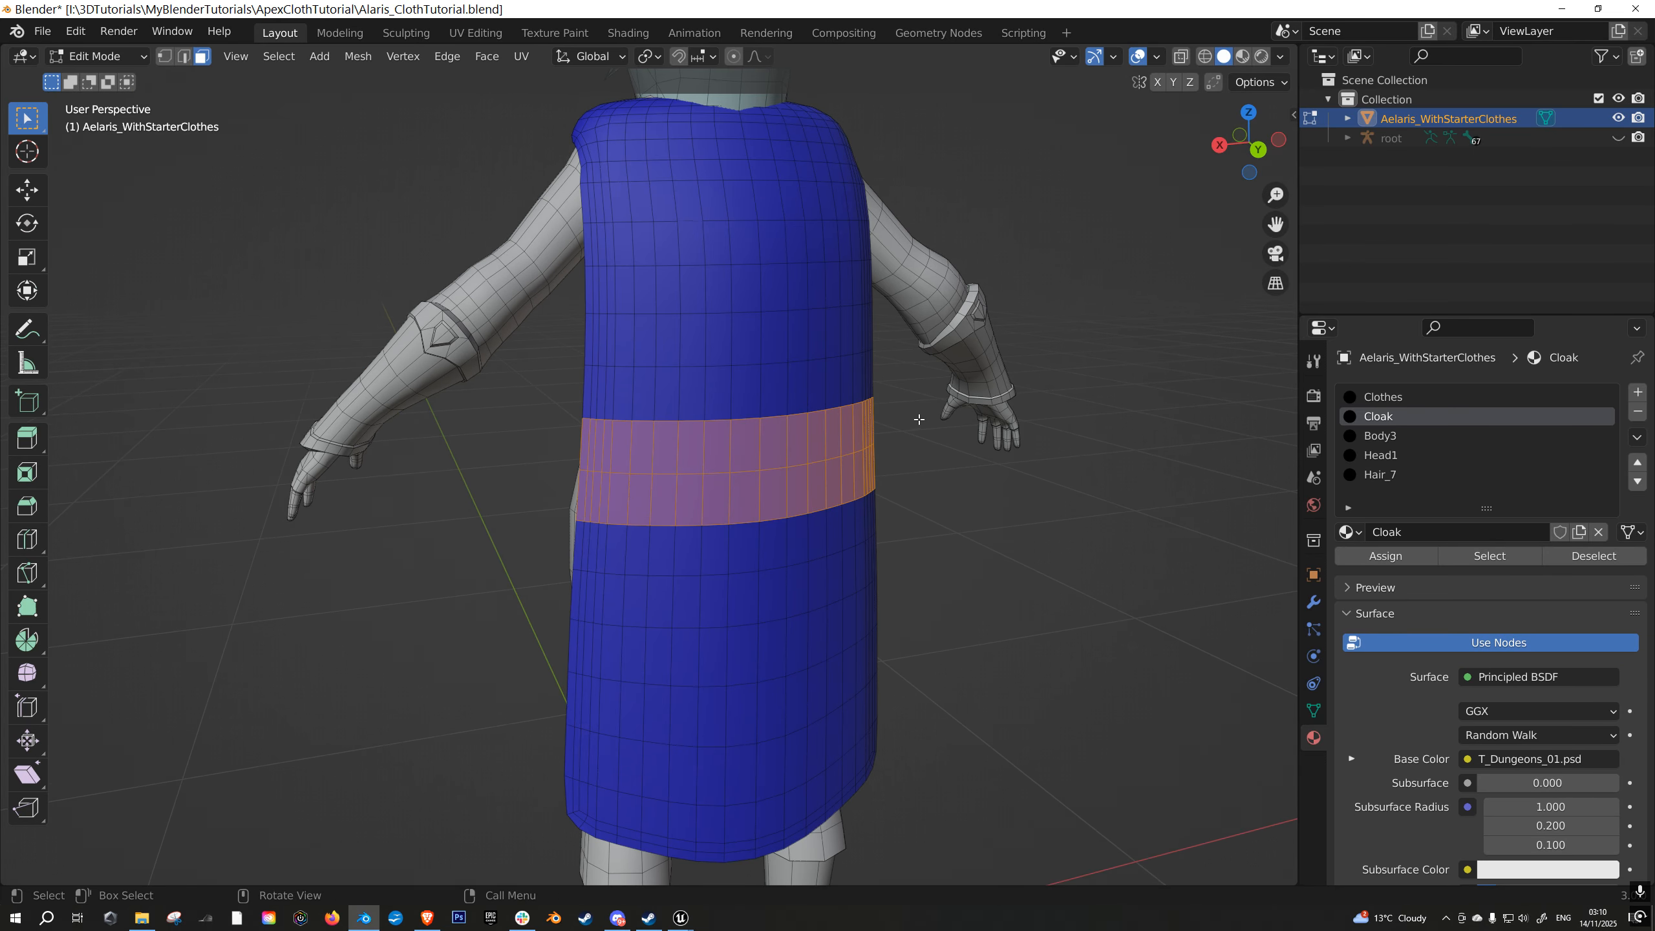
{"action": "middle_click_drag", "start_coordinate": [919, 410], "coordinate": [853, 417]}
{"action": "key", "text": "c"}
{"action": "mouse_move", "coordinate": [566, 416]}
{"action": "left_mouse_down"}
{"action": "mouse_move", "coordinate": [589, 391]}
{"action": "mouse_move", "coordinate": [876, 378]}
{"action": "left_mouse_up"}
{"action": "right_click", "coordinate": [883, 379]}
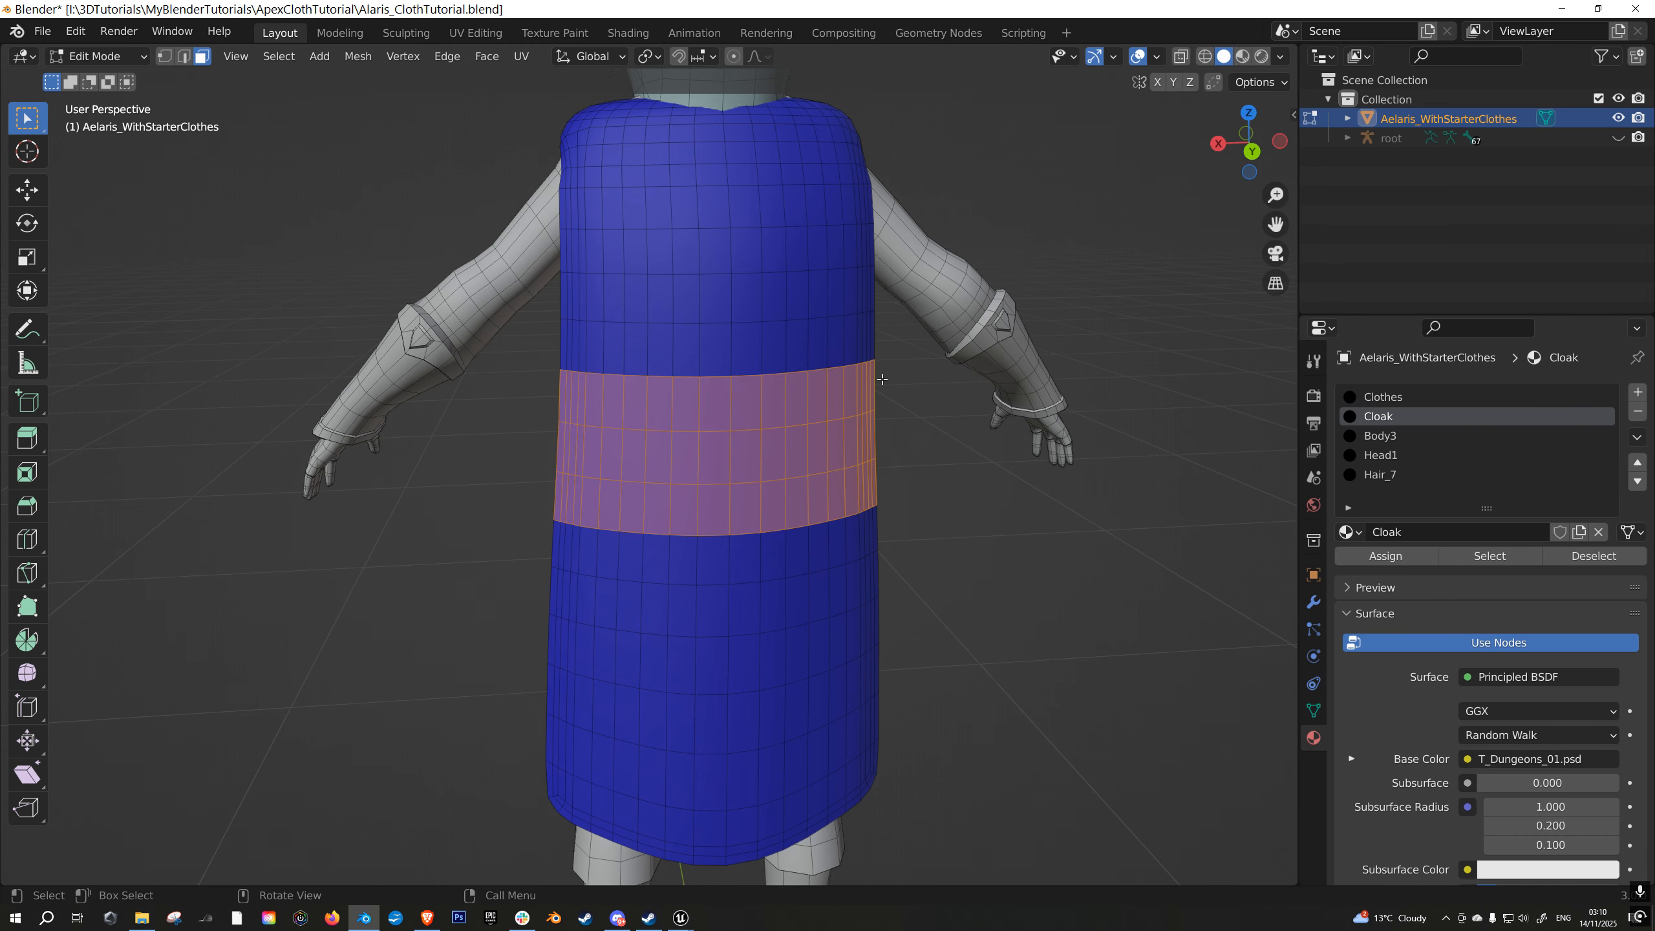
{"action": "key", "text": "Tab"}
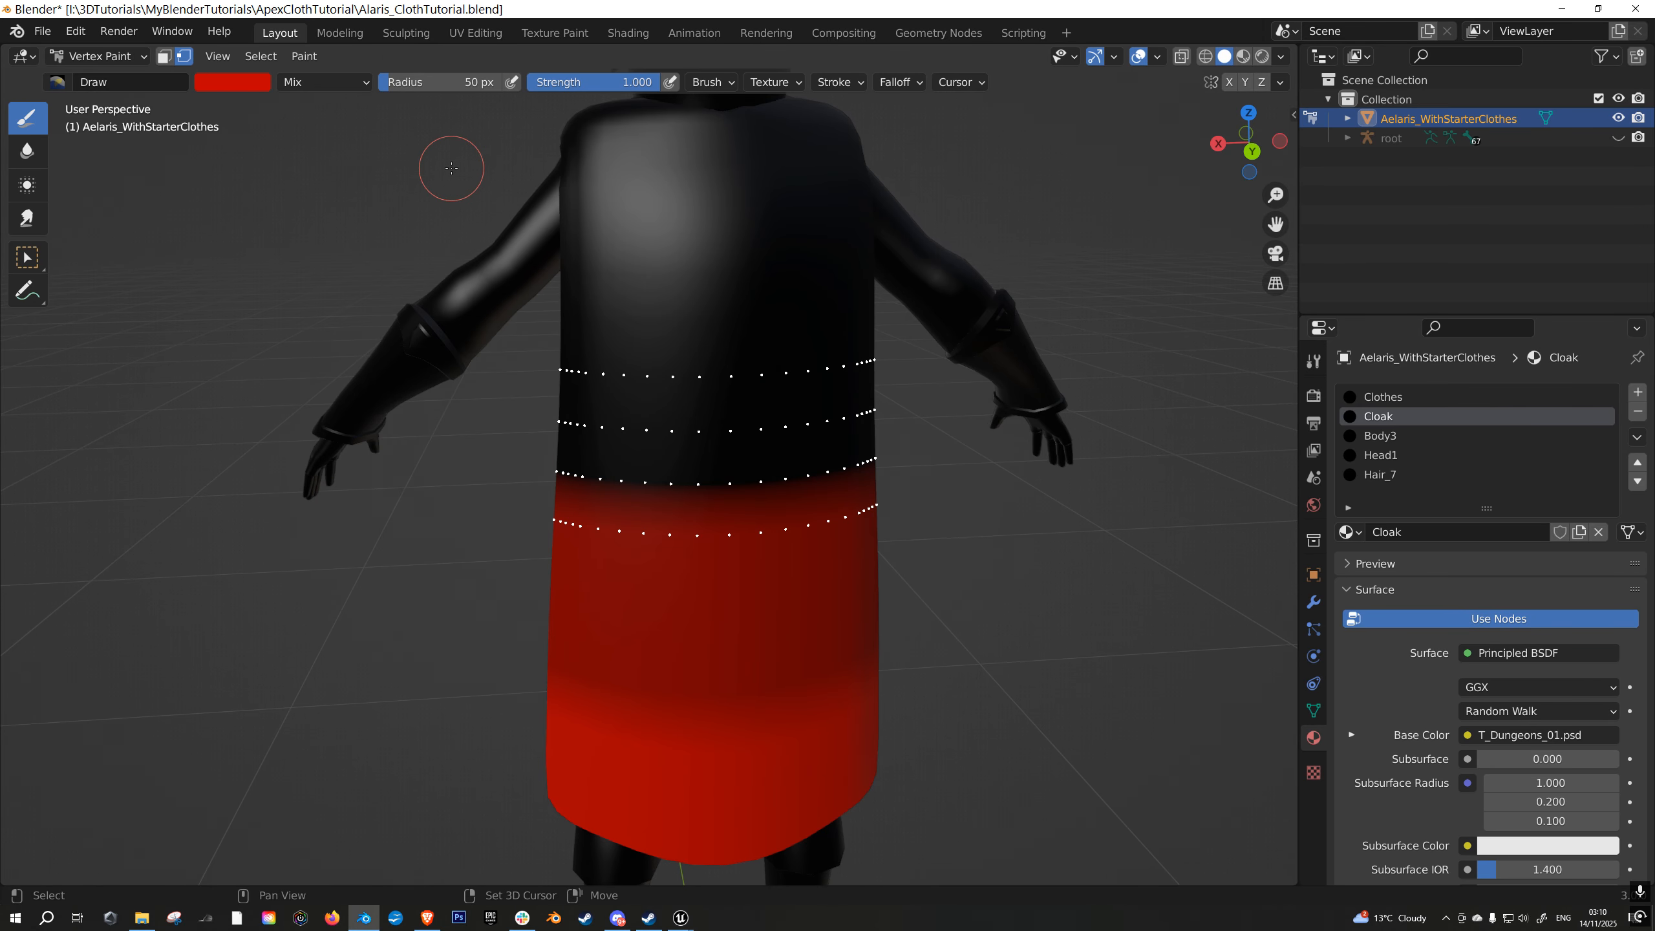
- Set the paint colour's red value to 0.5 and fill the masked band around the cloak's middle
{"action": "key", "text": "shift+k"}
{"action": "key", "text": "ctrl+z"}
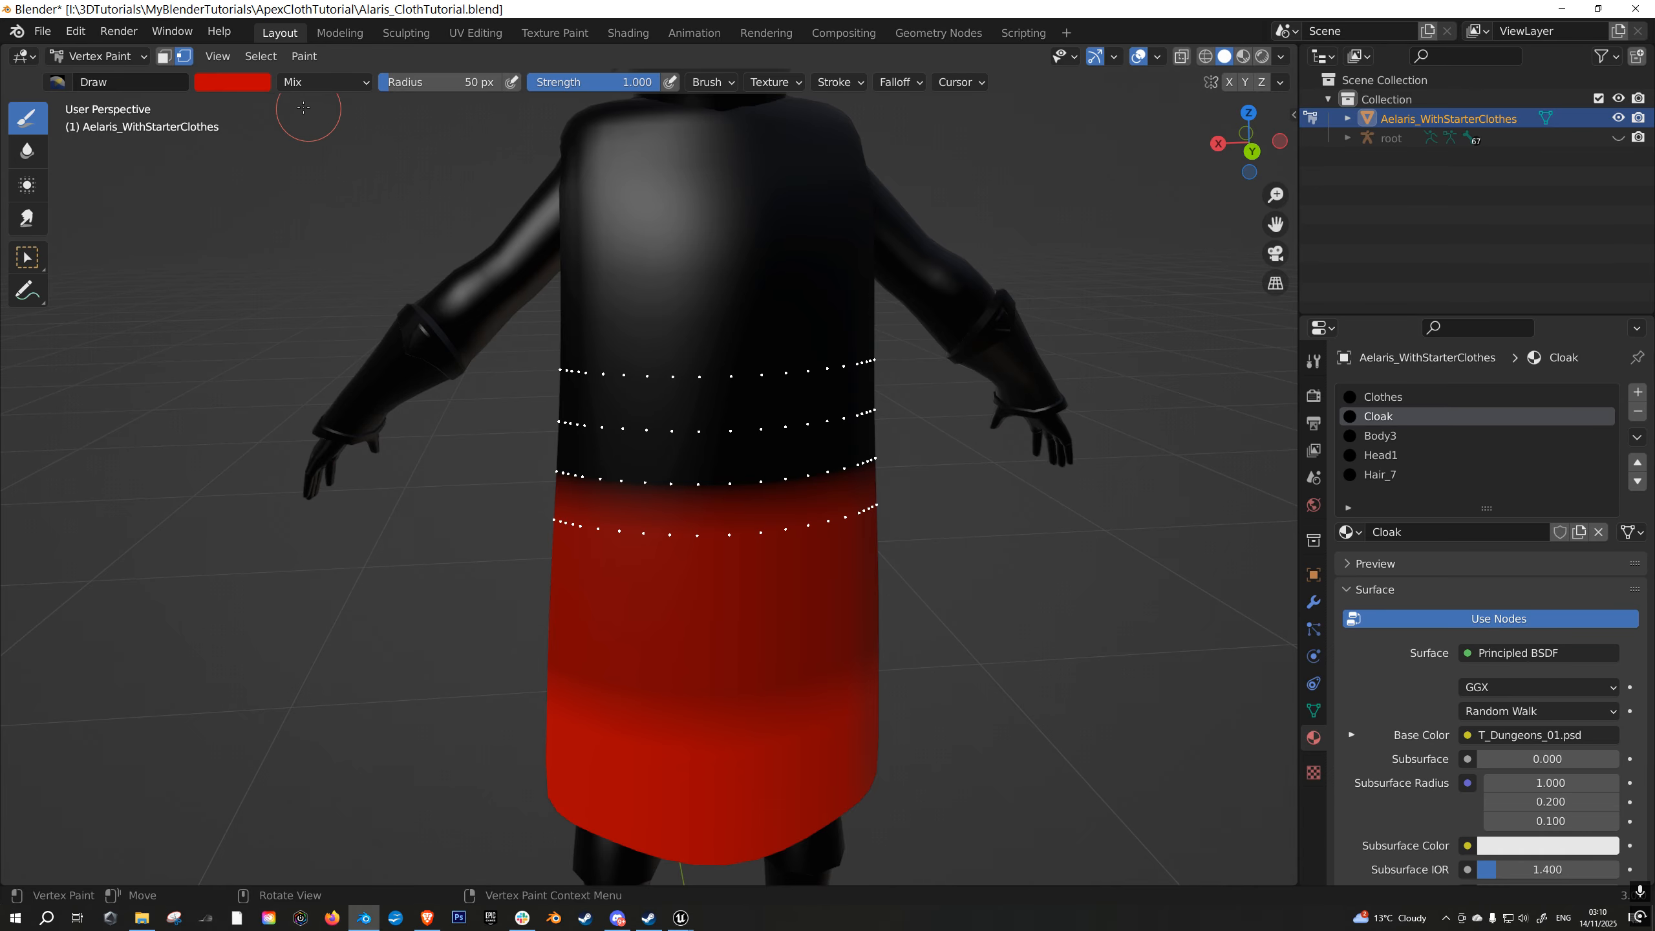
{"action": "left_click", "coordinate": [238, 82]}
{"action": "left_click", "coordinate": [320, 289]}
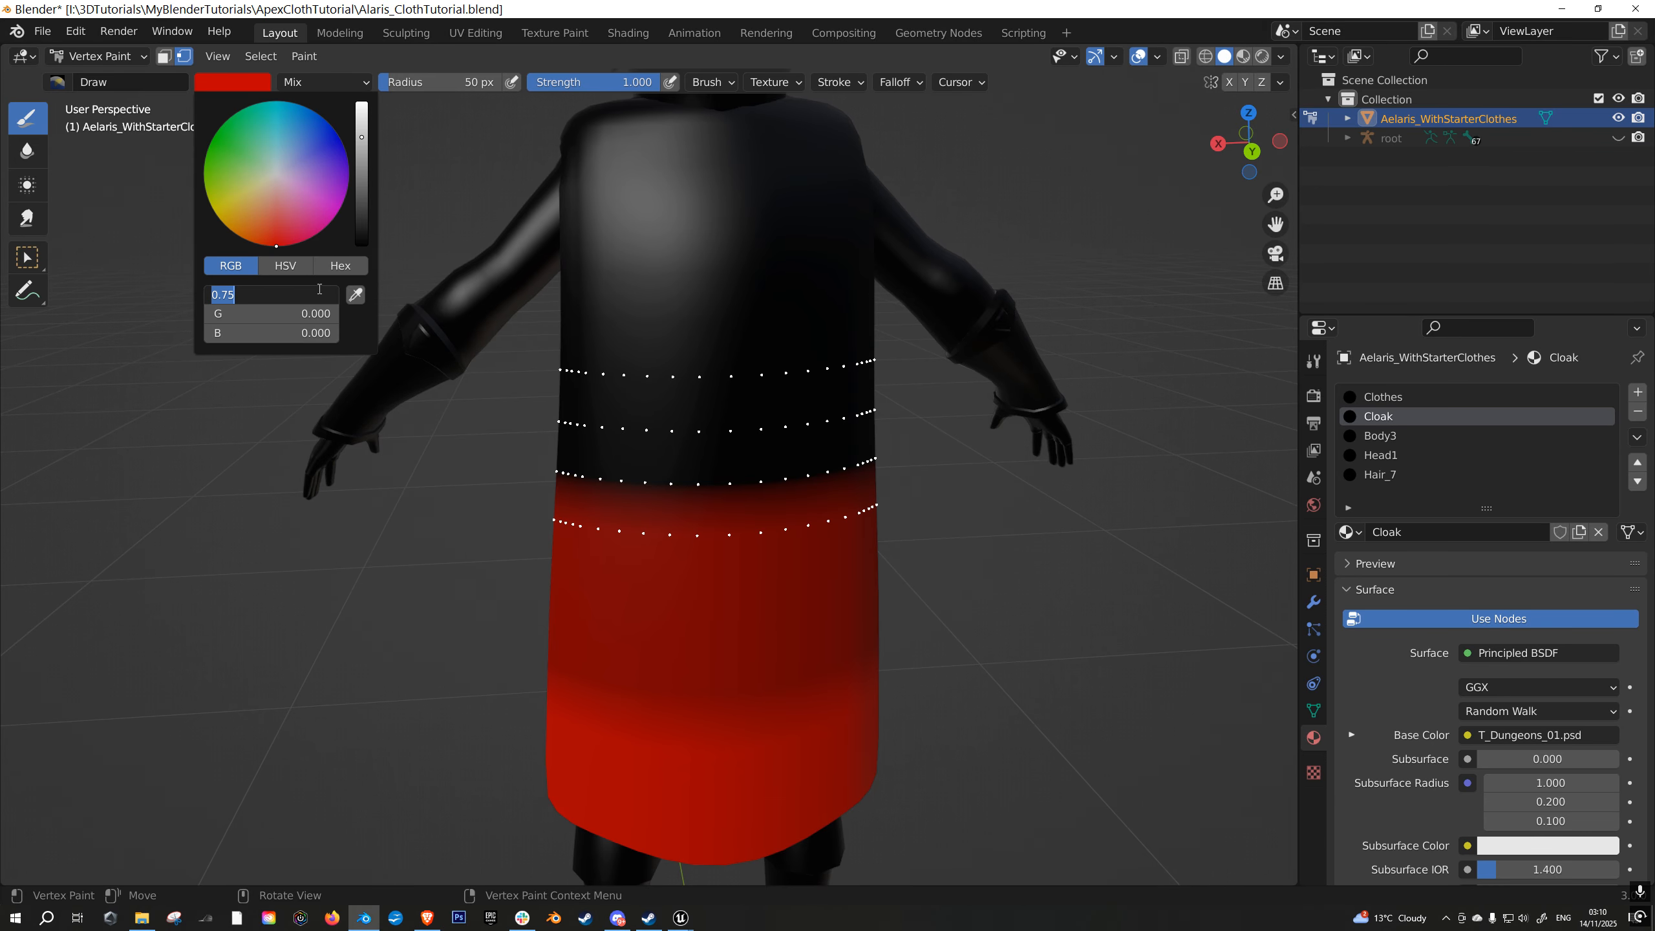
{"action": "type", "text": "0.5"}
{"action": "key", "text": "Return"}
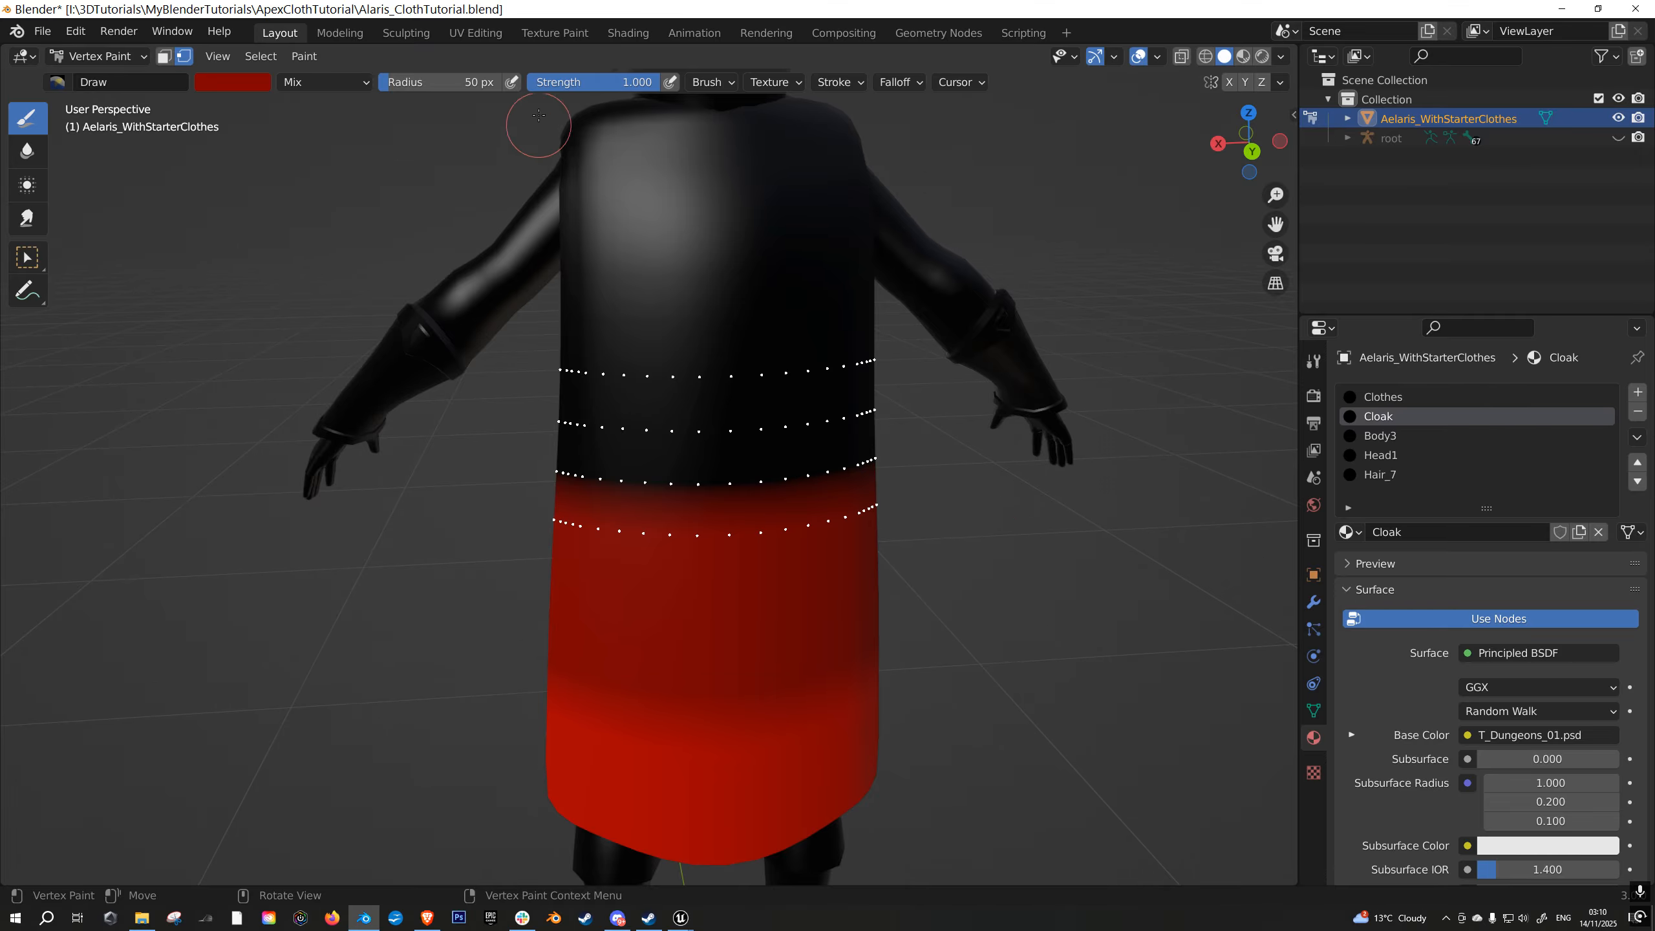
{"action": "left_click", "coordinate": [236, 85]}
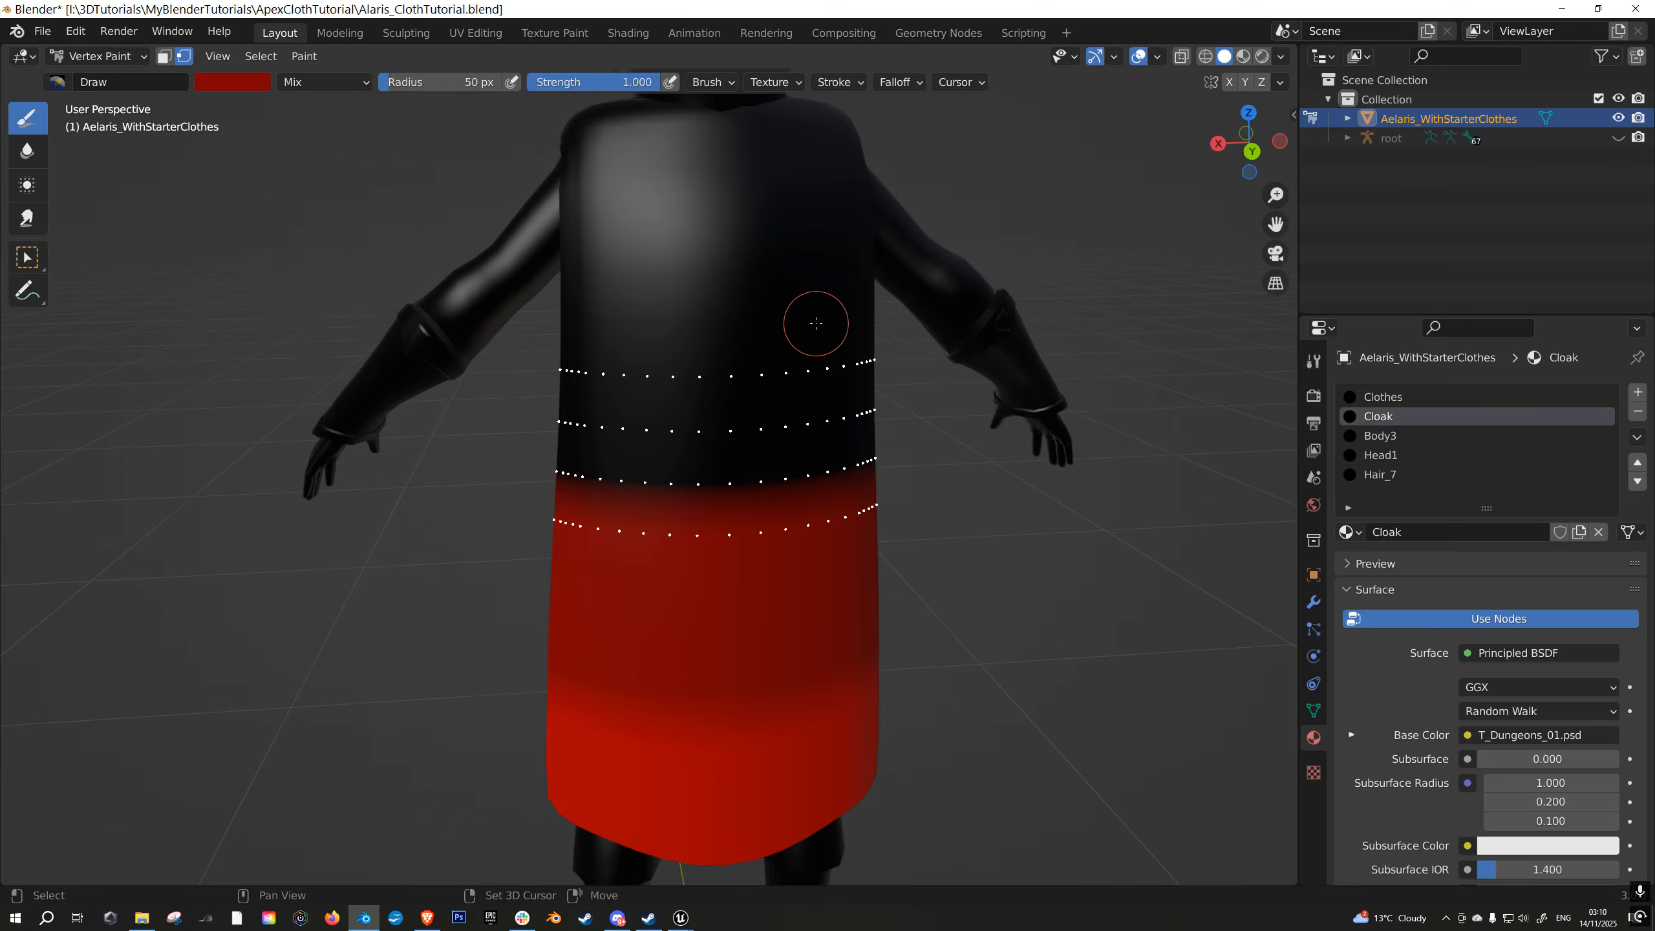
{"action": "left_click", "coordinate": [815, 322]}
- Replace the face selection with the three cloak rows directly above the 0.5 red band and return to Vertex Paint
{"action": "mouse_move", "coordinate": [790, 337]}
{"action": "middle_mouse_down"}
{"action": "mouse_move", "coordinate": [834, 328]}
{"action": "mouse_move", "coordinate": [820, 462]}
{"action": "middle_mouse_up"}
{"action": "scroll", "coordinate": [820, 462], "scroll_direction": "up", "scroll_amount": 1}
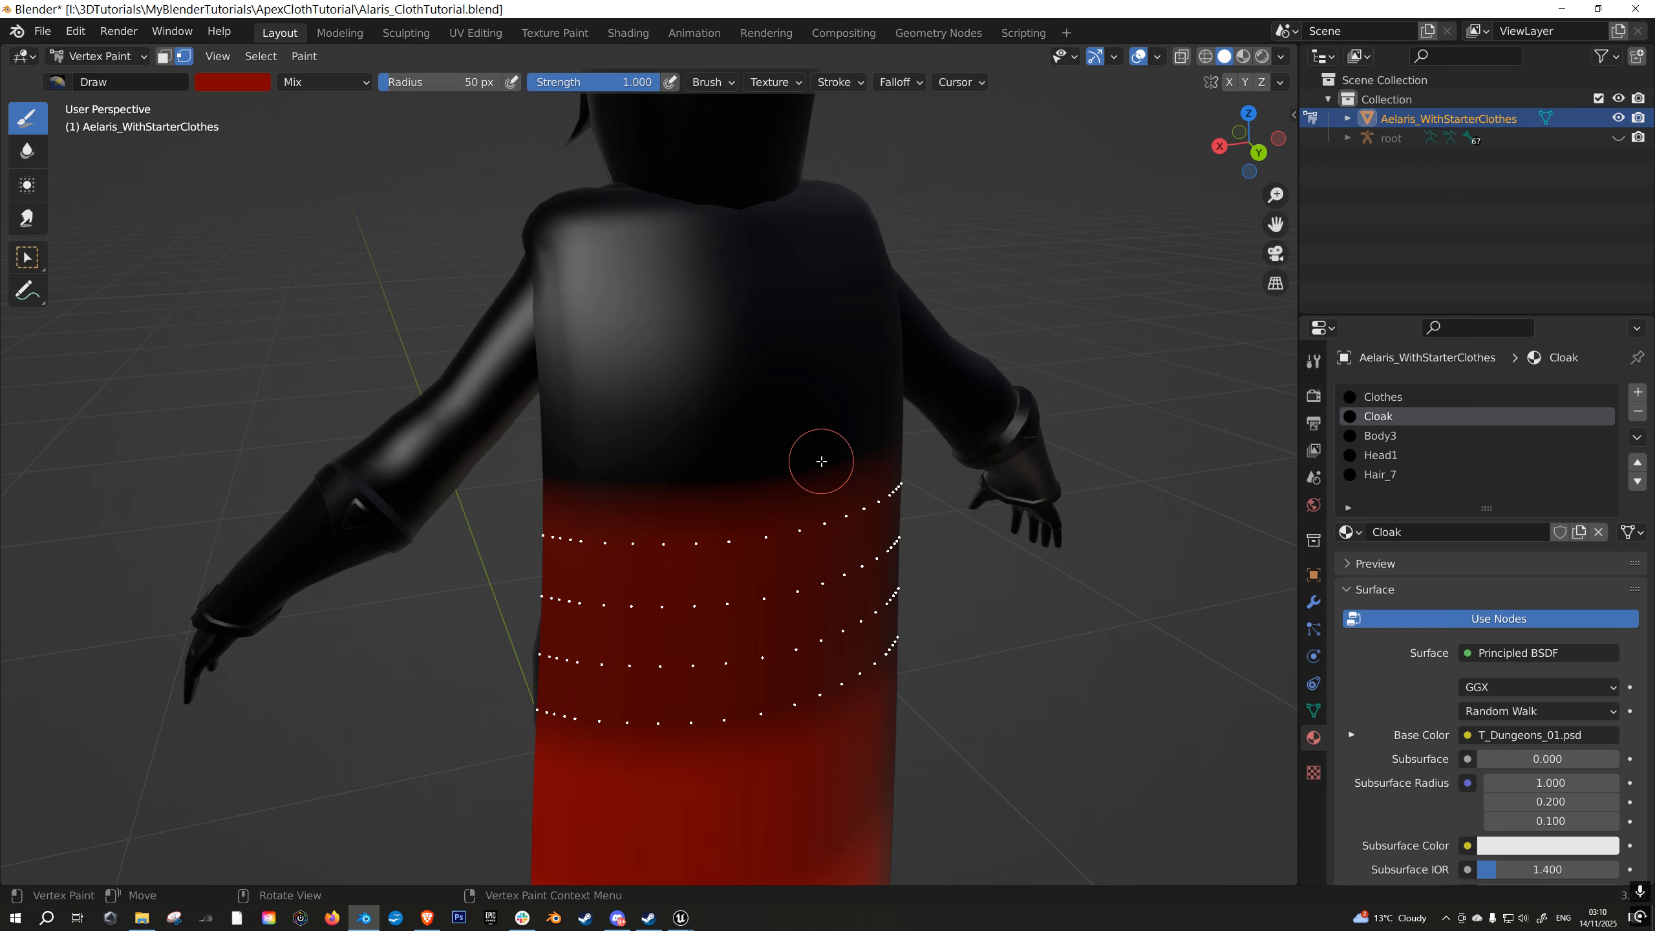
{"action": "key", "text": "Tab"}
{"action": "key", "text": "a"}
{"action": "key", "text": "alt+a"}
{"action": "key", "text": "c"}
{"action": "left_click_drag", "start_coordinate": [554, 509], "coordinate": [919, 484]}
{"action": "right_click", "coordinate": [920, 484]}
{"action": "middle_click_drag", "start_coordinate": [920, 484], "coordinate": [837, 487]}
{"action": "key", "text": "c"}
{"action": "middle_click_drag", "start_coordinate": [740, 623], "coordinate": [846, 577]}
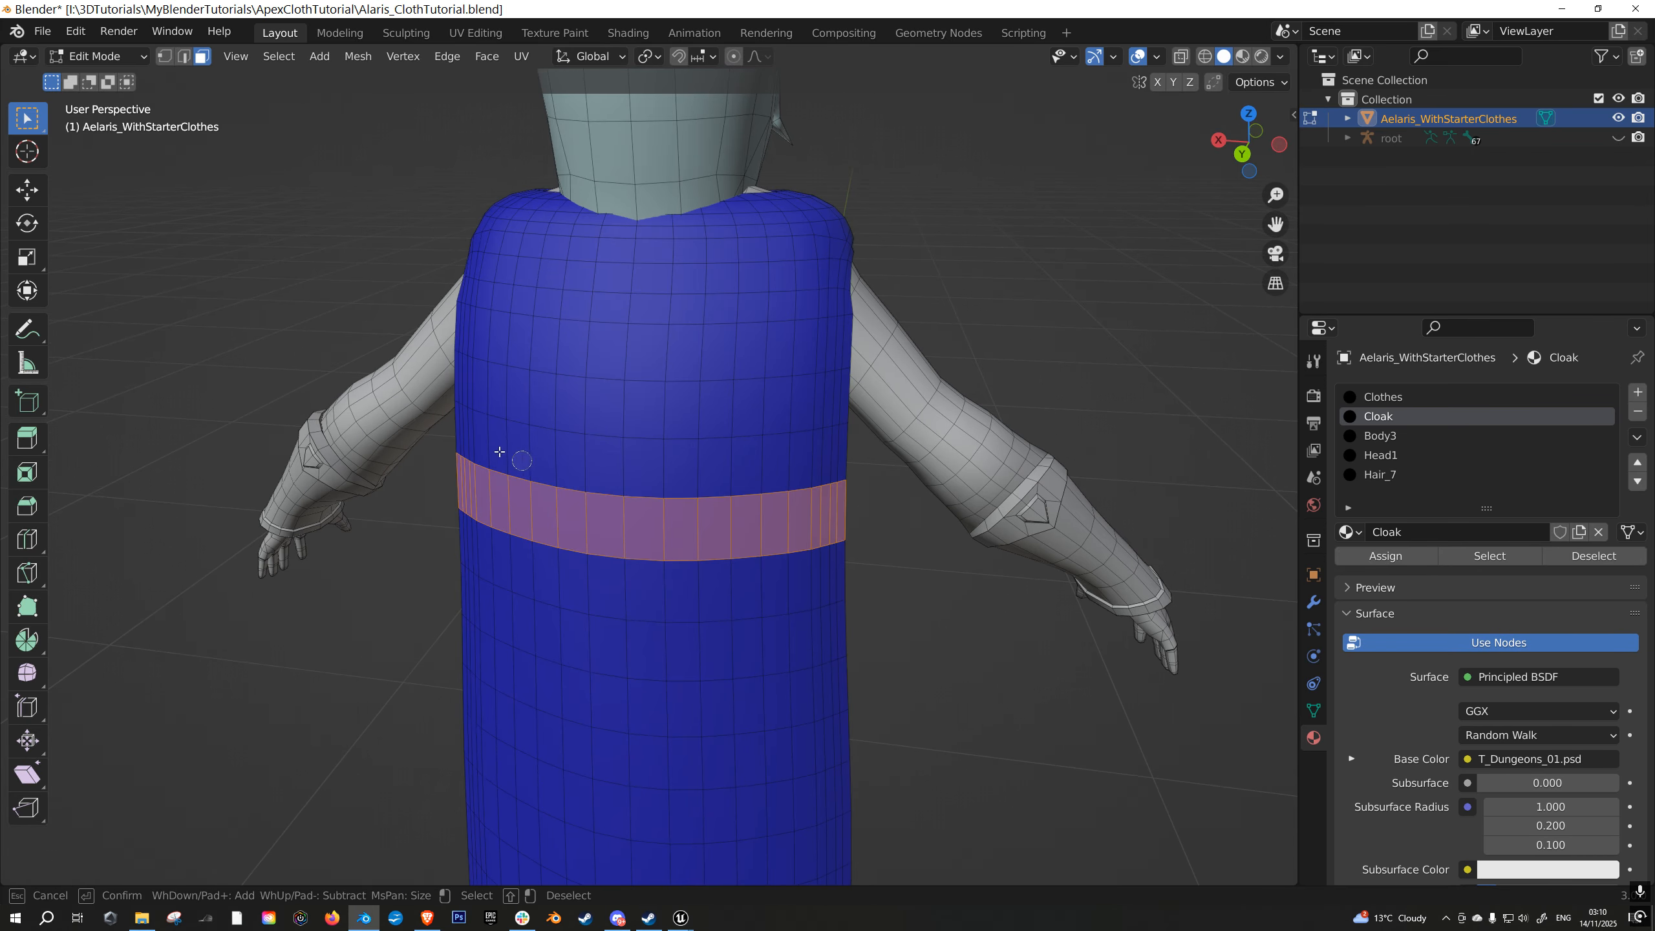
{"action": "mouse_move", "coordinate": [462, 435]}
{"action": "left_mouse_down"}
{"action": "mouse_move", "coordinate": [533, 457]}
{"action": "mouse_move", "coordinate": [848, 470]}
{"action": "left_mouse_up"}
{"action": "mouse_move", "coordinate": [488, 411]}
{"action": "left_mouse_down"}
{"action": "mouse_move", "coordinate": [495, 391]}
{"action": "mouse_move", "coordinate": [840, 398]}
{"action": "left_mouse_up"}
{"action": "right_click", "coordinate": [841, 397]}
{"action": "middle_click_drag", "start_coordinate": [766, 579], "coordinate": [868, 562]}
{"action": "key", "text": "Tab"}
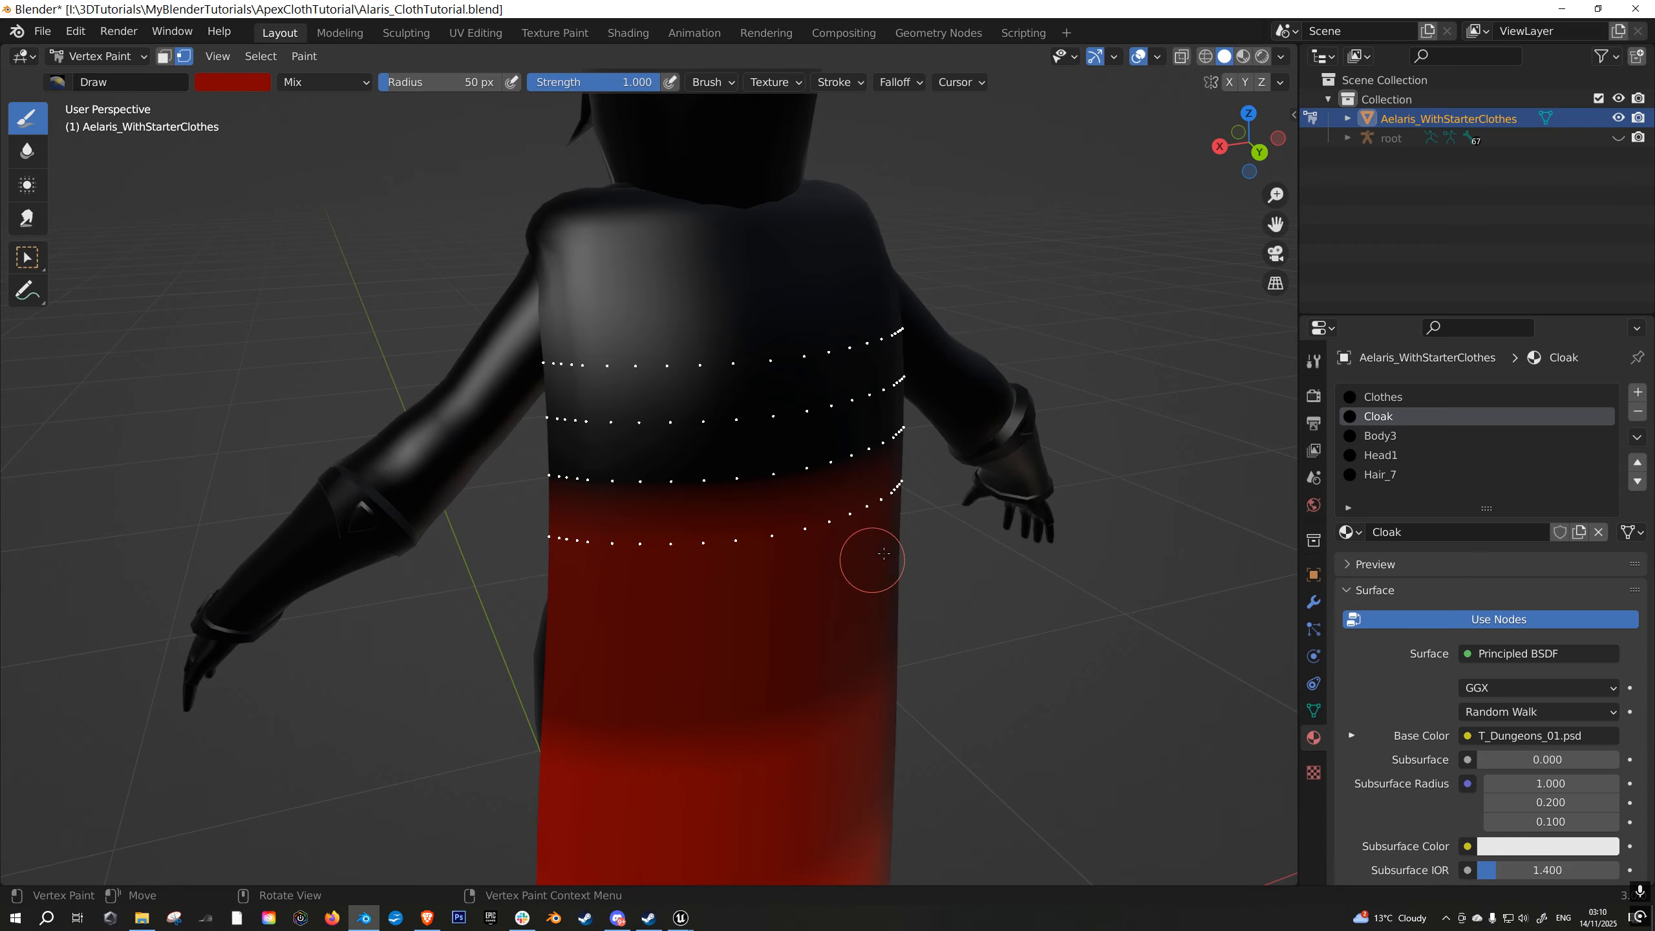
- Set the paint colour's red value to 0.25 and fill the masked band on the cloak's upper back
{"action": "left_click", "coordinate": [230, 83]}
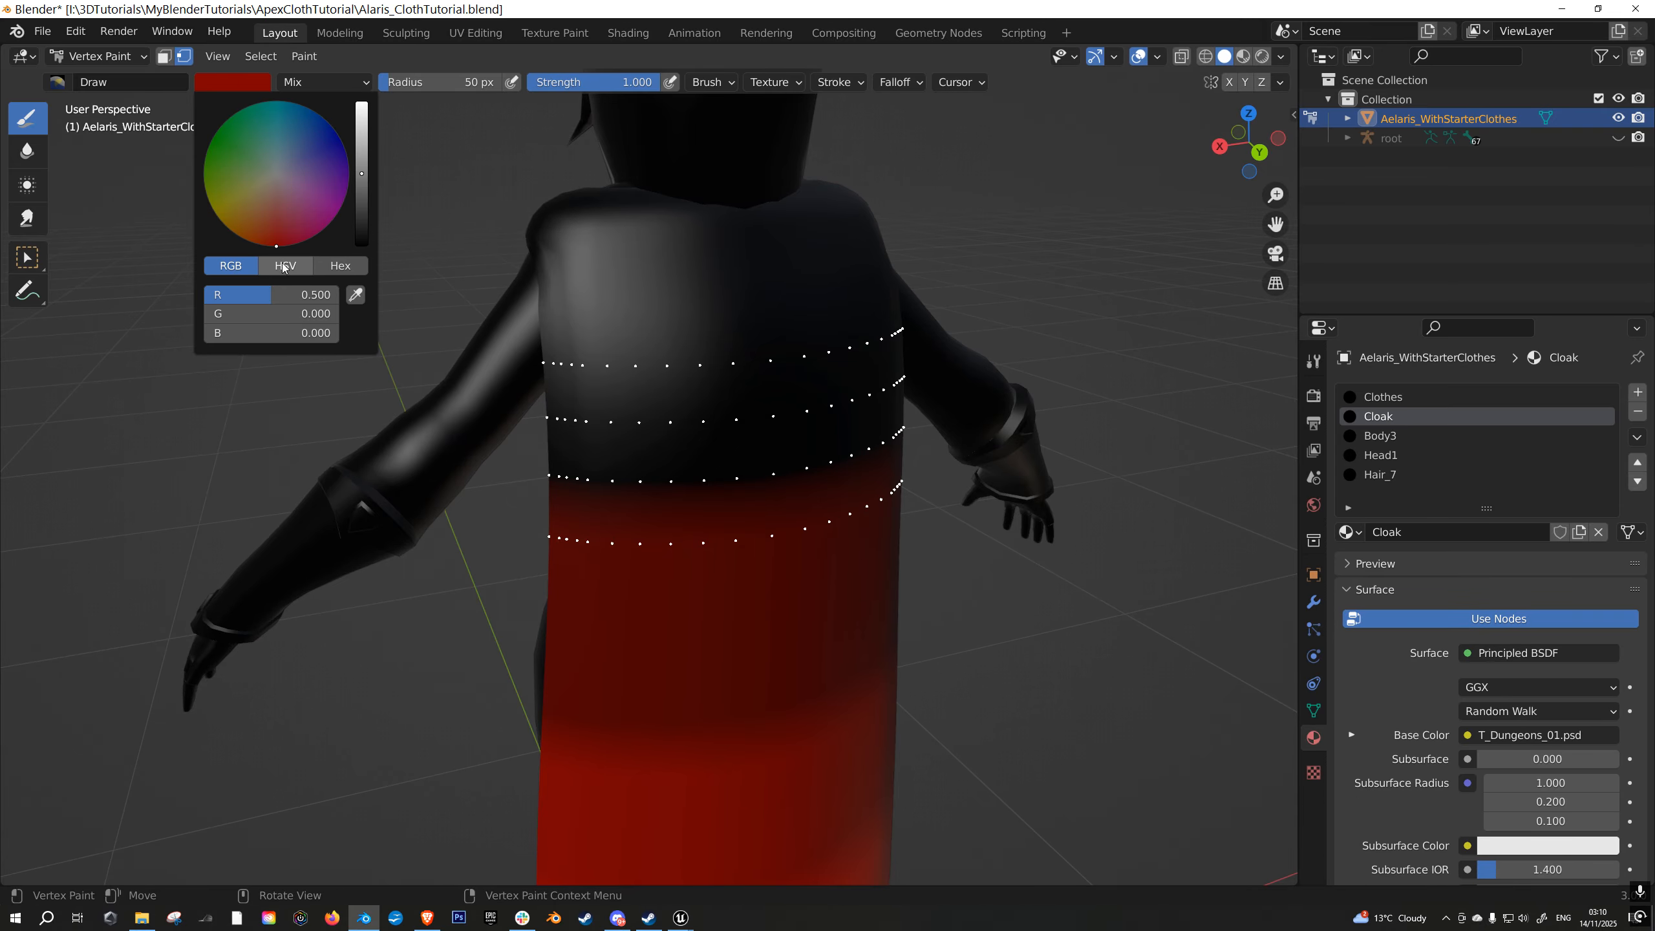
{"action": "left_click", "coordinate": [283, 297]}
{"action": "type", "text": ".25"}
{"action": "key", "text": "Return"}
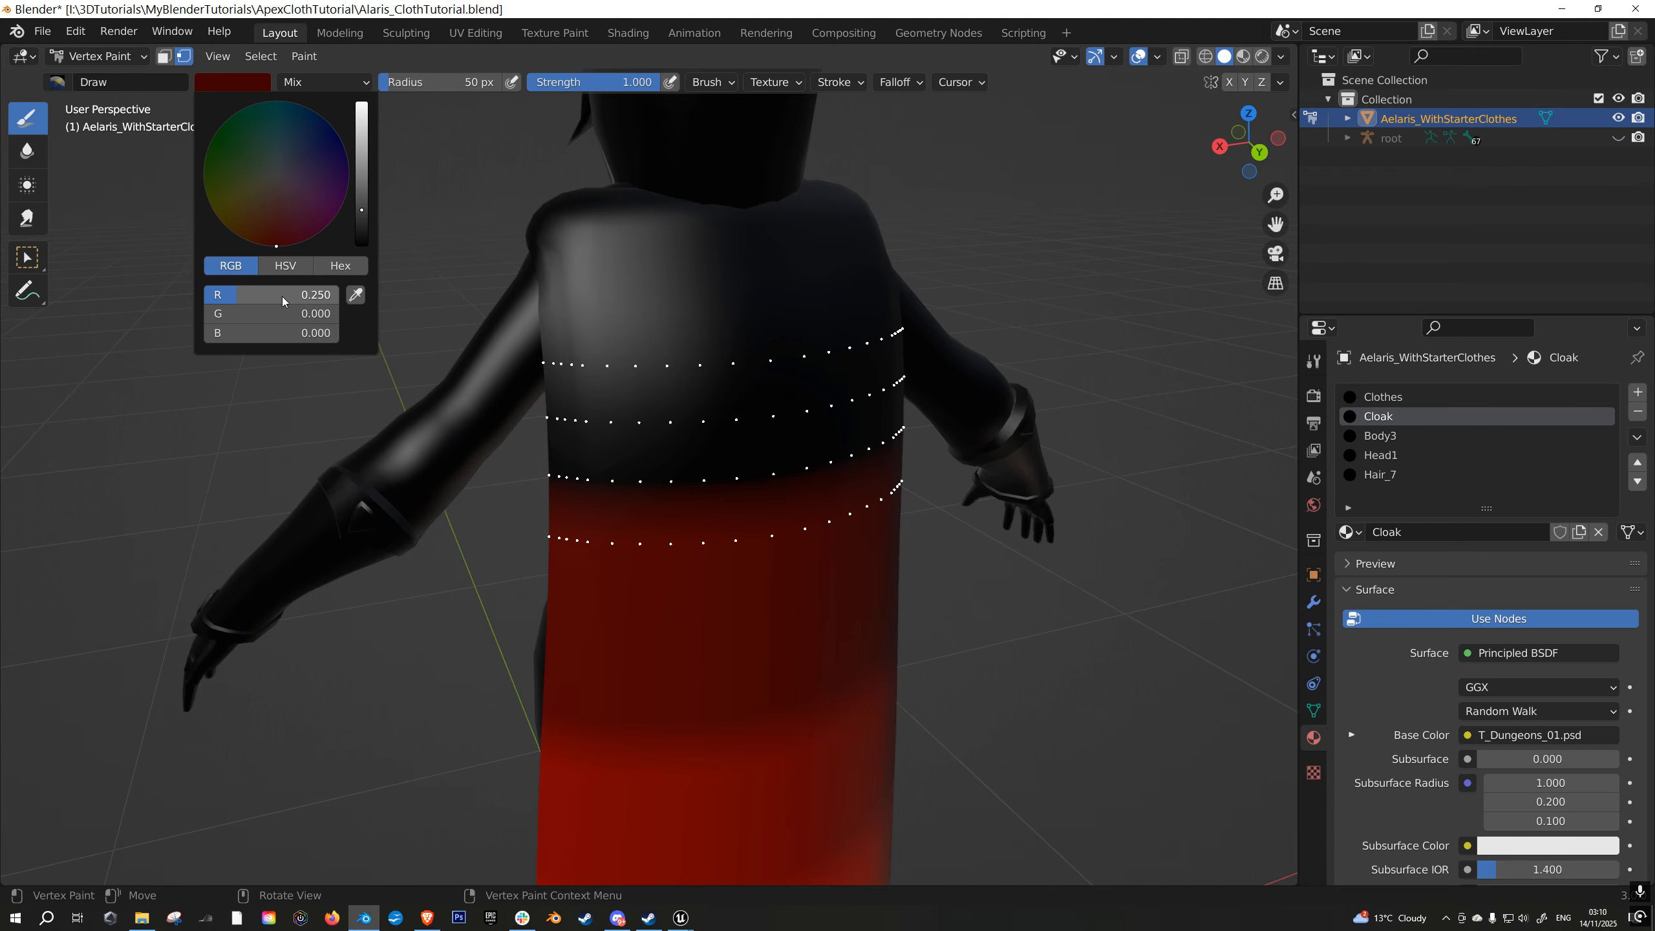
{"action": "scroll", "coordinate": [653, 510], "scroll_direction": "down", "scroll_amount": 1}
{"action": "mouse_move", "coordinate": [654, 510]}
{"action": "middle_mouse_down"}
{"action": "mouse_move", "coordinate": [884, 499]}
{"action": "mouse_move", "coordinate": [671, 215]}
{"action": "middle_mouse_up"}
{"action": "key", "text": "alt+a"}
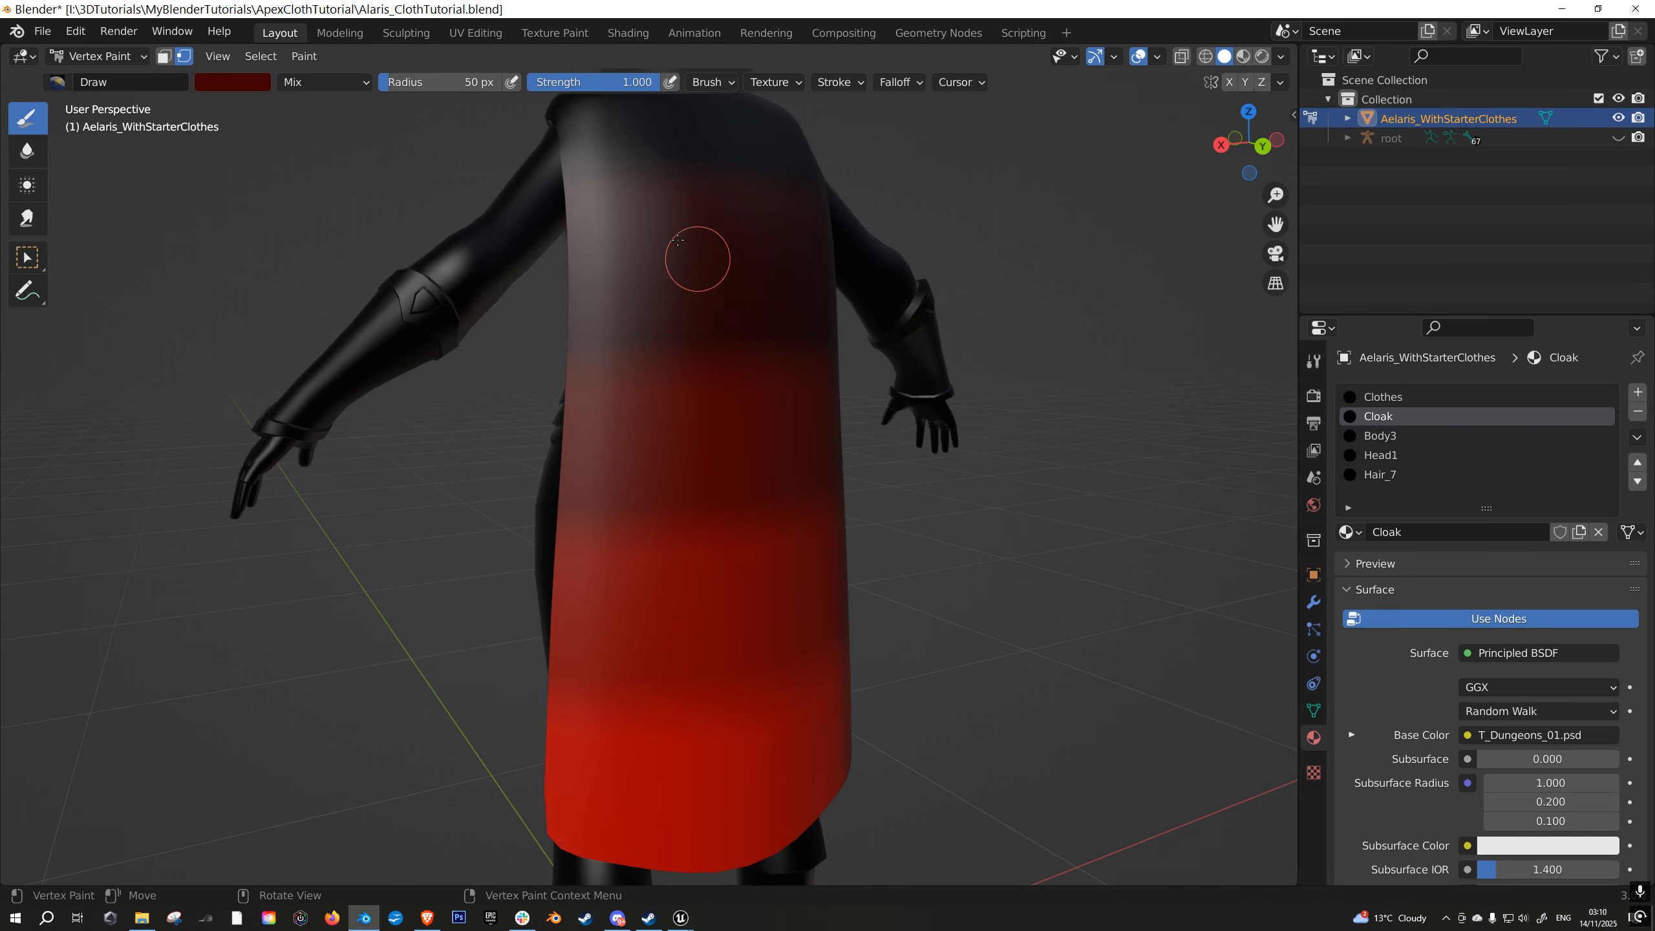
{"action": "scroll", "coordinate": [814, 456], "scroll_direction": "down", "scroll_amount": 2}
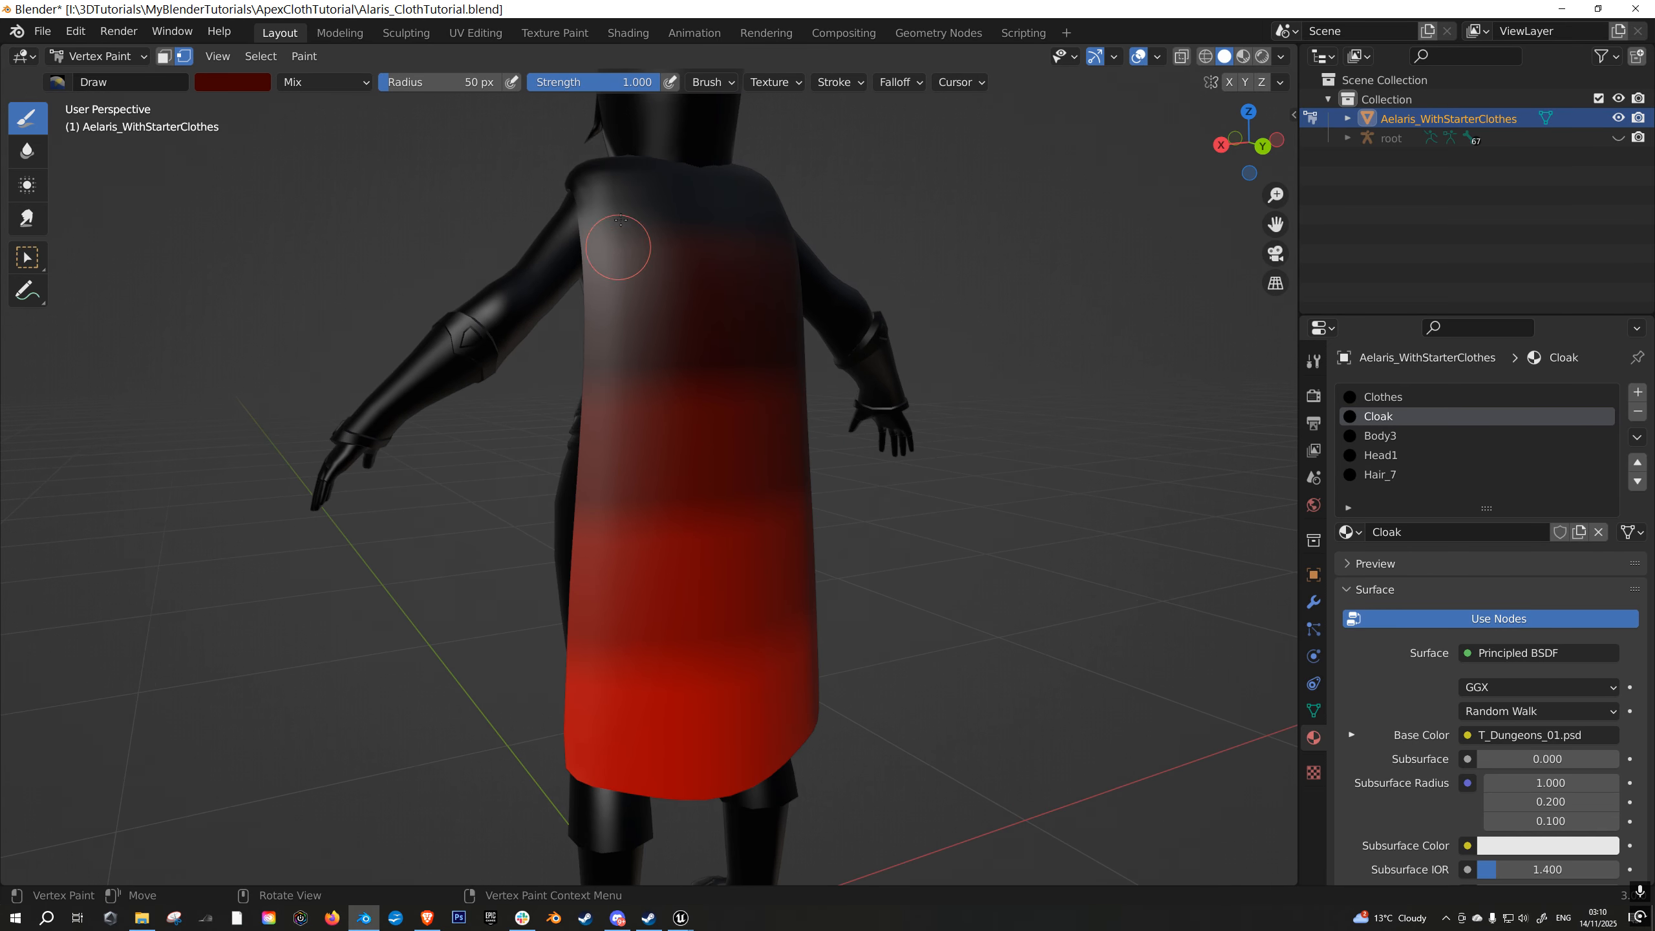
- Select all of the cloak's linked faces in Edit Mode and return to Vertex Paint
{"action": "key", "text": "Tab"}
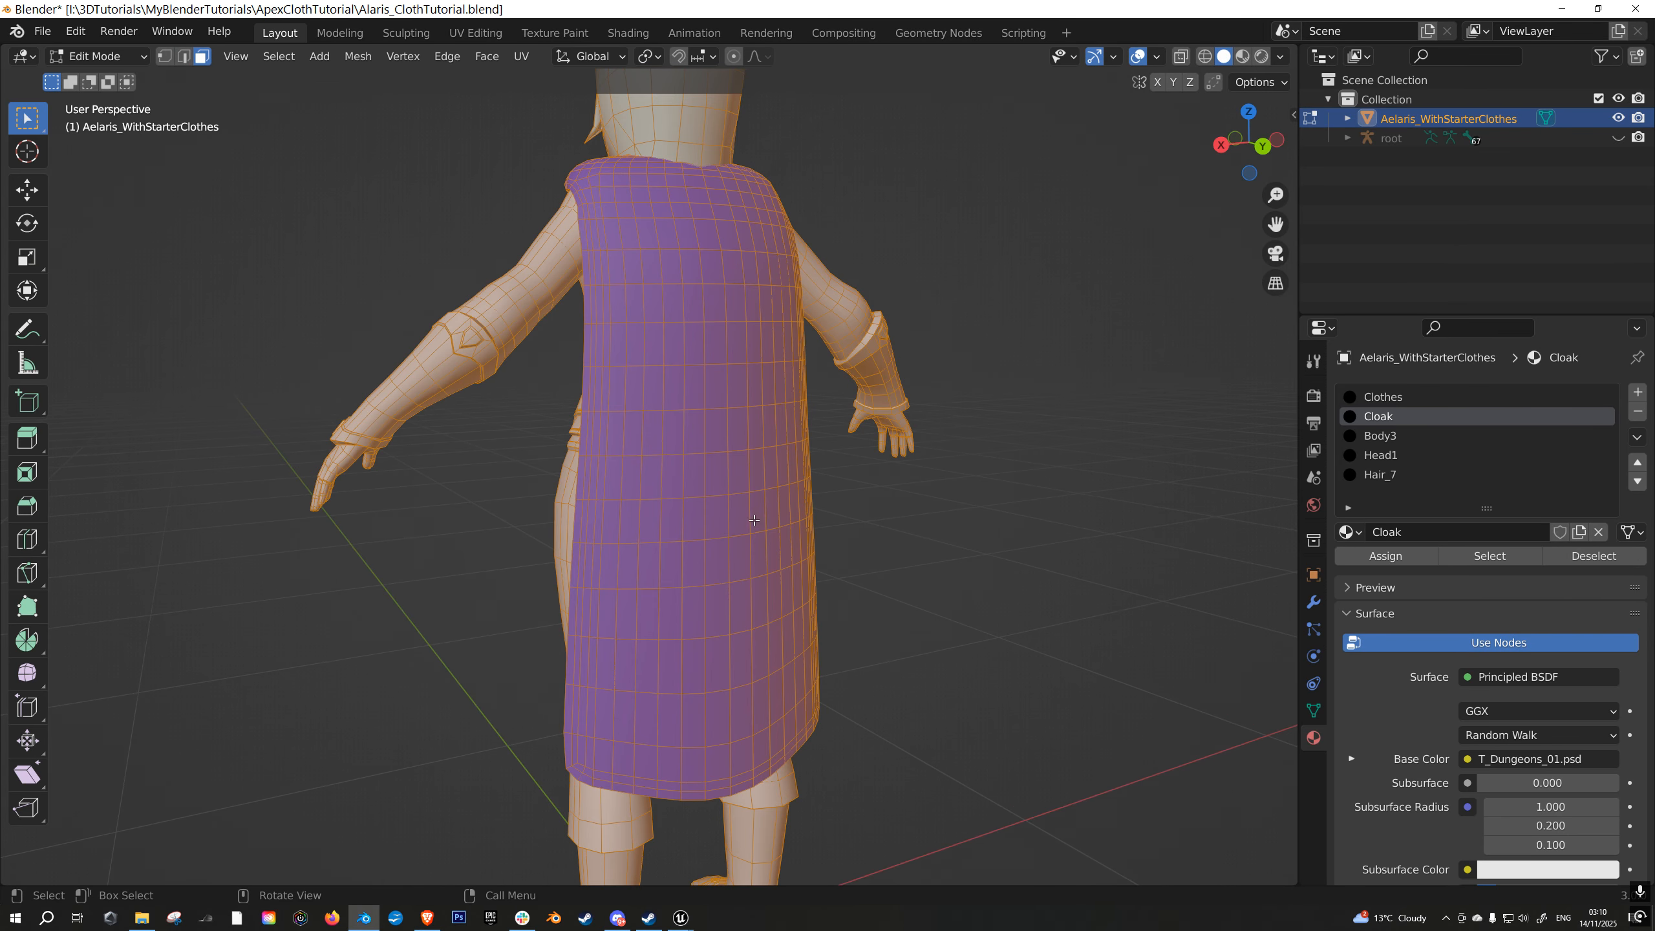
{"action": "key", "text": "ctrl+l"}
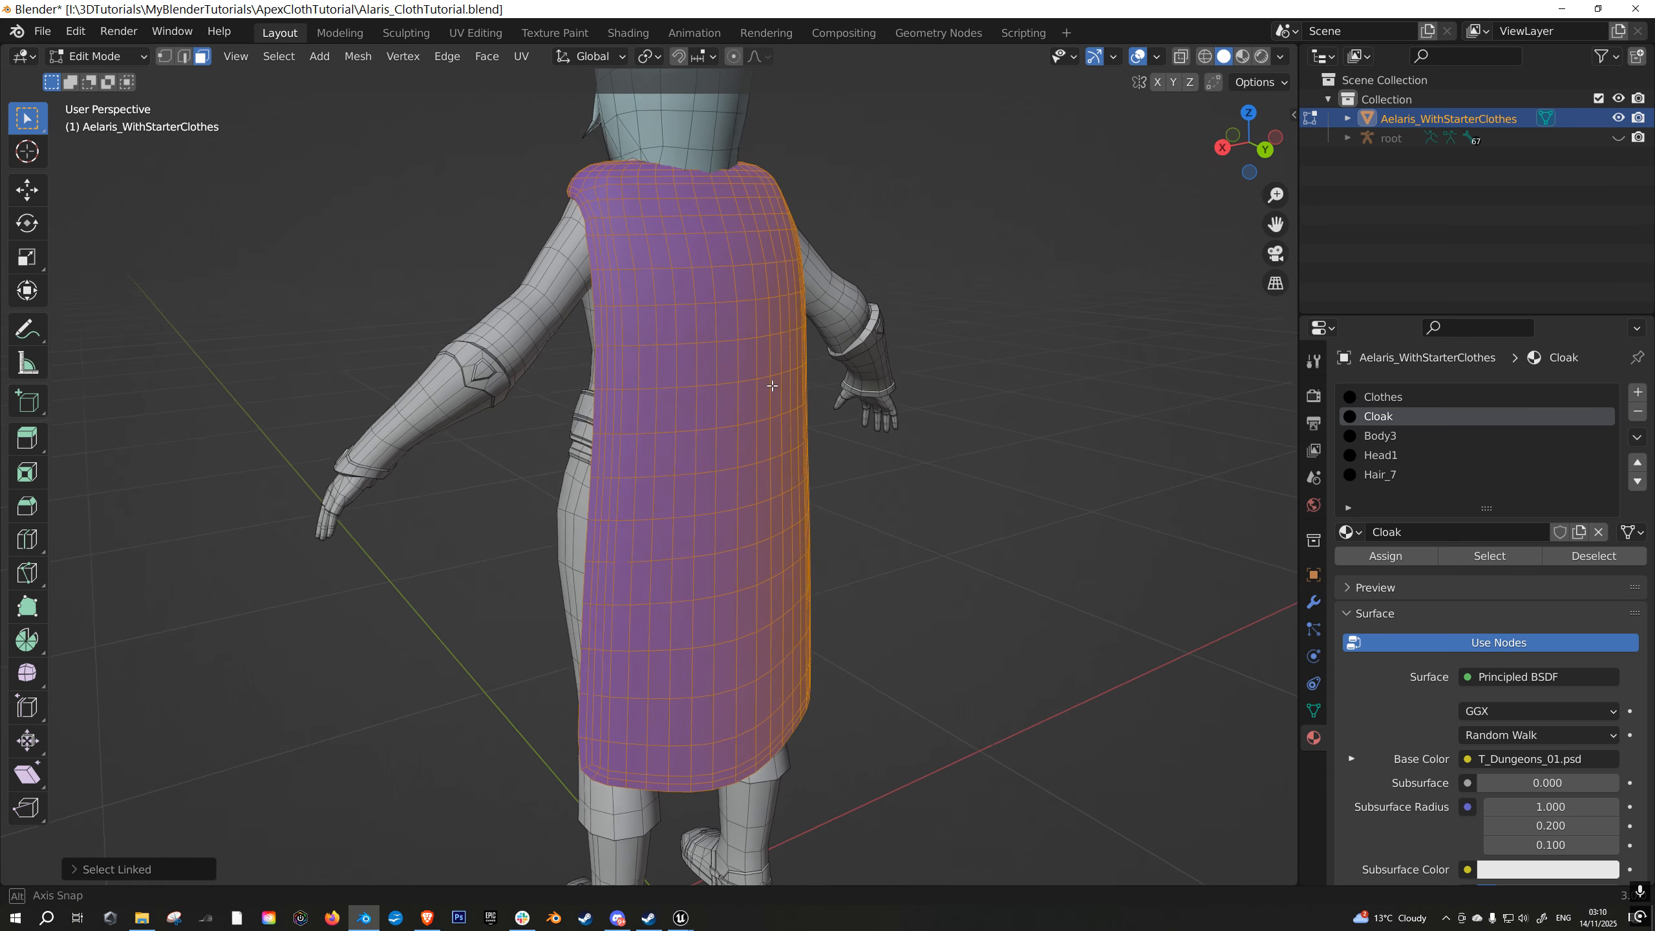
{"action": "key", "text": "Tab"}
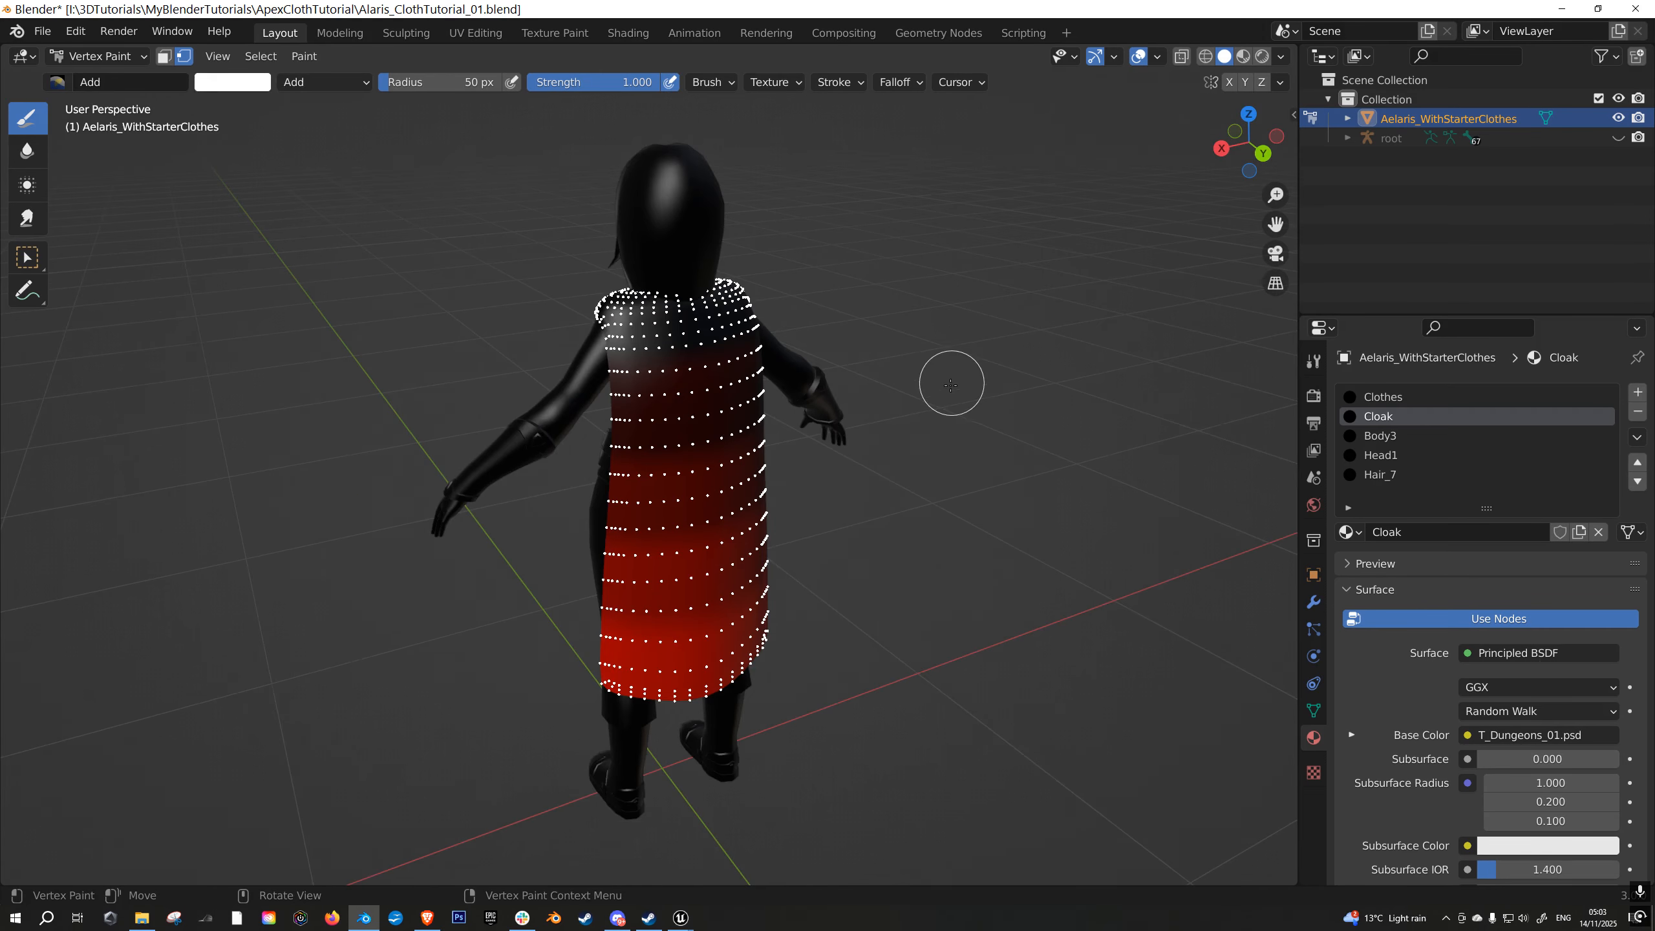
- Apply Smooth Vertex Colors twice to the masked cloak to blend the transitions between the red bands
{"action": "mouse_move", "coordinate": [930, 465]}
{"action": "middle_mouse_down"}
{"action": "mouse_move", "coordinate": [920, 495]}
{"action": "mouse_move", "coordinate": [920, 460]}
{"action": "mouse_move", "coordinate": [959, 554]}
{"action": "mouse_move", "coordinate": [990, 507]}
{"action": "middle_mouse_up"}
{"action": "scroll", "coordinate": [925, 505], "scroll_direction": "up", "scroll_amount": 2}
{"action": "scroll", "coordinate": [961, 453], "scroll_direction": "down", "scroll_amount": 1}
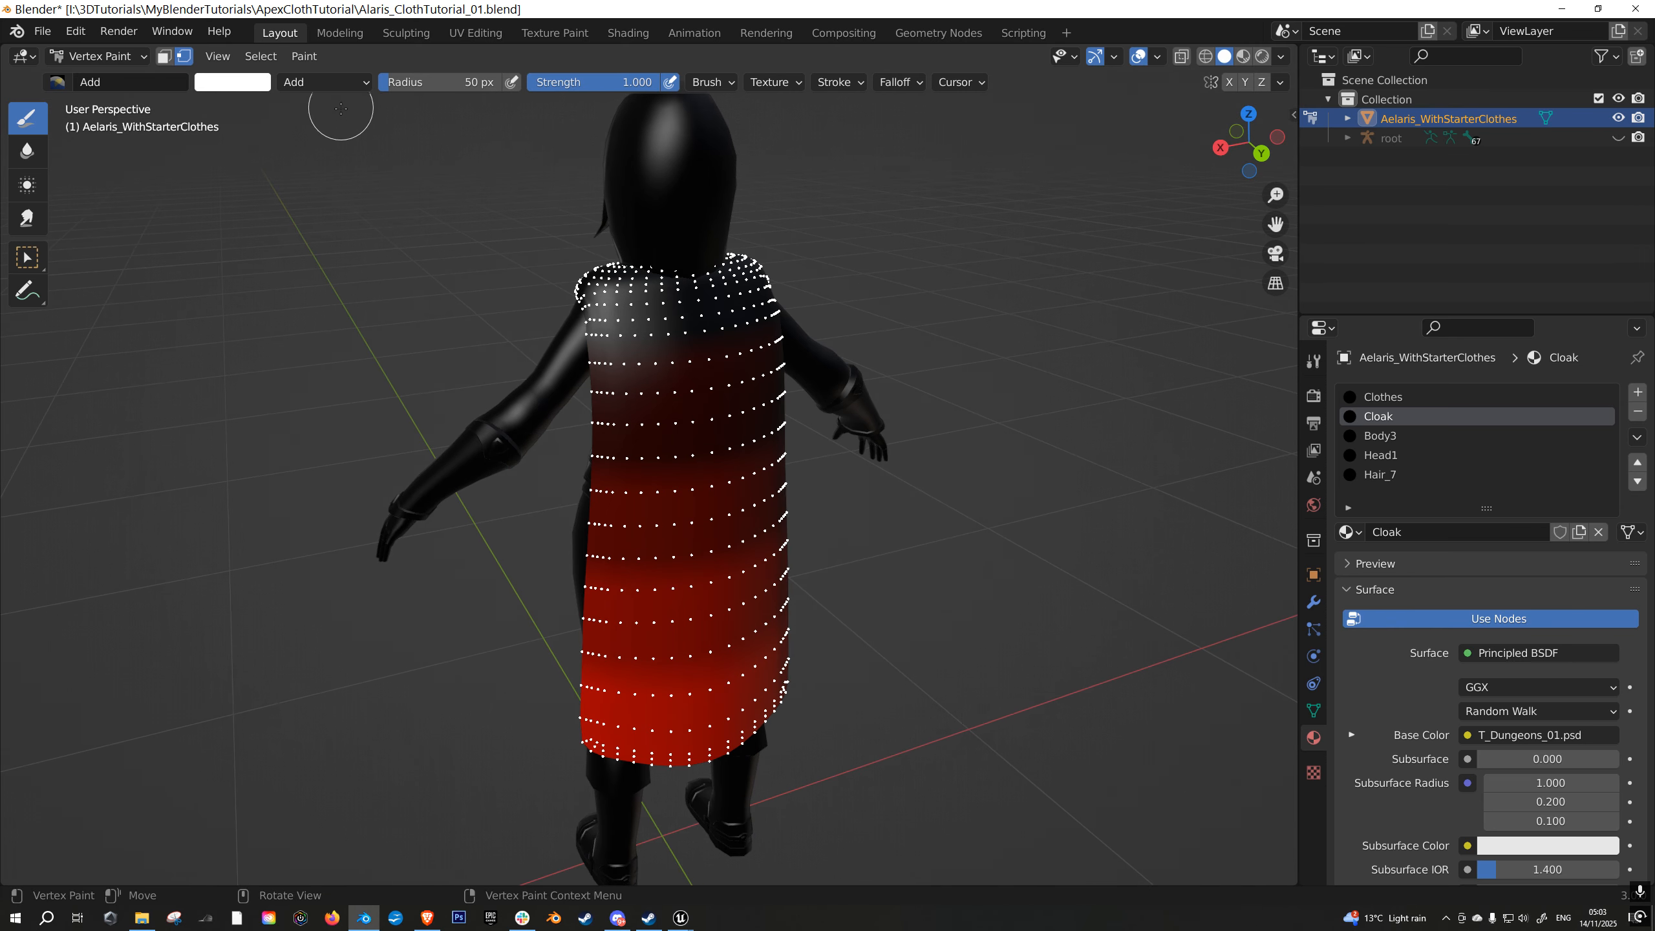
{"action": "left_click", "coordinate": [304, 56]}
{"action": "left_click", "coordinate": [303, 57]}
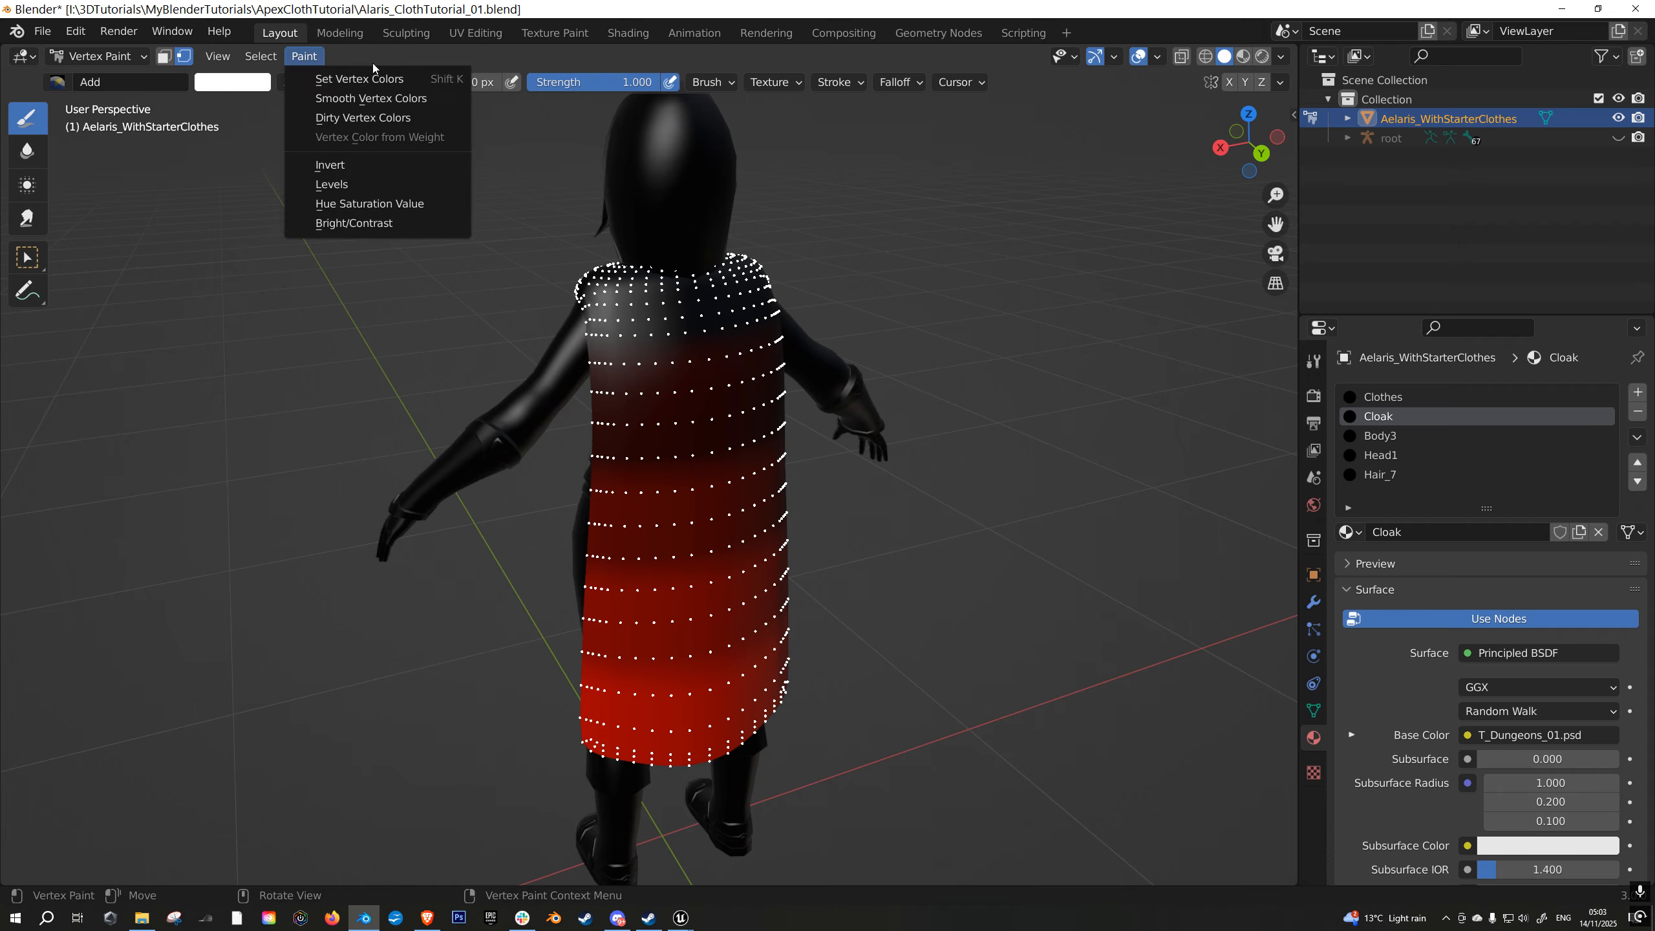
{"action": "left_click", "coordinate": [382, 99]}
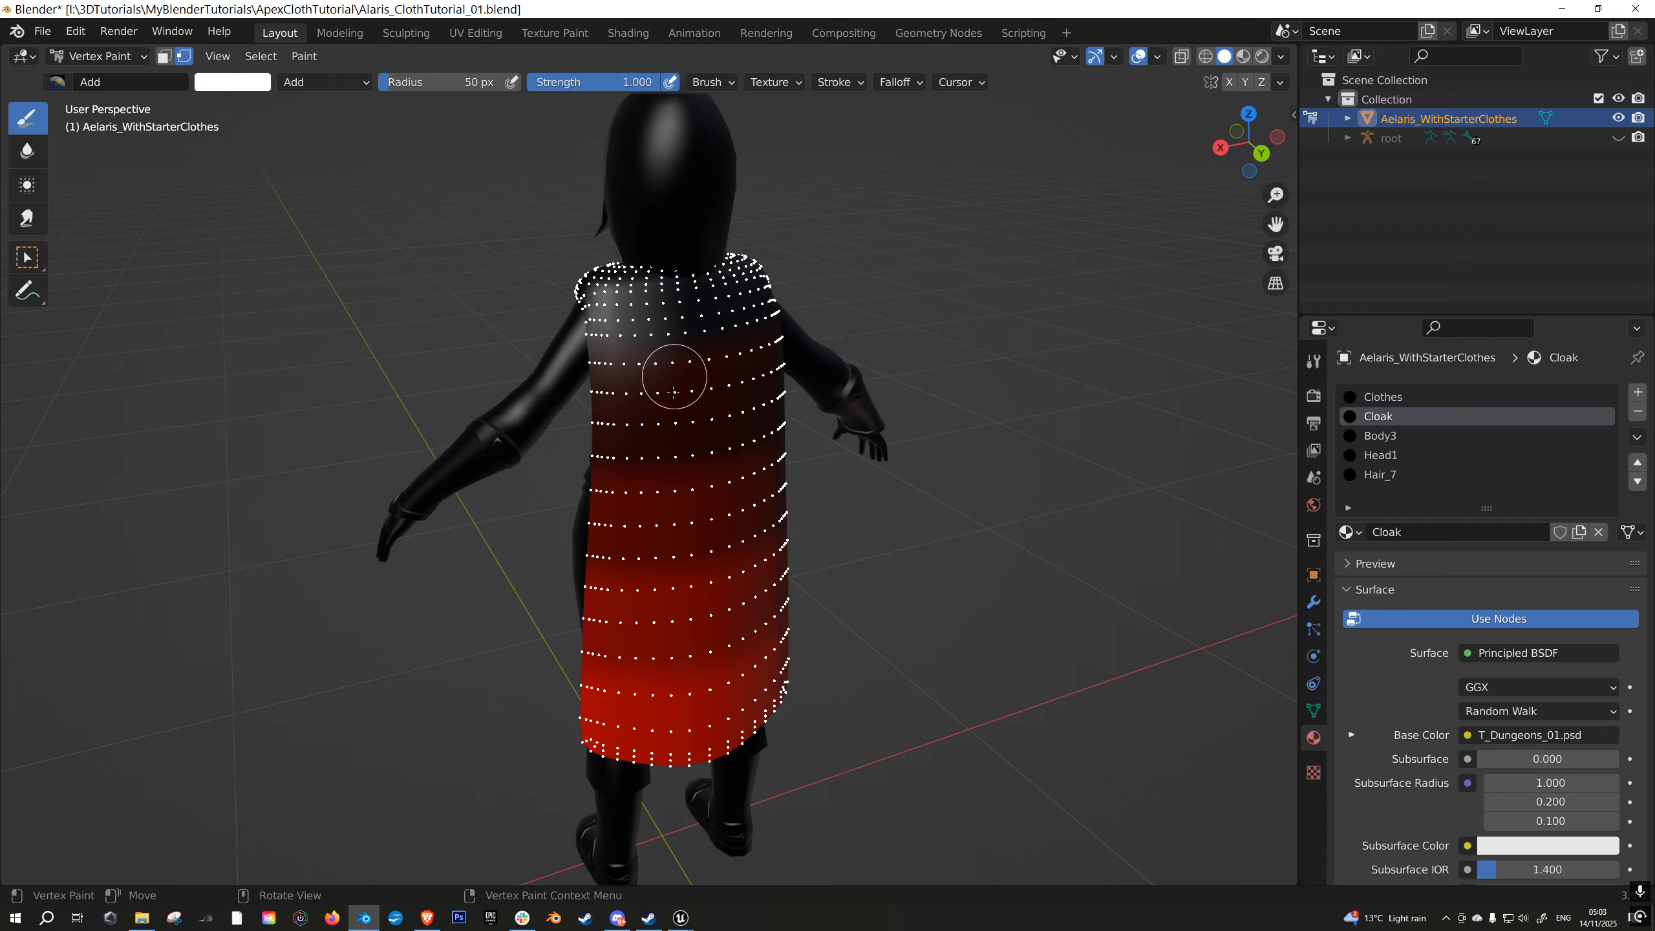
{"action": "left_click", "coordinate": [304, 58]}
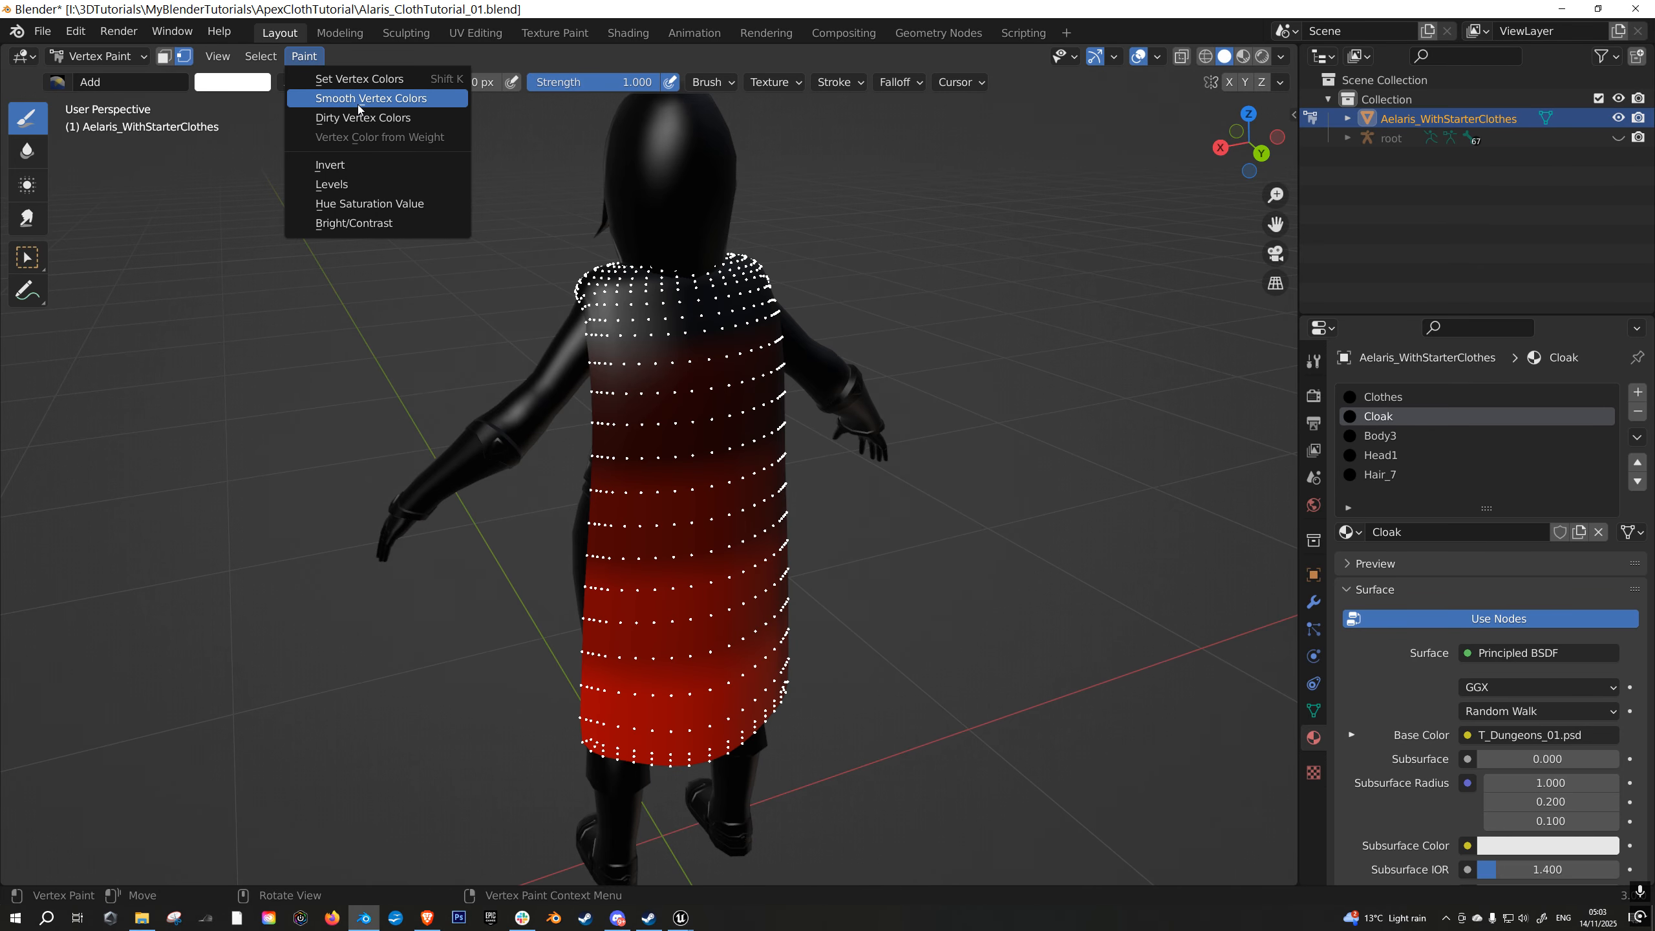
{"action": "left_click", "coordinate": [359, 101]}
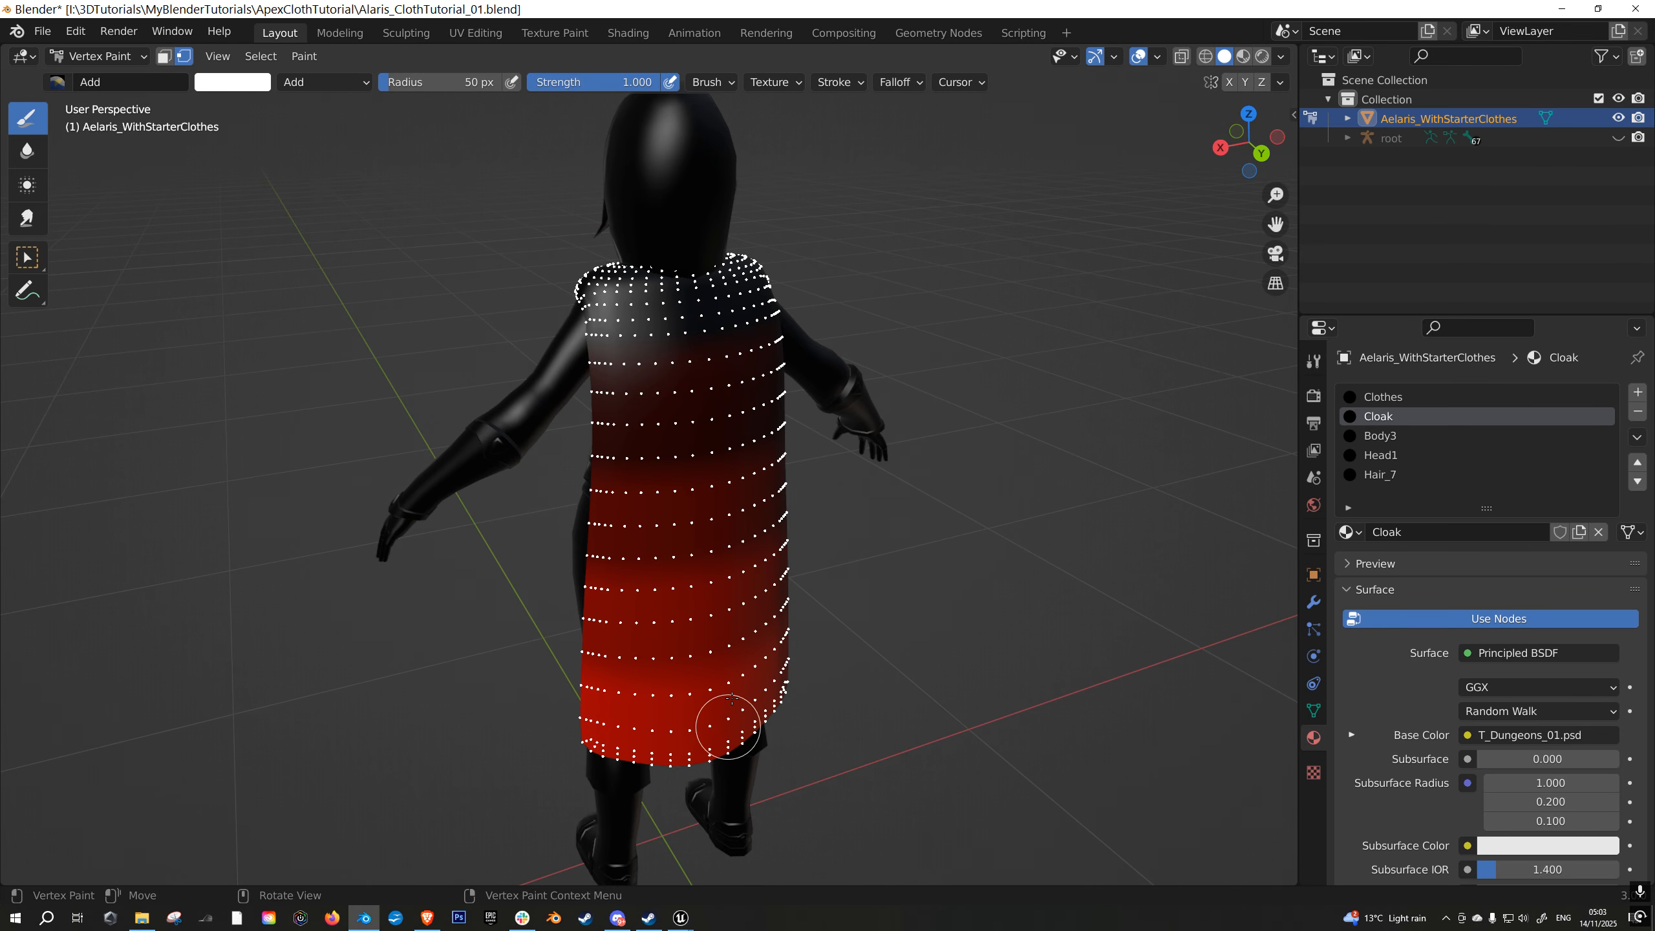
{"action": "middle_click_drag", "start_coordinate": [826, 565], "coordinate": [812, 546]}
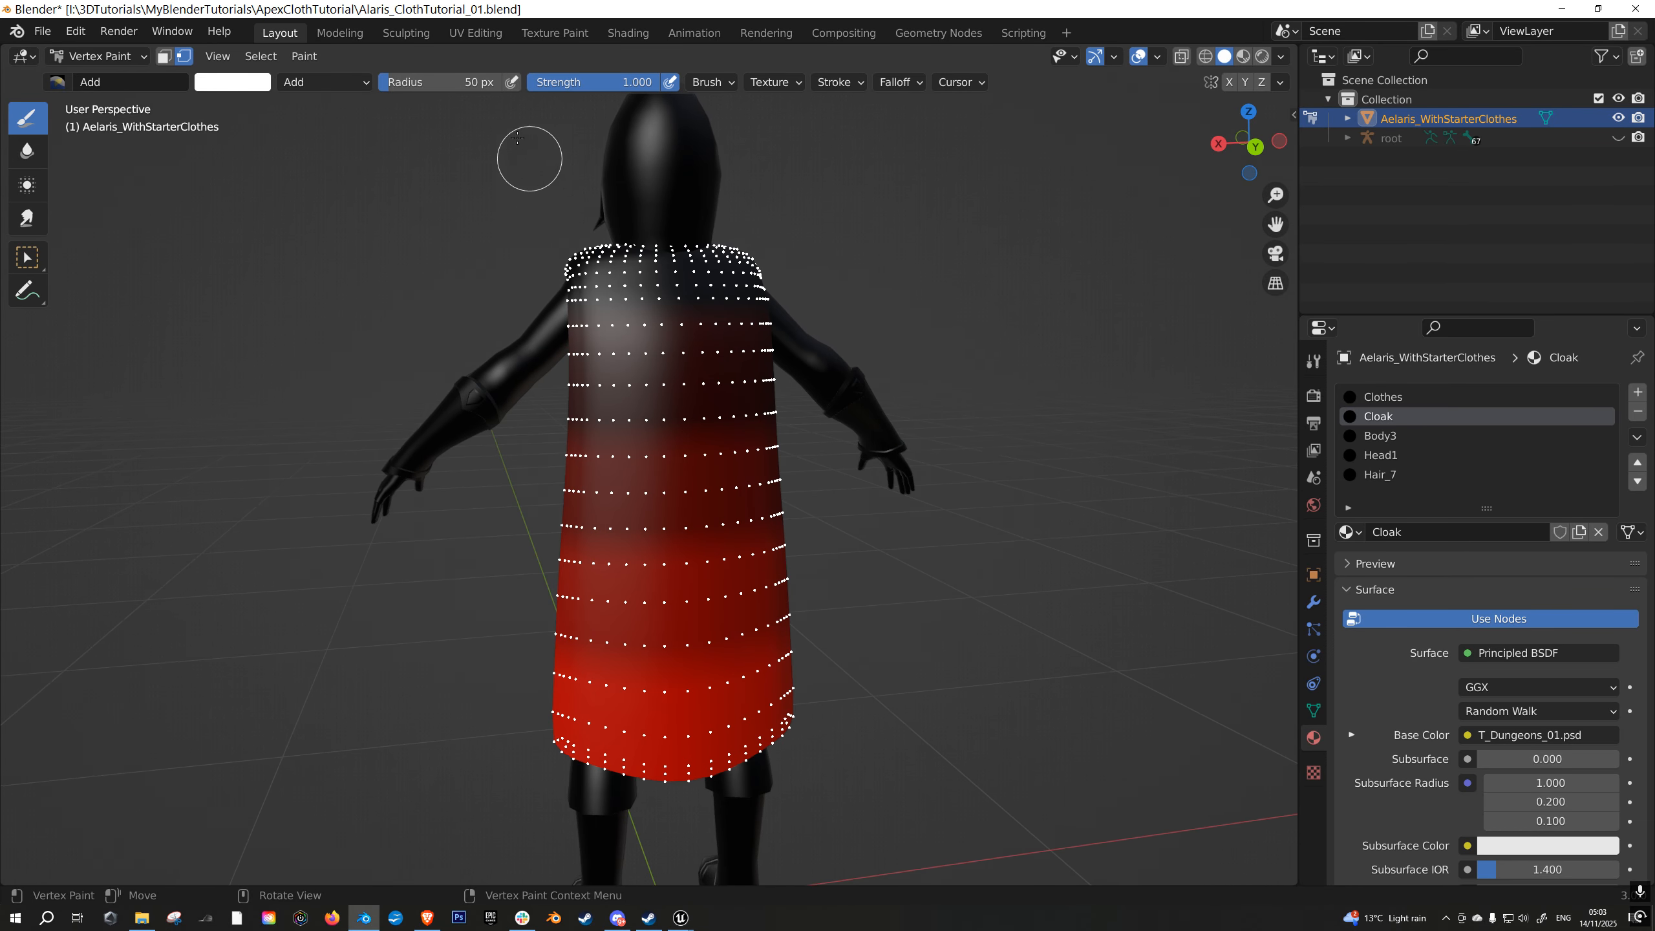
- Switch the vertex paint brush to the Mix brush
{"action": "left_click", "coordinate": [306, 58]}
{"action": "left_click", "coordinate": [60, 82]}
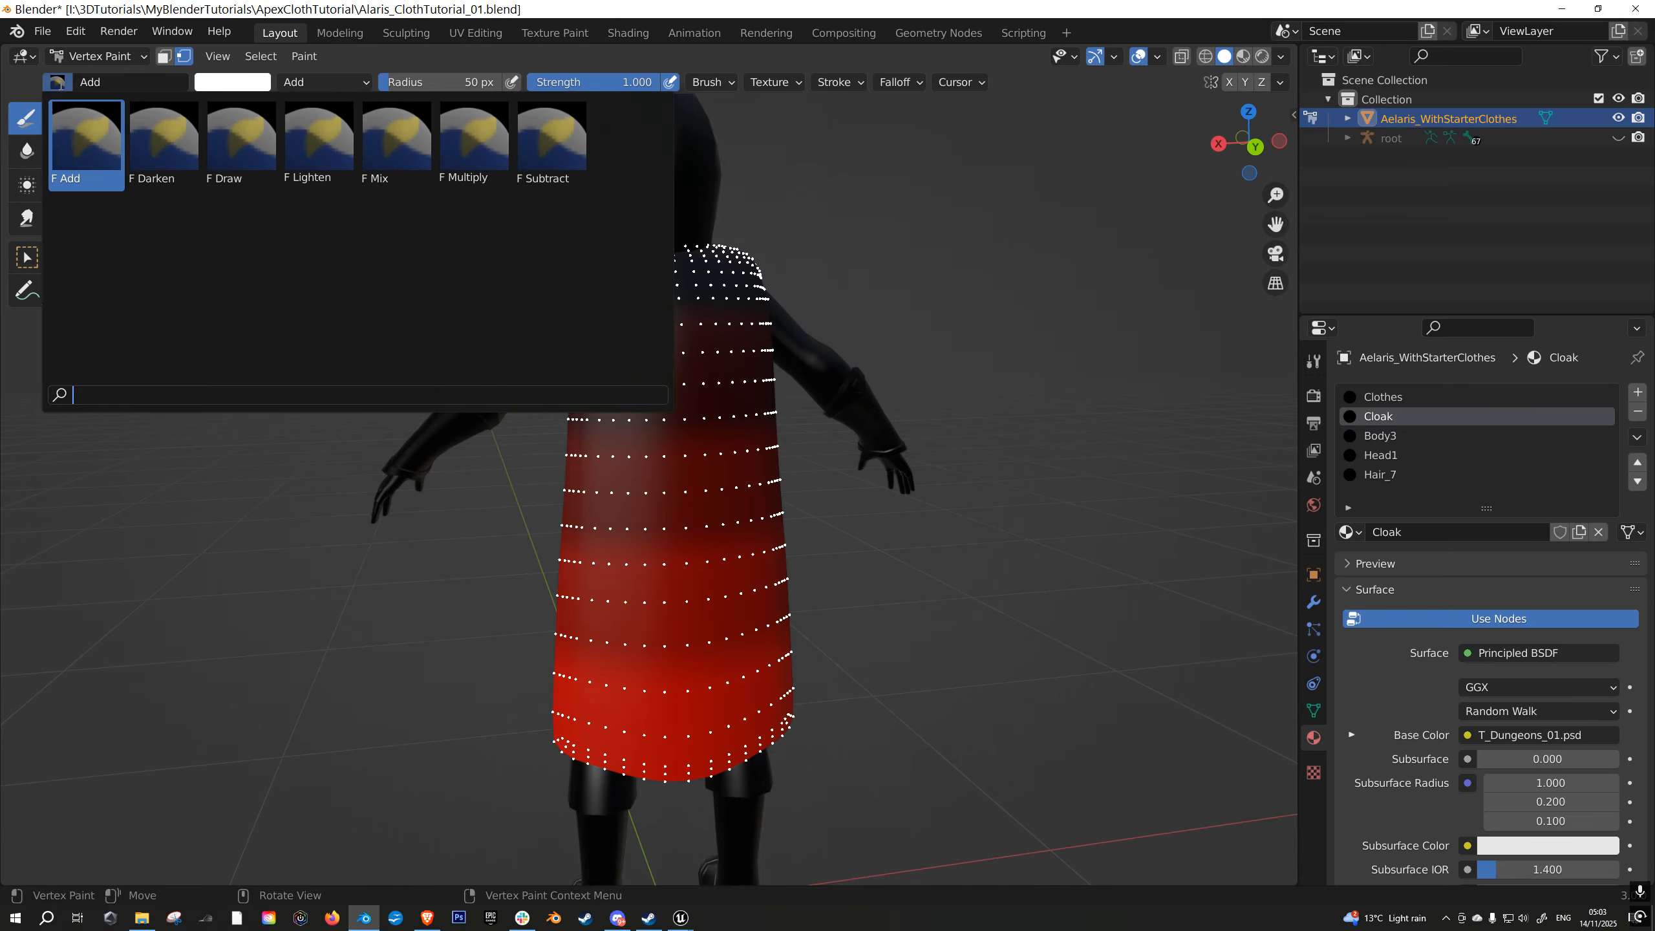
{"action": "left_click", "coordinate": [390, 140]}
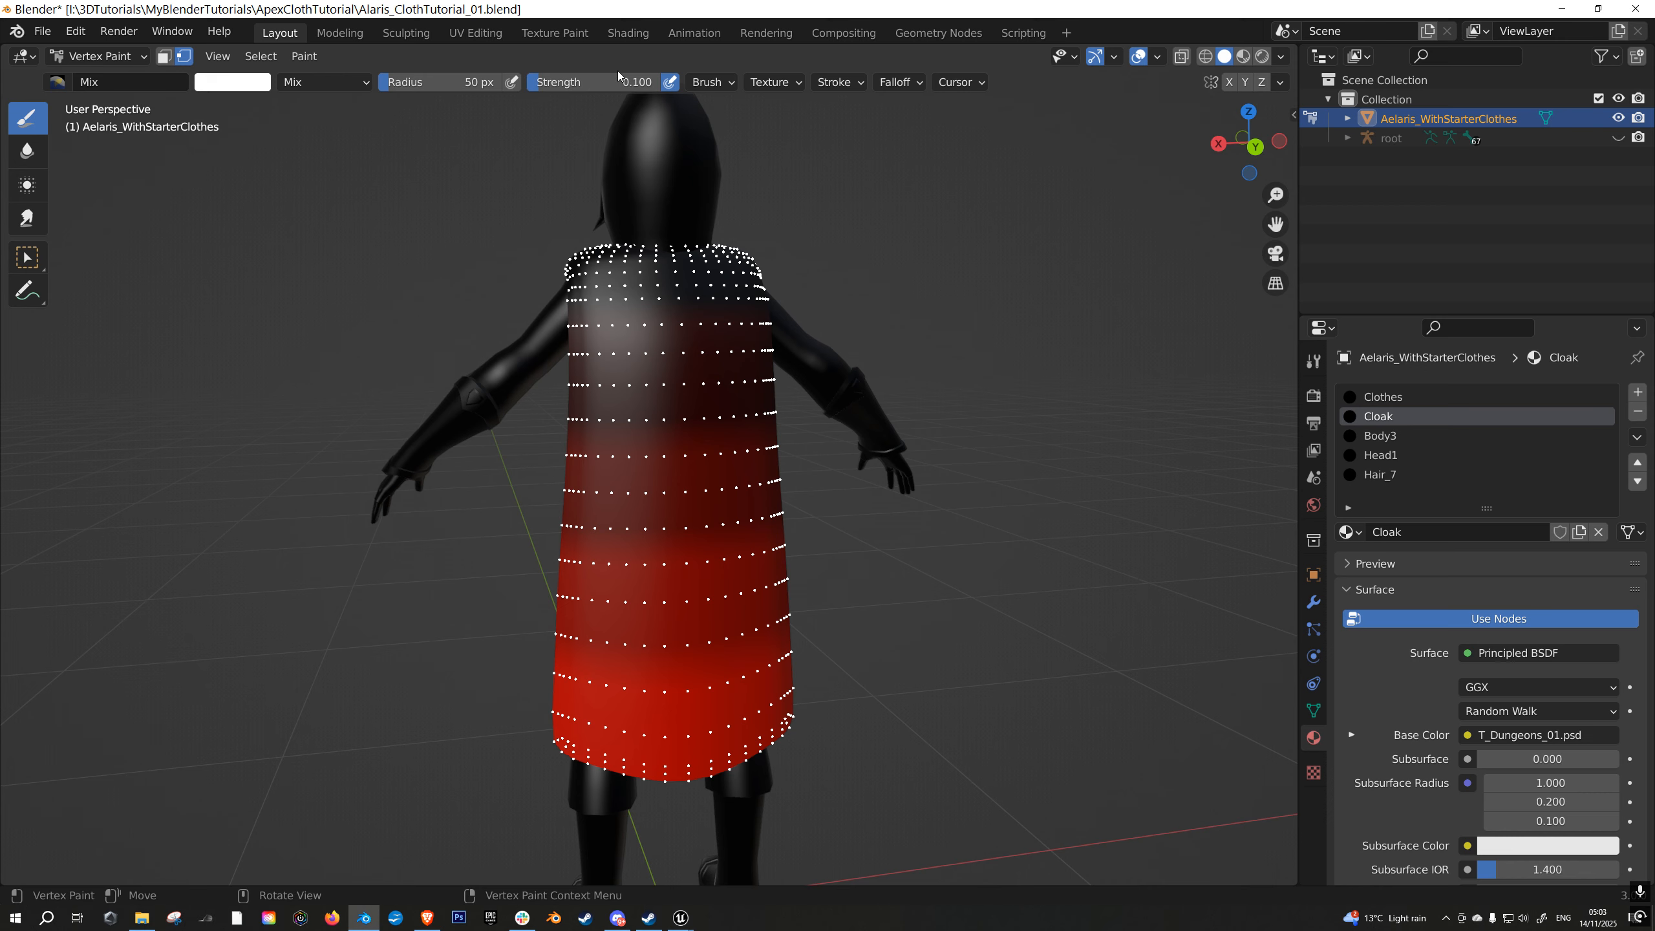
{"action": "left_click", "coordinate": [231, 83]}
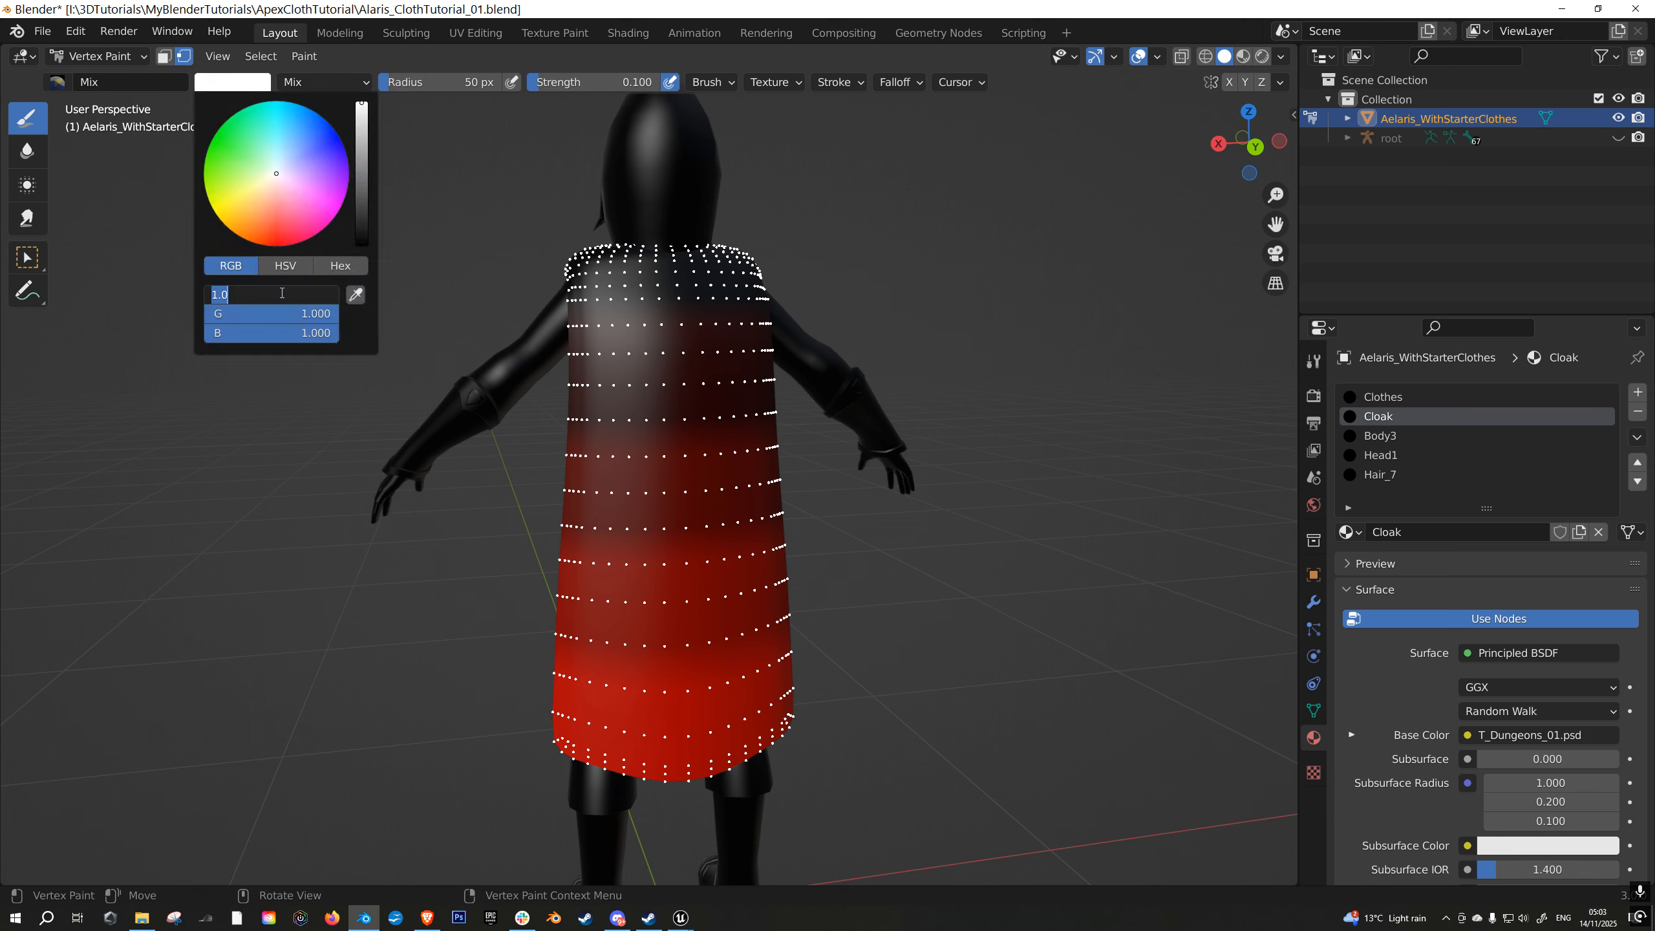
{"action": "left_click", "coordinate": [282, 293]}
{"action": "type", "text": ".5"}
{"action": "key", "text": "Return"}
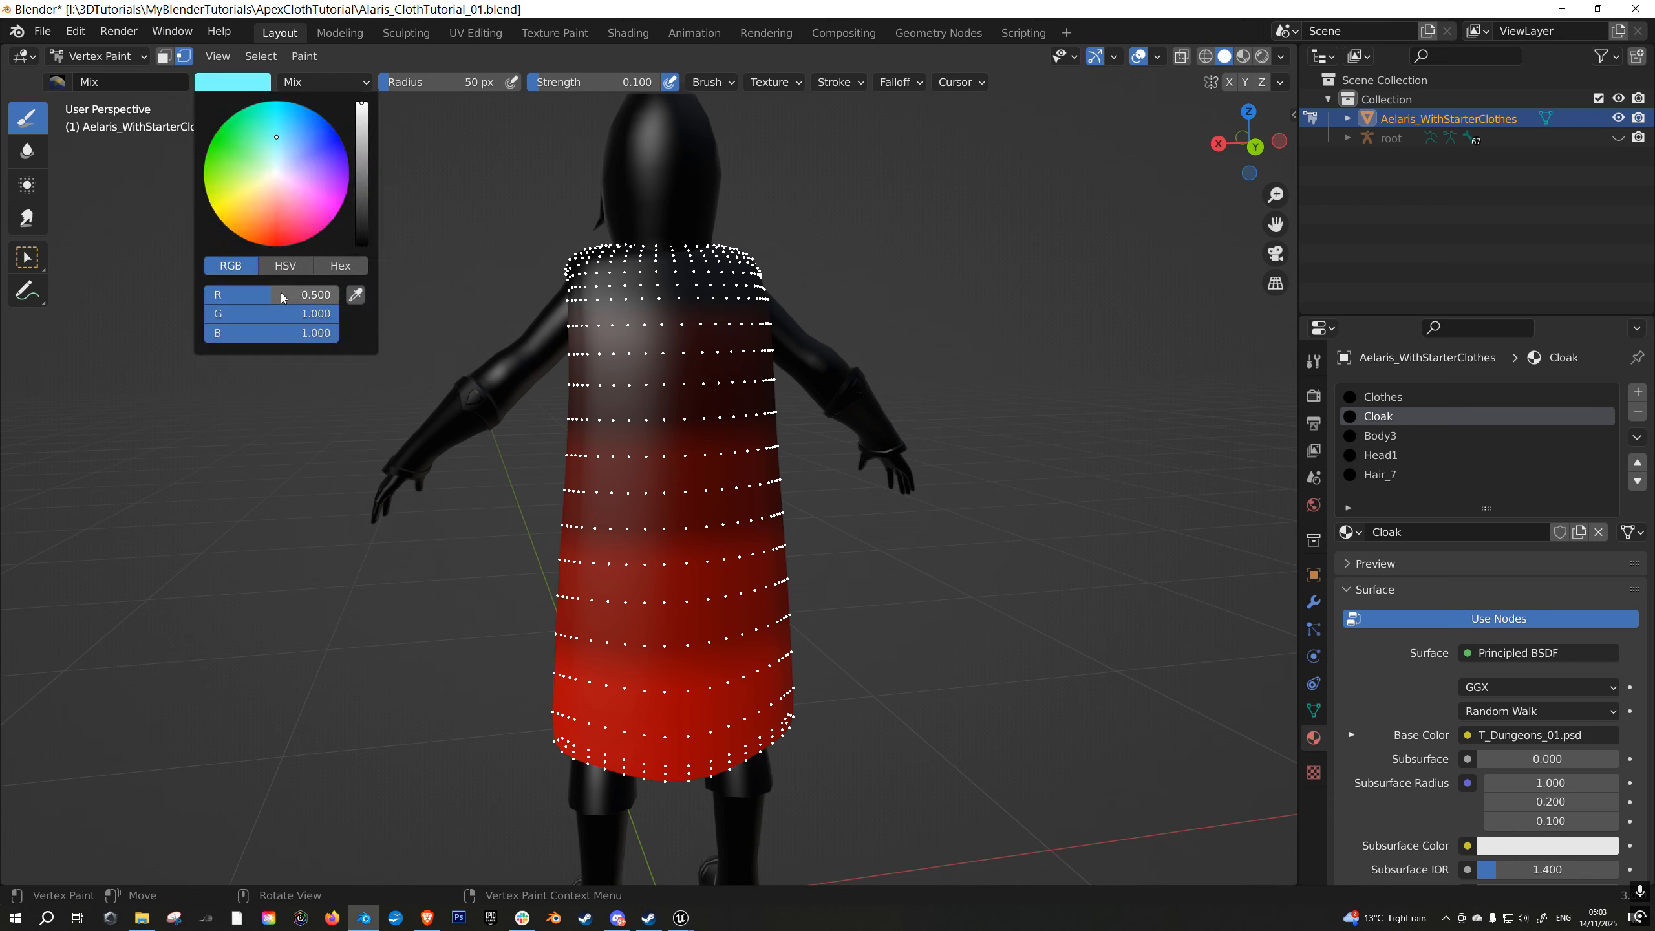
{"action": "left_click", "coordinate": [271, 299]}
{"action": "type", "text": "1"}
{"action": "key", "text": "Return"}
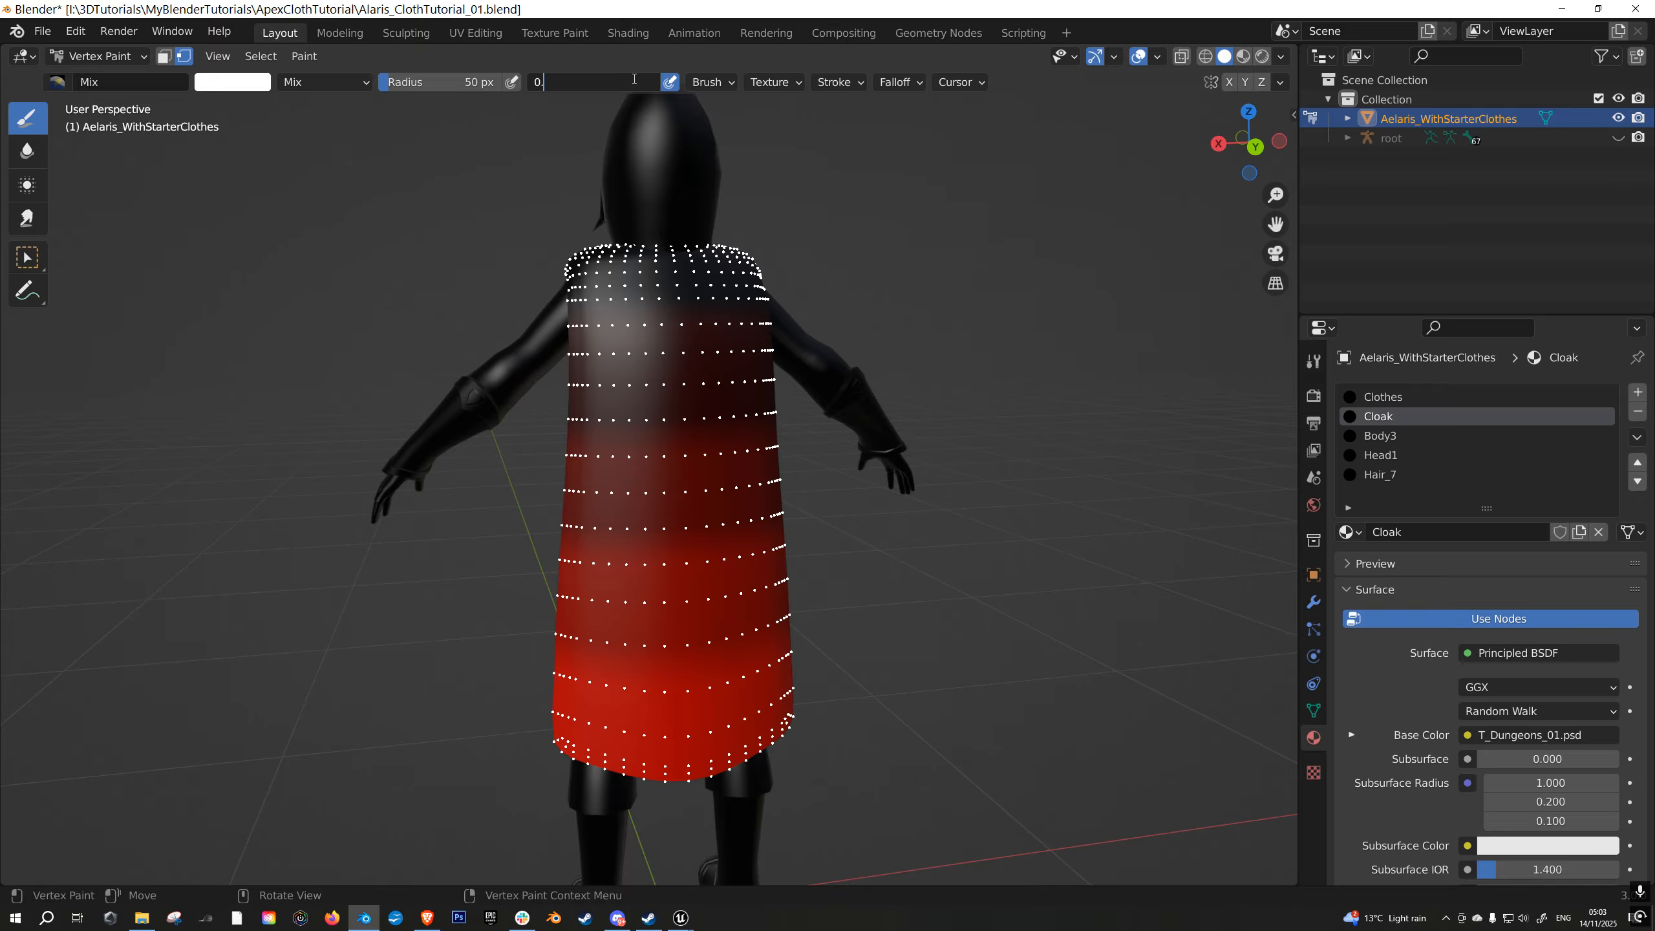
- Set the Mix brush's strength to 0.02 and its radius to 100 px
{"action": "left_click", "coordinate": [635, 79]}
{"action": "type", "text": "0.02"}
{"action": "key", "text": "Return"}
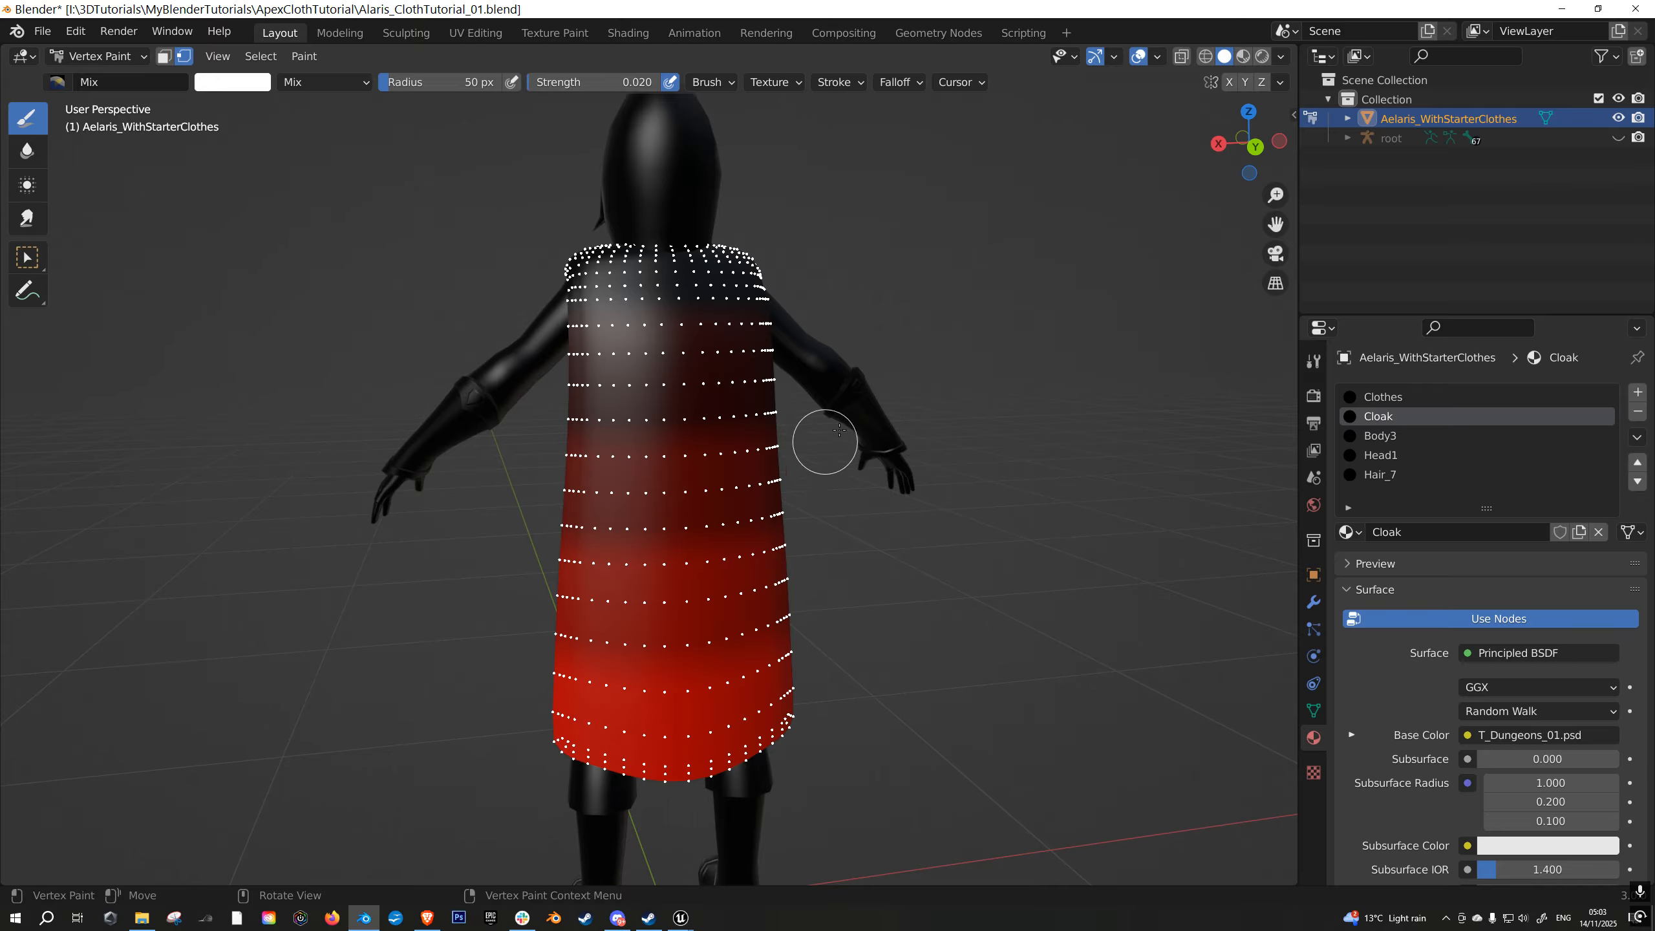
{"action": "scroll", "coordinate": [815, 528], "scroll_direction": "up", "scroll_amount": 1}
{"action": "left_click", "coordinate": [465, 79]}
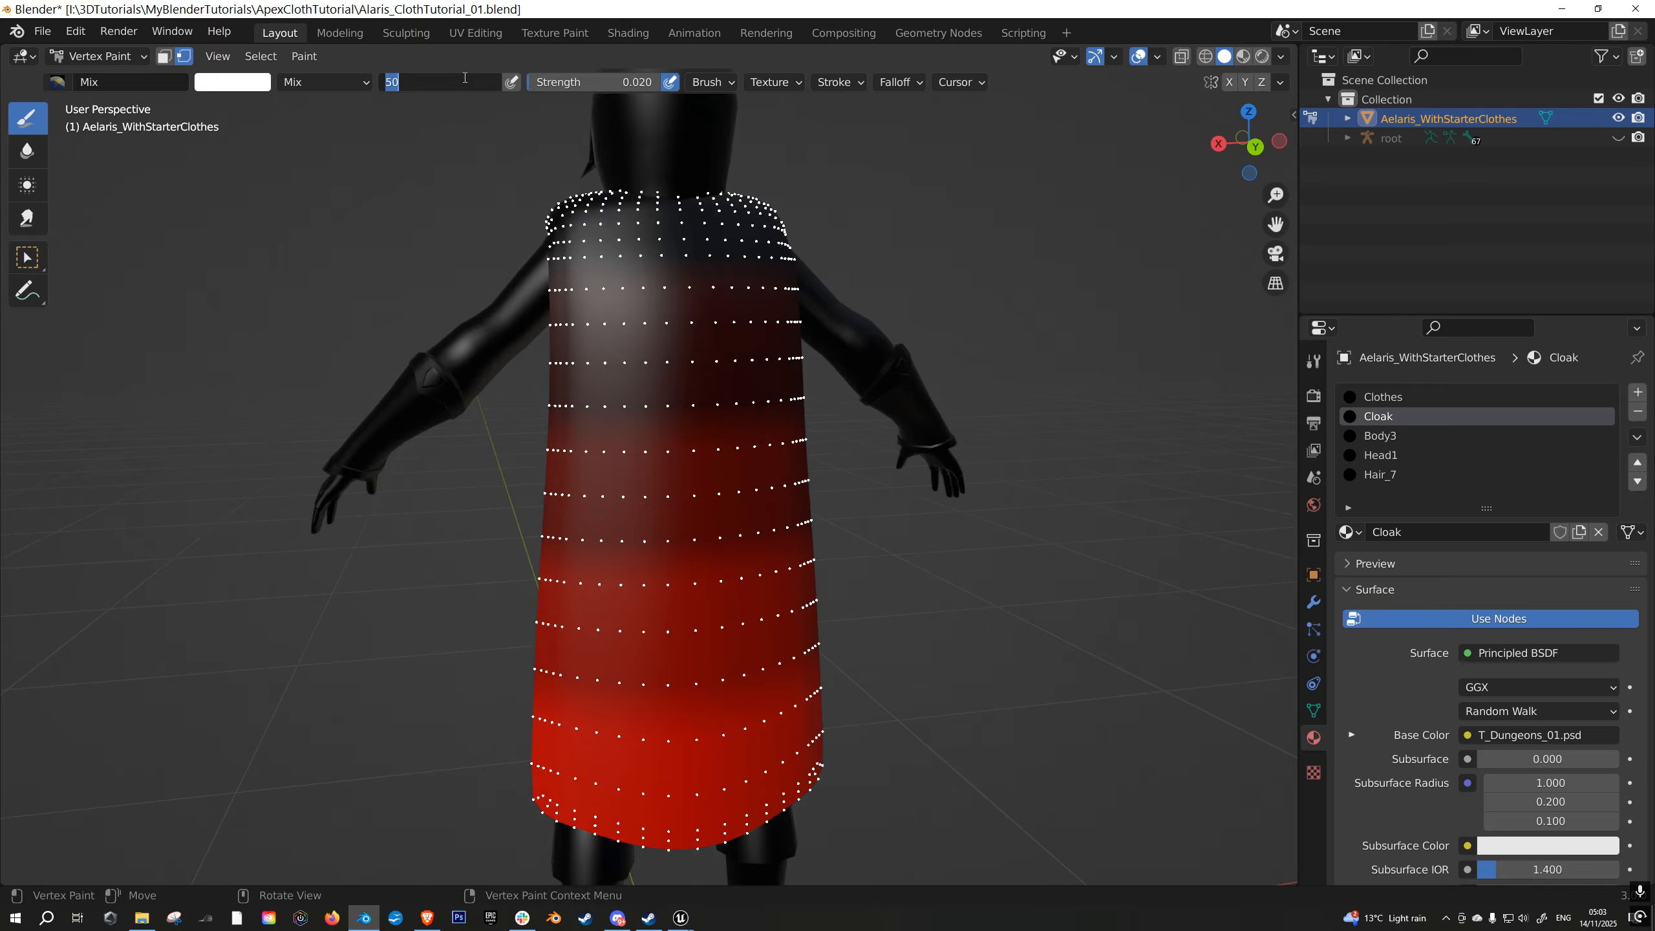
{"action": "type", "text": "100"}
{"action": "key", "text": "Return"}
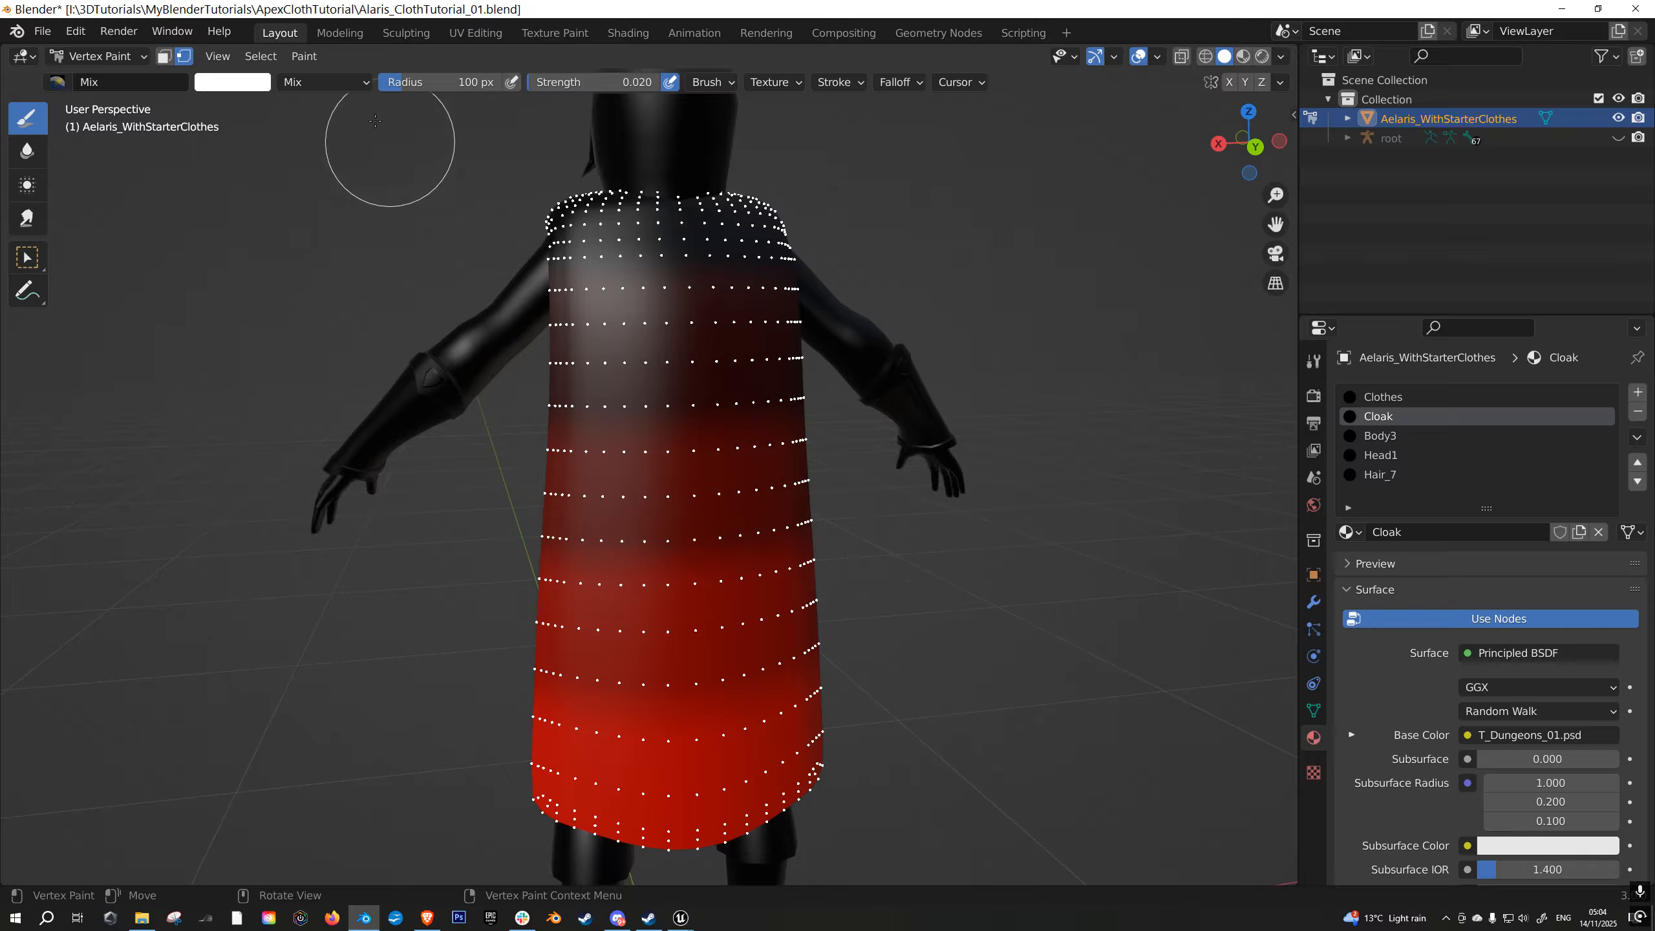
- Make the paint colour pure red by setting its green and blue values to 0
{"action": "left_click", "coordinate": [262, 91]}
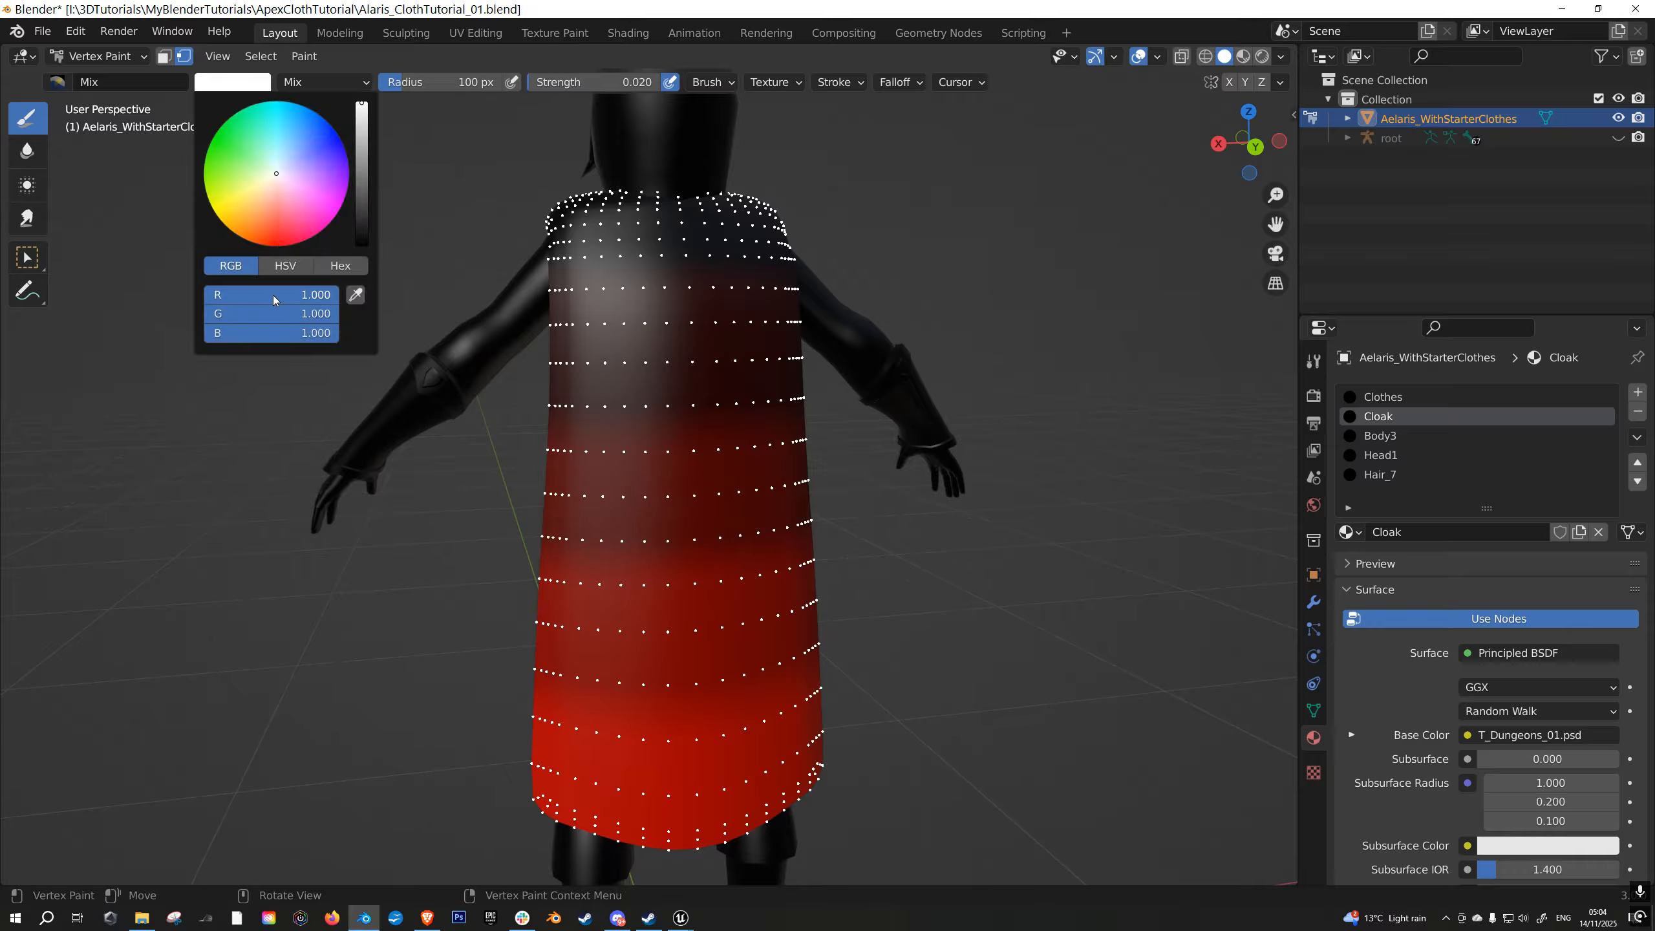
{"action": "type", "text": "0"}
{"action": "key", "text": "Return"}
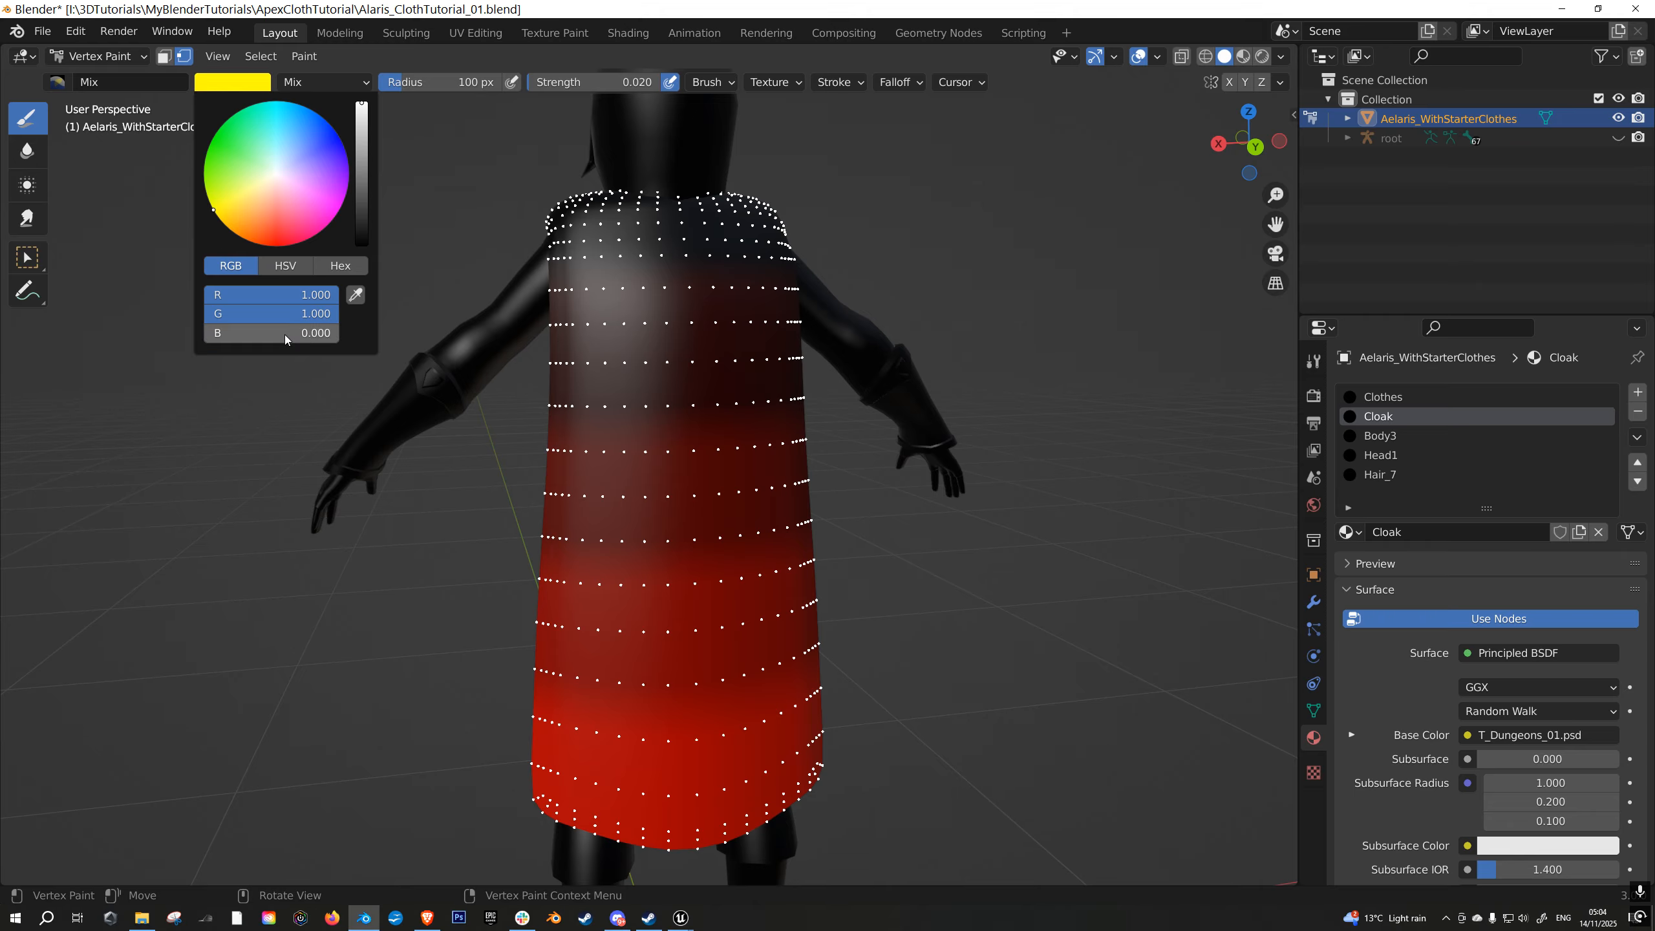
{"action": "left_click", "coordinate": [287, 315]}
{"action": "type", "text": "0"}
{"action": "key", "text": "Return"}
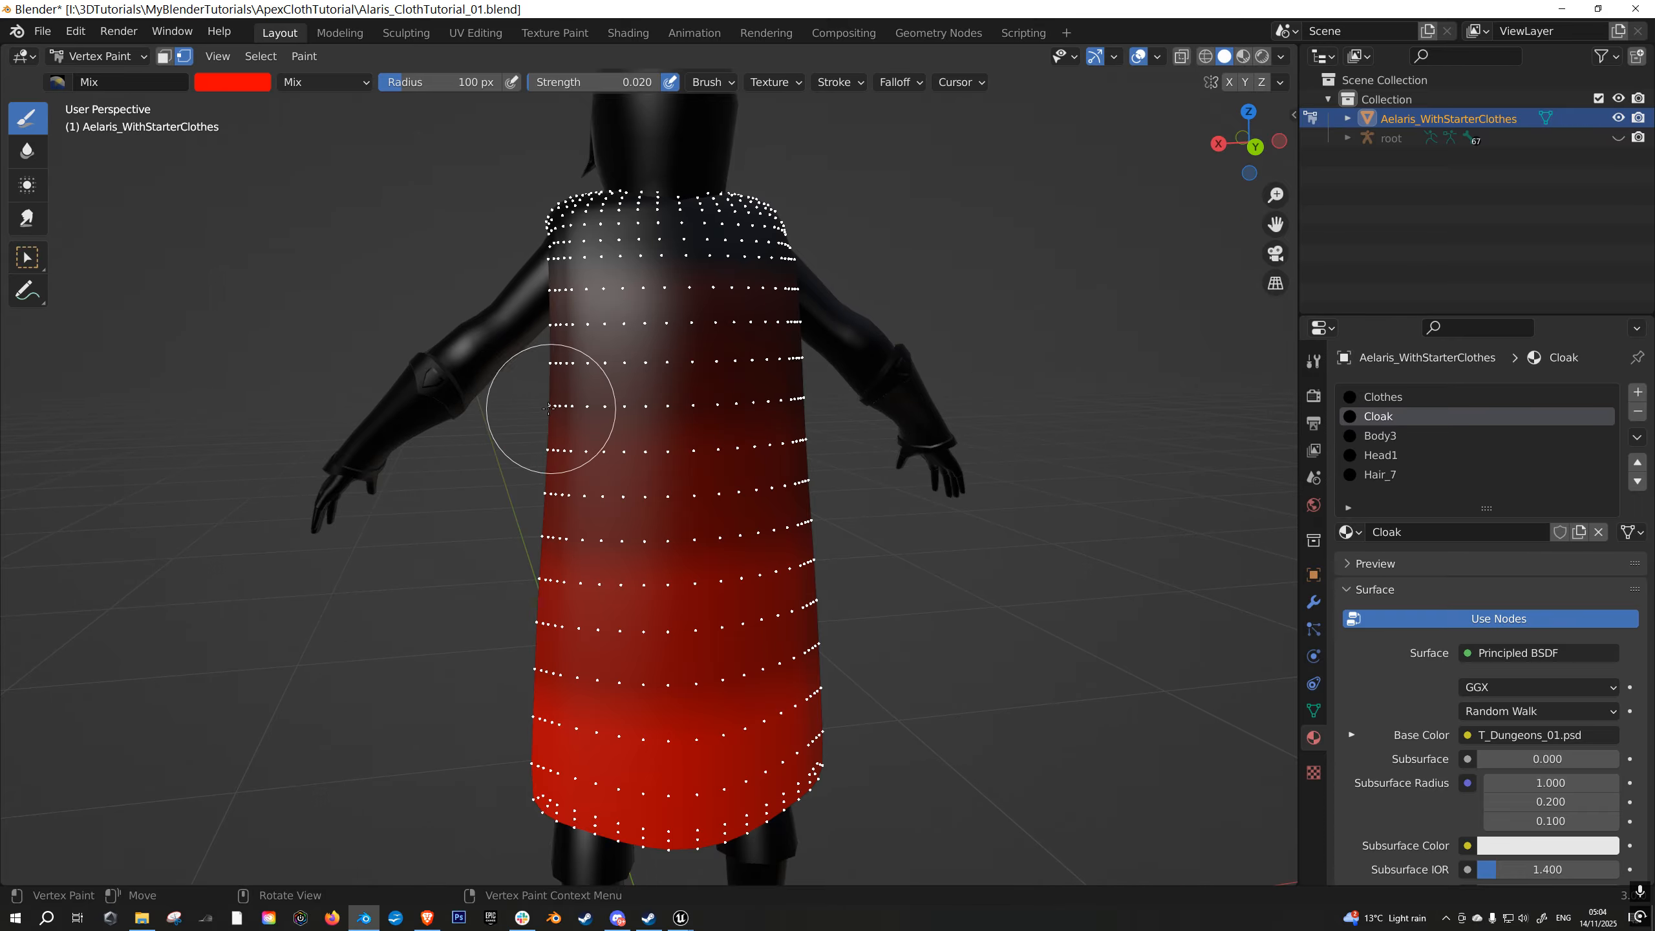
{"action": "middle_click_drag", "start_coordinate": [720, 653], "coordinate": [715, 605]}
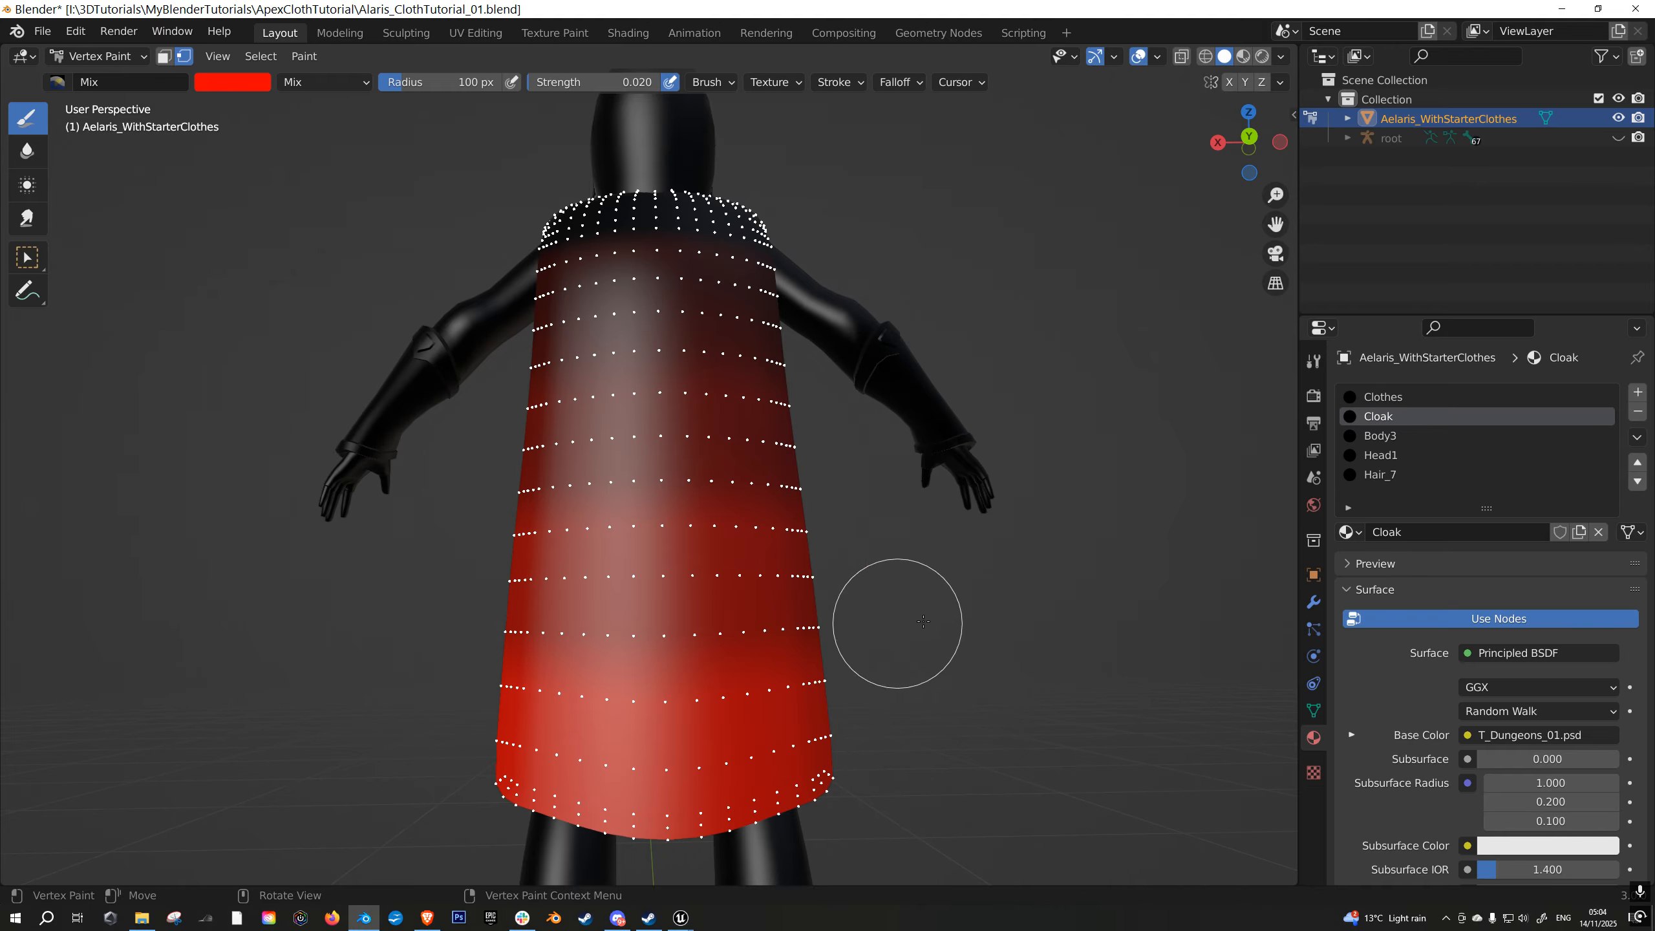
{"action": "mouse_move", "coordinate": [756, 402]}
{"action": "middle_mouse_down"}
{"action": "mouse_move", "coordinate": [619, 417]}
{"action": "mouse_move", "coordinate": [548, 565]}
{"action": "middle_mouse_up"}
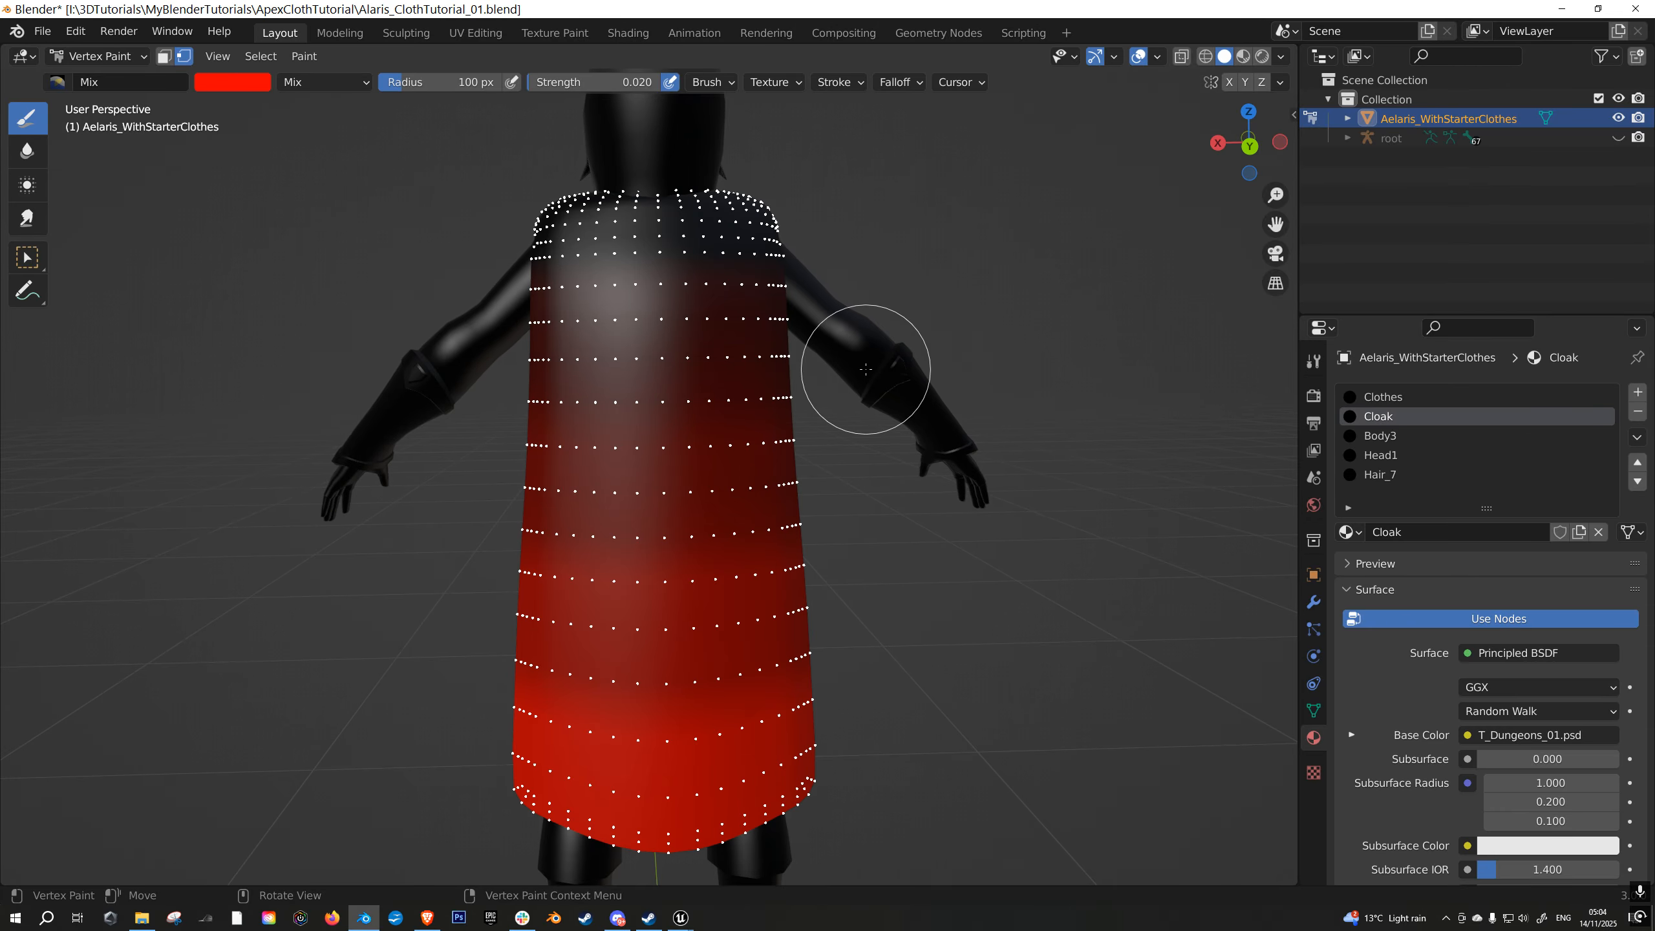
{"action": "middle_click_drag", "start_coordinate": [896, 605], "coordinate": [949, 638]}
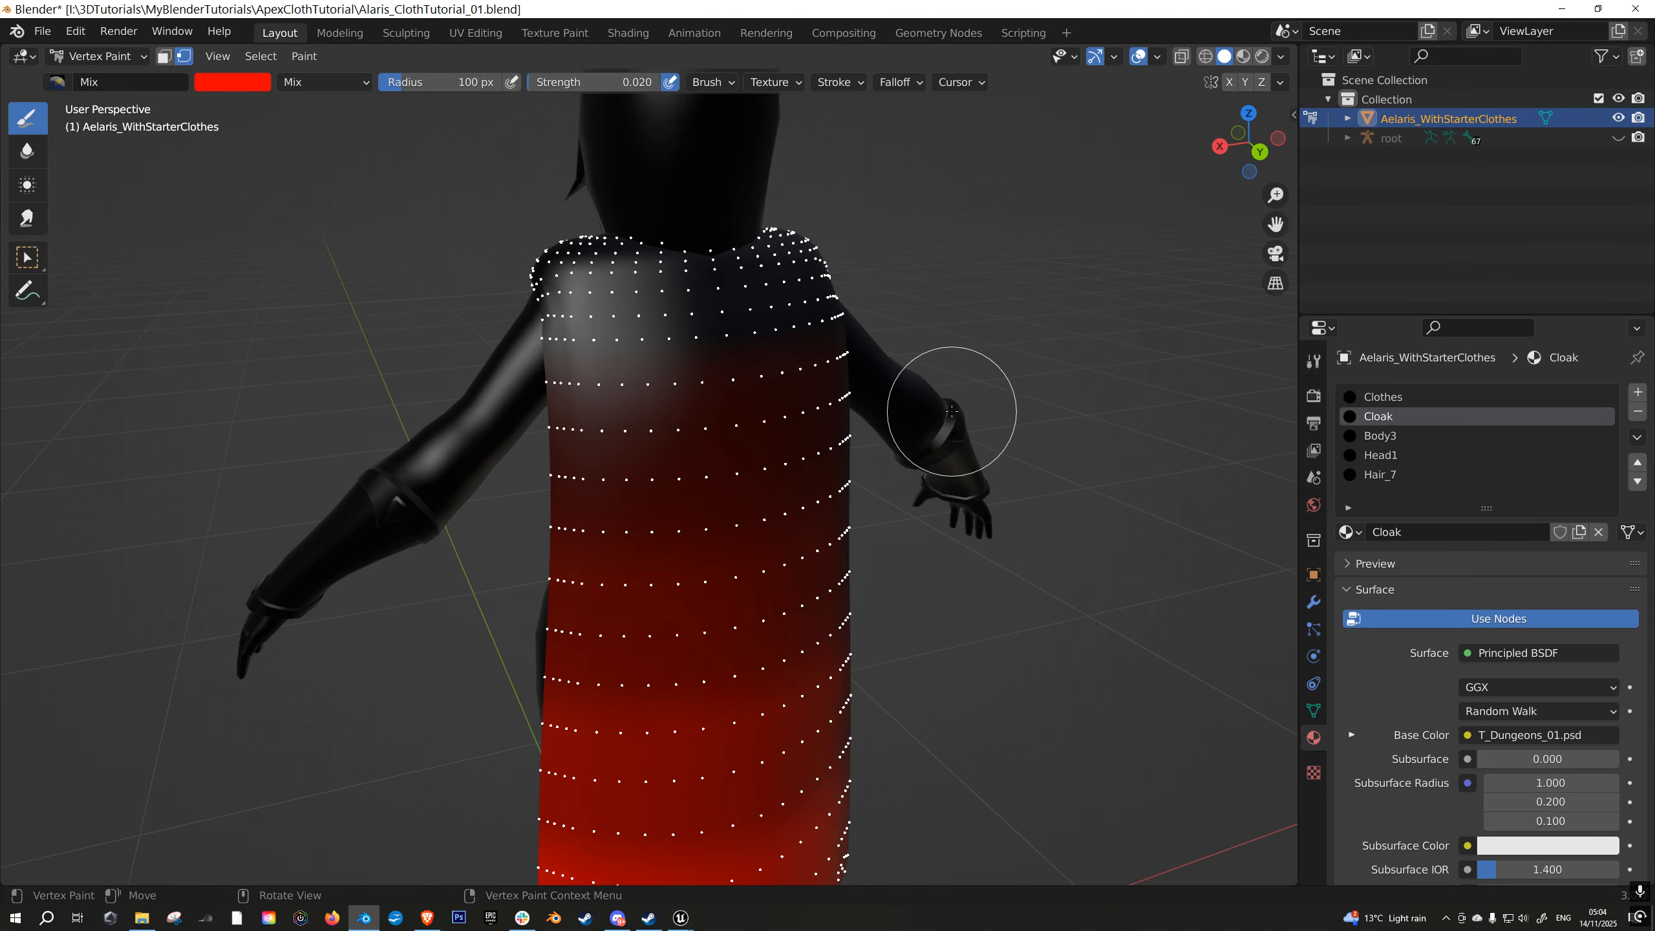
- In Edit Mode, deselect the cloak's collar and shoulder faces through the wireframe in the orthographic back view
{"action": "key", "text": "Tab"}
{"action": "key", "text": "KP_3"}
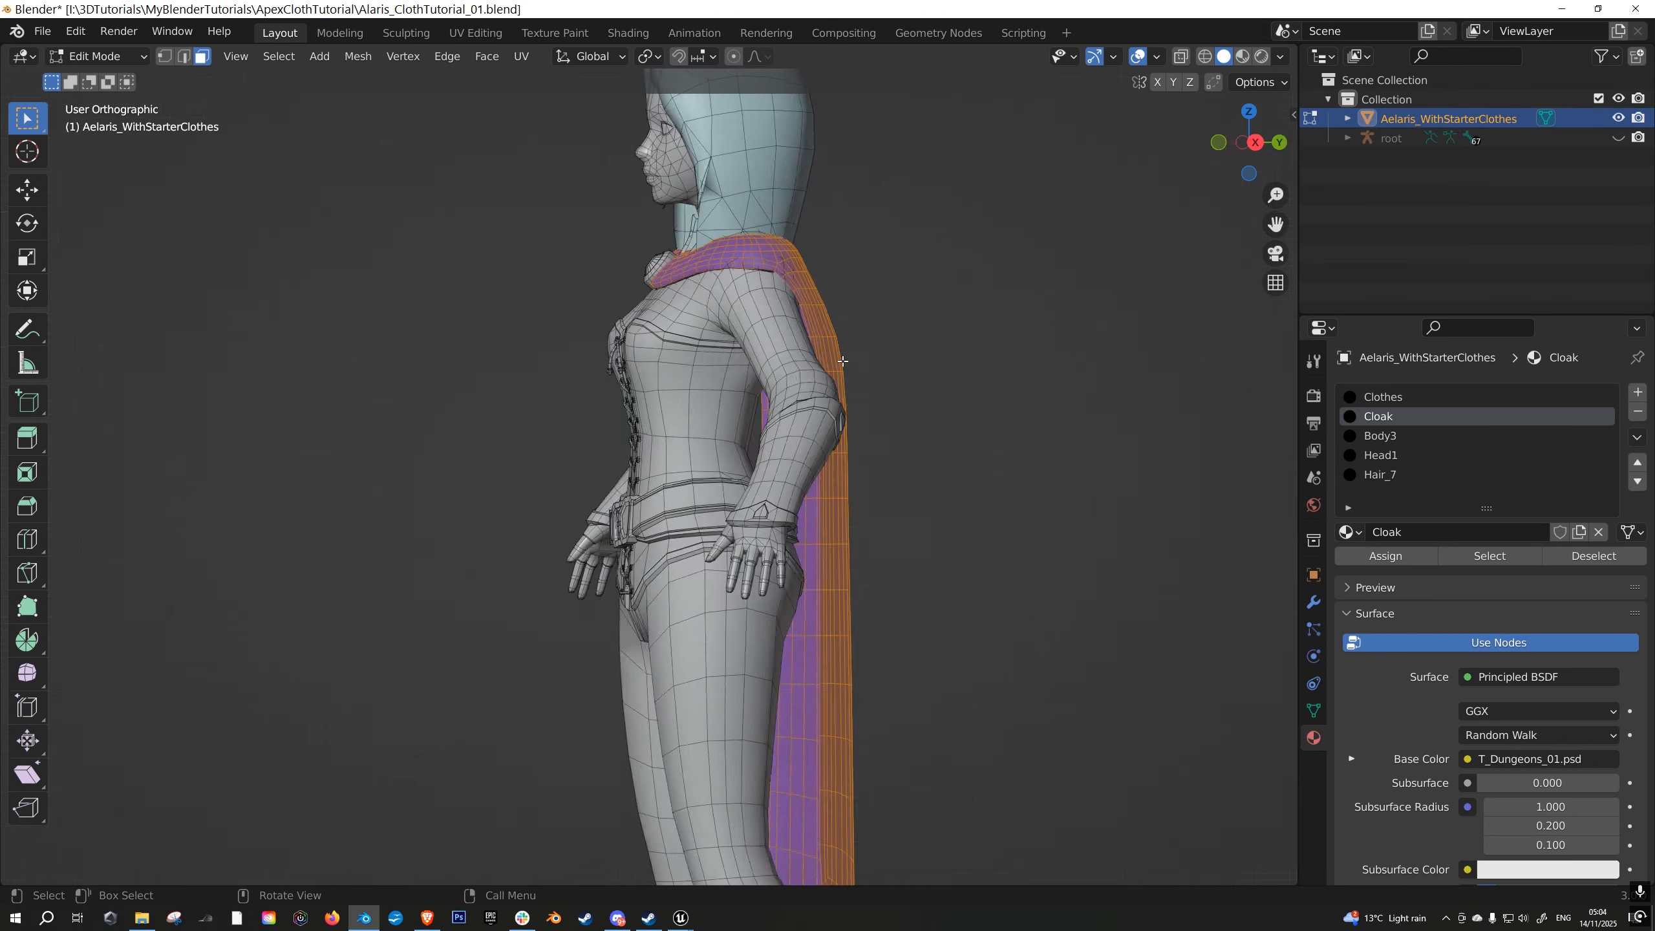
{"action": "key", "text": "ctrl+KP_3"}
{"action": "key", "text": "ctrl+KP_1"}
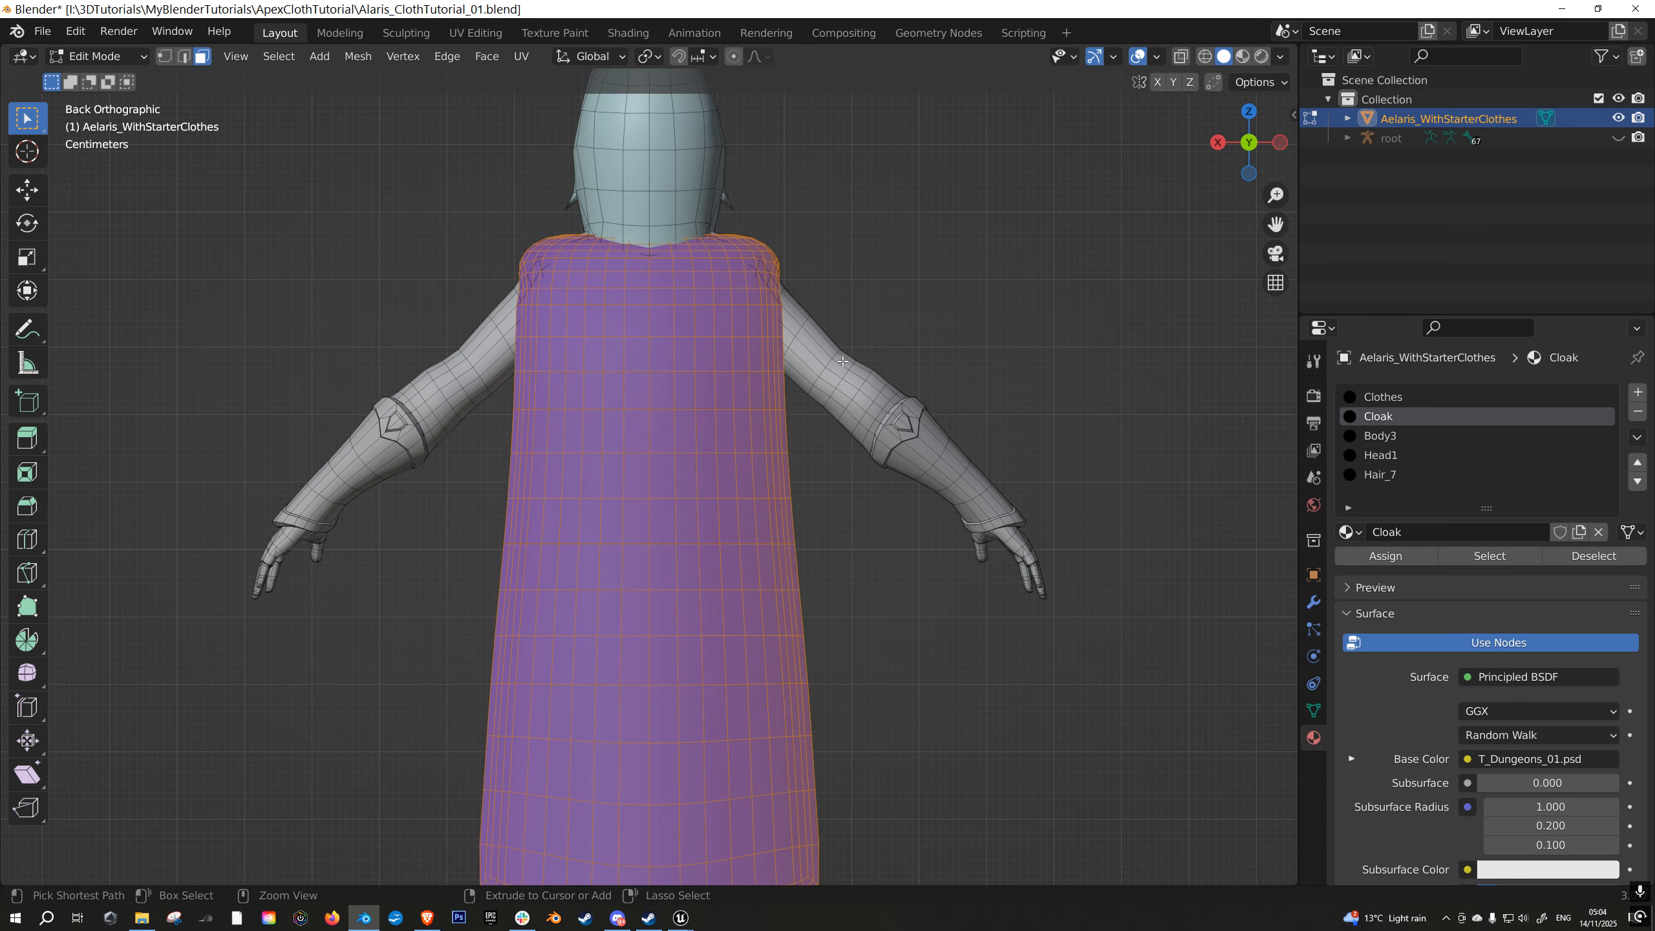
{"action": "scroll", "coordinate": [809, 231], "scroll_direction": "up", "scroll_amount": 3}
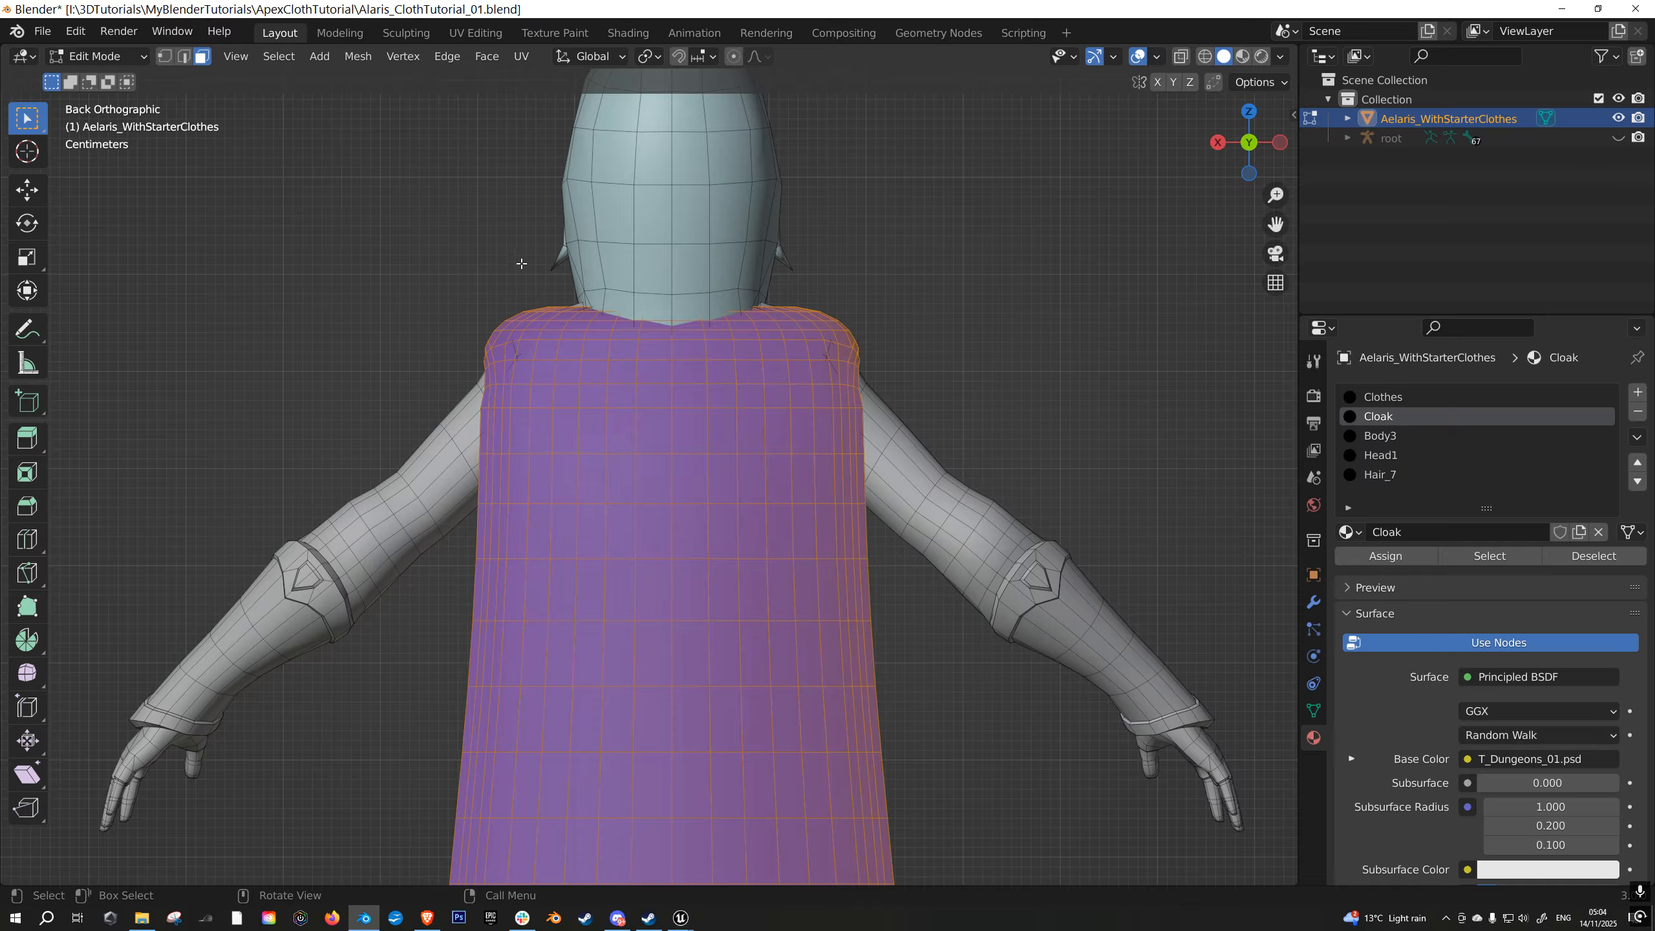
{"action": "scroll", "coordinate": [728, 433], "scroll_direction": "down", "scroll_amount": 6}
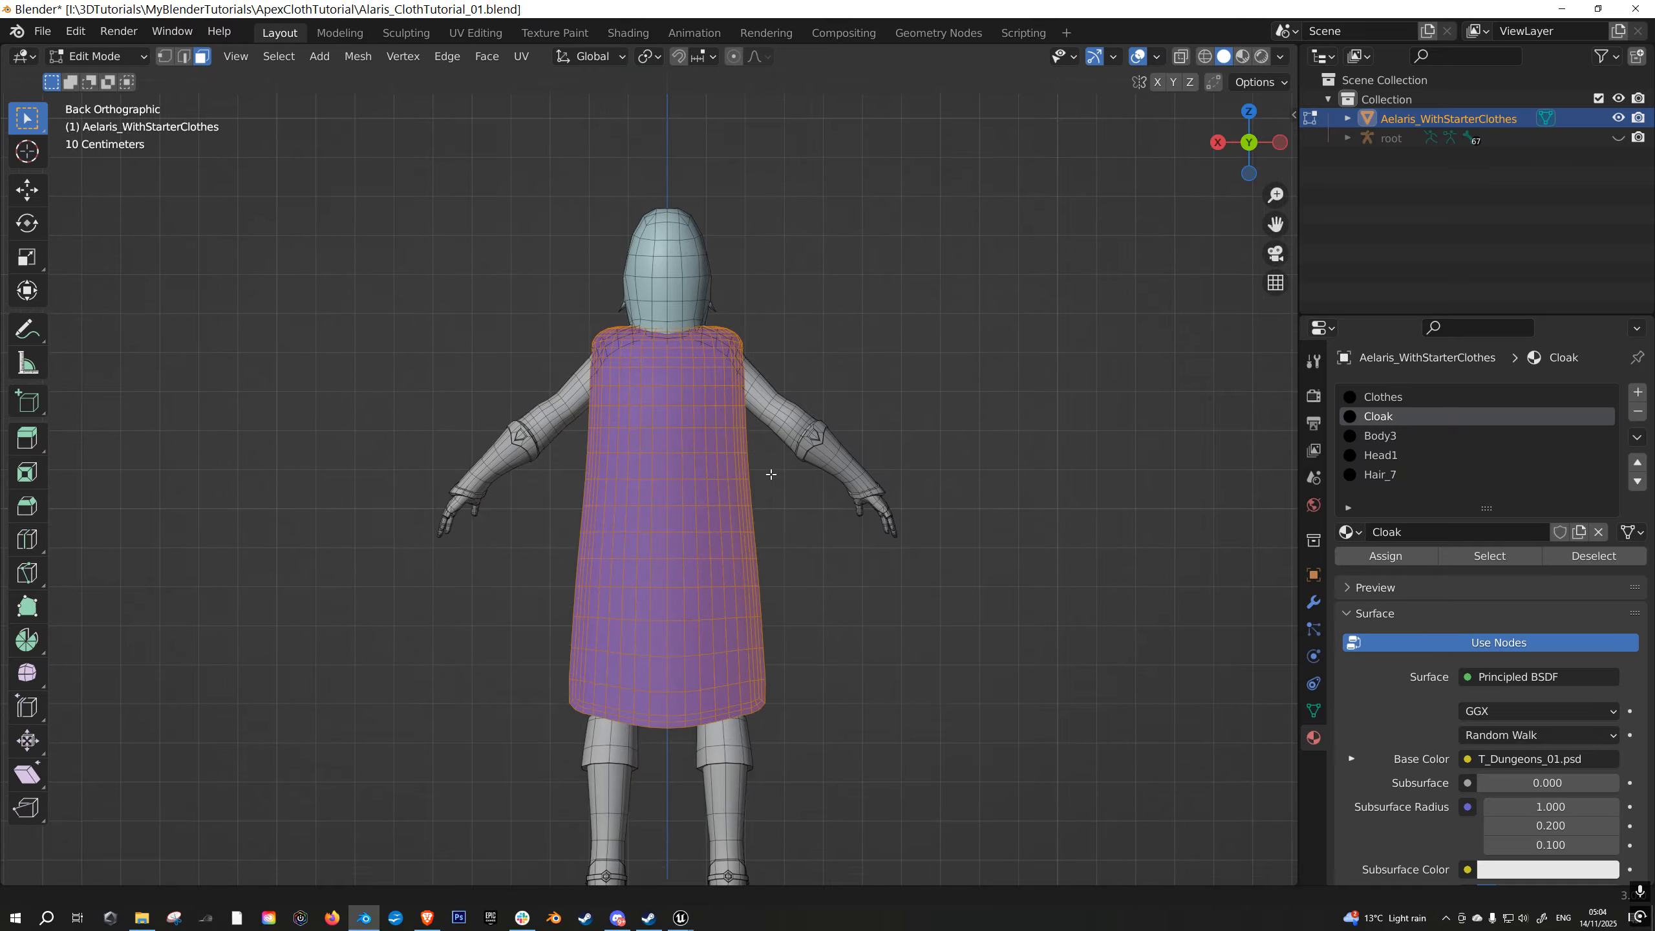
{"action": "scroll", "coordinate": [769, 507], "scroll_direction": "up", "scroll_amount": 3}
{"action": "scroll", "coordinate": [737, 401], "scroll_direction": "up", "scroll_amount": 4}
{"action": "key", "text": "z"}
{"action": "left_click", "coordinate": [569, 406]}
{"action": "left_click_drag", "start_coordinate": [430, 272], "coordinate": [1031, 476]}
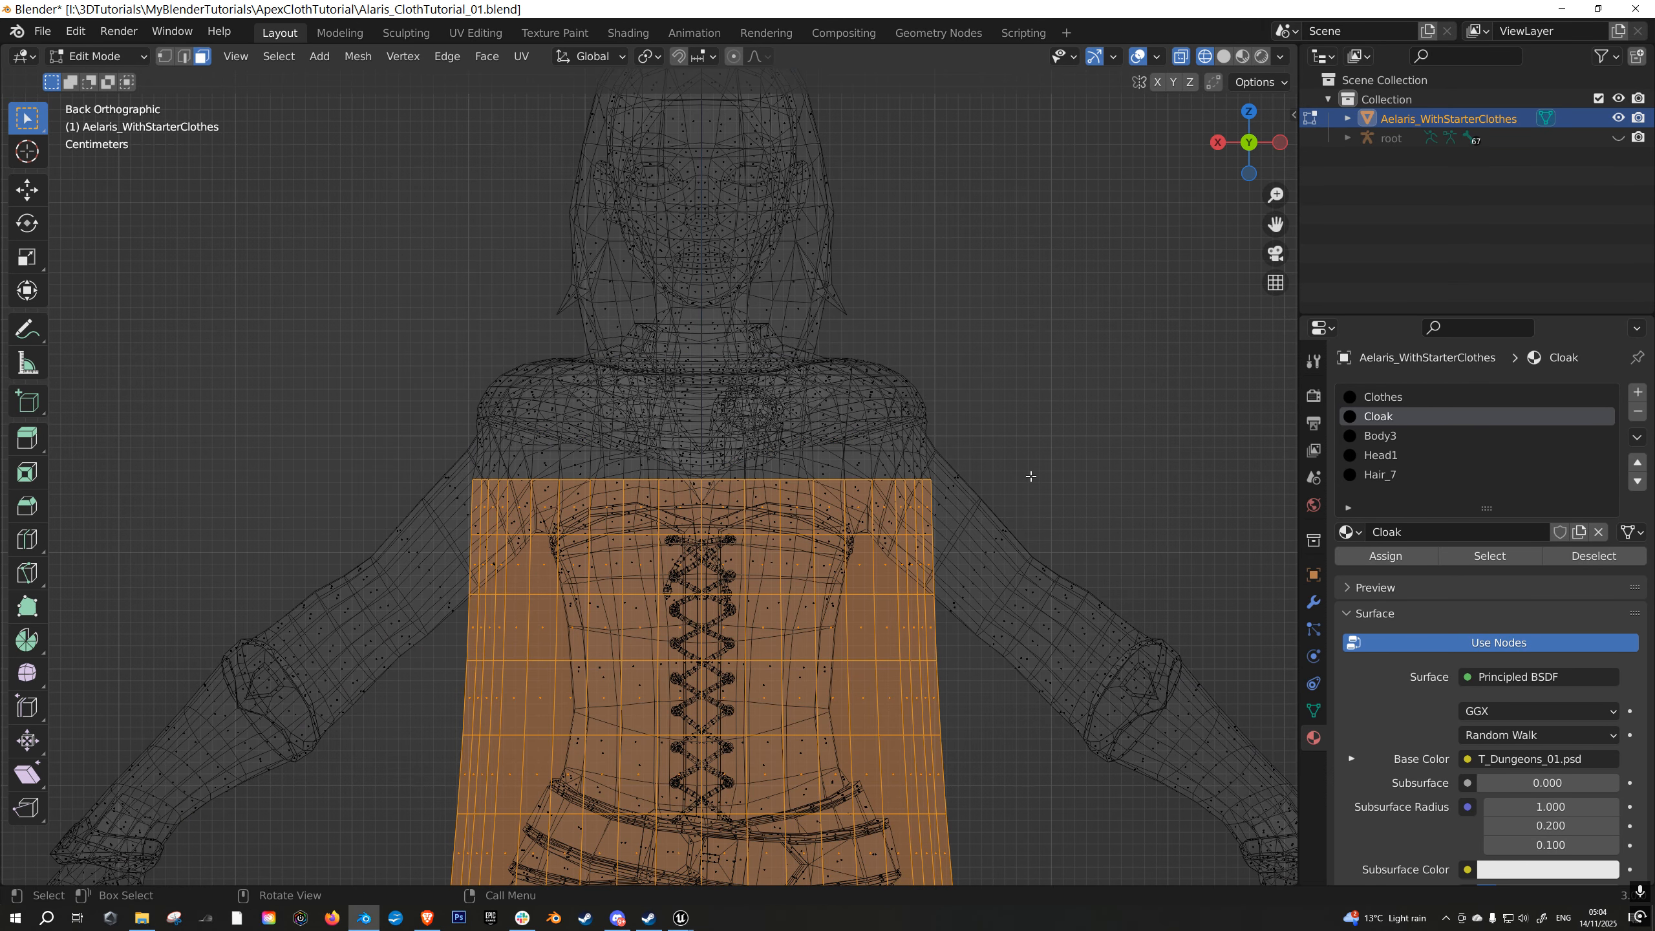
- Invert the face selection in solid shading so only the lower cloak is excluded, and return to Vertex Paint
{"action": "scroll", "coordinate": [925, 423], "scroll_direction": "down", "scroll_amount": 3}
{"action": "key", "text": "z"}
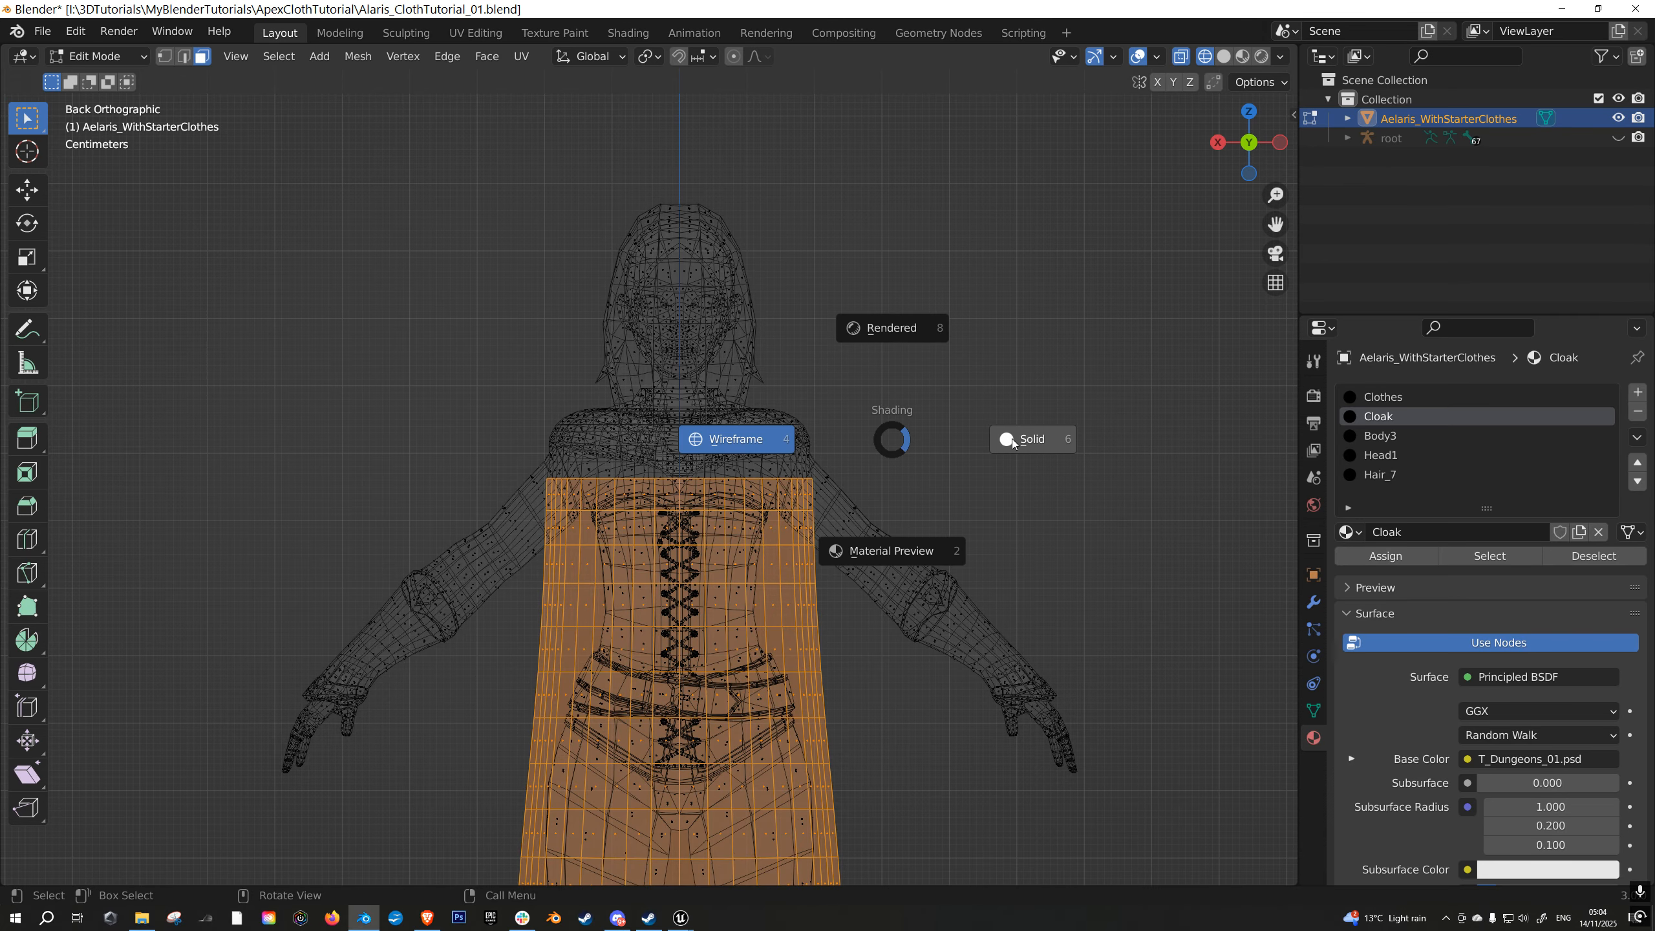
{"action": "left_click", "coordinate": [1016, 443]}
{"action": "mouse_move", "coordinate": [986, 433]}
{"action": "middle_mouse_down"}
{"action": "mouse_move", "coordinate": [835, 459]}
{"action": "mouse_move", "coordinate": [832, 551]}
{"action": "mouse_move", "coordinate": [840, 260]}
{"action": "middle_mouse_up"}
{"action": "scroll", "coordinate": [841, 260], "scroll_direction": "down", "scroll_amount": 2}
{"action": "middle_click_drag", "start_coordinate": [843, 326], "coordinate": [878, 456]}
{"action": "key", "text": "ctrl+i"}
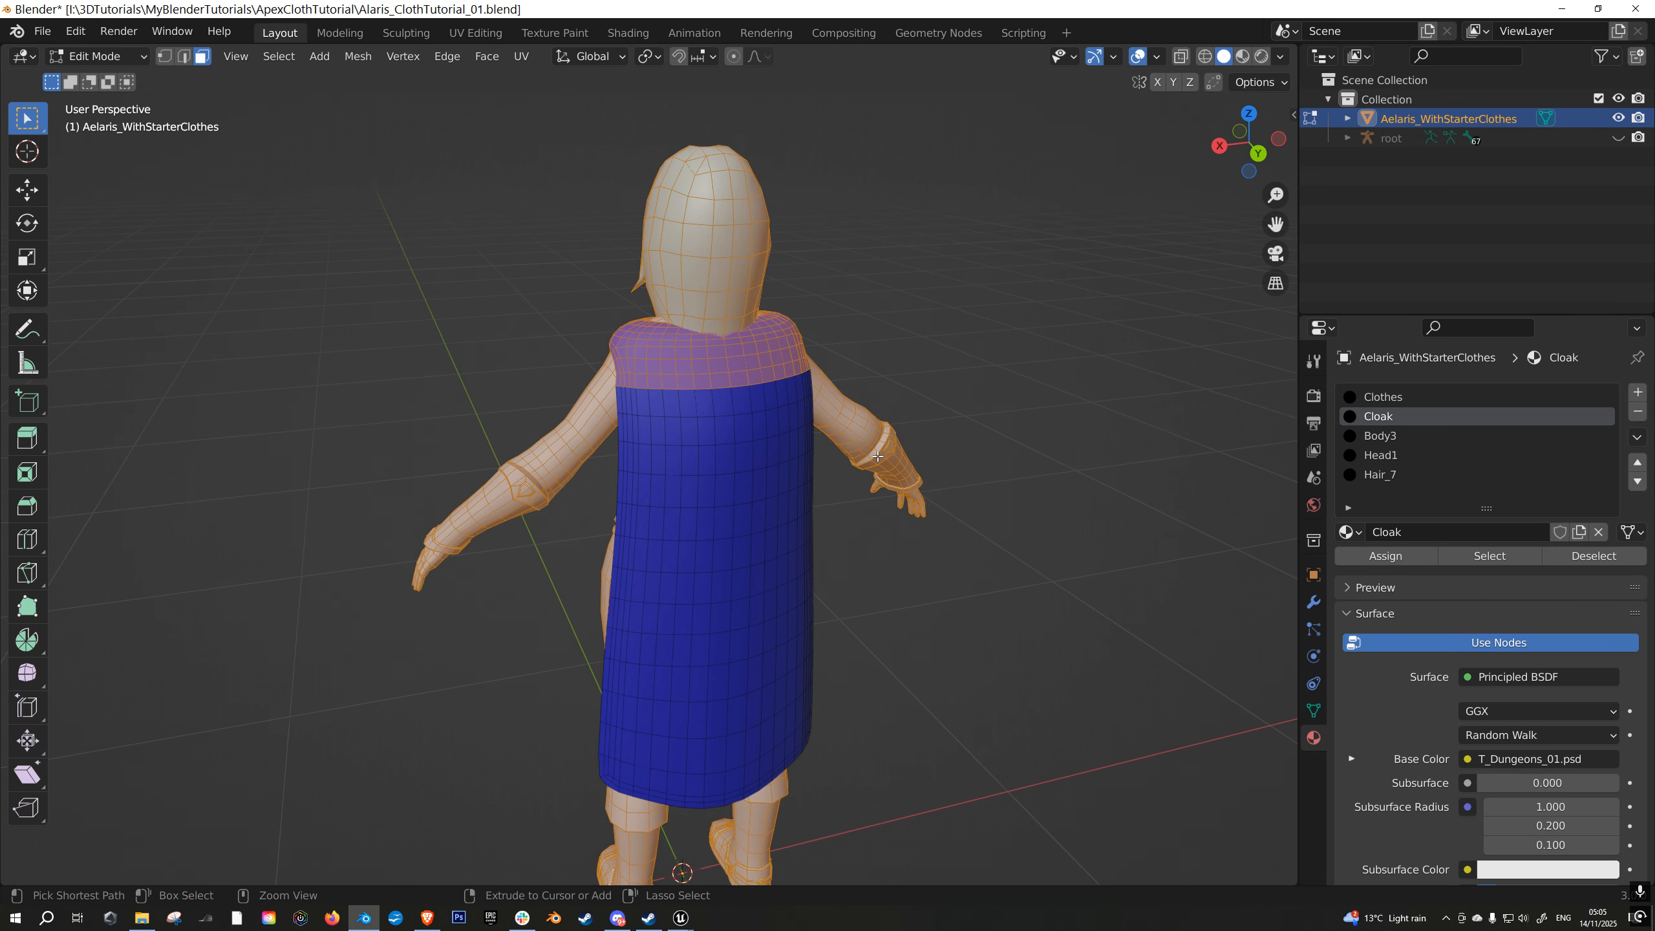
{"action": "left_click", "coordinate": [87, 56]}
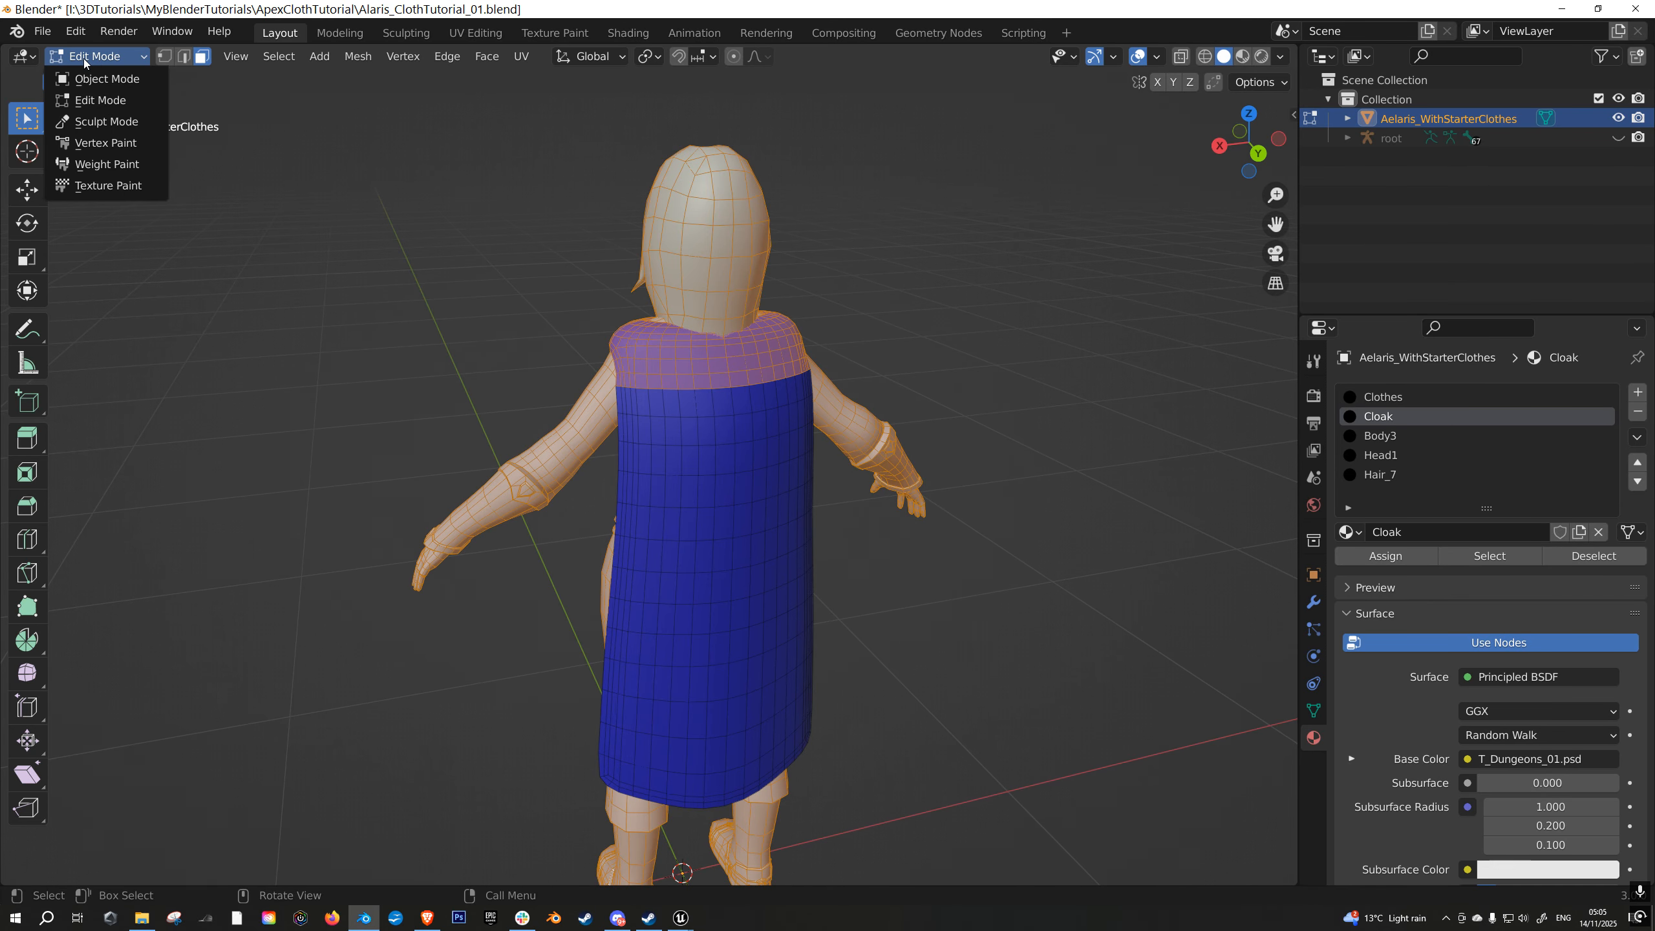
{"action": "left_click", "coordinate": [95, 142]}
{"action": "scroll", "coordinate": [881, 498], "scroll_direction": "up", "scroll_amount": 2}
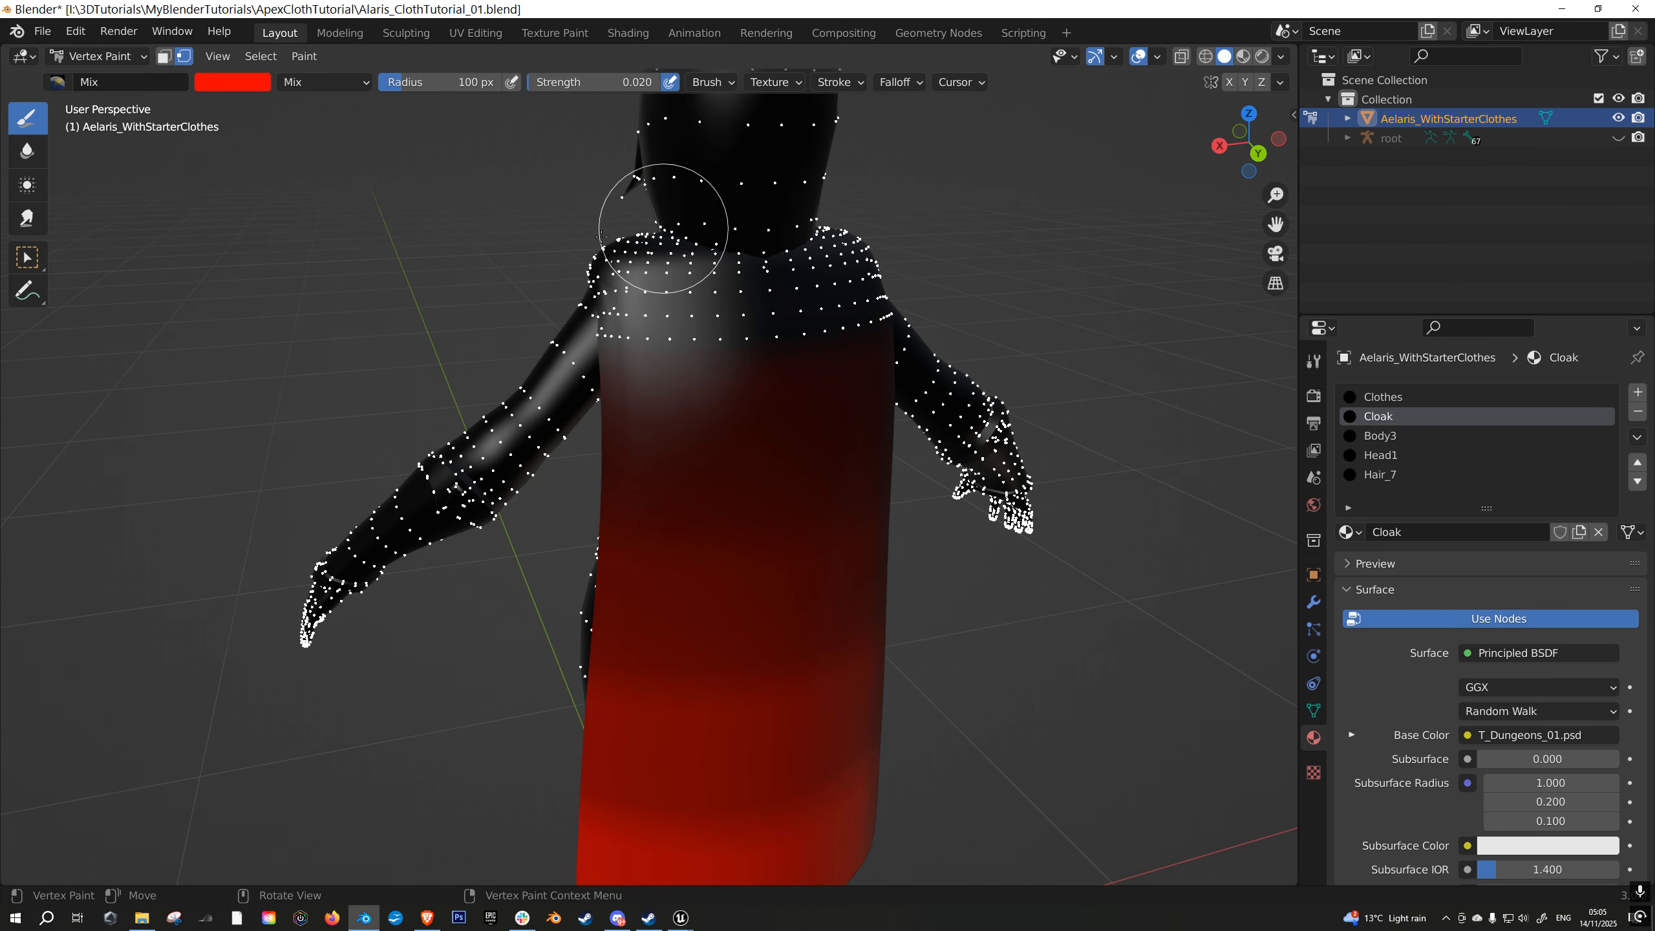
- Make the Mix brush's paint colour black by lowering its brightness to zero
{"action": "scroll", "coordinate": [794, 351], "scroll_direction": "down", "scroll_amount": 3}
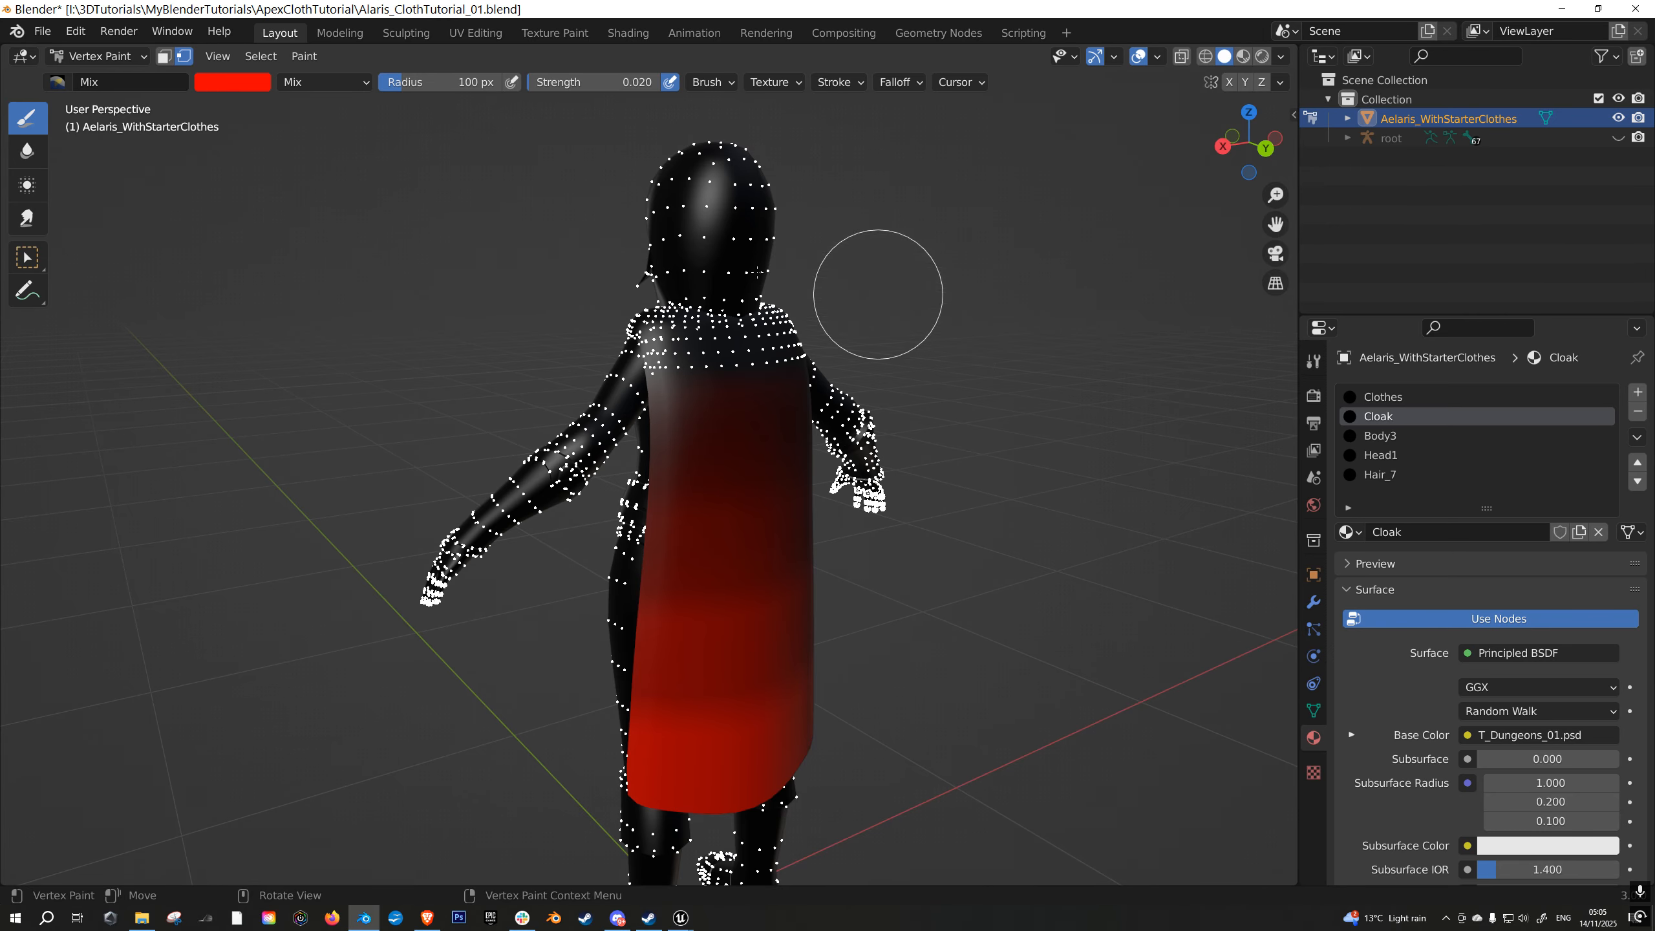
{"action": "left_click", "coordinate": [214, 85]}
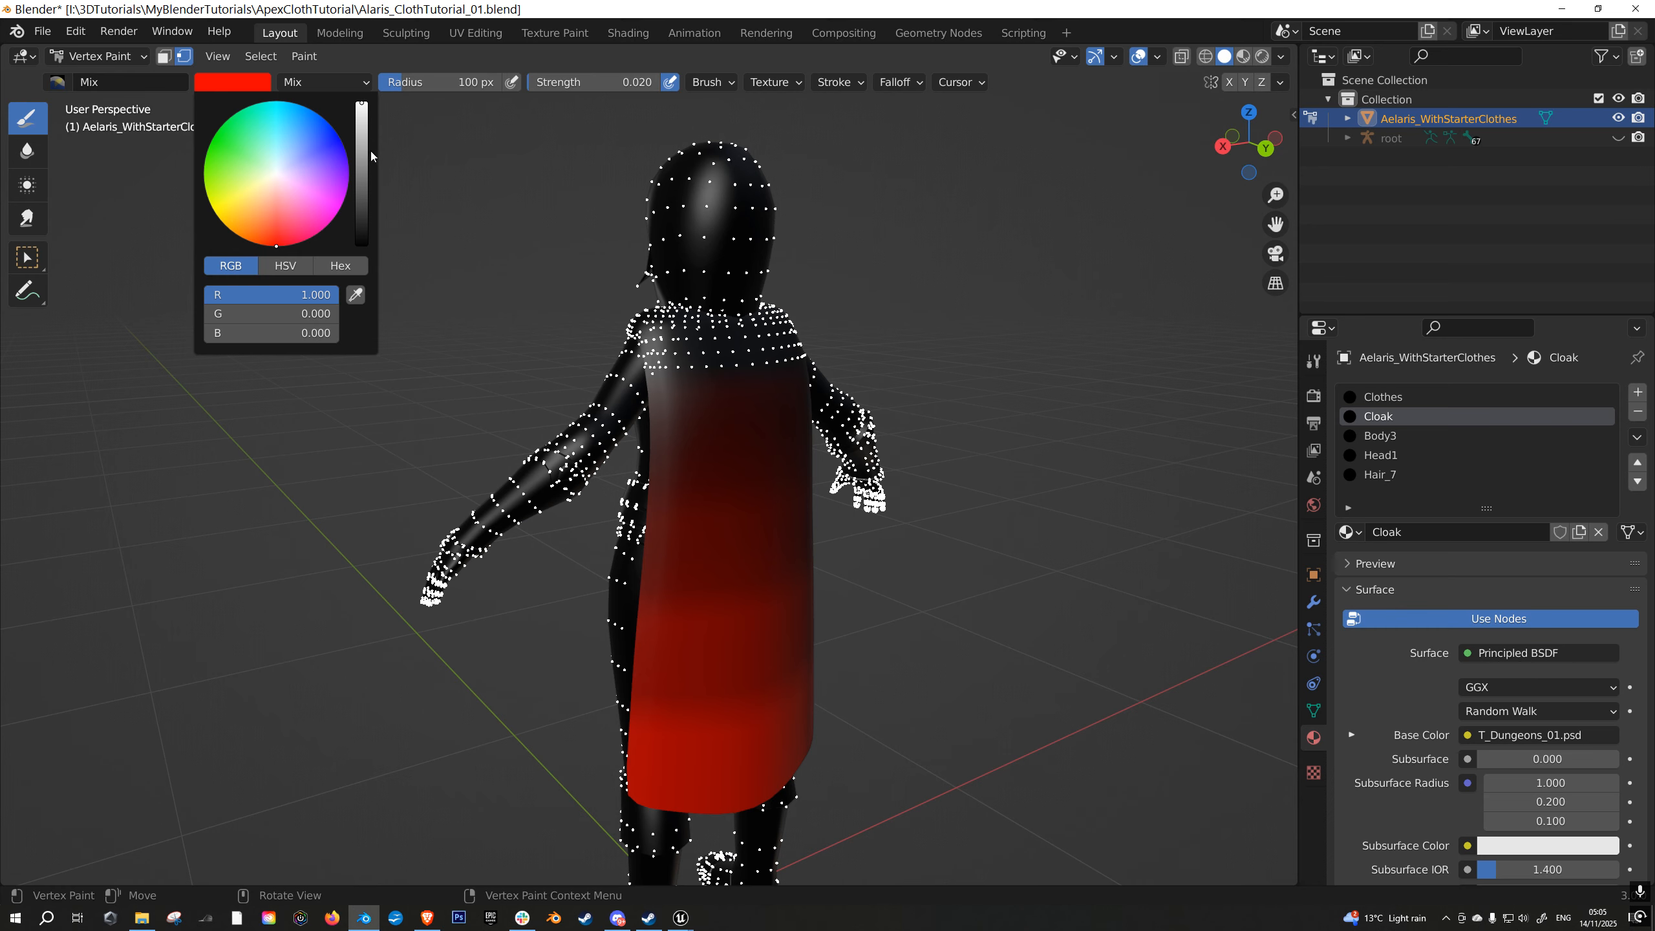
{"action": "left_click_drag", "start_coordinate": [369, 151], "coordinate": [363, 246]}
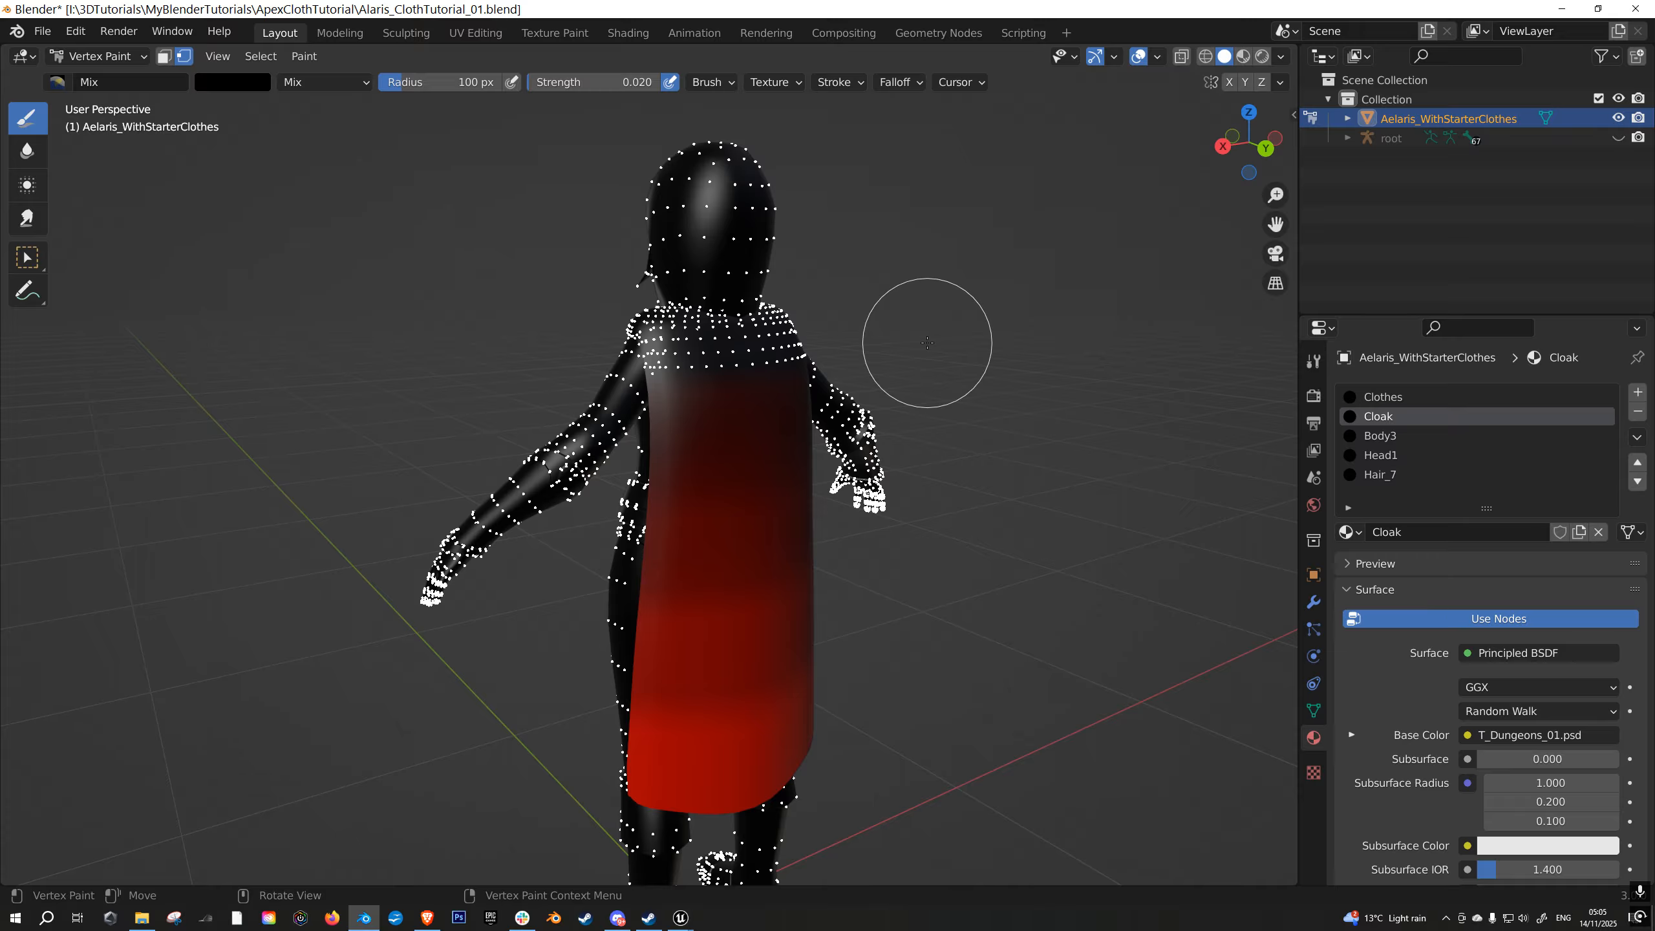
{"action": "key", "text": "shift"}
{"action": "left_click", "coordinate": [304, 56]}
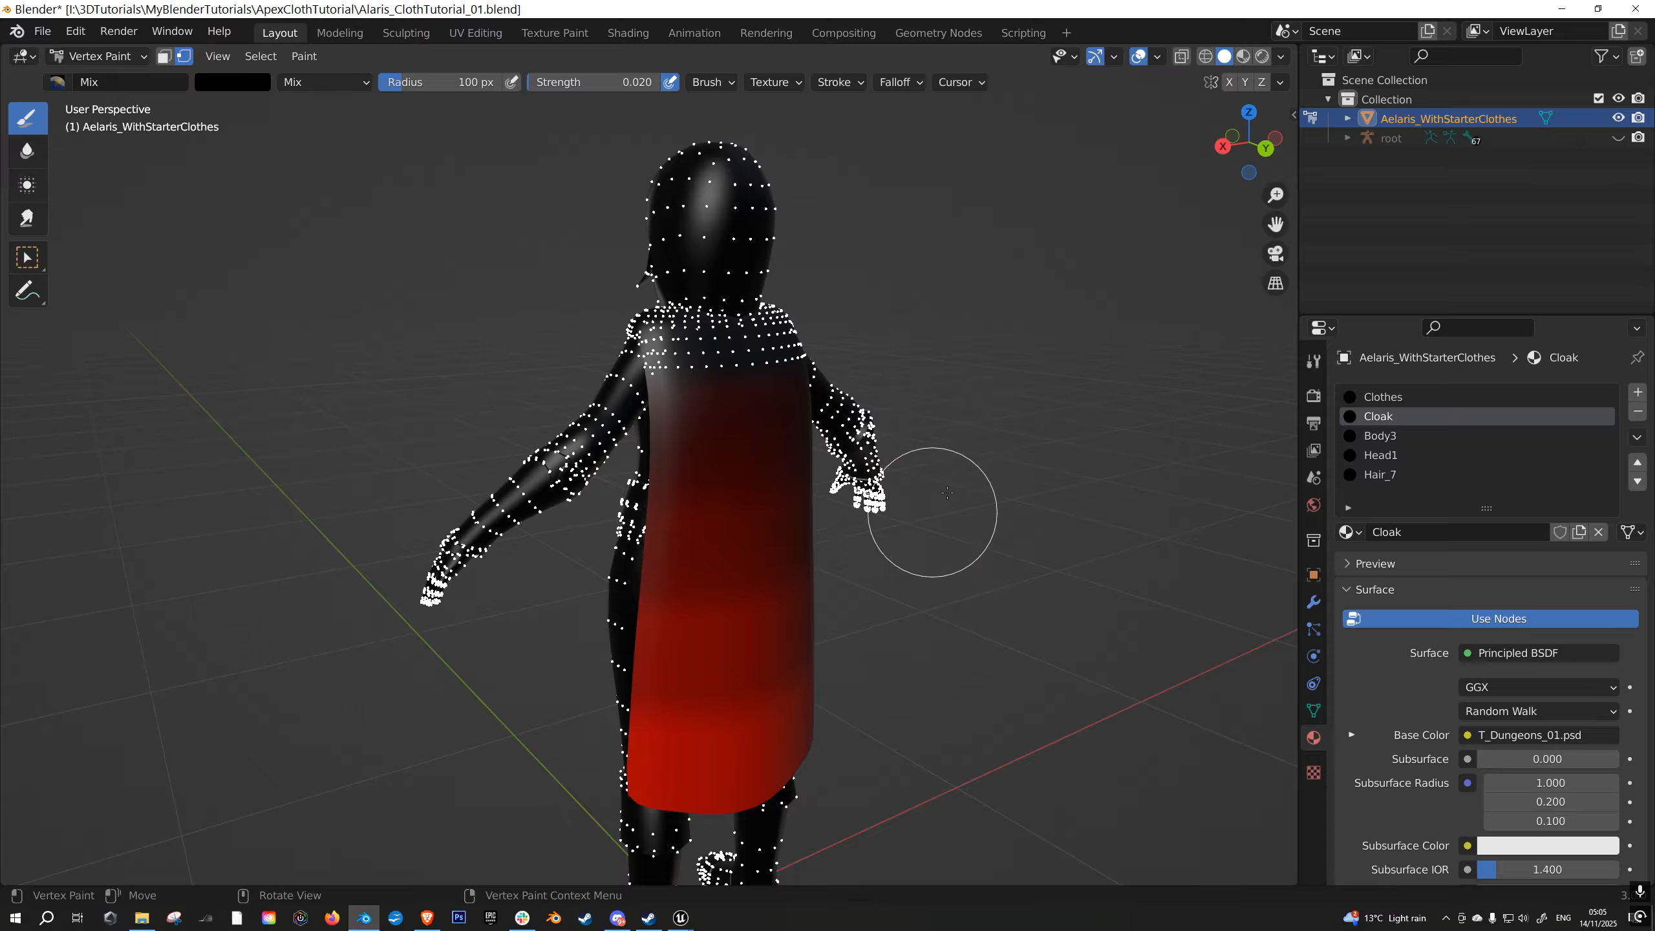
- Return the character to Object Mode and unhide its root armature
{"action": "left_click", "coordinate": [99, 57]}
{"action": "left_click", "coordinate": [104, 78]}
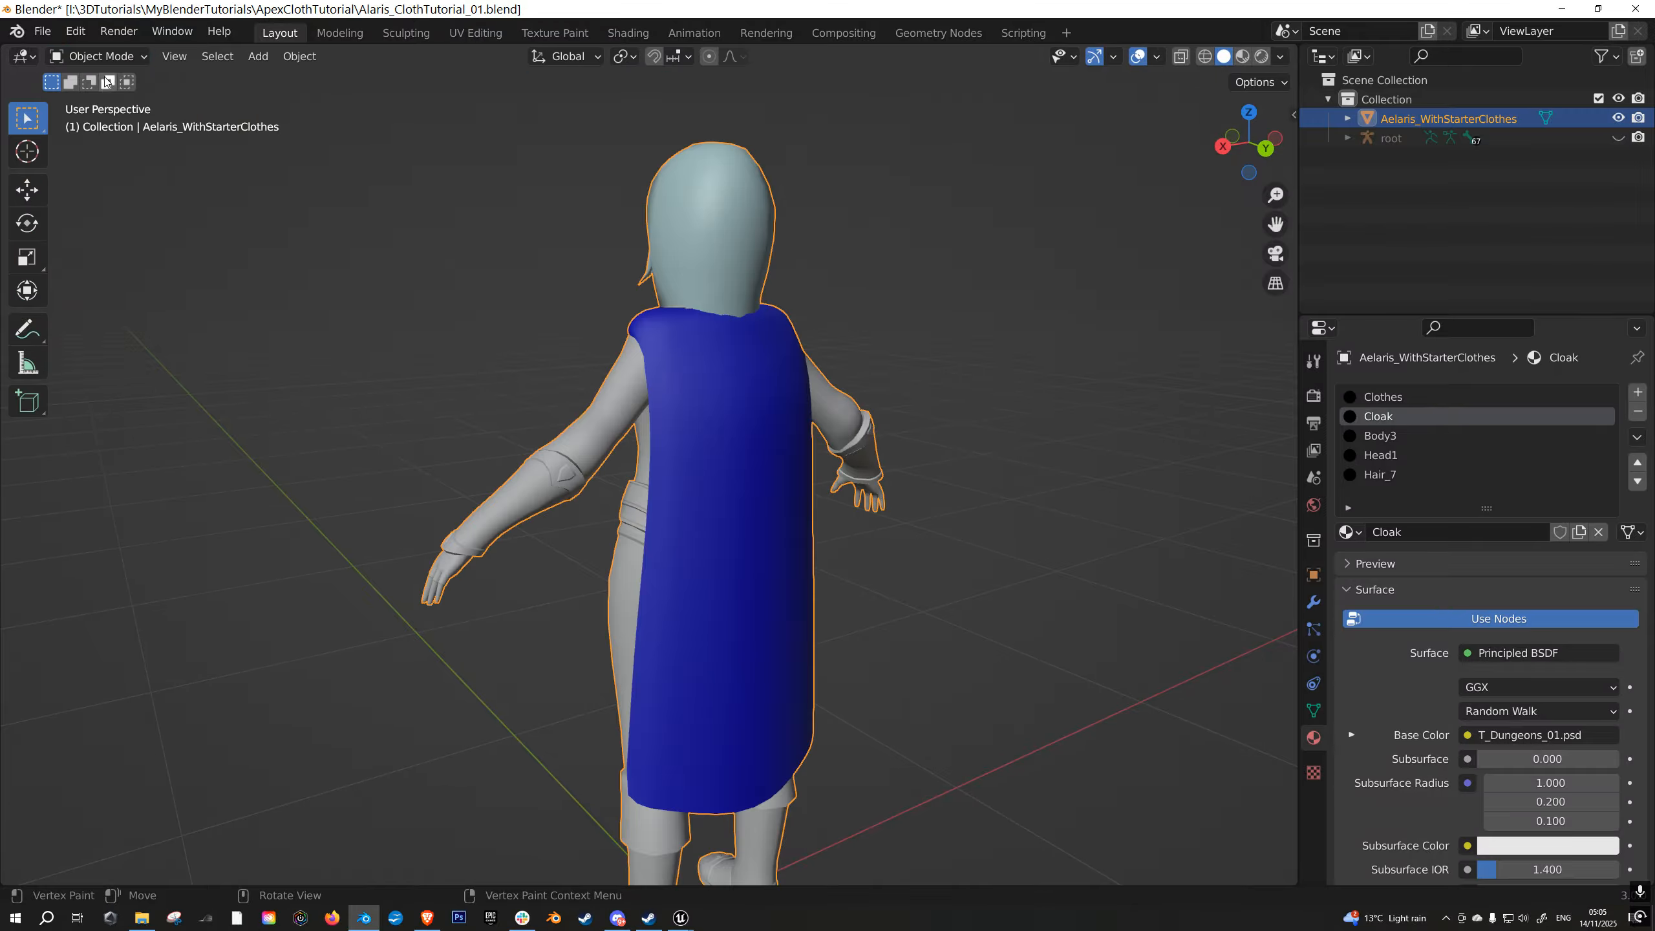
{"action": "middle_click_drag", "start_coordinate": [657, 321], "coordinate": [829, 425]}
{"action": "scroll", "coordinate": [847, 431], "scroll_direction": "up", "scroll_amount": 1}
{"action": "middle_click_drag", "start_coordinate": [805, 493], "coordinate": [801, 483]}
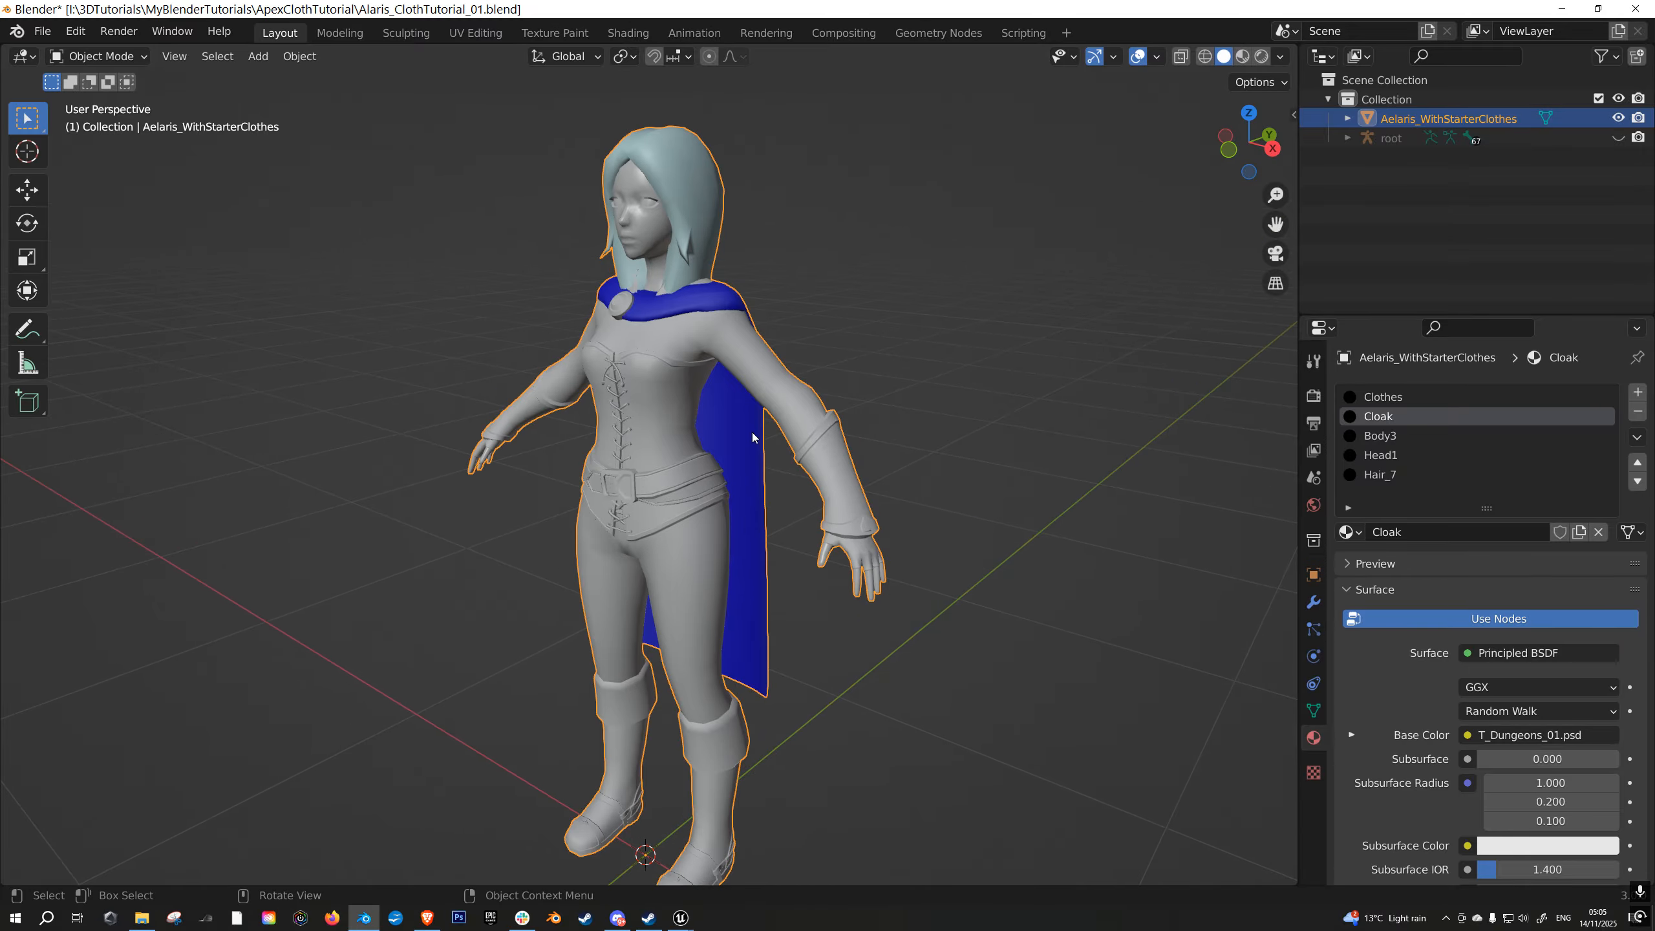
{"action": "scroll", "coordinate": [773, 461], "scroll_direction": "down", "scroll_amount": 1}
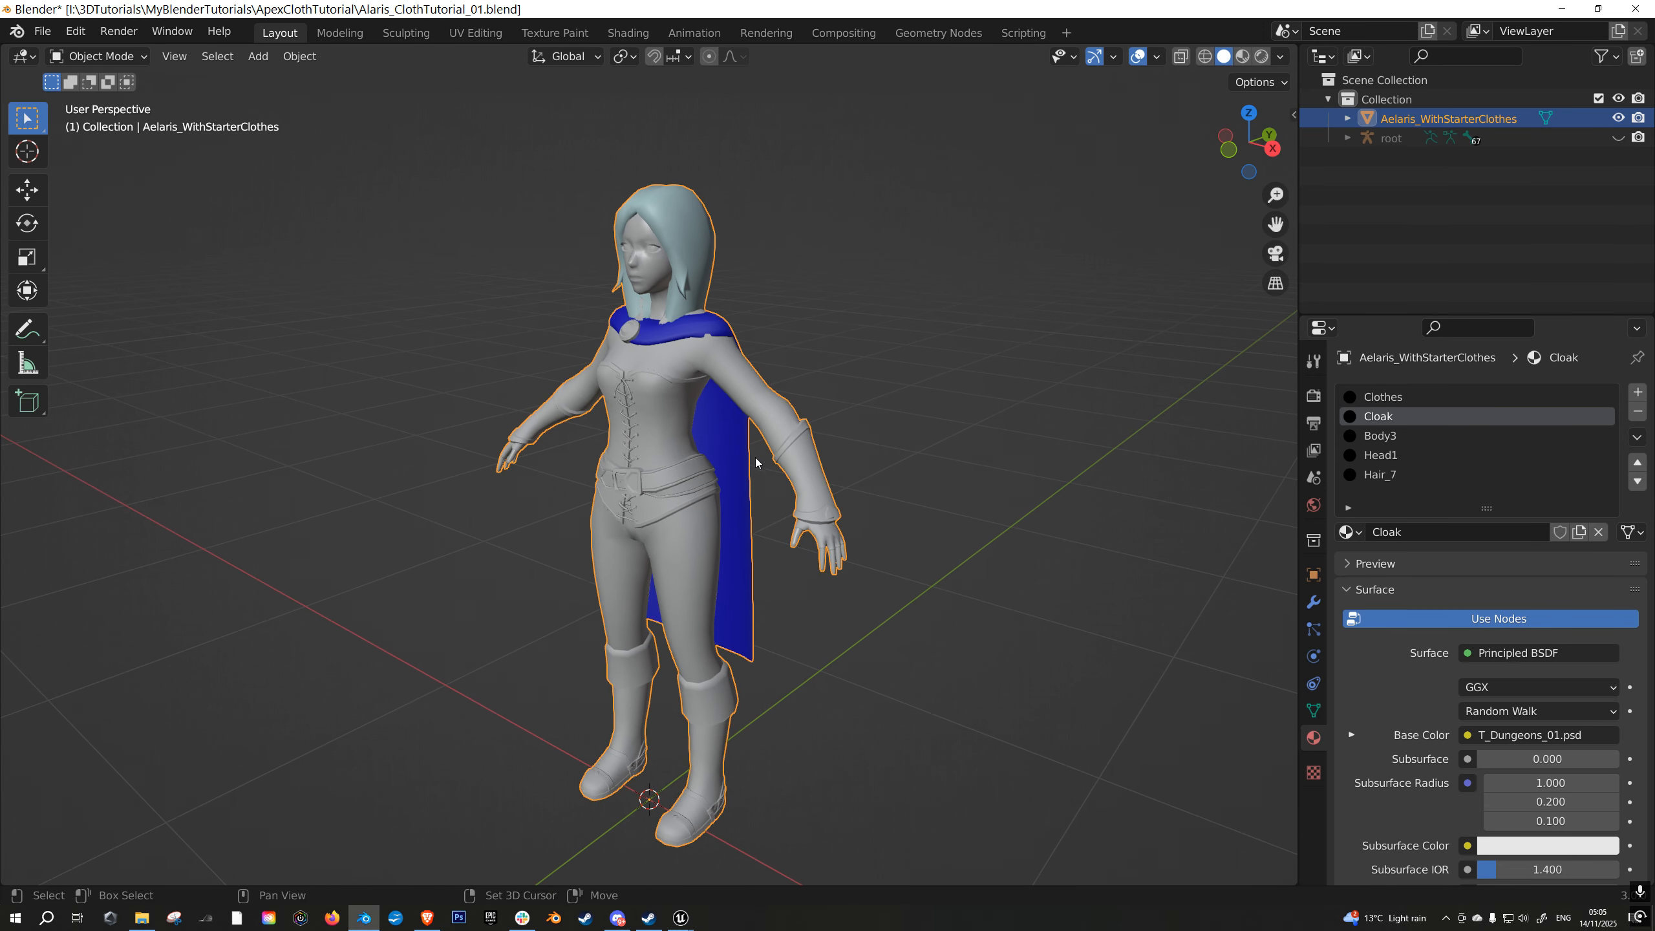
{"action": "key", "text": "alt+h"}
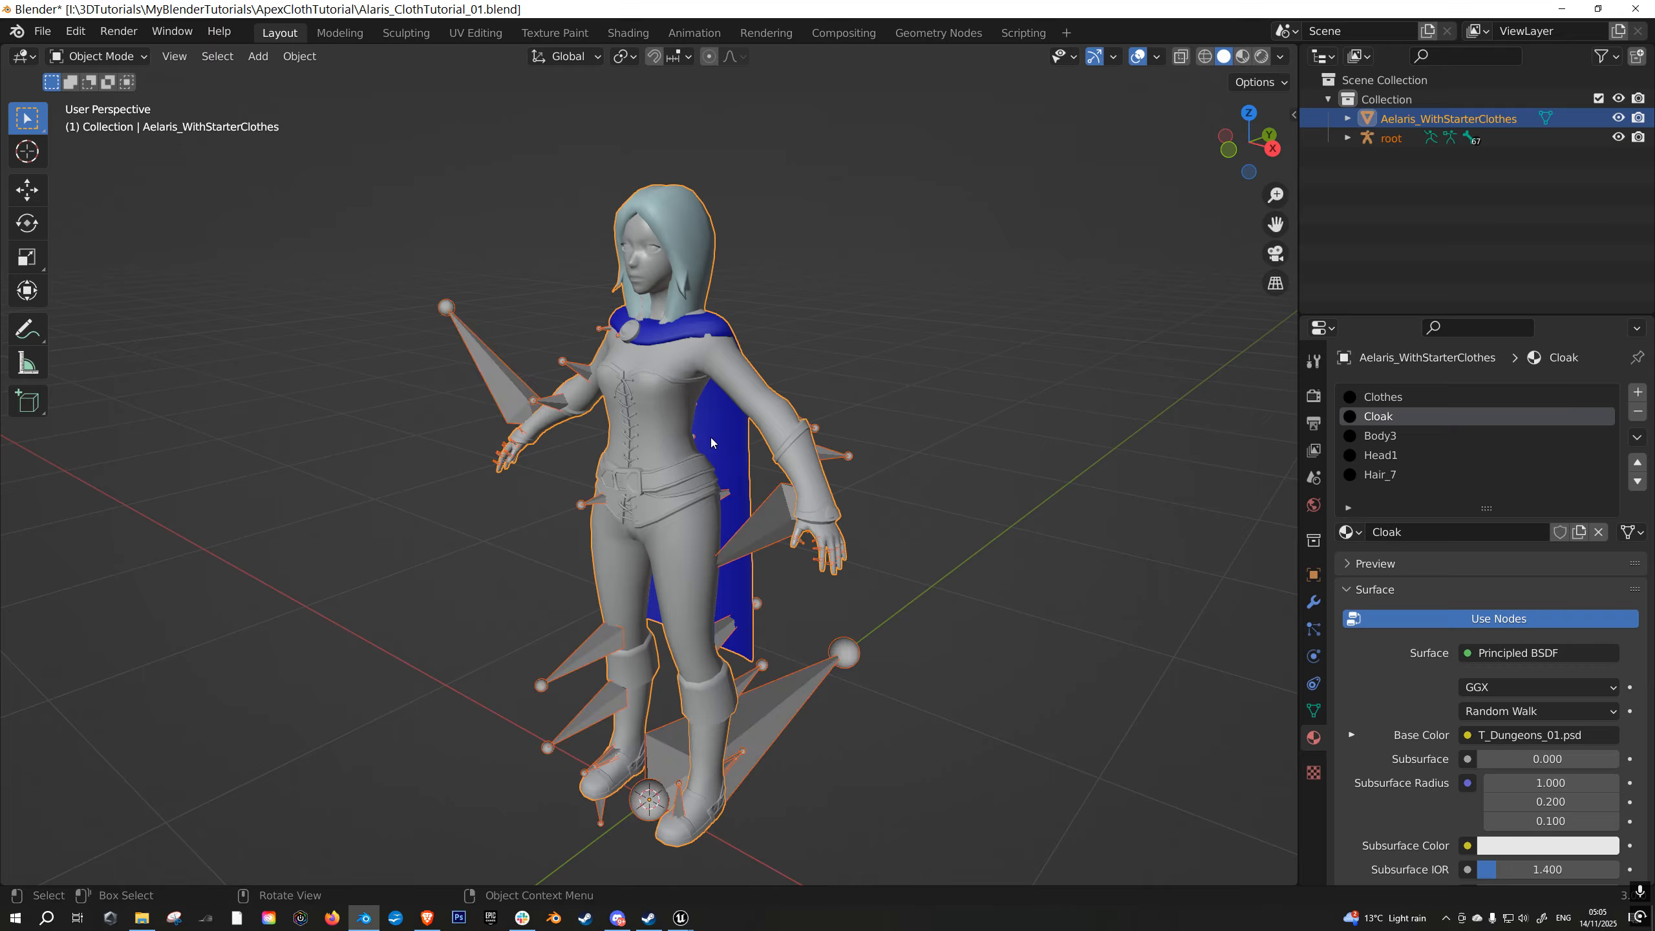
- In Edit Mode, clear the selection and select only the faces assigned to the Cloak material
{"action": "key", "text": "Tab"}
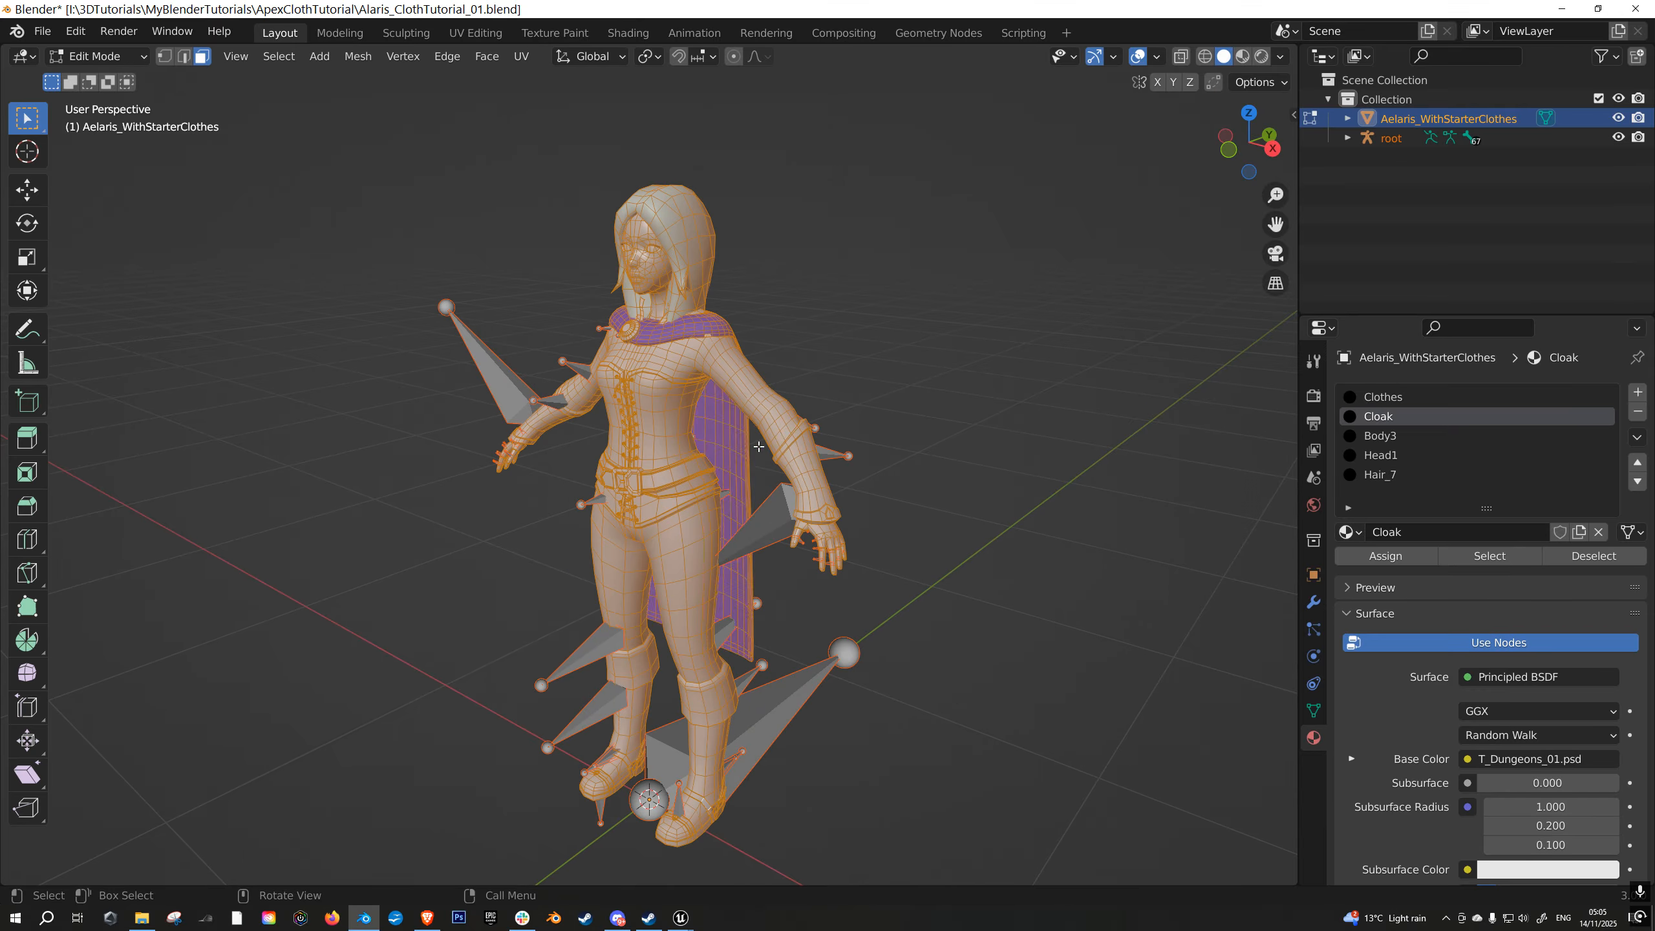
{"action": "key", "text": "alt+a"}
{"action": "middle_click_drag", "start_coordinate": [755, 447], "coordinate": [738, 483]}
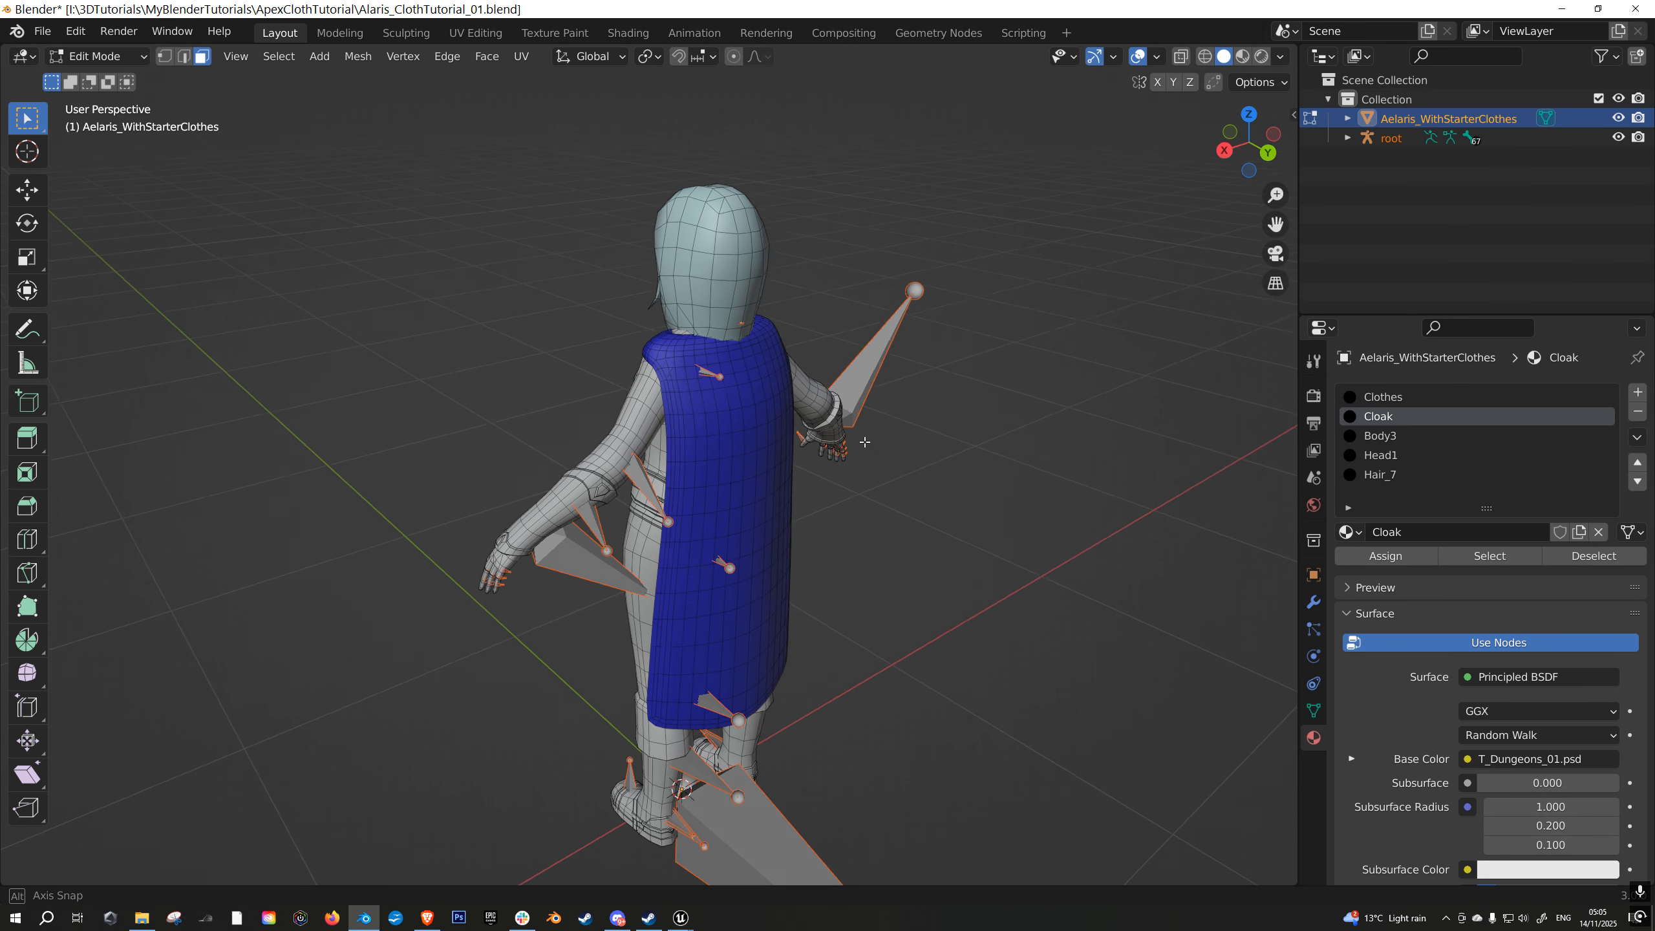
{"action": "scroll", "coordinate": [871, 396], "scroll_direction": "up", "scroll_amount": 3}
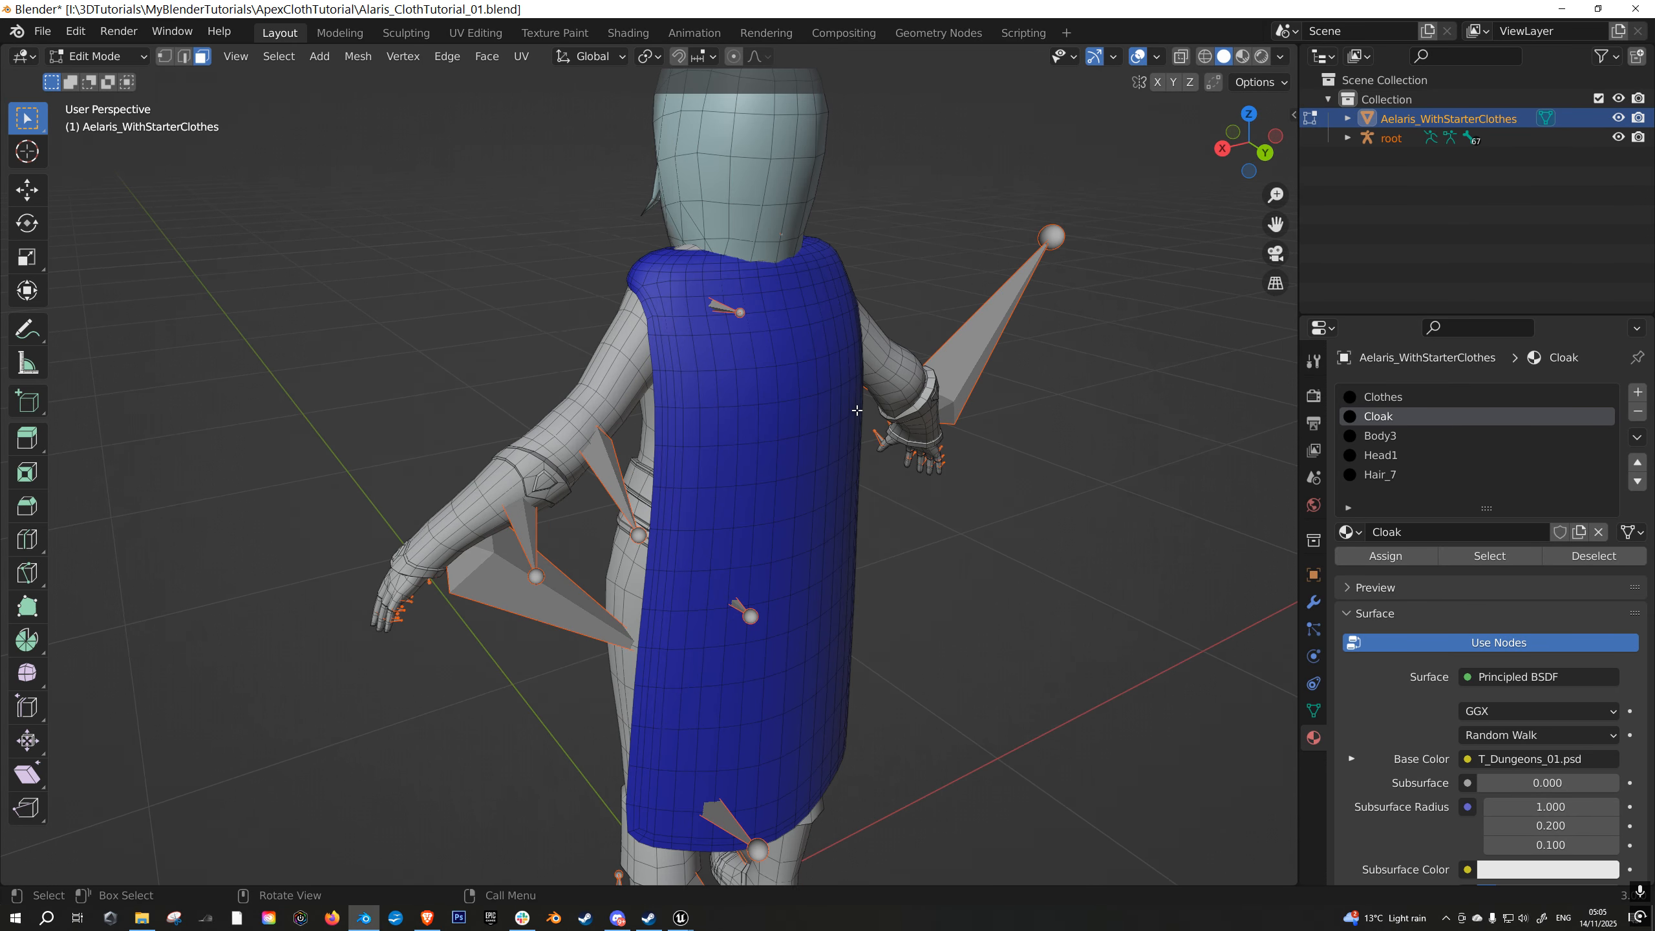
{"action": "left_click", "coordinate": [1489, 556]}
{"action": "middle_click_drag", "start_coordinate": [766, 358], "coordinate": [841, 365]}
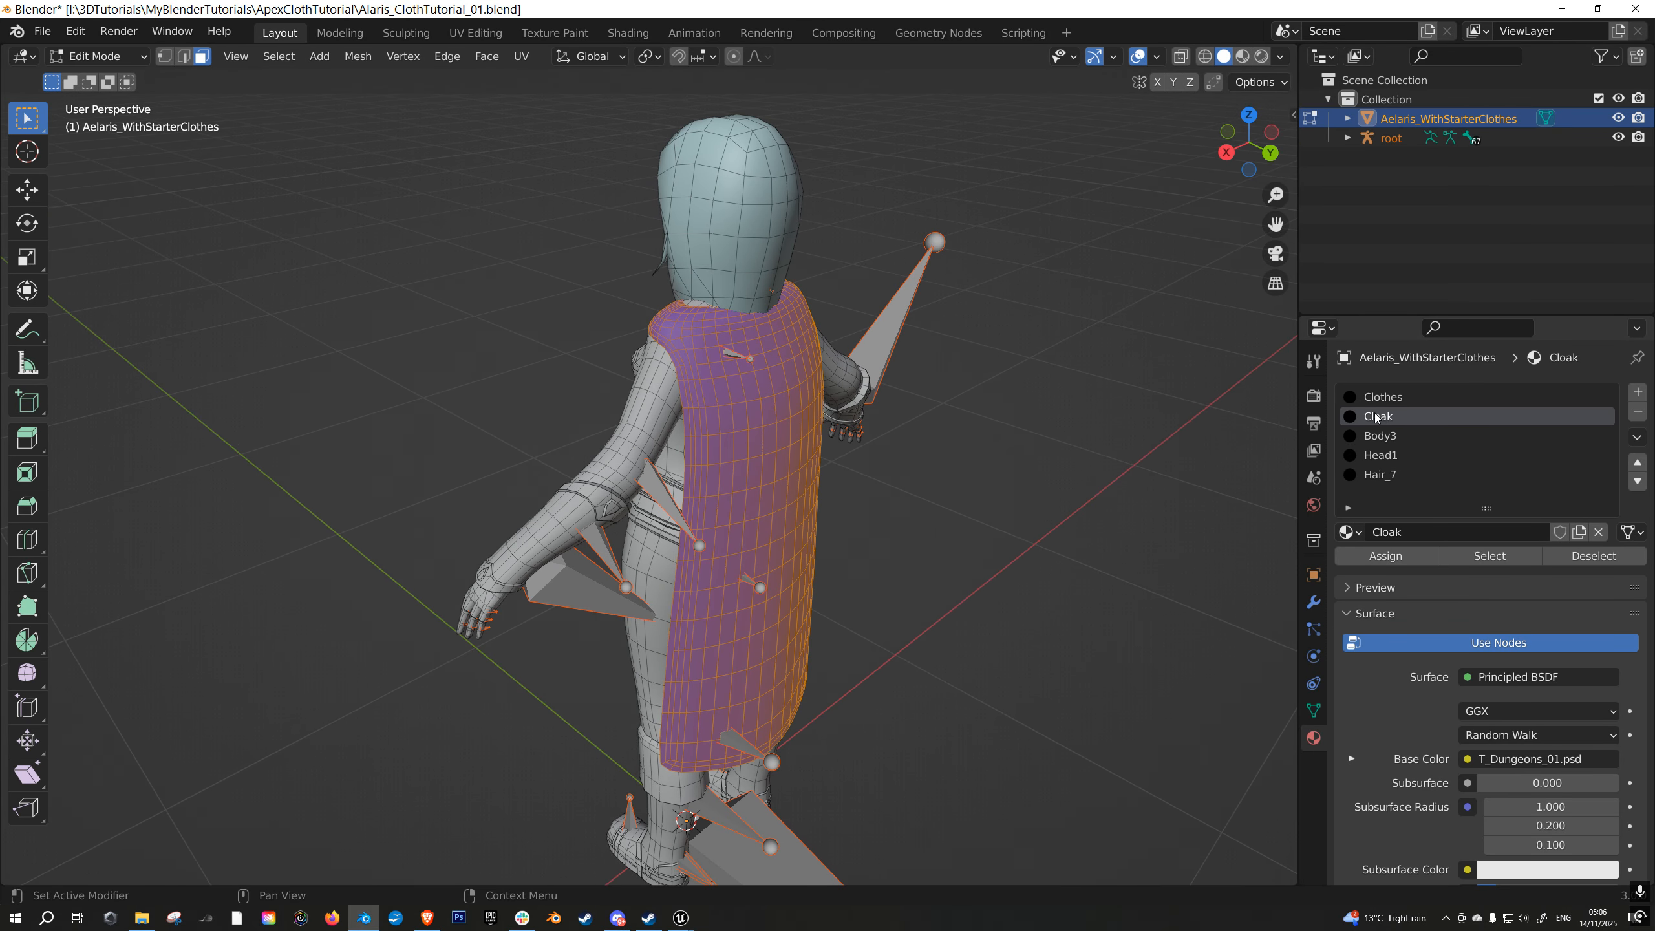
{"action": "middle_click_drag", "start_coordinate": [761, 533], "coordinate": [856, 500]}
{"action": "scroll", "coordinate": [850, 417], "scroll_direction": "down", "scroll_amount": 2}
{"action": "middle_click_drag", "start_coordinate": [847, 390], "coordinate": [879, 458]}
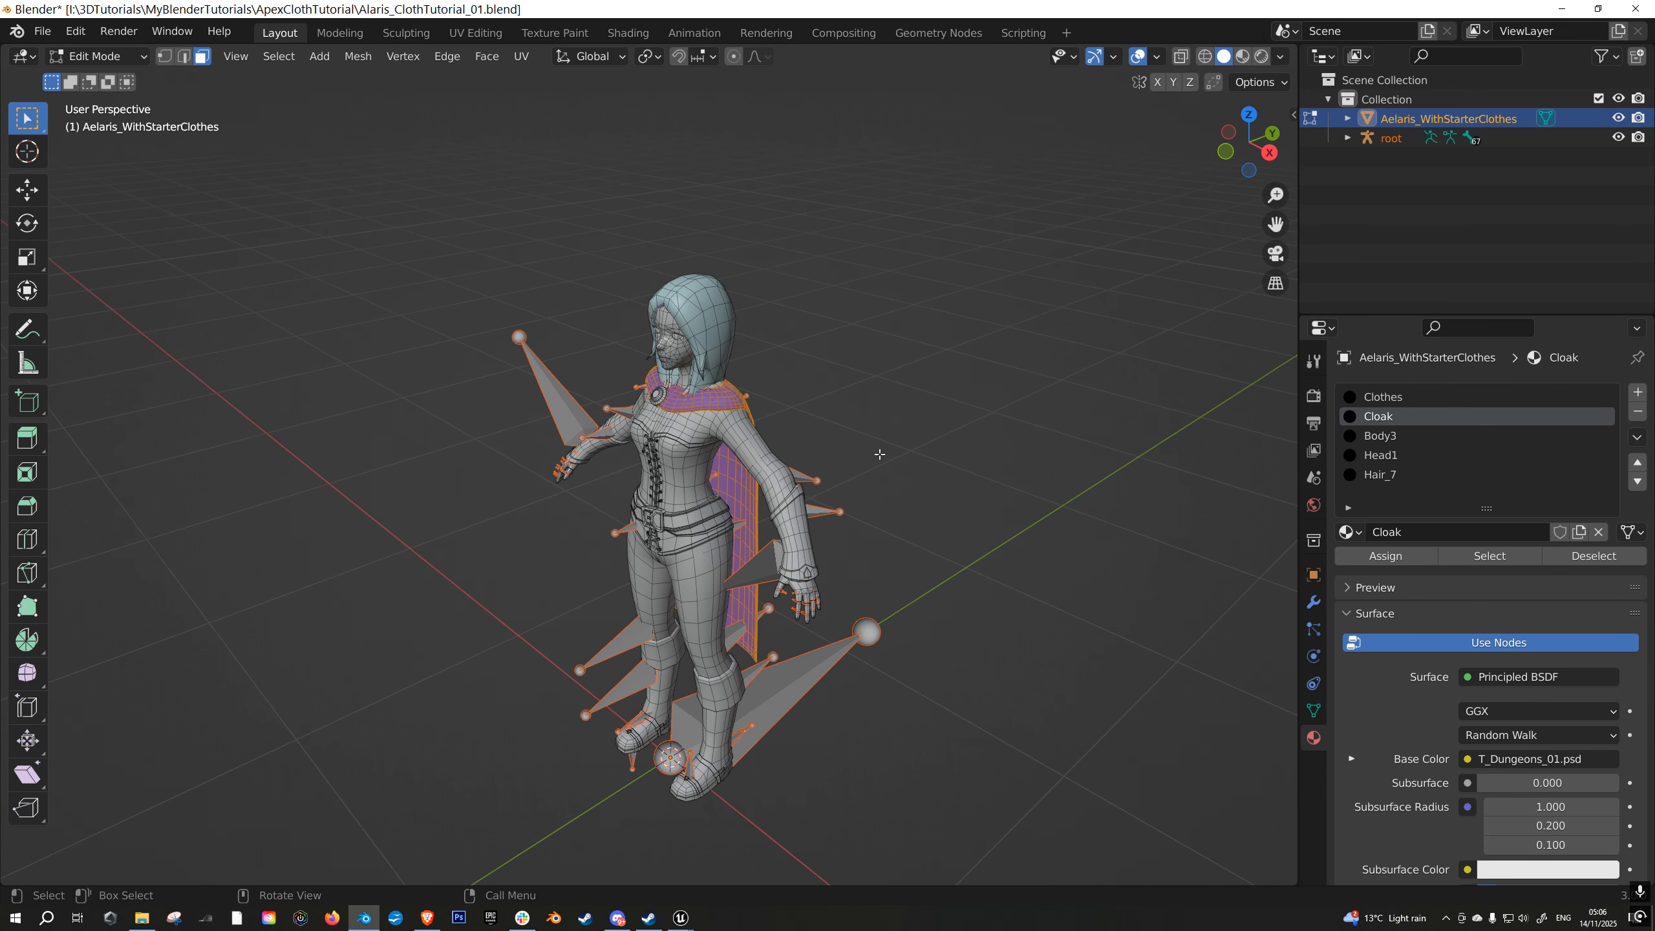
- Back in Object Mode with solid shading, select the character mesh together with the root armature
{"action": "key", "text": "Tab"}
{"action": "key", "text": "z"}
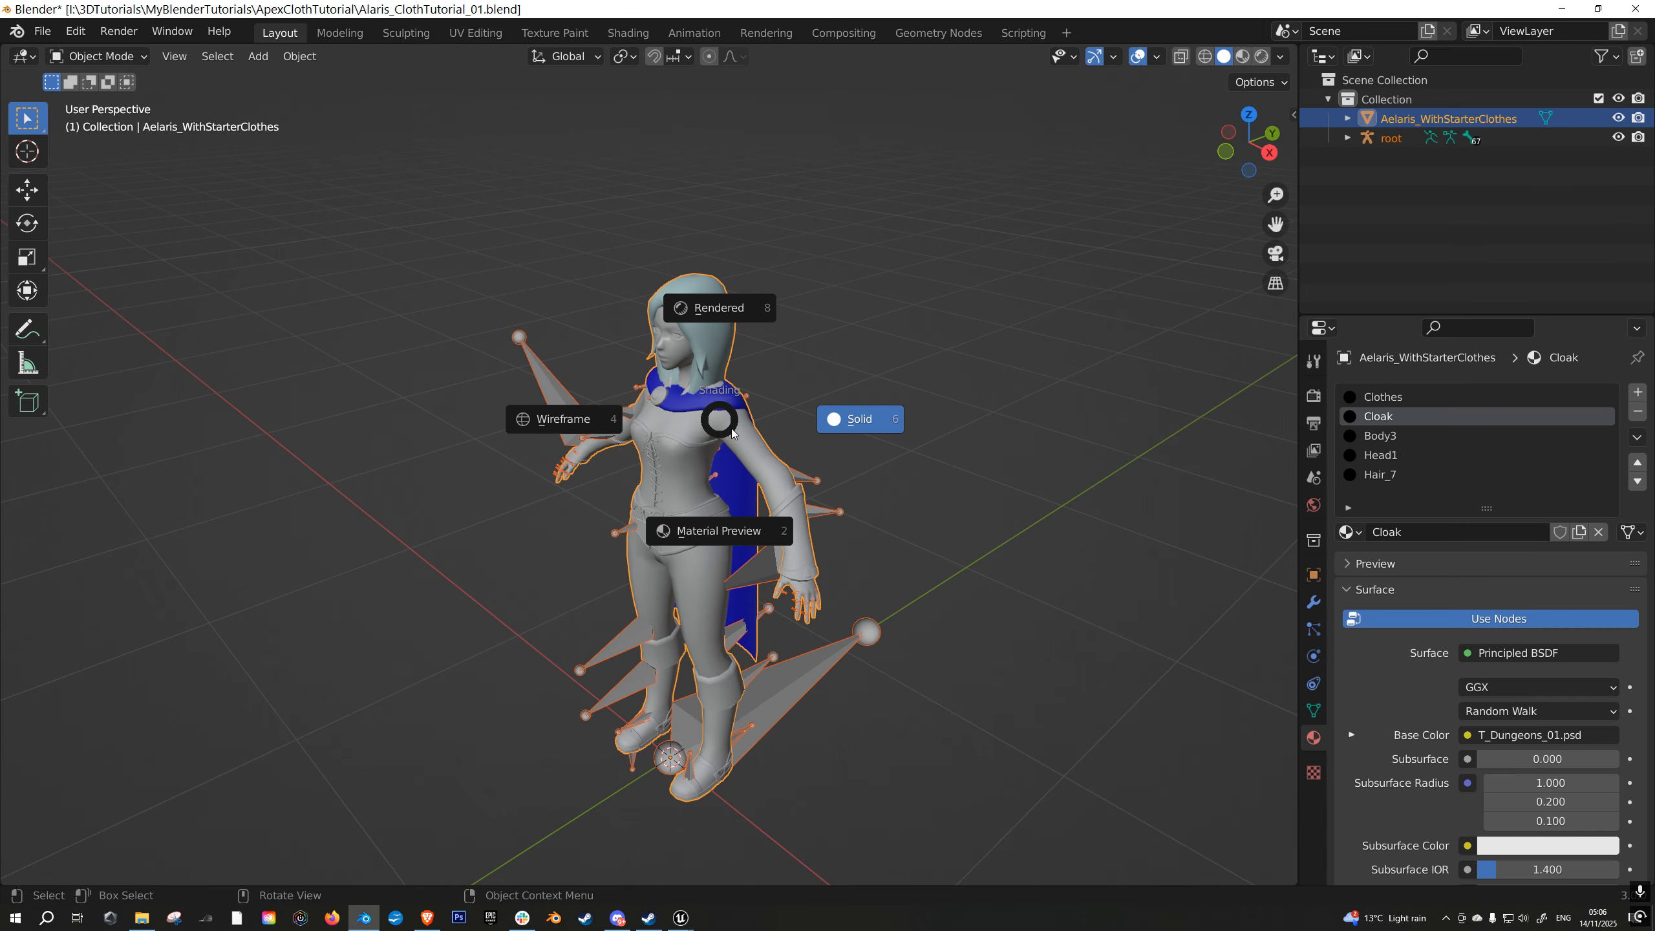
{"action": "left_click", "coordinate": [866, 421]}
{"action": "left_click", "coordinate": [678, 443]}
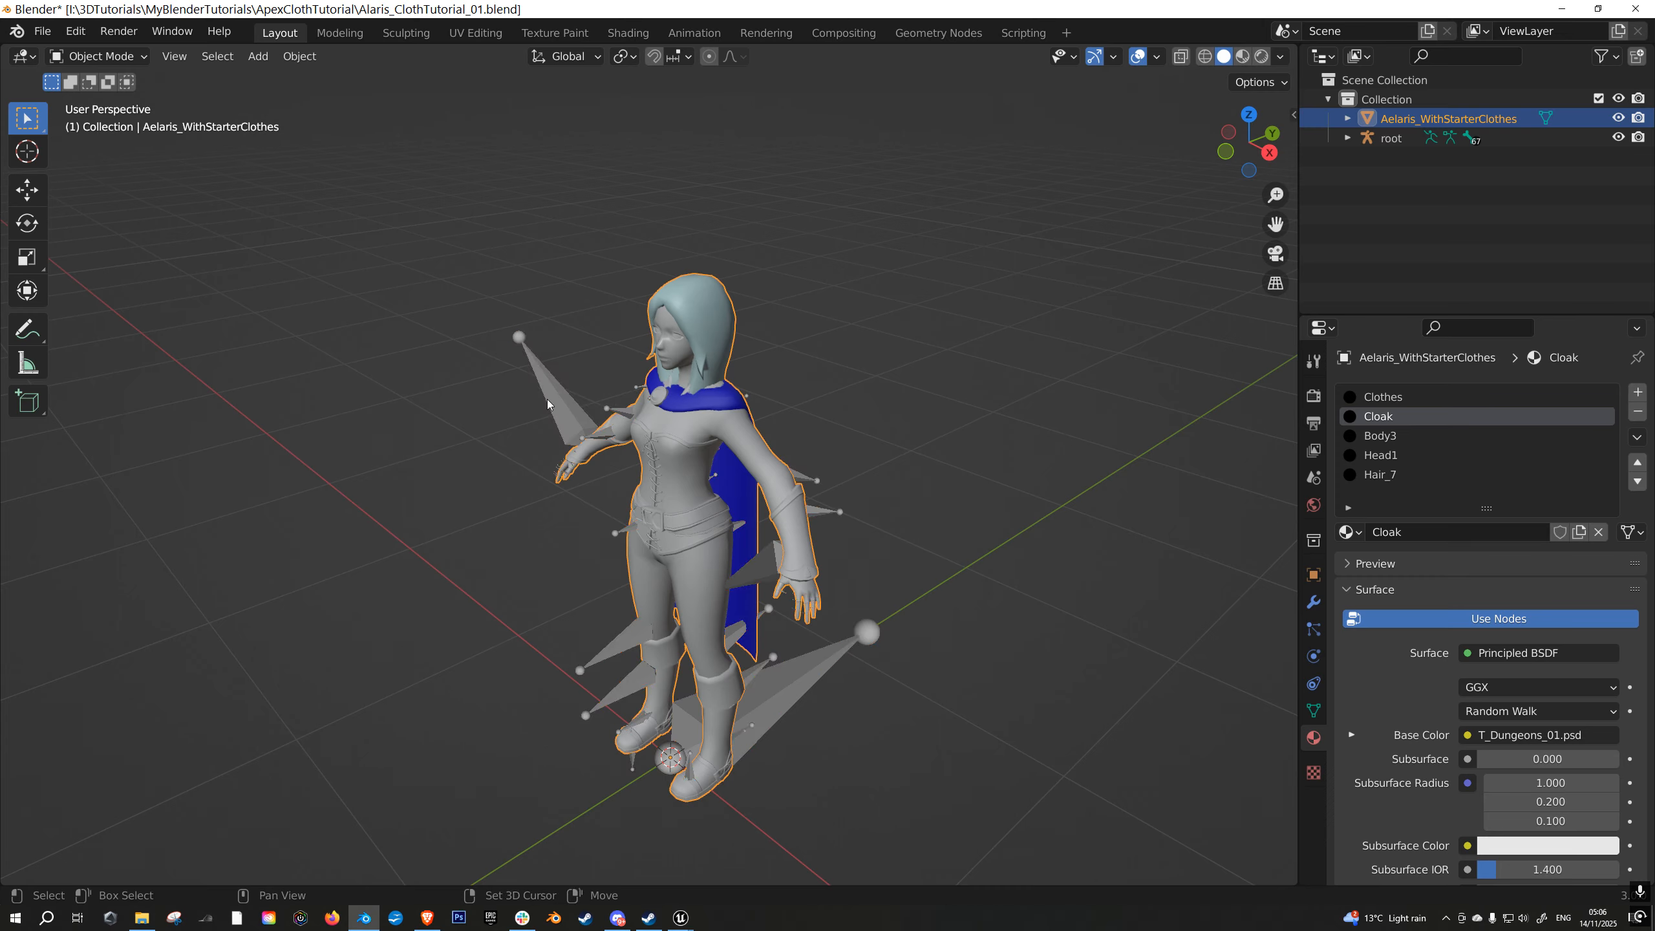
{"action": "left_click", "coordinate": [563, 405], "text": "shift"}
- Start an FBX export and limit it to the selected objects
{"action": "left_click", "coordinate": [42, 31]}
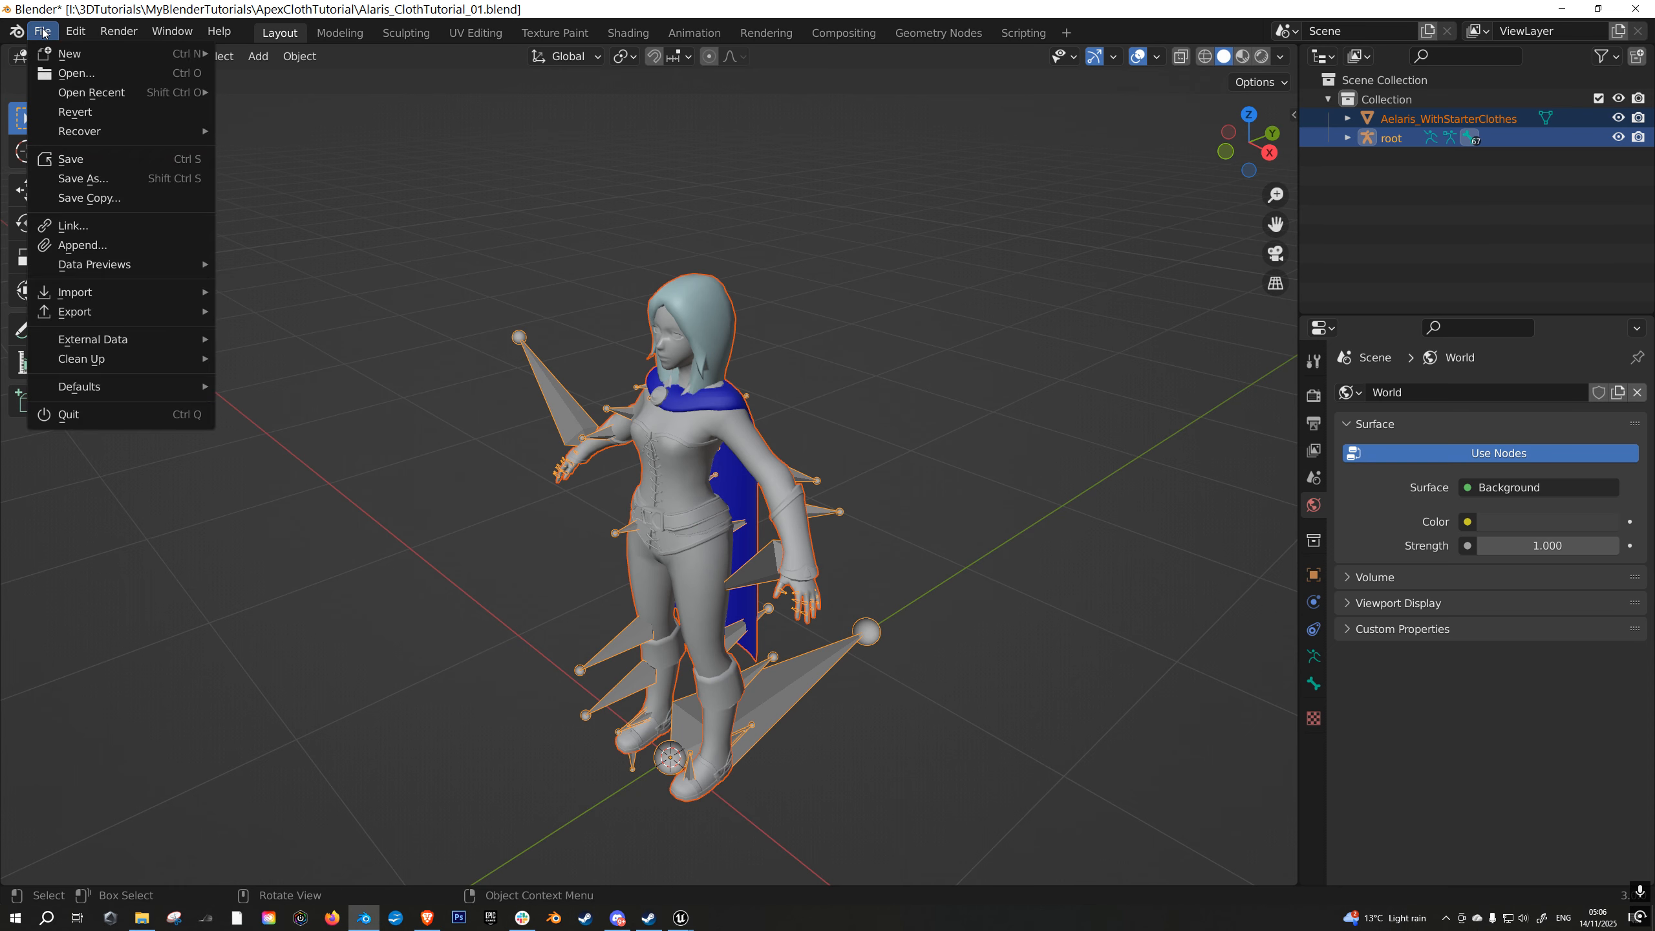
{"action": "mouse_move", "coordinate": [100, 311]}
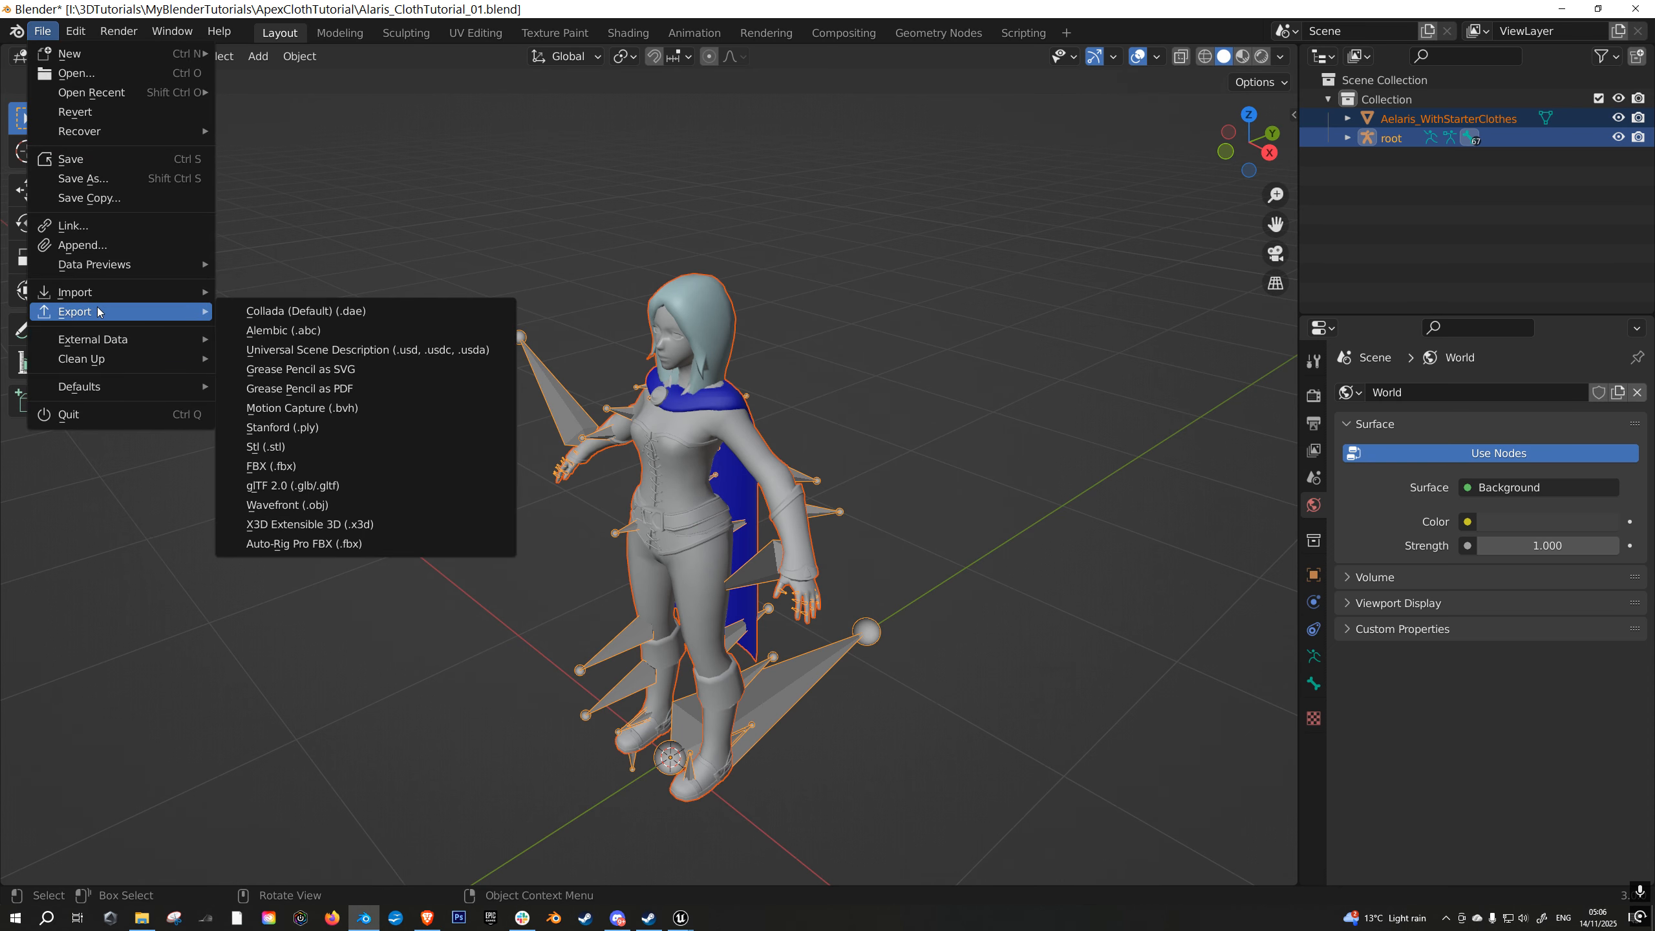
{"action": "left_click", "coordinate": [280, 465]}
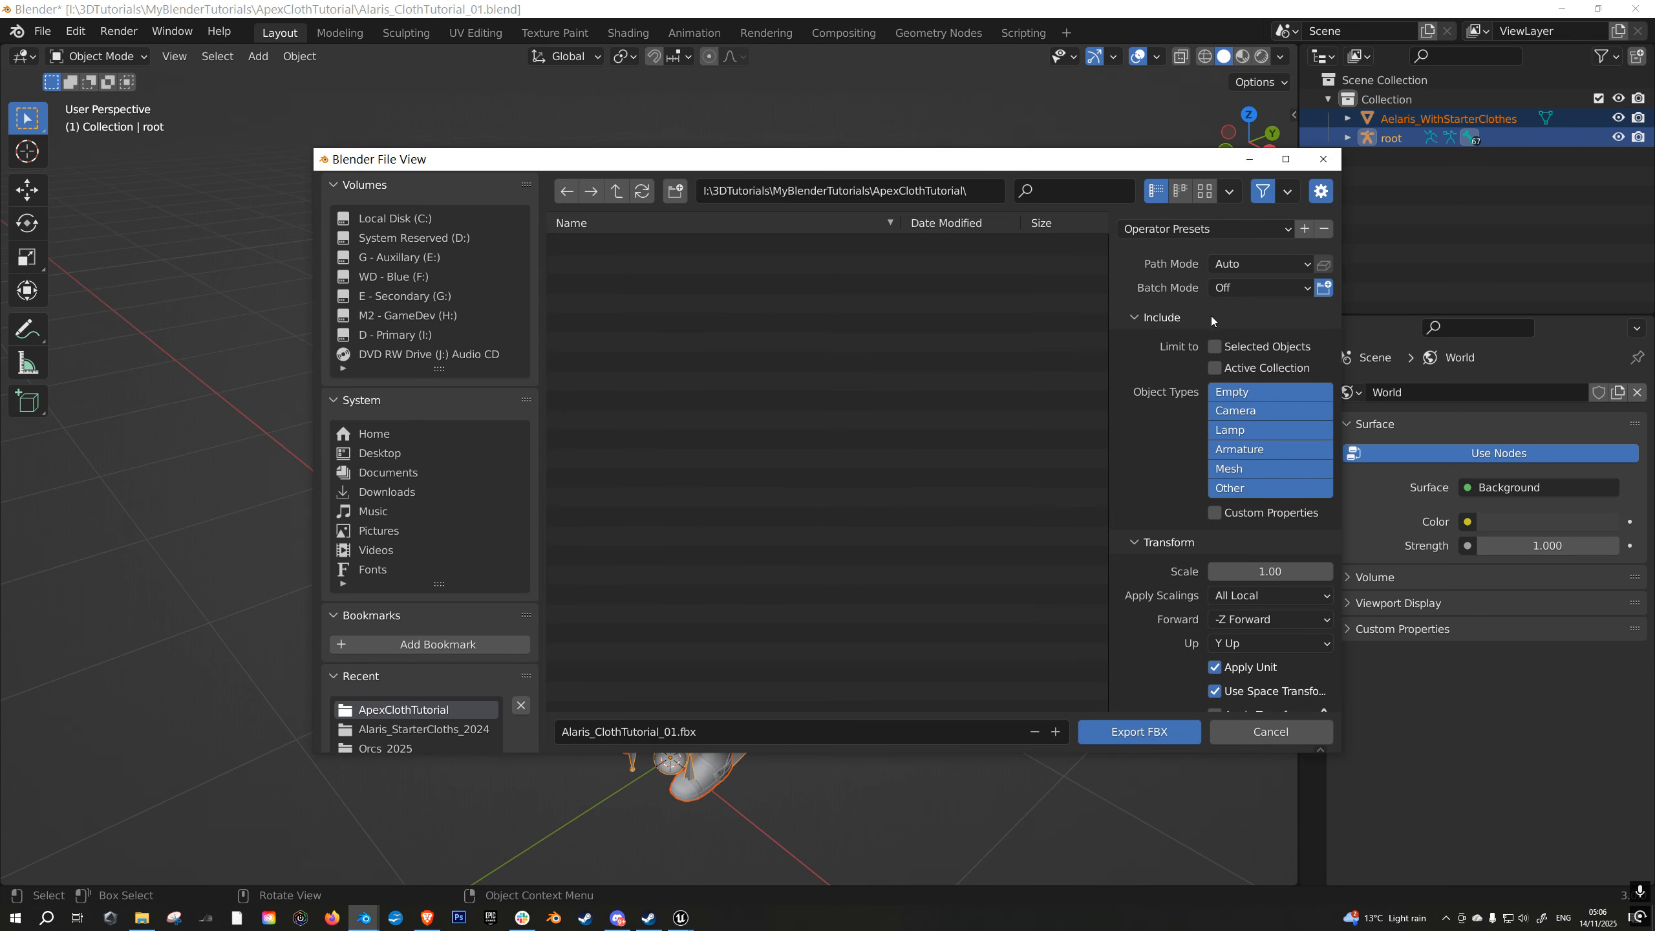
{"action": "left_click", "coordinate": [1216, 346]}
{"action": "left_click_drag", "start_coordinate": [991, 161], "coordinate": [774, 135]}
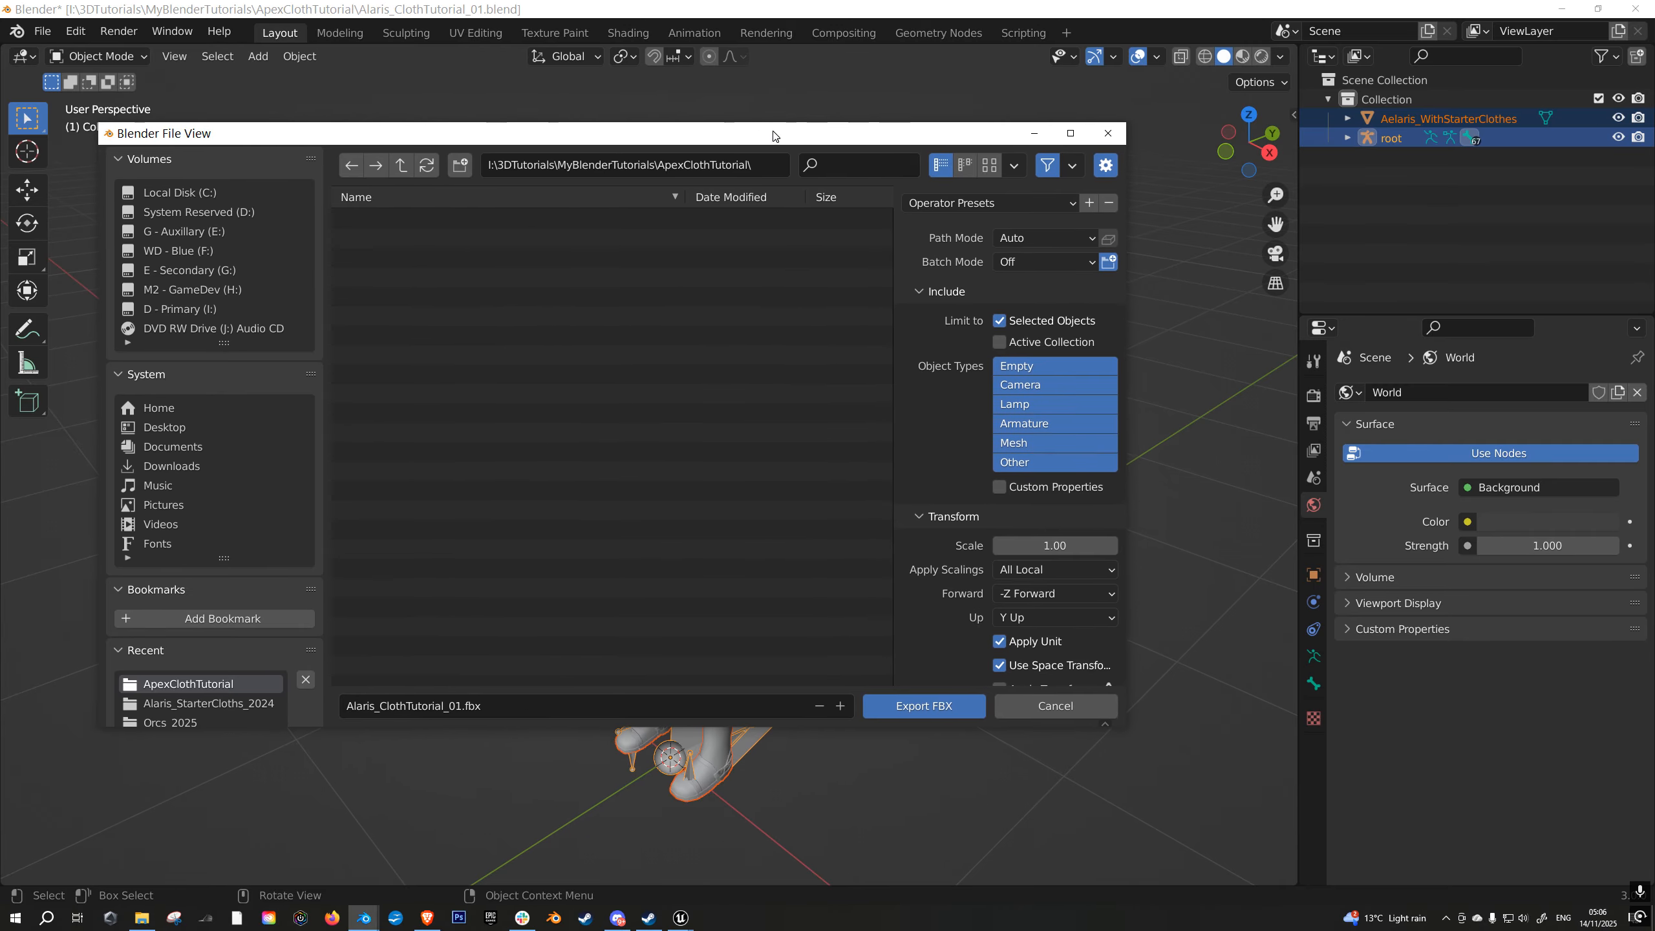
{"action": "left_click_drag", "start_coordinate": [1125, 723], "coordinate": [1246, 824]}
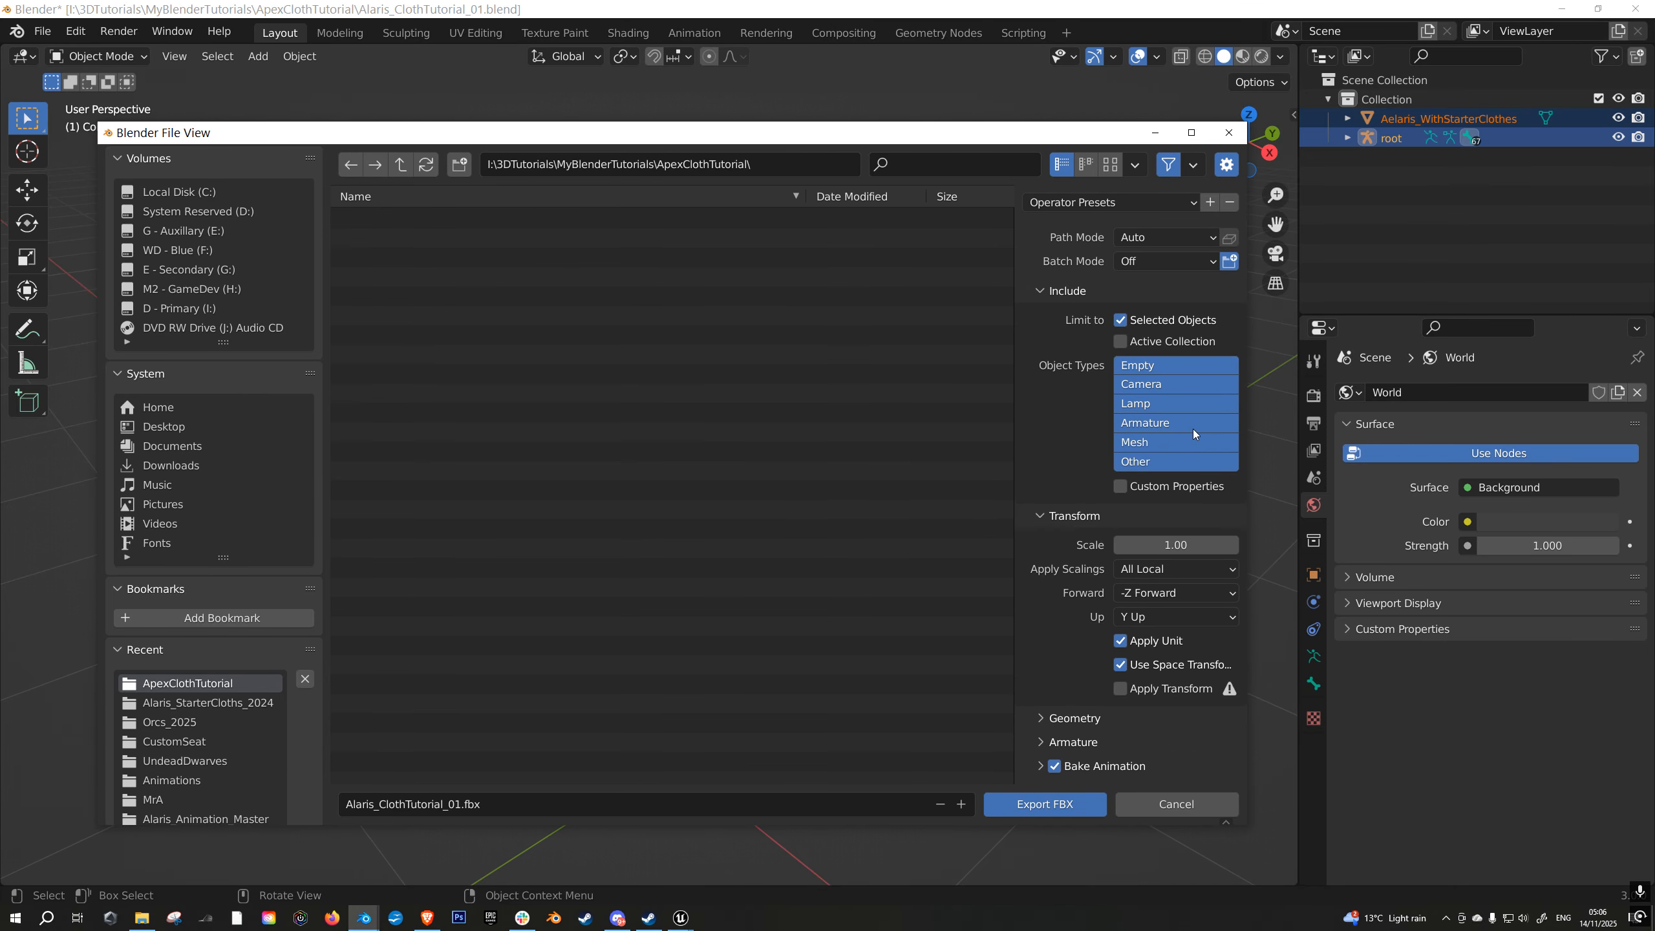
- Turn off Add Leaf Bones and Bake Animation, and export the character as Alaris_ClothTutorial_01.fbx
{"action": "left_click", "coordinate": [1045, 749]}
{"action": "scroll", "coordinate": [1120, 644], "scroll_direction": "down", "scroll_amount": 5}
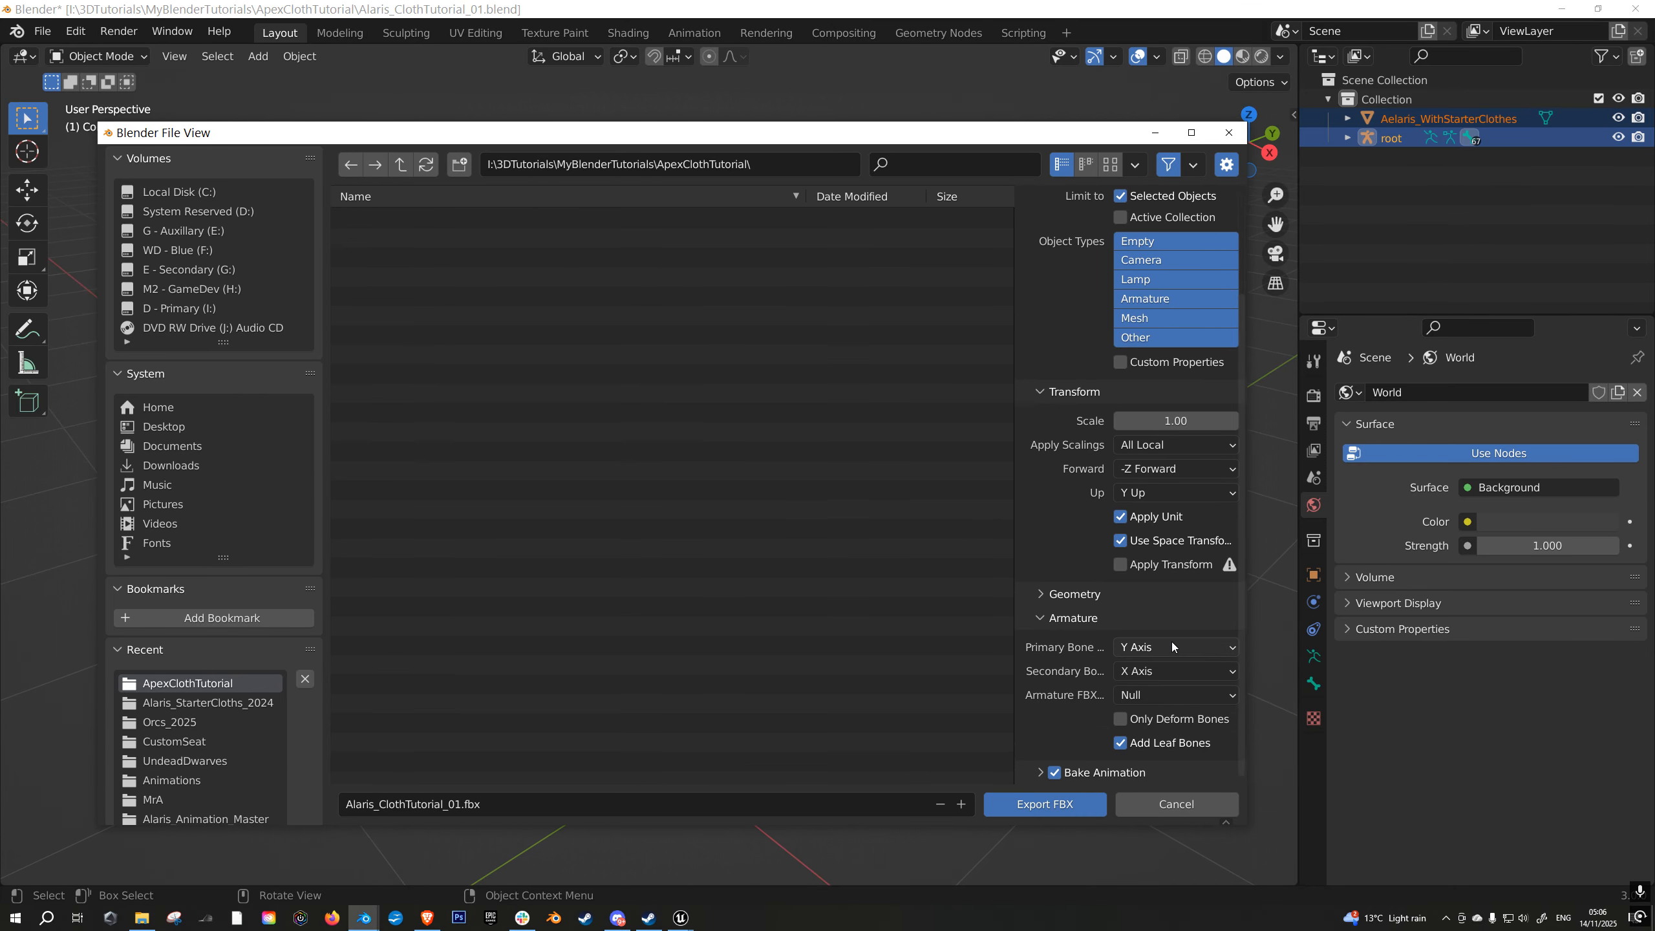
{"action": "left_click", "coordinate": [1122, 744]}
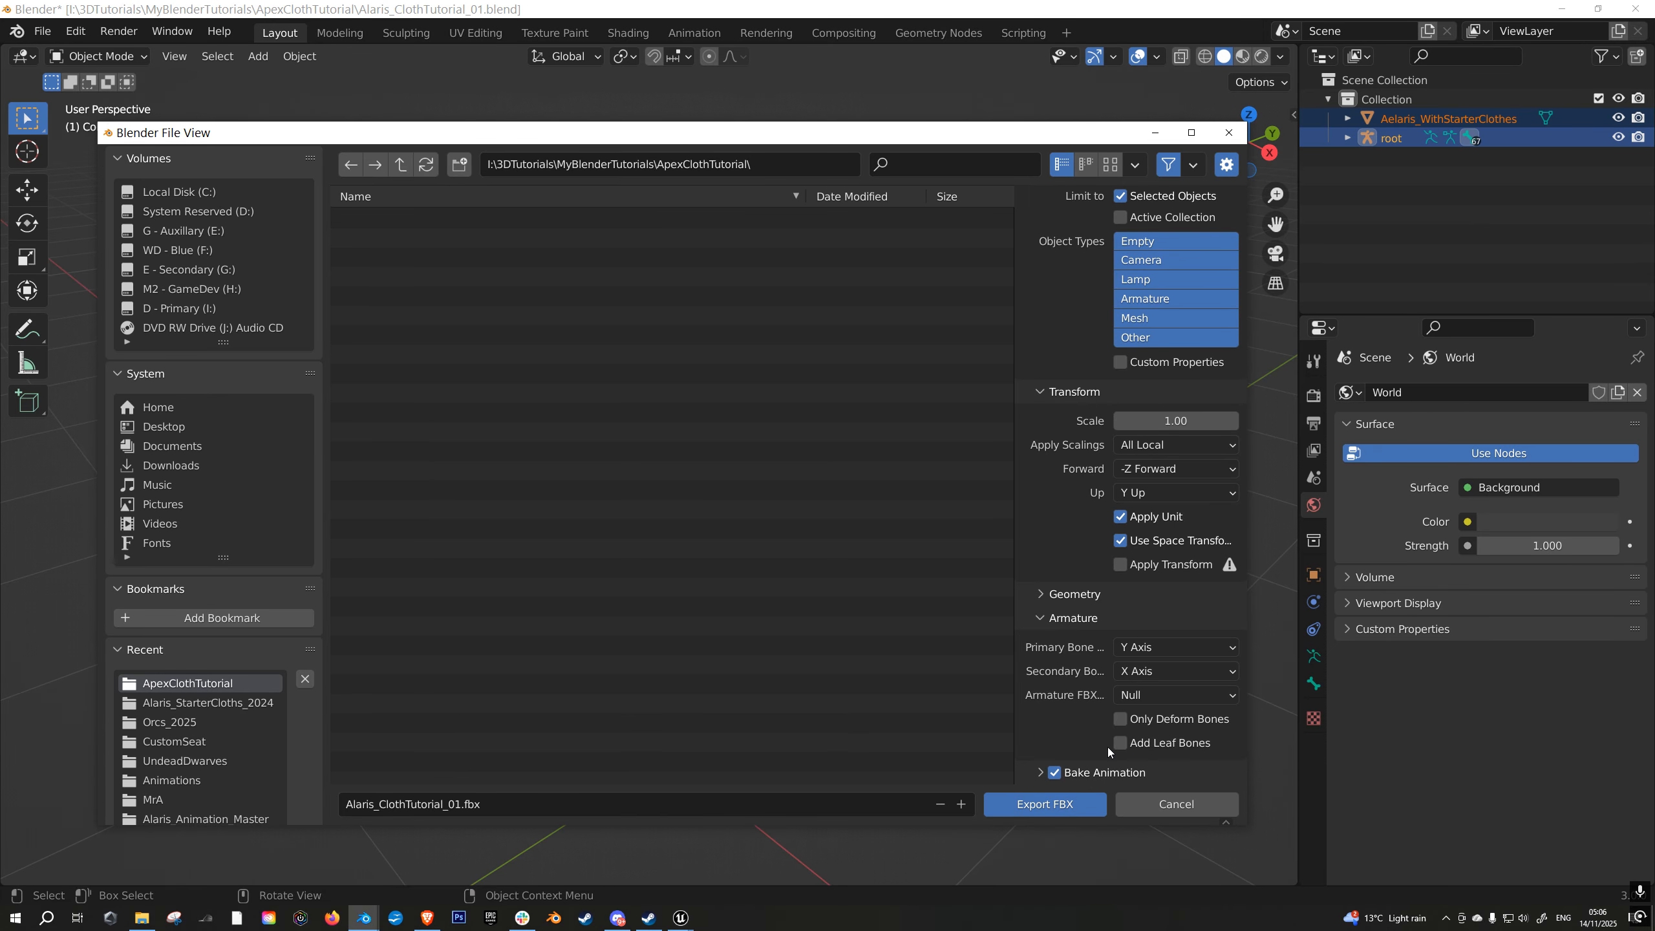
{"action": "left_click", "coordinate": [1055, 773]}
{"action": "left_click", "coordinate": [1060, 806]}
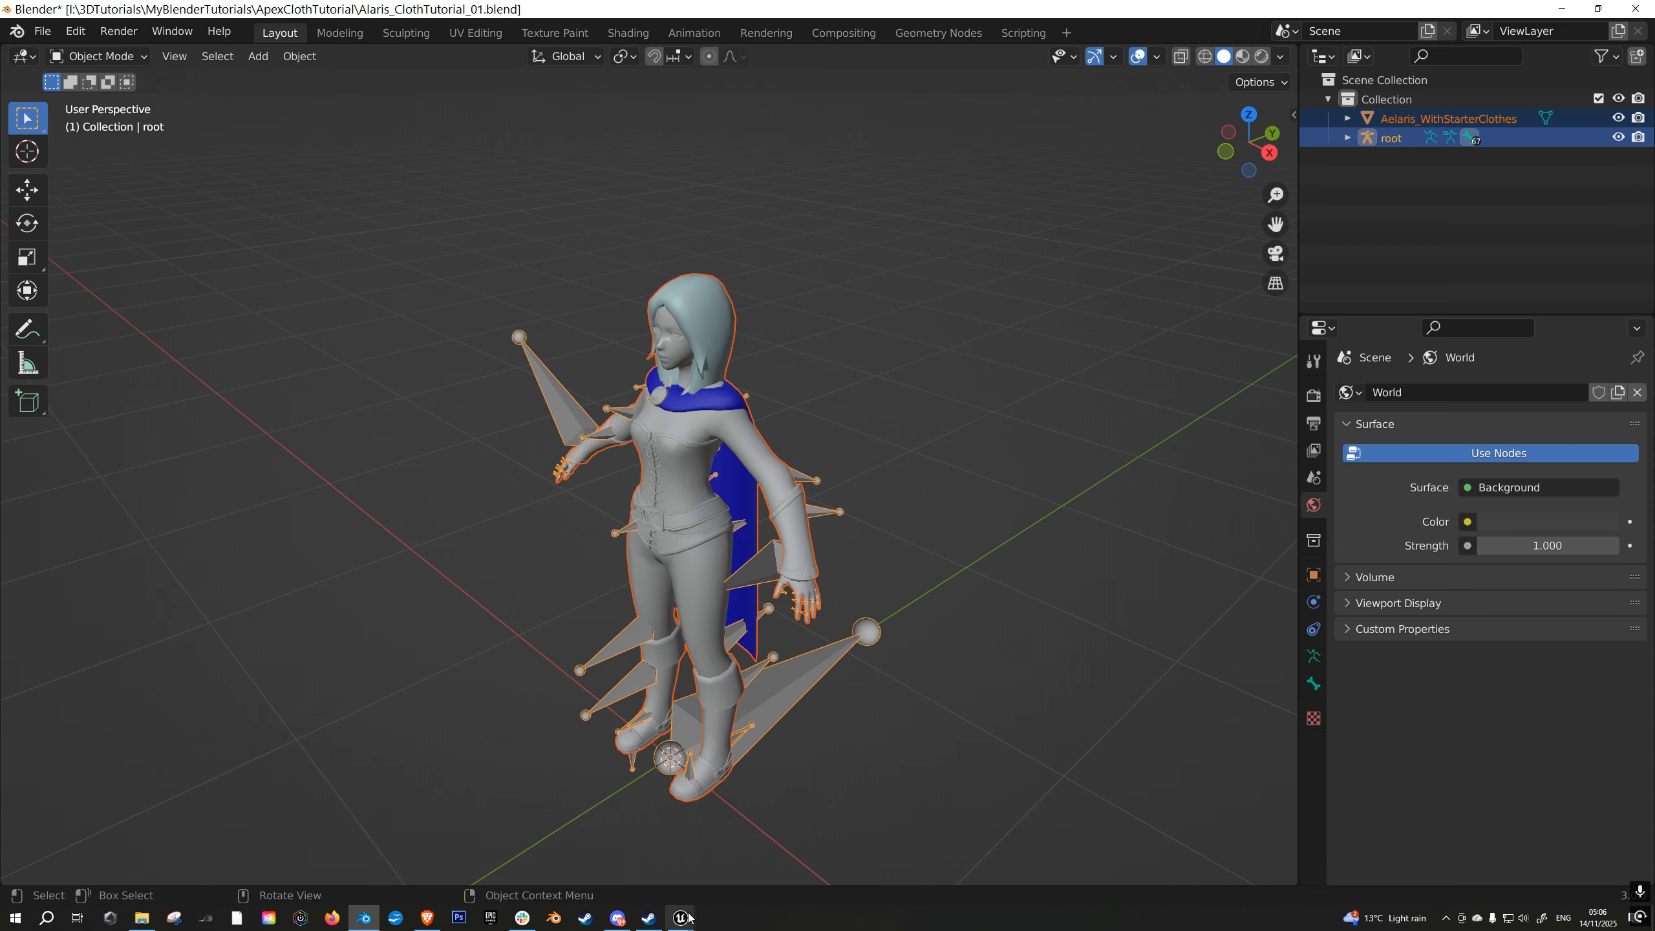
- Switch to Unreal Editor and create a ClothTutorialCharacter folder directly under Content
{"action": "left_click", "coordinate": [682, 918]}
{"action": "left_click", "coordinate": [731, 858]}
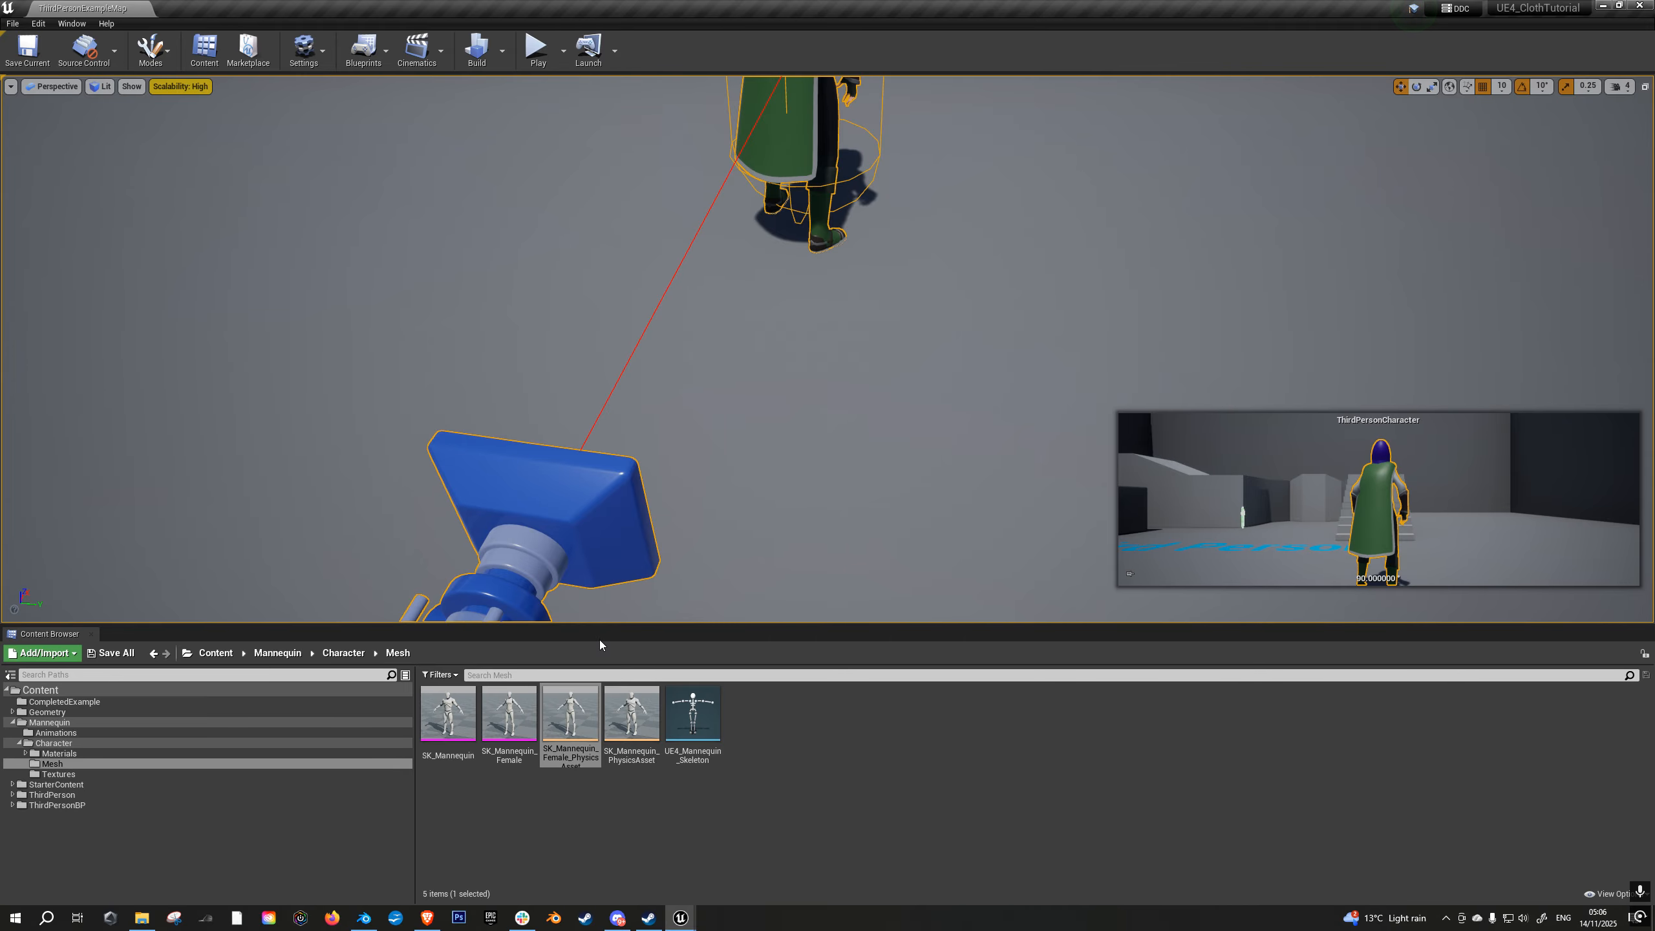
{"action": "left_click_drag", "start_coordinate": [598, 625], "coordinate": [591, 573]}
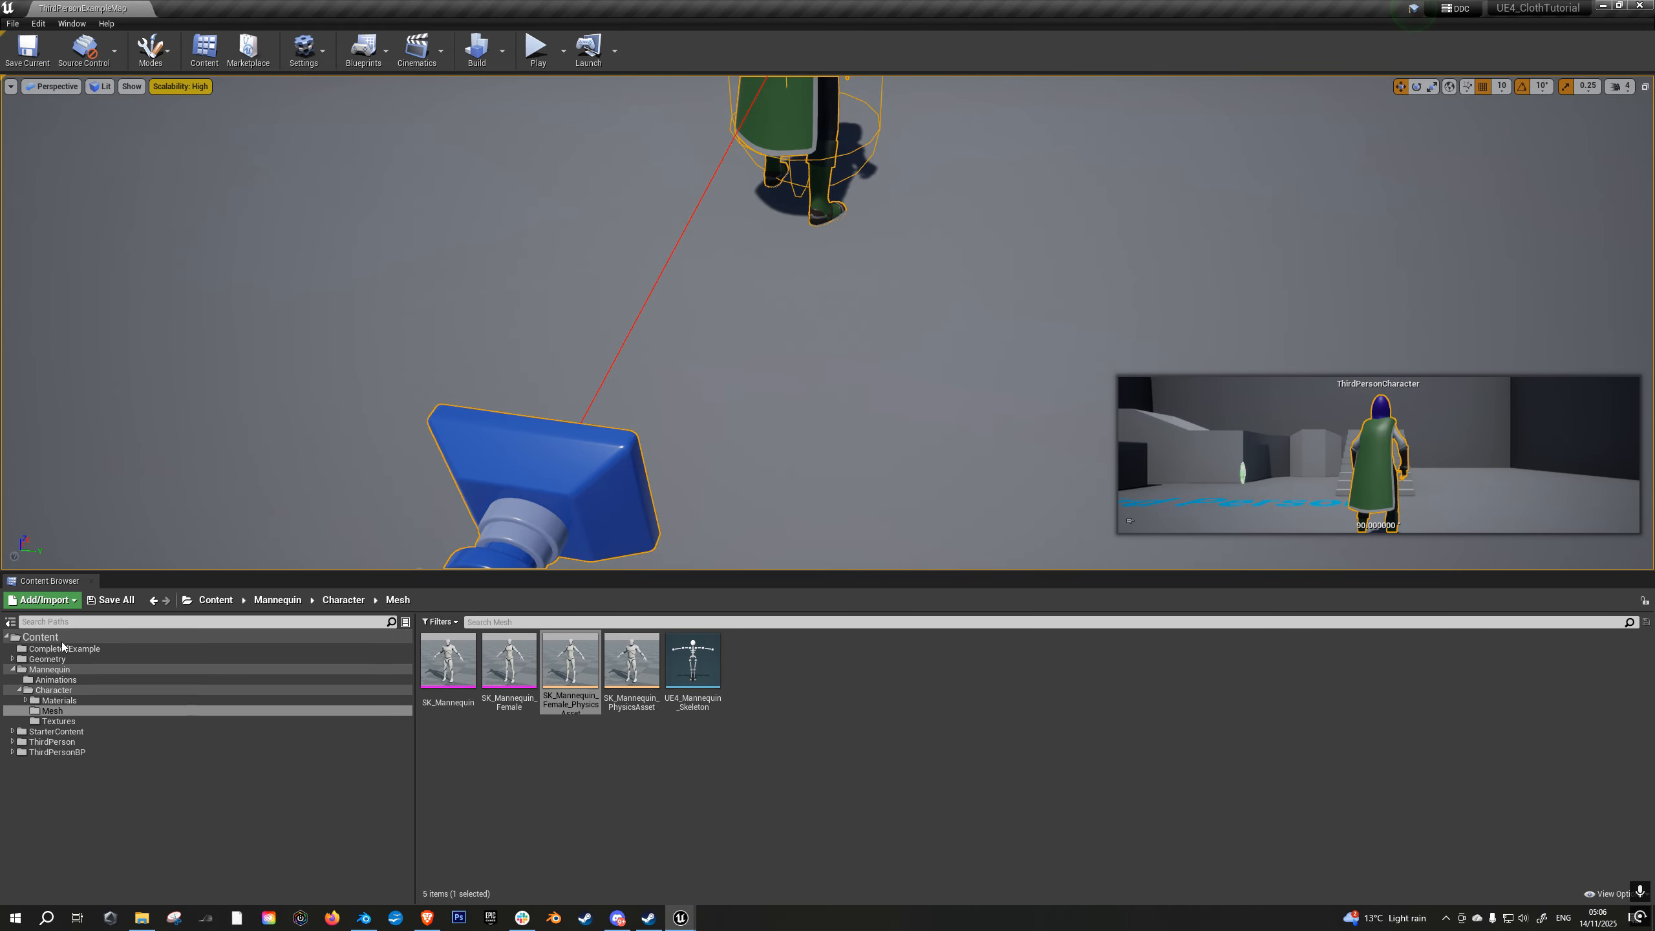
{"action": "left_click", "coordinate": [39, 637]}
{"action": "right_click", "coordinate": [856, 682]}
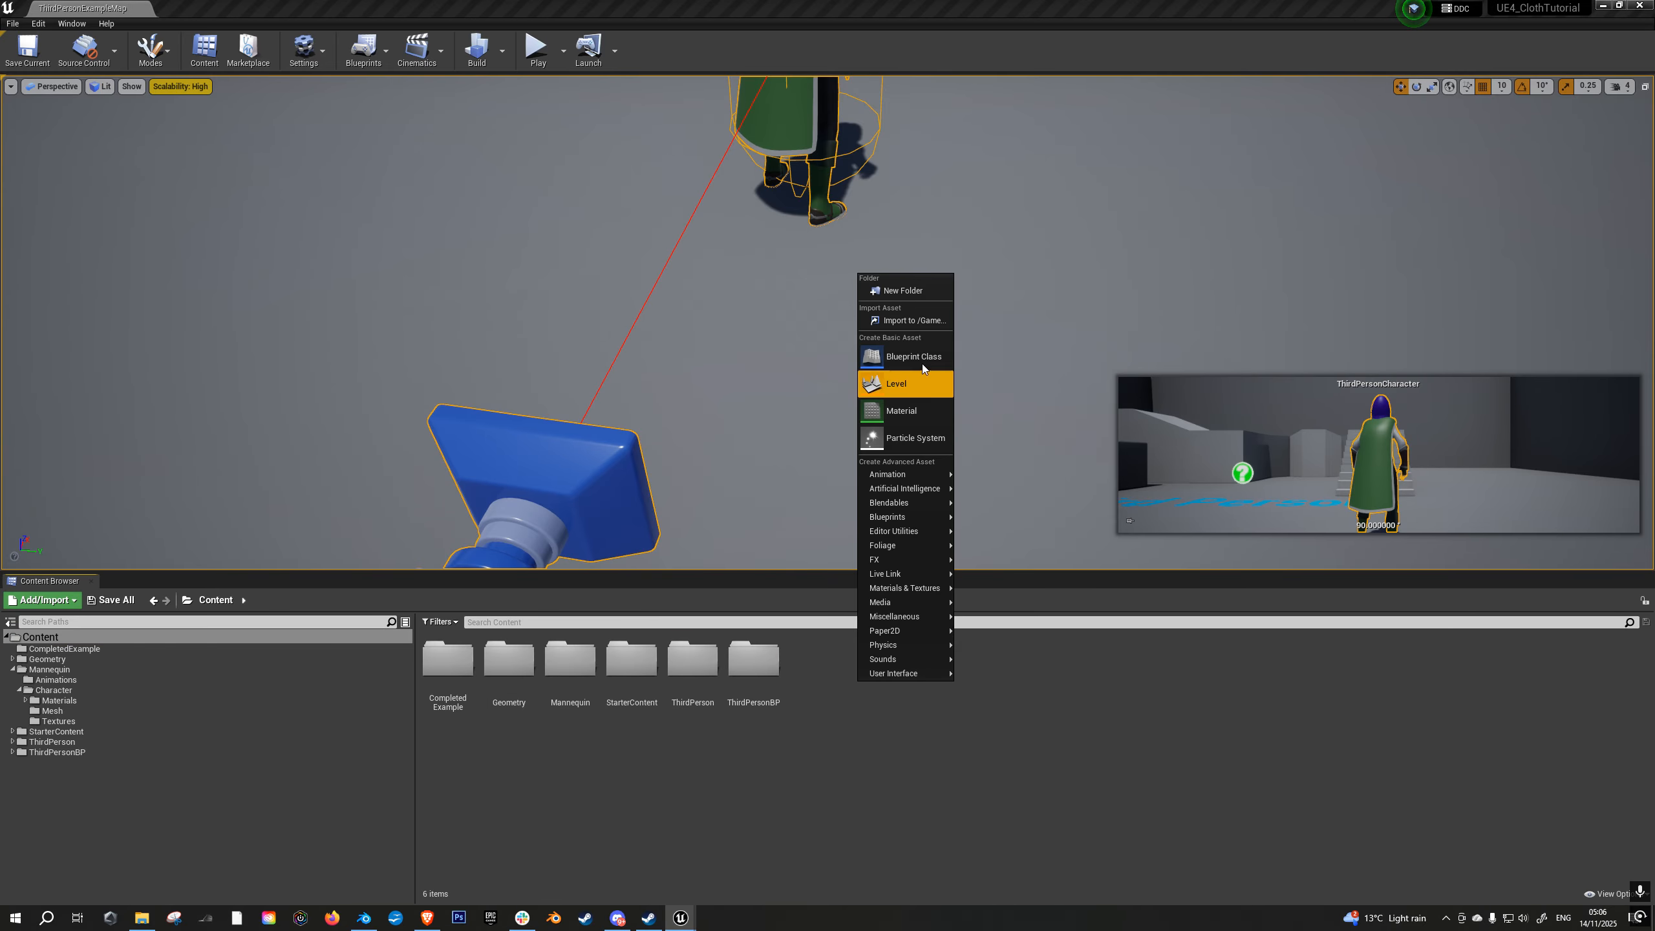
{"action": "left_click", "coordinate": [902, 291]}
{"action": "key", "text": "BackSpace"}
{"action": "type", "text": "Character"}
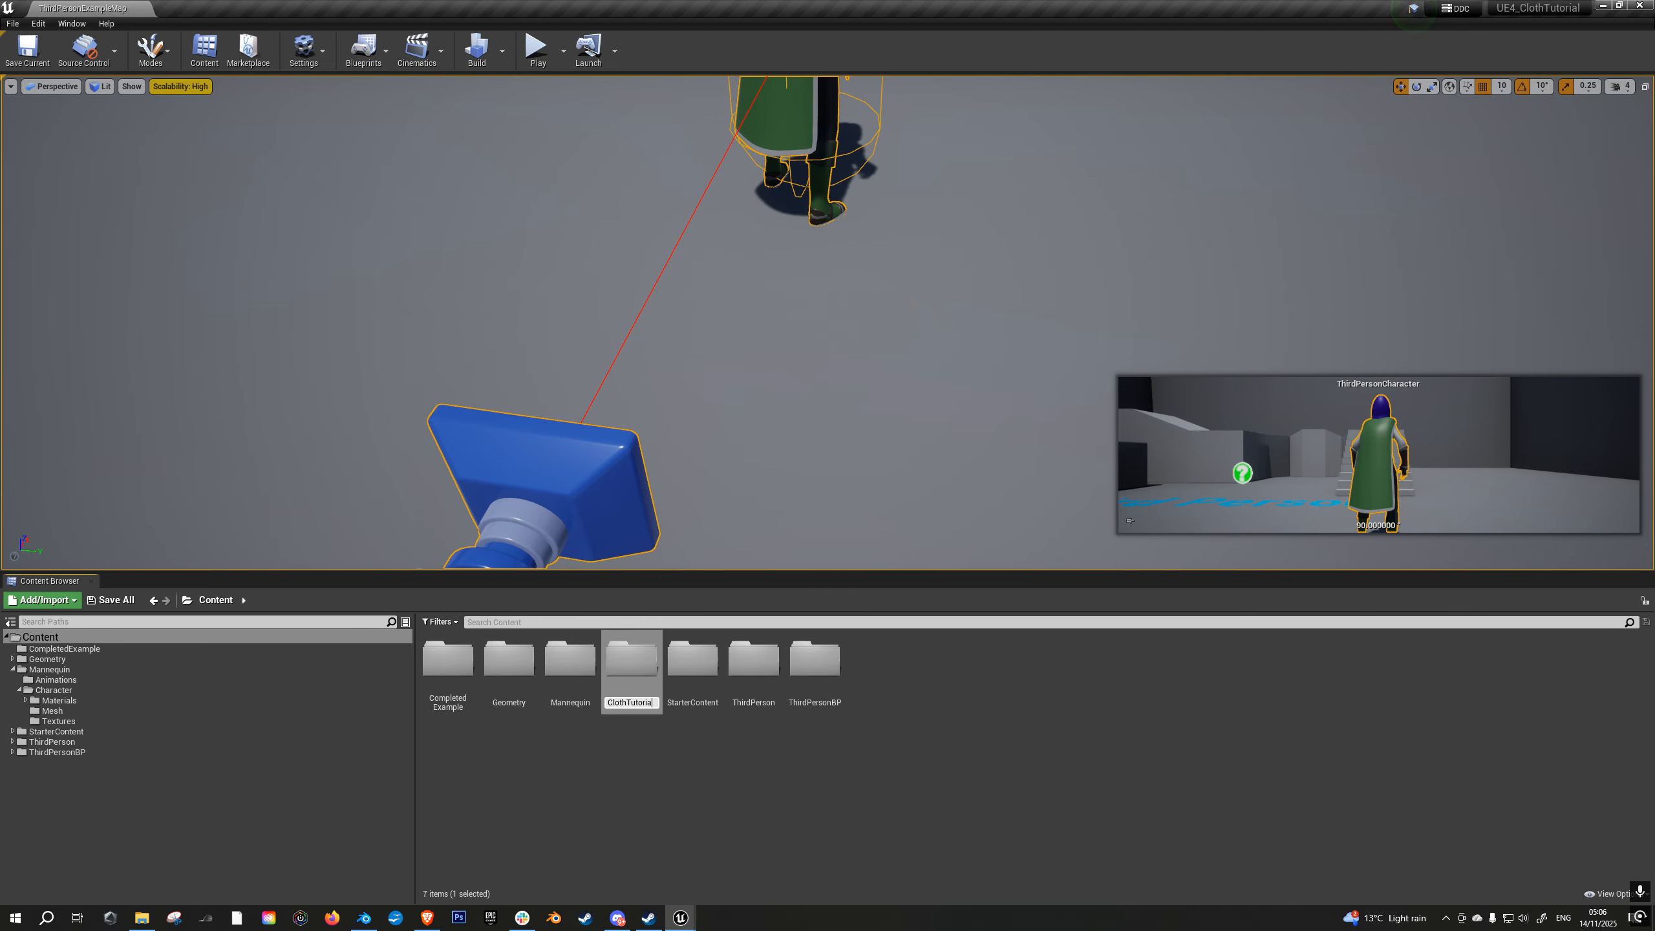
{"action": "key", "text": "Return"}
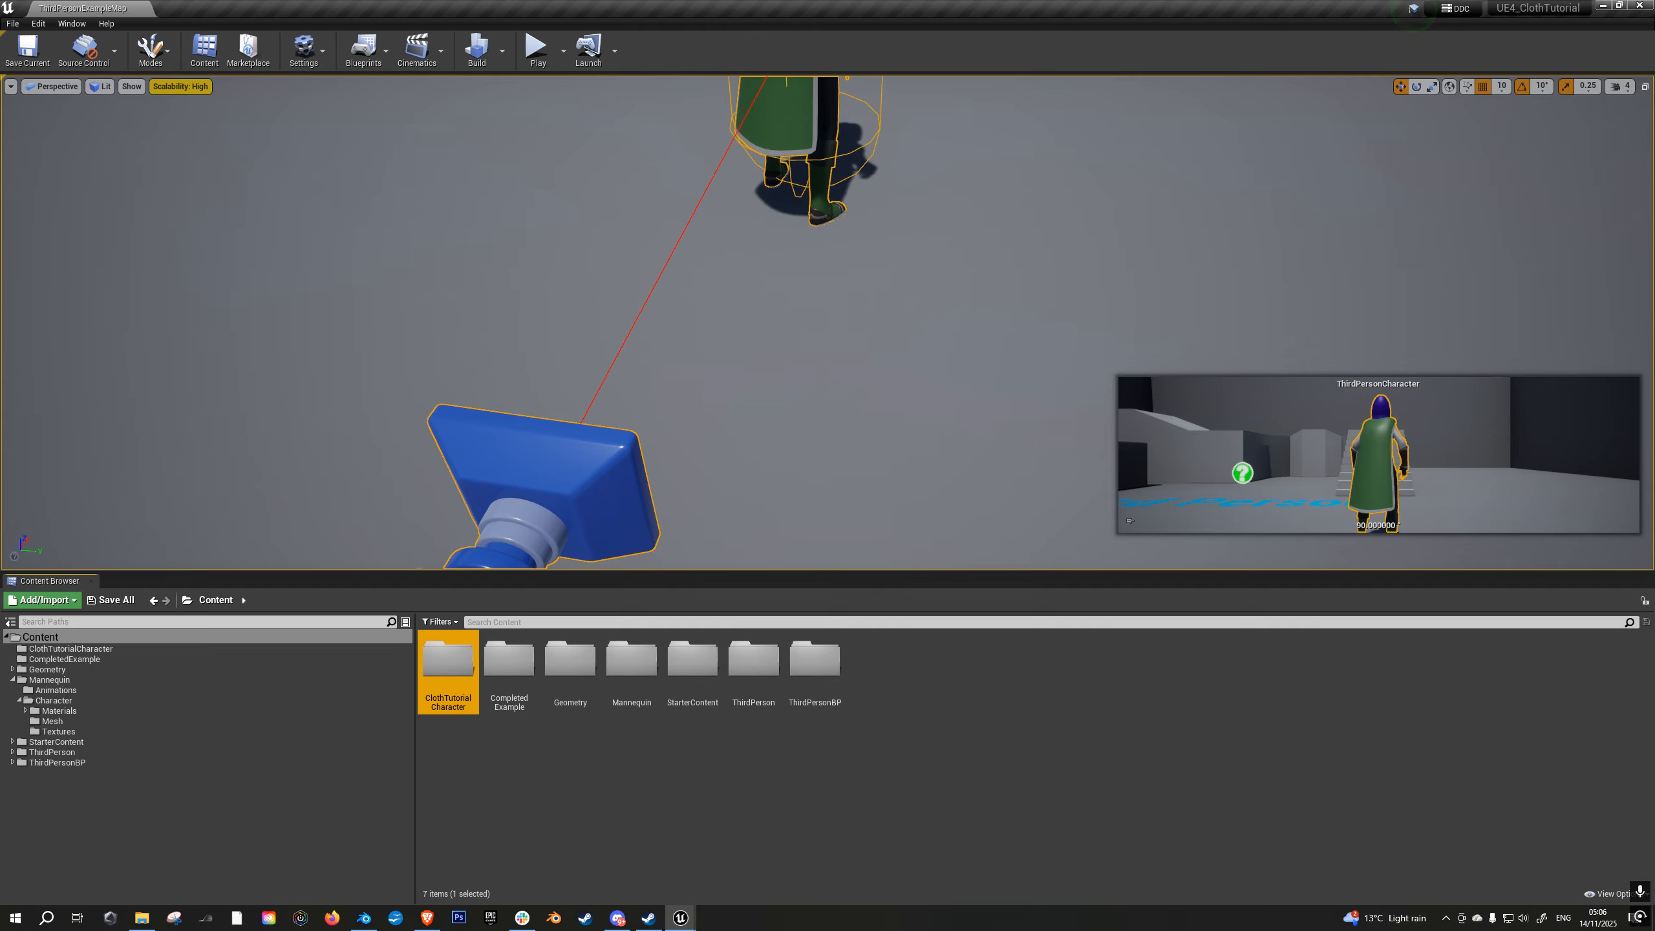
- Choose Alaris_ClothTutorial_01.fbx from 3DTutorials\MyBlenderTutorials\ApexClothTutorial for import into the ClothTutorialCharacter folder, bringing up its FBX import options
{"action": "double_click", "coordinate": [448, 660]}
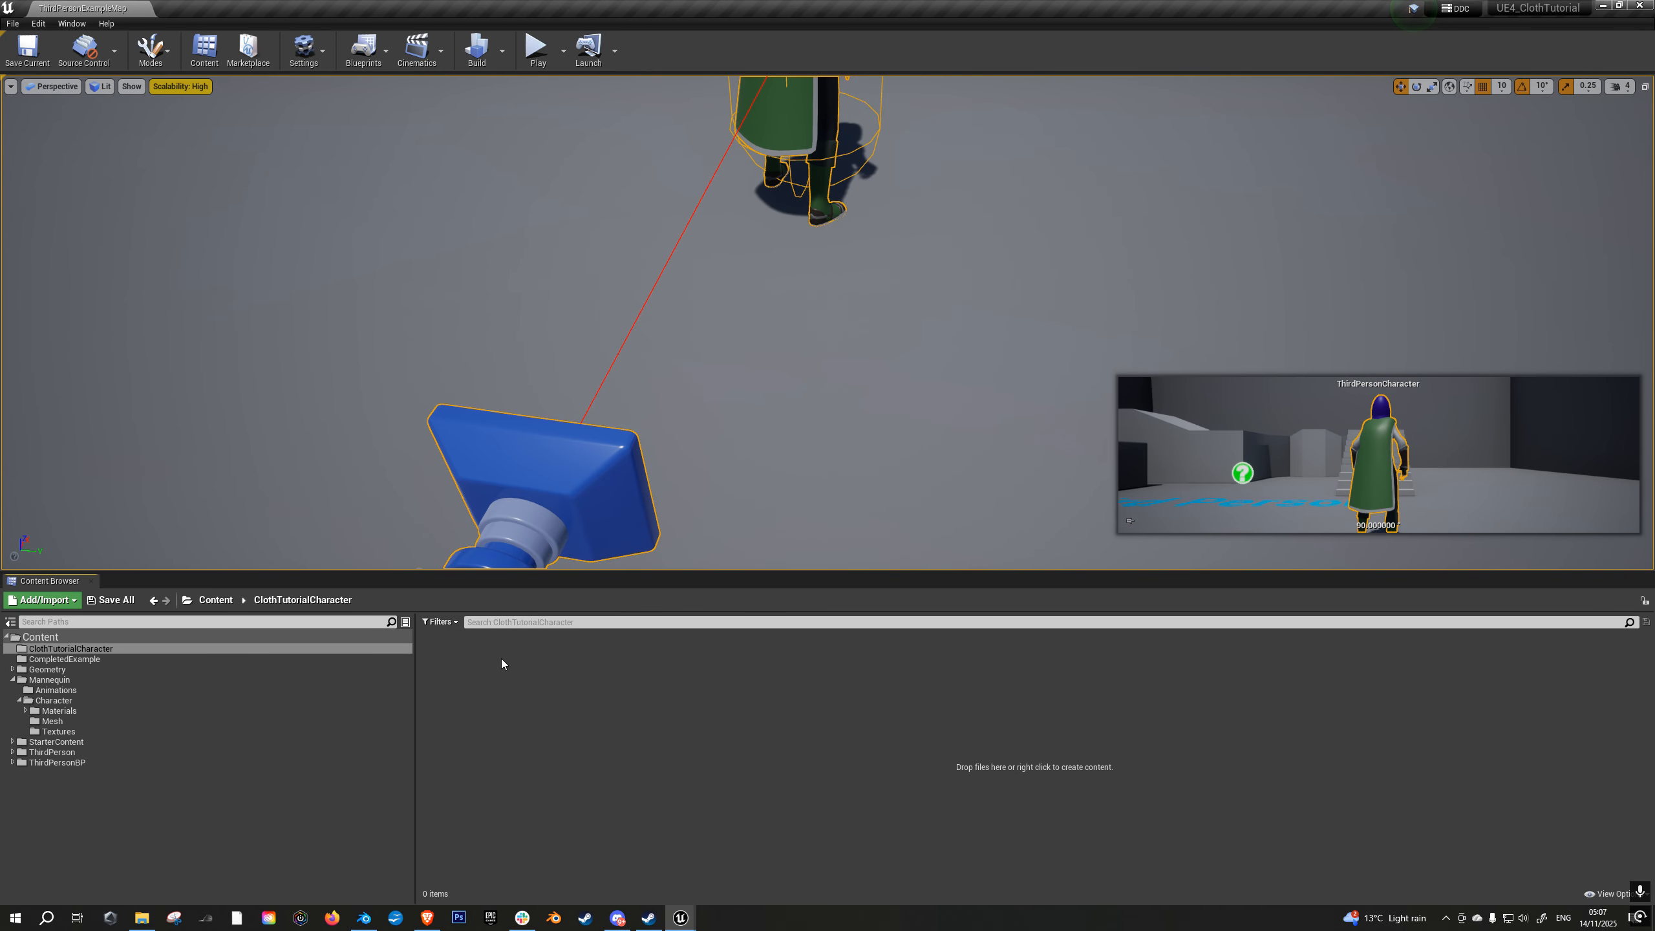
{"action": "right_click", "coordinate": [498, 657]}
{"action": "left_click", "coordinate": [567, 297]}
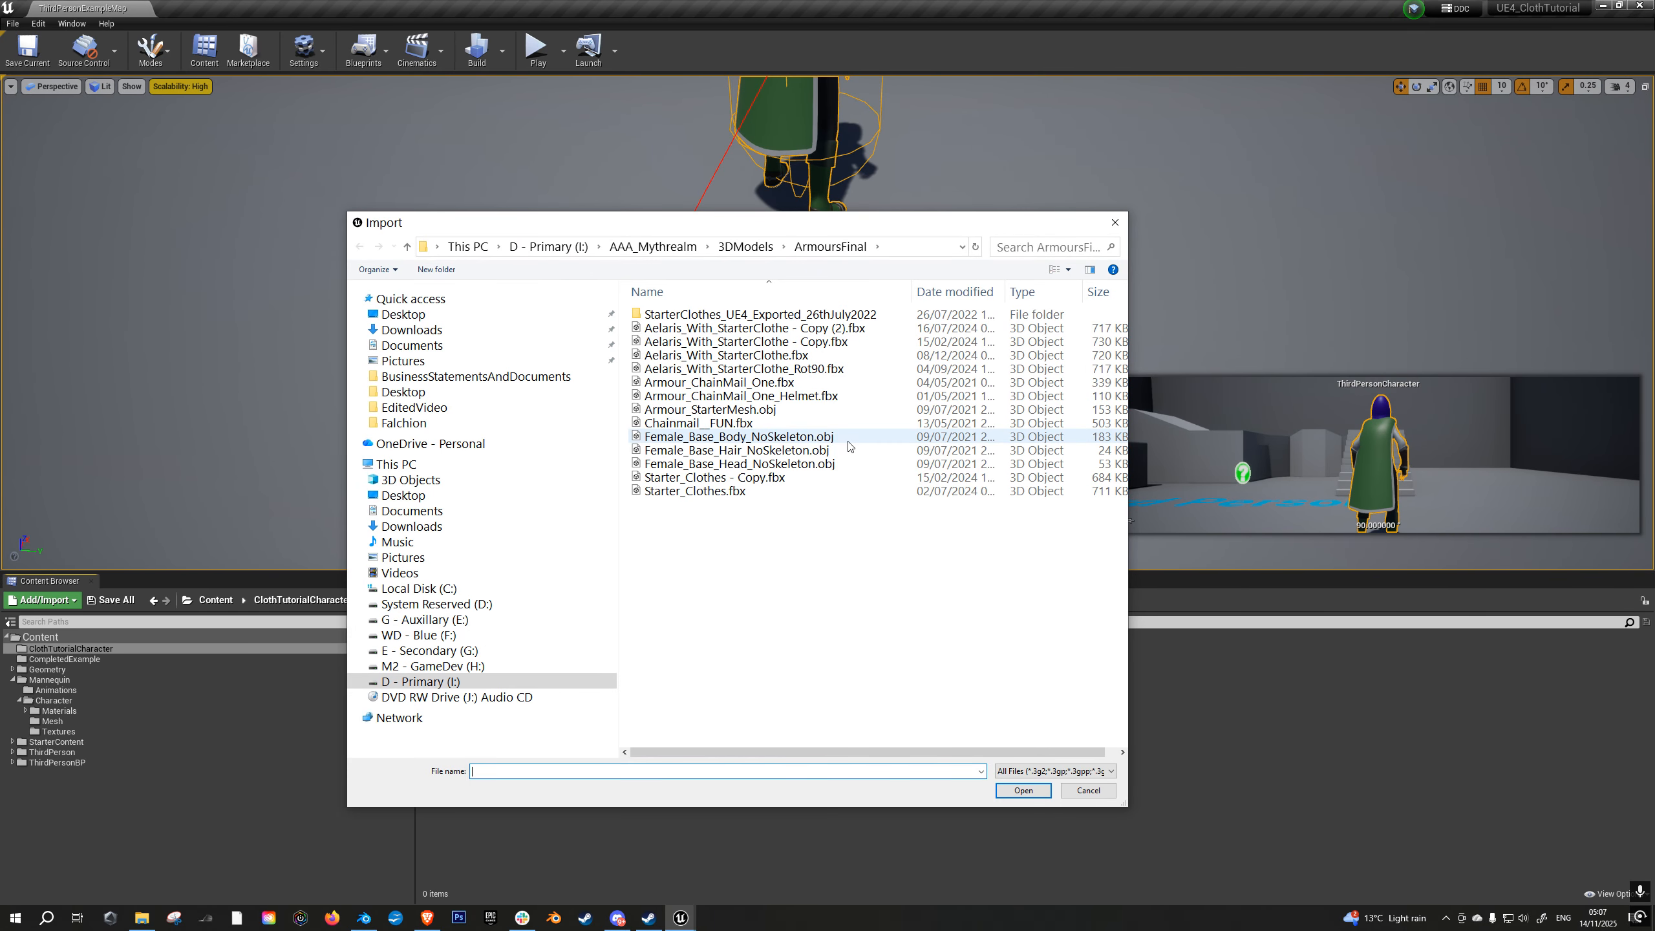
{"action": "left_click", "coordinate": [542, 250]}
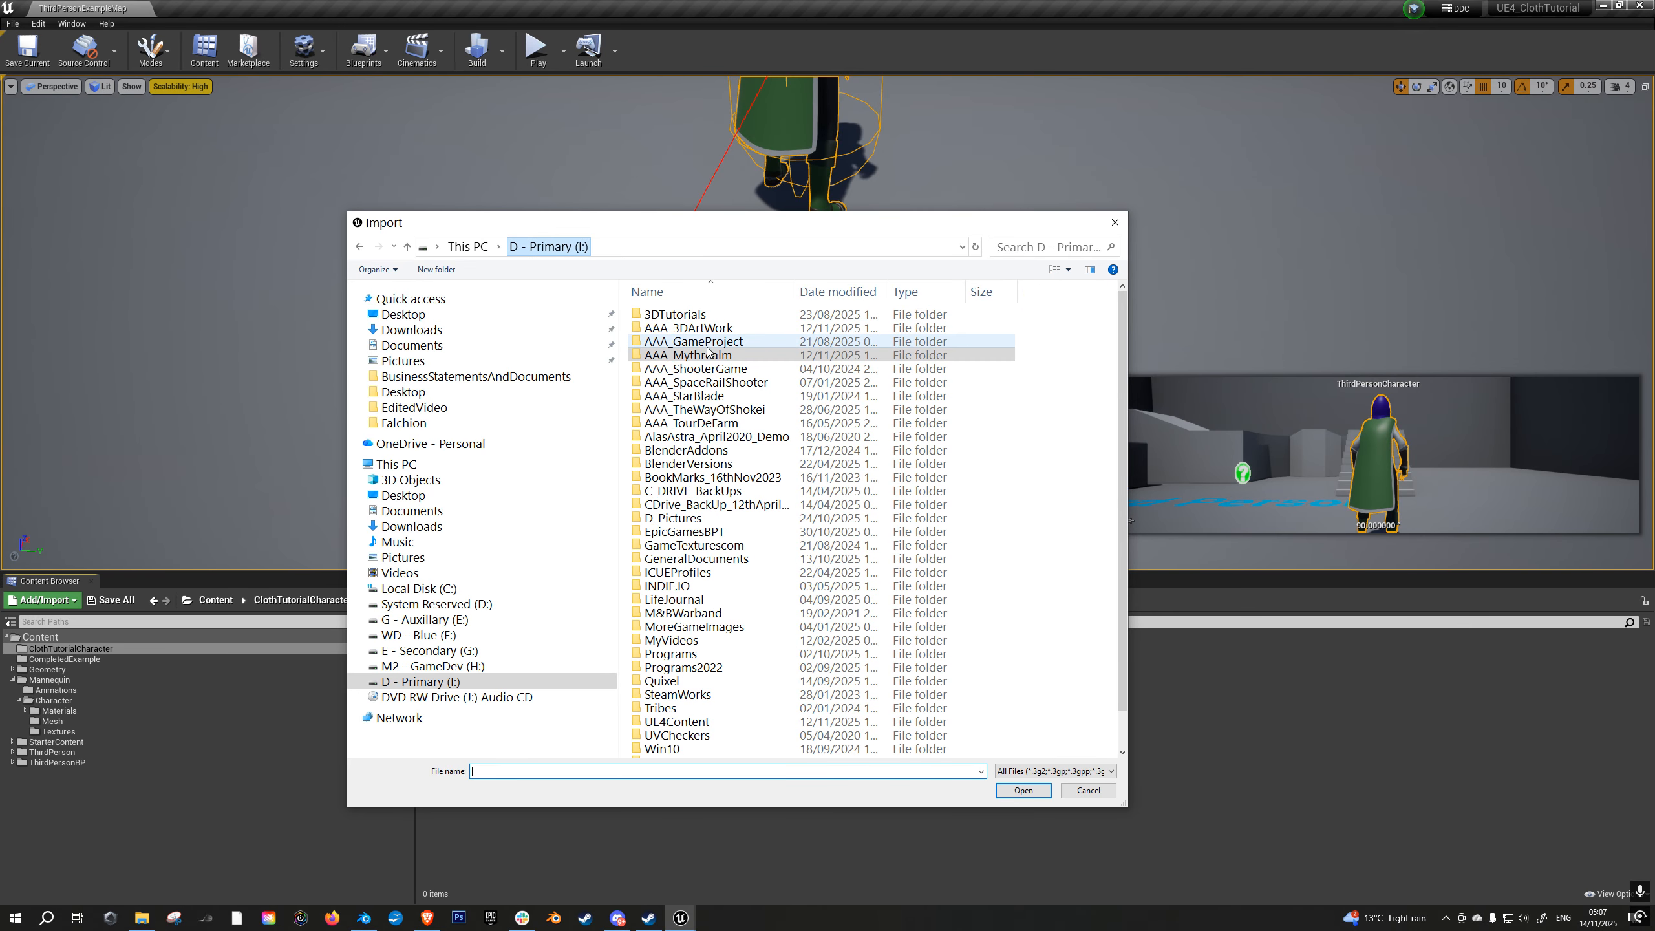
{"action": "double_click", "coordinate": [682, 316]}
{"action": "double_click", "coordinate": [704, 341]}
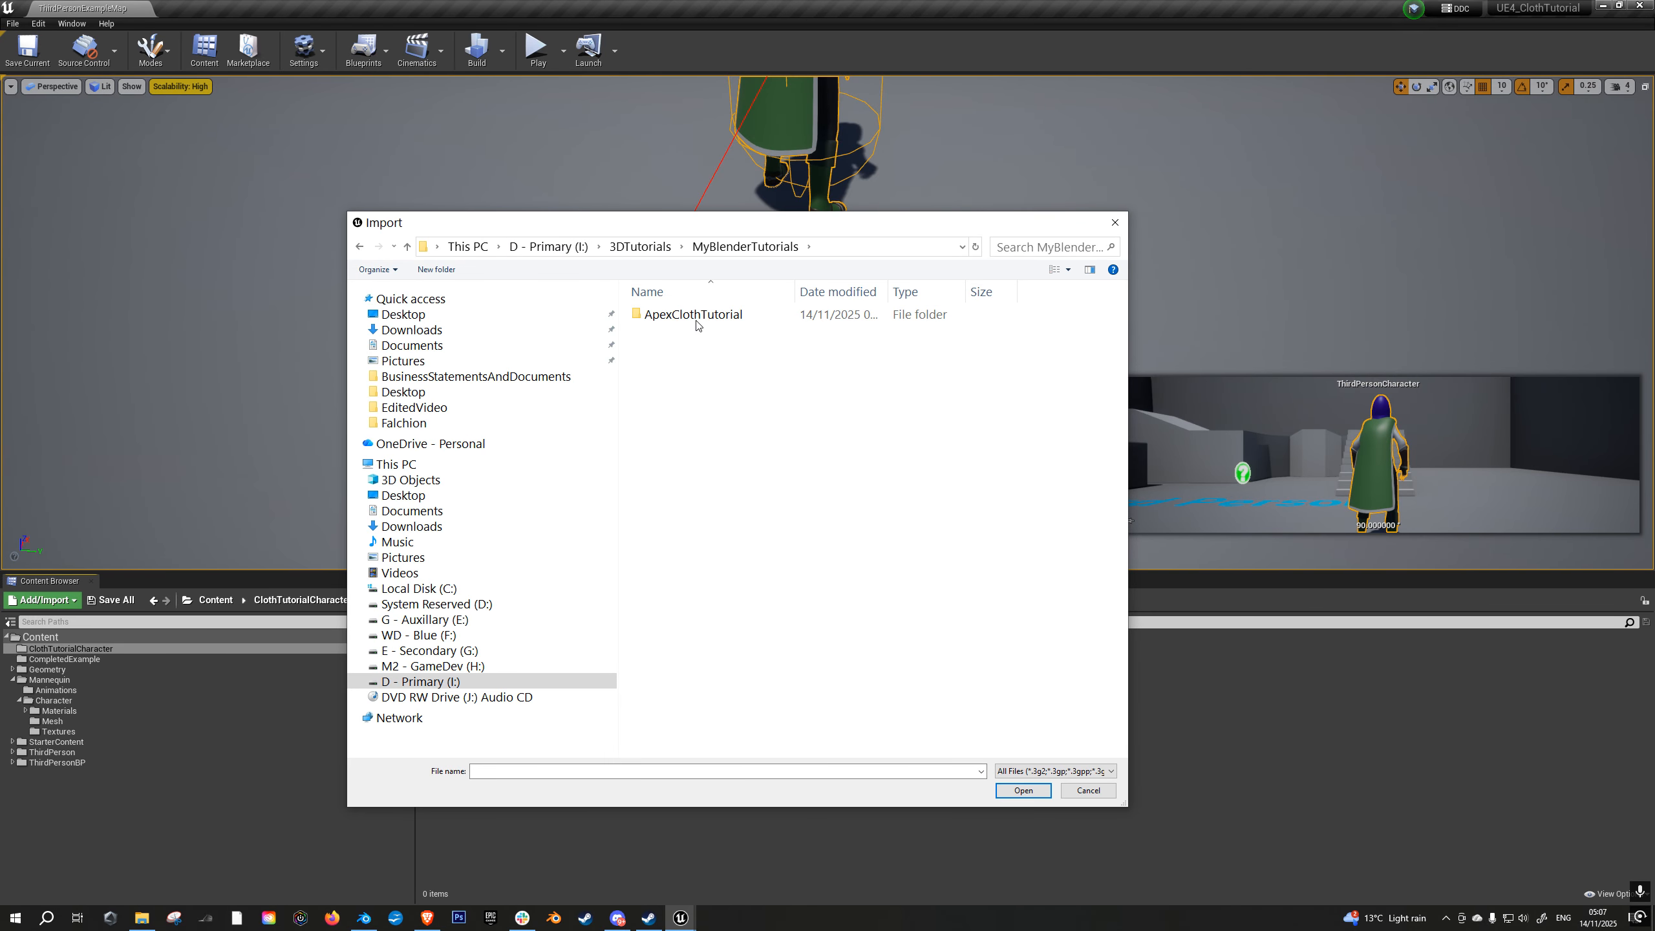
{"action": "left_click", "coordinate": [697, 319]}
{"action": "double_click", "coordinate": [695, 319]}
{"action": "left_click", "coordinate": [715, 323]}
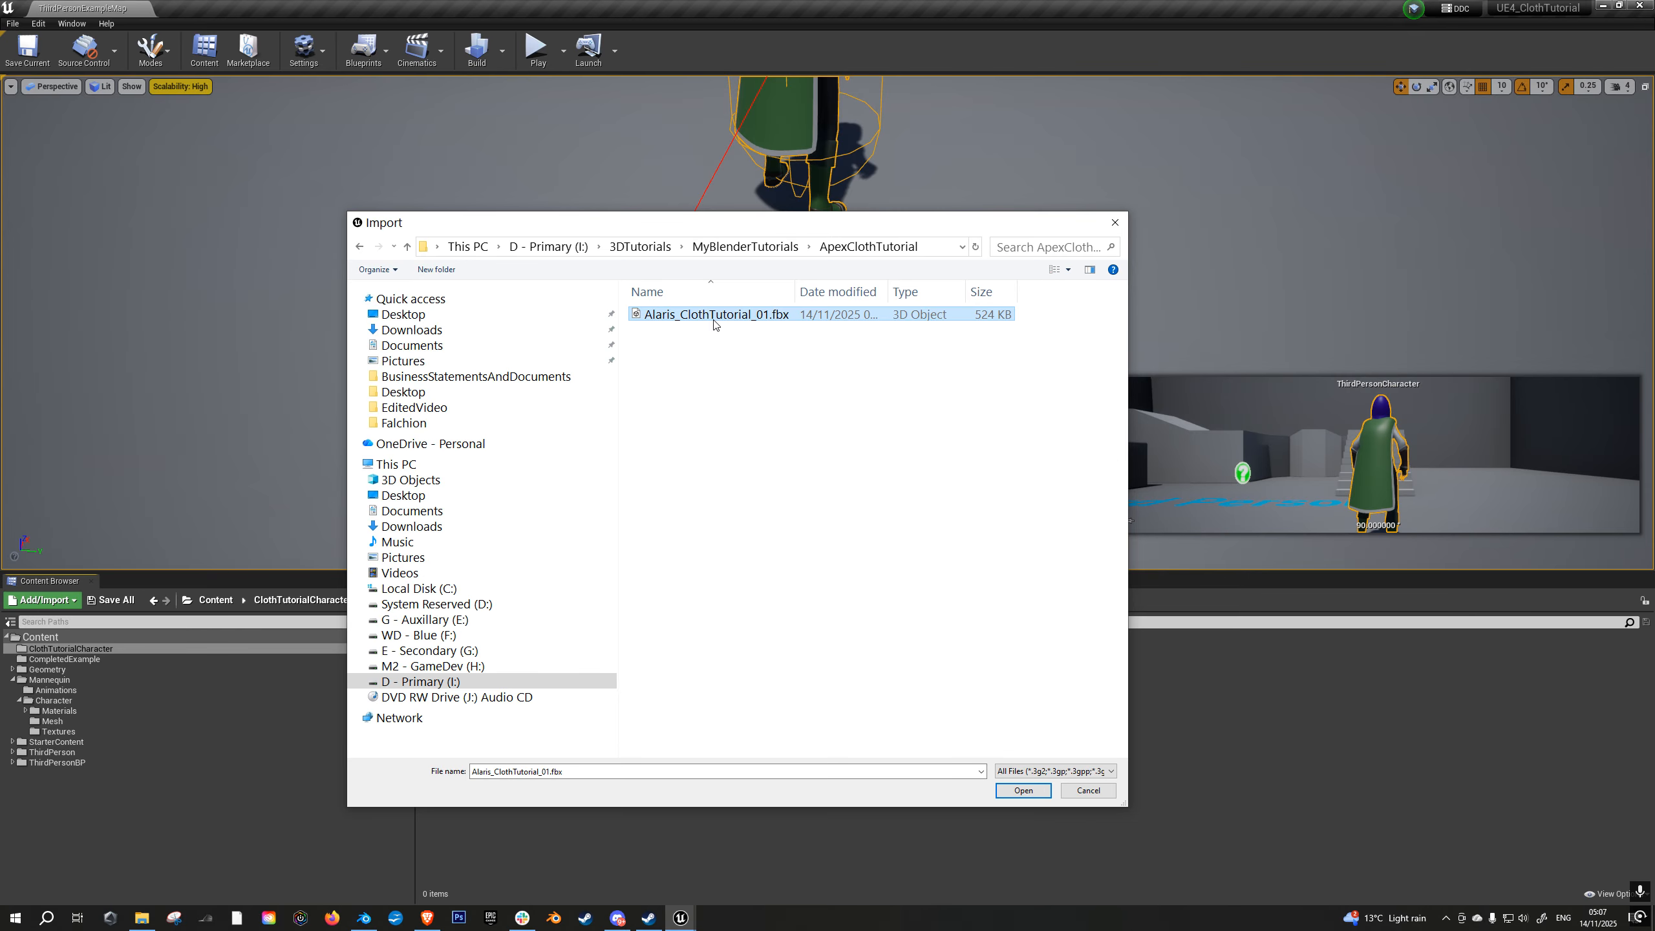
{"action": "double_click", "coordinate": [714, 319]}
{"action": "left_click_drag", "start_coordinate": [791, 221], "coordinate": [729, 228]}
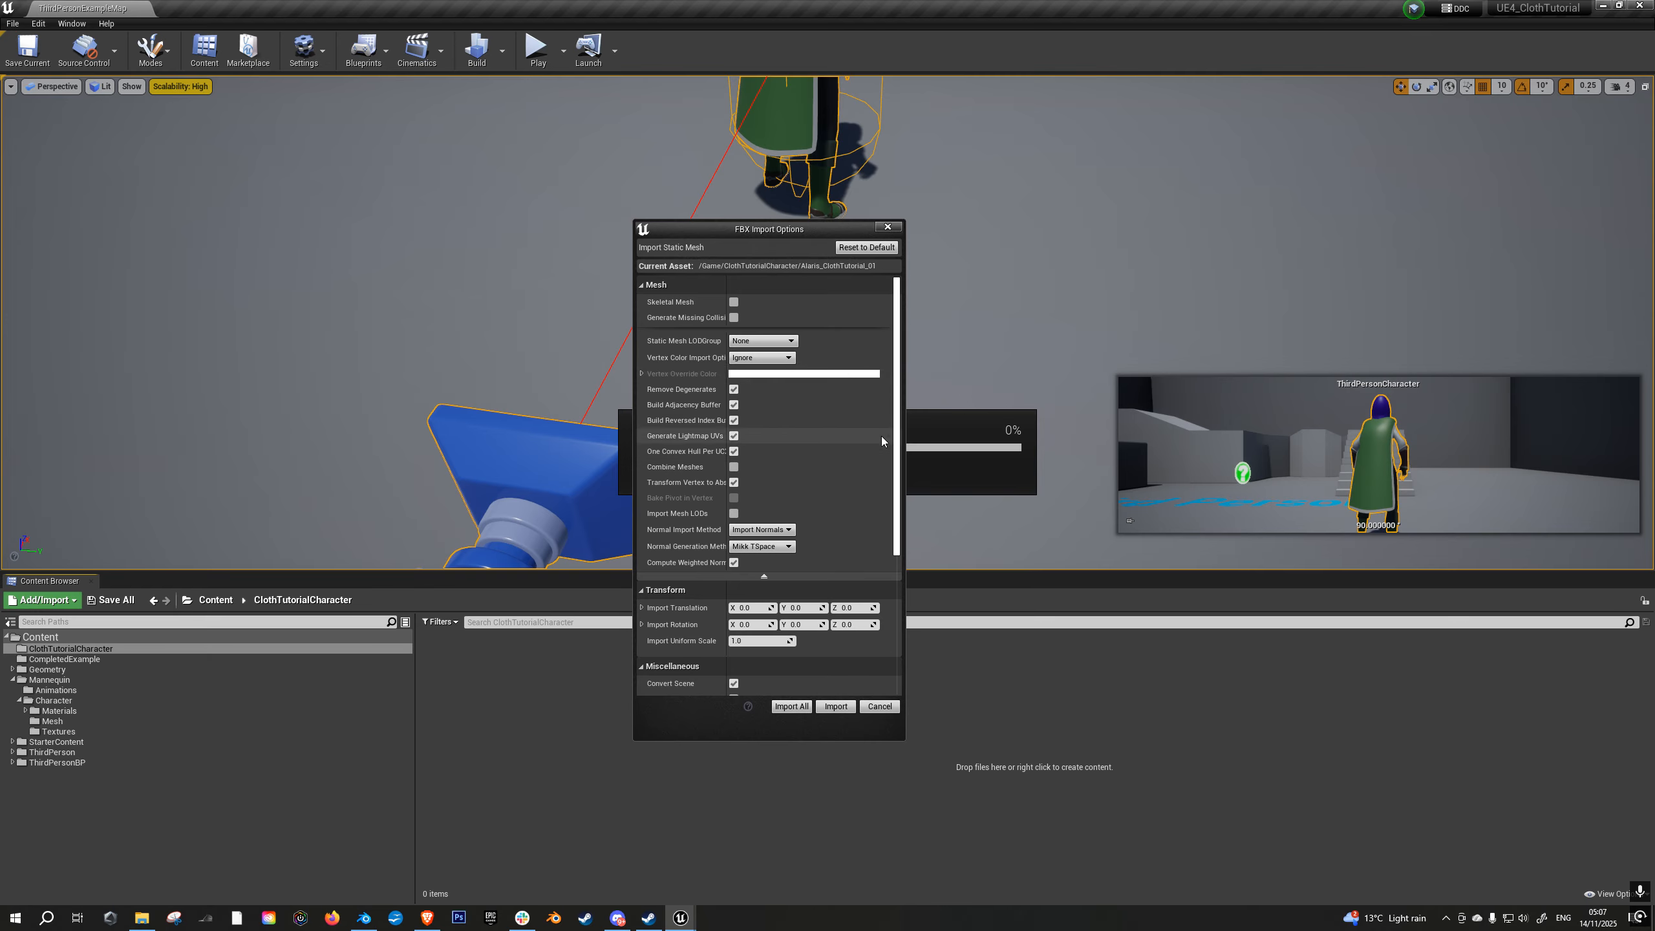
- Cancel the static mesh import, dismiss the message log and switch back to Blender
{"action": "left_click", "coordinate": [892, 228]}
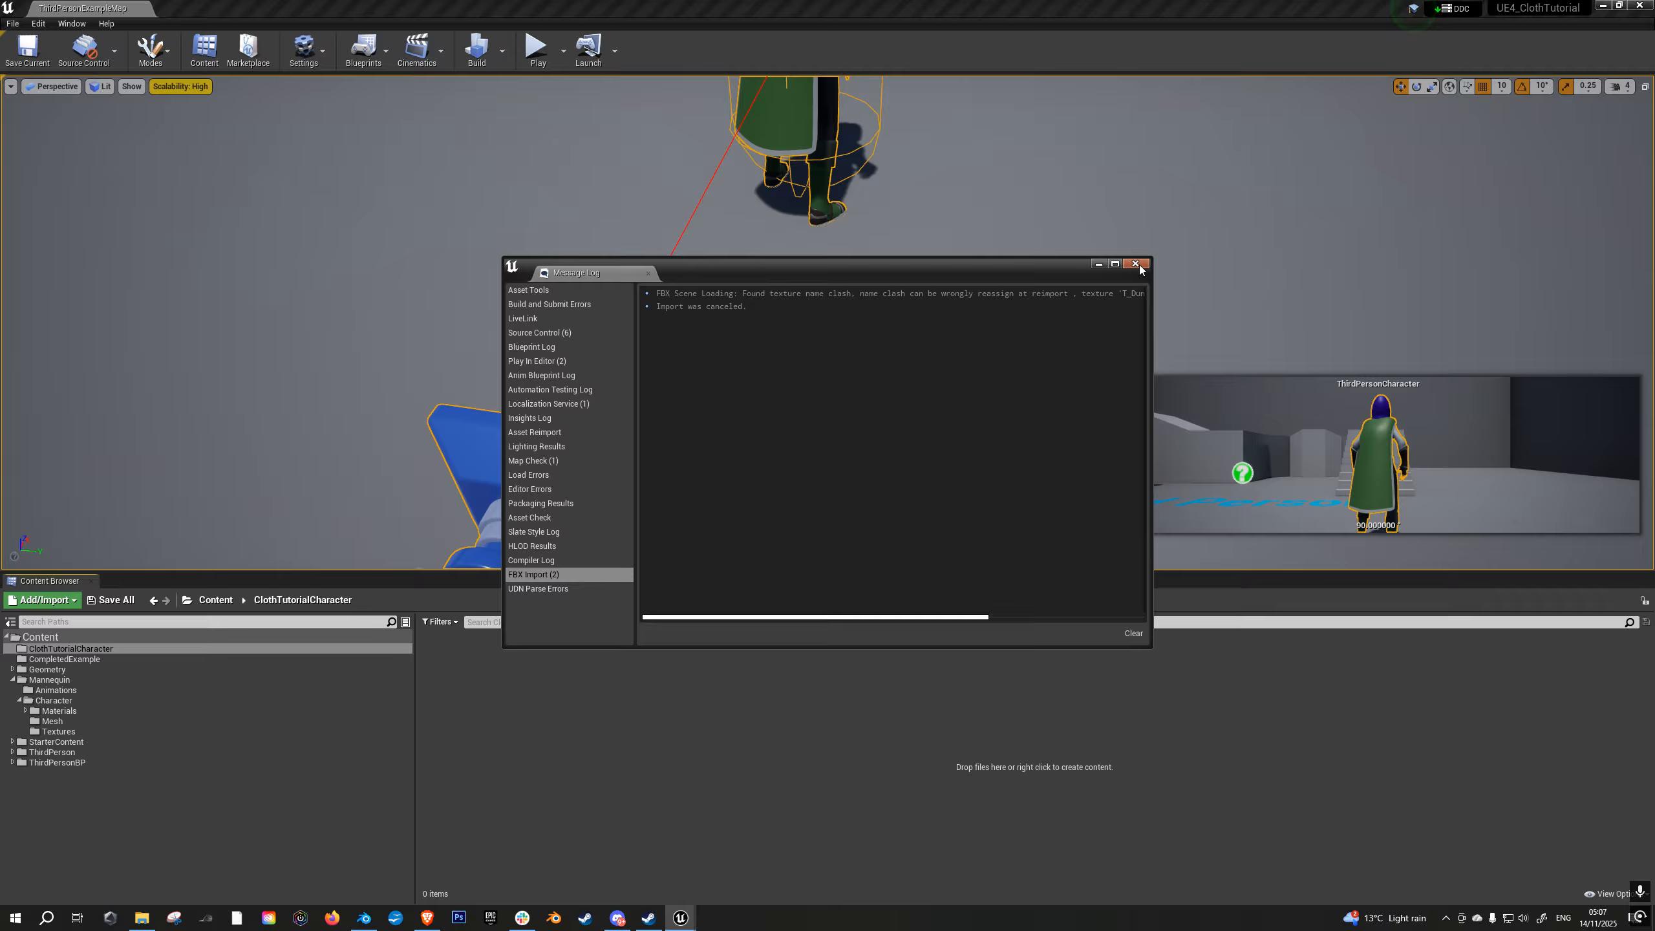
{"action": "left_click", "coordinate": [1136, 263]}
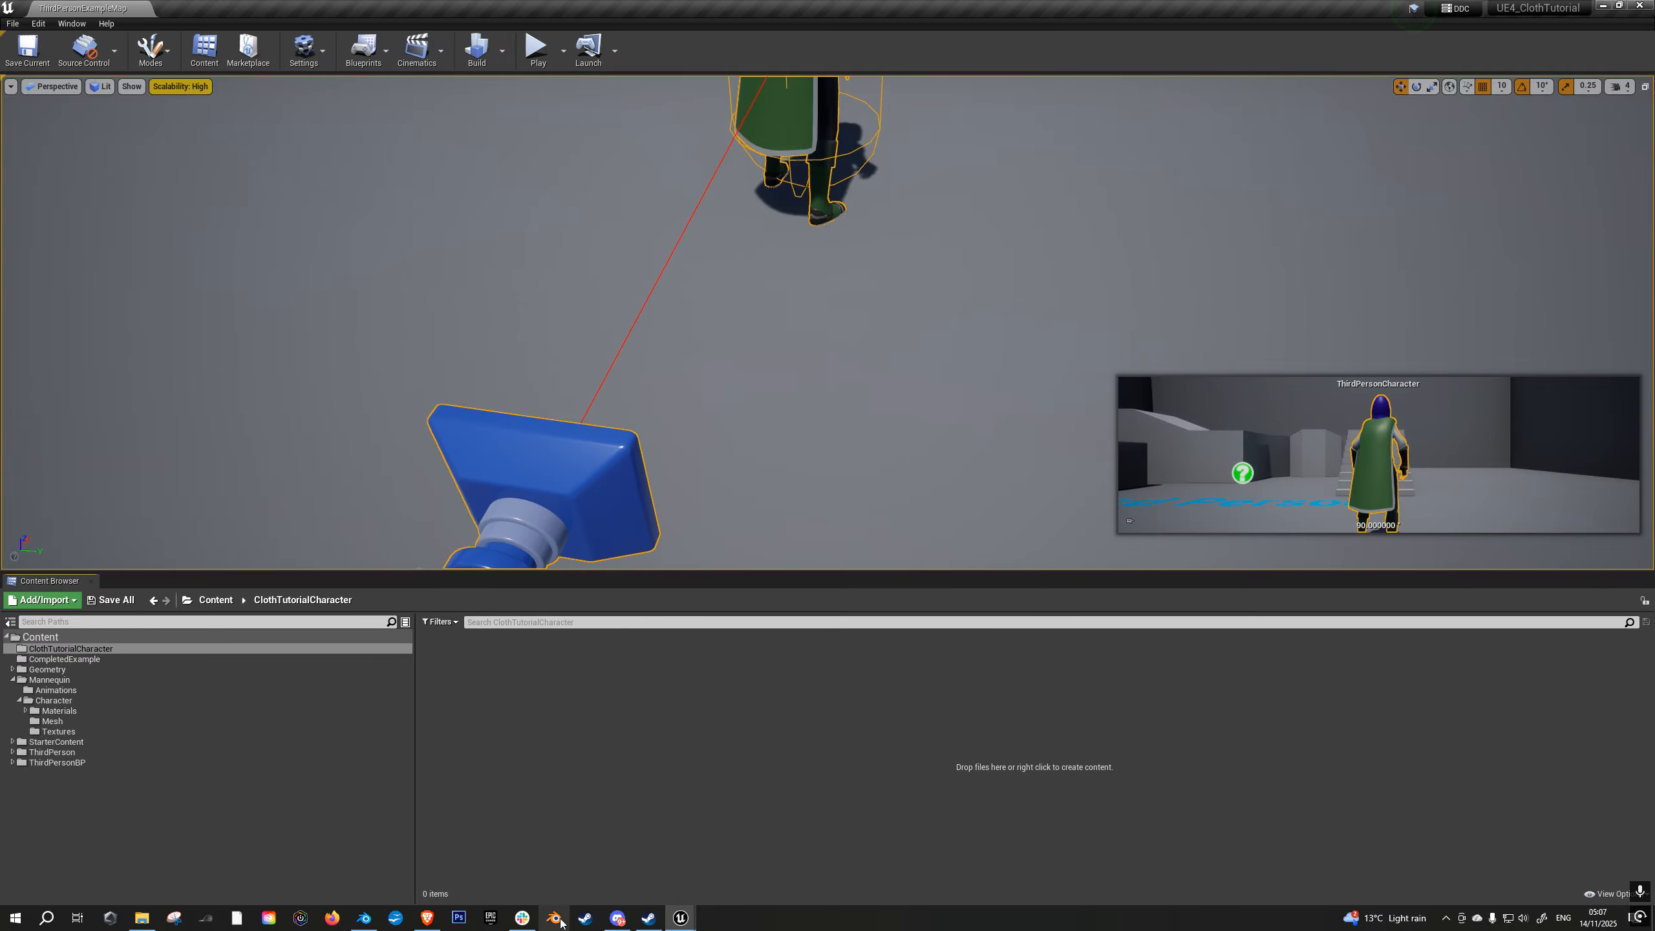
{"action": "left_click", "coordinate": [364, 917]}
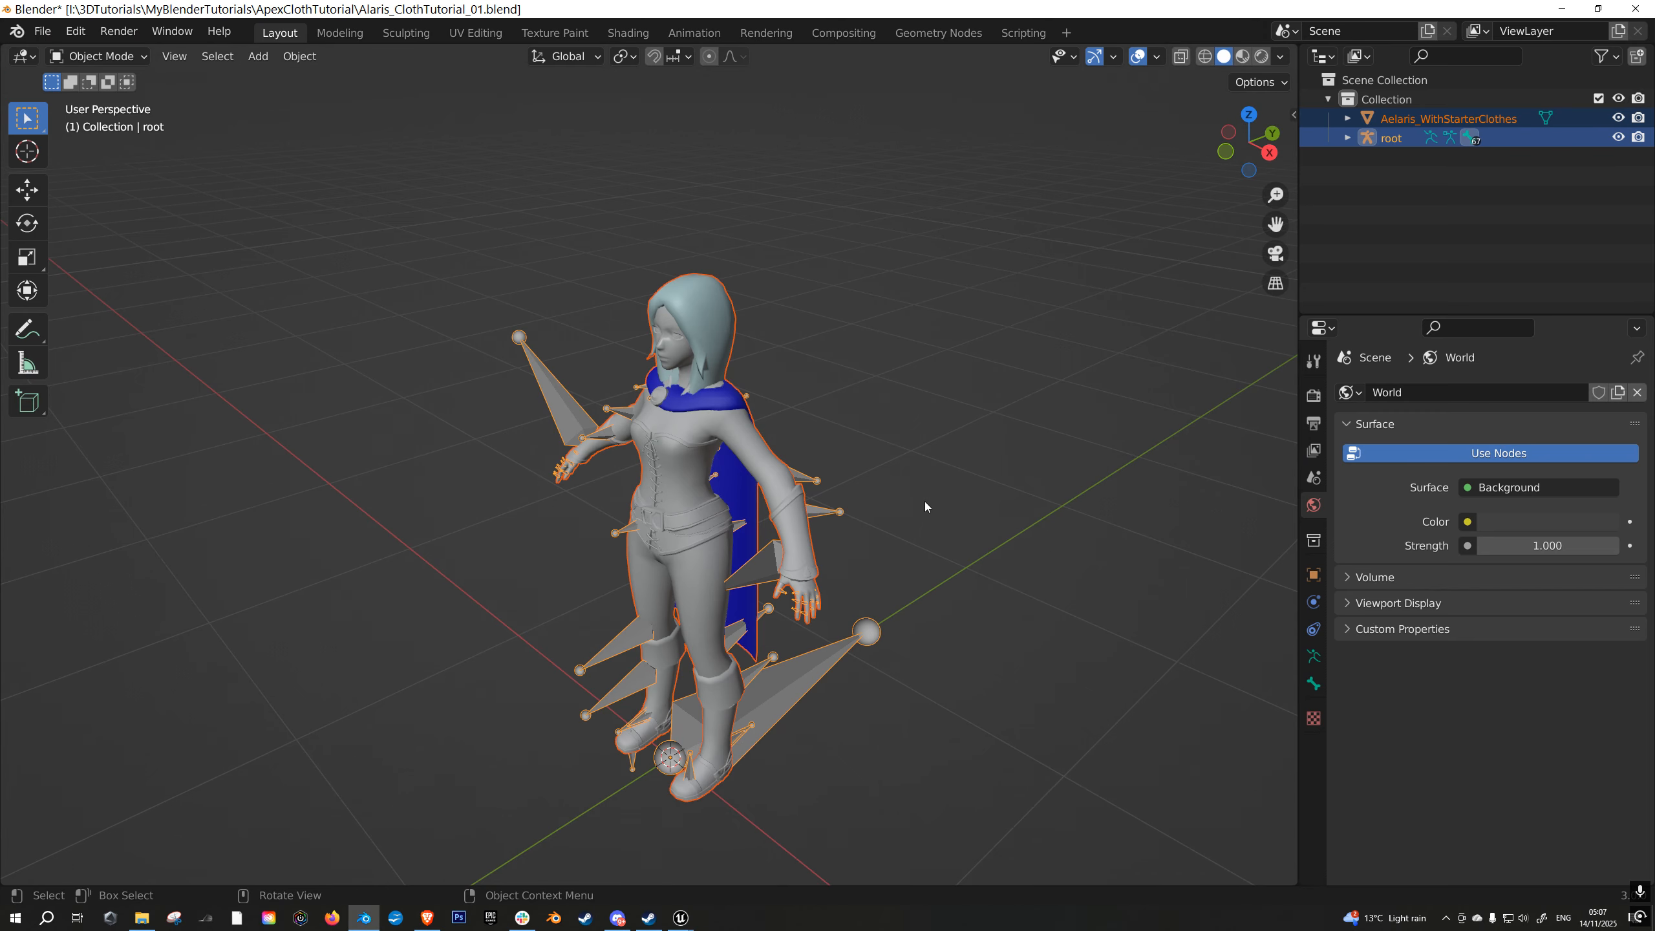
- Add an Armature modifier to the Aelaris_WithStarterClothes mesh with root as its object
{"action": "middle_click_drag", "start_coordinate": [925, 507], "coordinate": [698, 479]}
{"action": "left_click", "coordinate": [690, 481]}
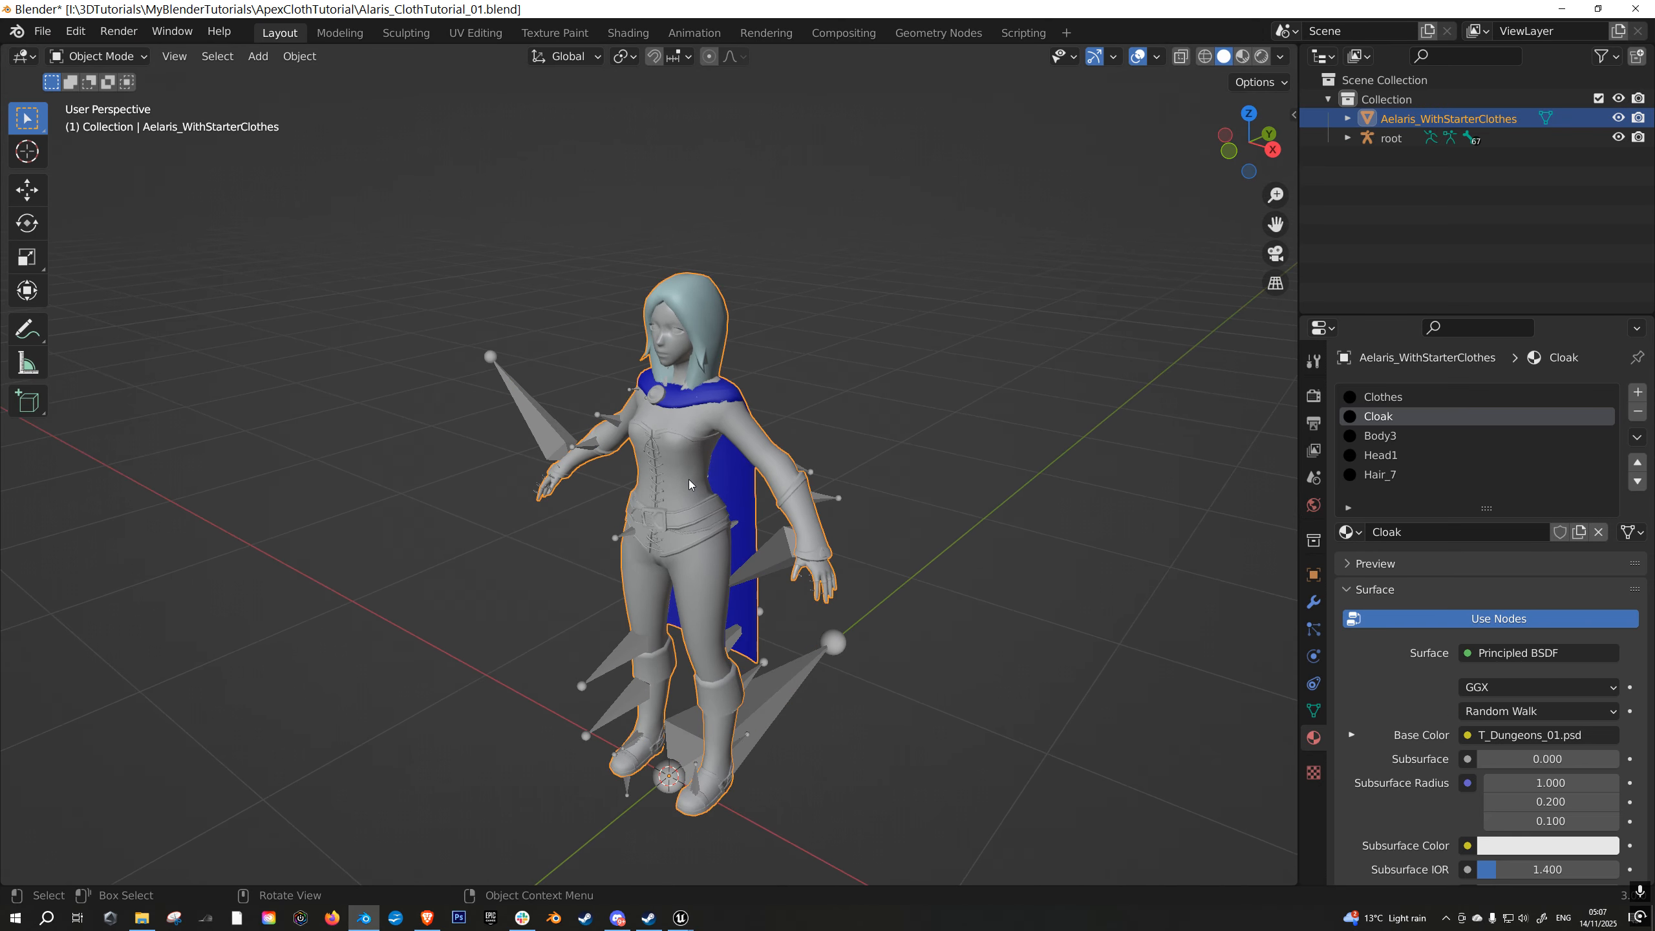
{"action": "left_click", "coordinate": [1313, 601]}
{"action": "left_click", "coordinate": [1427, 391]}
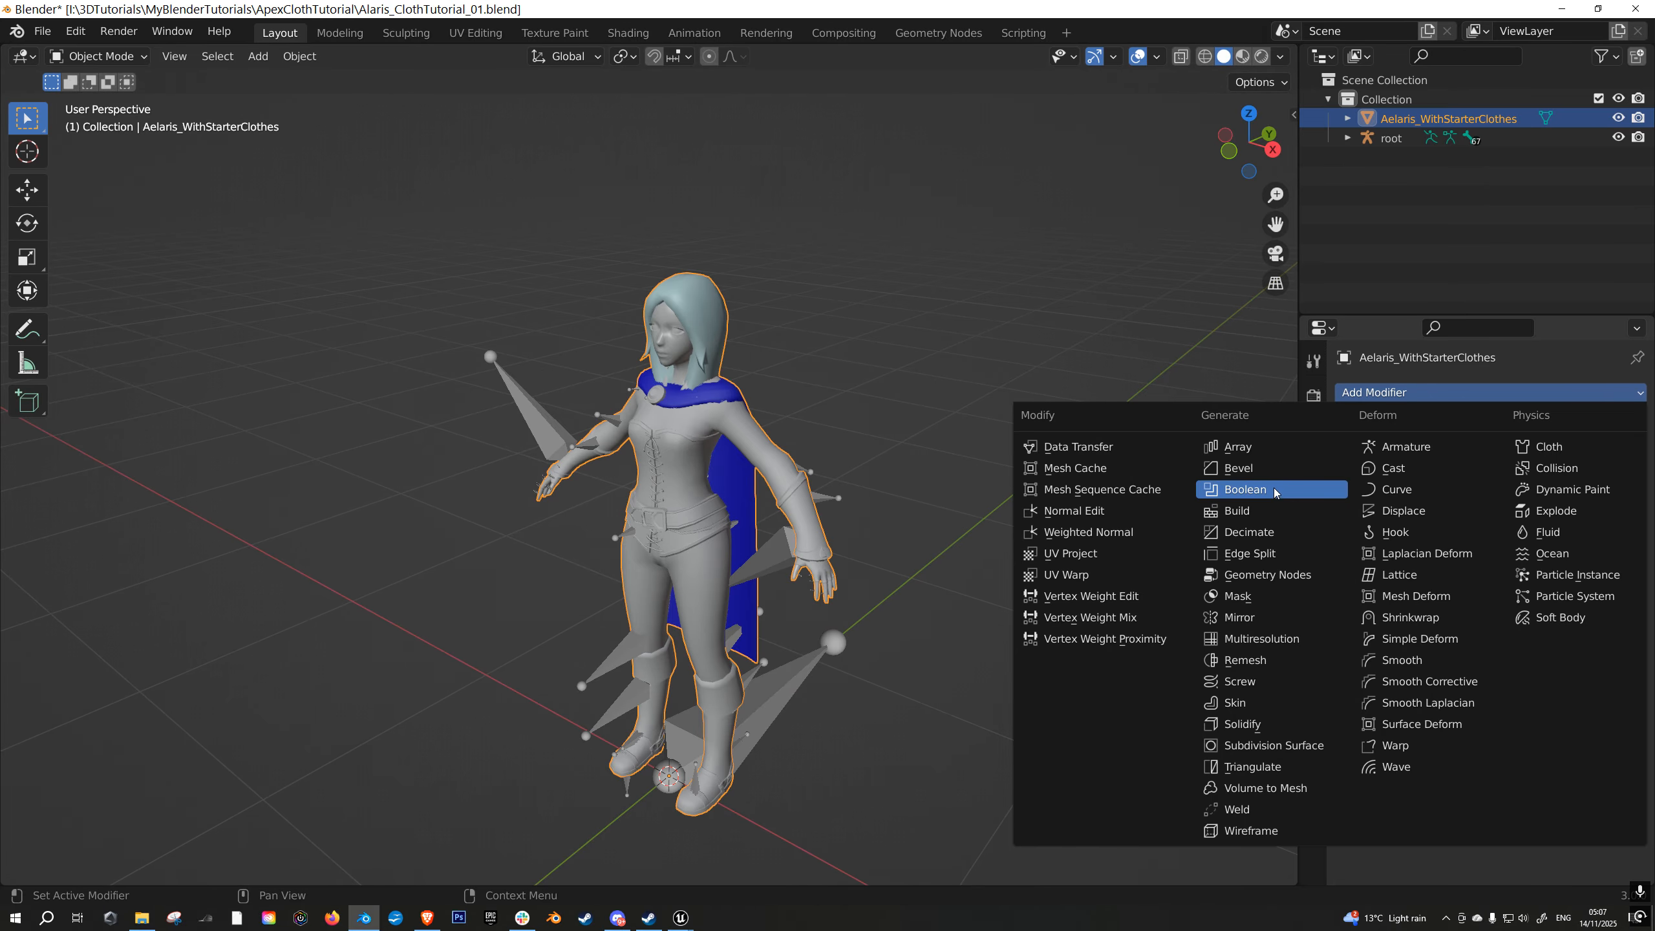
{"action": "left_click", "coordinate": [1479, 448]}
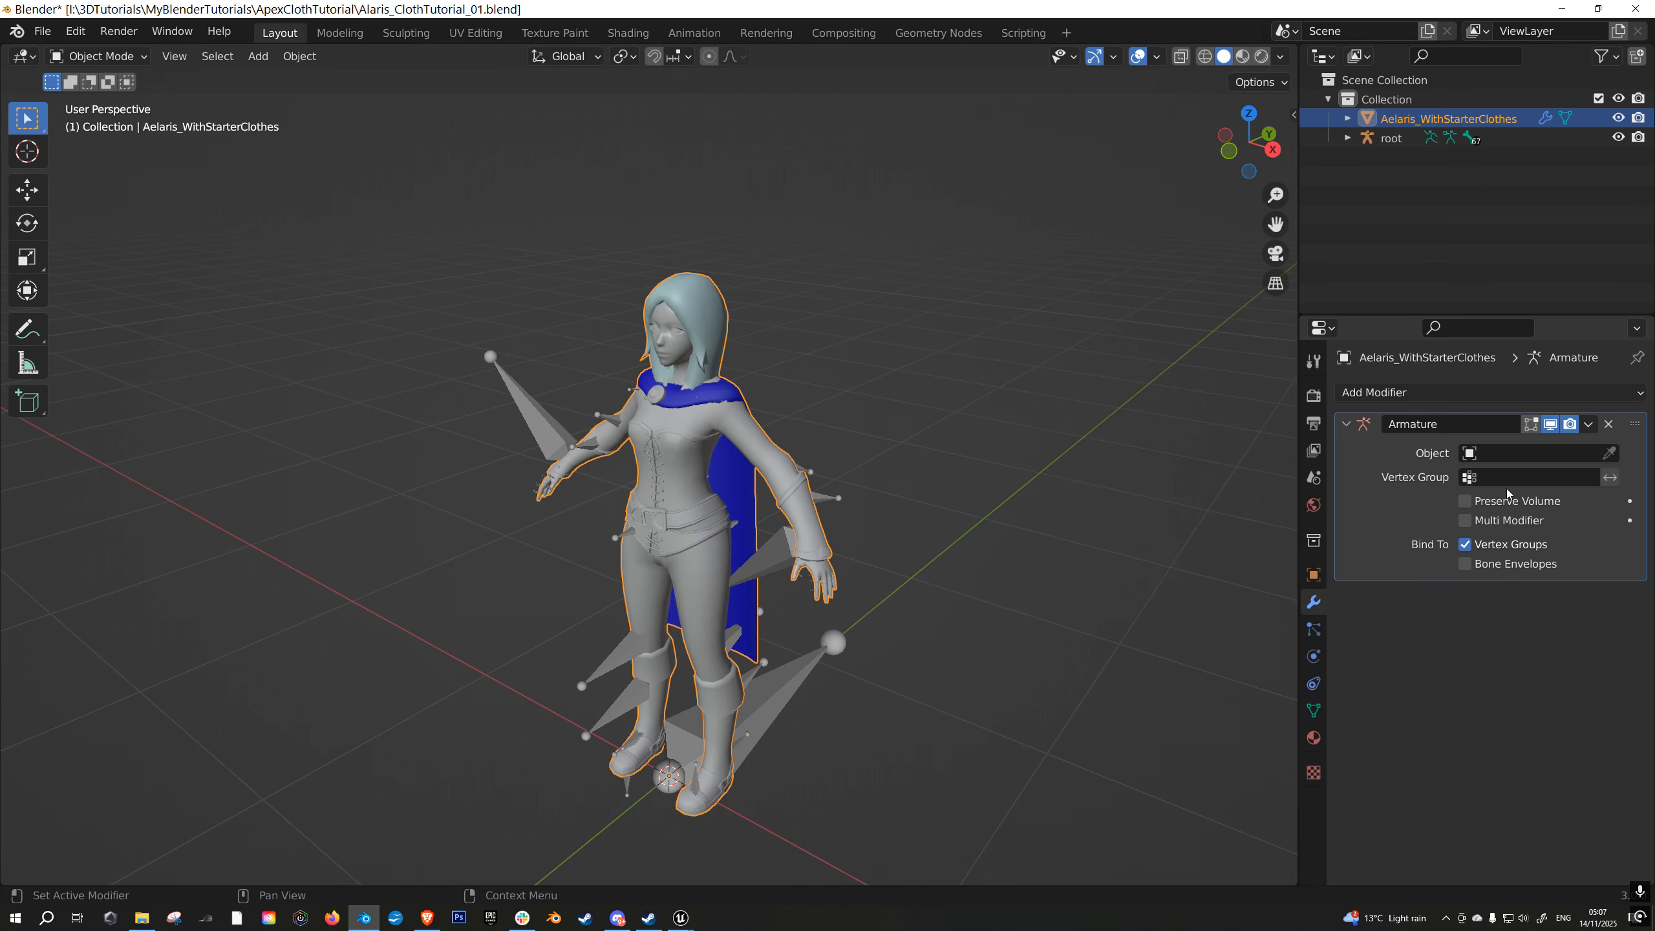
{"action": "left_click", "coordinate": [1502, 448]}
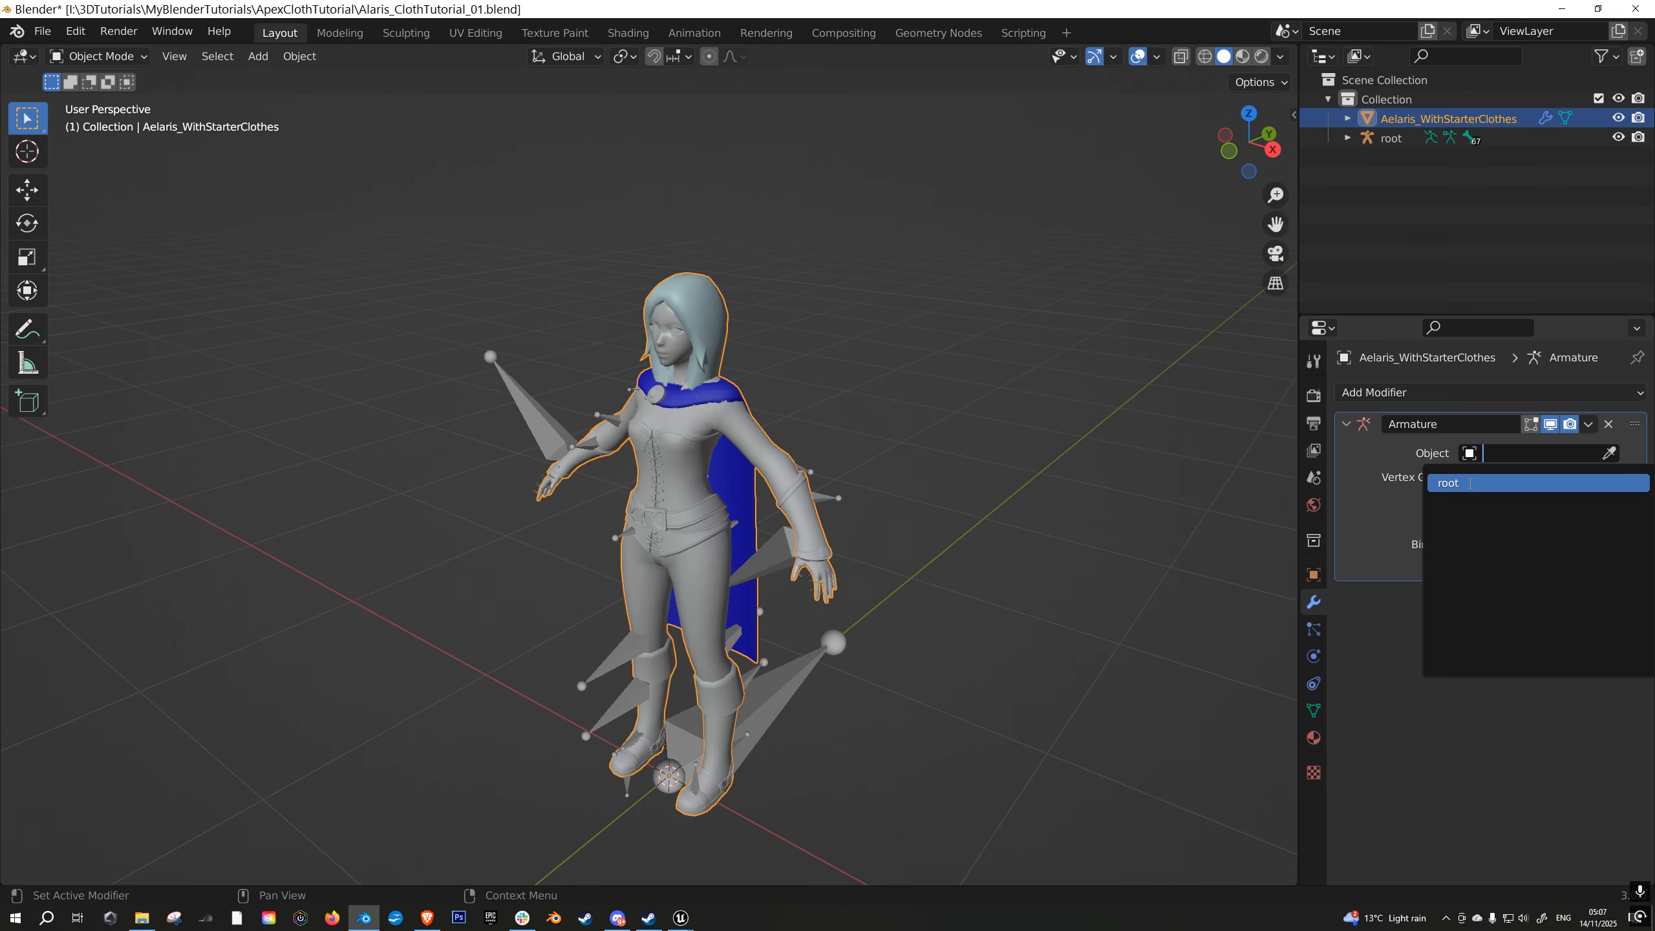
{"action": "left_click", "coordinate": [1492, 481]}
- Parent the Aelaris_WithStarterClothes mesh to the root armature using the Object parent type, and review its Armature modifier
{"action": "left_click", "coordinate": [1313, 573]}
{"action": "left_click", "coordinate": [1375, 697]}
{"action": "scroll", "coordinate": [1498, 639], "scroll_direction": "down", "scroll_amount": 4}
{"action": "left_click", "coordinate": [1509, 630]}
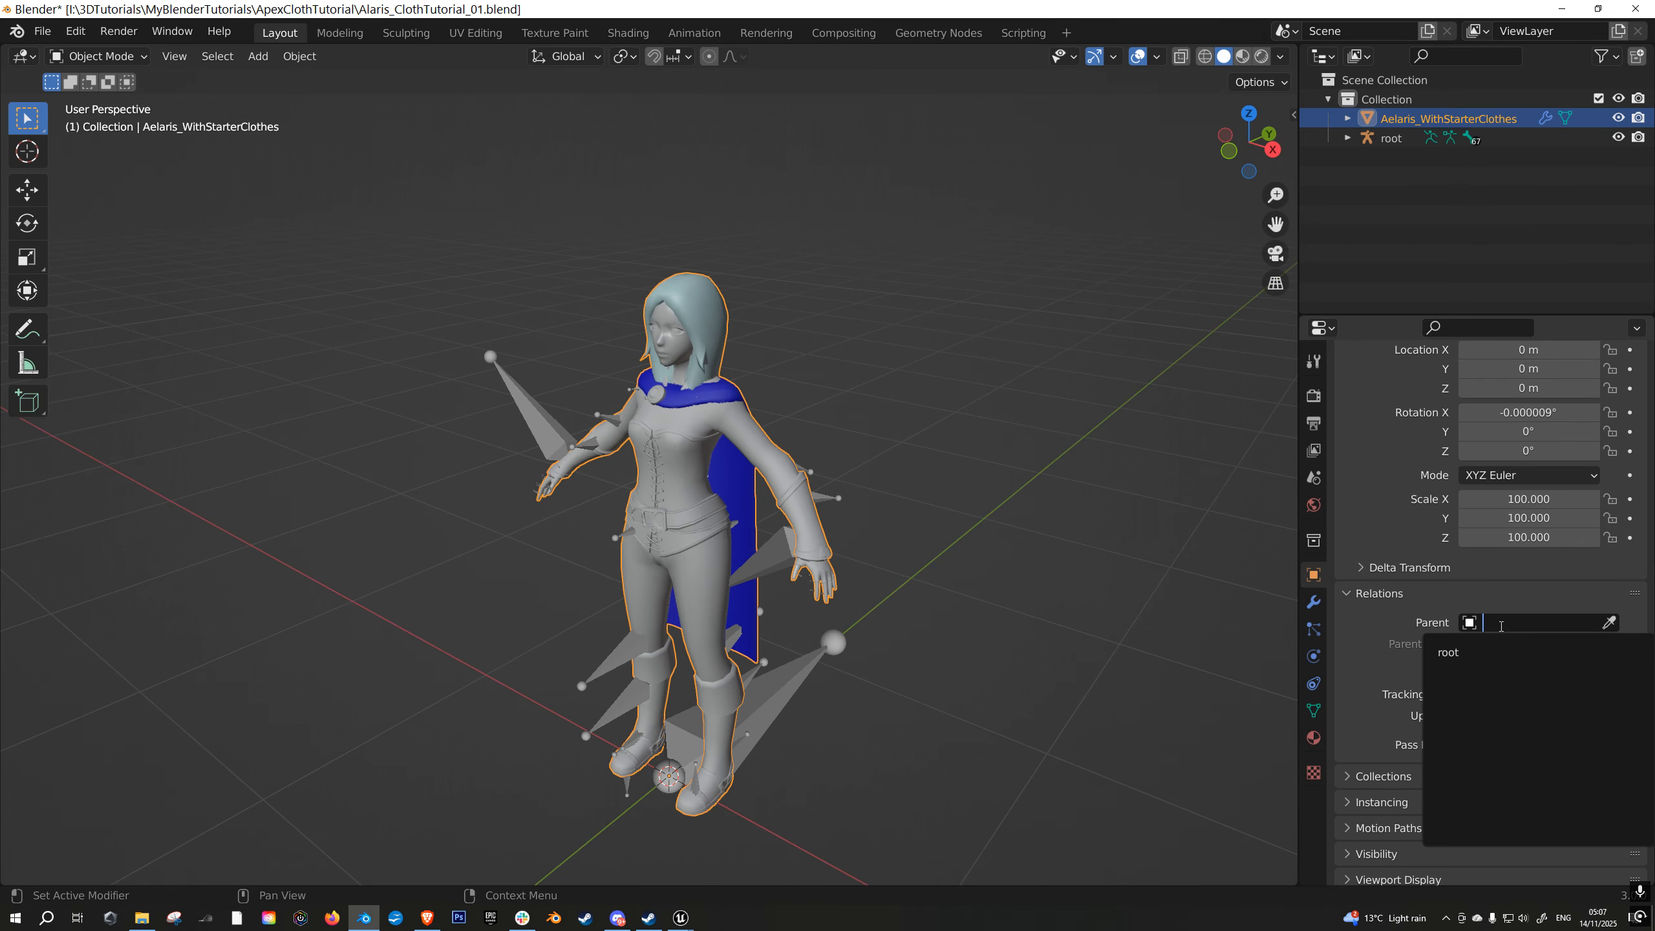
{"action": "left_click", "coordinate": [1499, 652]}
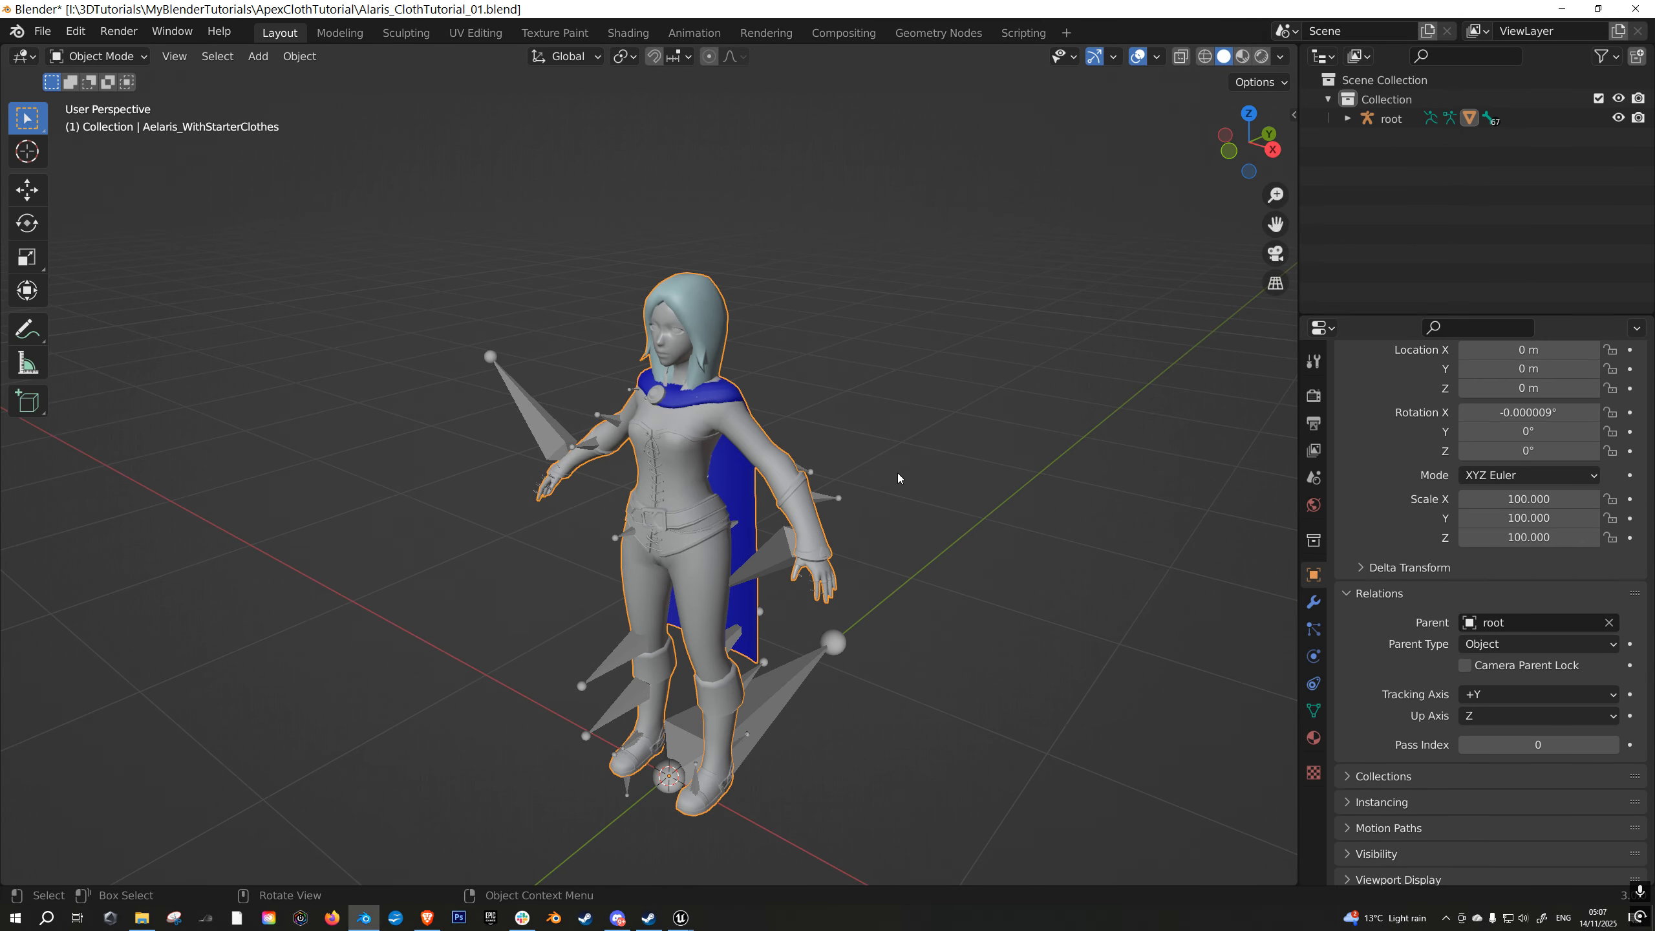
{"action": "middle_click_drag", "start_coordinate": [897, 473], "coordinate": [899, 481]}
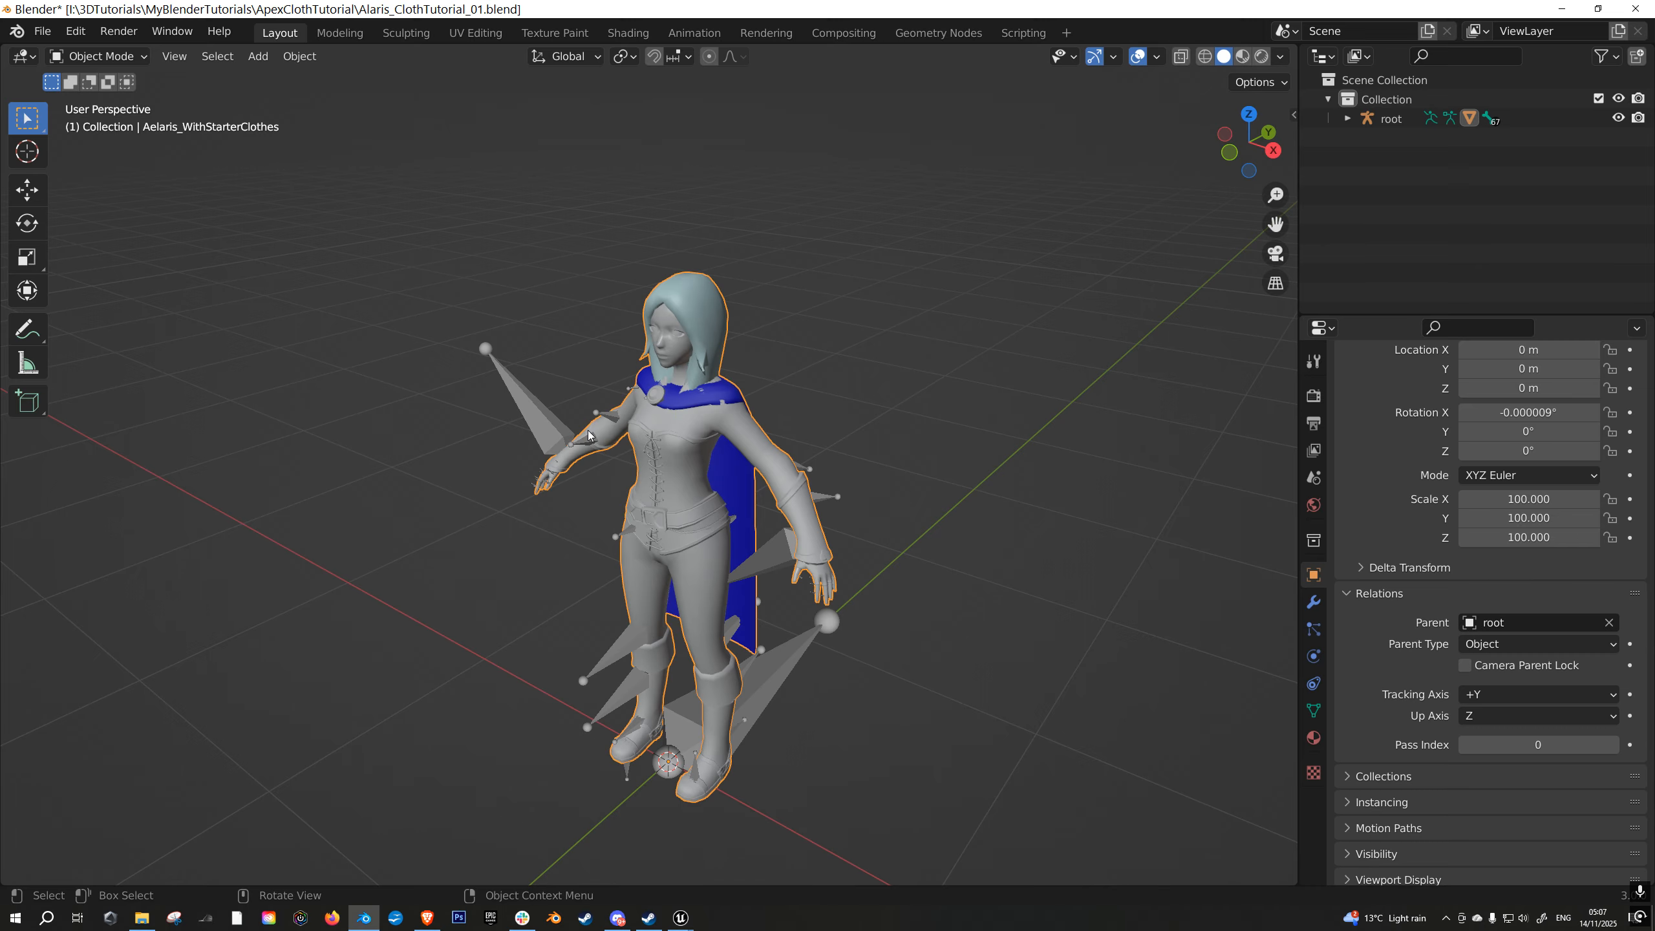
{"action": "left_click", "coordinate": [561, 432]}
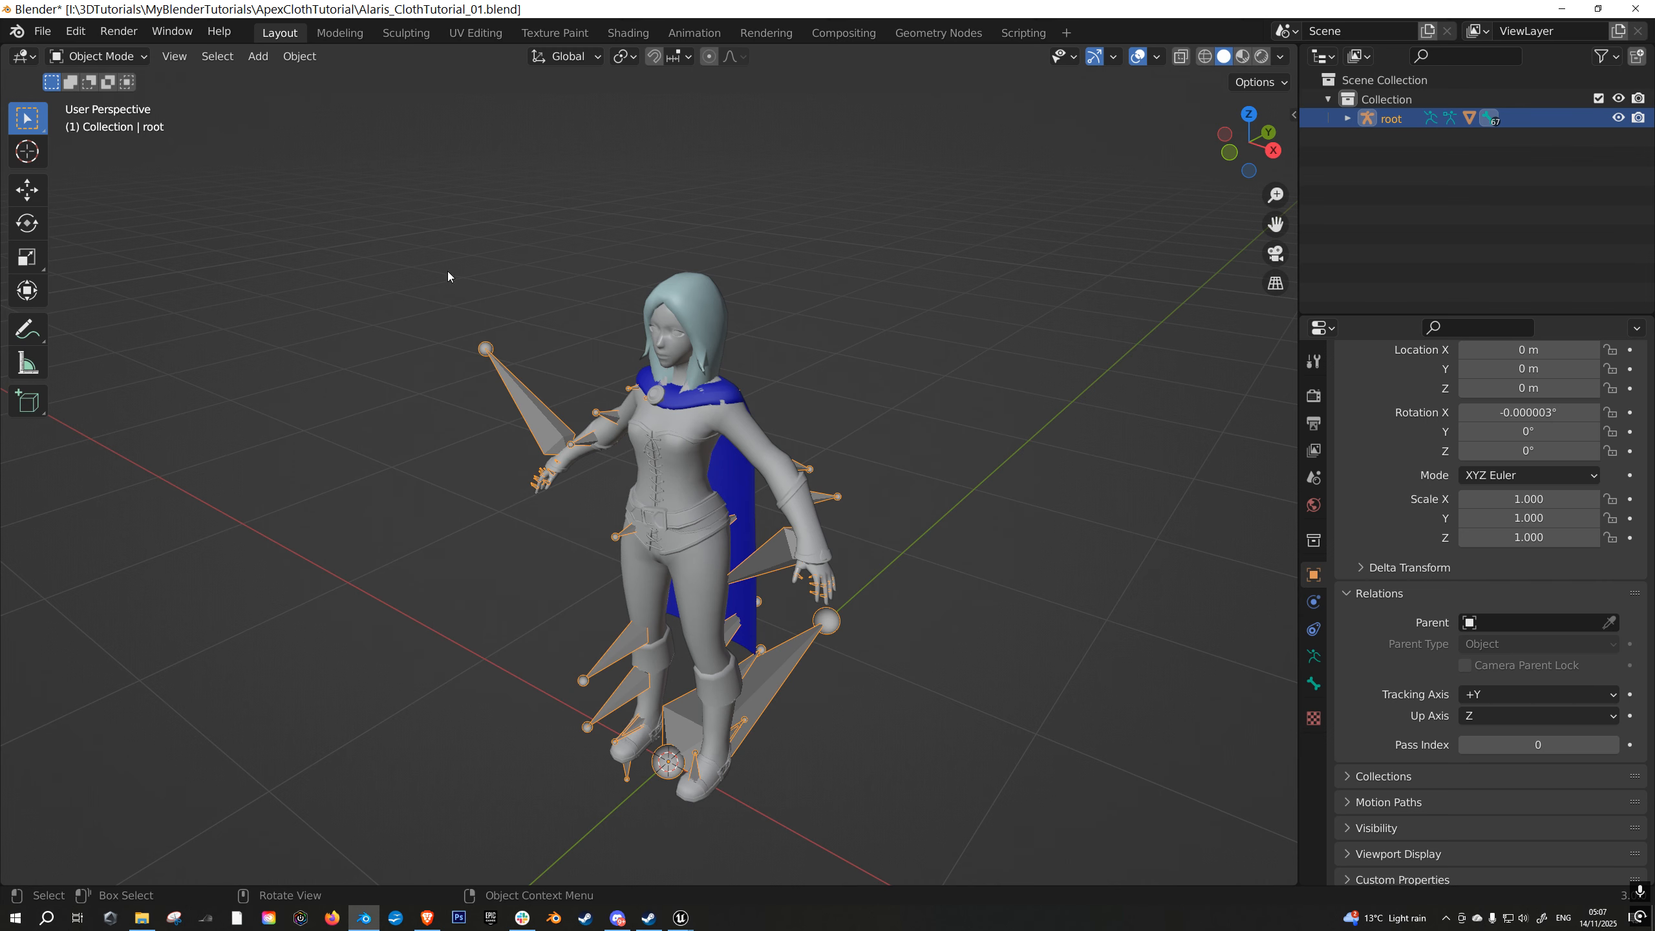
{"action": "left_click", "coordinate": [682, 430]}
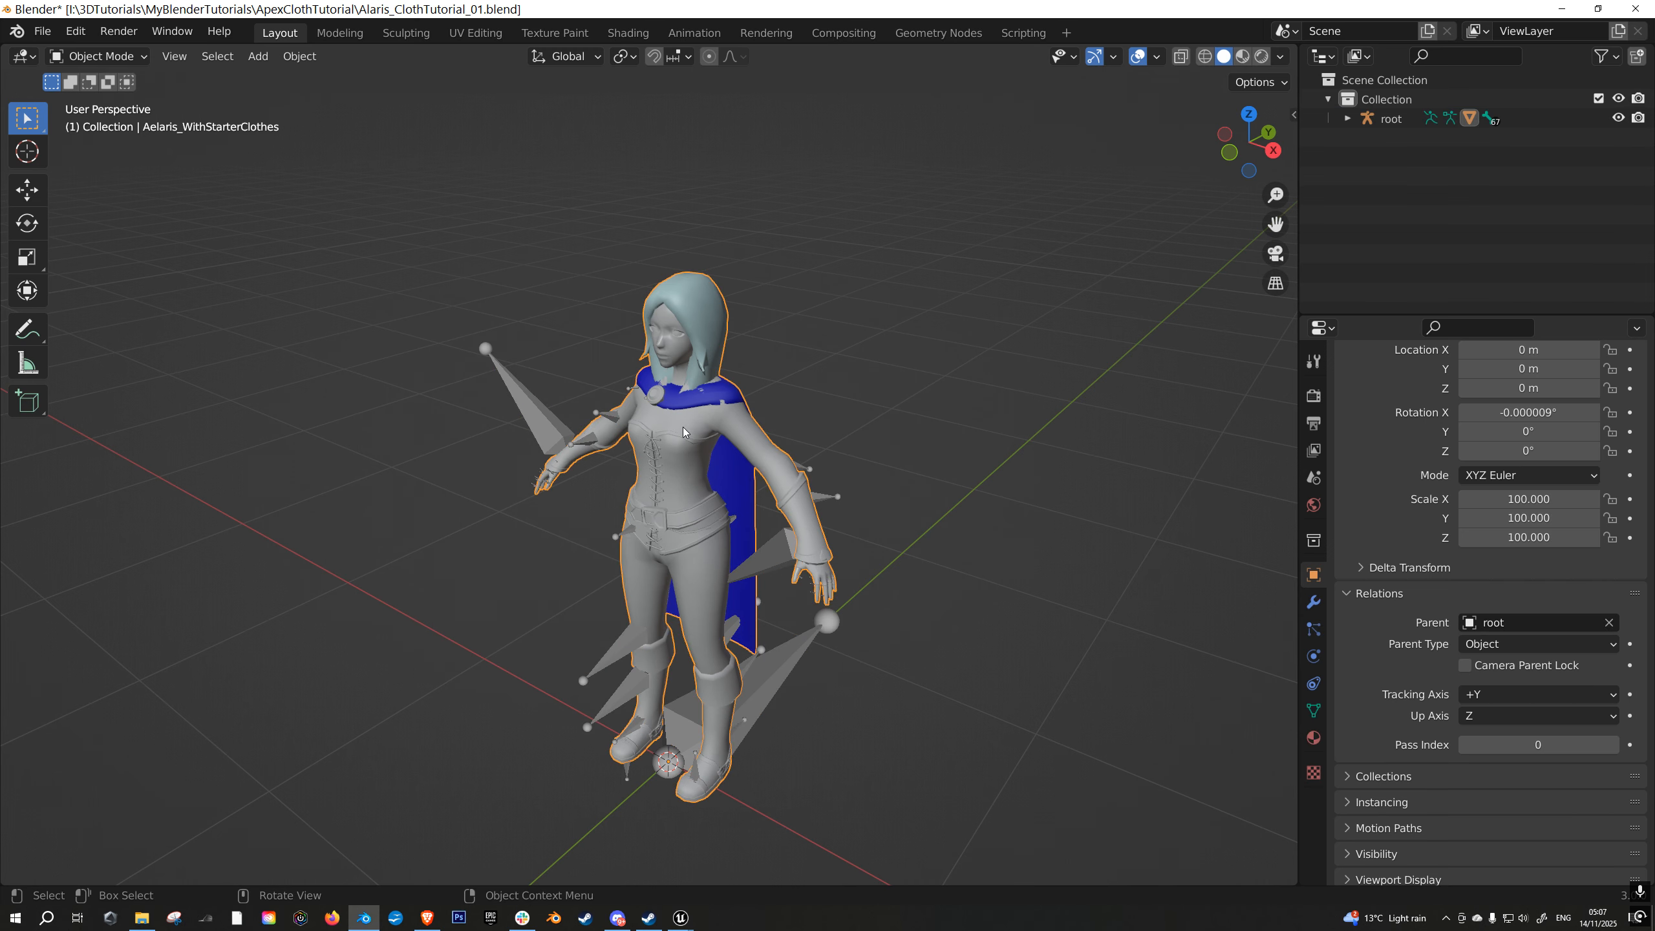
{"action": "left_click", "coordinate": [1313, 603]}
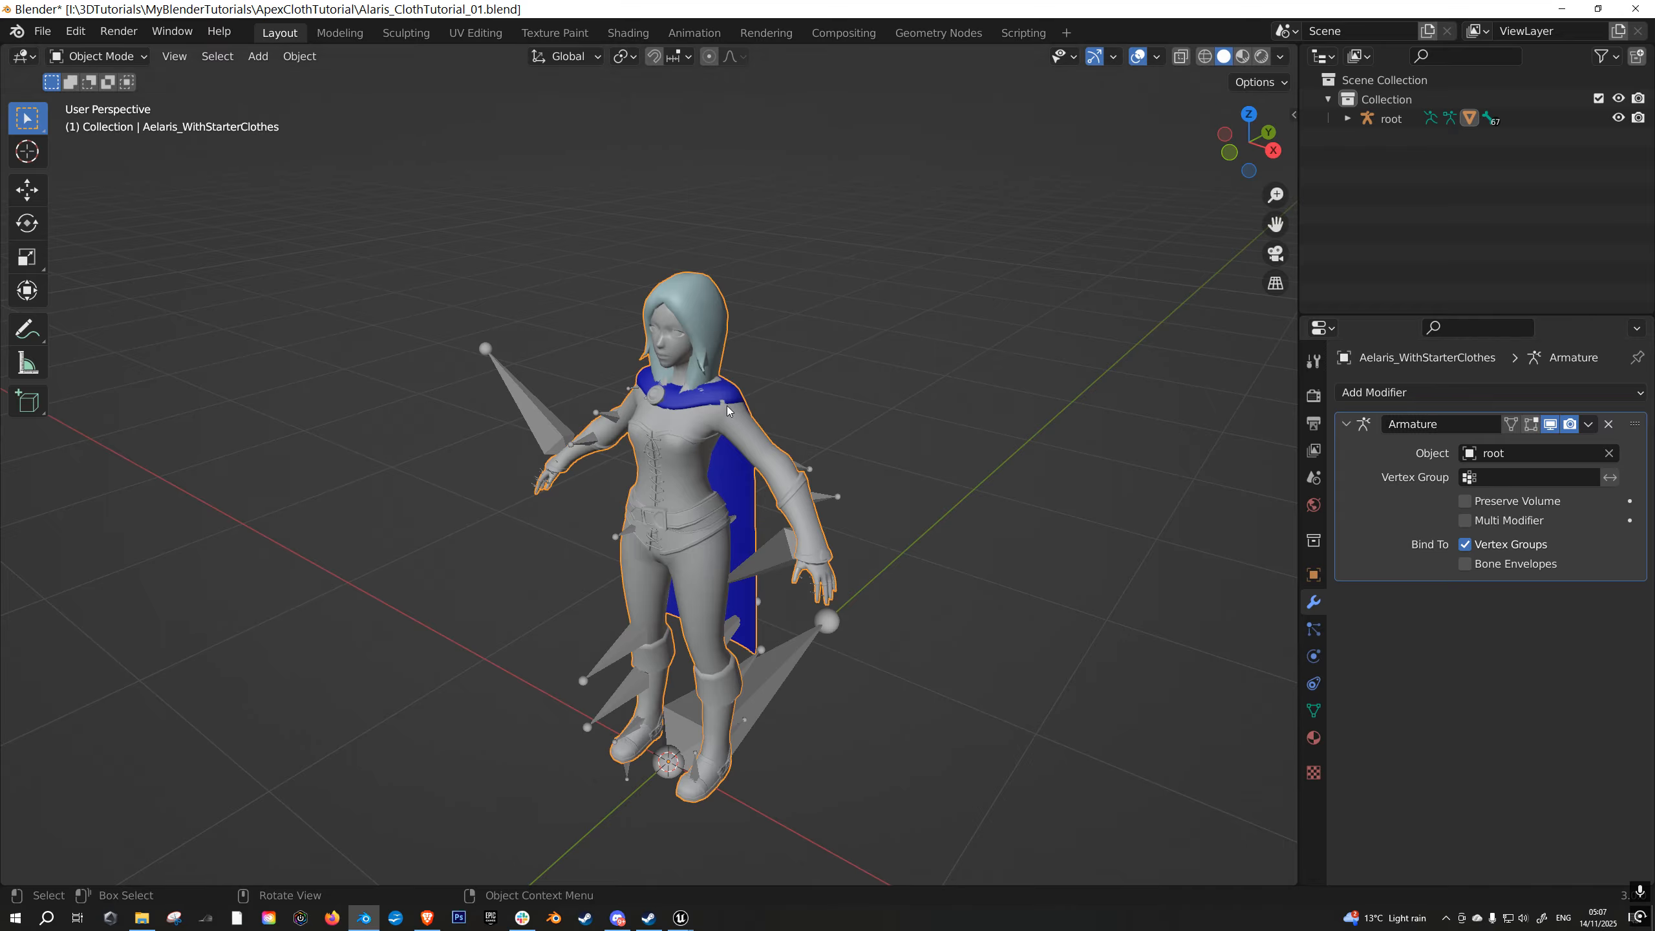
- Select the mesh together with its armature and export them as FBX, overwriting Alaris_ClothTutorial_01.fbx
{"action": "left_click", "coordinate": [533, 411], "text": "shift"}
{"action": "left_click", "coordinate": [43, 31]}
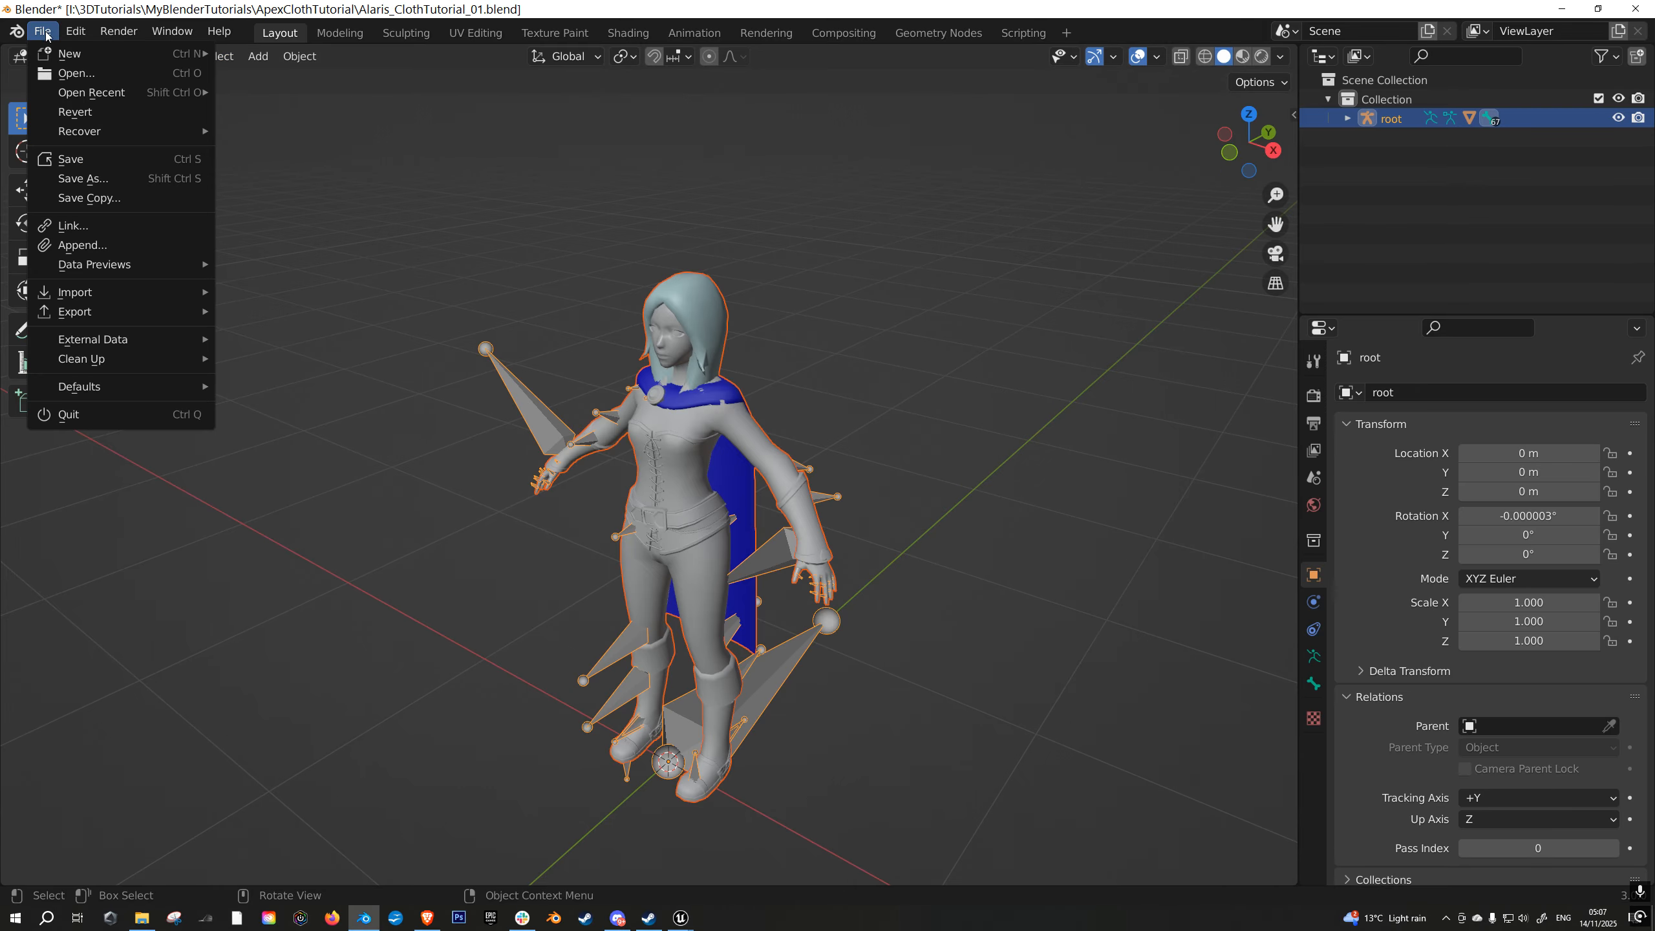
{"action": "mouse_move", "coordinate": [91, 318]}
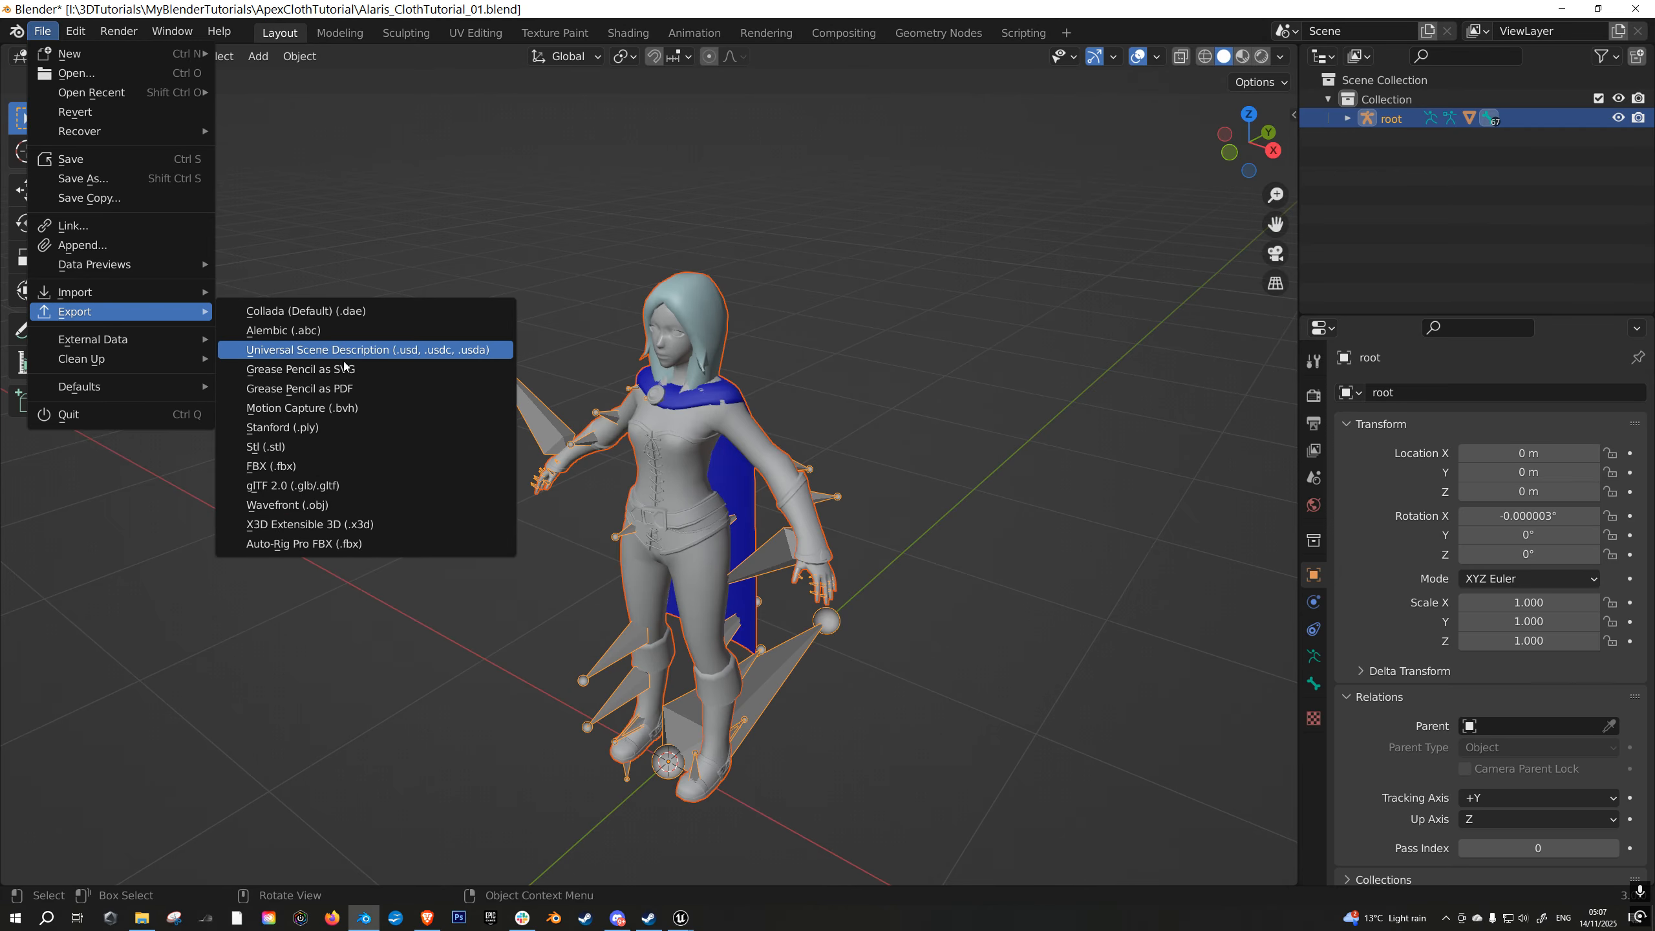
{"action": "left_click", "coordinate": [320, 465]}
{"action": "left_click", "coordinate": [582, 196]}
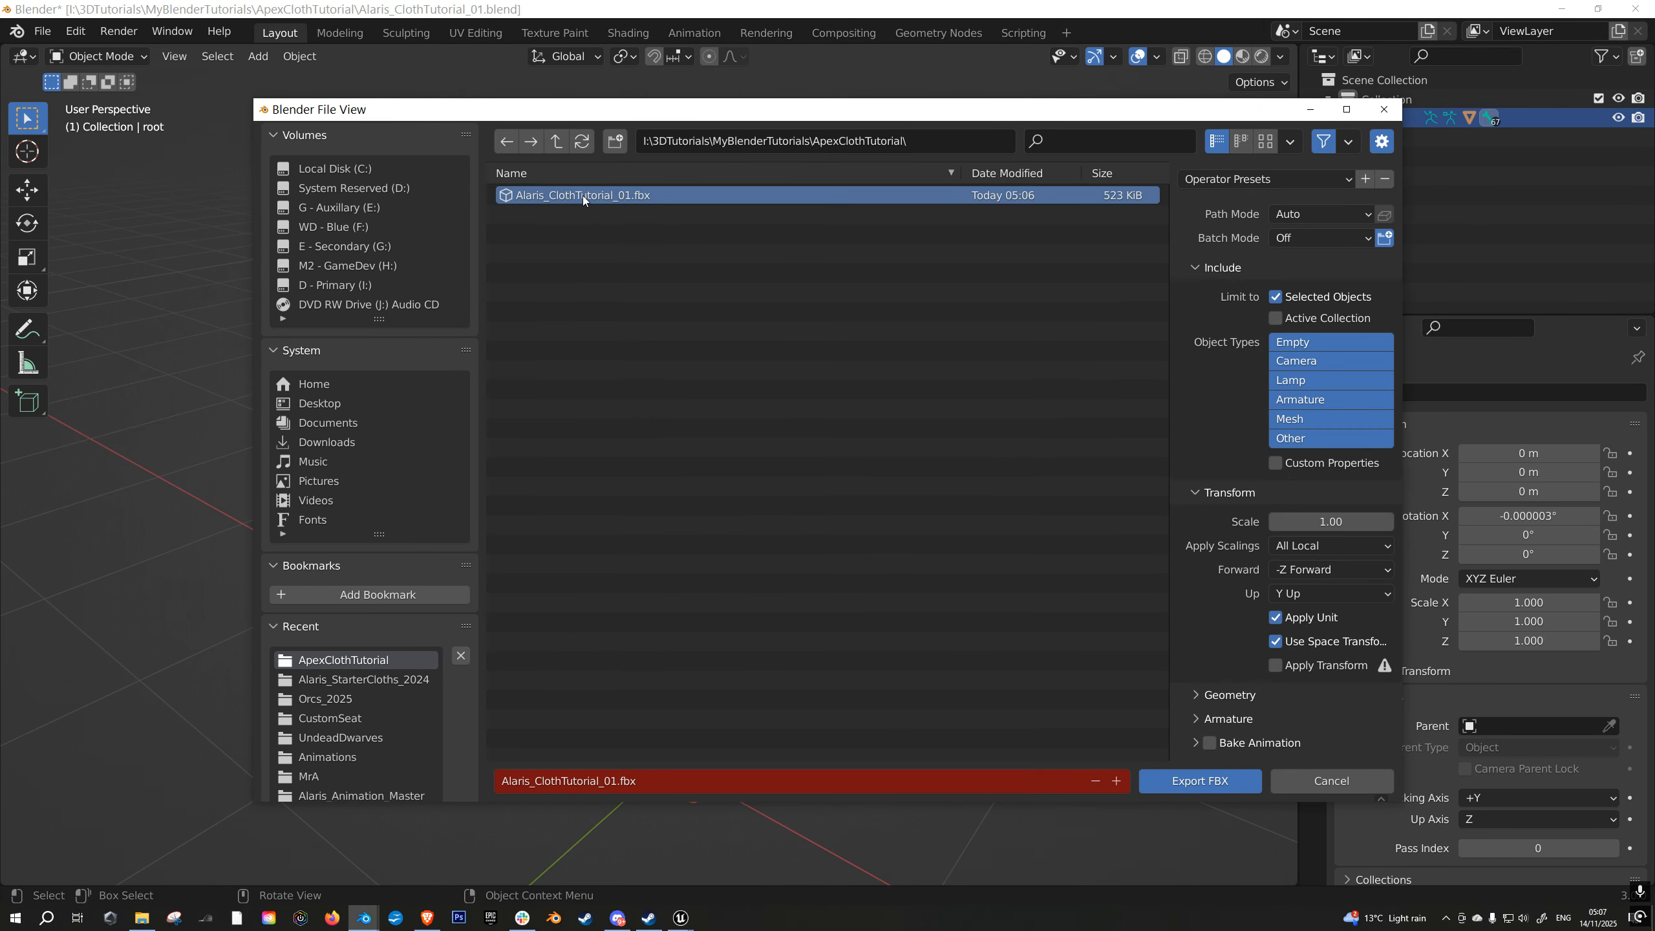
{"action": "left_click", "coordinate": [1199, 781]}
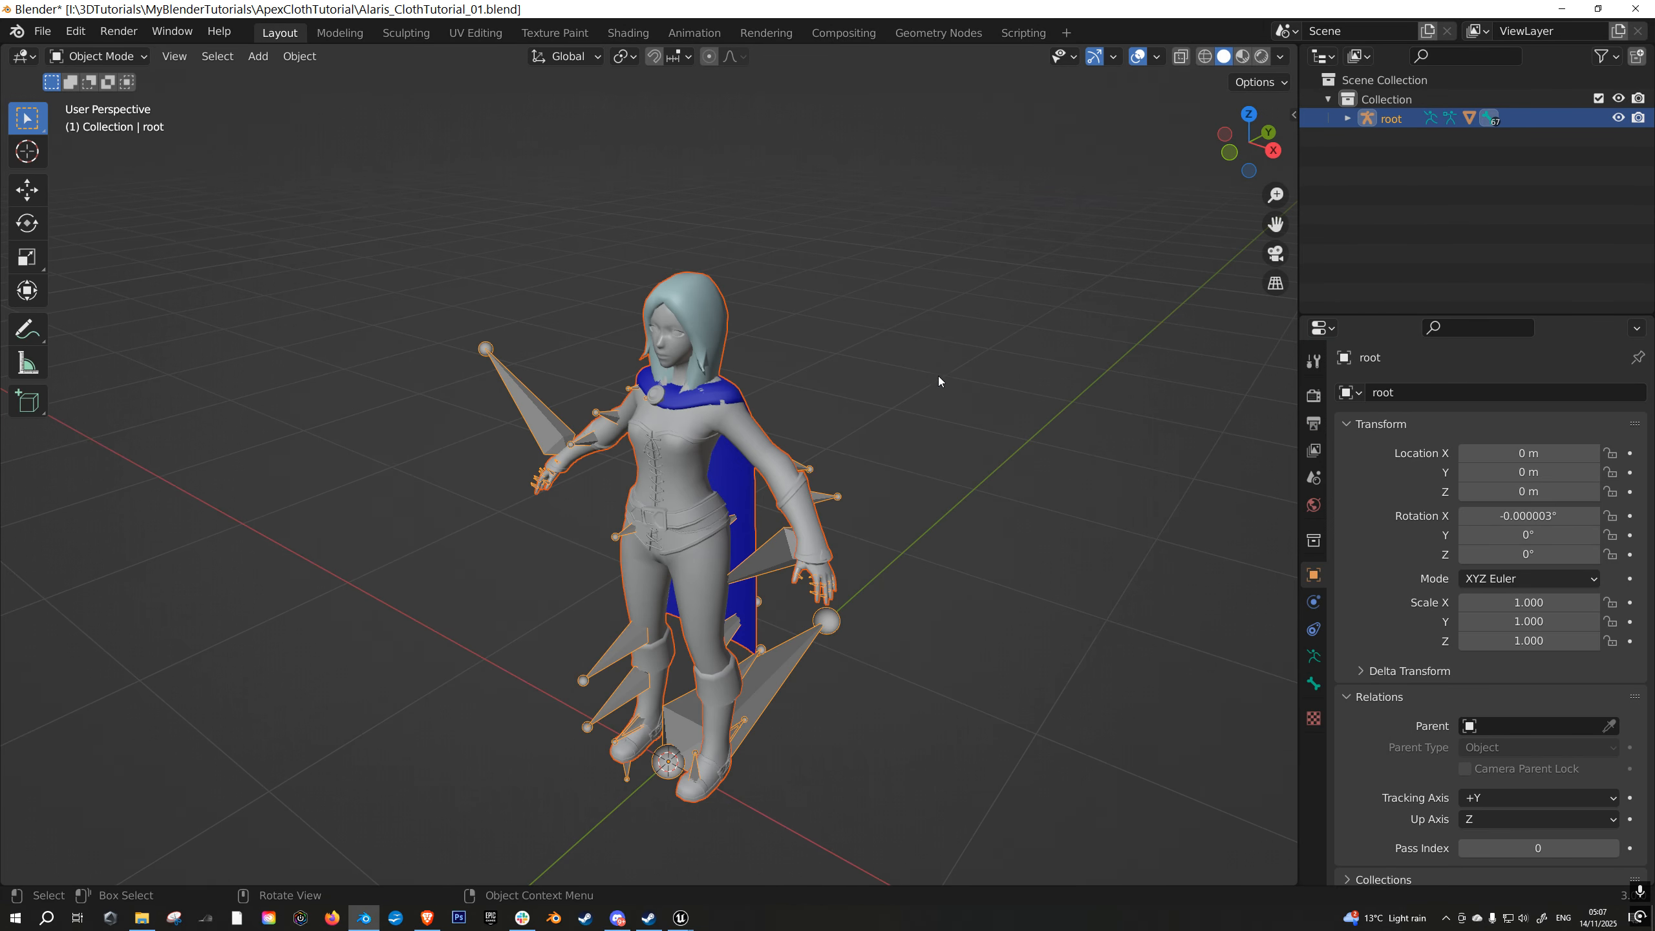
- Switch to Unreal Editor and choose the re-exported Alaris_ClothTutorial_01.fbx for import into the ClothTutorialCharacter folder
{"action": "left_click", "coordinate": [683, 919]}
{"action": "right_click", "coordinate": [552, 724]}
{"action": "left_click", "coordinate": [675, 323]}
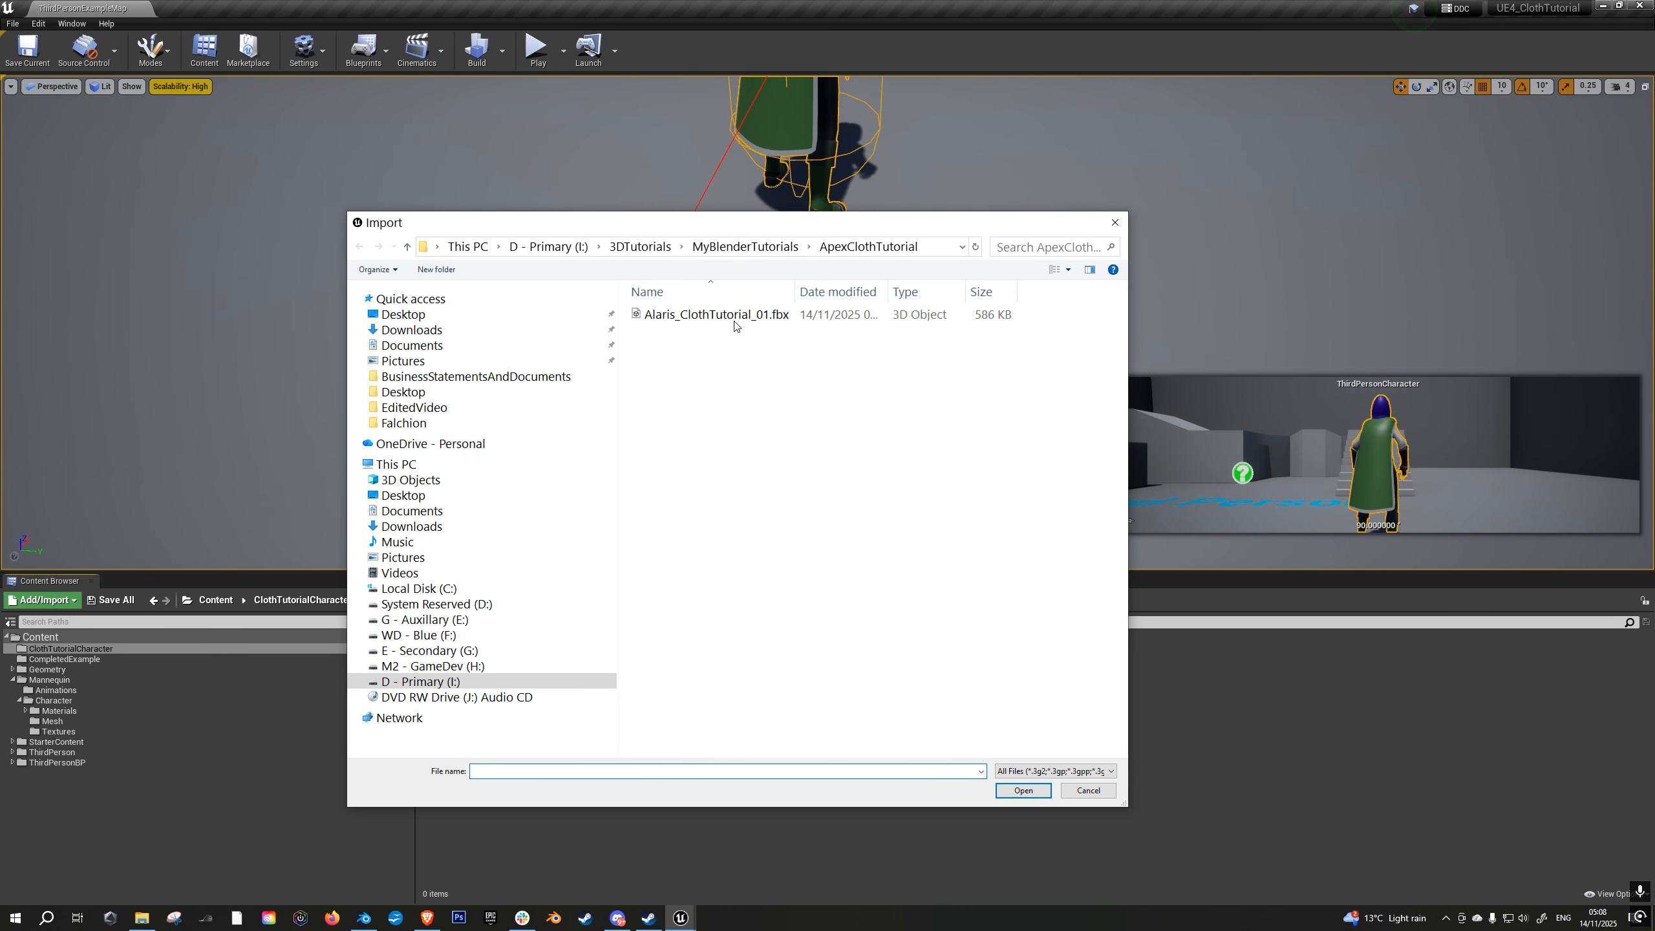
{"action": "double_click", "coordinate": [735, 326]}
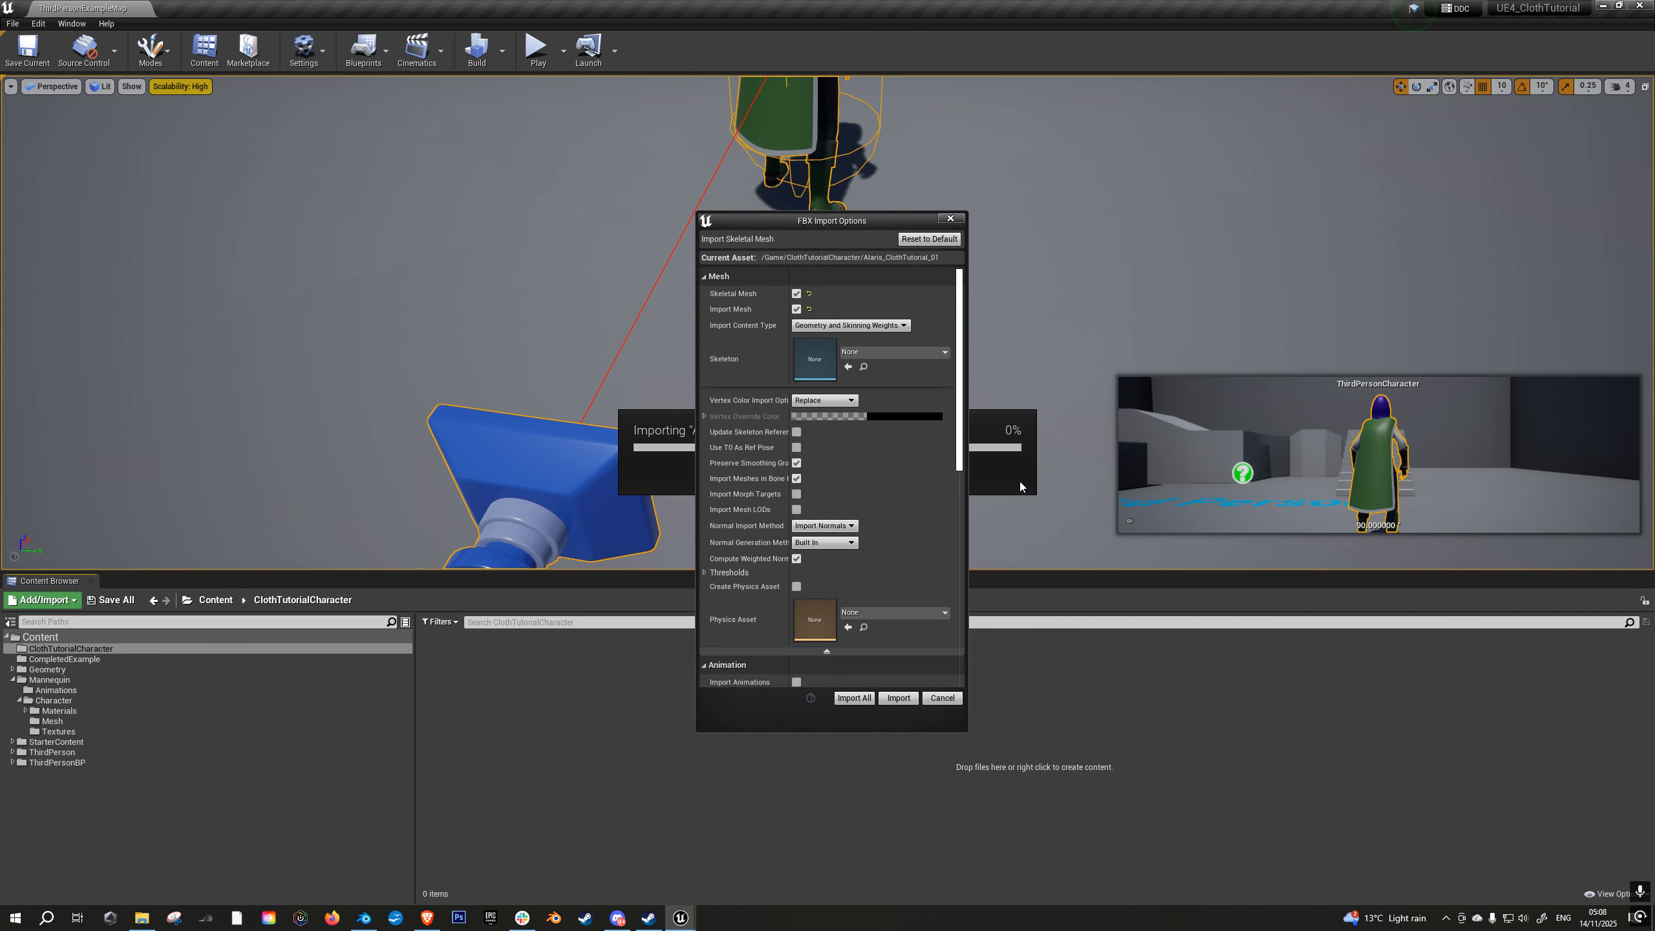
- Assign UE4_Mannequin_Skeleton as the skeleton and SK_Mannequin_Female_PhysicsAsset as the physics asset for the skeletal mesh import
{"action": "left_click", "coordinate": [904, 351]}
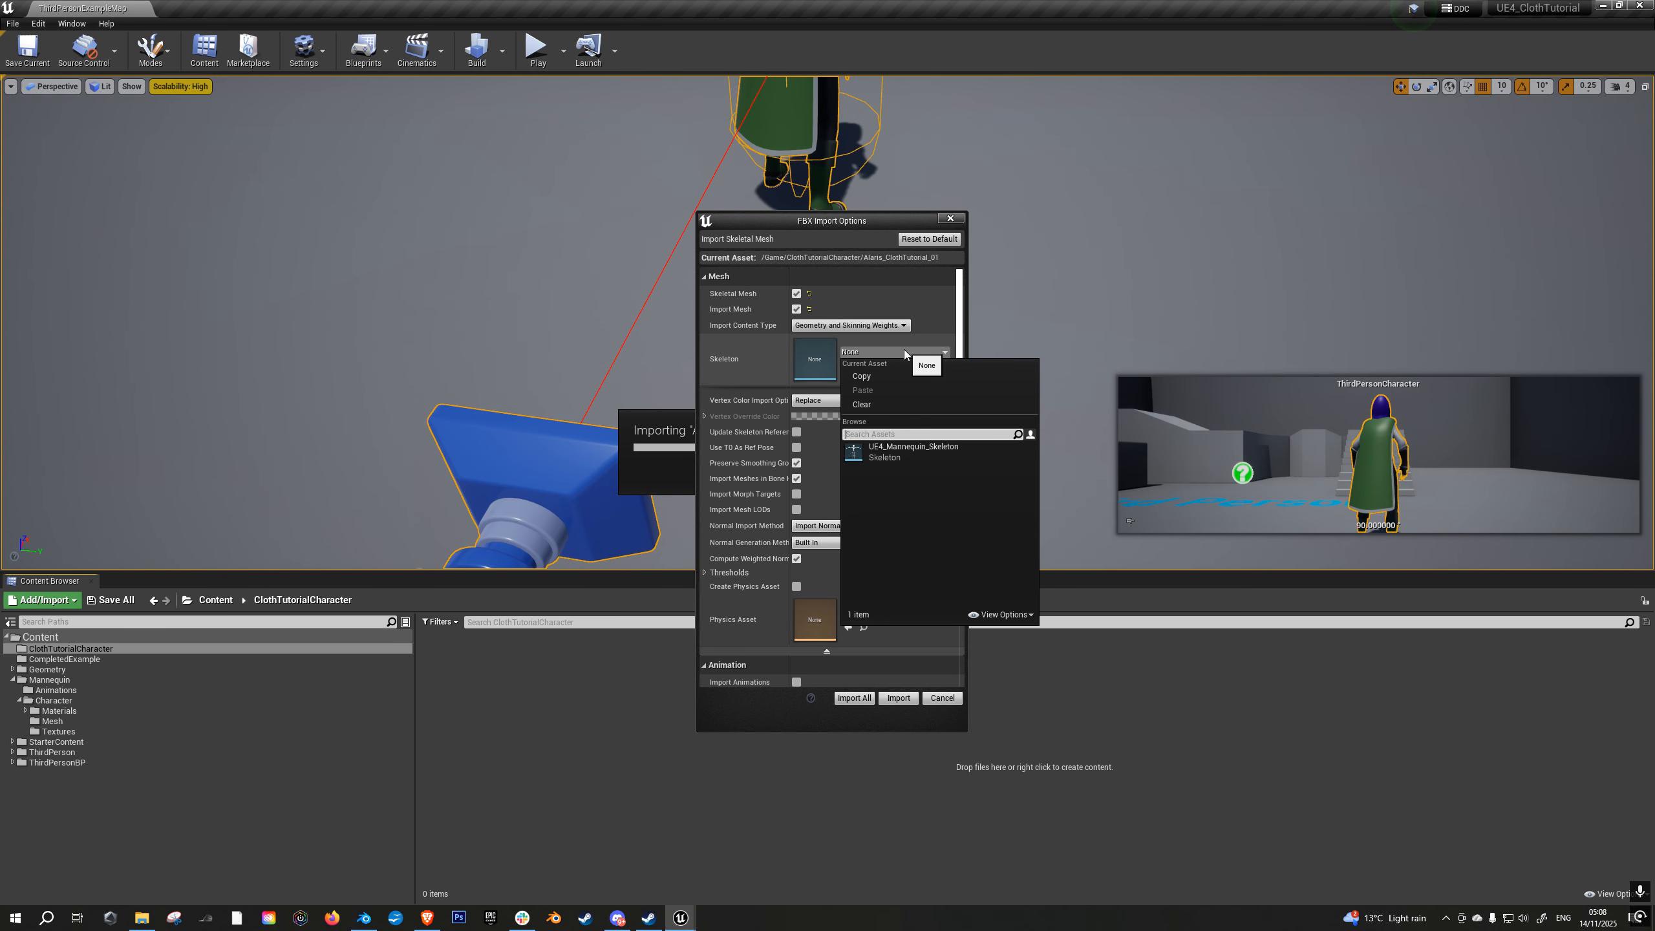
{"action": "left_click", "coordinate": [905, 449]}
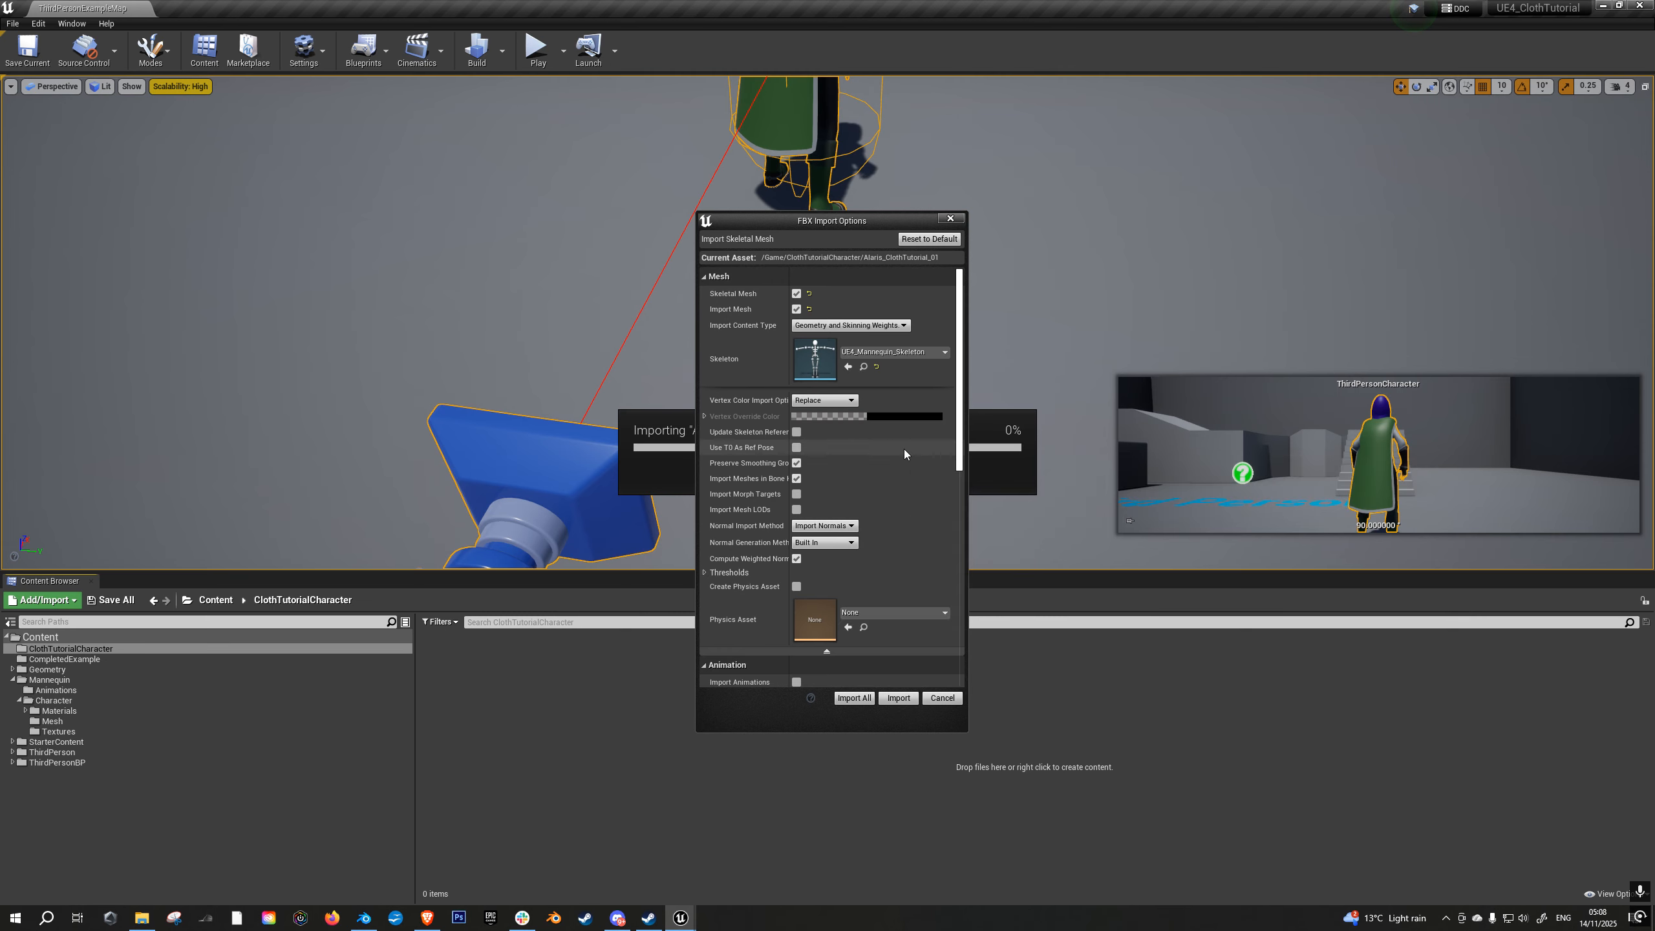
{"action": "left_click", "coordinate": [869, 613]}
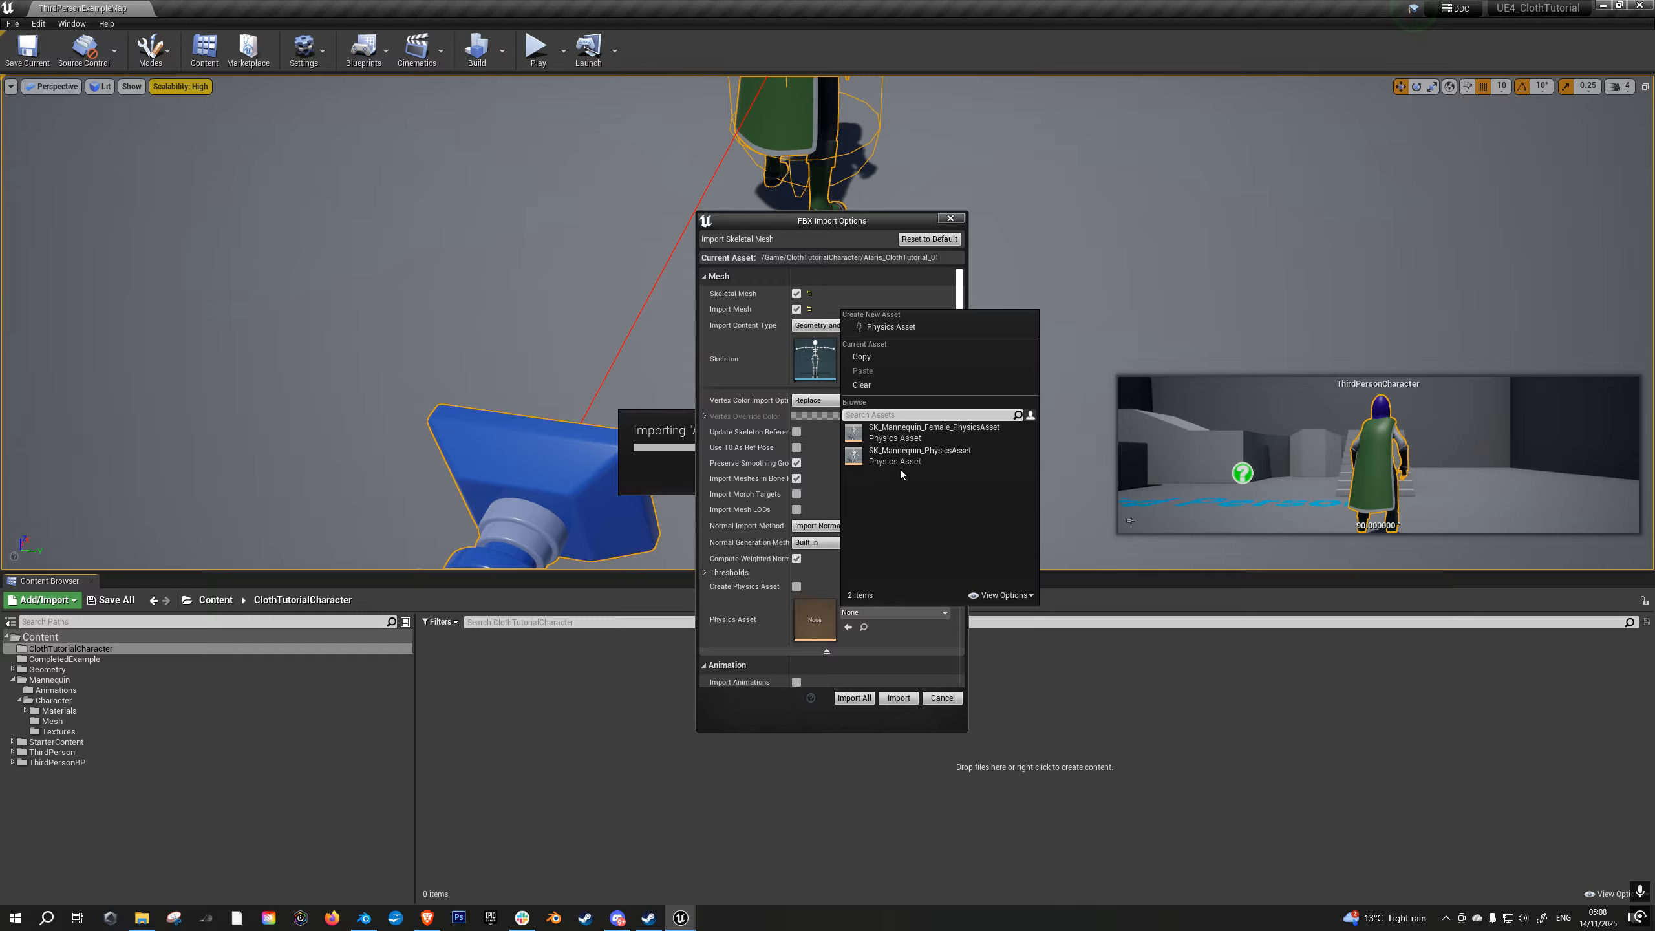
{"action": "left_click", "coordinate": [918, 431]}
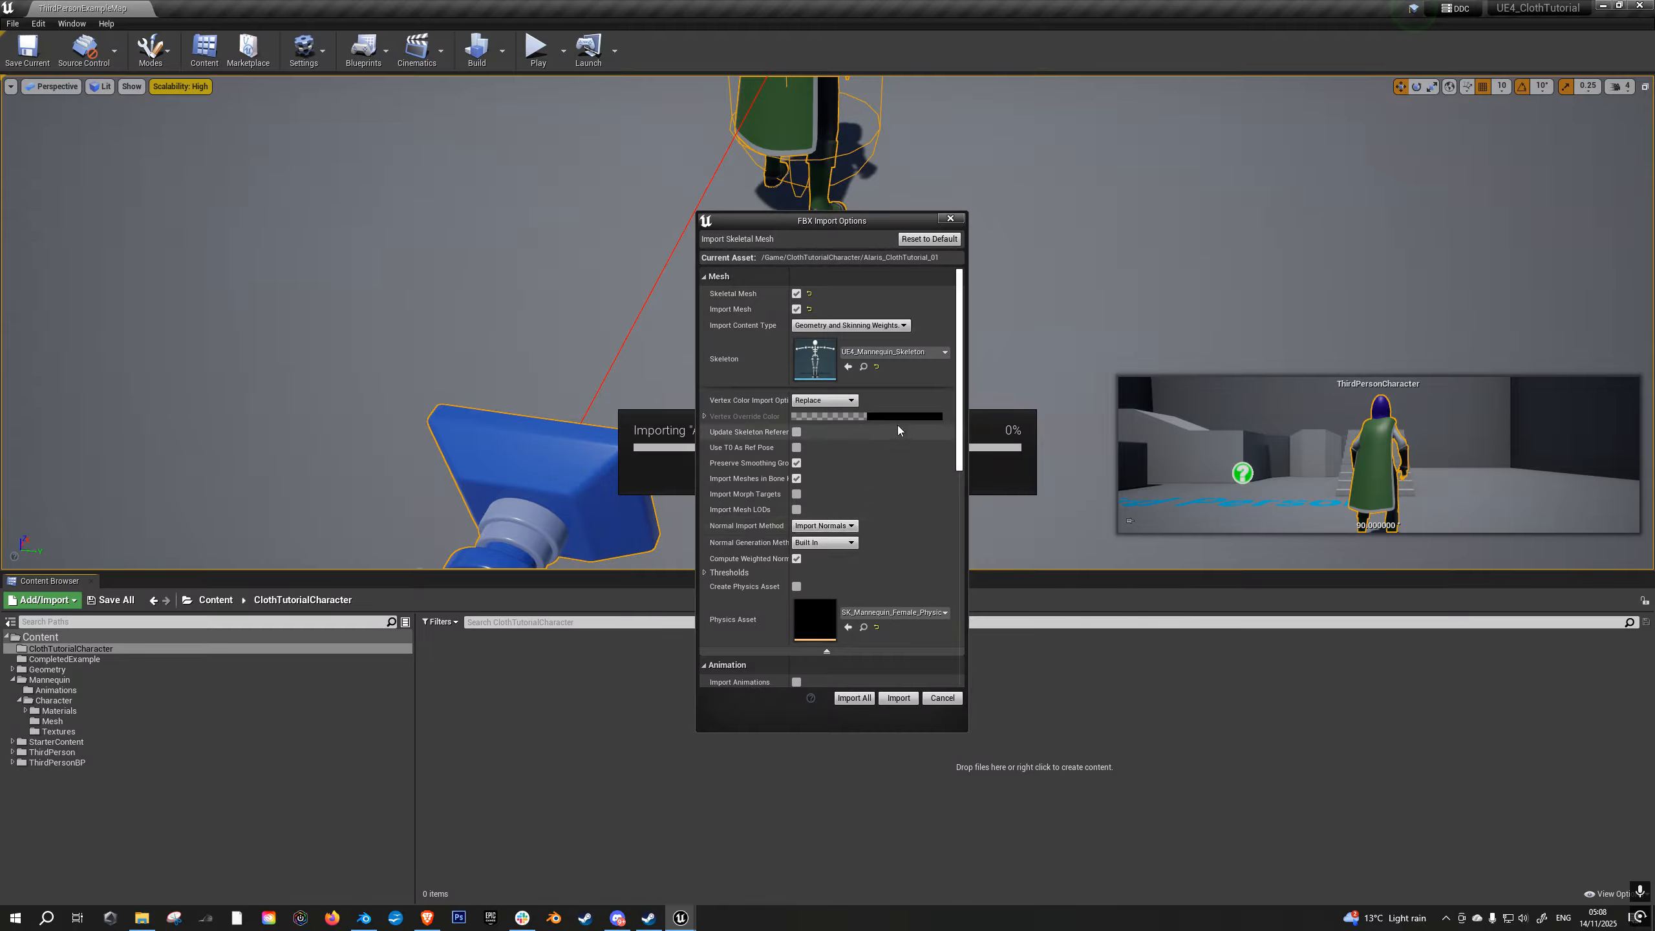
- Set the material import method to Do Not Create Material, import the skeletal mesh and dismiss the message log
{"action": "scroll", "coordinate": [915, 410], "scroll_direction": "down", "scroll_amount": 8}
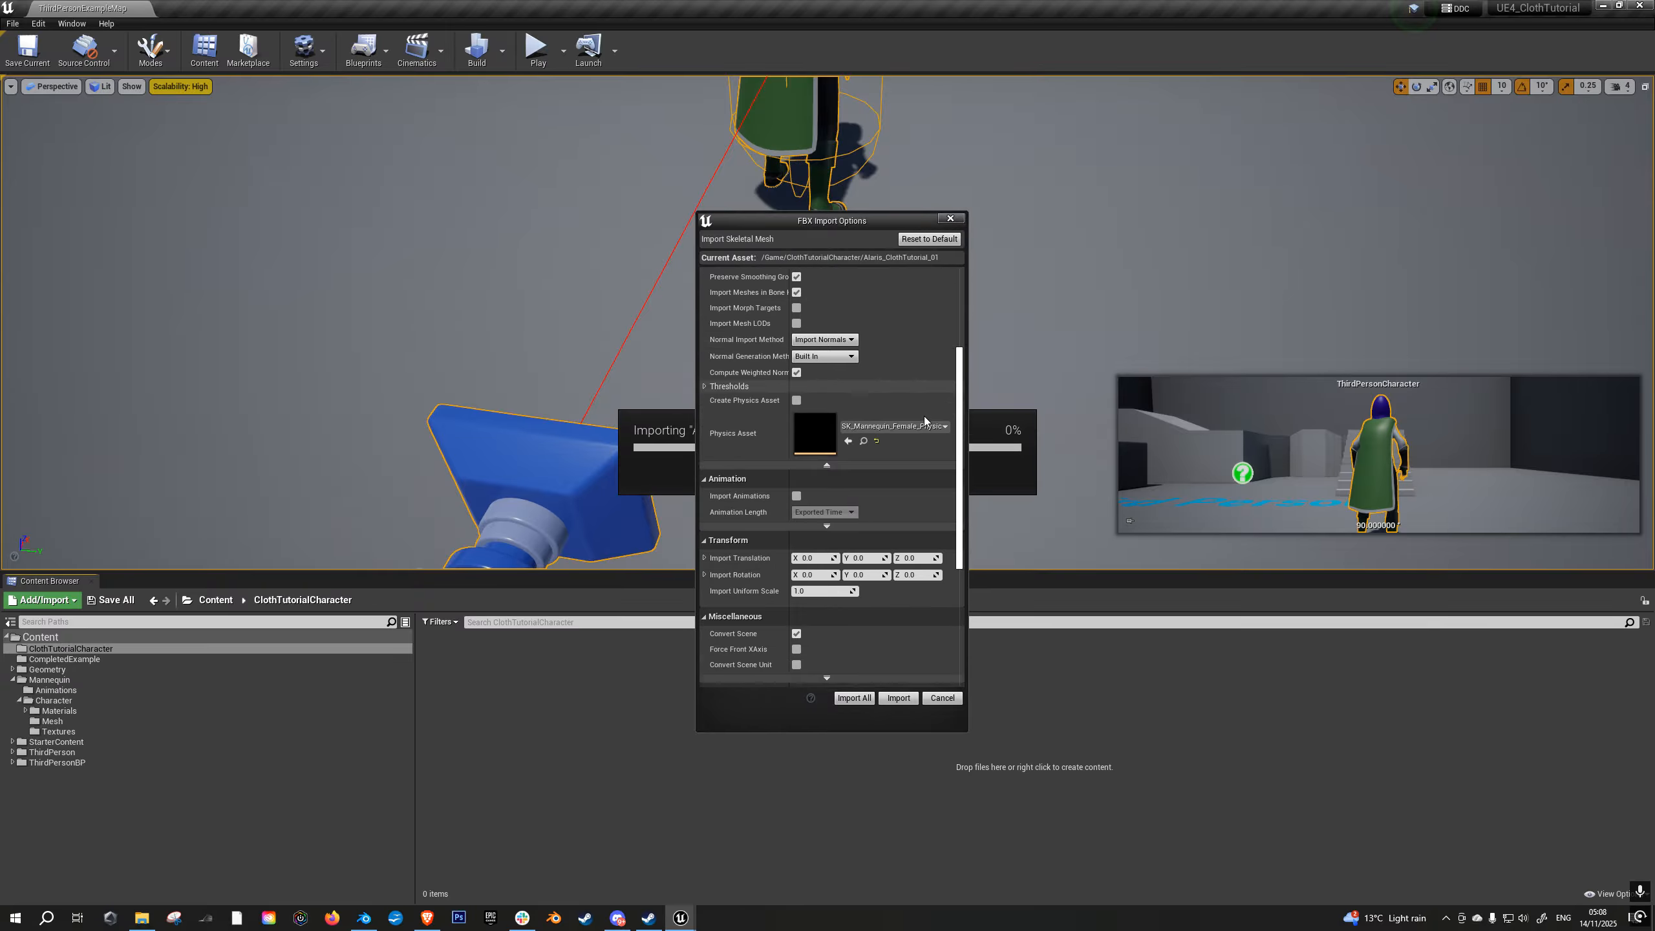
{"action": "scroll", "coordinate": [938, 444], "scroll_direction": "down", "scroll_amount": 5}
{"action": "left_click", "coordinate": [825, 520]}
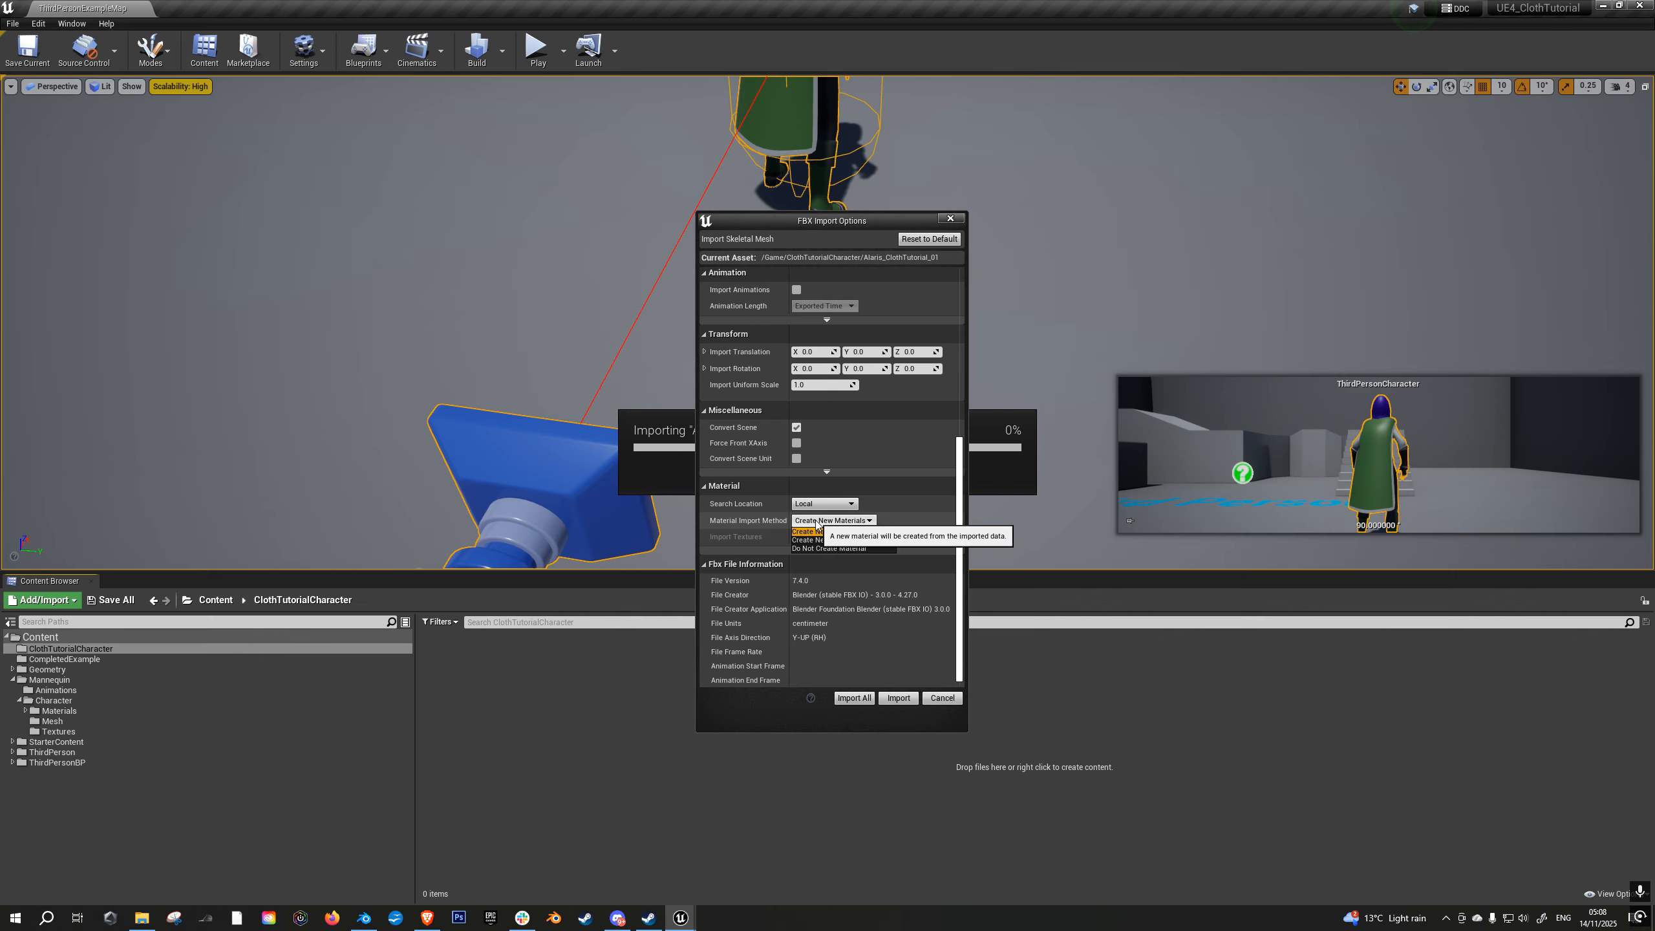
{"action": "left_click", "coordinate": [825, 549]}
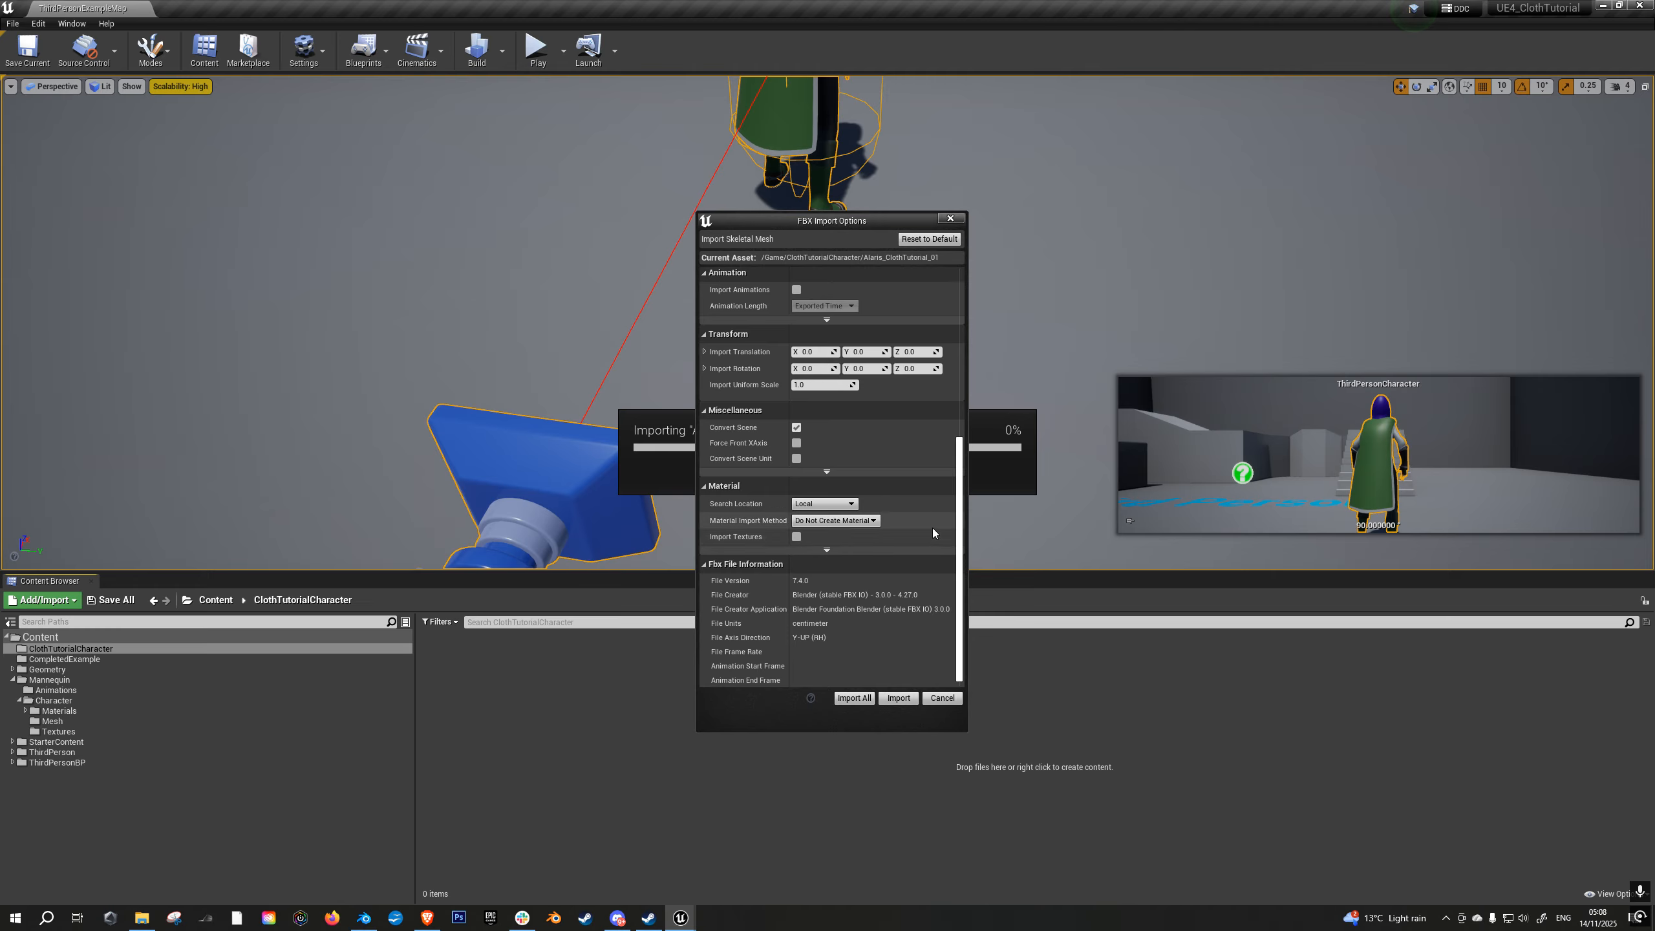
{"action": "scroll", "coordinate": [942, 324], "scroll_direction": "up", "scroll_amount": 13}
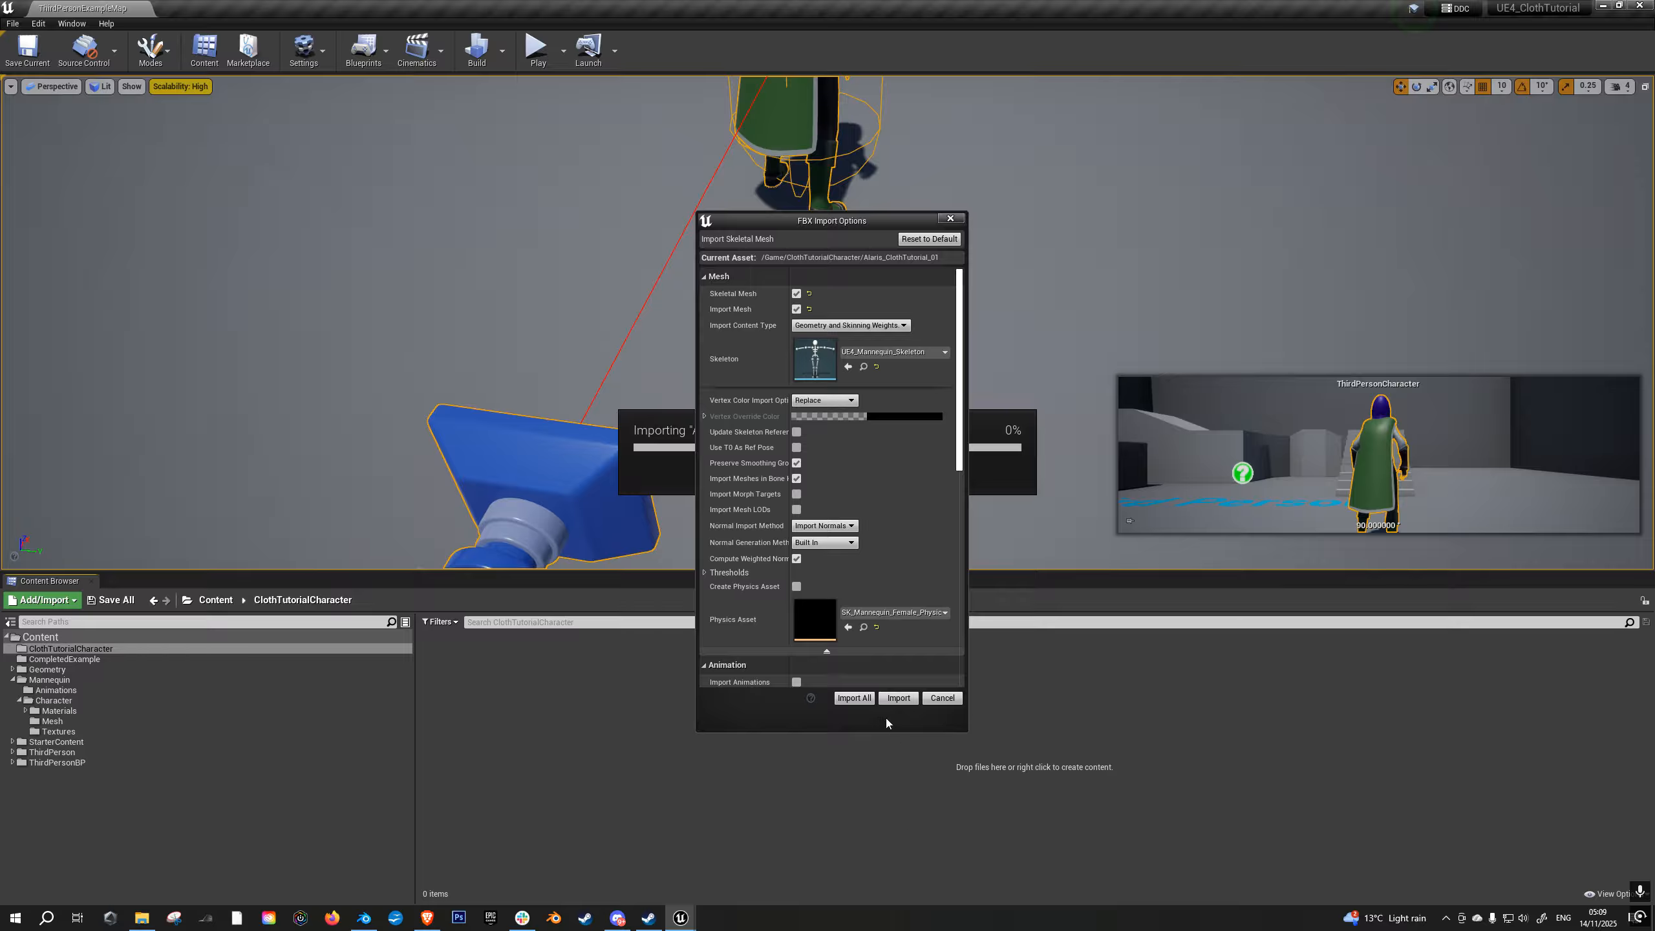
{"action": "left_click", "coordinate": [899, 697]}
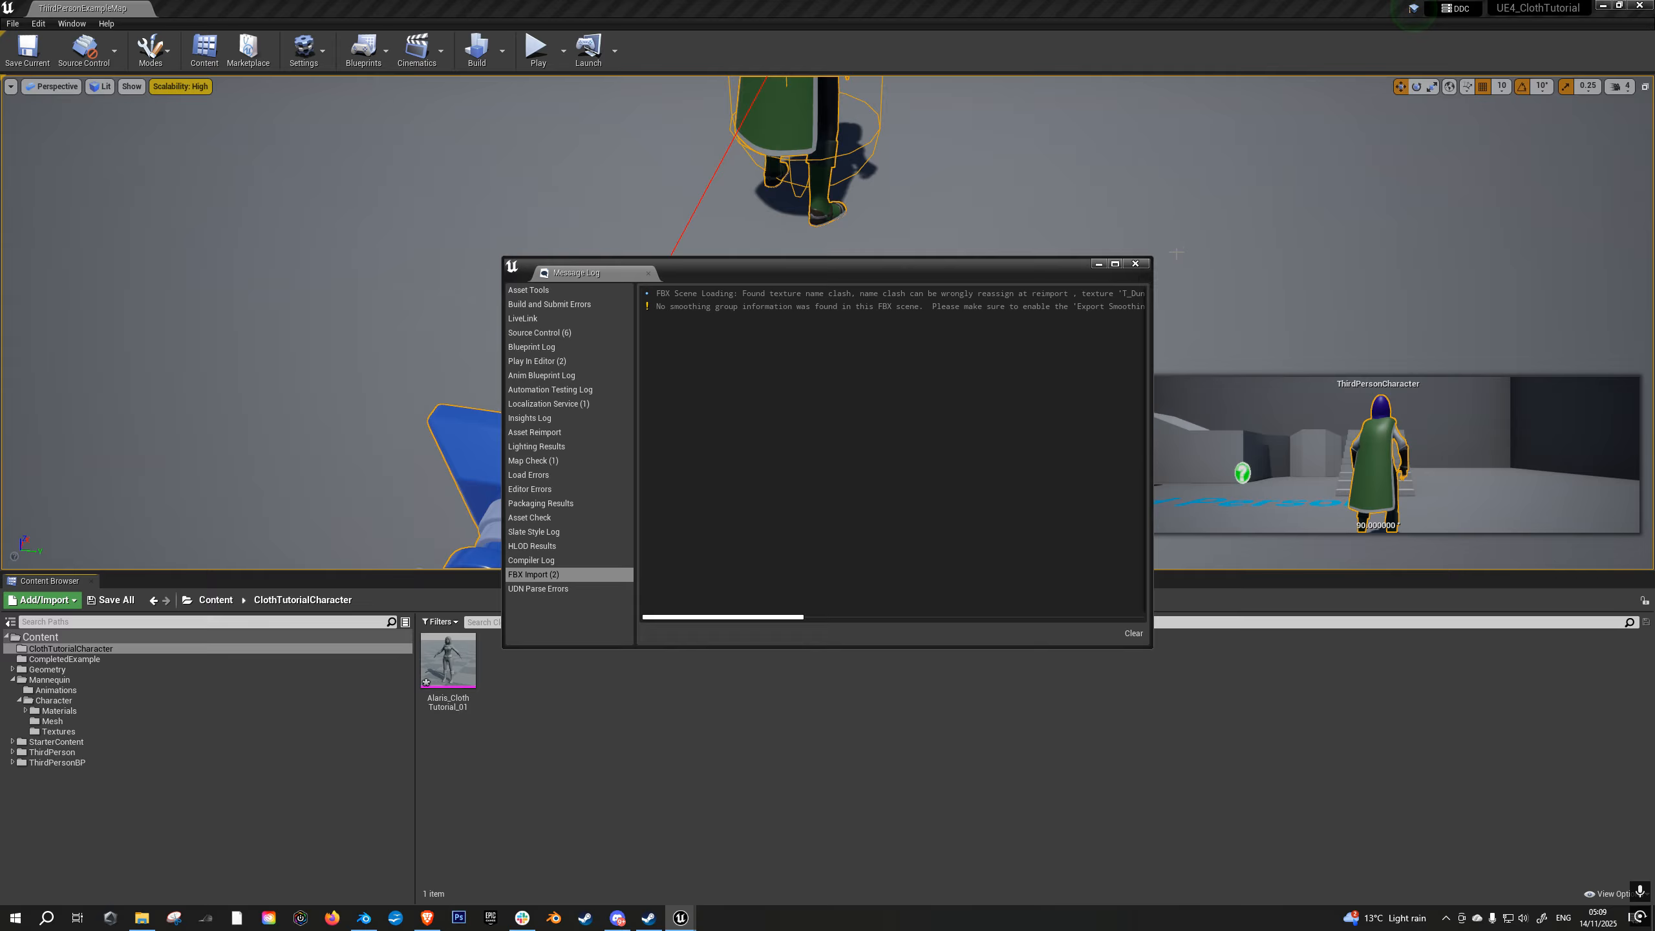
{"action": "left_click", "coordinate": [1137, 265]}
- Open the imported Alaris_ClothTutorial_01 mesh in its editor and show the CompletedExample folder's assets alongside it
{"action": "double_click", "coordinate": [447, 660]}
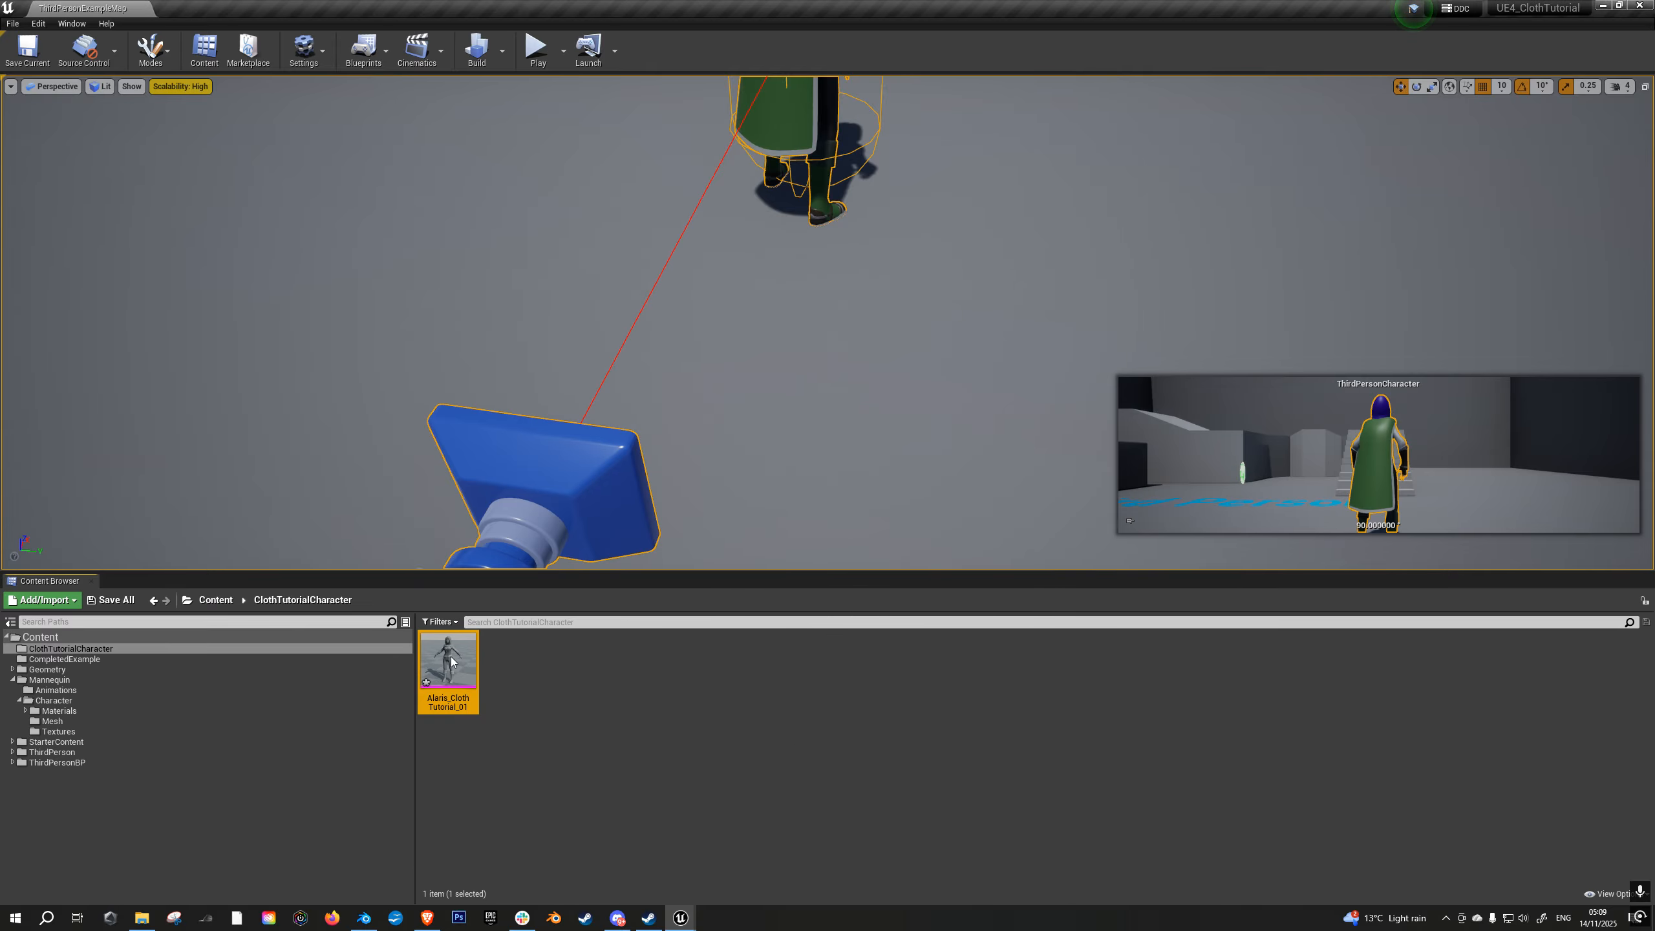
{"action": "right_click_drag", "start_coordinate": [779, 530], "coordinate": [775, 607]}
{"action": "right_click_drag", "start_coordinate": [879, 473], "coordinate": [866, 519]}
{"action": "left_click_drag", "start_coordinate": [1046, 9], "coordinate": [1066, 172]}
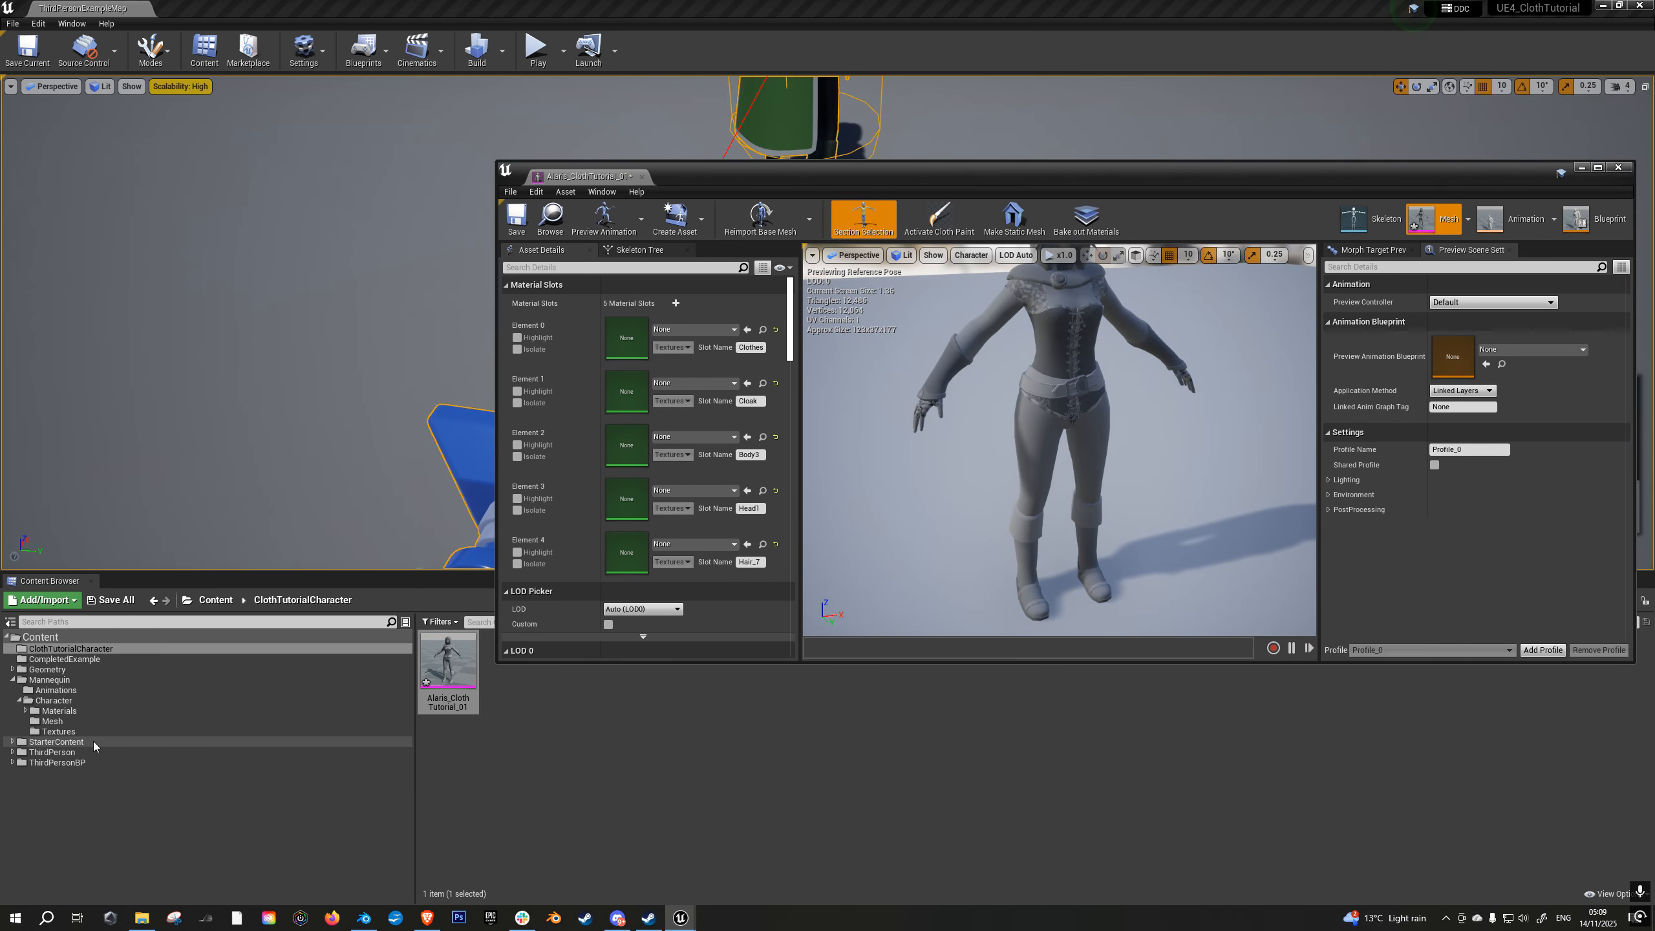
{"action": "left_click", "coordinate": [78, 660]}
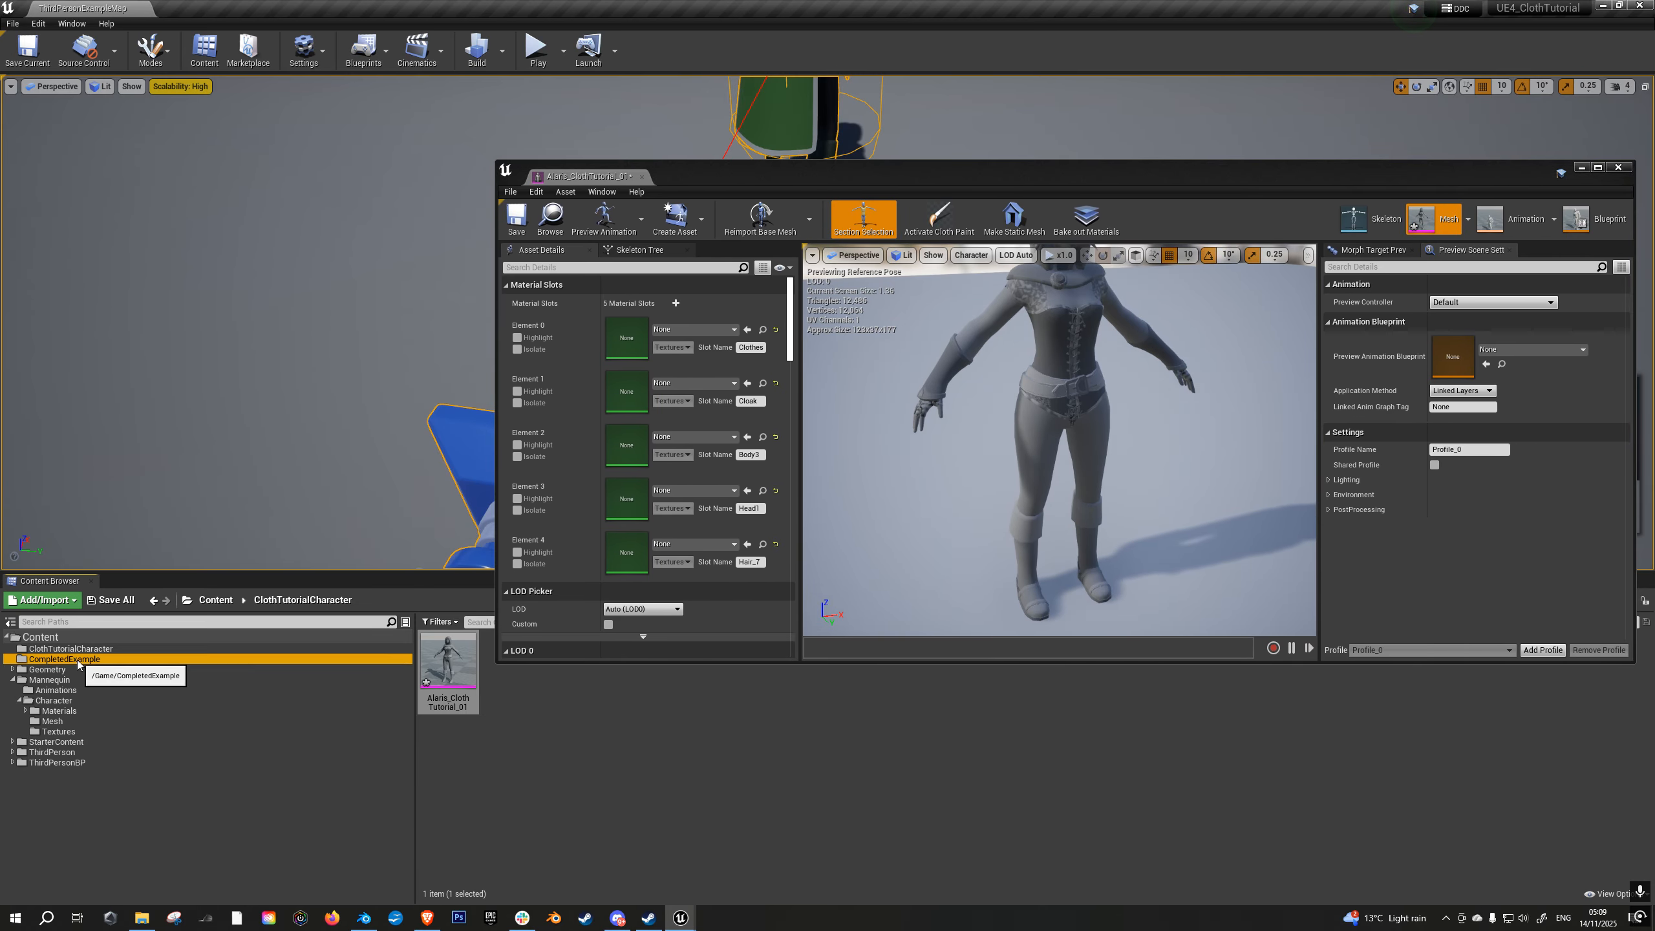
{"action": "left_click_drag", "start_coordinate": [877, 176], "coordinate": [862, 69]}
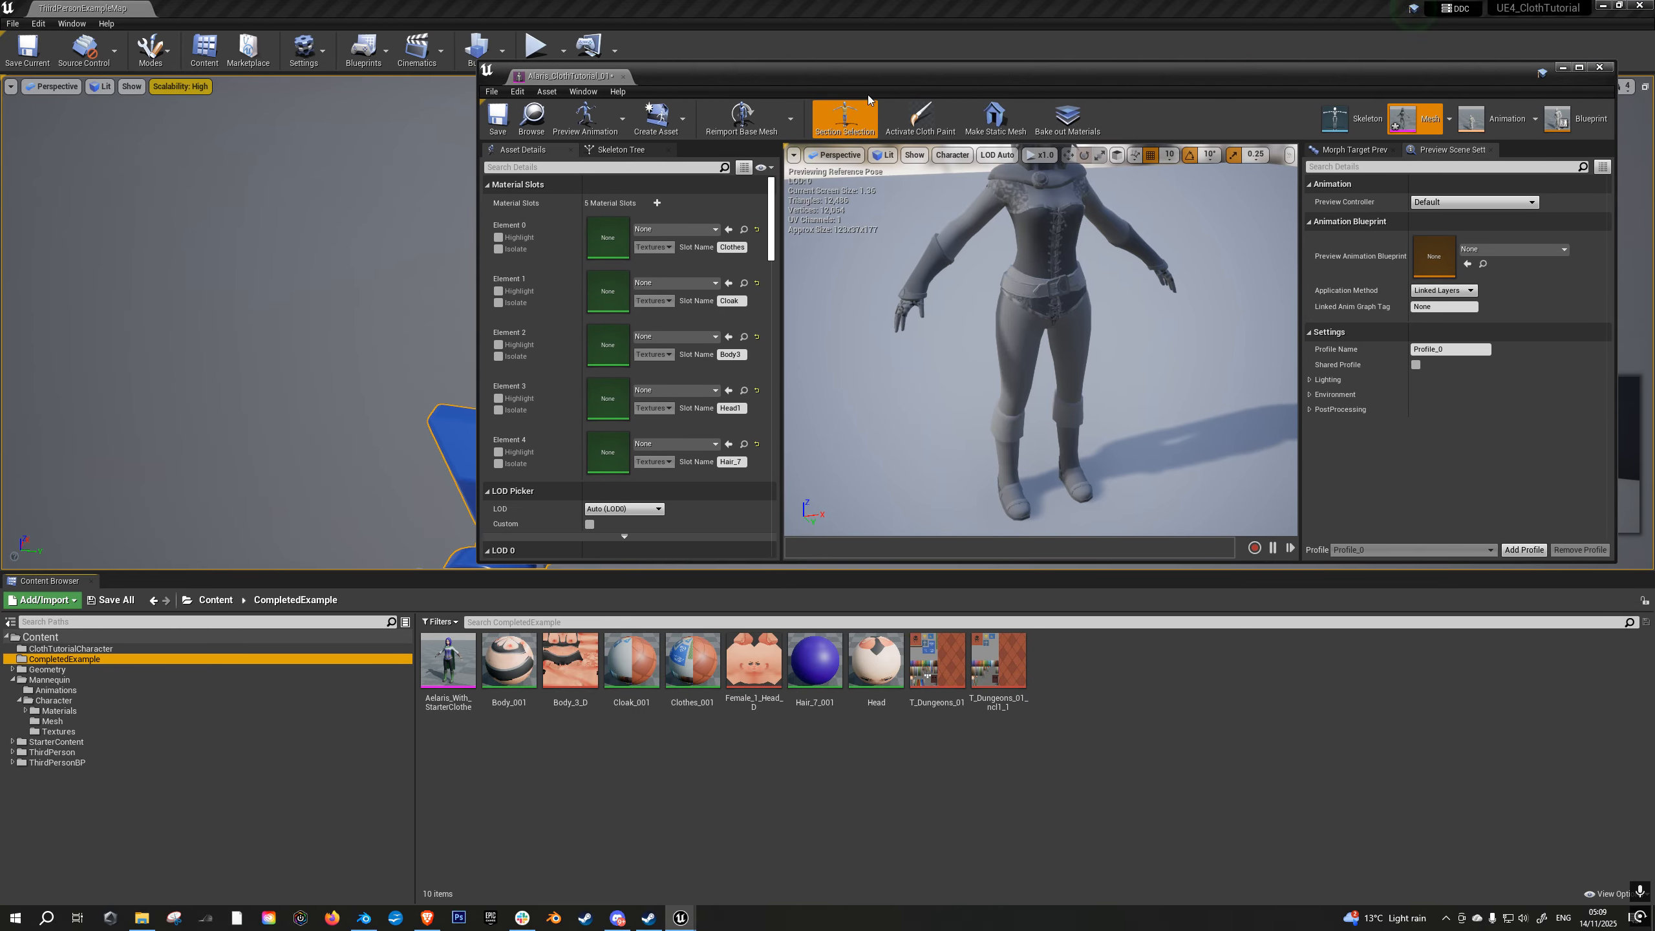
- Assign the Clothes_001 material to the mesh's Clothes slot
{"action": "left_click", "coordinate": [508, 660]}
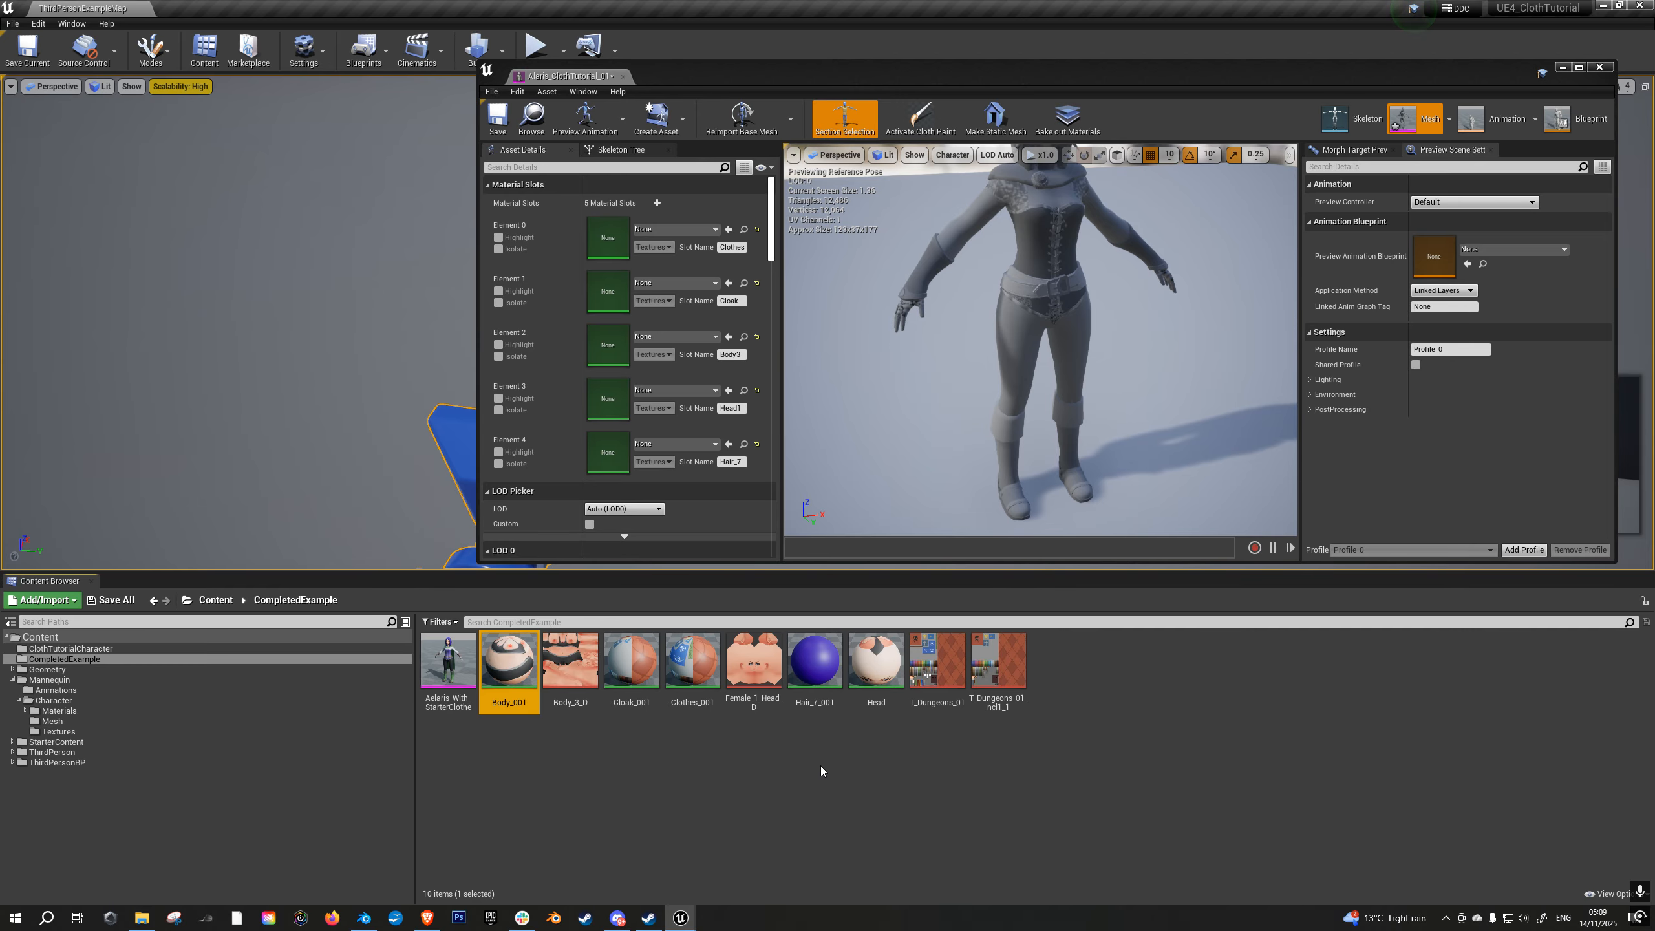
{"action": "left_click", "coordinate": [691, 662]}
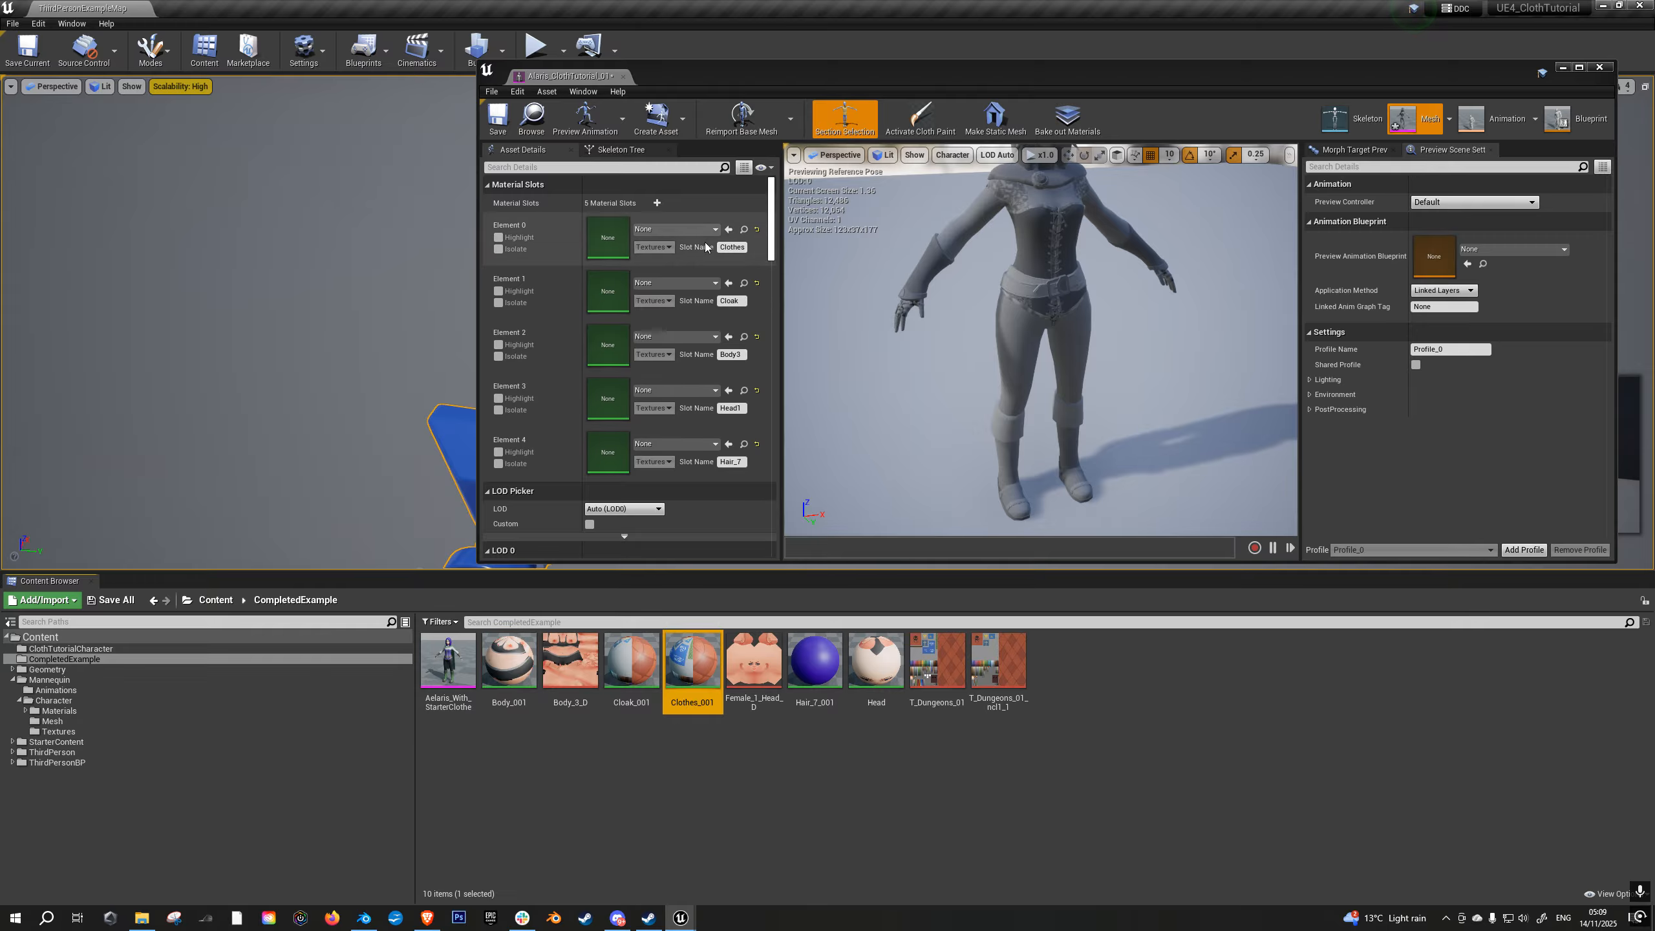
{"action": "left_click", "coordinate": [729, 230]}
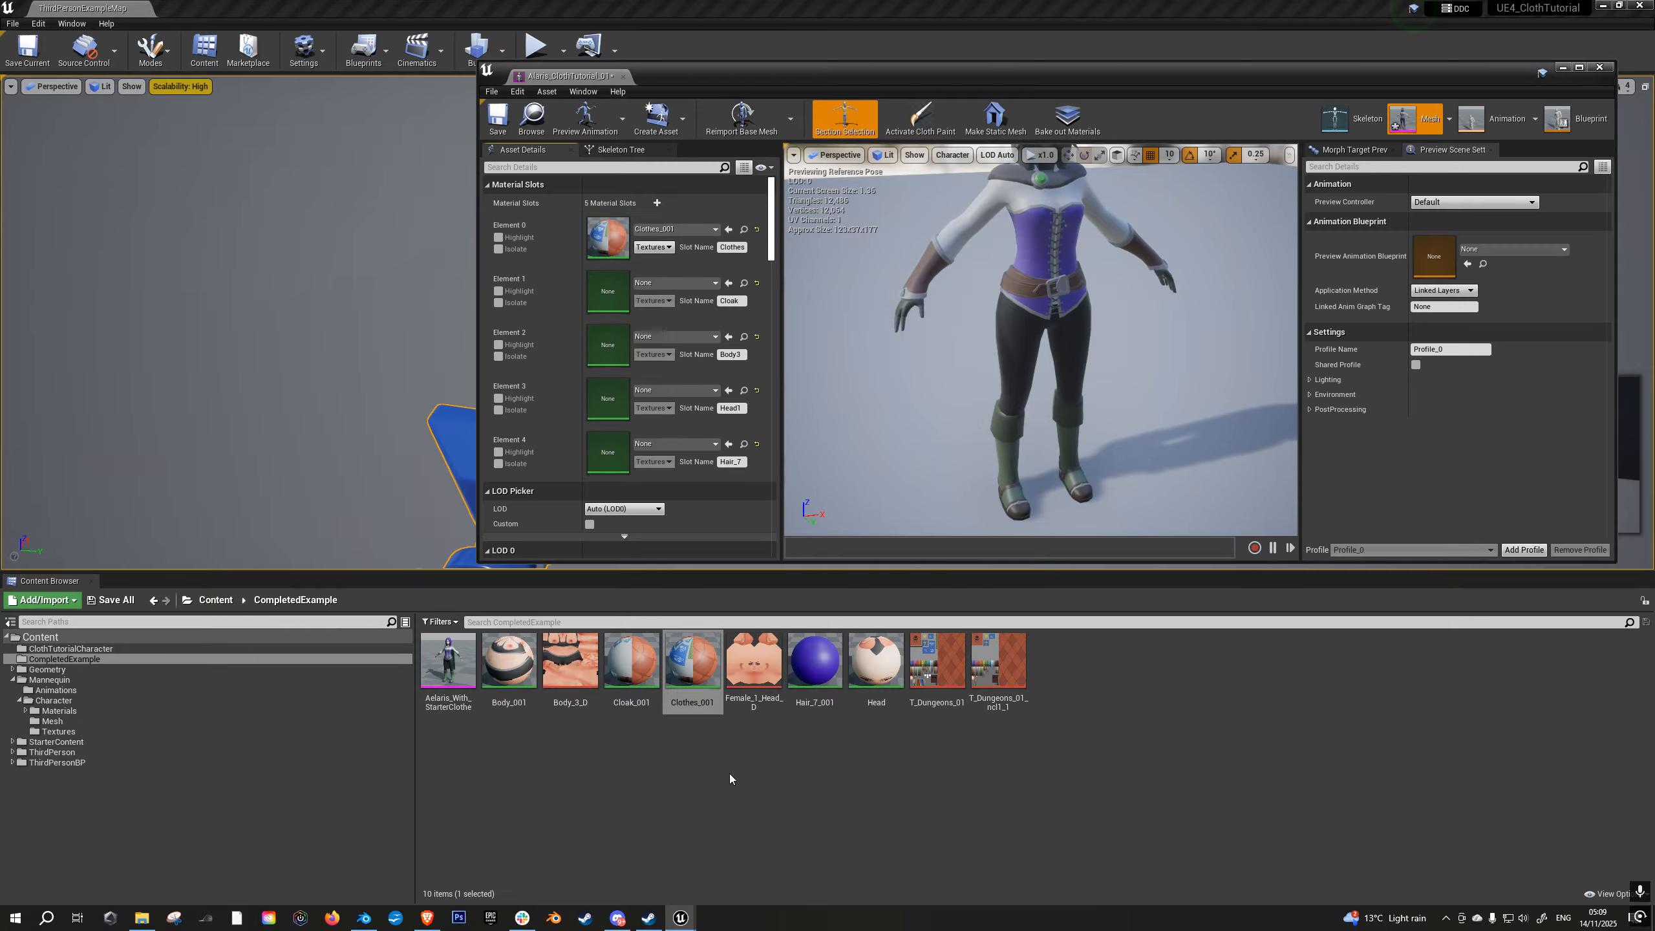
- Assign the Cloak_001 material to the mesh's Cloak slot
{"action": "left_click_drag", "start_coordinate": [632, 676], "coordinate": [634, 664]}
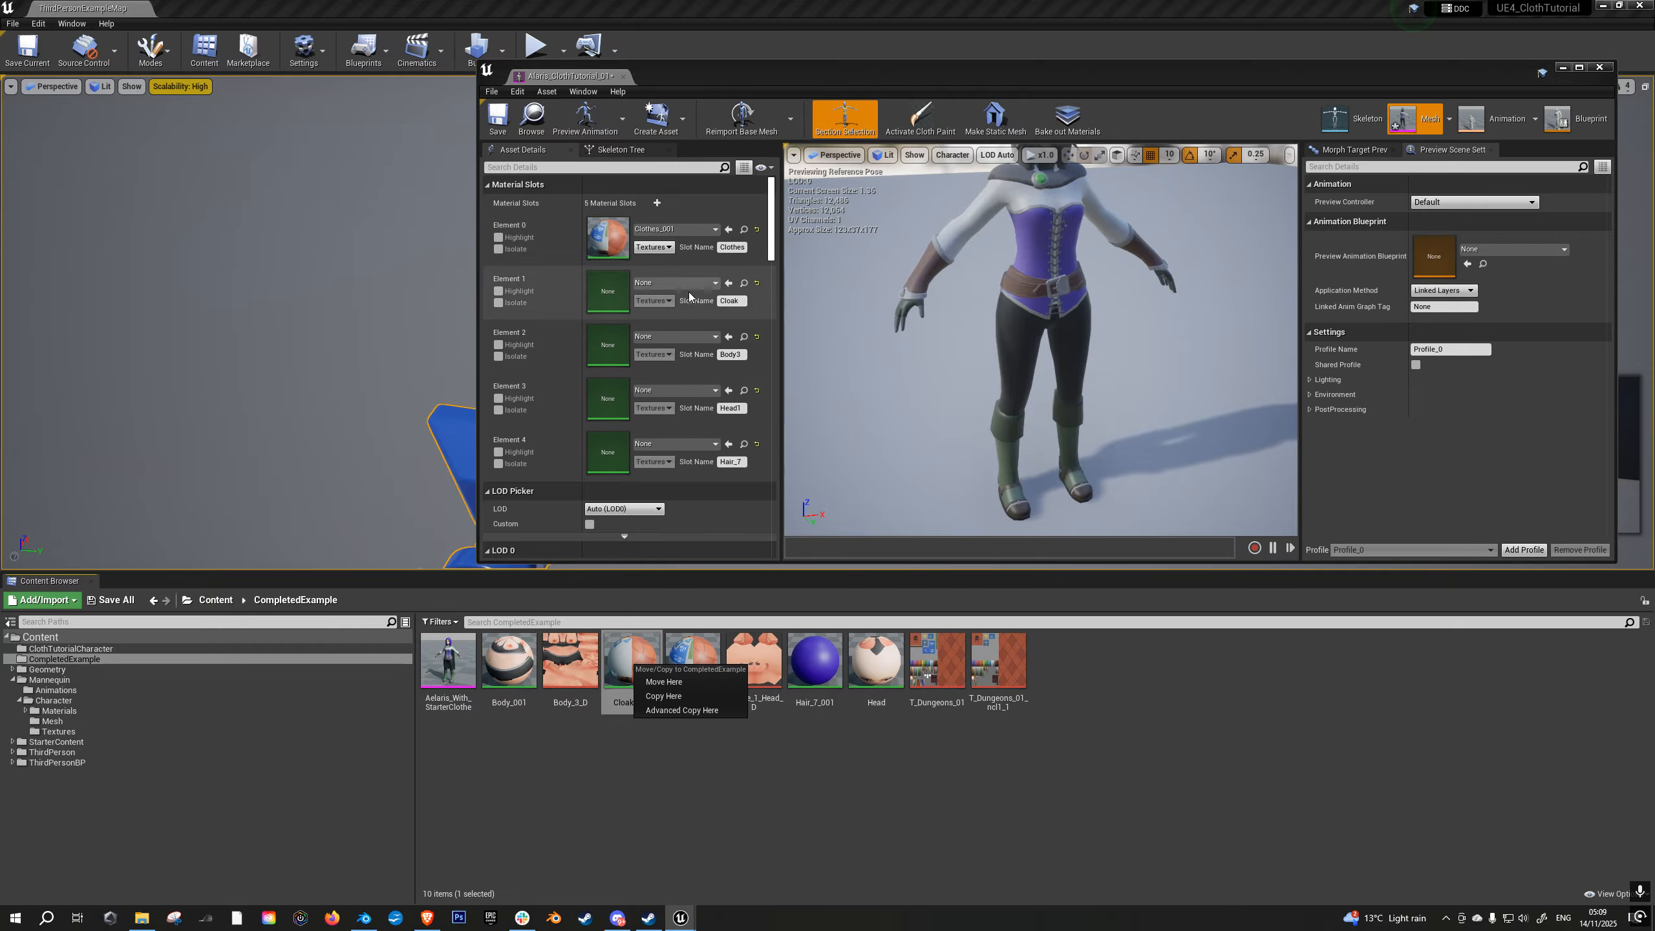
{"action": "left_click", "coordinate": [729, 283]}
{"action": "left_click", "coordinate": [729, 283]}
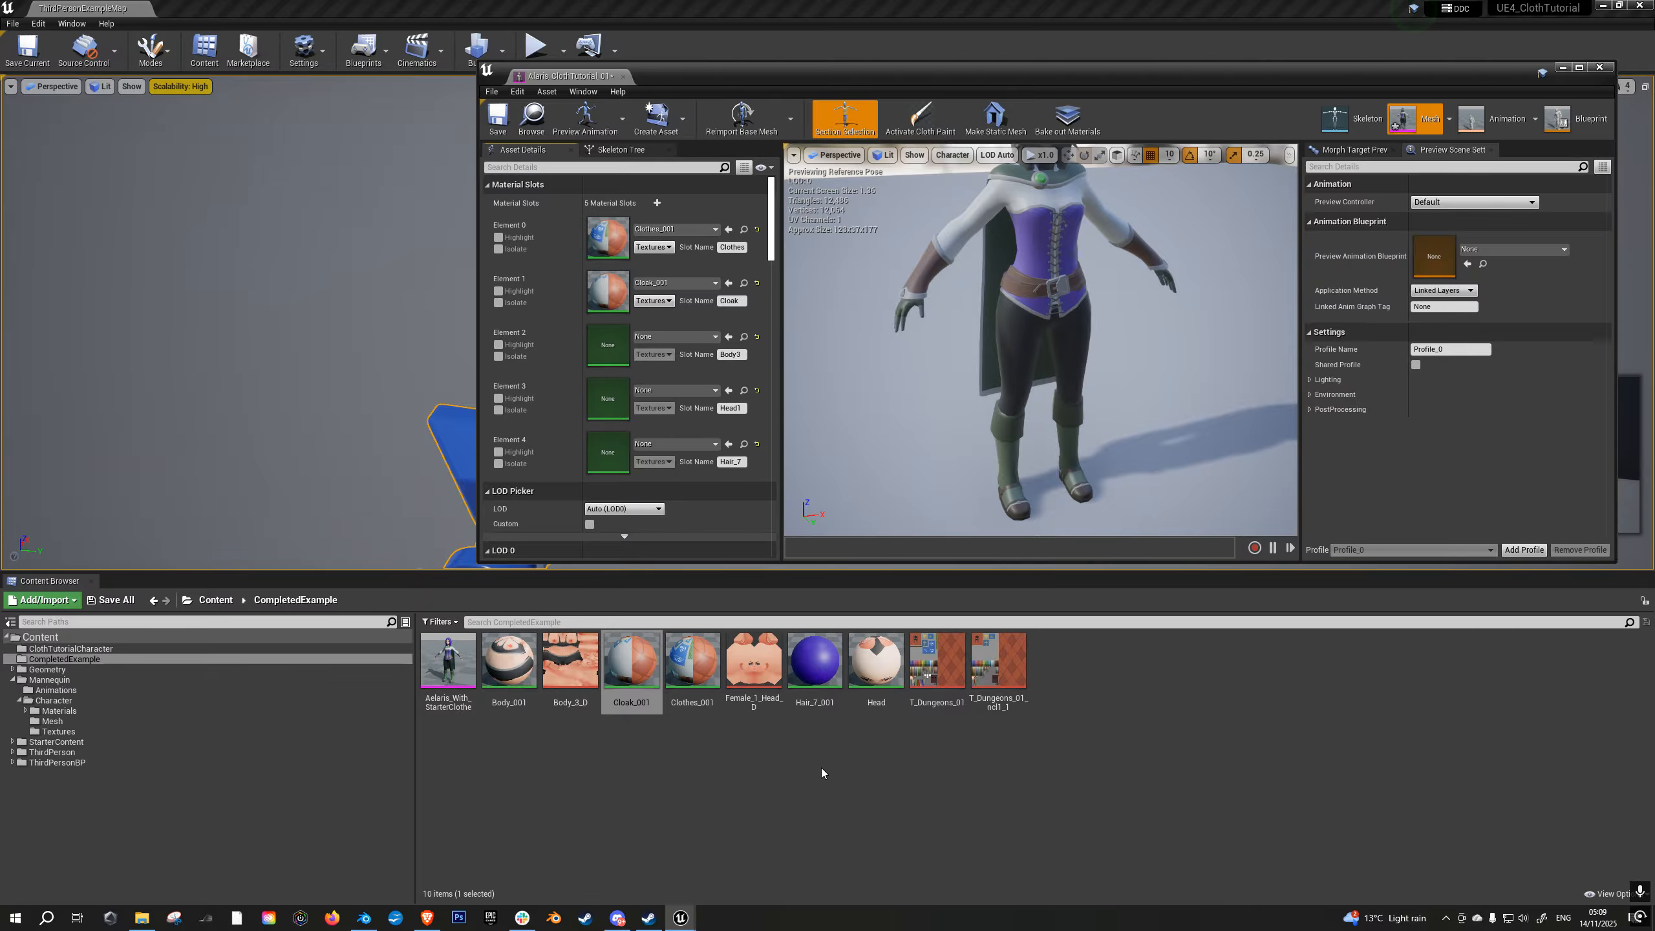
- Assign the Hair_7_001 material to the mesh's Hair_7 slot
{"action": "left_click_drag", "start_coordinate": [815, 665], "coordinate": [821, 660]}
{"action": "left_click", "coordinate": [728, 390]}
{"action": "left_click", "coordinate": [728, 390]}
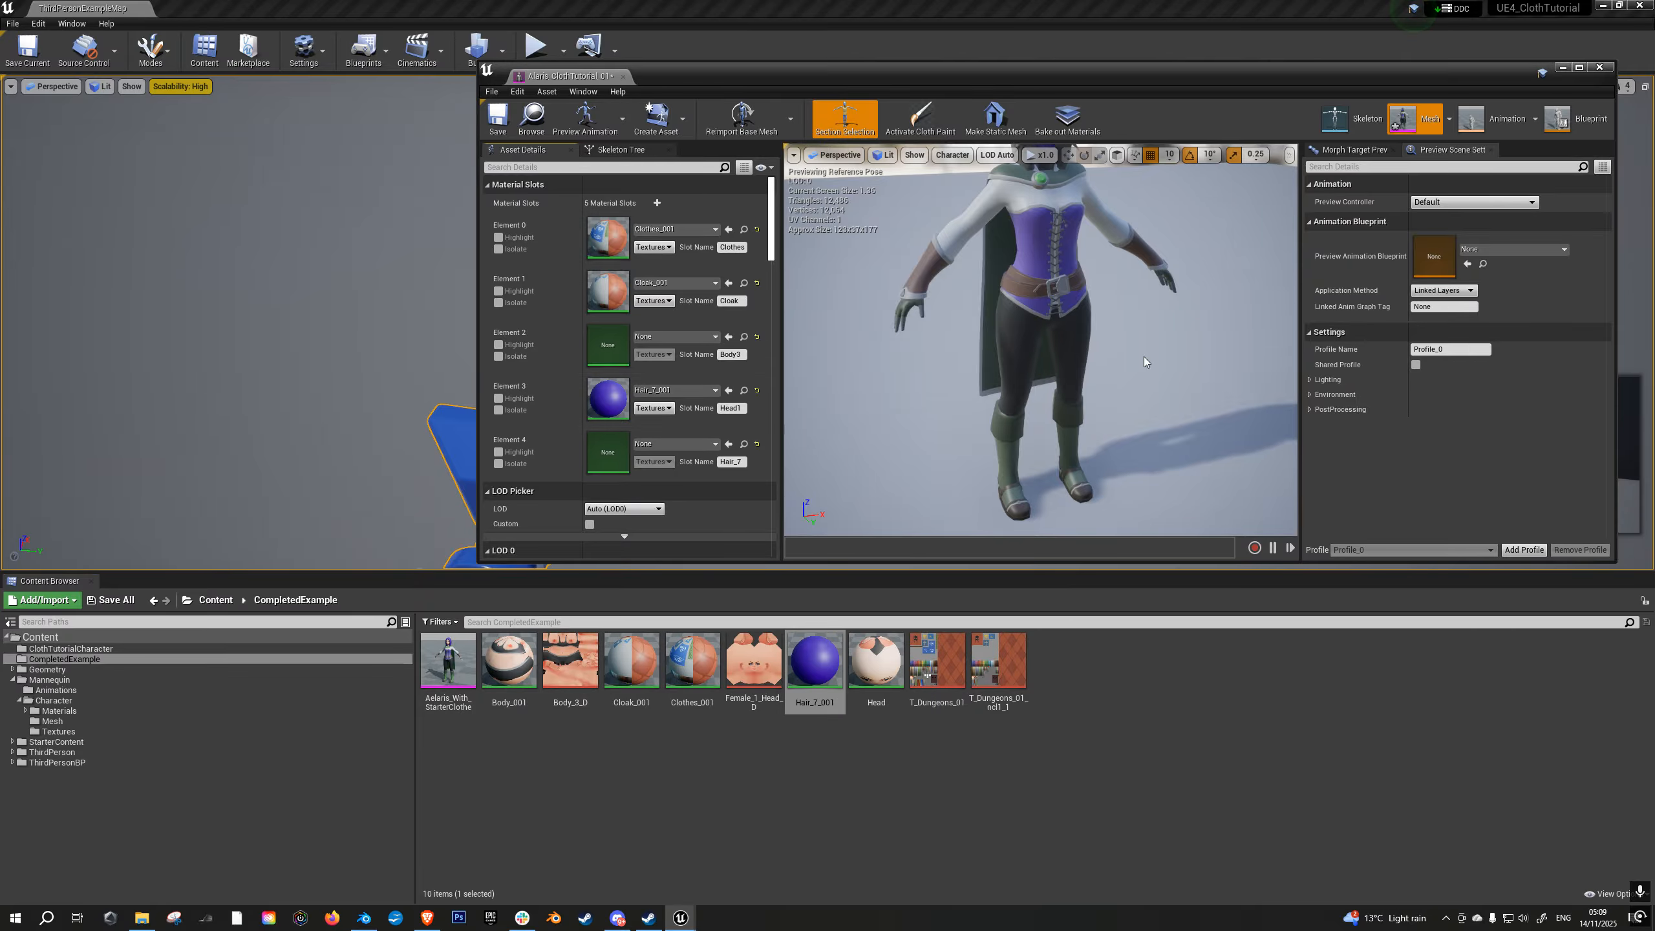
{"action": "left_click", "coordinate": [728, 444]}
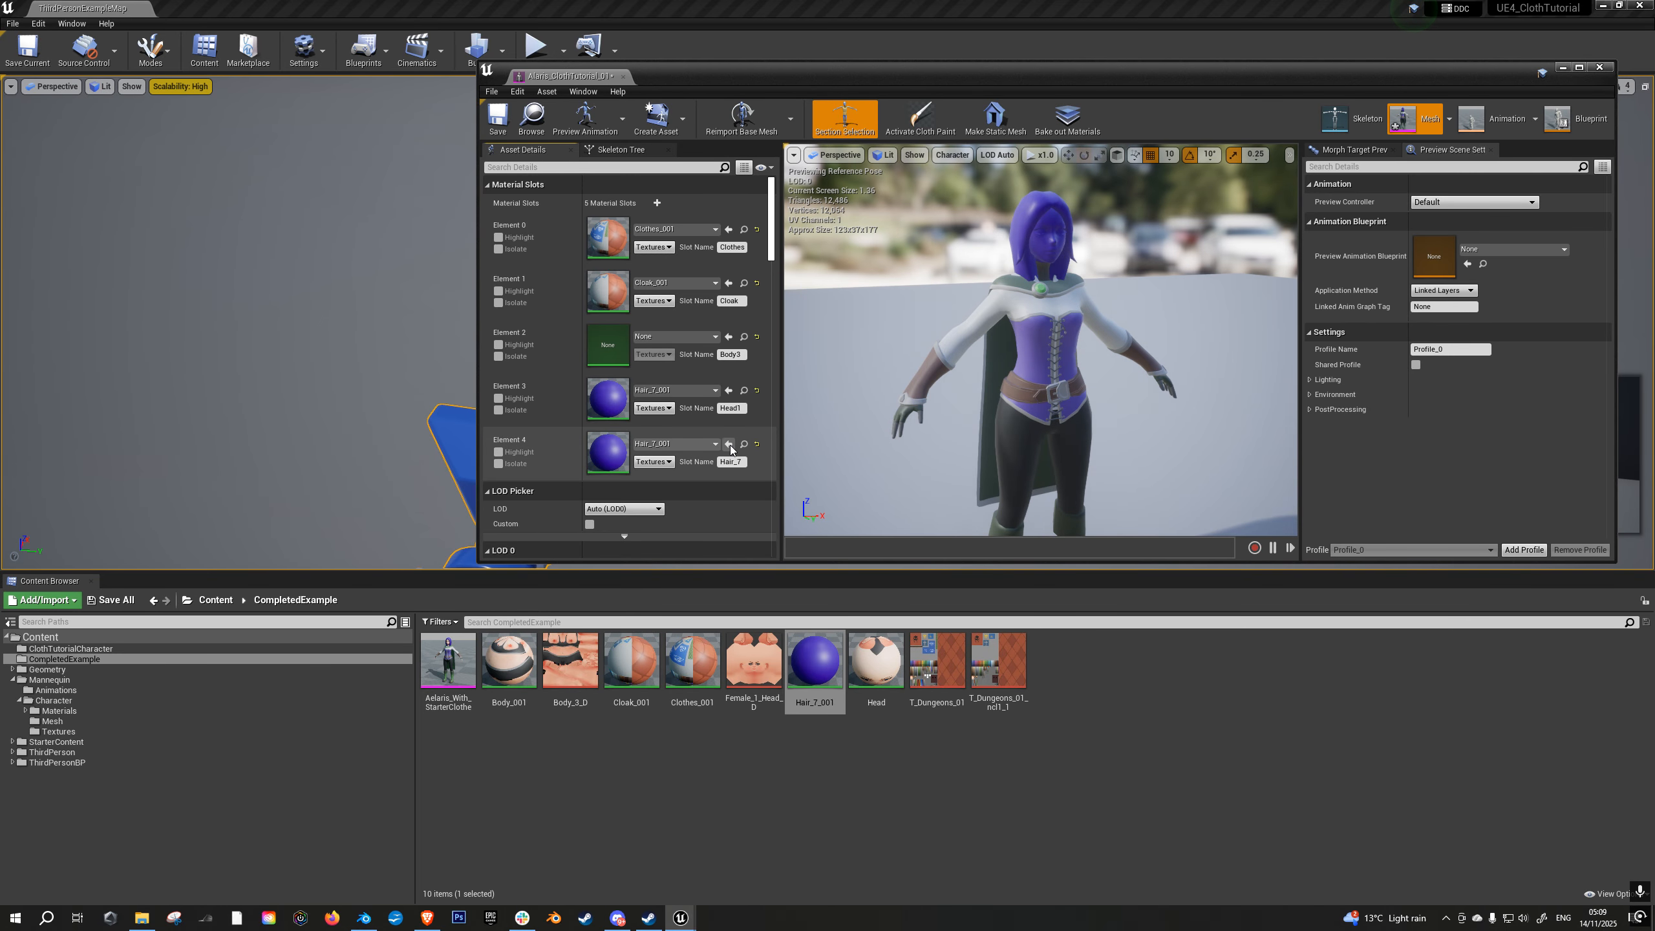
- Assign the Head material to the Head1 slot and the Body_001 material to the Body3 slot
{"action": "left_click_drag", "start_coordinate": [886, 674], "coordinate": [884, 670]}
{"action": "left_click", "coordinate": [729, 391]}
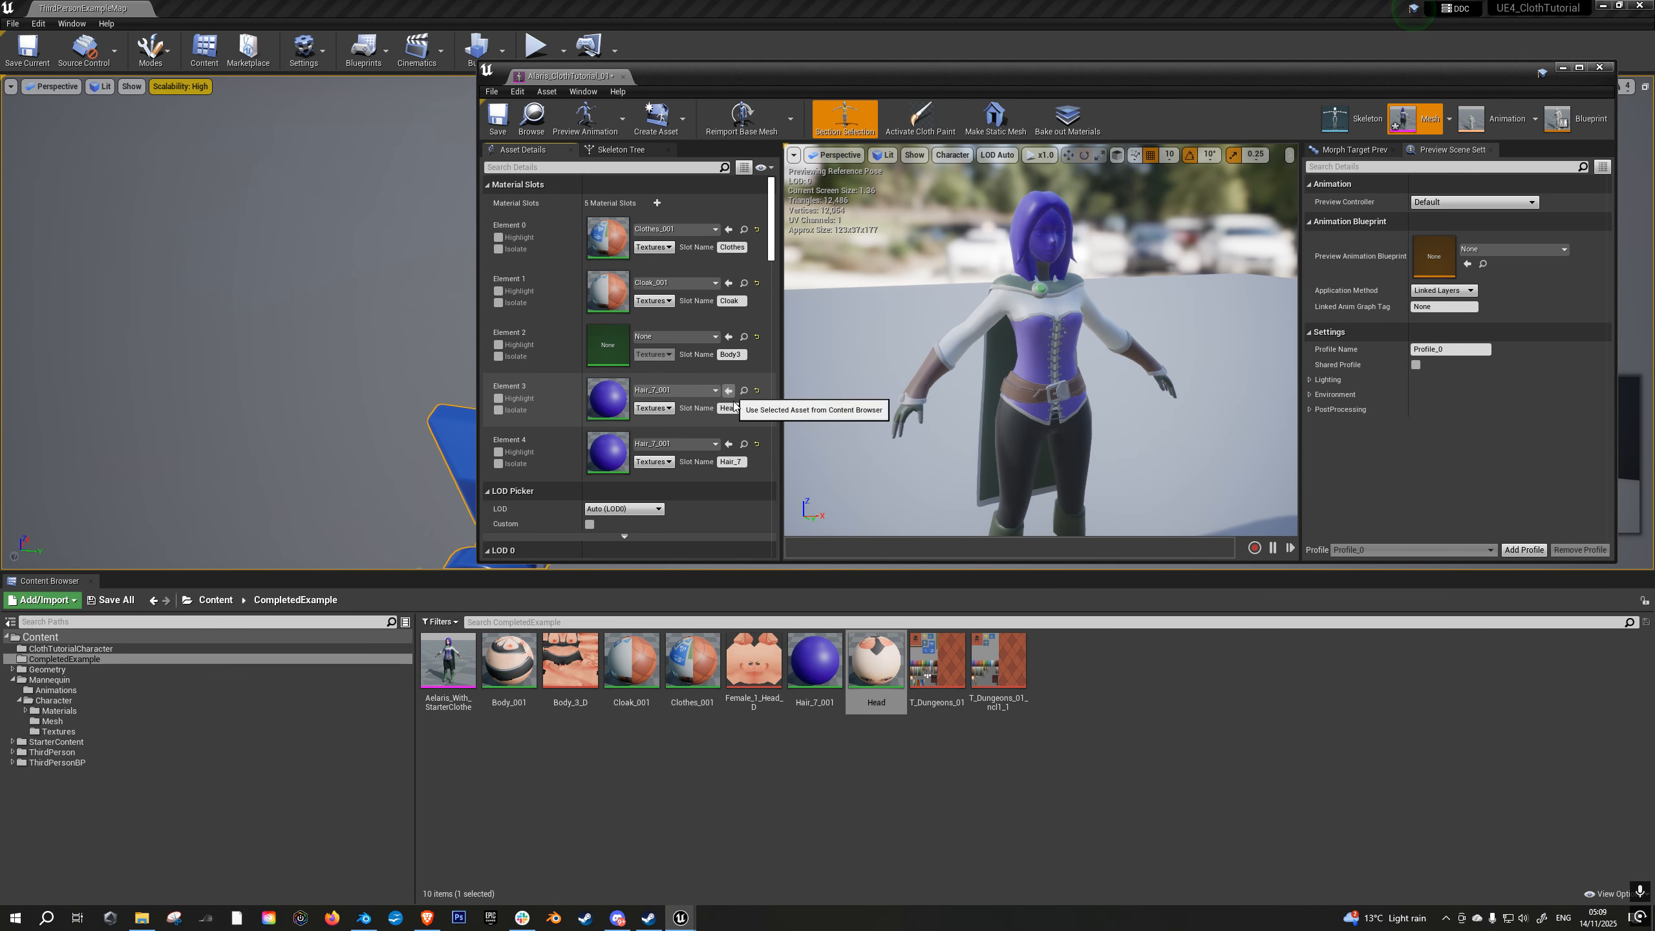
{"action": "left_click", "coordinate": [729, 391]}
{"action": "left_click", "coordinate": [631, 666]}
{"action": "left_click", "coordinate": [508, 660]}
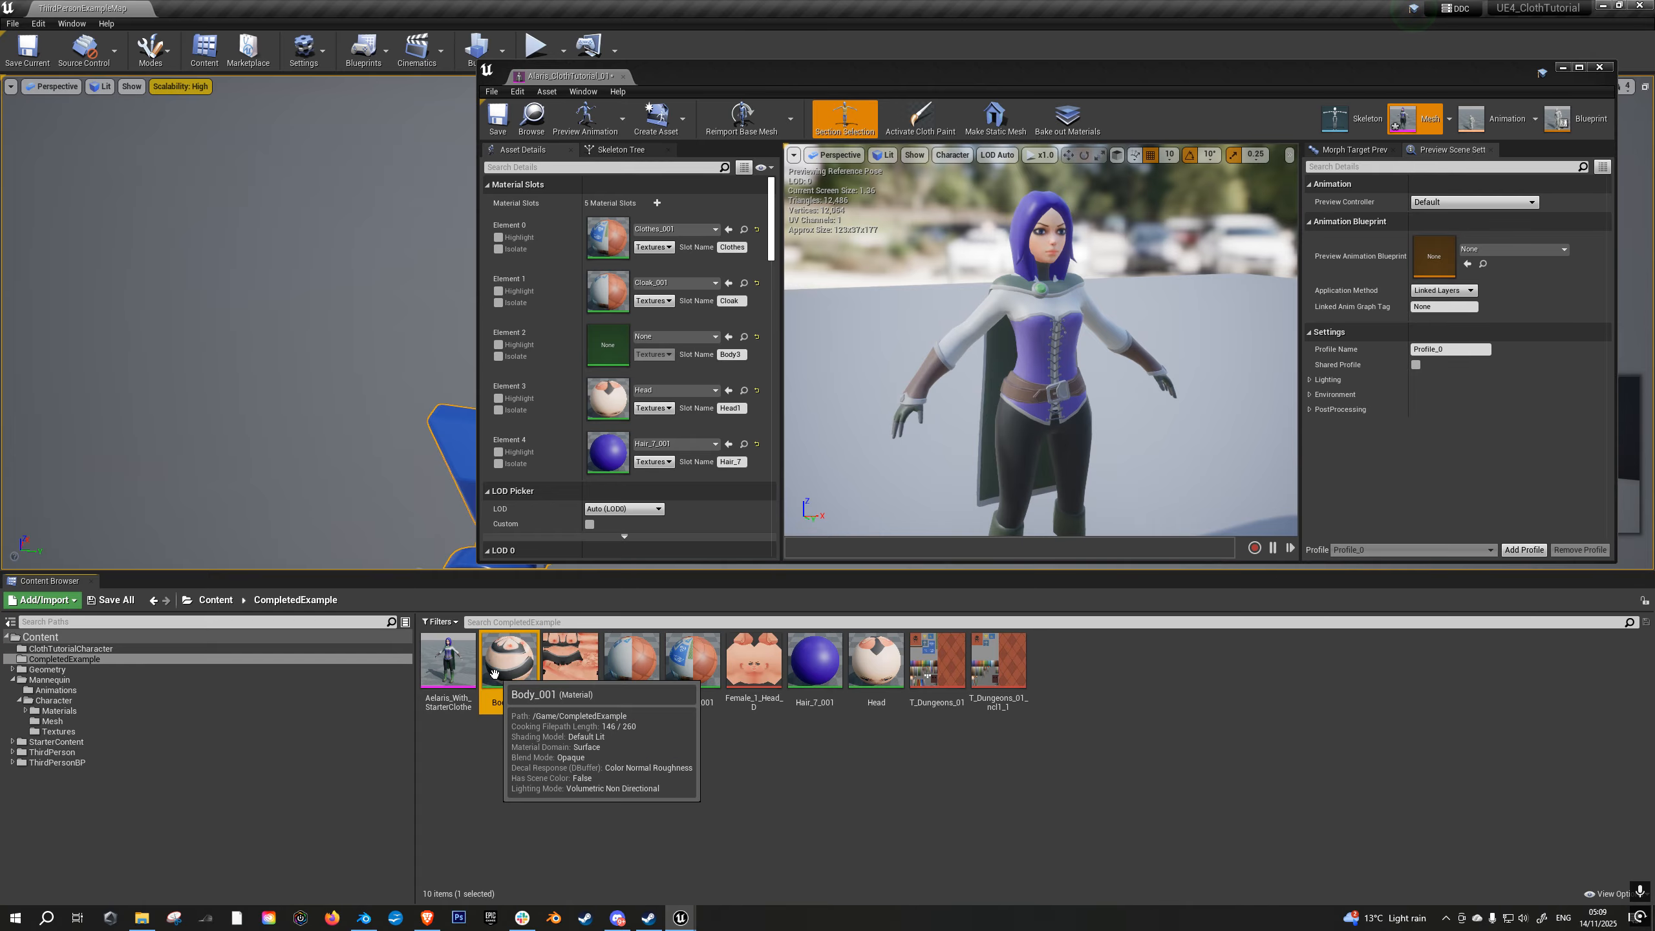
{"action": "left_click", "coordinate": [729, 336]}
- Maximize the mesh editor and examine the textured character, checking the cloak's outer face, inner face and lower hem
{"action": "right_click_drag", "start_coordinate": [1109, 409], "coordinate": [971, 430]}
{"action": "left_click", "coordinate": [1578, 67]}
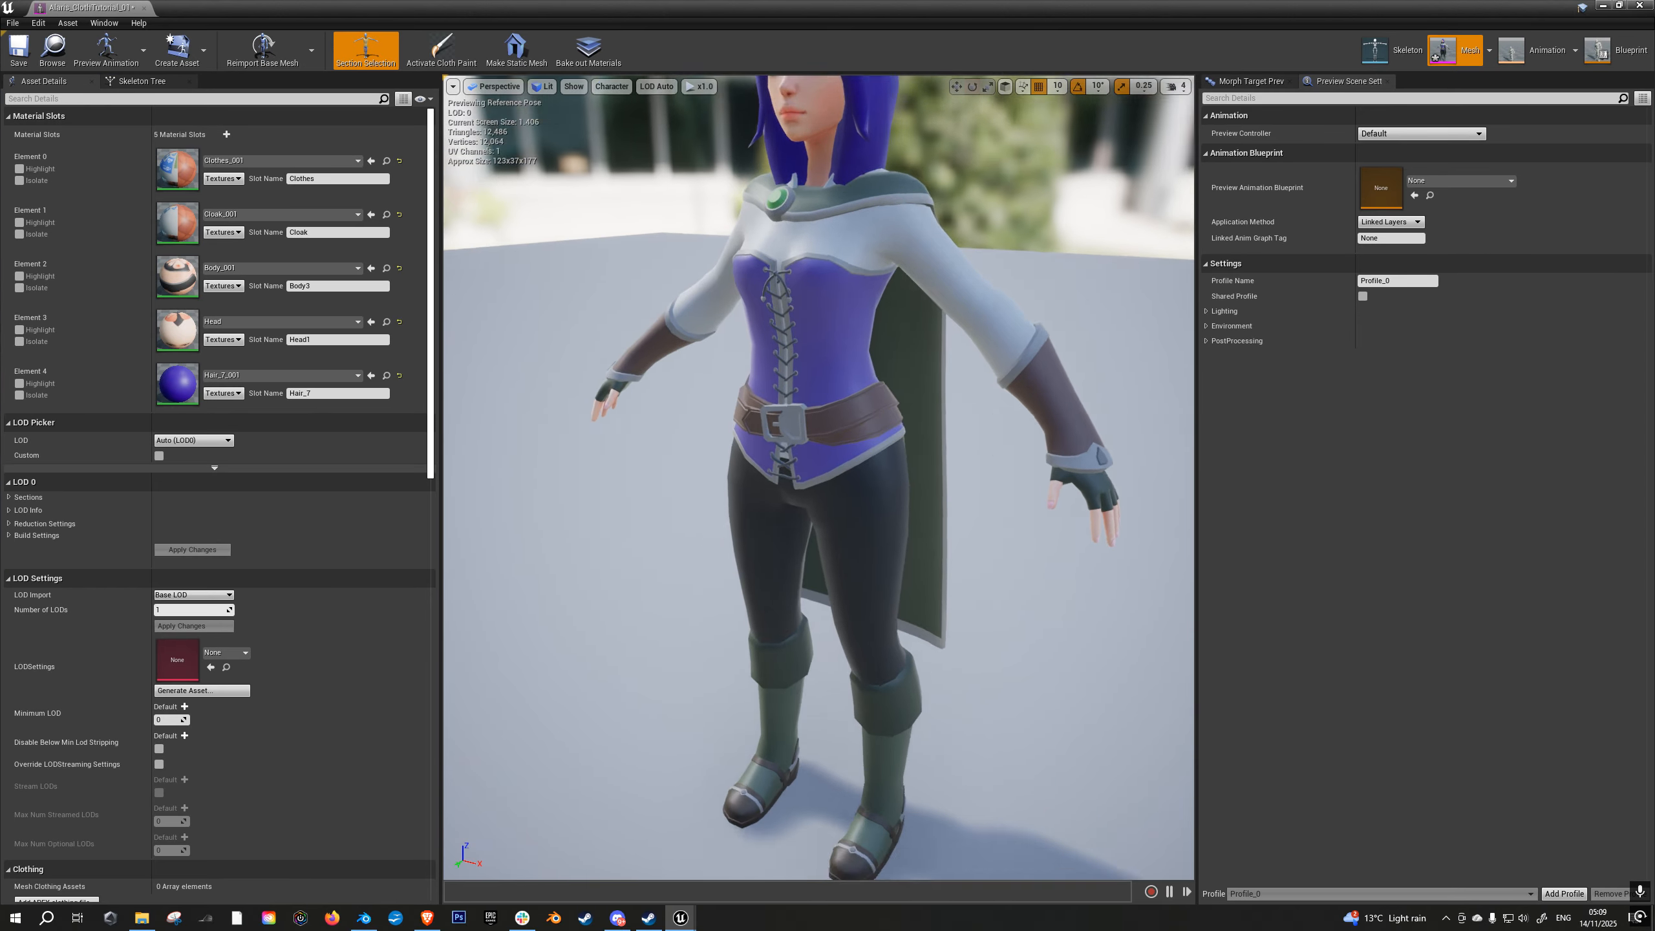
{"action": "mouse_move", "coordinate": [929, 529]}
{"action": "right_mouse_down"}
{"action": "mouse_move", "coordinate": [930, 544]}
{"action": "mouse_move", "coordinate": [930, 528]}
{"action": "right_mouse_up"}
{"action": "left_click_drag", "start_coordinate": [930, 479], "coordinate": [616, 483], "text": "alt"}
{"action": "left_click_drag", "start_coordinate": [977, 547], "coordinate": [965, 607], "text": "alt"}
{"action": "scroll", "coordinate": [972, 529], "scroll_direction": "up", "scroll_amount": 3}
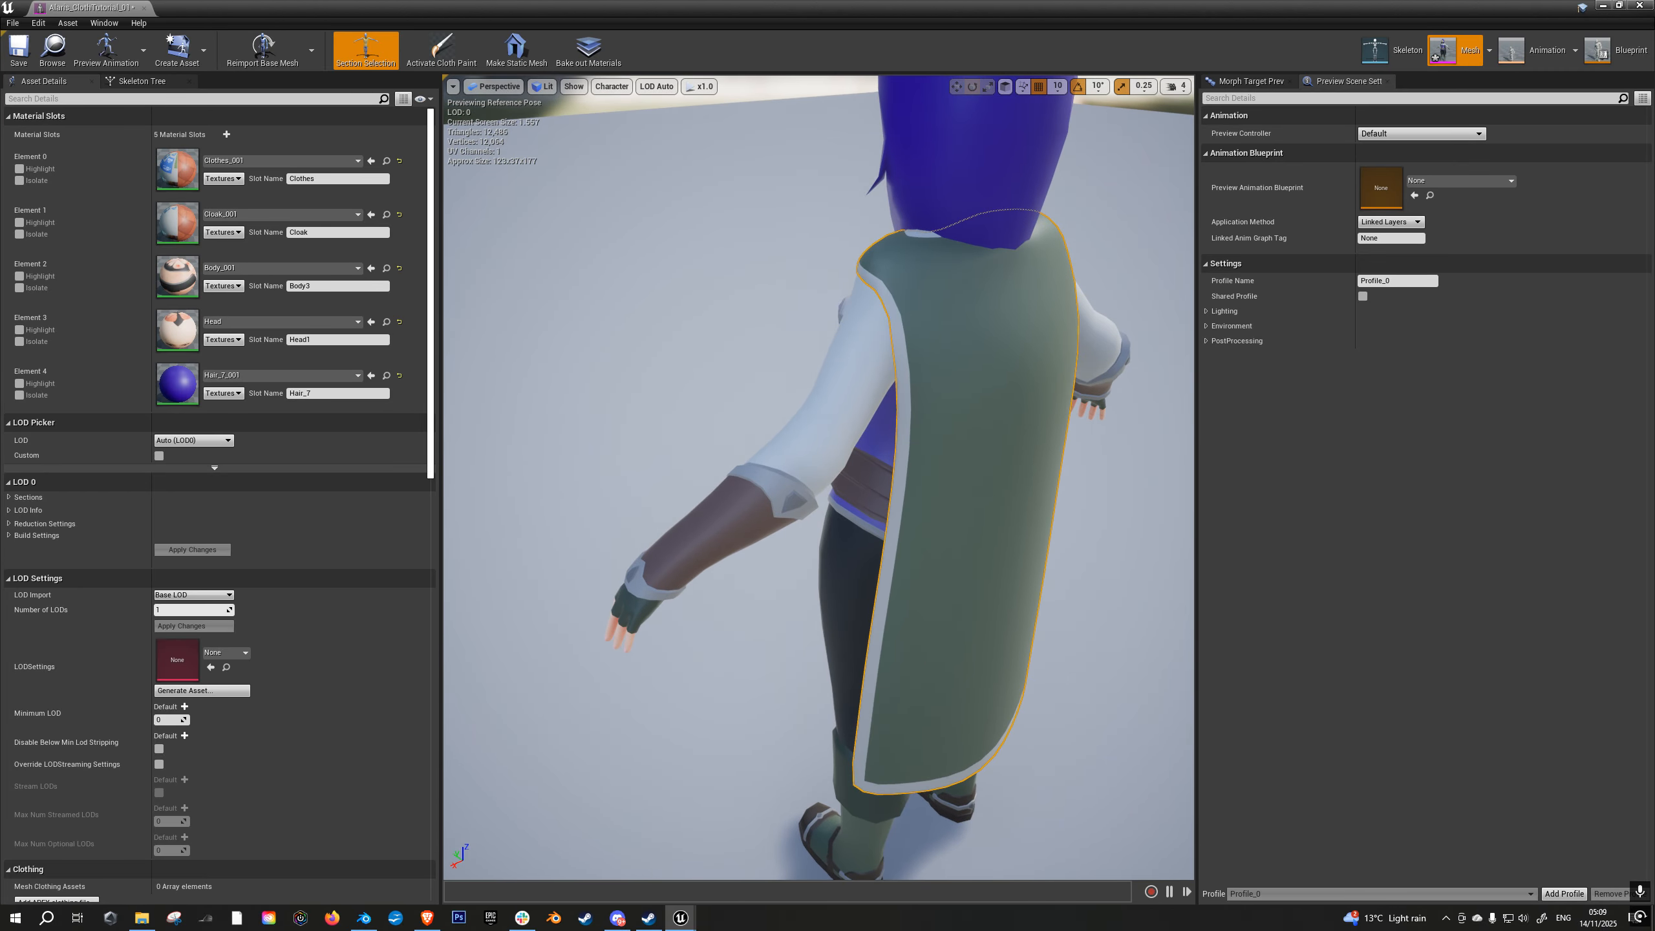
{"action": "left_click_drag", "start_coordinate": [971, 529], "coordinate": [972, 456], "text": "alt"}
{"action": "scroll", "coordinate": [972, 529], "scroll_direction": "down", "scroll_amount": 4}
{"action": "scroll", "coordinate": [971, 529], "scroll_direction": "up", "scroll_amount": 5}
{"action": "left_click_drag", "start_coordinate": [972, 529], "coordinate": [1009, 529], "text": "alt"}
{"action": "middle_click_drag", "start_coordinate": [972, 529], "coordinate": [971, 685]}
{"action": "scroll", "coordinate": [972, 529], "scroll_direction": "up", "scroll_amount": 6}
{"action": "left_click_drag", "start_coordinate": [972, 528], "coordinate": [984, 554], "text": "alt"}
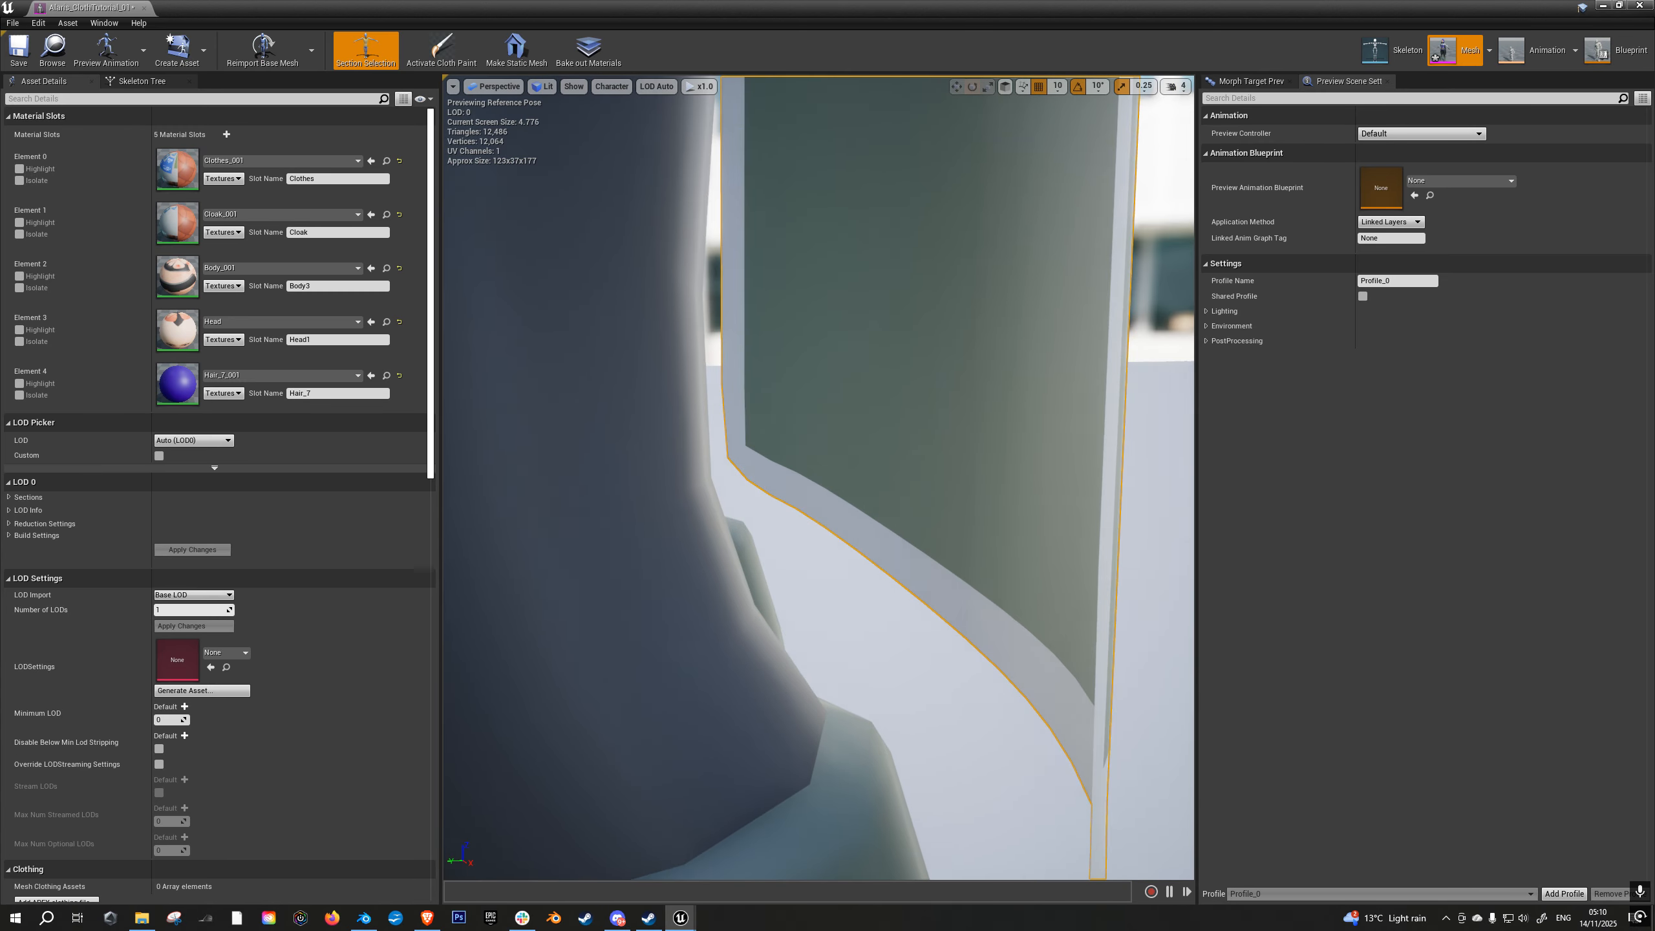
{"action": "scroll", "coordinate": [864, 619], "scroll_direction": "down", "scroll_amount": 4}
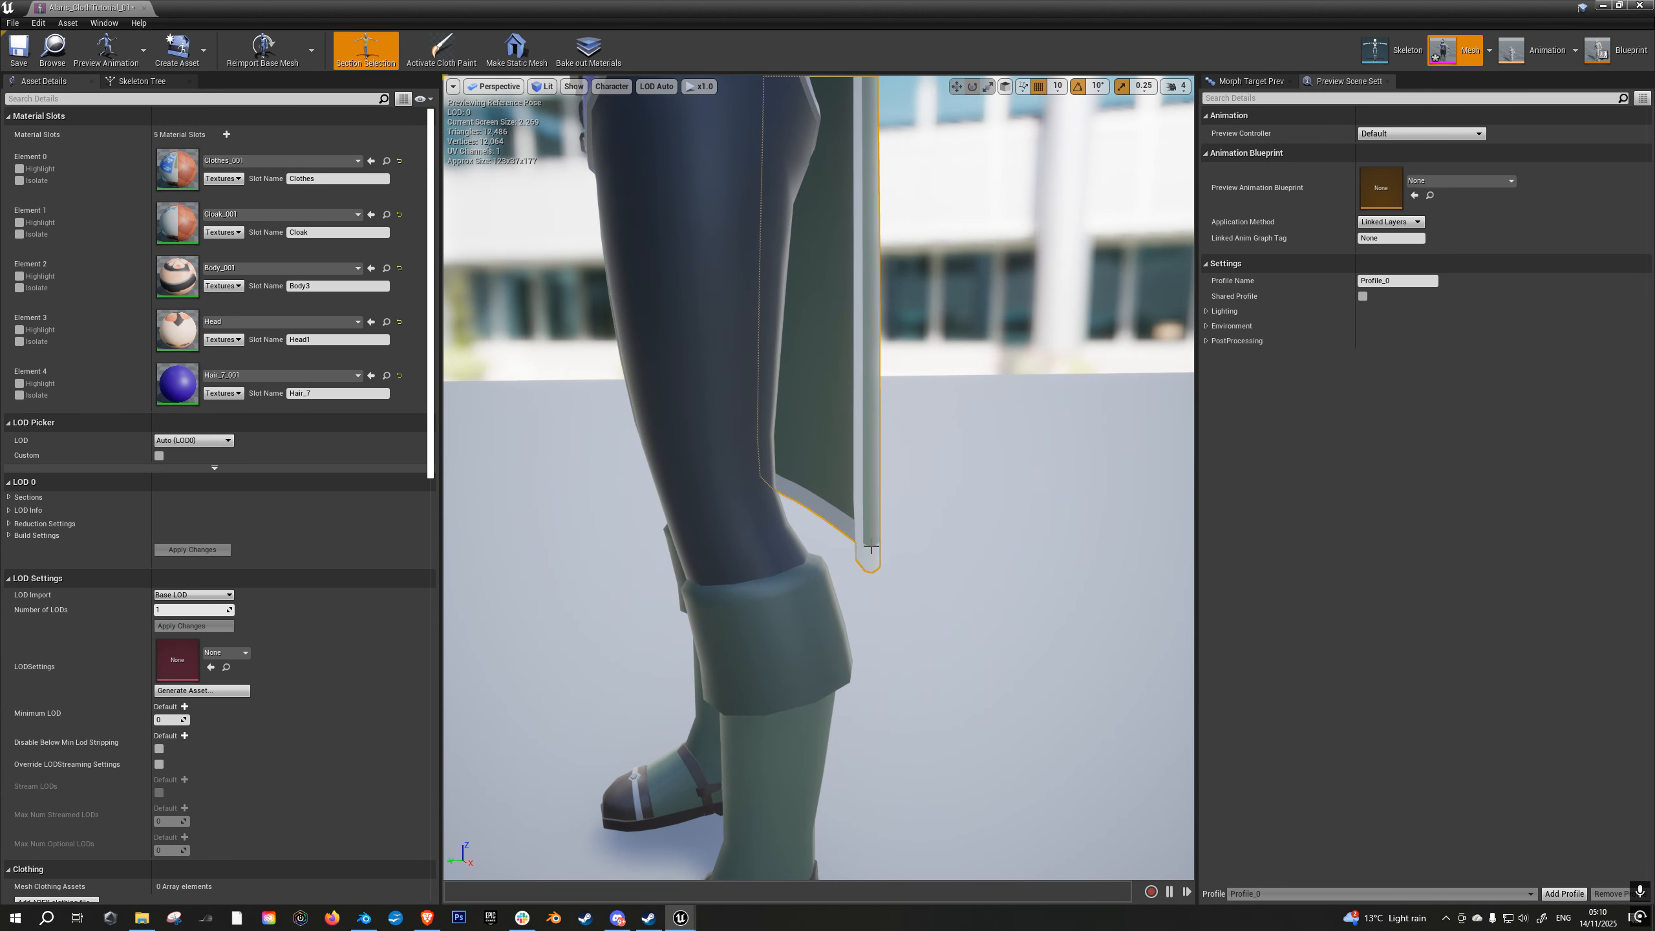
{"action": "middle_click_drag", "start_coordinate": [871, 547], "coordinate": [872, 391]}
{"action": "left_click_drag", "start_coordinate": [871, 547], "coordinate": [1006, 538], "text": "alt"}
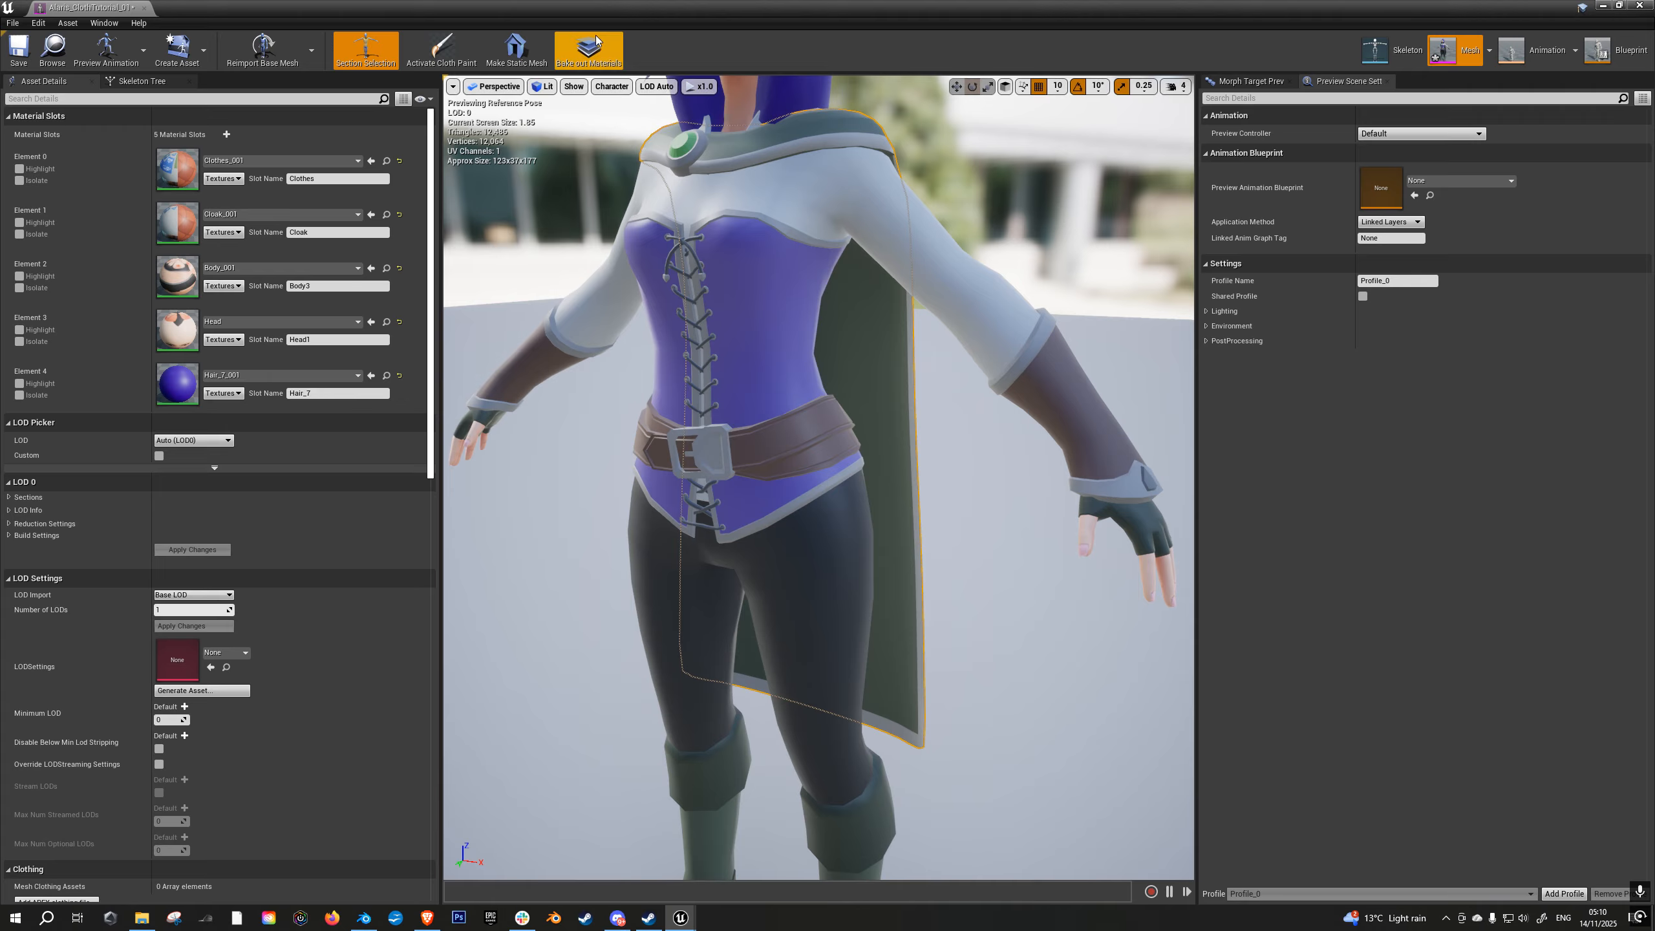
- Shrink the mesh editor back above the asset list and compare the cloak's front and back faces
{"action": "left_click_drag", "start_coordinate": [599, 10], "coordinate": [955, 56]}
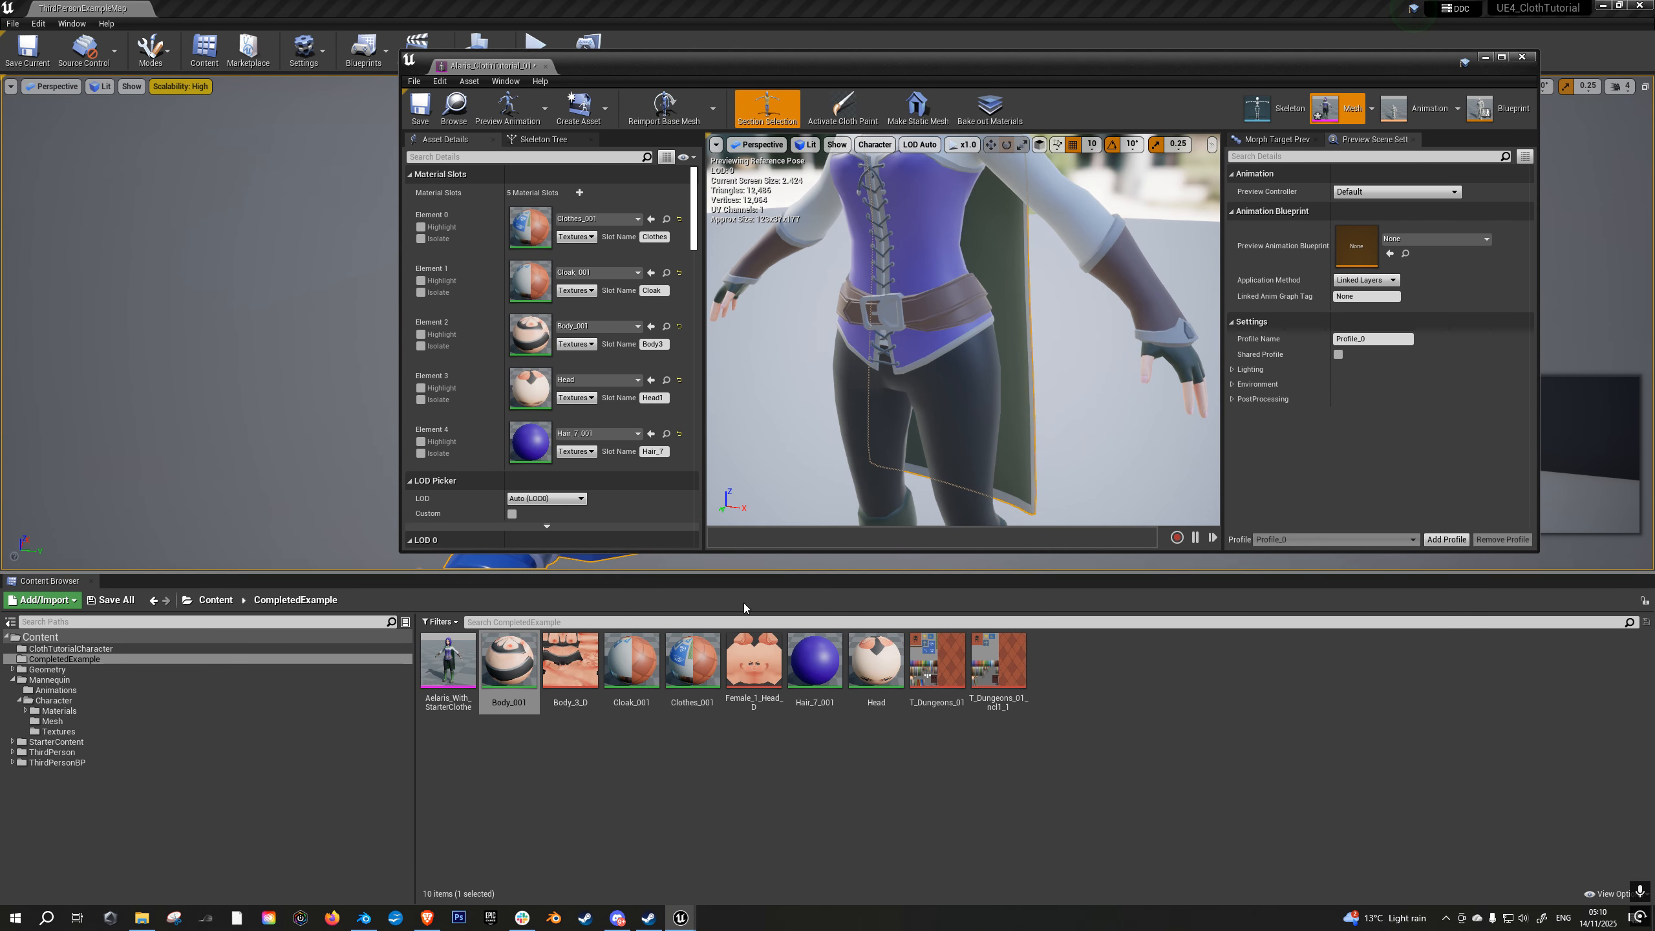
{"action": "mouse_move", "coordinate": [1095, 385]}
{"action": "left_mouse_down", "text": "alt"}
{"action": "mouse_move", "coordinate": [938, 382]}
{"action": "mouse_move", "coordinate": [1081, 380]}
{"action": "left_mouse_up", "text": "alt"}
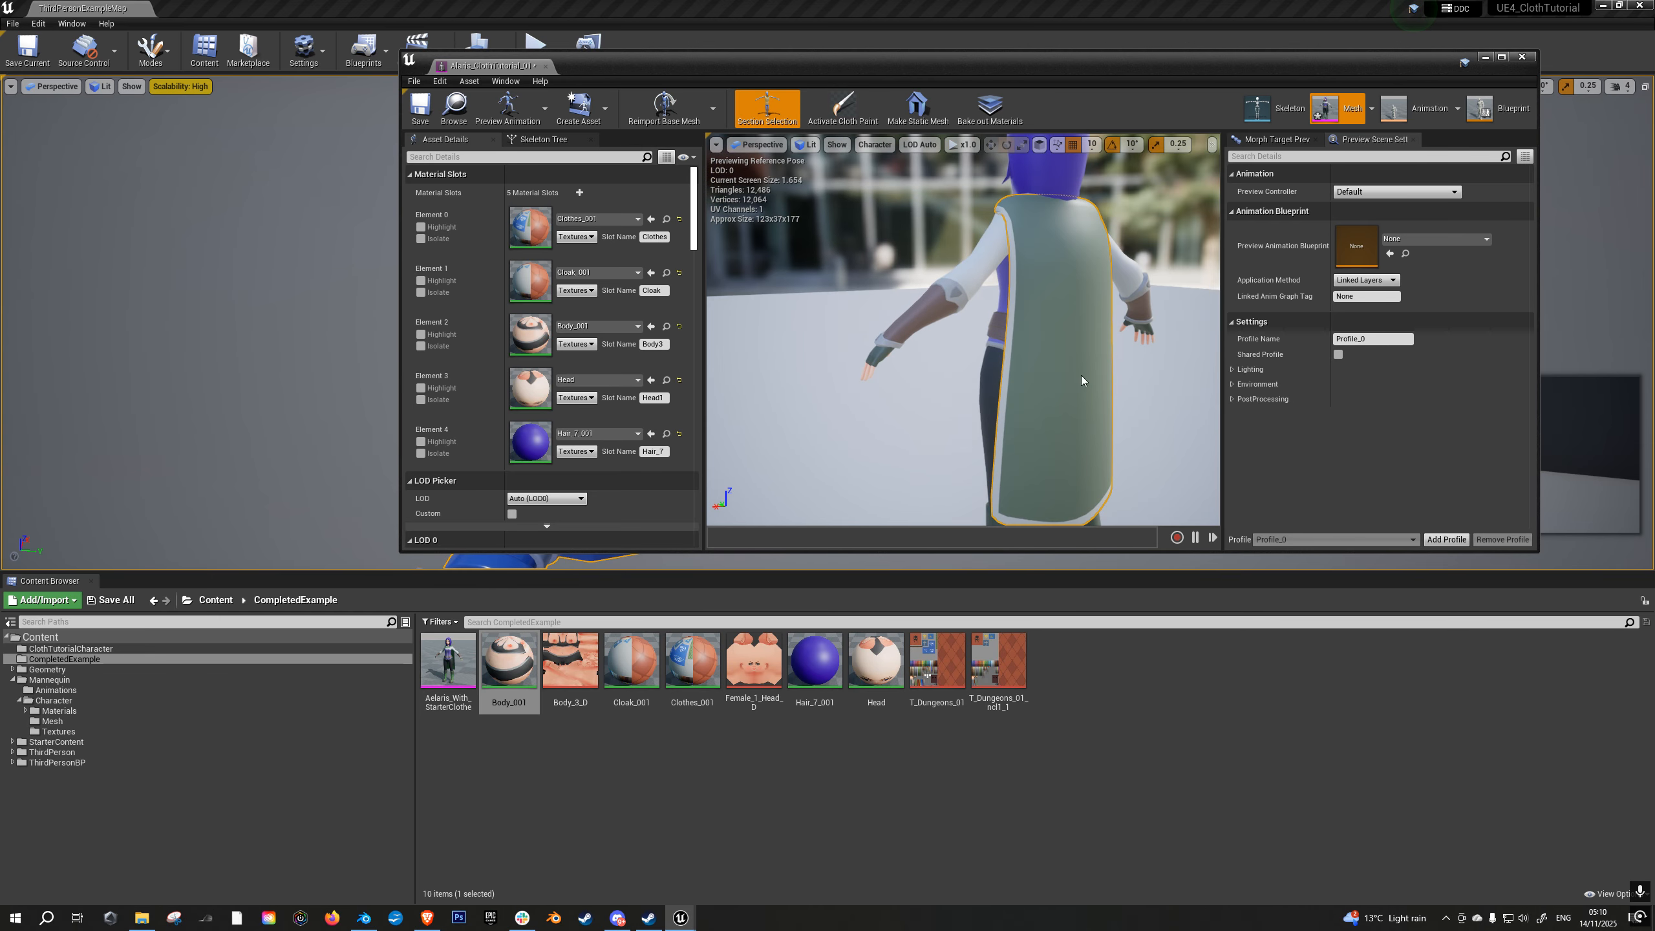
{"action": "key", "text": "d"}
{"action": "right_click_drag", "start_coordinate": [1038, 389], "coordinate": [764, 392]}
{"action": "key", "text": "w"}
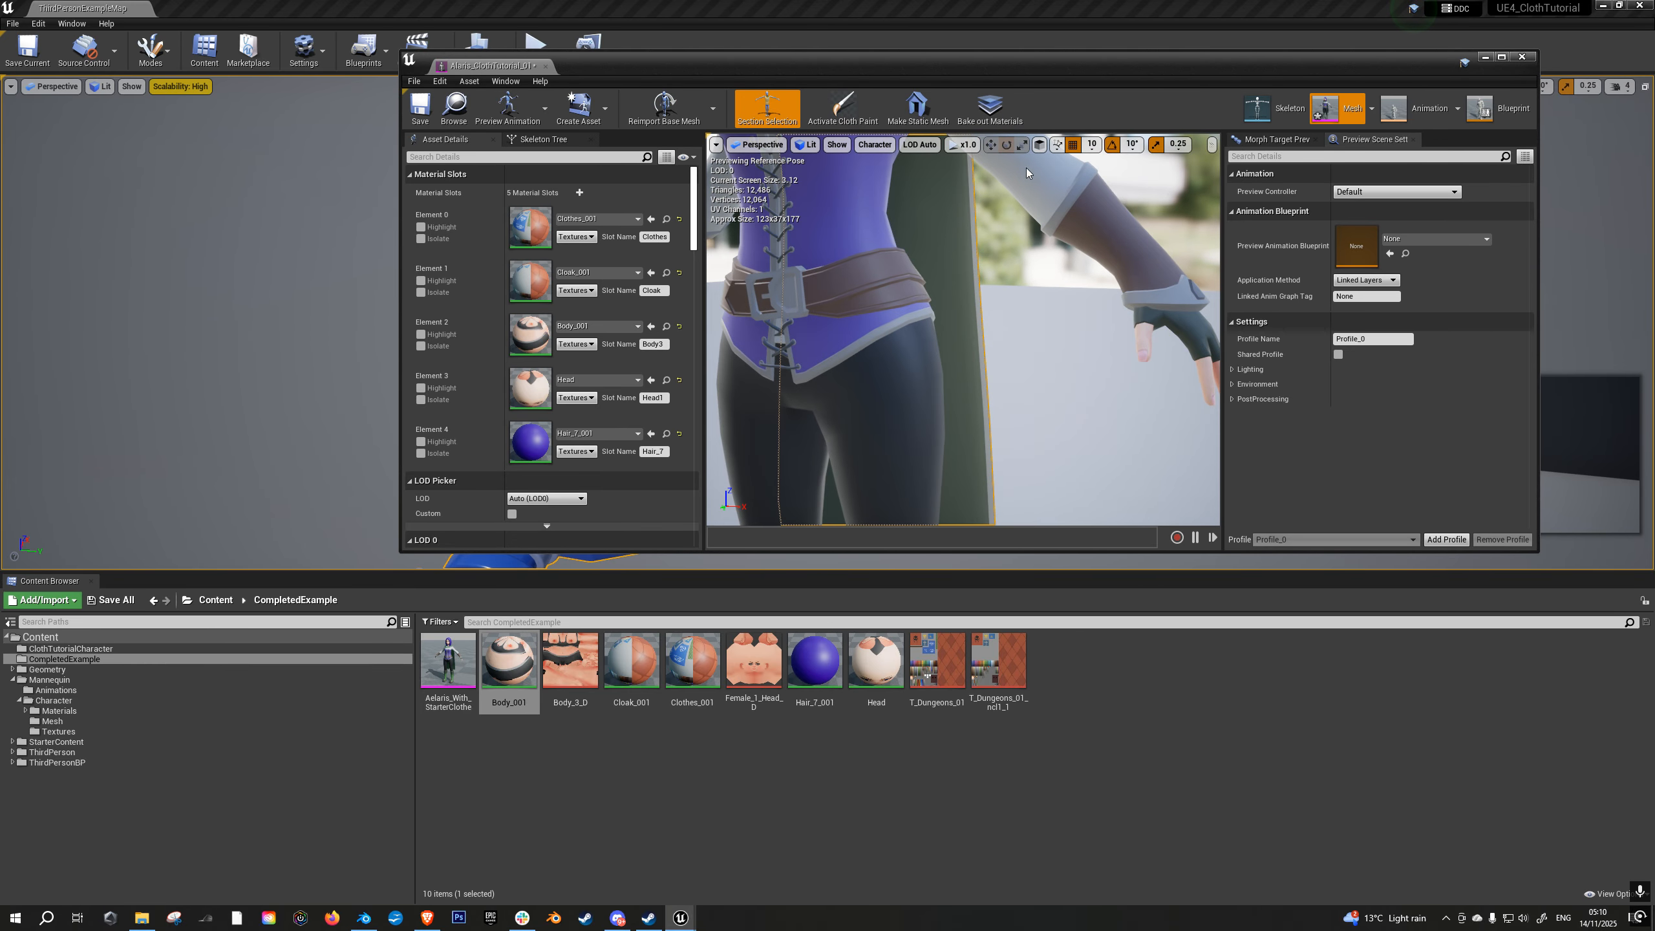
{"action": "left_click_drag", "start_coordinate": [1040, 393], "coordinate": [912, 391], "text": "alt"}
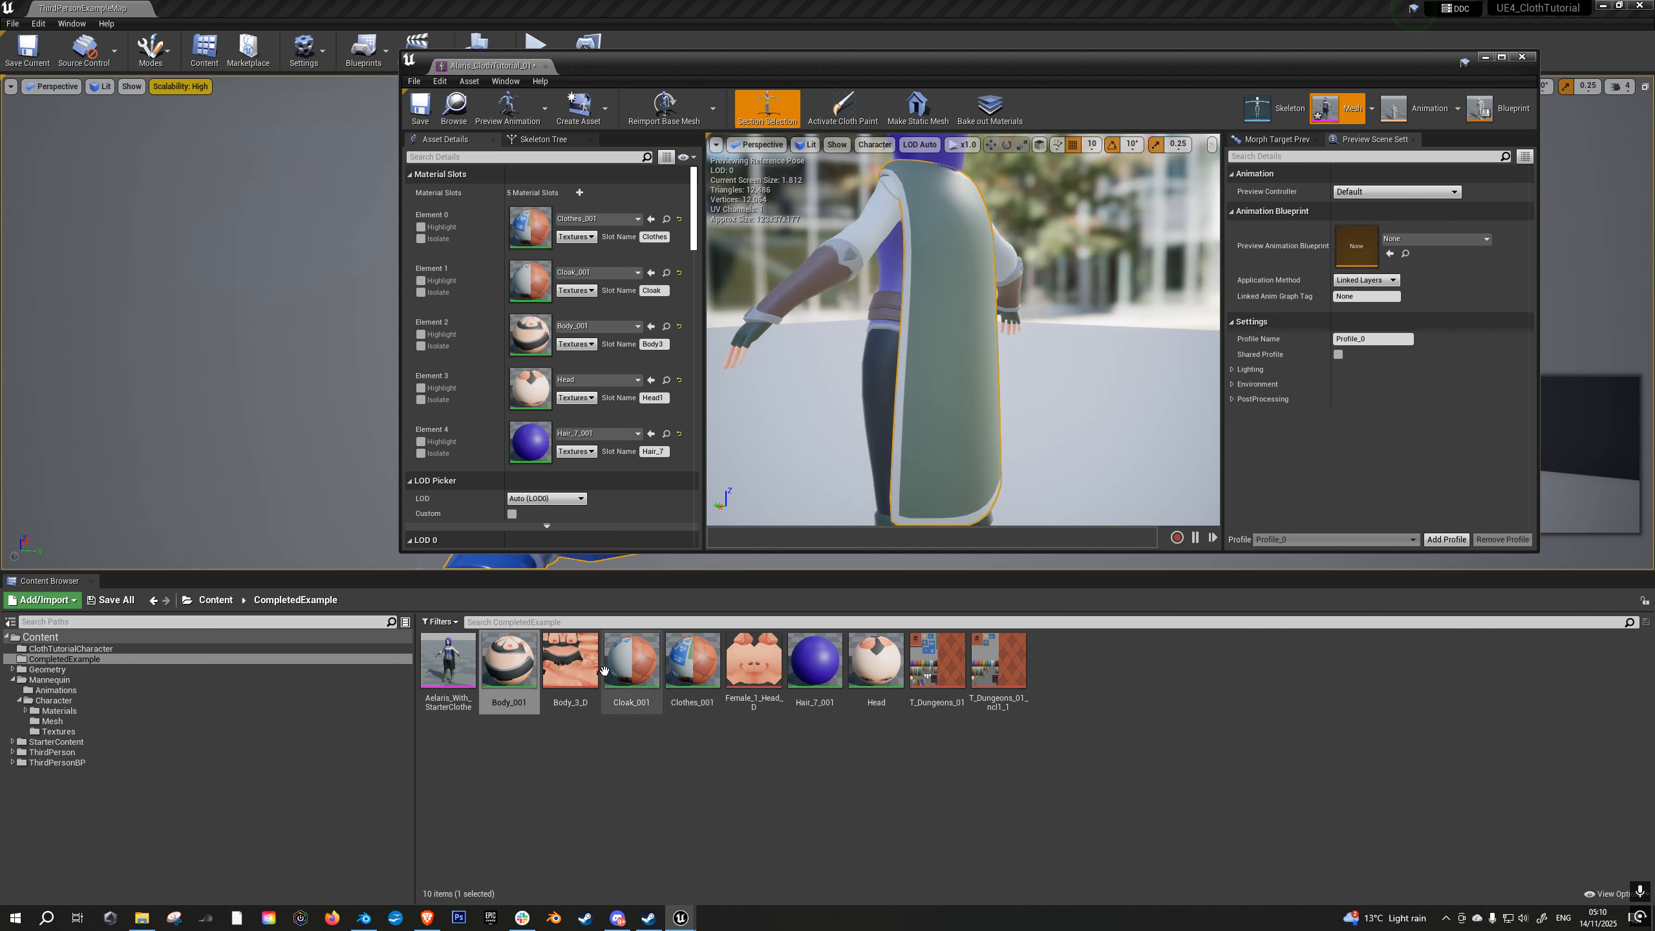
- Open the Cloak_001 material and select its main material node to show the Two Sided setting
{"action": "double_click", "coordinate": [632, 665]}
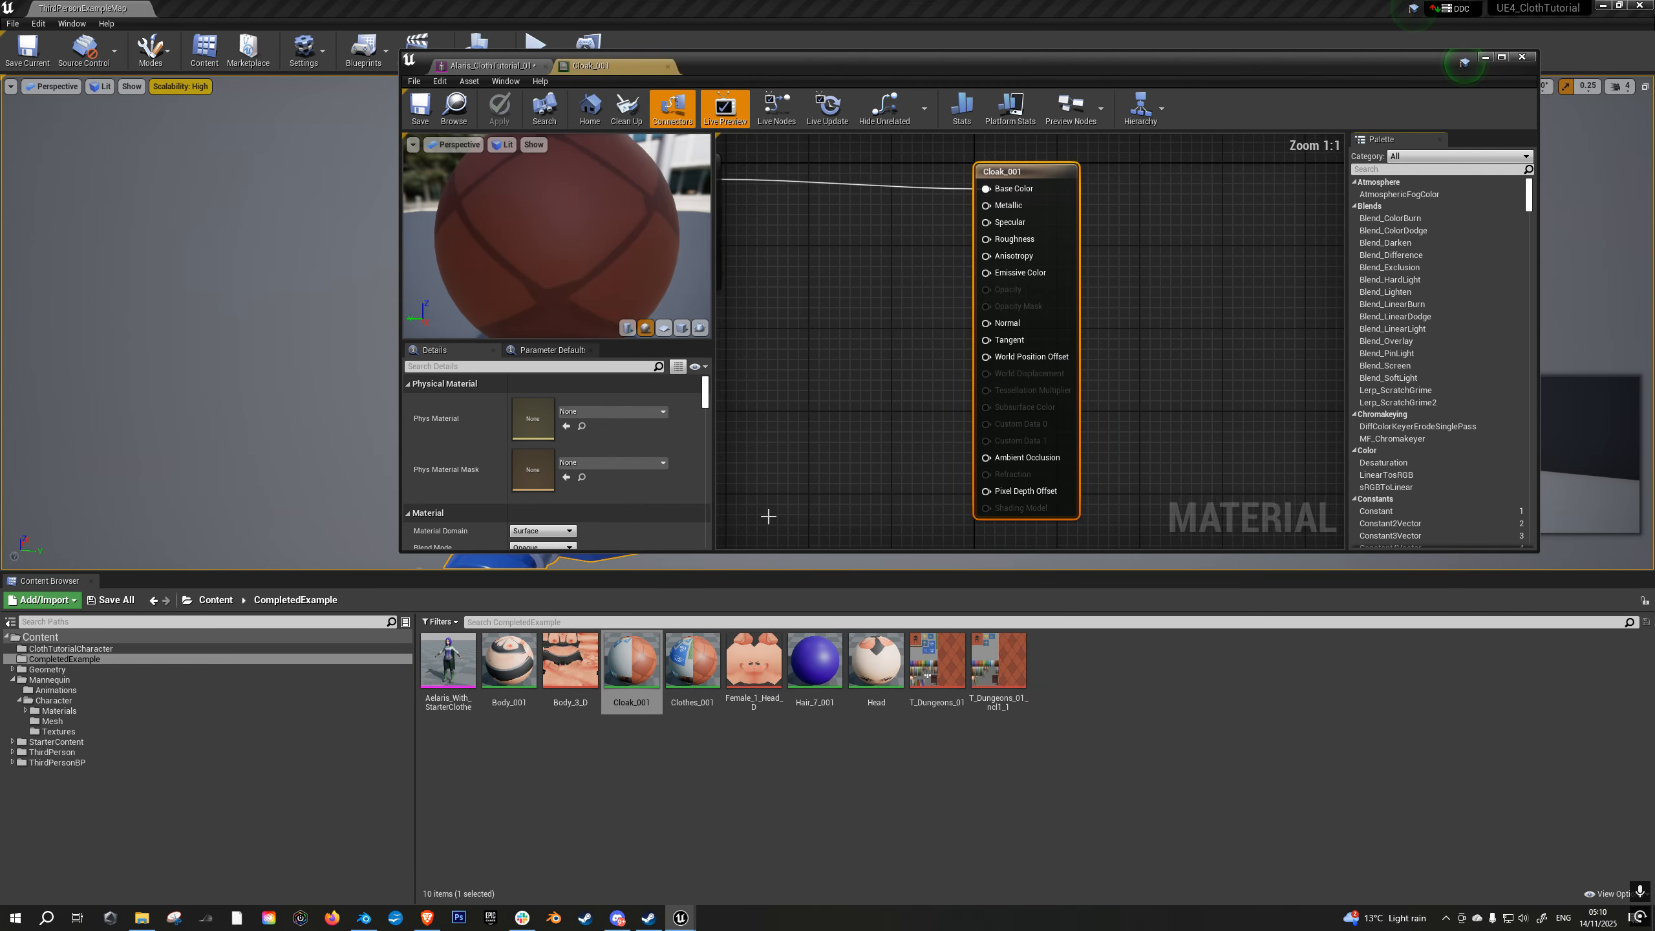
{"action": "right_click_drag", "start_coordinate": [1013, 368], "coordinate": [1163, 390]}
{"action": "left_click_drag", "start_coordinate": [953, 185], "coordinate": [1013, 191]}
{"action": "right_click_drag", "start_coordinate": [1048, 443], "coordinate": [895, 351]}
{"action": "right_click_drag", "start_coordinate": [1165, 274], "coordinate": [1188, 319]}
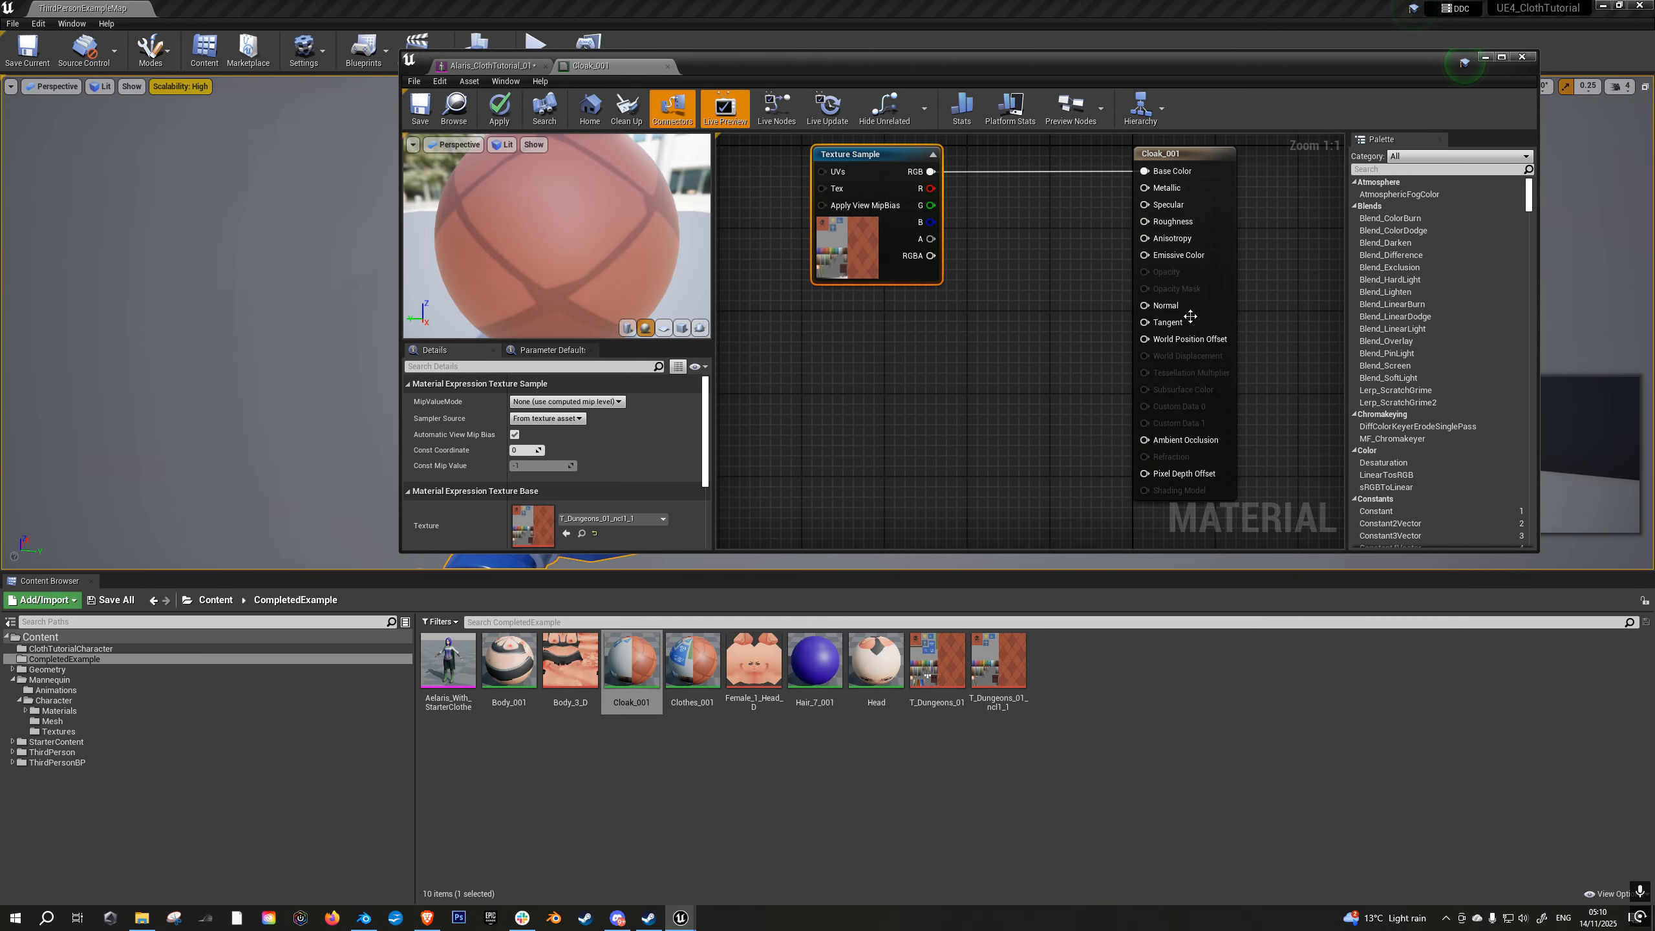
{"action": "left_click", "coordinate": [1189, 157]}
{"action": "scroll", "coordinate": [649, 463], "scroll_direction": "down", "scroll_amount": 3}
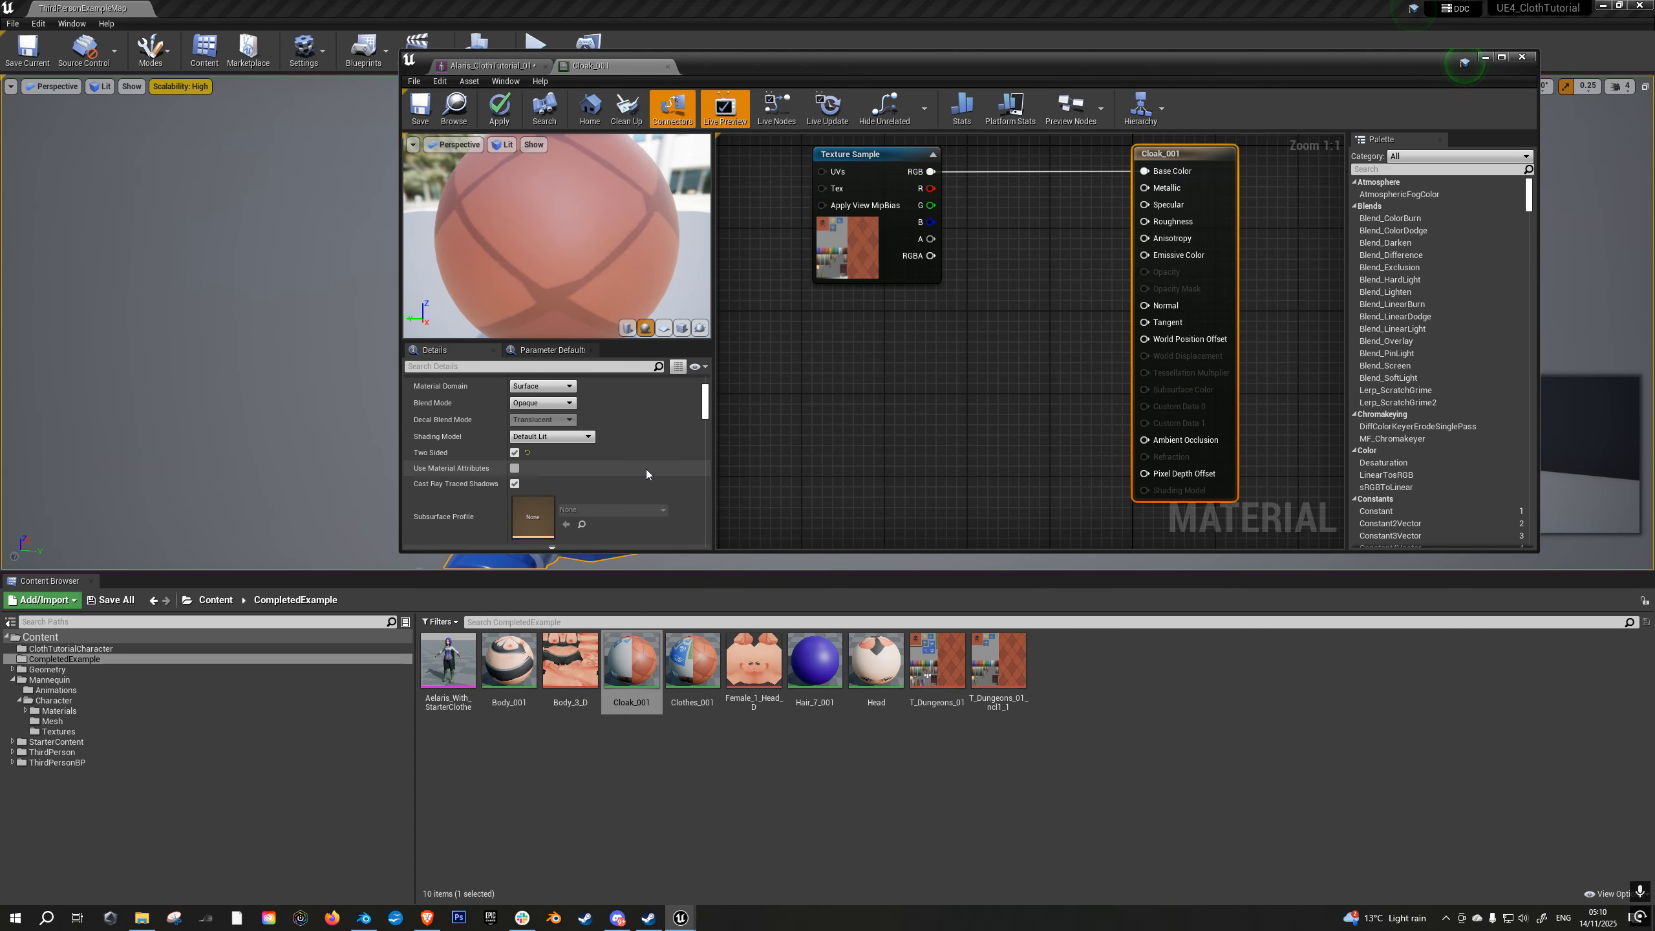
- Turn off Two Sided for the Cloak_001 material, then apply and save the material
{"action": "left_click", "coordinate": [514, 452]}
{"action": "left_click", "coordinate": [499, 106]}
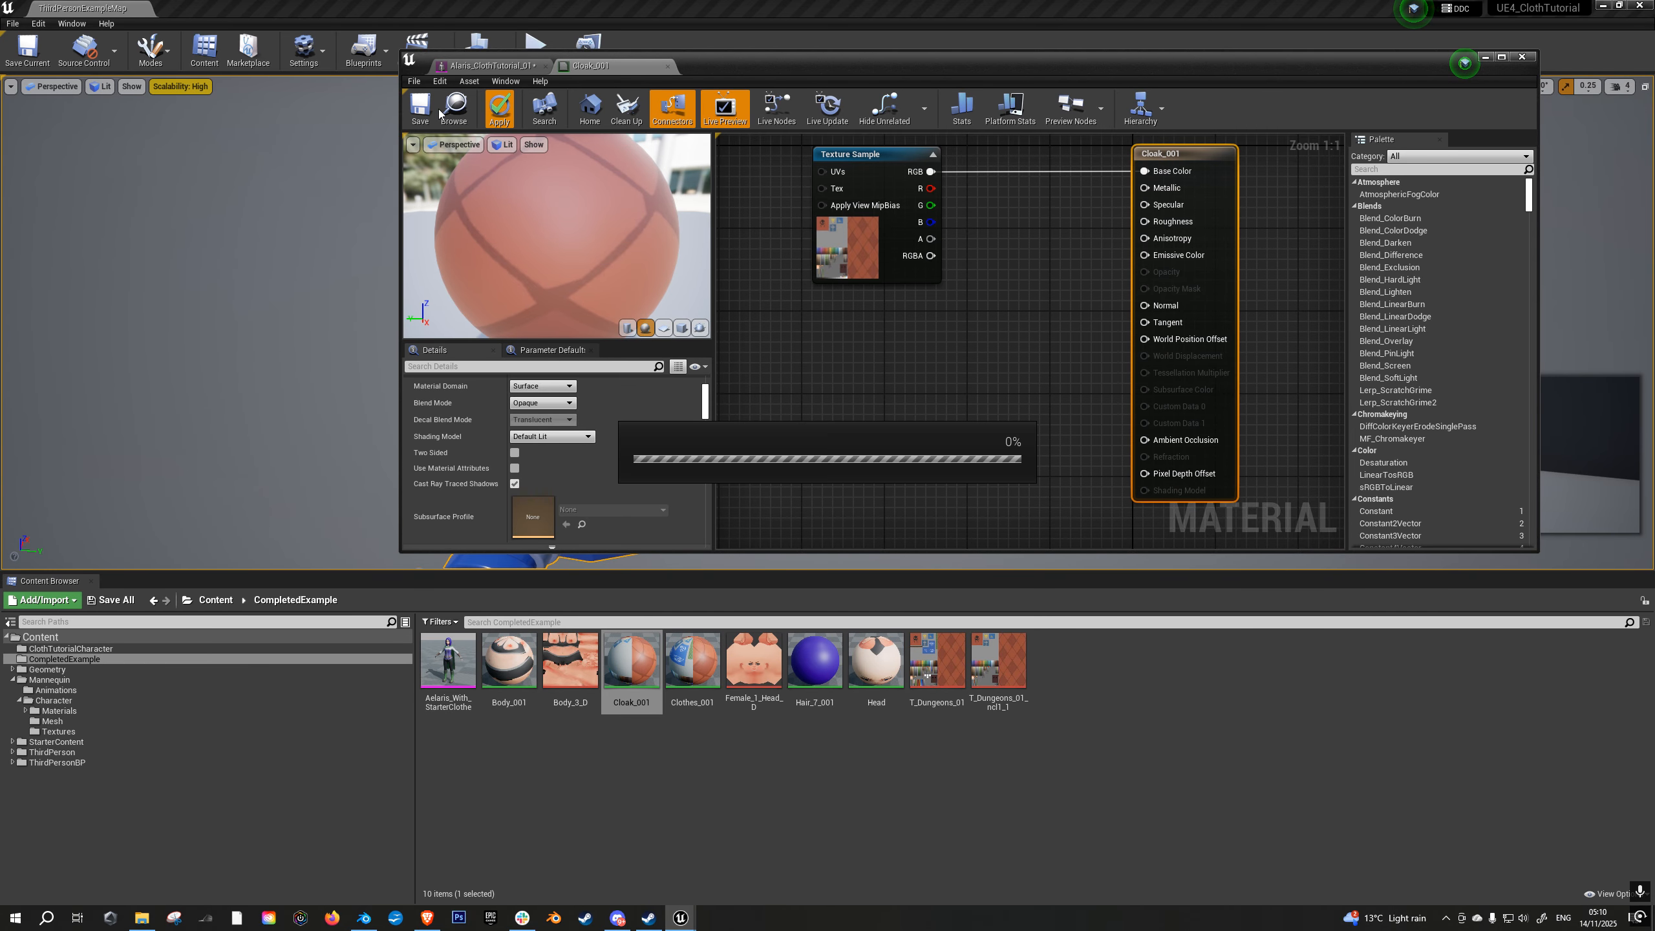
{"action": "left_click", "coordinate": [421, 112]}
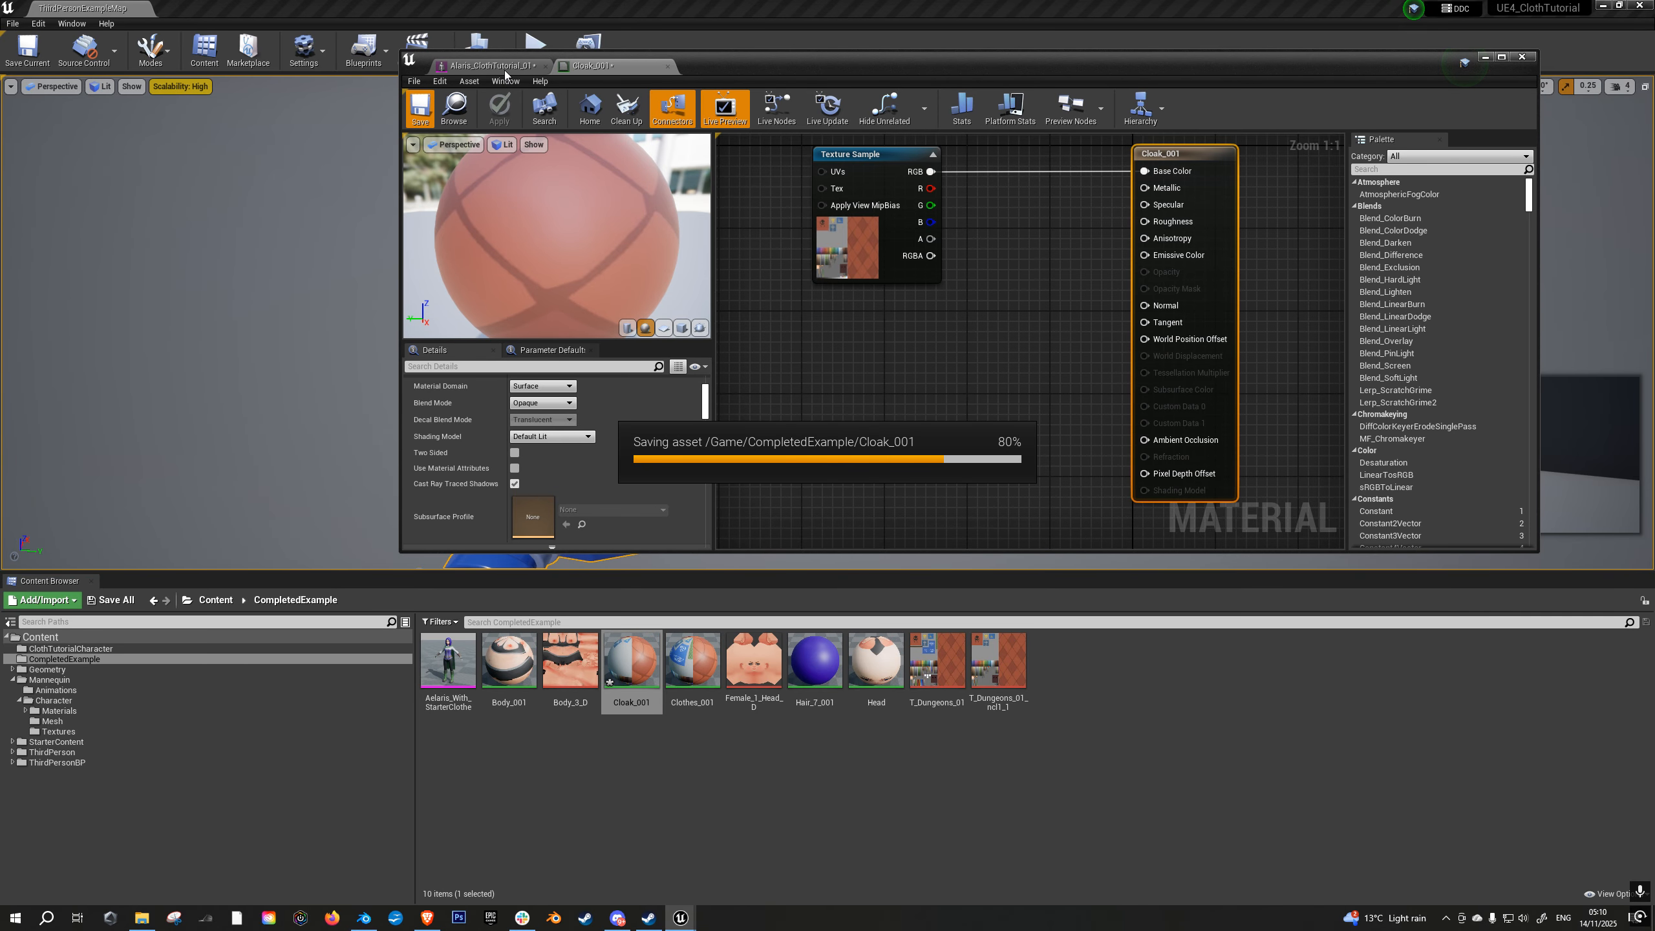
- Return to the character mesh and examine how the cloak renders from behind and from the front
{"action": "left_click", "coordinate": [493, 66]}
{"action": "left_click_drag", "start_coordinate": [1016, 359], "coordinate": [1206, 362], "text": "alt"}
{"action": "scroll", "coordinate": [1020, 362], "scroll_direction": "up", "scroll_amount": 5}
{"action": "right_click_drag", "start_coordinate": [948, 316], "coordinate": [792, 281]}
{"action": "right_click_drag", "start_coordinate": [1206, 284], "coordinate": [1104, 306]}
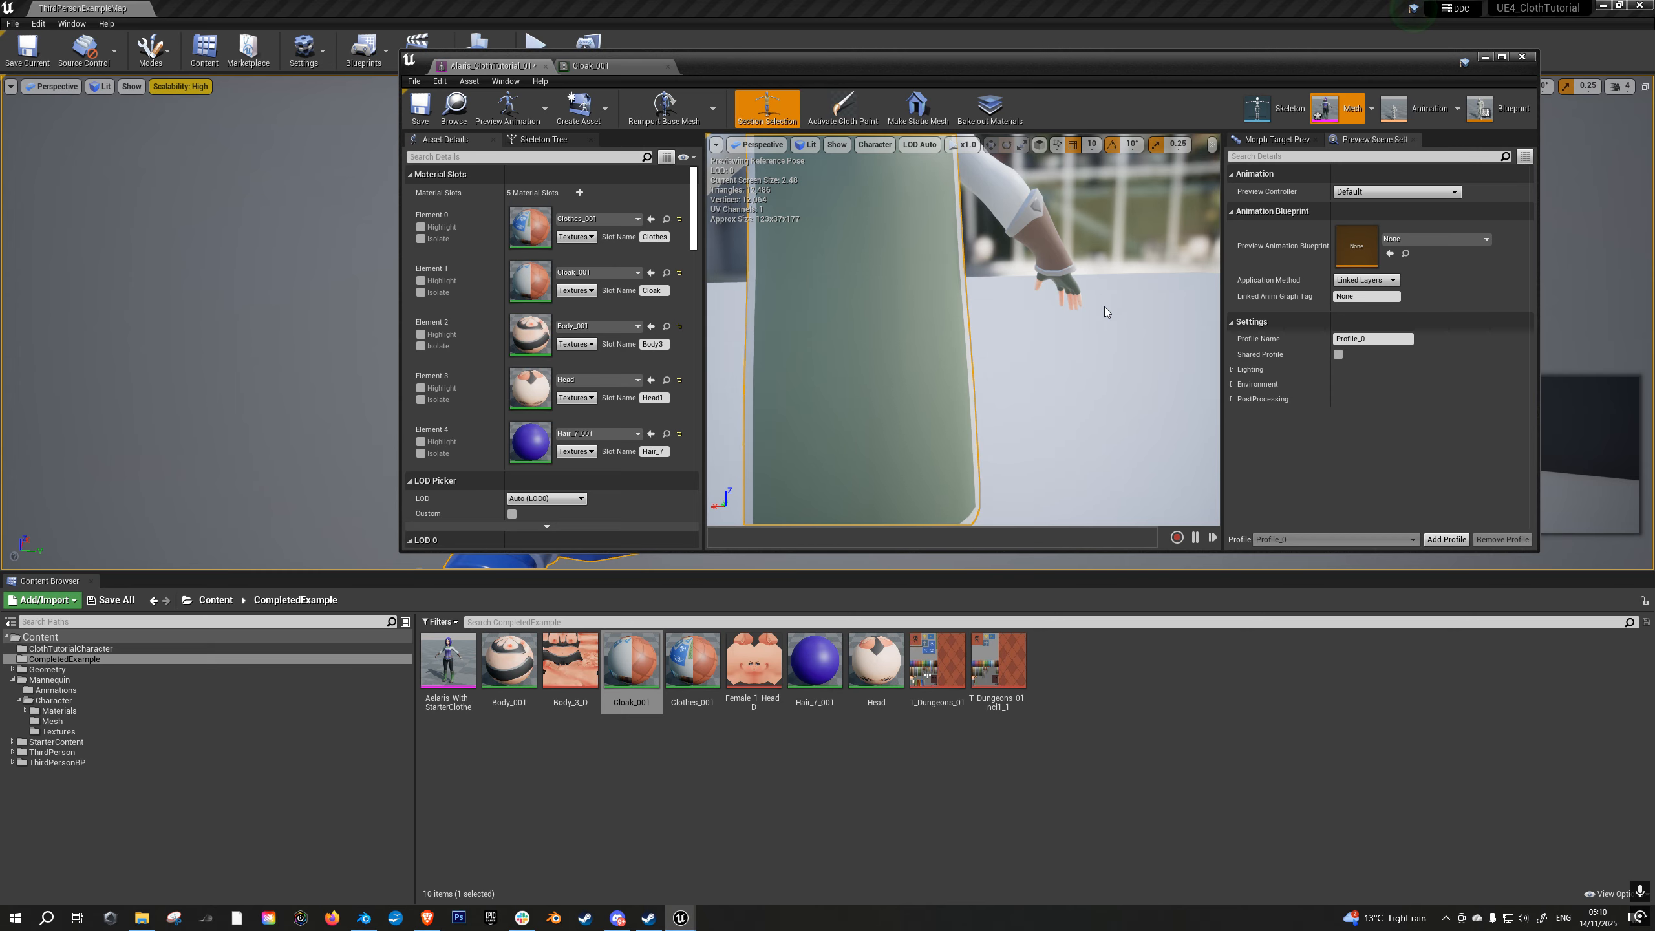
{"action": "right_click_drag", "start_coordinate": [1104, 307], "coordinate": [874, 300]}
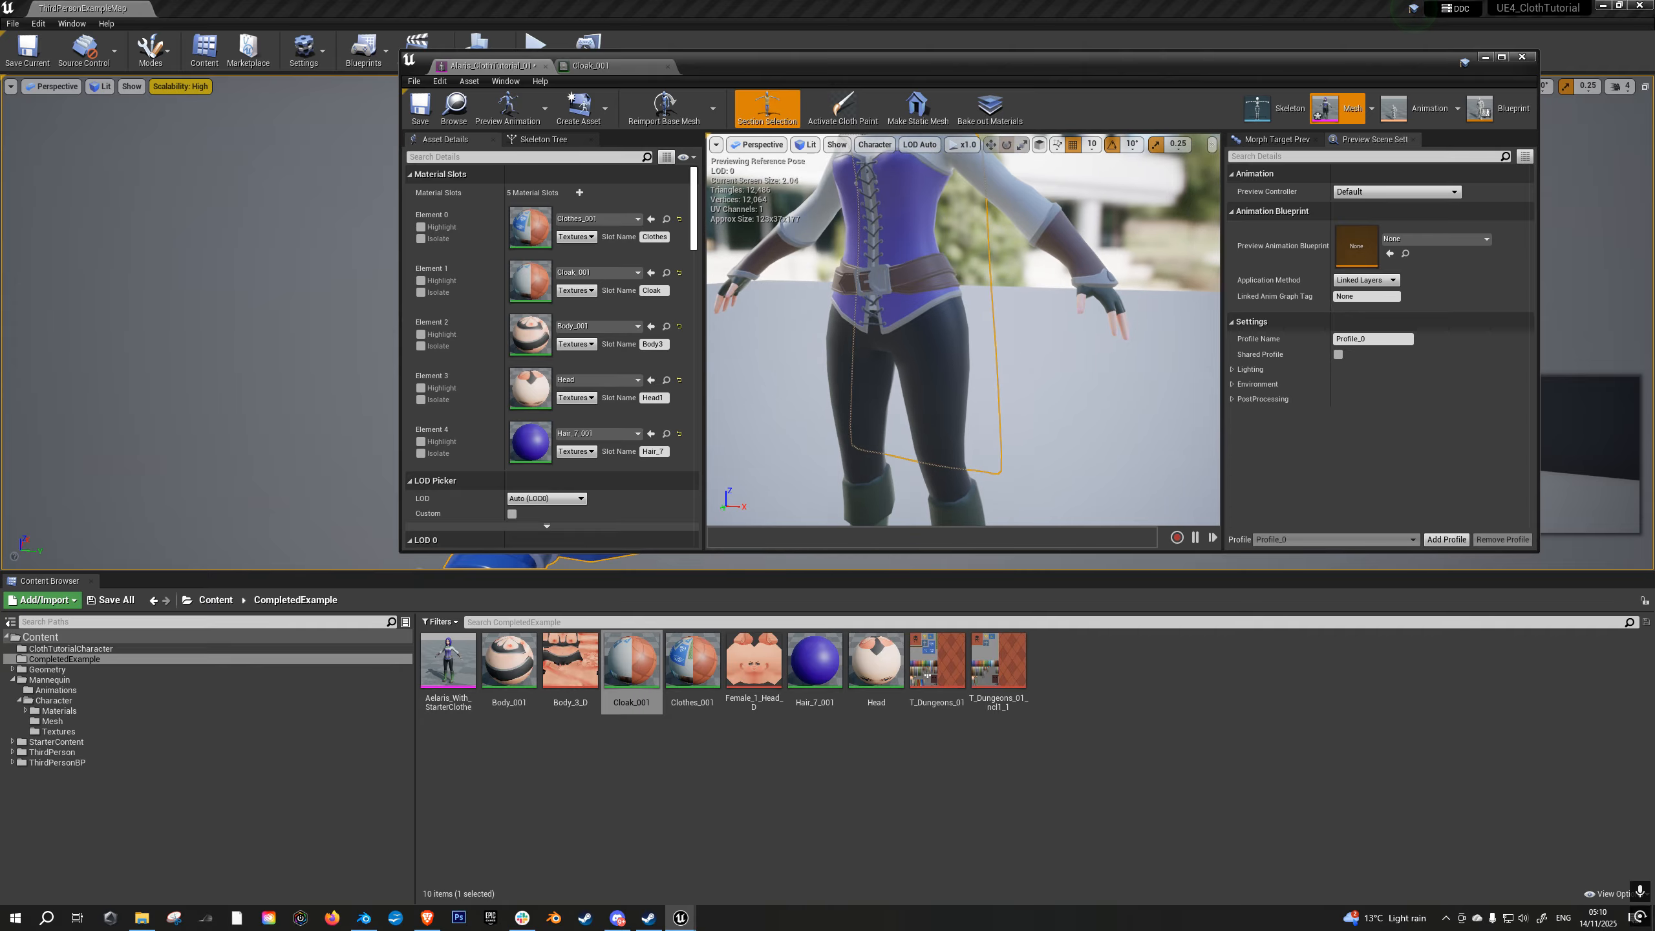
- Enable Two Sided for the Cloak_001 material and save it
{"action": "double_click", "coordinate": [625, 671]}
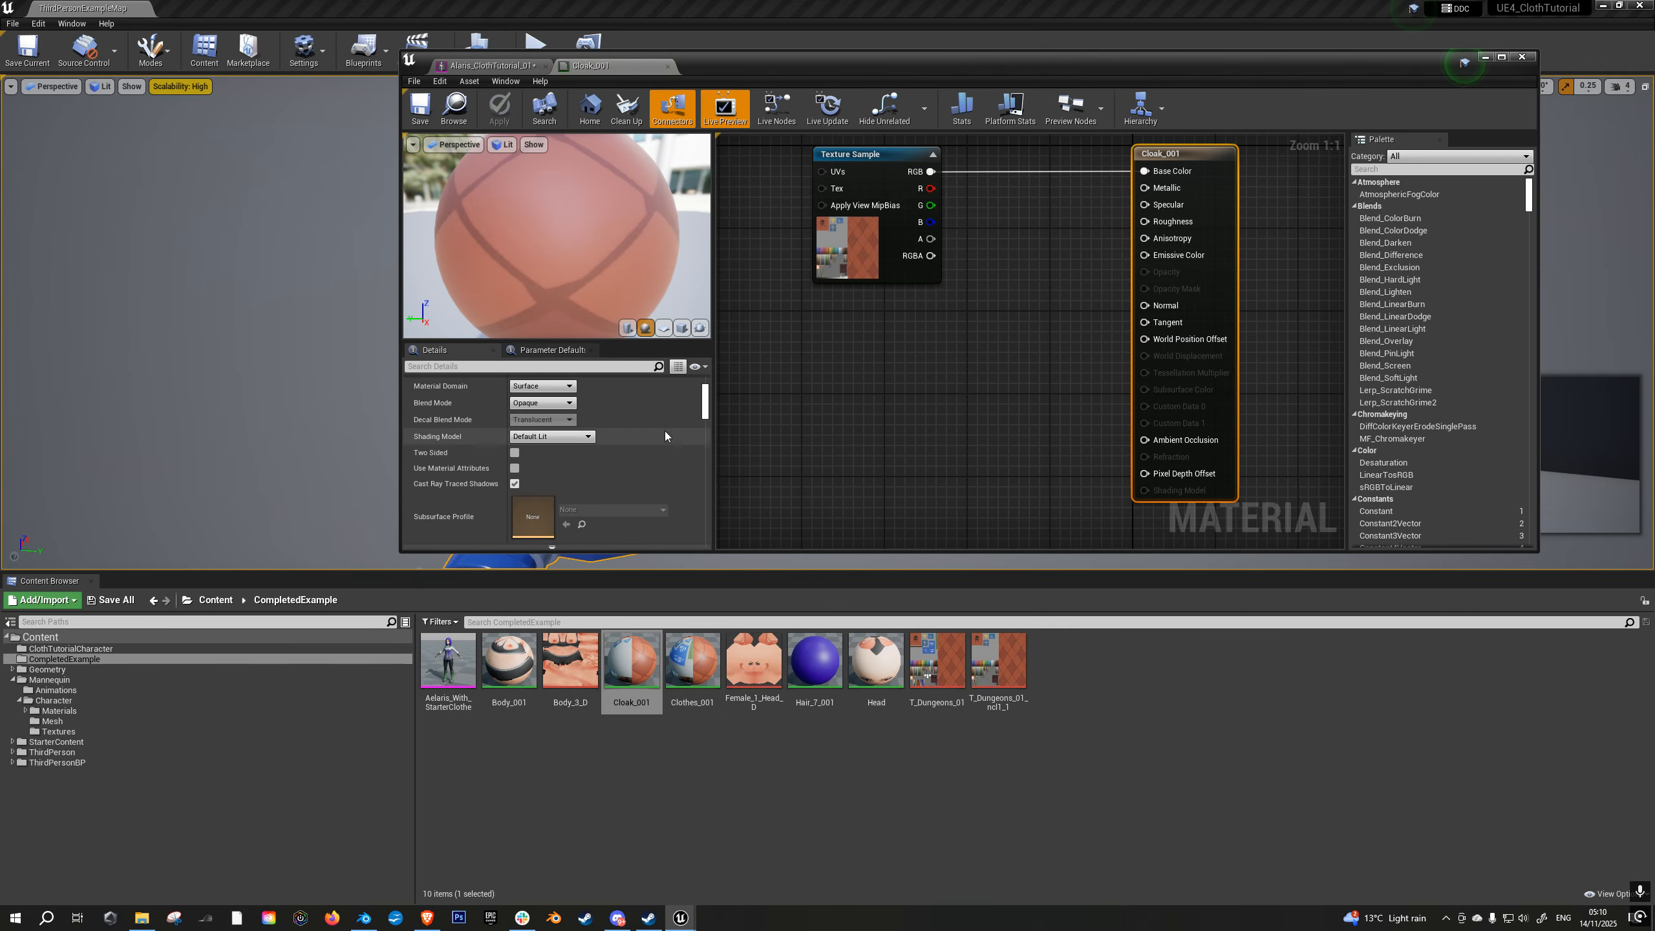
{"action": "left_click", "coordinate": [516, 452]}
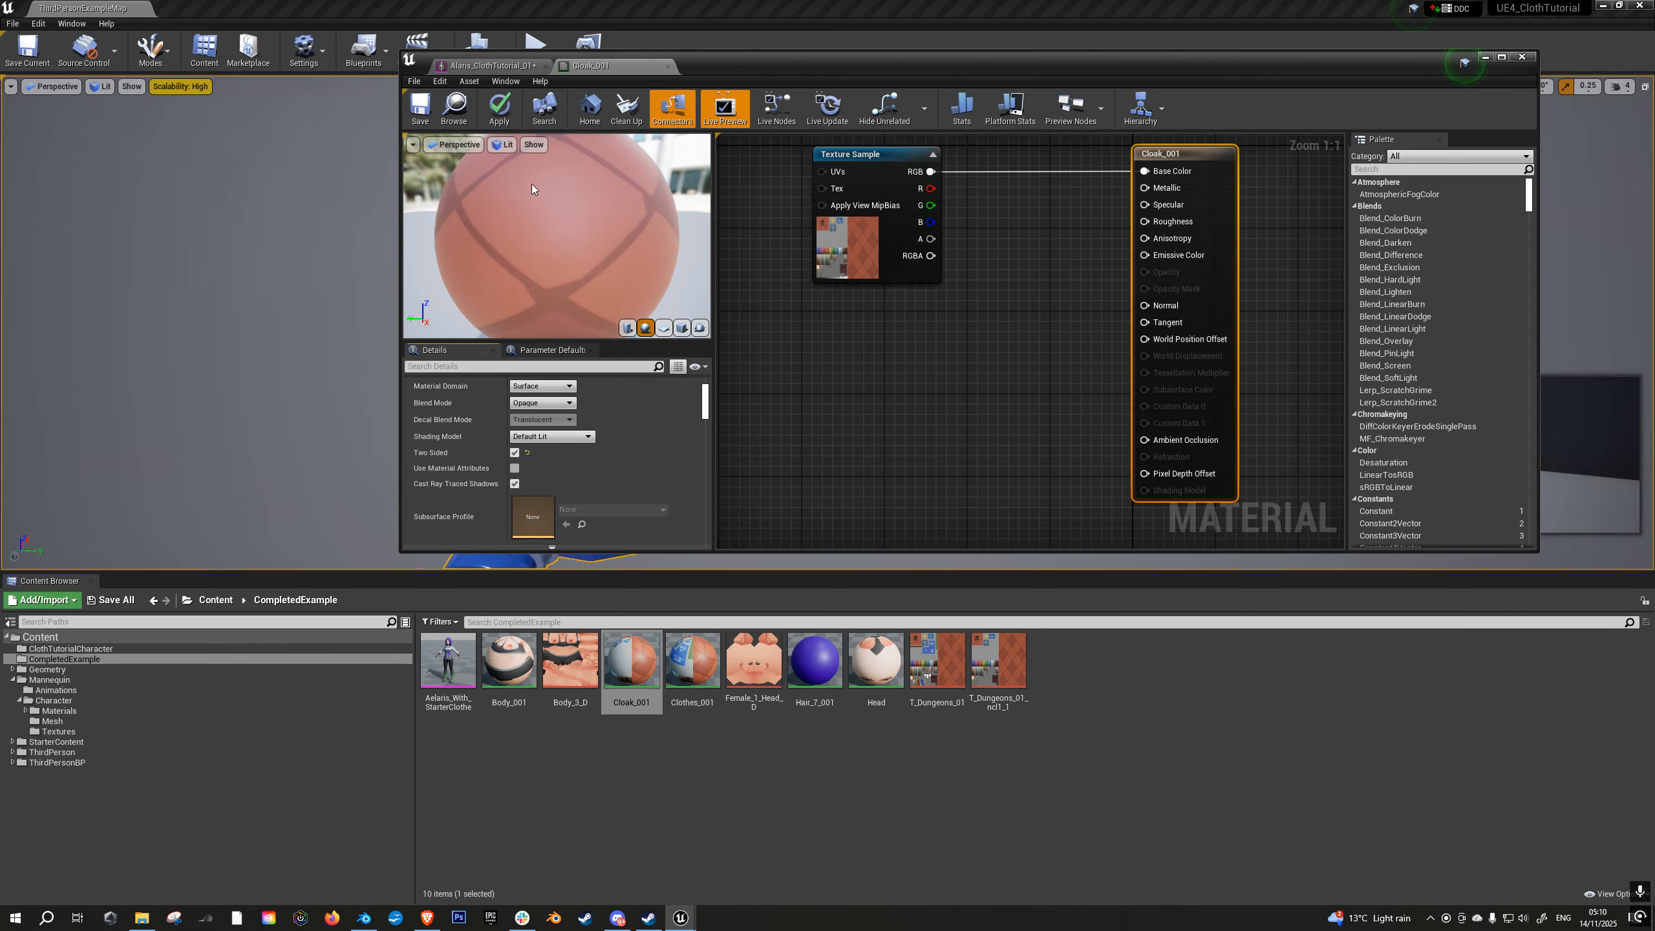
{"action": "left_click", "coordinate": [433, 118]}
- Check the cloak's inner face on the character mesh and save the mesh
{"action": "left_click", "coordinate": [490, 66]}
{"action": "scroll", "coordinate": [1062, 237], "scroll_direction": "up", "scroll_amount": 5}
{"action": "scroll", "coordinate": [1061, 236], "scroll_direction": "down", "scroll_amount": 5}
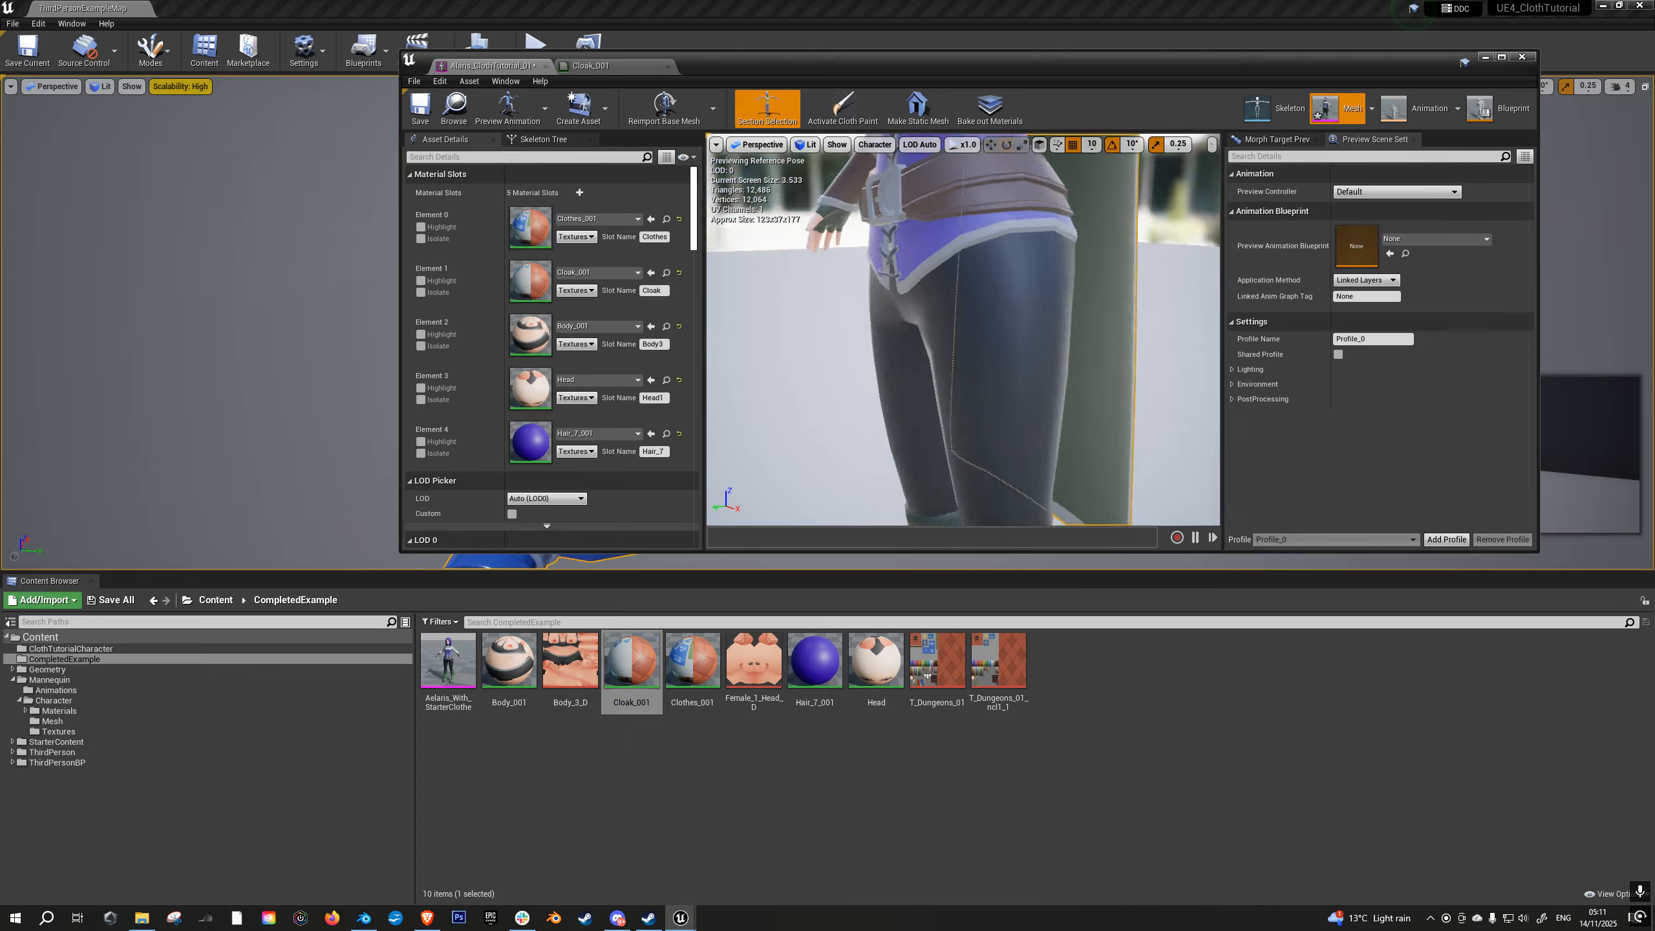
{"action": "left_click", "coordinate": [420, 106]}
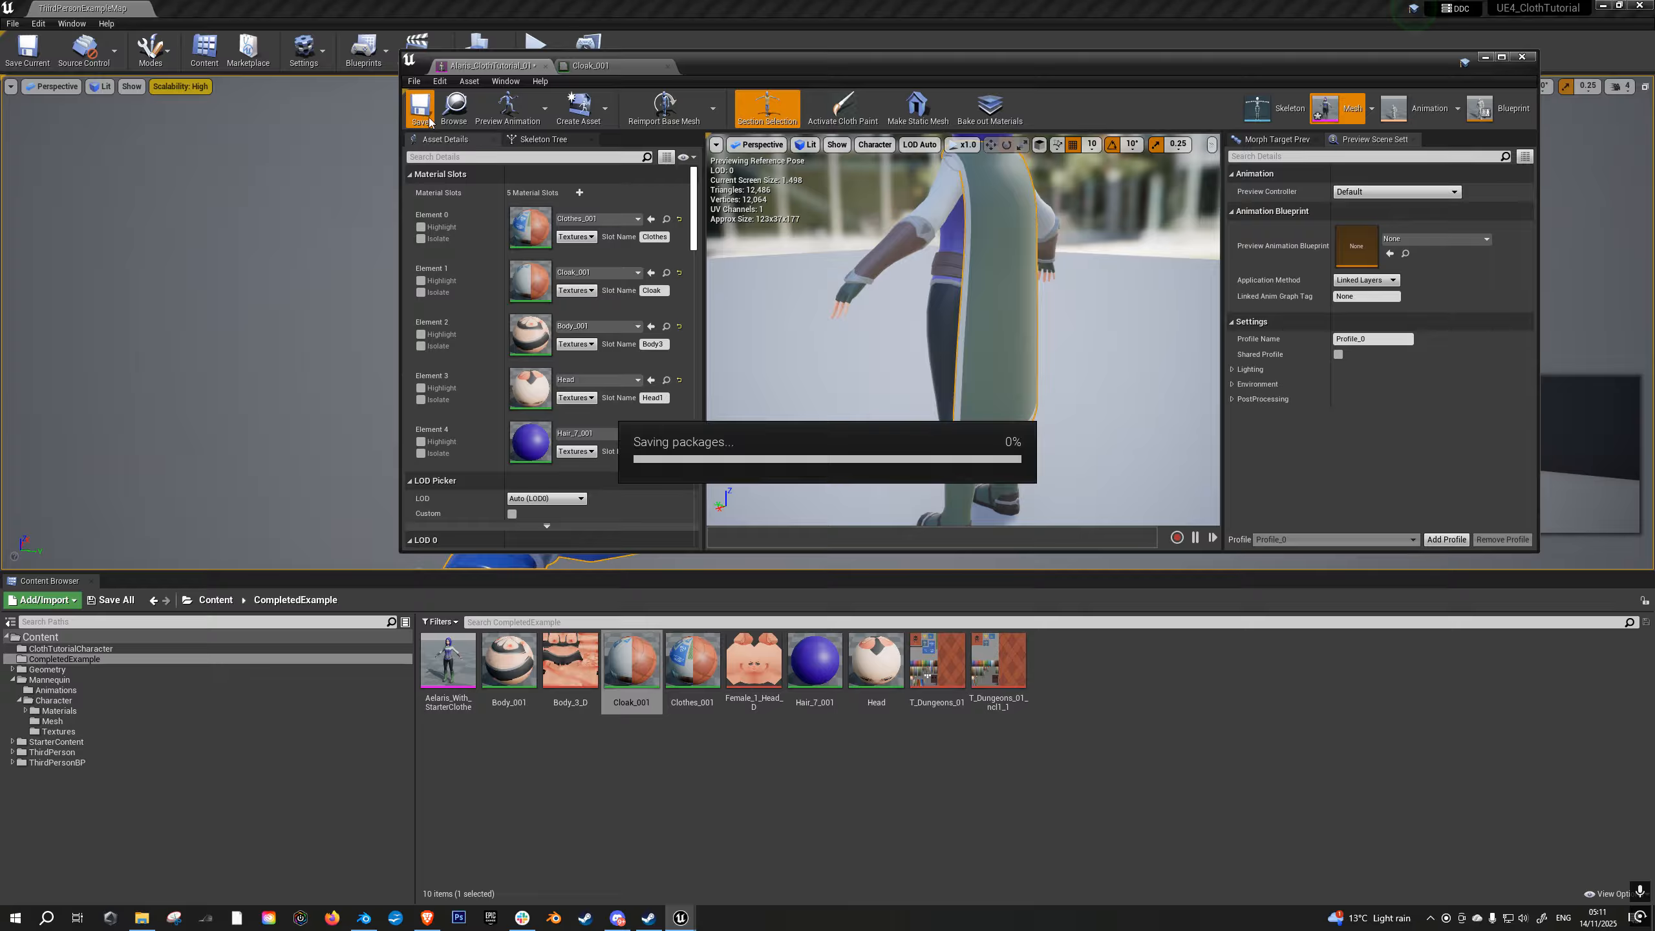
- Maximize the mesh editor and create clothing data from the cloak's section, with SK_Mannequin_Female_PhysicsAsset as the physics asset
{"action": "left_click", "coordinate": [1501, 57]}
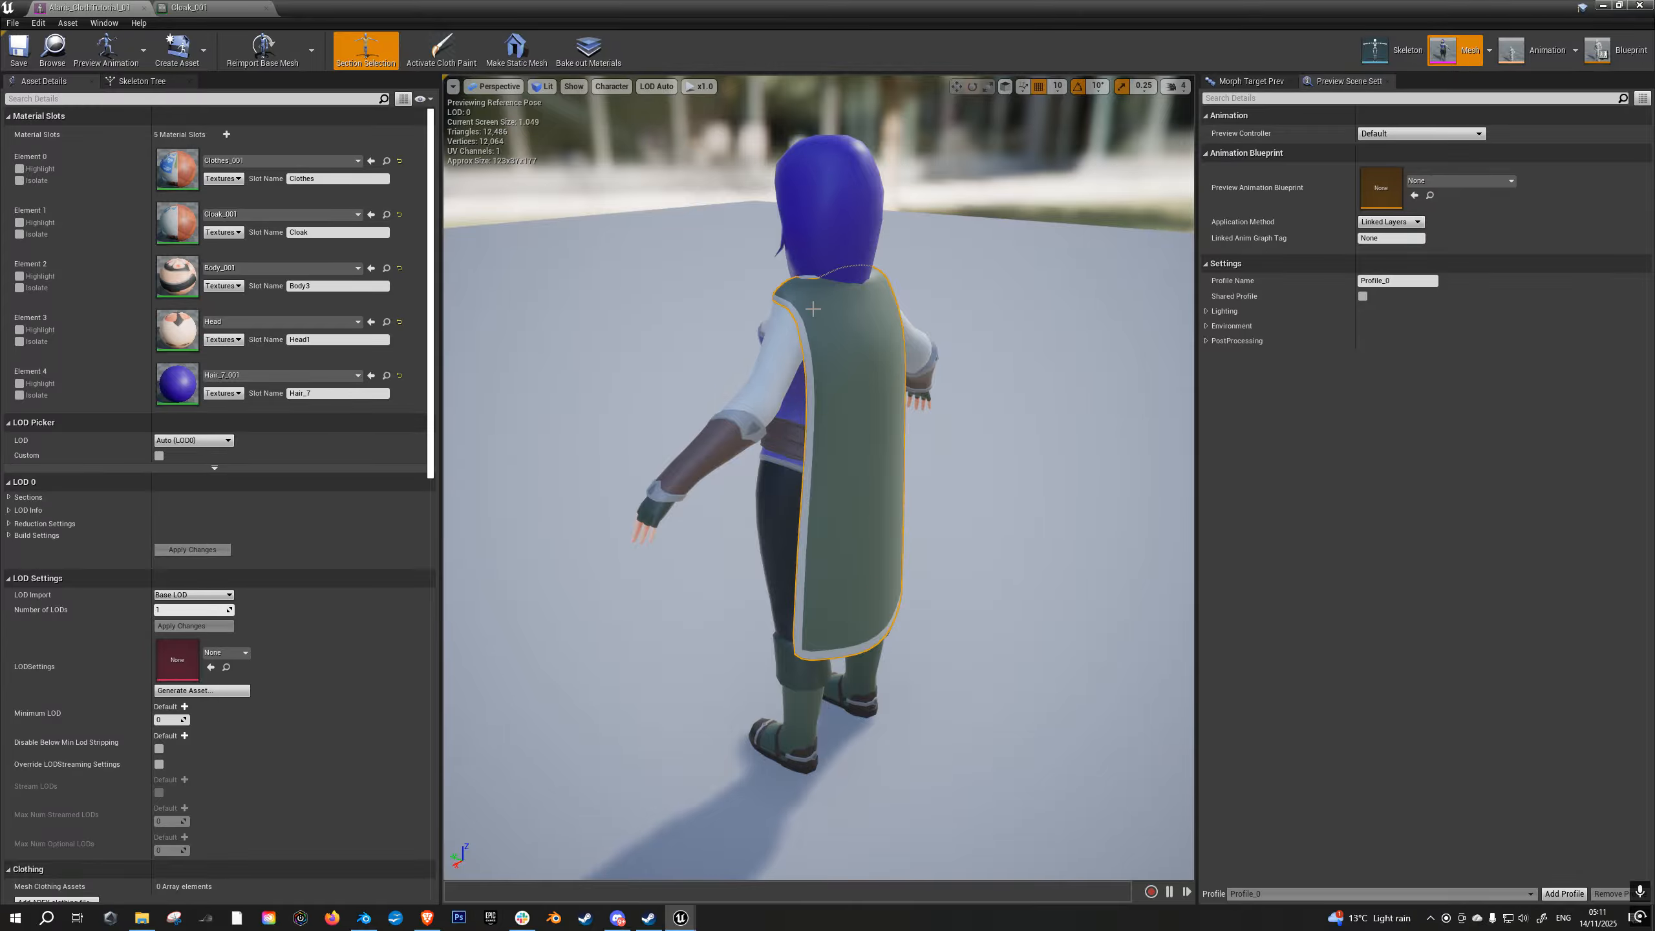
{"action": "right_click_drag", "start_coordinate": [927, 487], "coordinate": [775, 453]}
{"action": "key", "text": "d"}
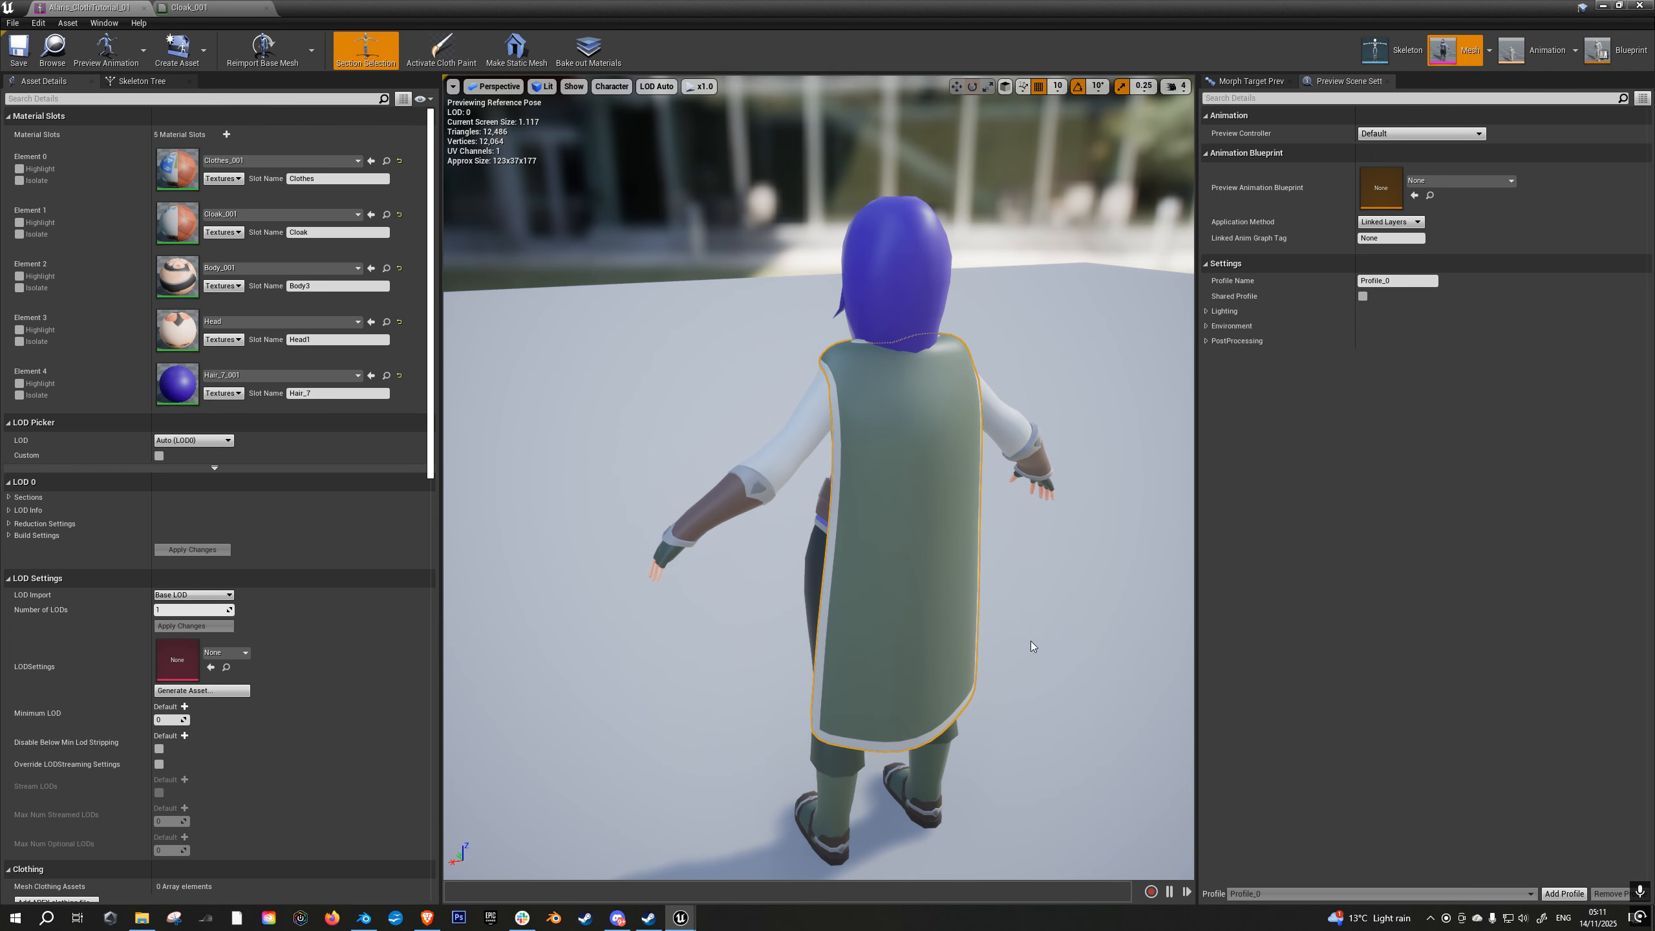
{"action": "left_click", "coordinate": [779, 453]}
{"action": "left_click", "coordinate": [890, 269]}
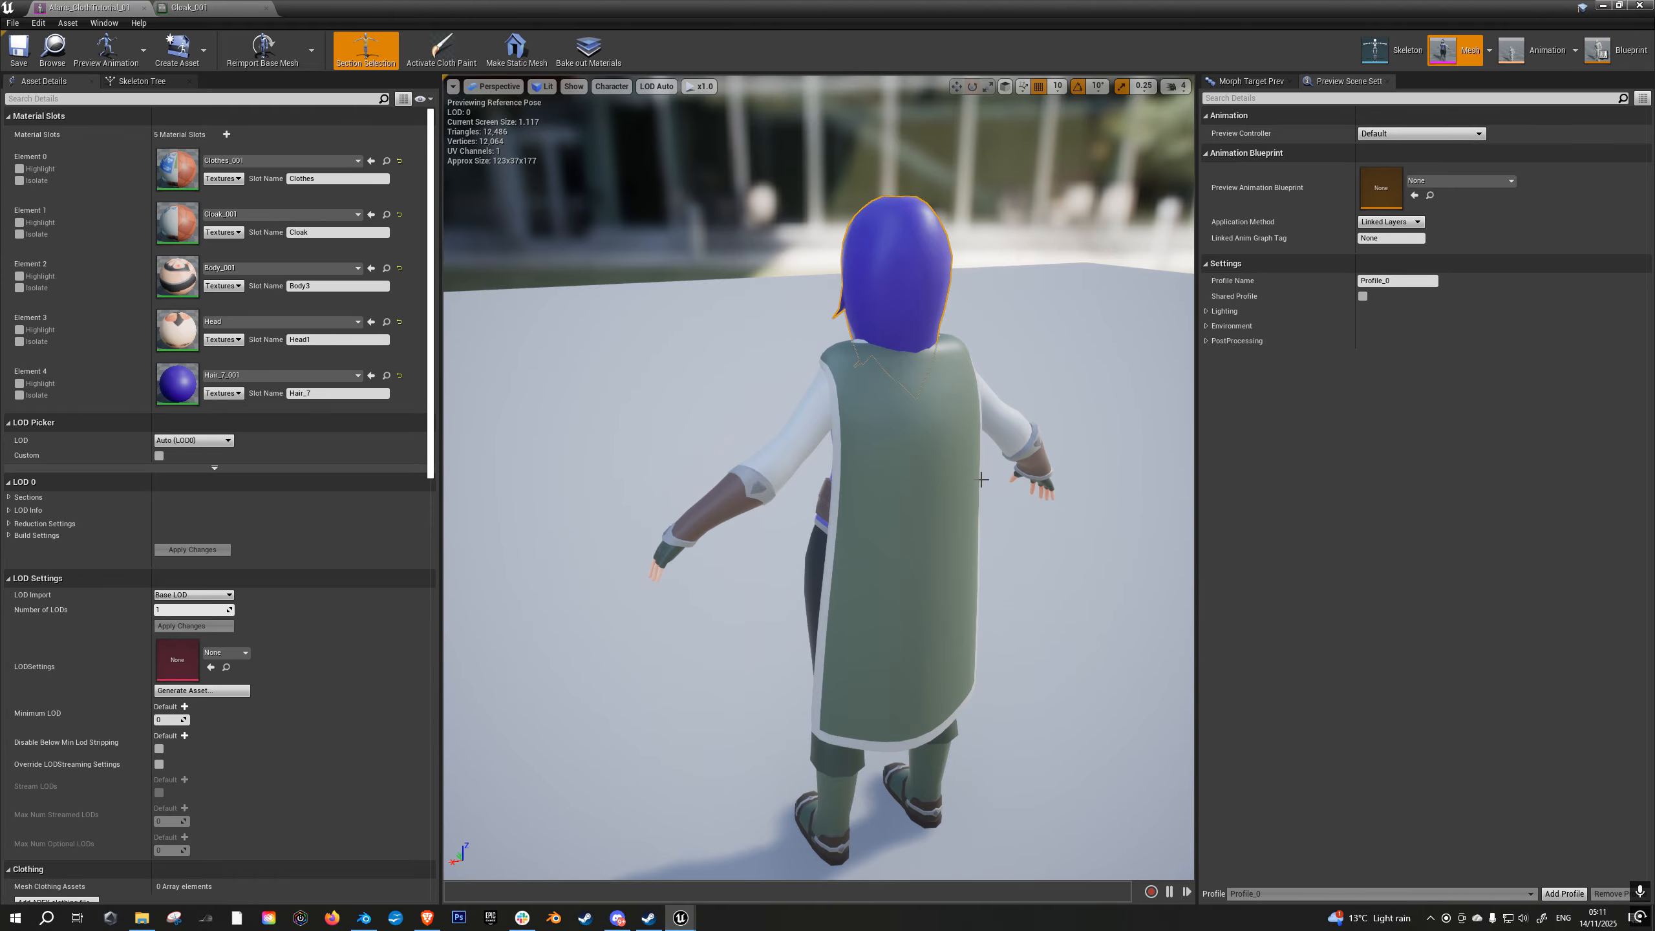
{"action": "left_click", "coordinate": [925, 483]}
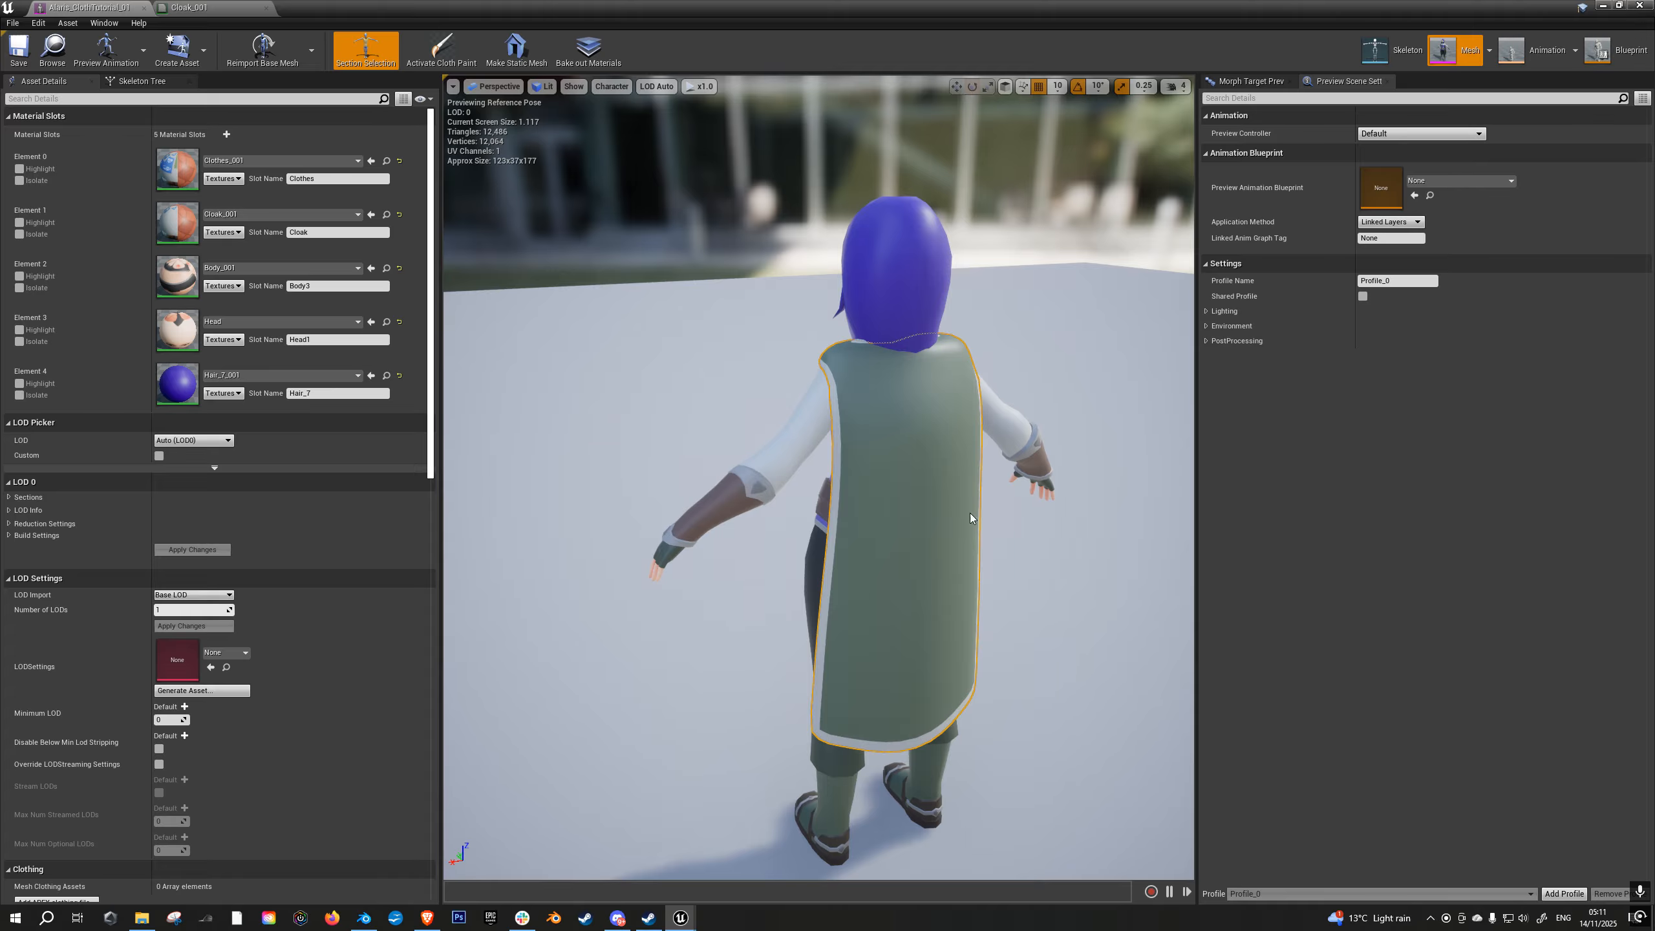
{"action": "right_click", "coordinate": [893, 488]}
{"action": "mouse_move", "coordinate": [982, 553]}
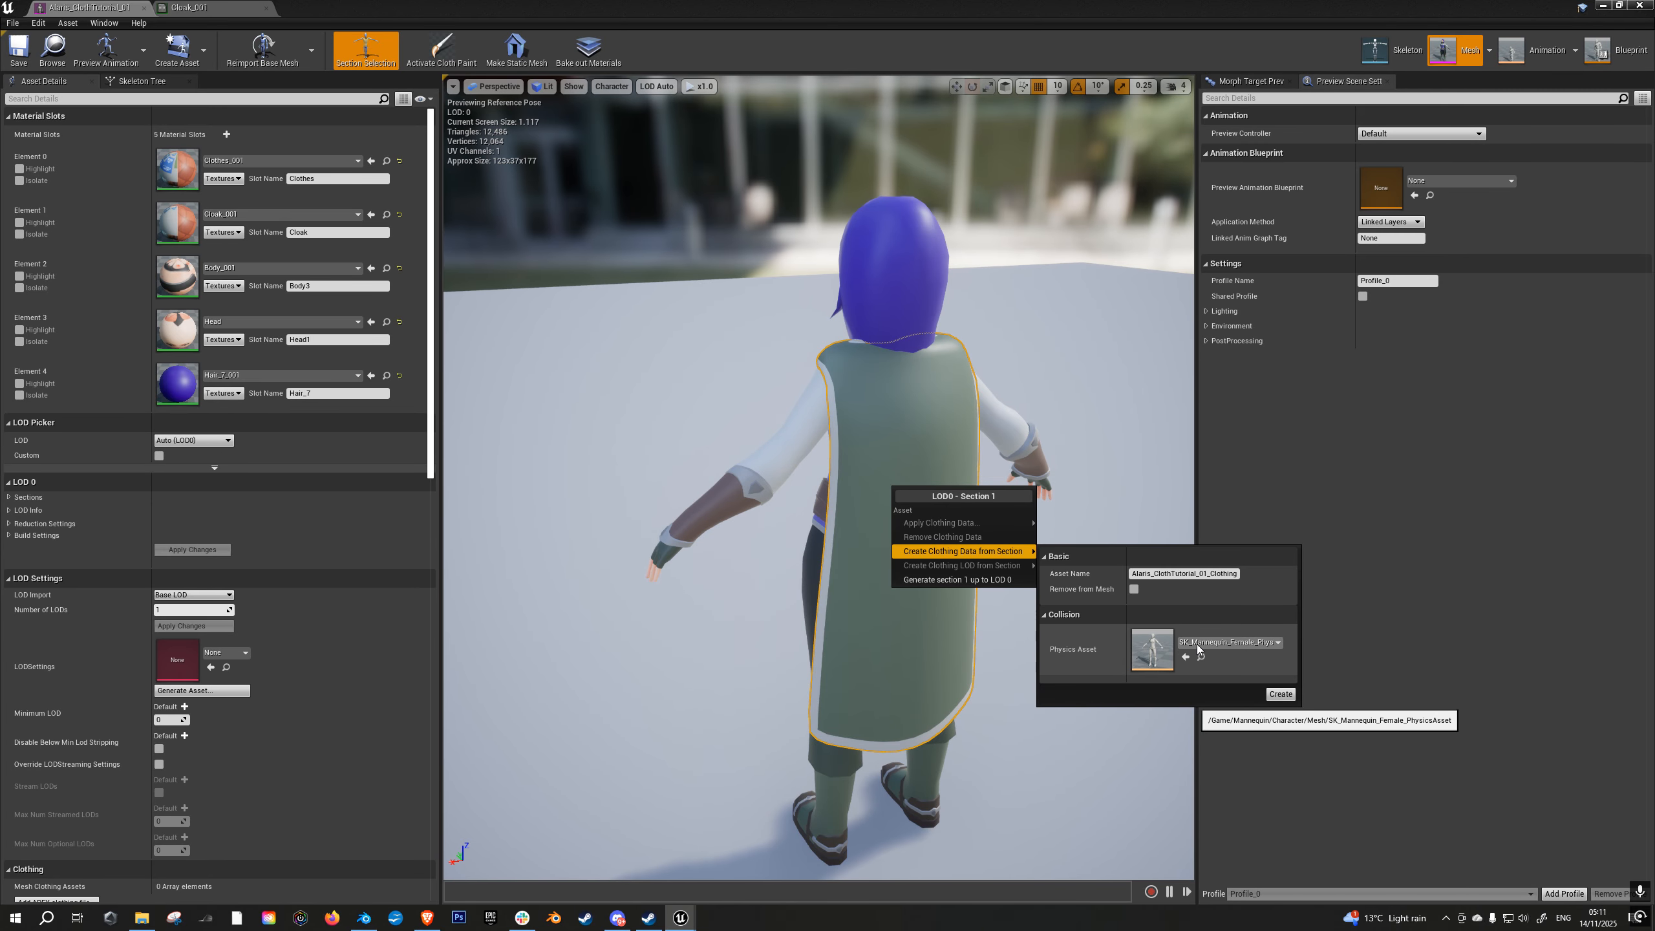
{"action": "left_click", "coordinate": [1280, 694]}
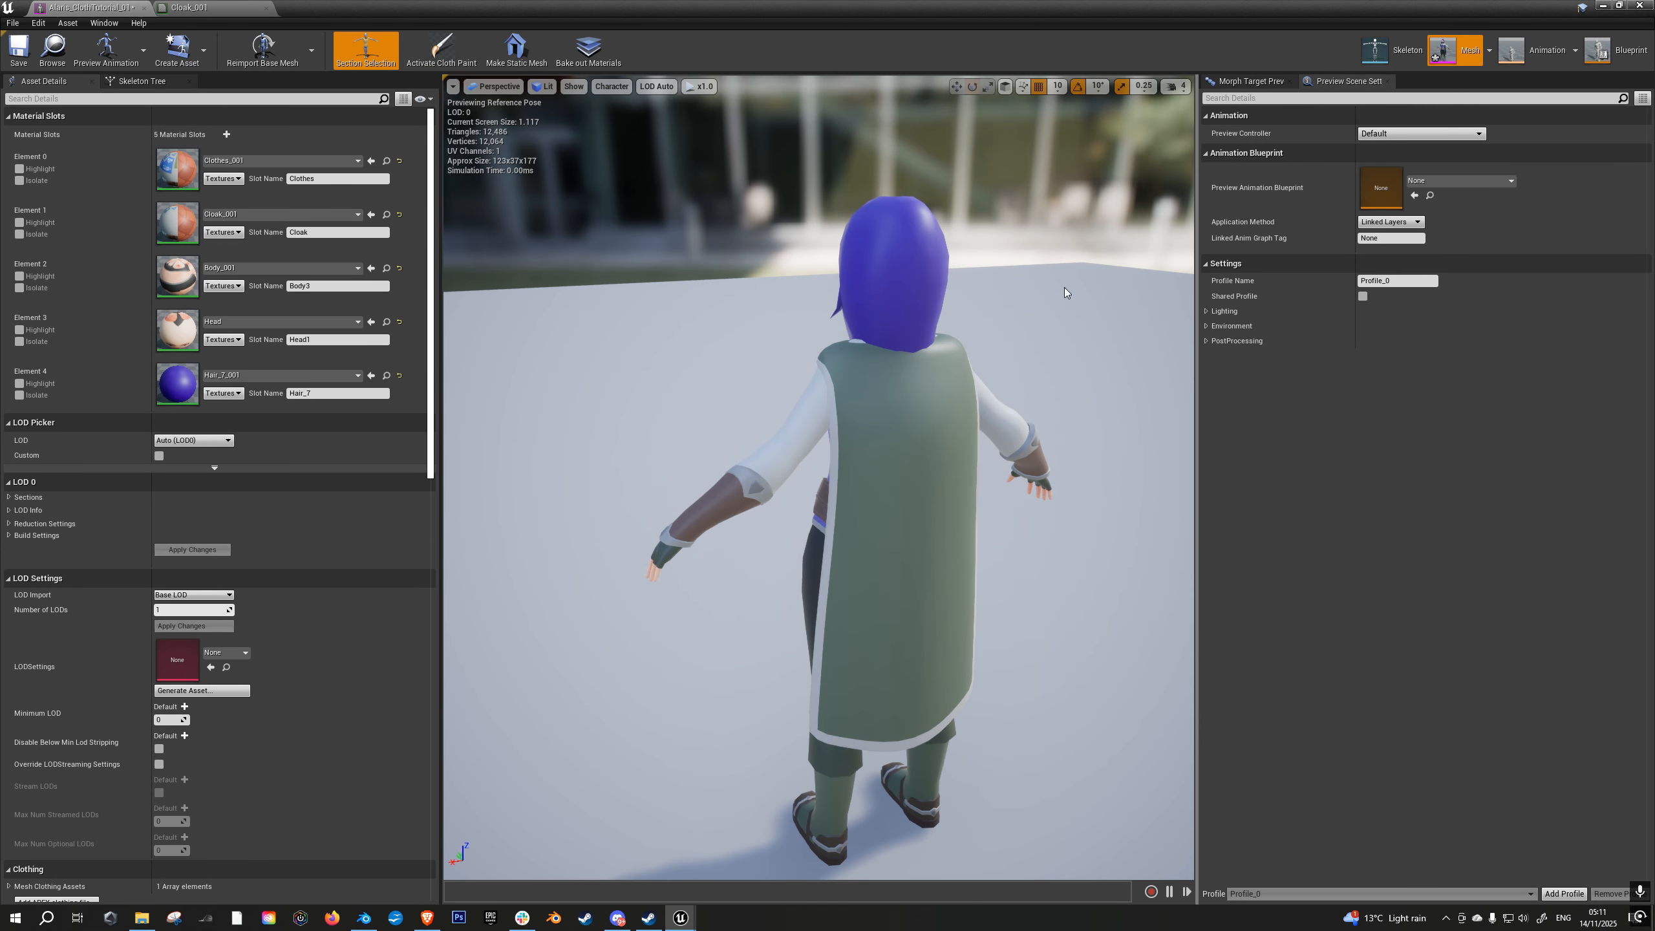
- Activate cloth painting for the cloak, select the Alaris_ClothTutorial_01_Clothing_0 data and move the Clothing window clear of the character
{"action": "right_click_drag", "start_coordinate": [1104, 428], "coordinate": [1071, 407]}
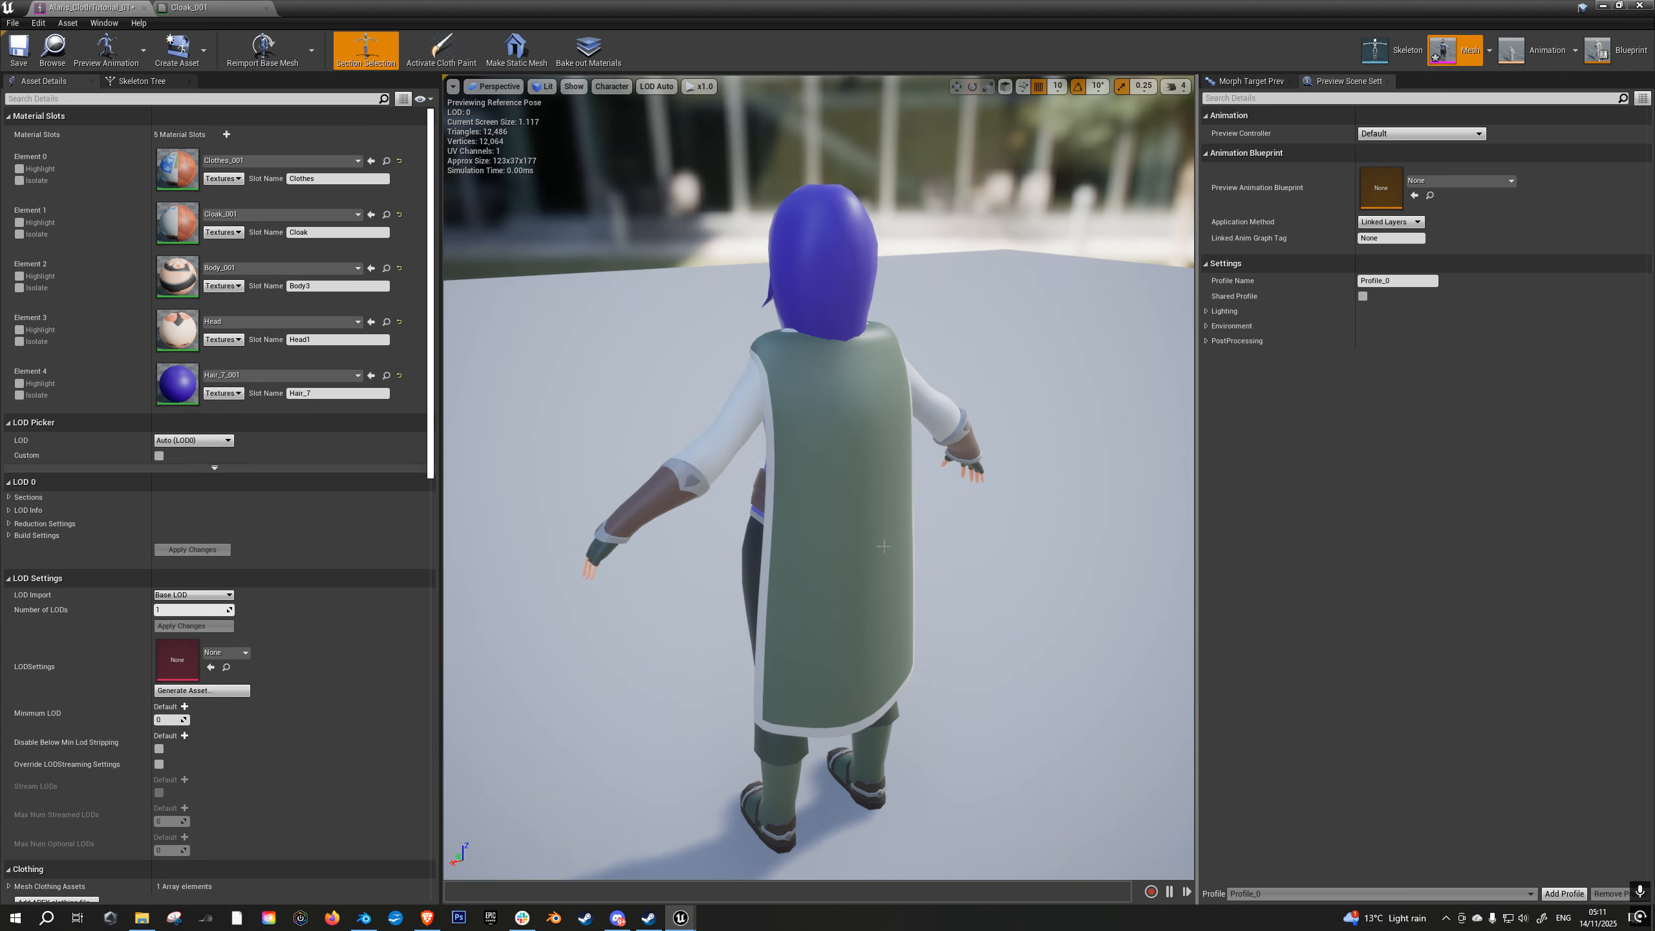
{"action": "left_click", "coordinate": [838, 491]}
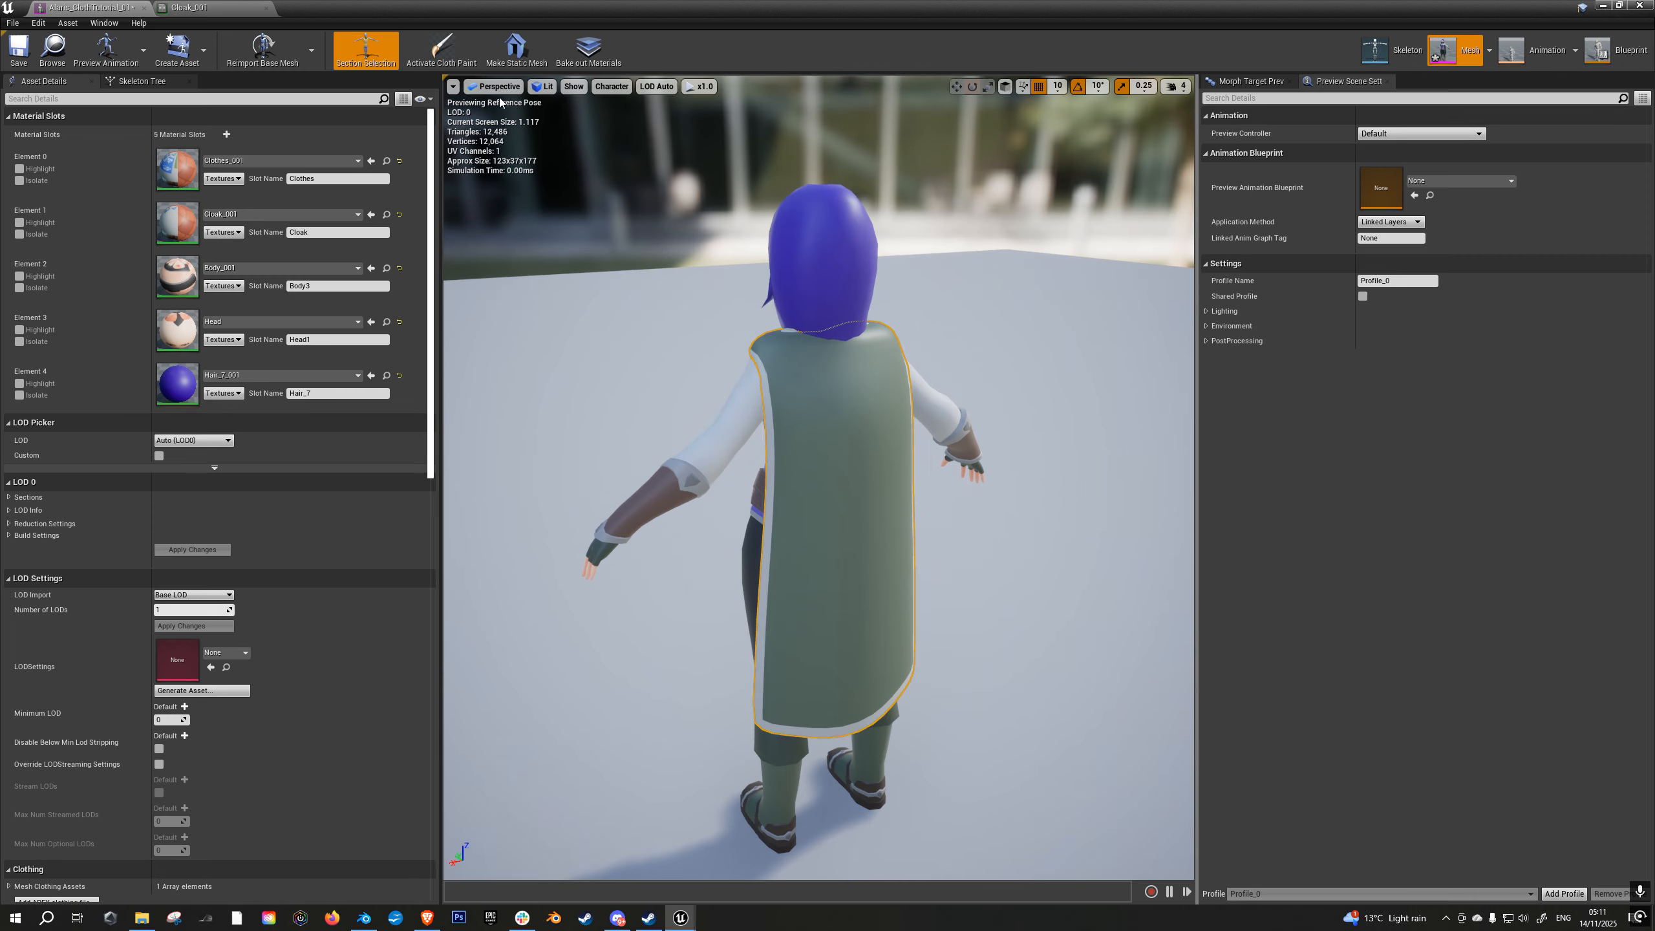
{"action": "left_click", "coordinate": [439, 57]}
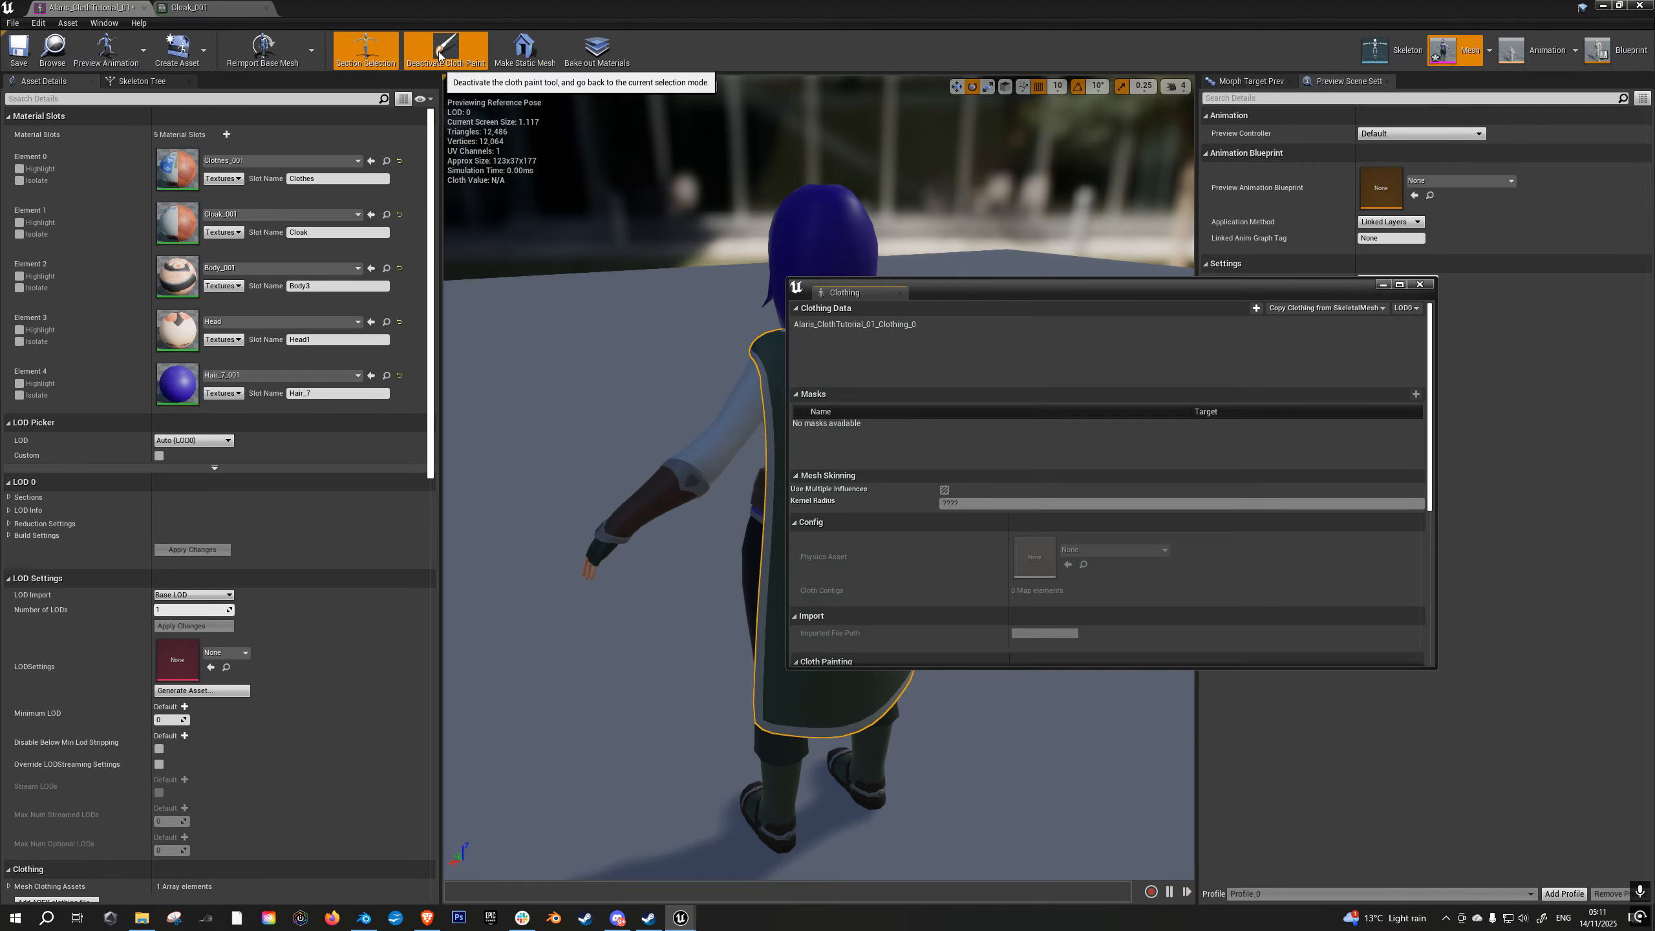
{"action": "left_click", "coordinate": [853, 324]}
{"action": "left_click_drag", "start_coordinate": [990, 298], "coordinate": [1194, 296]}
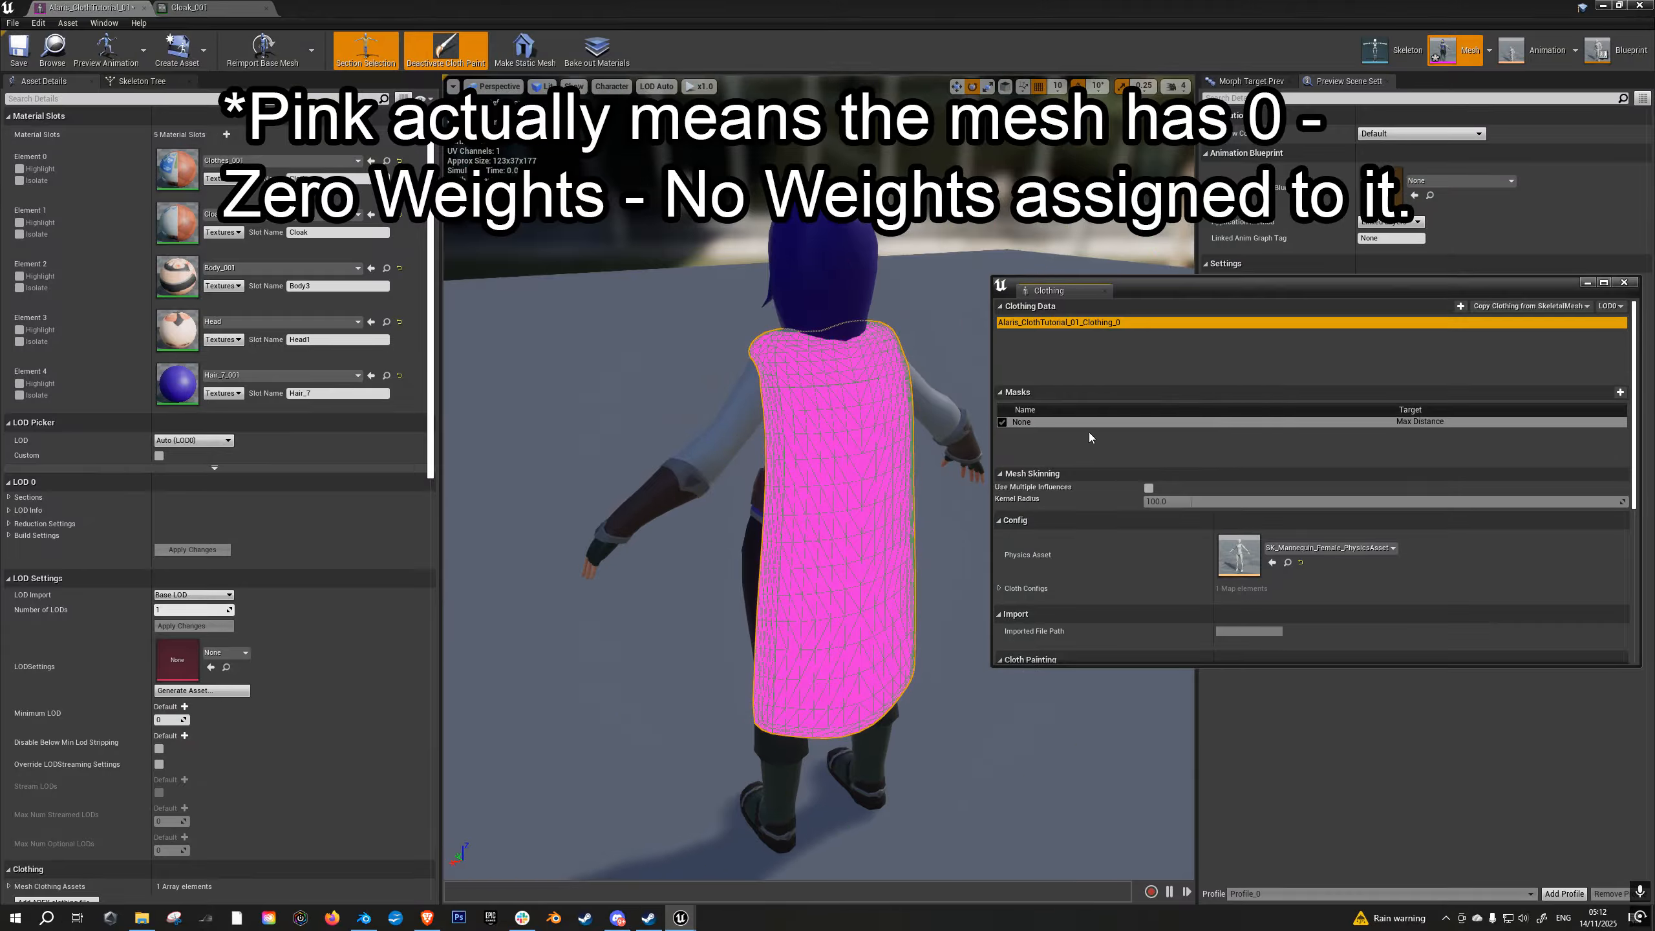
- Copy the cloak's Red vertex color channel into the Max Distance mask and close the Clothing window
{"action": "right_click", "coordinate": [1032, 421]}
{"action": "mouse_move", "coordinate": [1098, 469]}
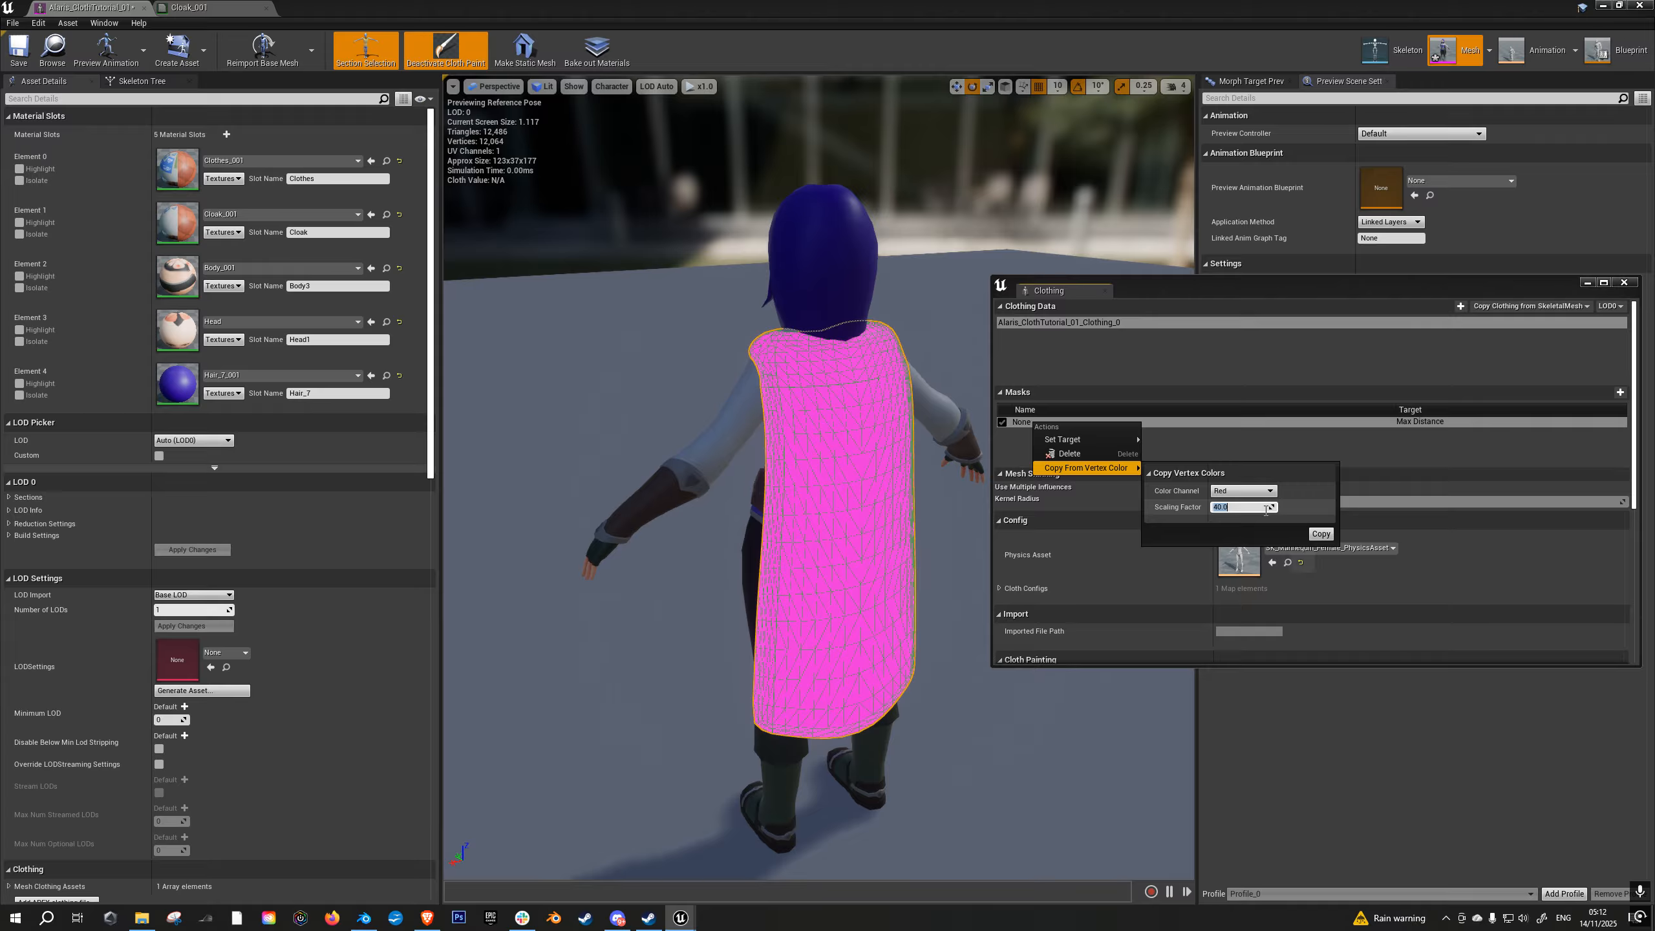
{"action": "left_click", "coordinate": [1321, 534]}
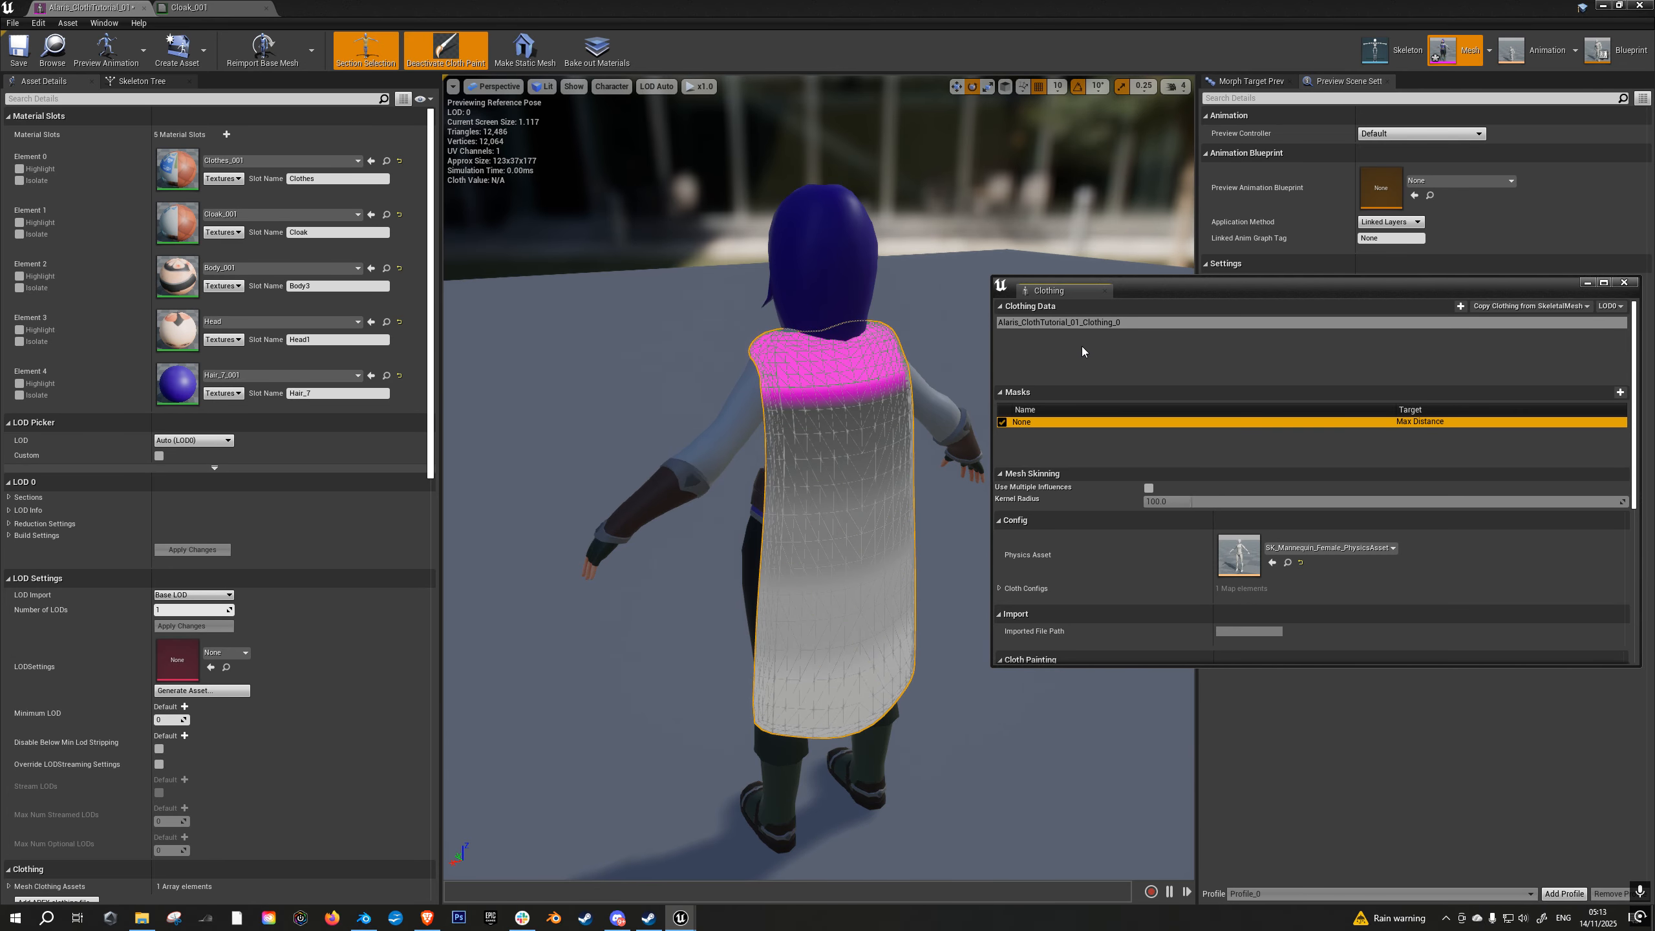
{"action": "left_click_drag", "start_coordinate": [1059, 291], "coordinate": [992, 328]}
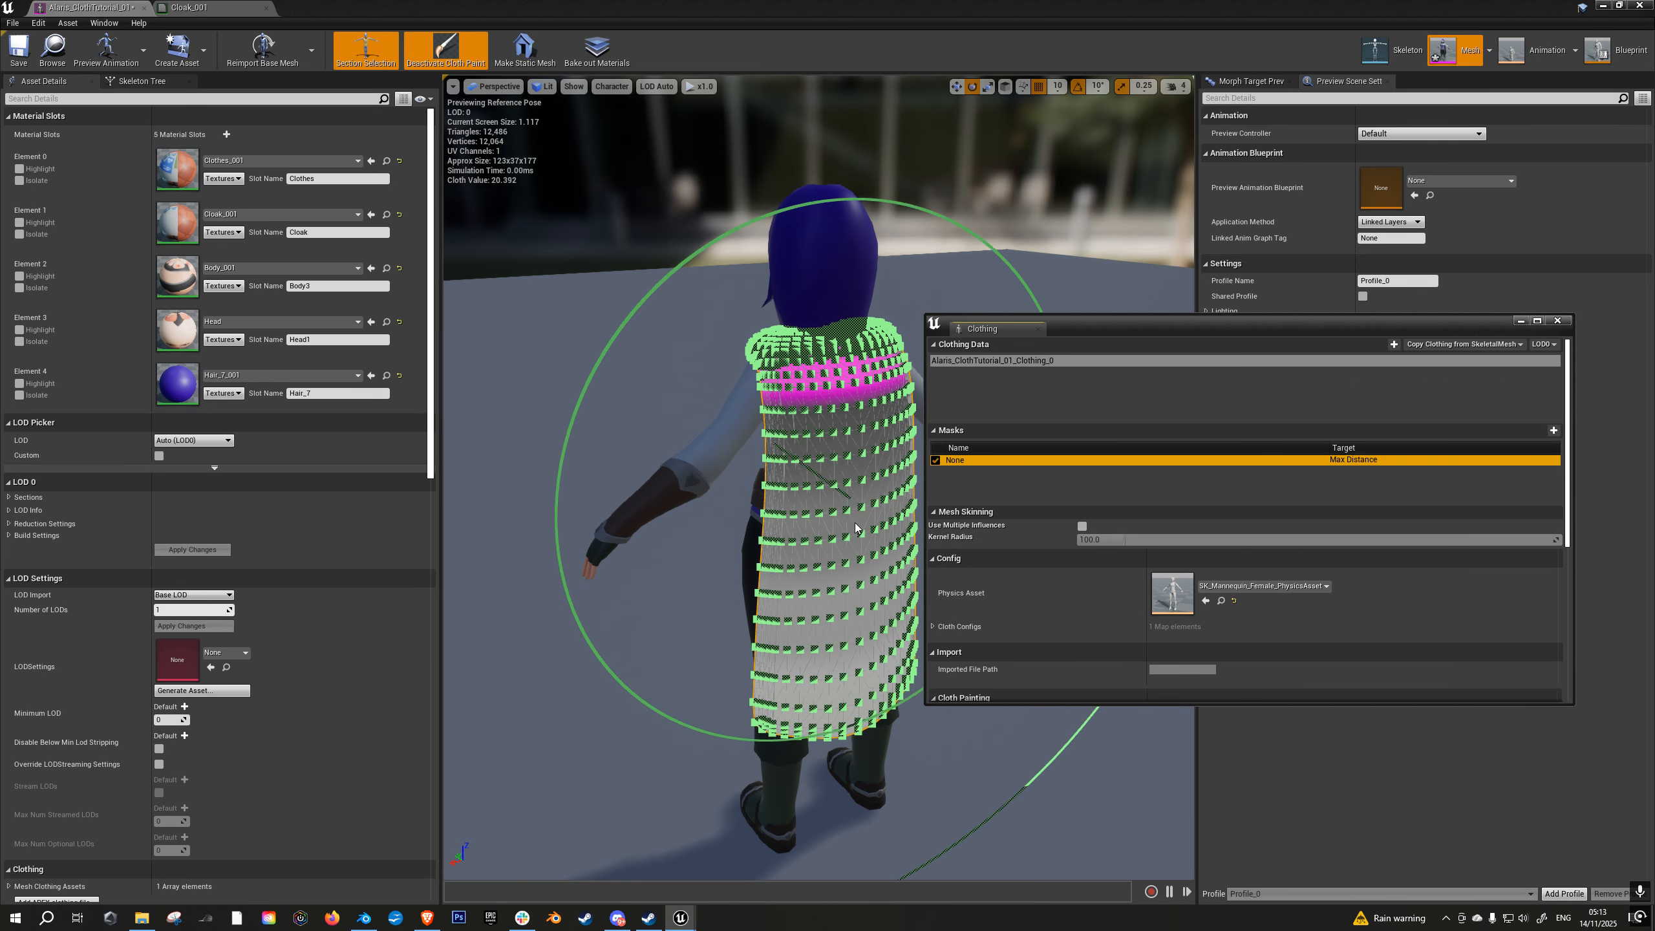
{"action": "left_click", "coordinate": [1558, 320]}
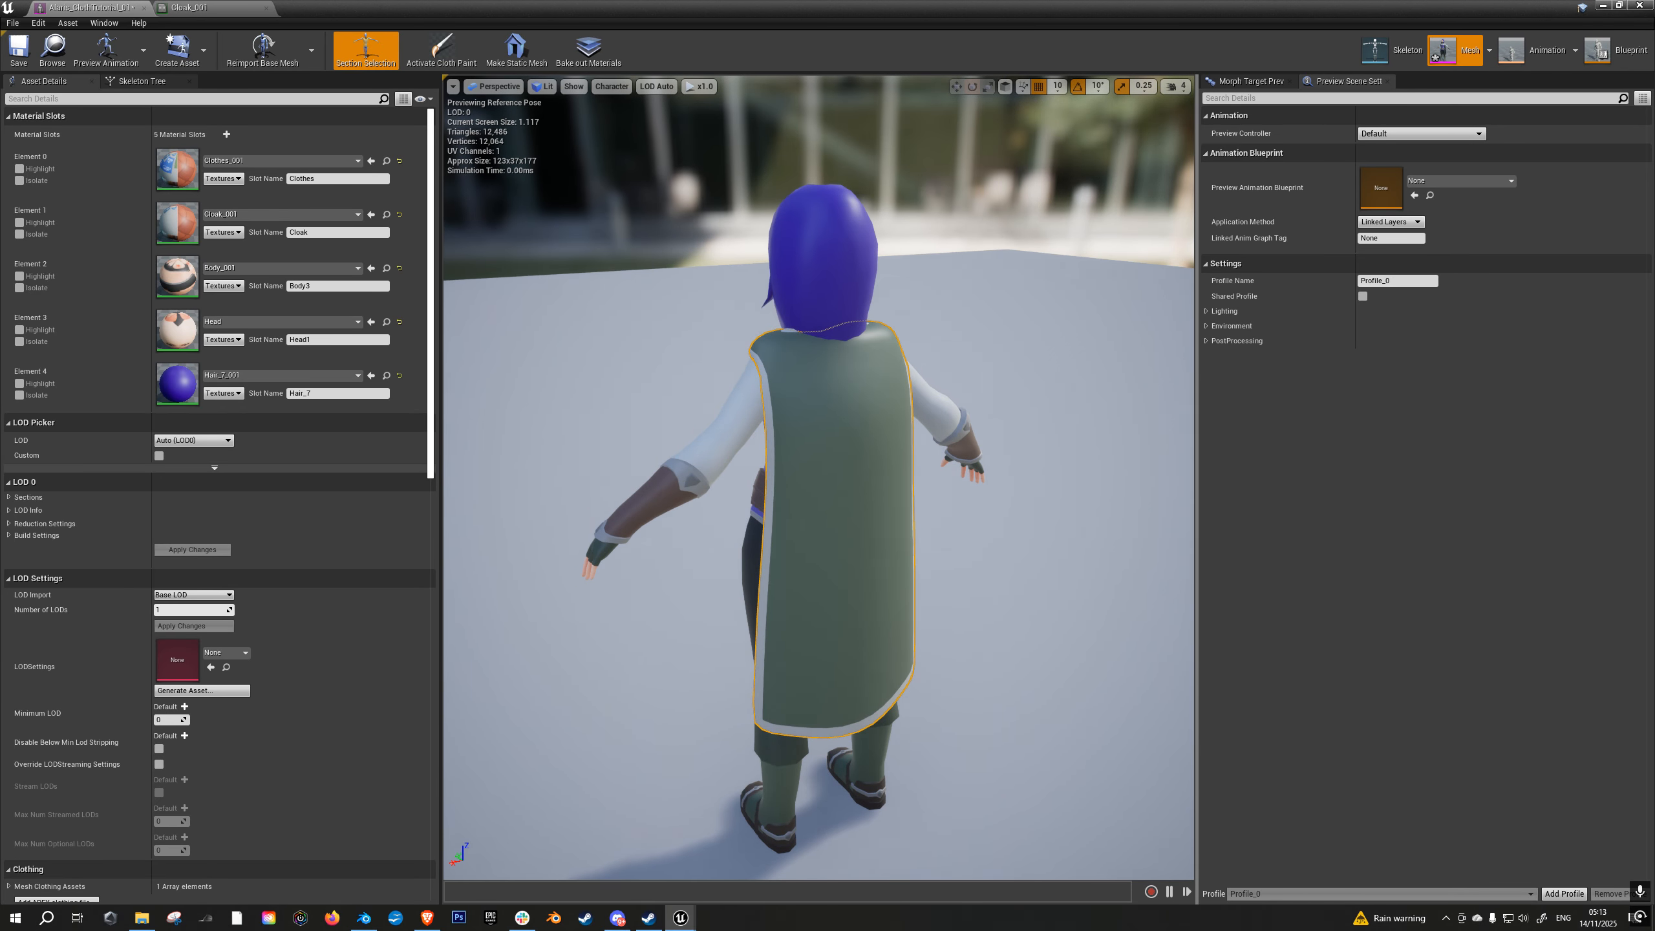
- Apply the Alaris_ClothTutorial_01_Clothing_0 - LOD0 clothing data to the cloak section, check the draped cloak and save the mesh
{"action": "right_click", "coordinate": [834, 487]}
{"action": "mouse_move", "coordinate": [901, 521]}
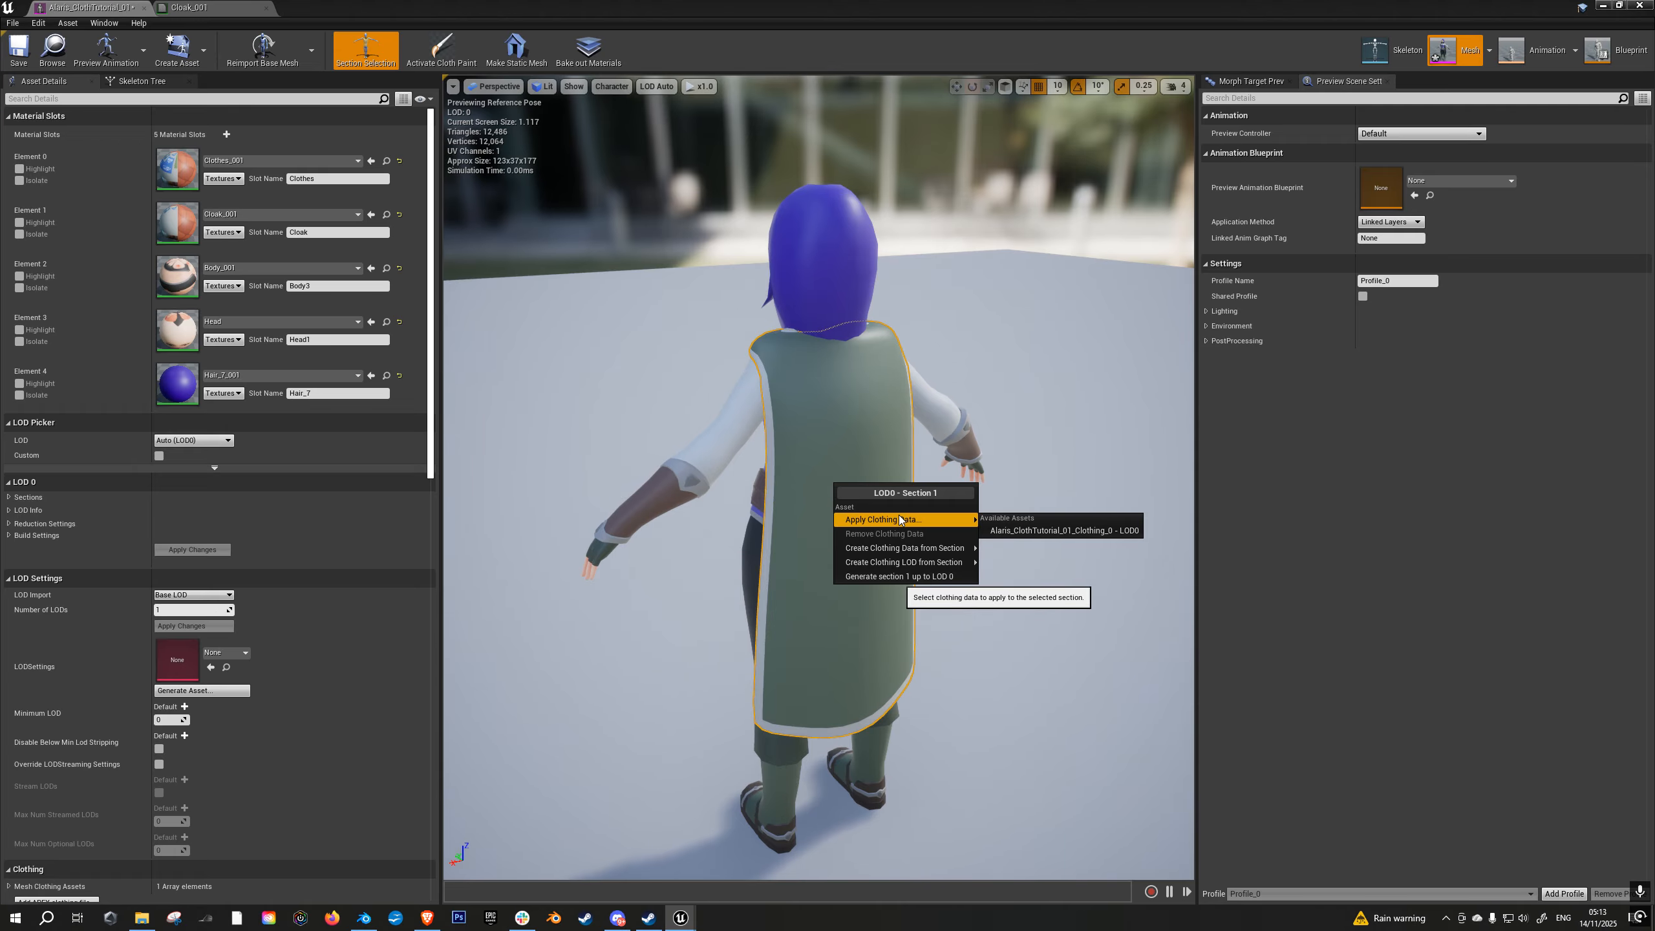
{"action": "left_click", "coordinate": [1026, 532]}
{"action": "left_click_drag", "start_coordinate": [979, 547], "coordinate": [759, 359]}
{"action": "right_click_drag", "start_coordinate": [822, 427], "coordinate": [798, 446]}
{"action": "right_click_drag", "start_coordinate": [809, 512], "coordinate": [775, 503]}
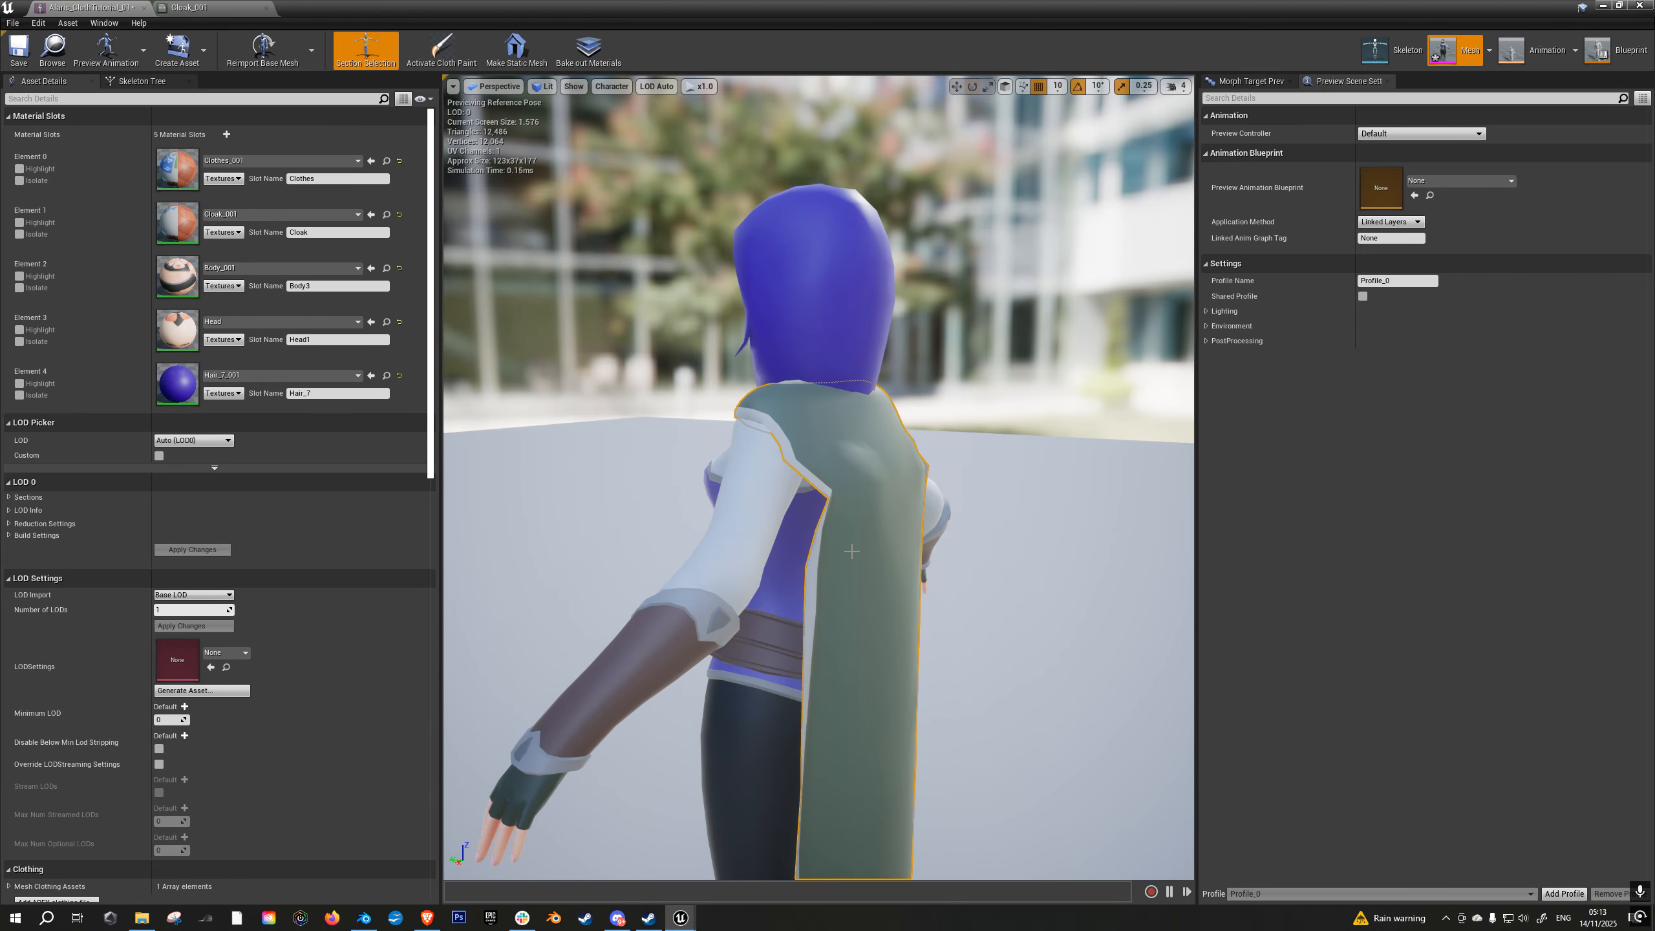
{"action": "left_click", "coordinate": [19, 49]}
- Close the Cloak_001 material and shrink the mesh editor to a floating window, keeping the character in view
{"action": "left_click", "coordinate": [195, 7]}
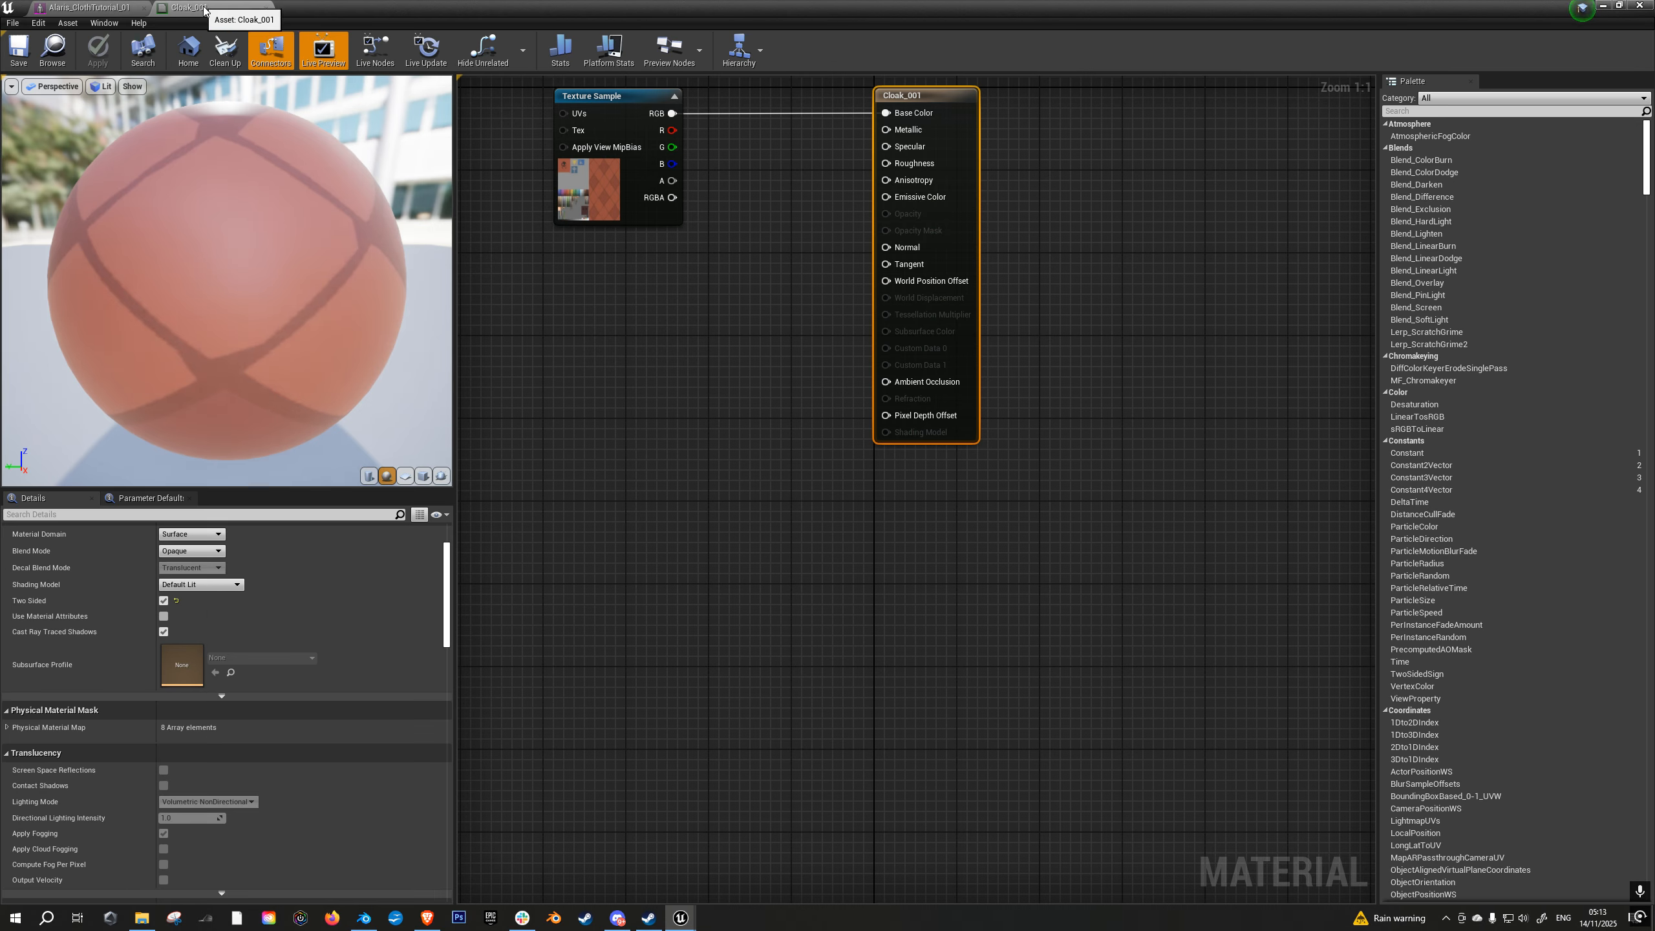
{"action": "left_click", "coordinate": [268, 9]}
{"action": "left_click_drag", "start_coordinate": [369, 7], "coordinate": [1067, 270]}
{"action": "left_click_drag", "start_coordinate": [1265, 287], "coordinate": [1010, 306]}
{"action": "left_click_drag", "start_coordinate": [1577, 539], "coordinate": [1123, 541]}
{"action": "left_click_drag", "start_coordinate": [758, 285], "coordinate": [1159, 226]}
{"action": "left_click_drag", "start_coordinate": [1228, 542], "coordinate": [1400, 537], "text": "alt"}
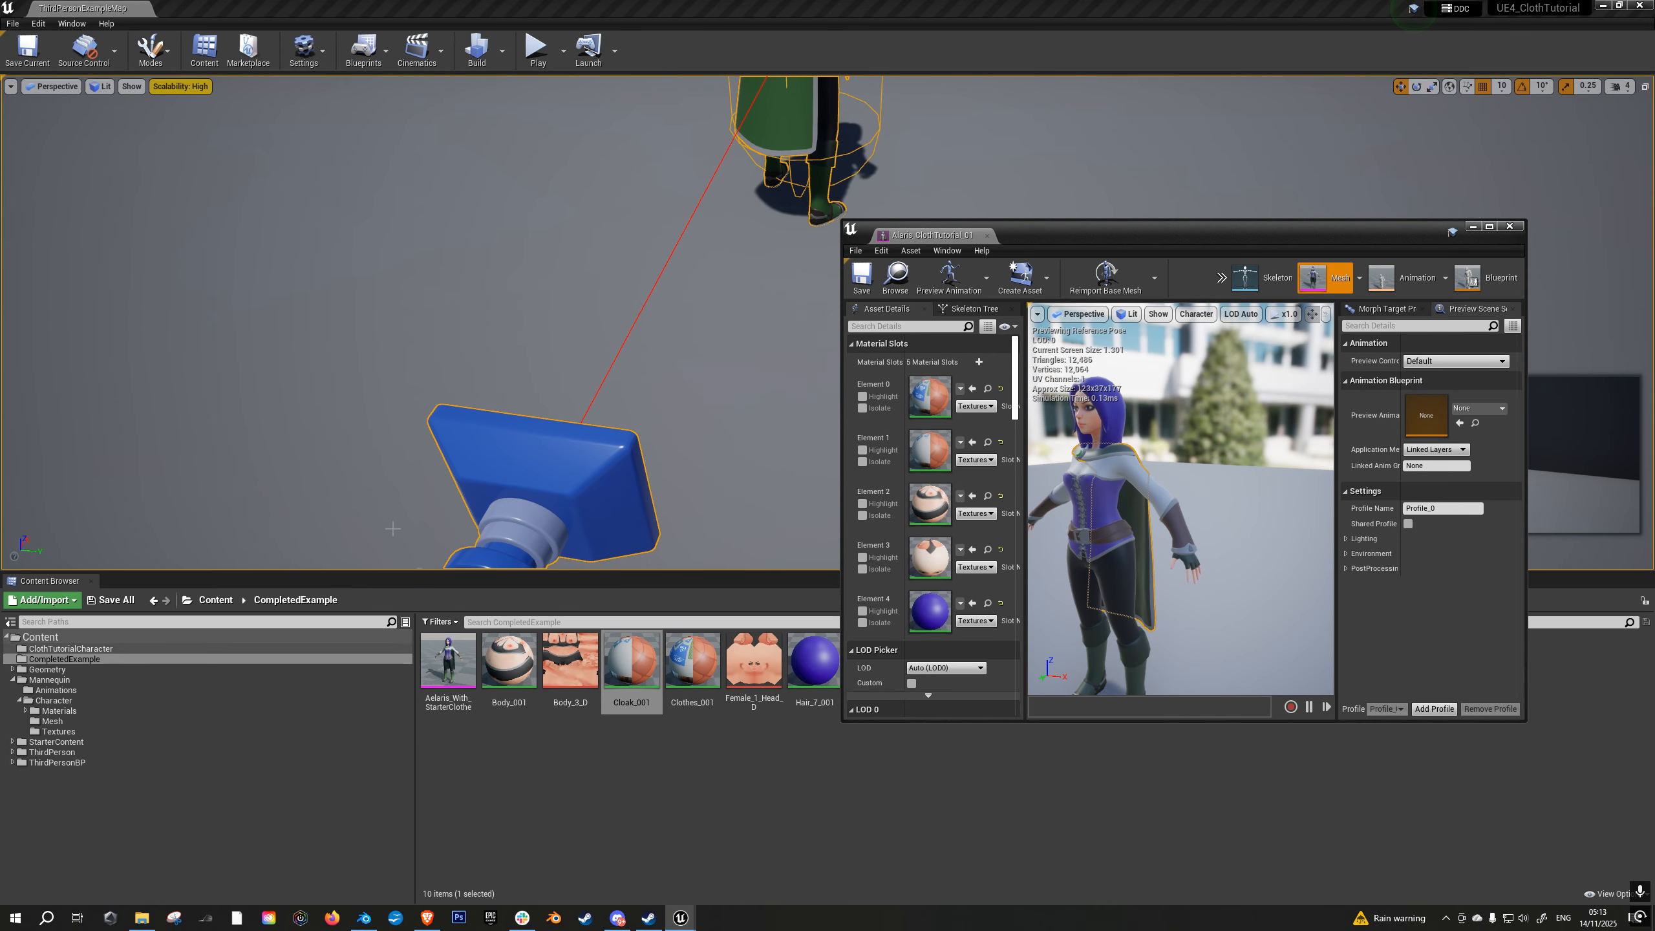
- Frame the character in the level, find its ThirdPersonCharacter blueprint in the content folders and open it
{"action": "key", "text": "f"}
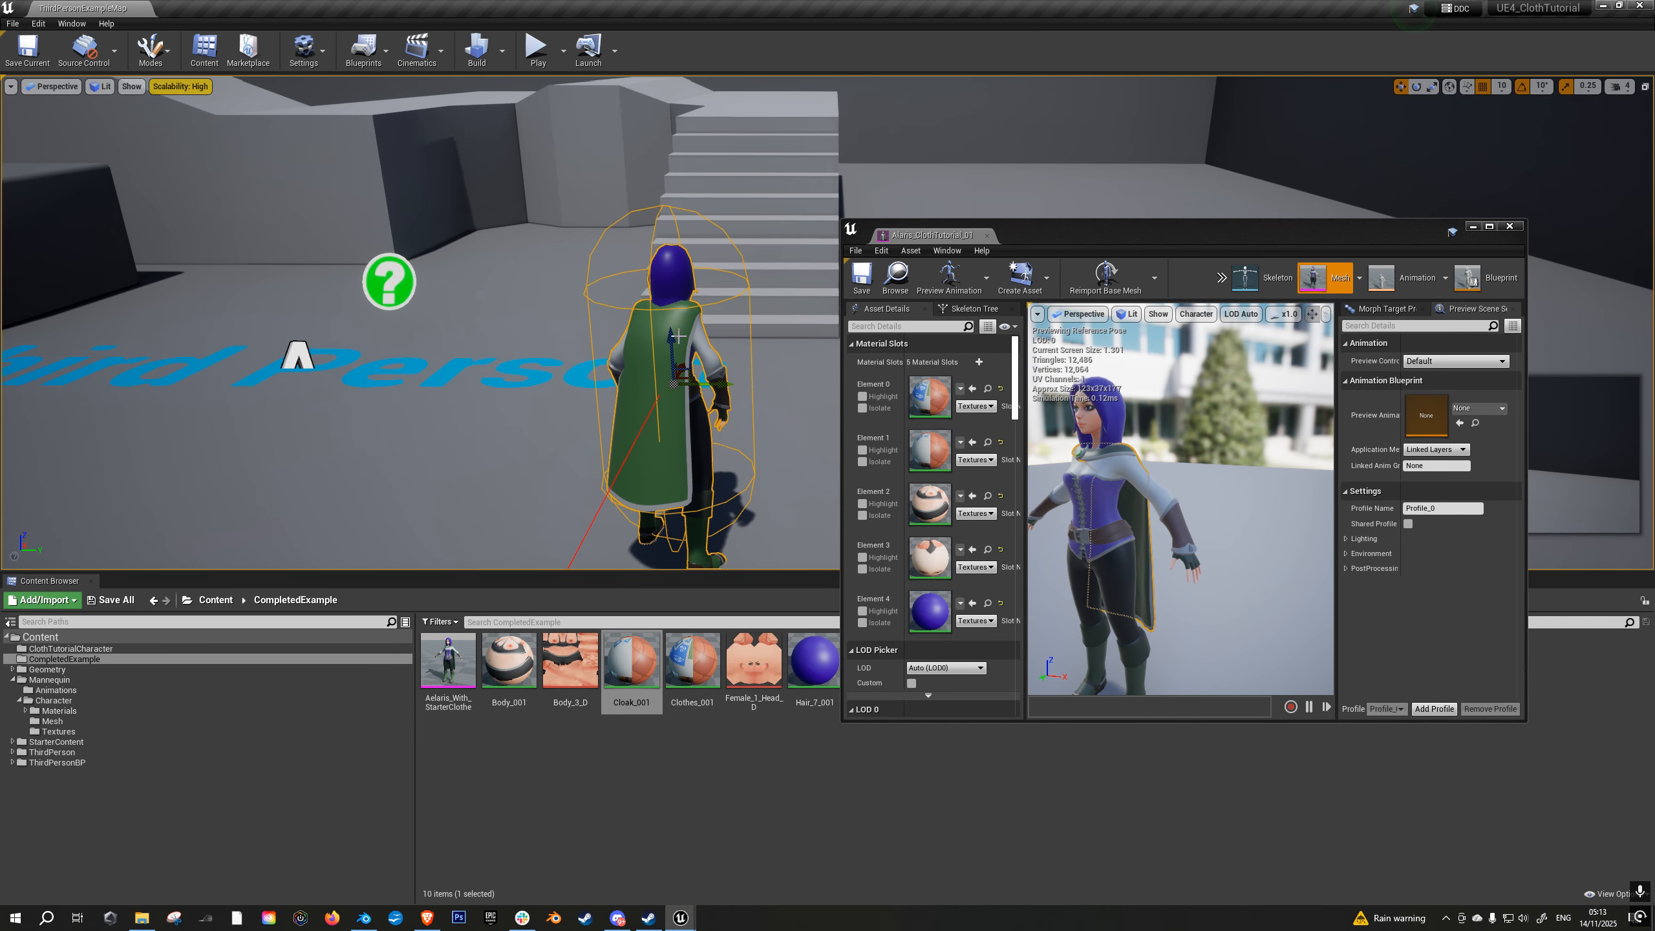
{"action": "right_click", "coordinate": [680, 321]}
{"action": "left_click", "coordinate": [716, 337]}
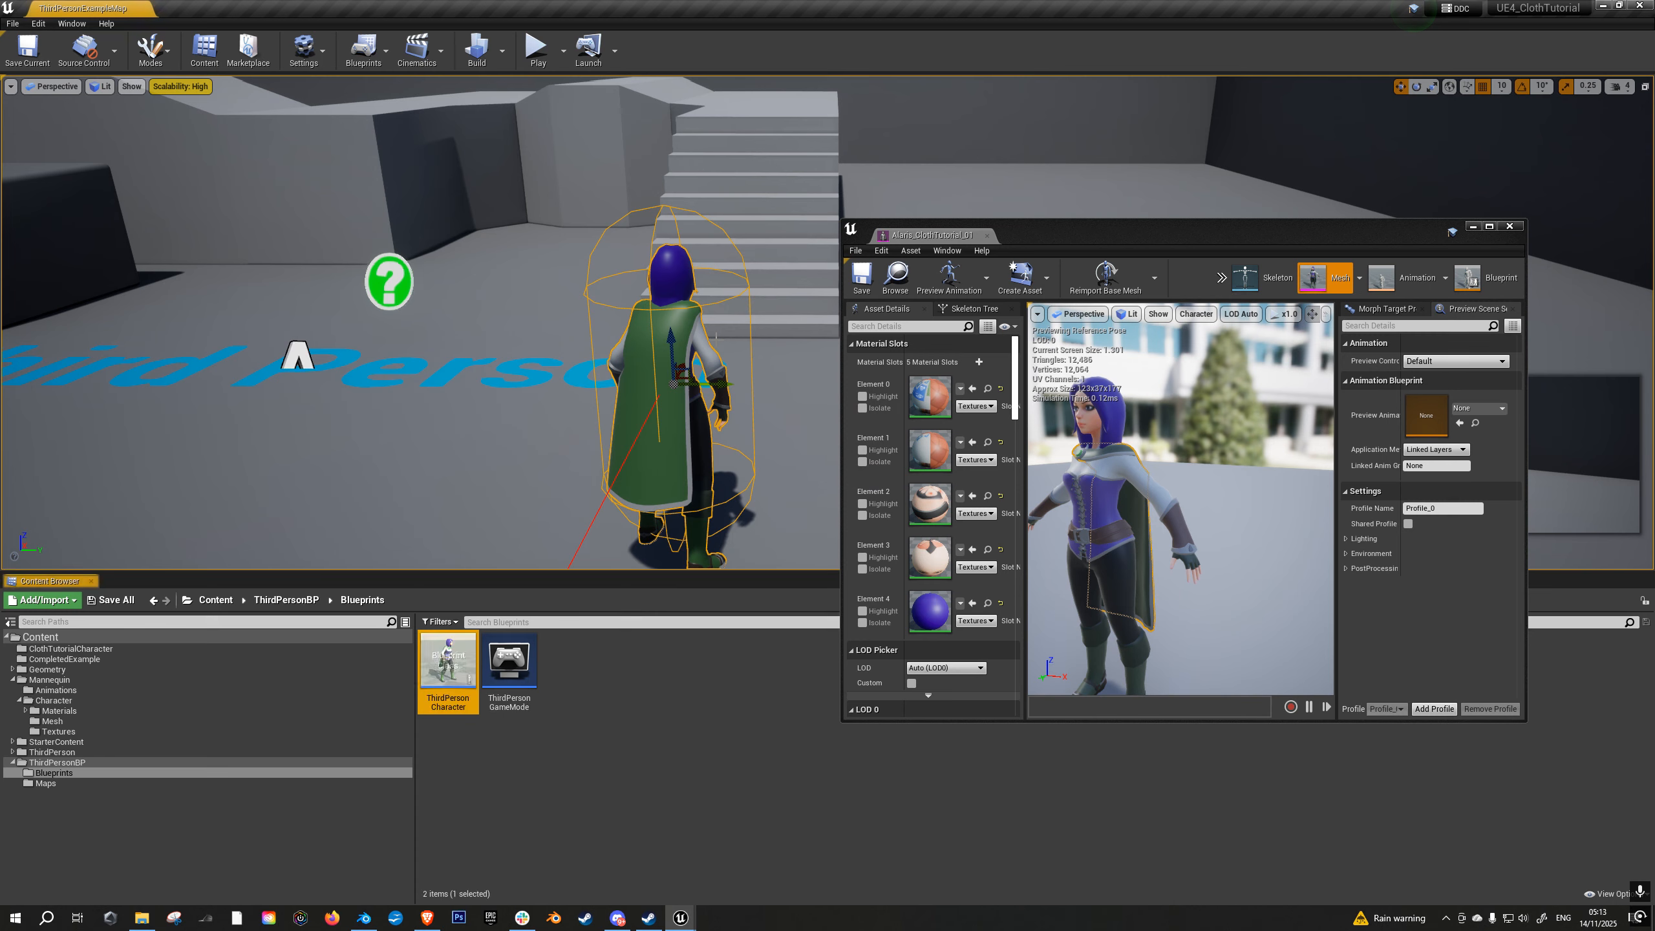
{"action": "double_click", "coordinate": [454, 663]}
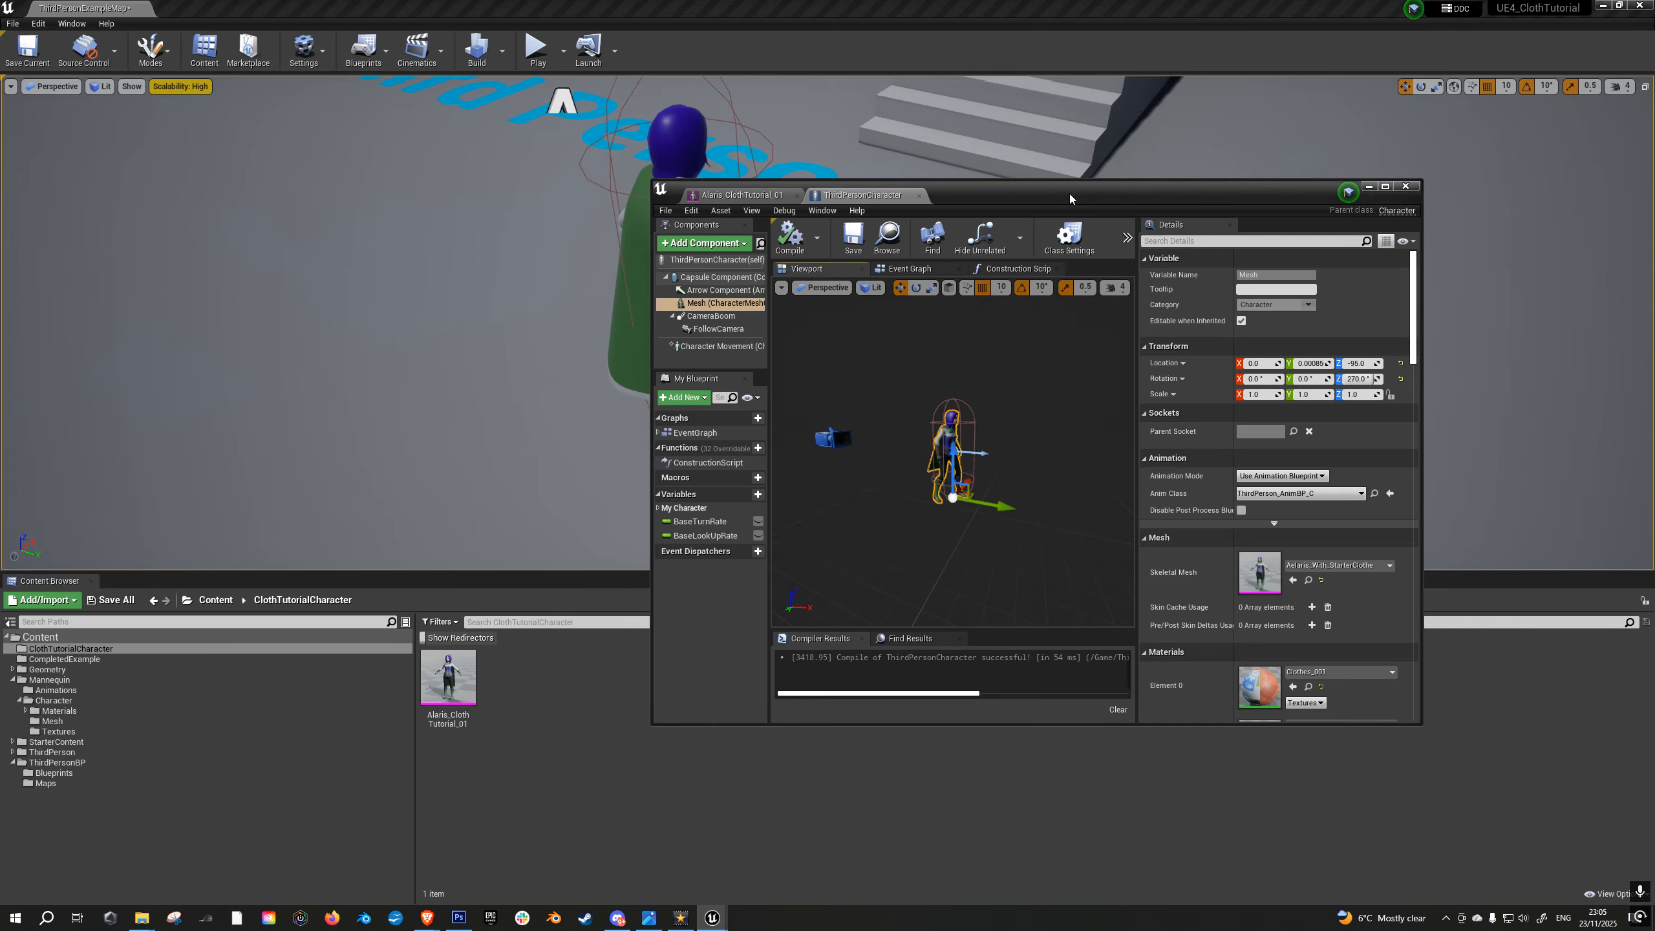
- Assign Alaris_ClothTutorial_01 as the skeletal mesh of the blueprint's Mesh component and compile the blueprint
{"action": "mouse_move", "coordinate": [1003, 207]}
{"action": "left_mouse_down"}
{"action": "mouse_move", "coordinate": [1011, 250]}
{"action": "mouse_move", "coordinate": [990, 202]}
{"action": "left_mouse_up"}
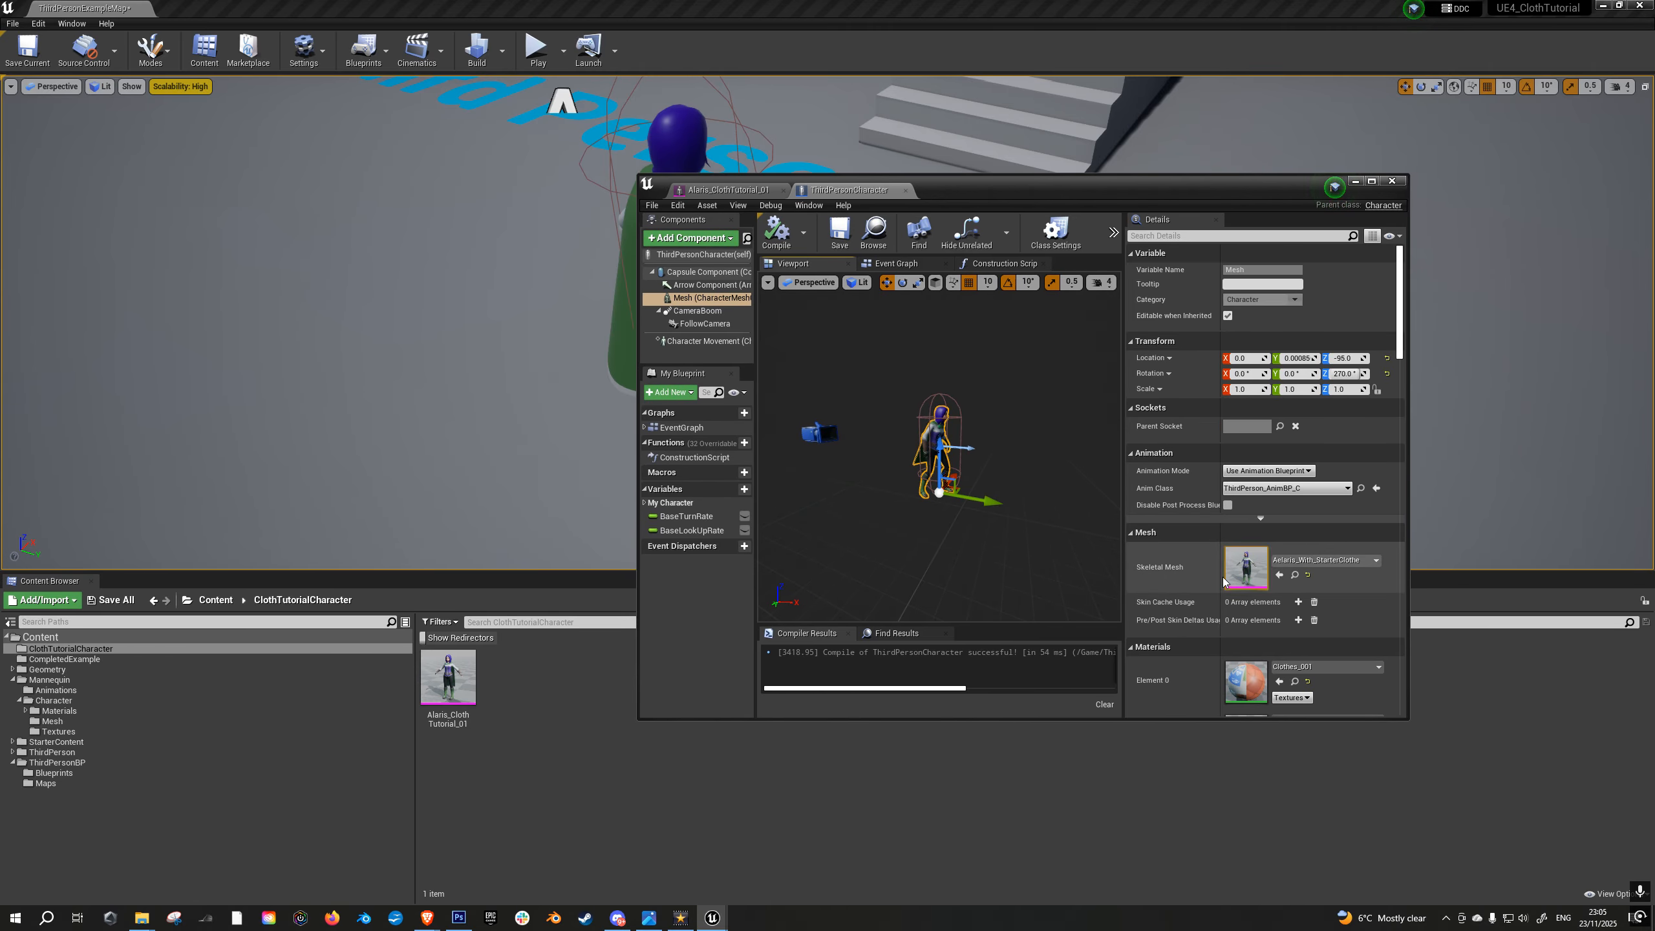
{"action": "scroll", "coordinate": [940, 450], "scroll_direction": "up", "scroll_amount": 7}
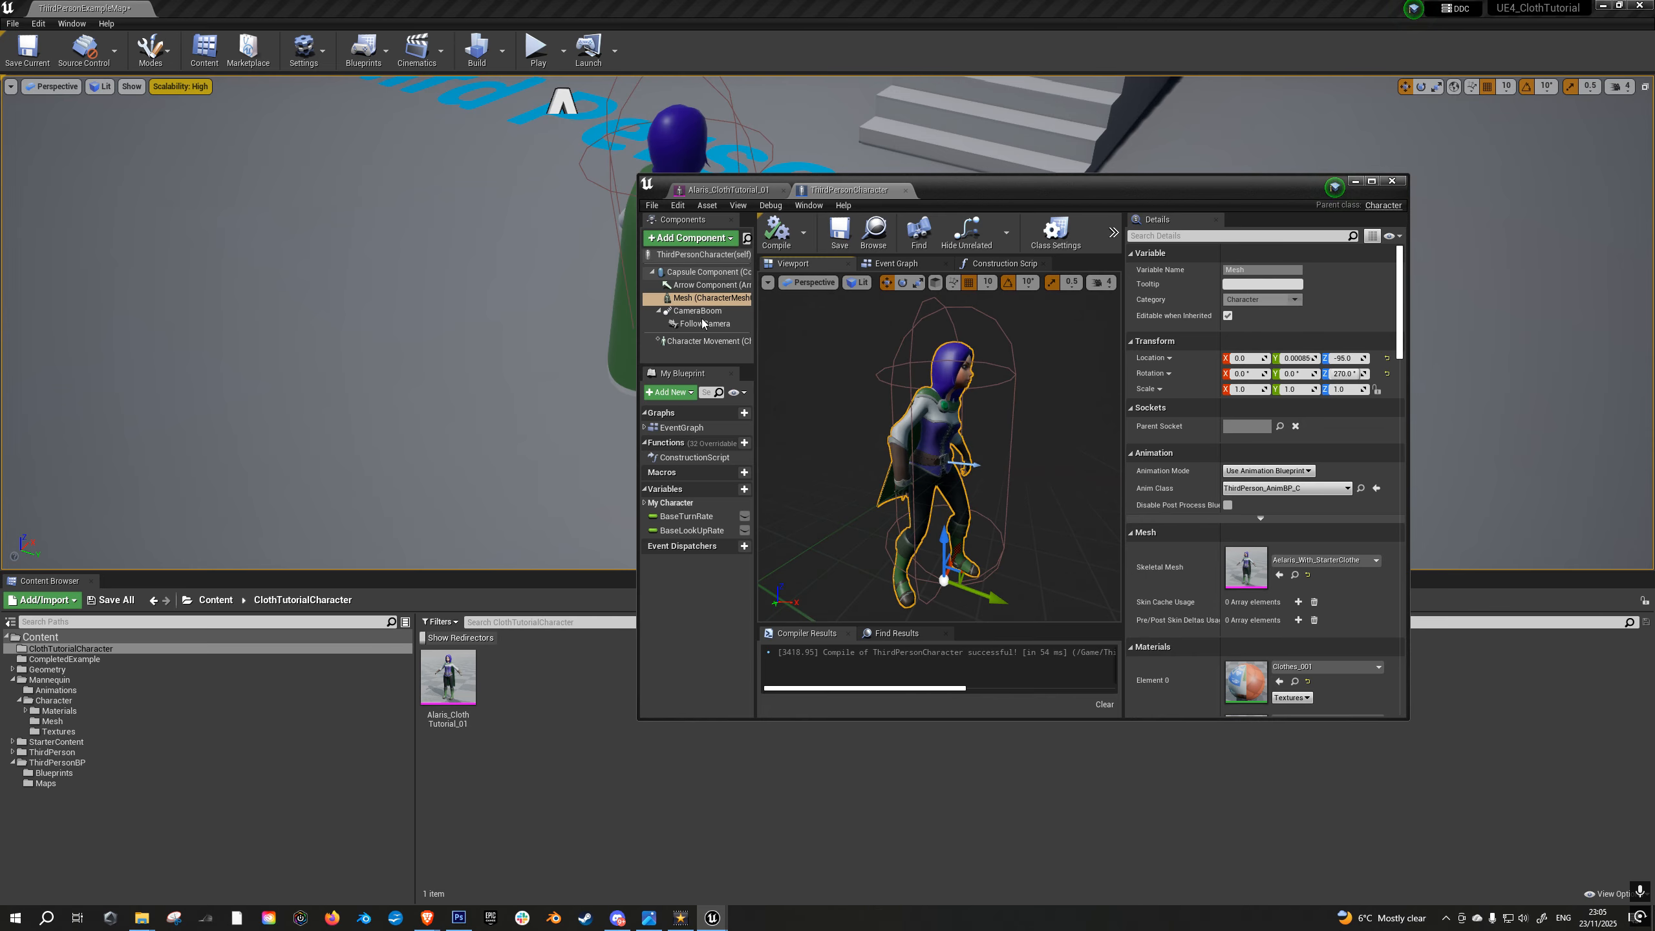
{"action": "left_click", "coordinate": [461, 679]}
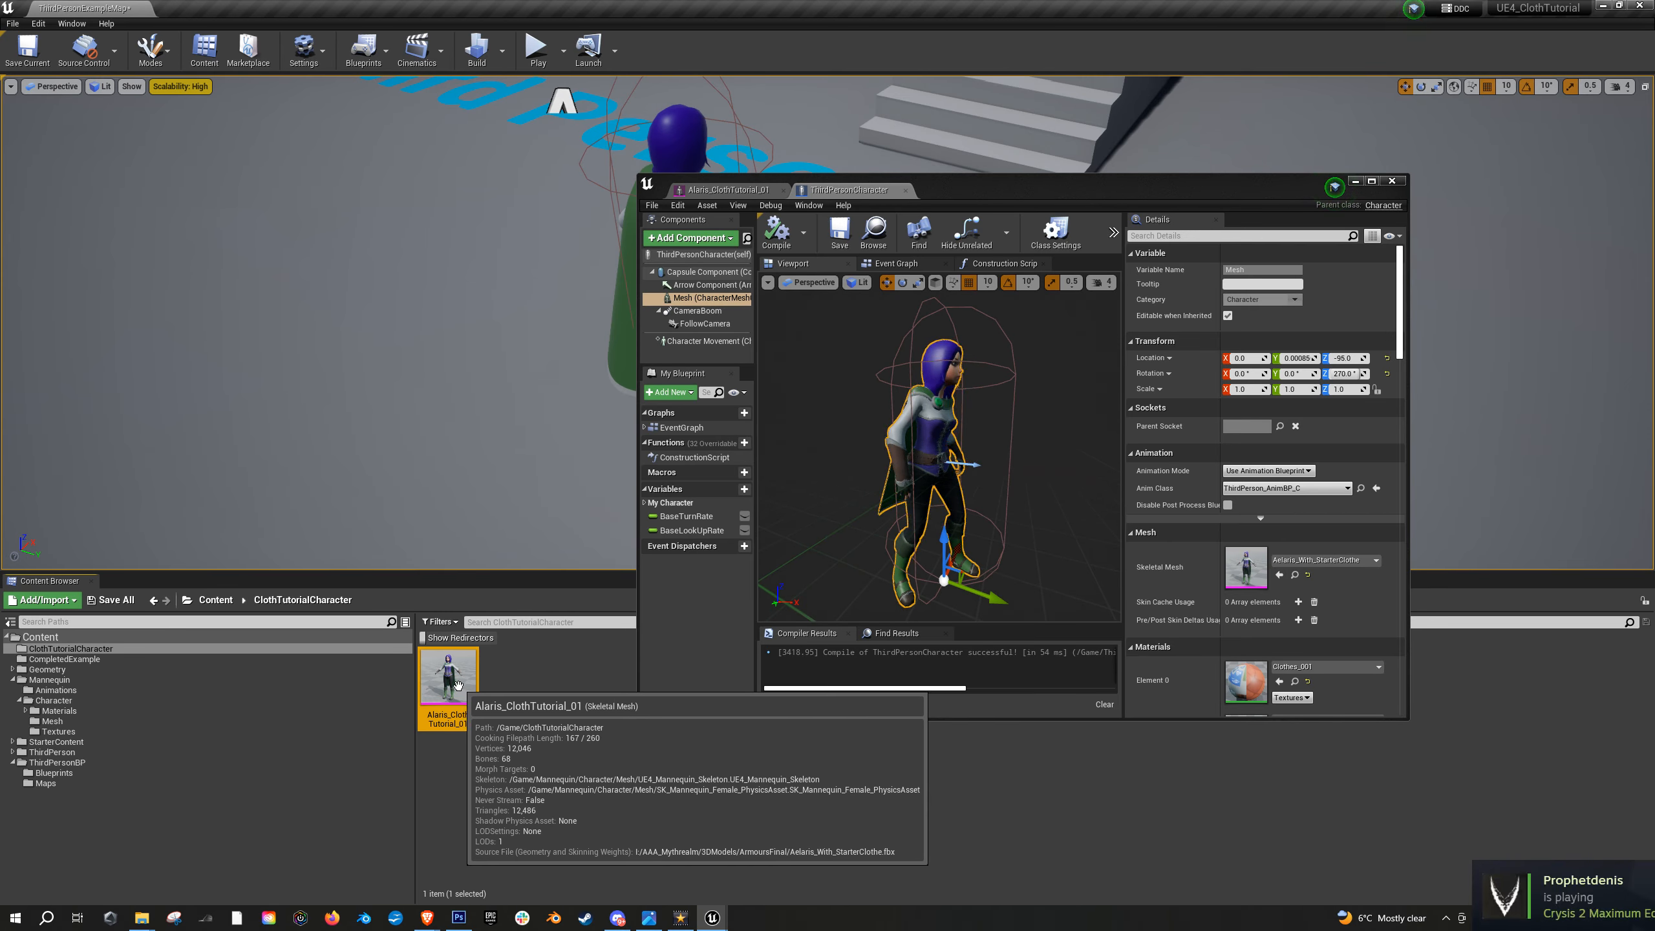
{"action": "left_click", "coordinate": [1280, 574]}
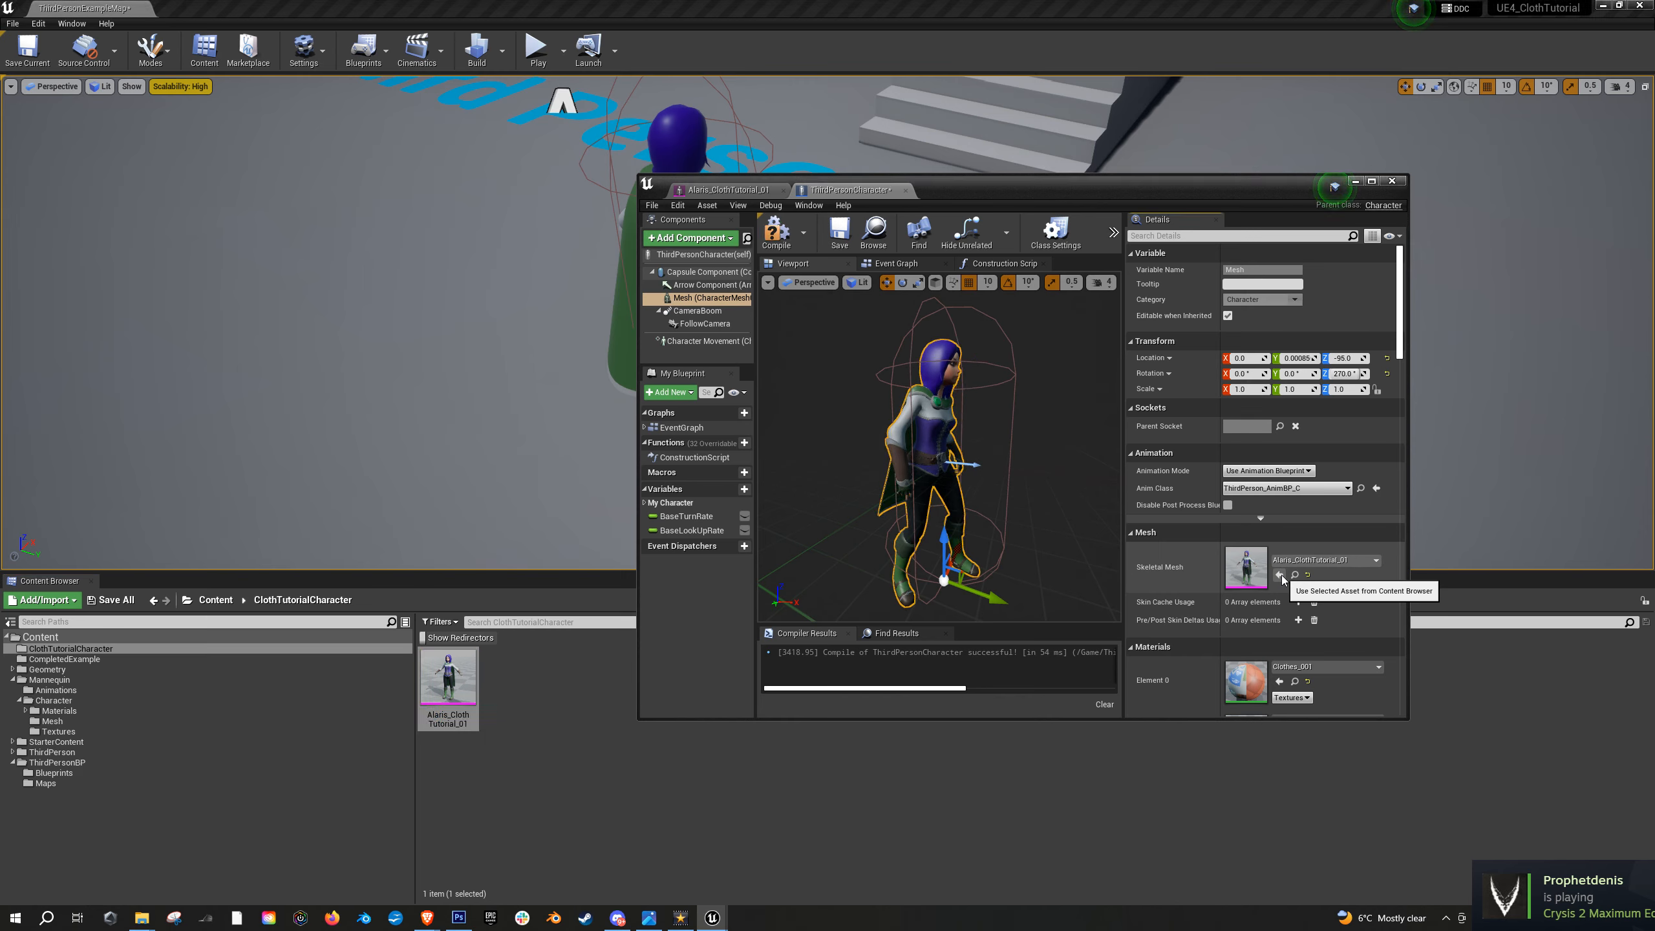
{"action": "left_click", "coordinate": [776, 232]}
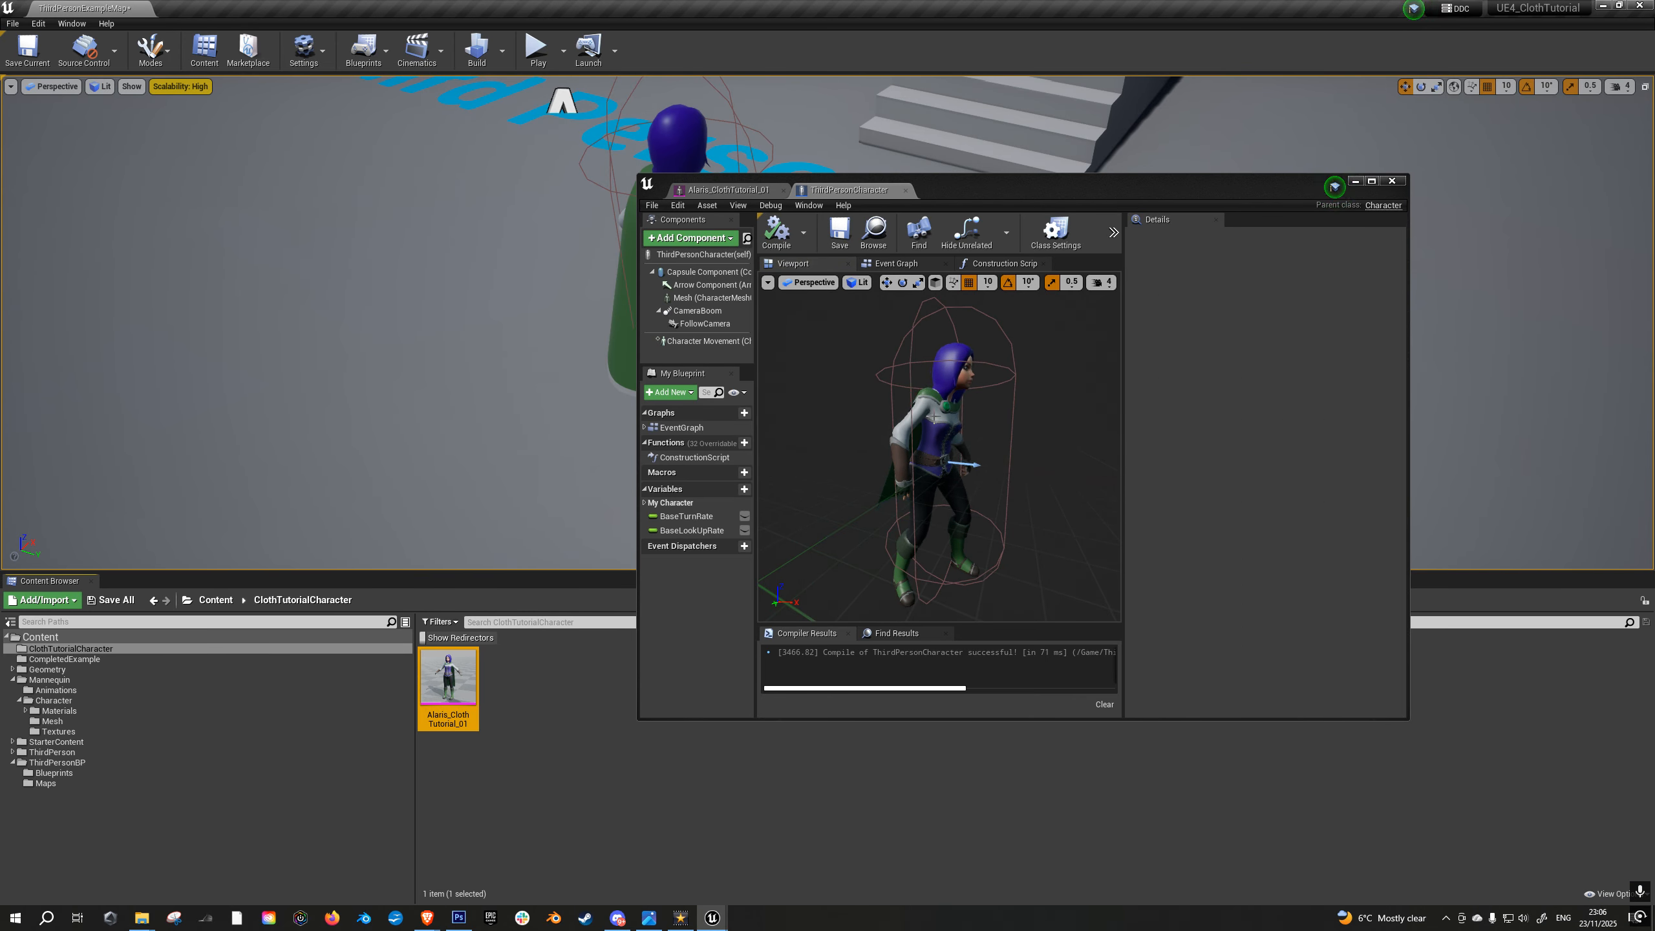
{"action": "left_click", "coordinate": [933, 417]}
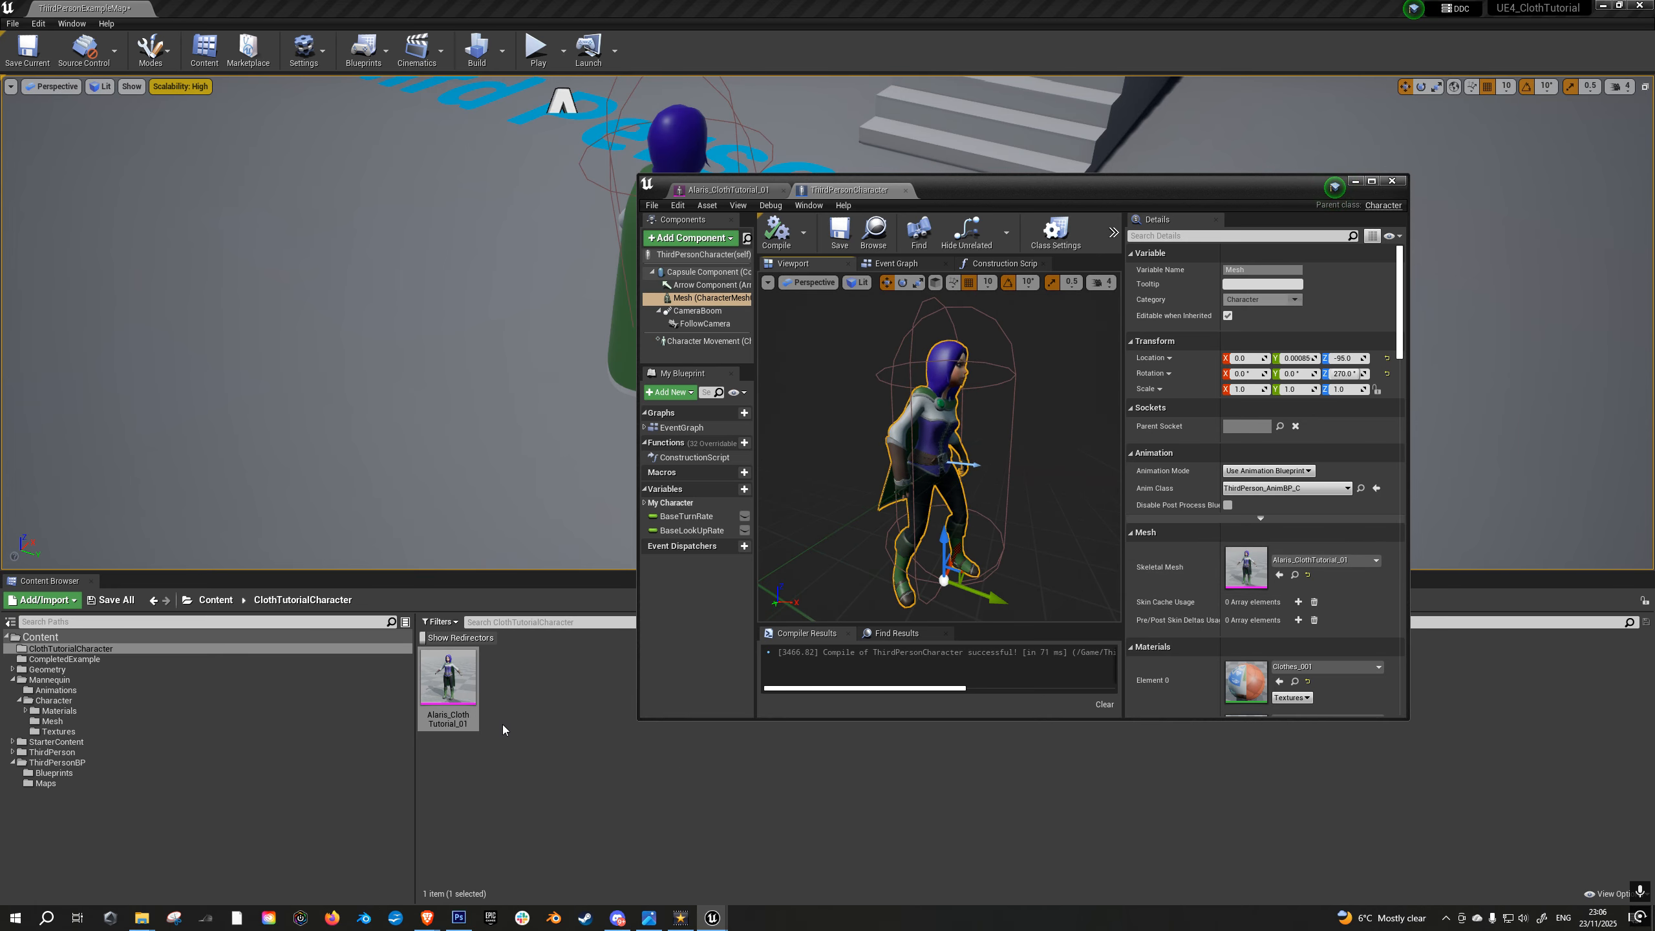
{"action": "left_click", "coordinate": [448, 679]}
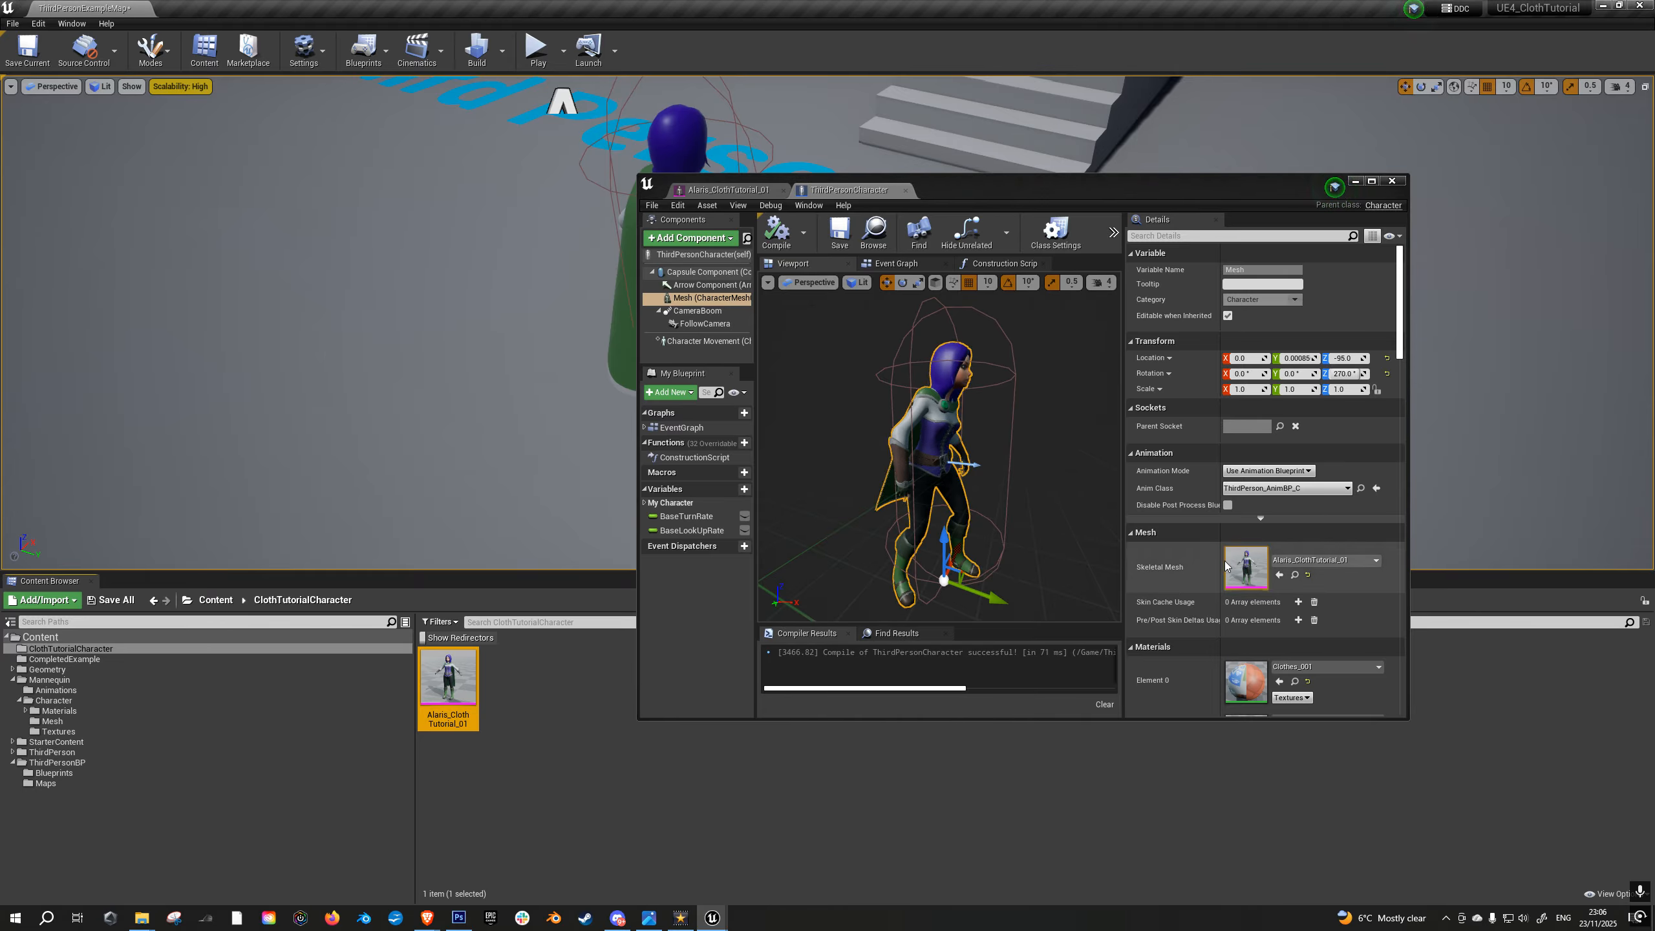
{"action": "left_click", "coordinate": [779, 235]}
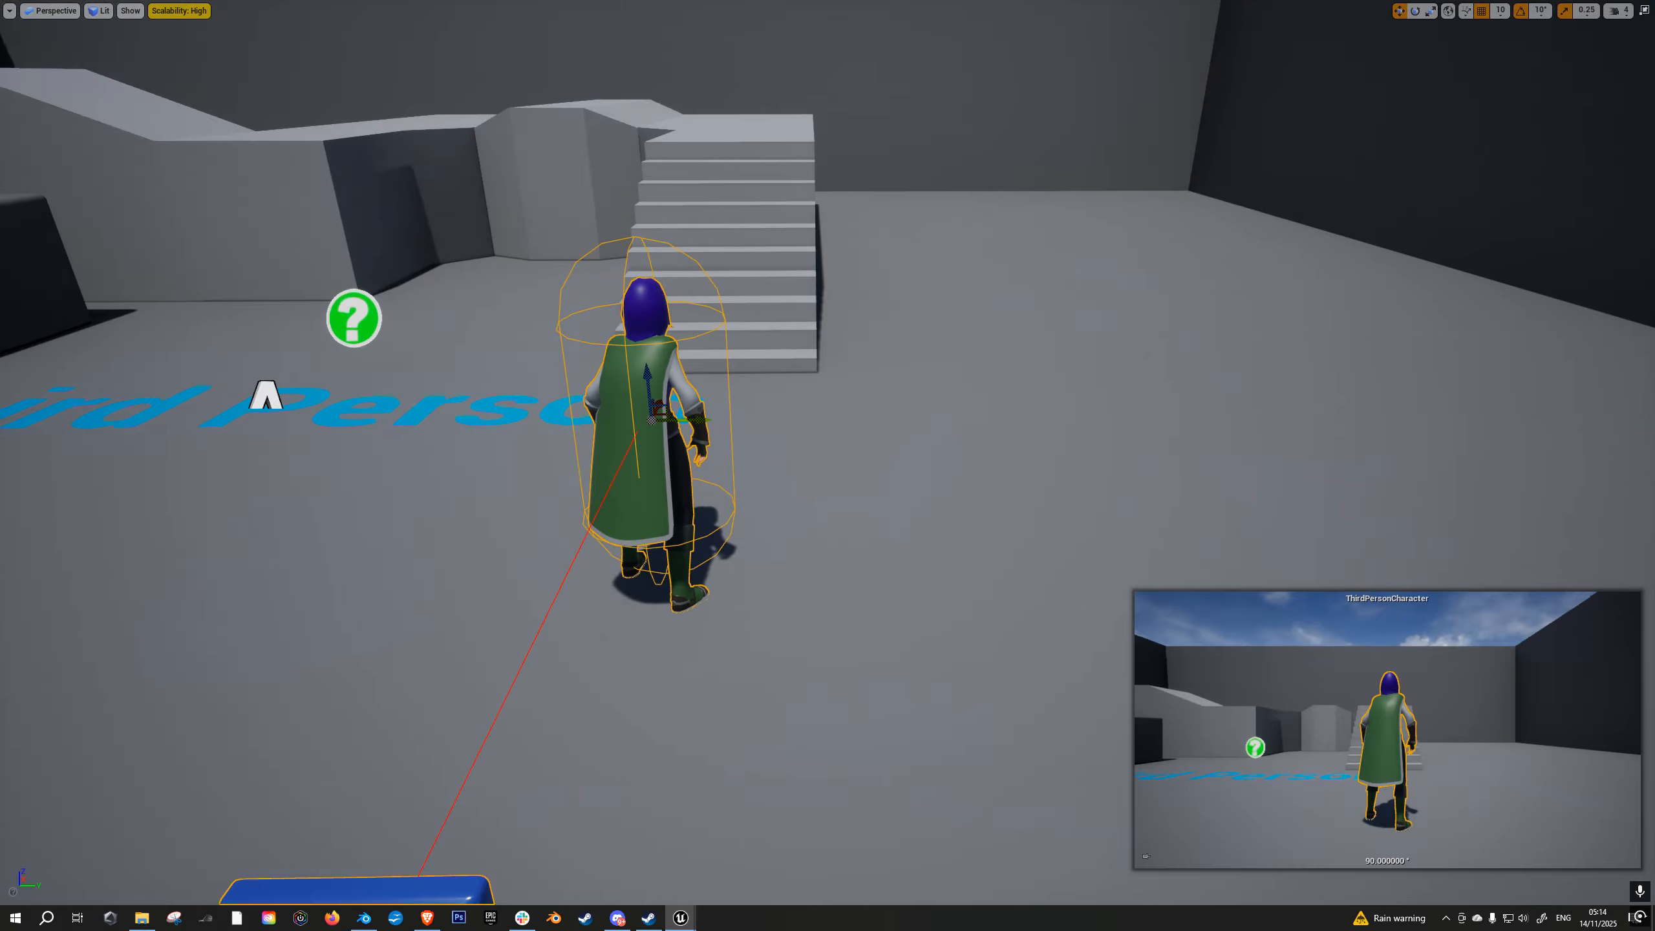
- Play the level, run the character in several directions to test the cloak's cloth motion, and return to the normal editor layout
{"action": "key", "text": "alt+p"}
{"action": "left_click", "coordinate": [984, 396]}
{"action": "key", "text": "w"}
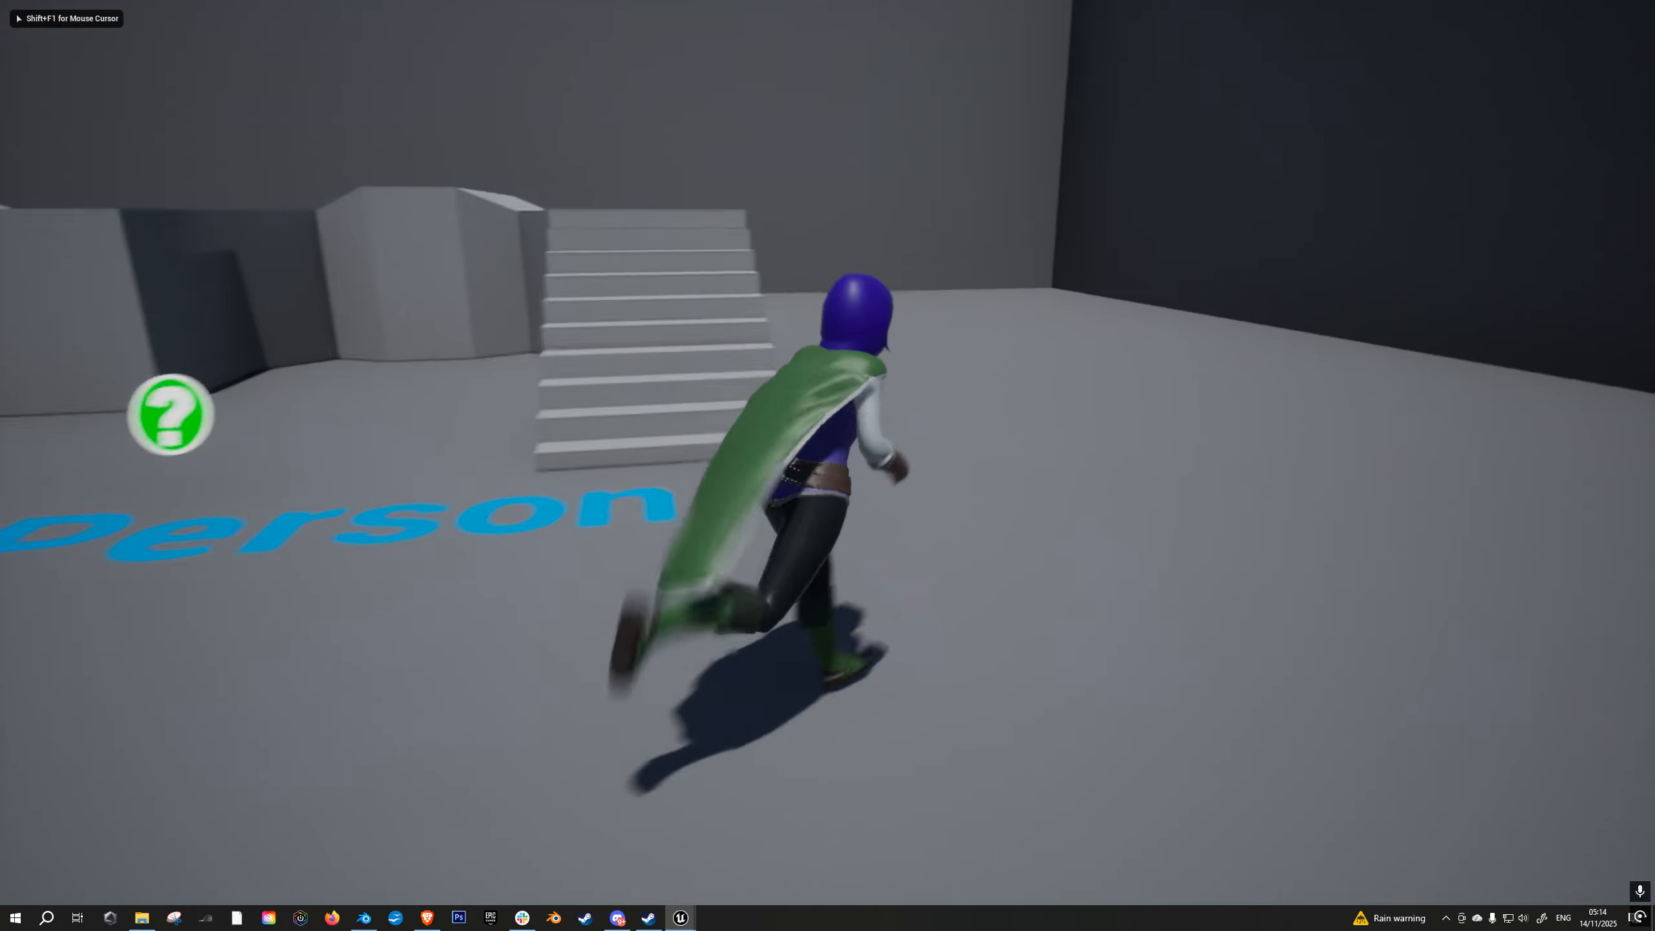
{"action": "key", "text": "d"}
{"action": "key", "text": "a"}
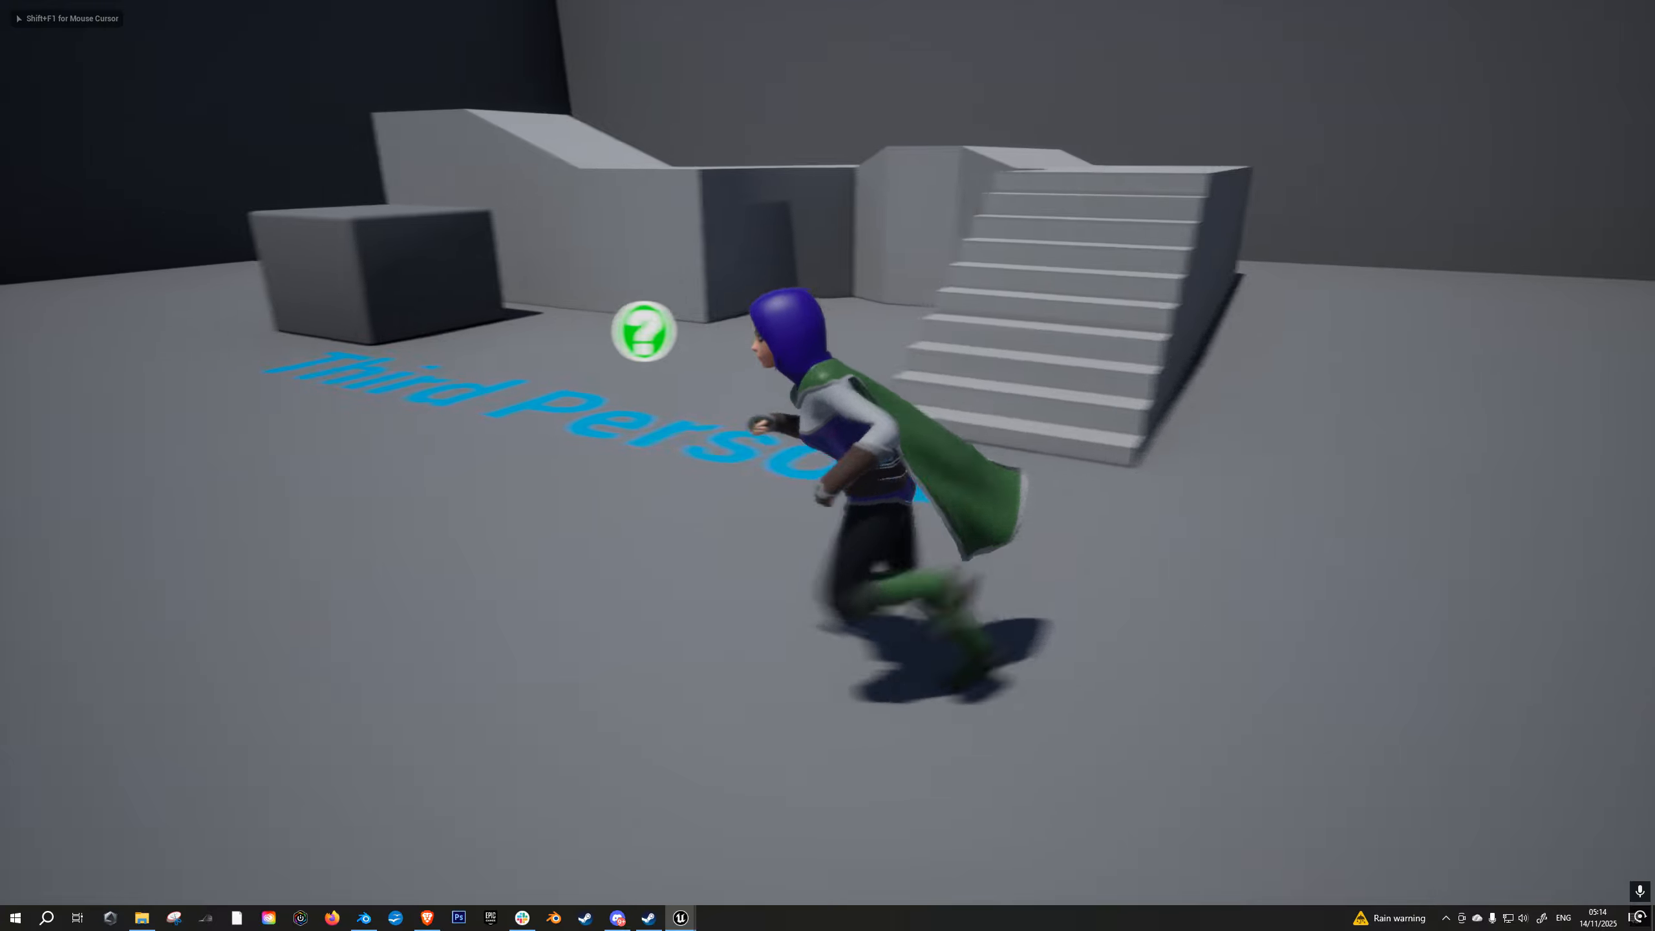
{"action": "key", "text": "w"}
{"action": "key", "text": "d"}
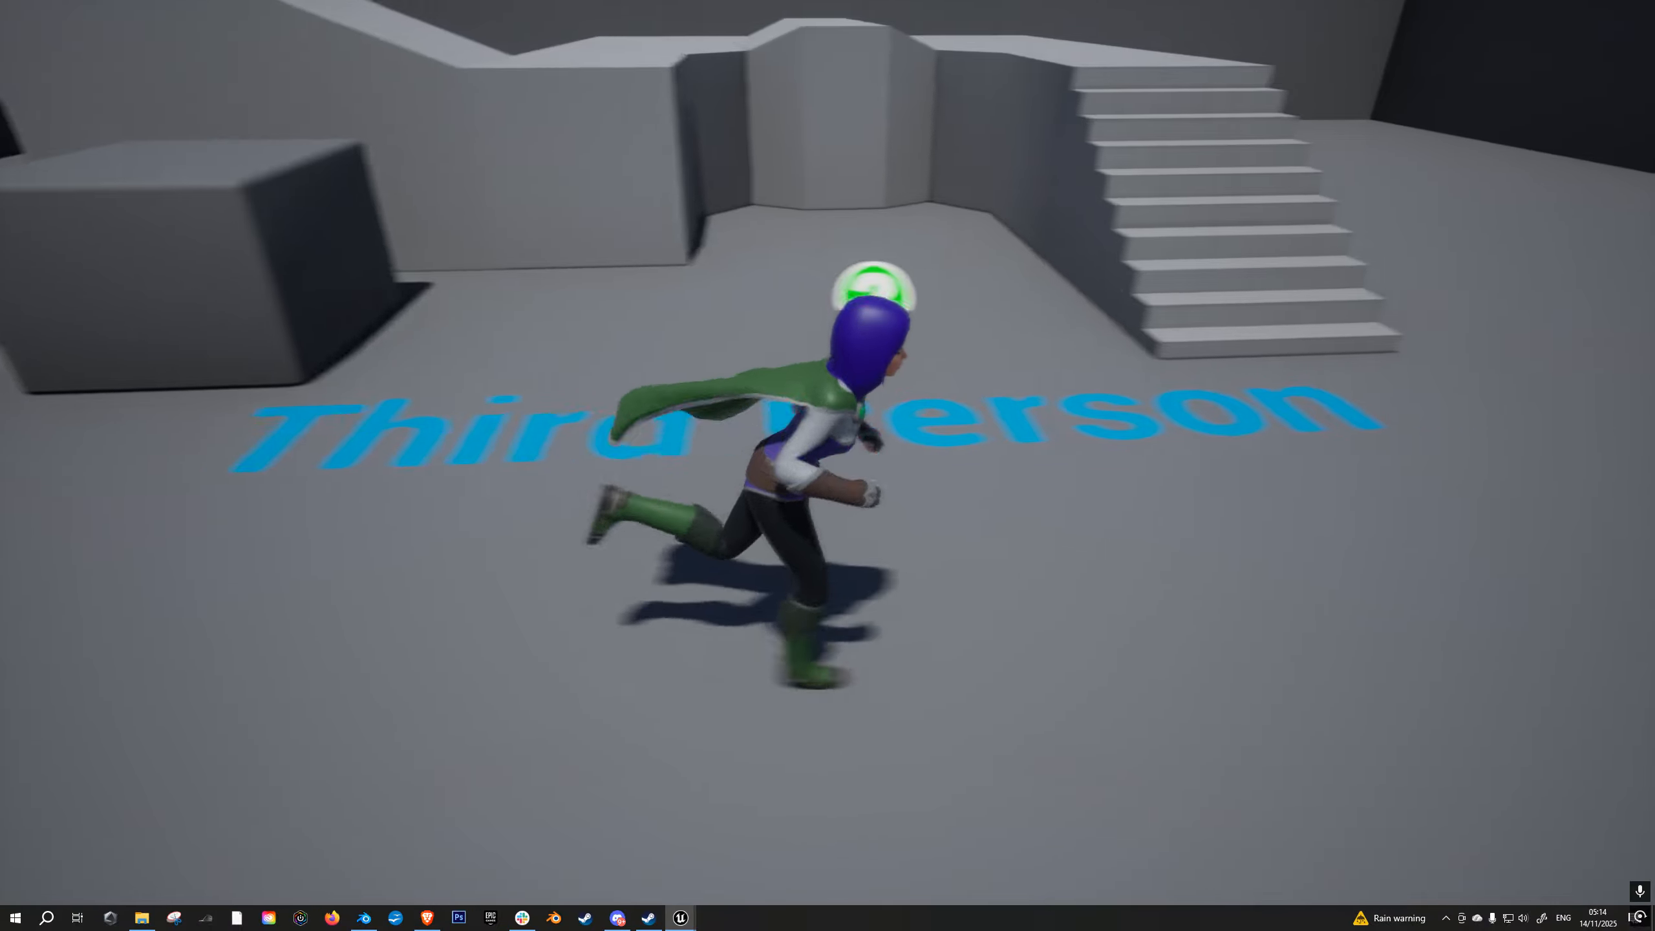
{"action": "key", "text": "w"}
{"action": "key", "text": "a"}
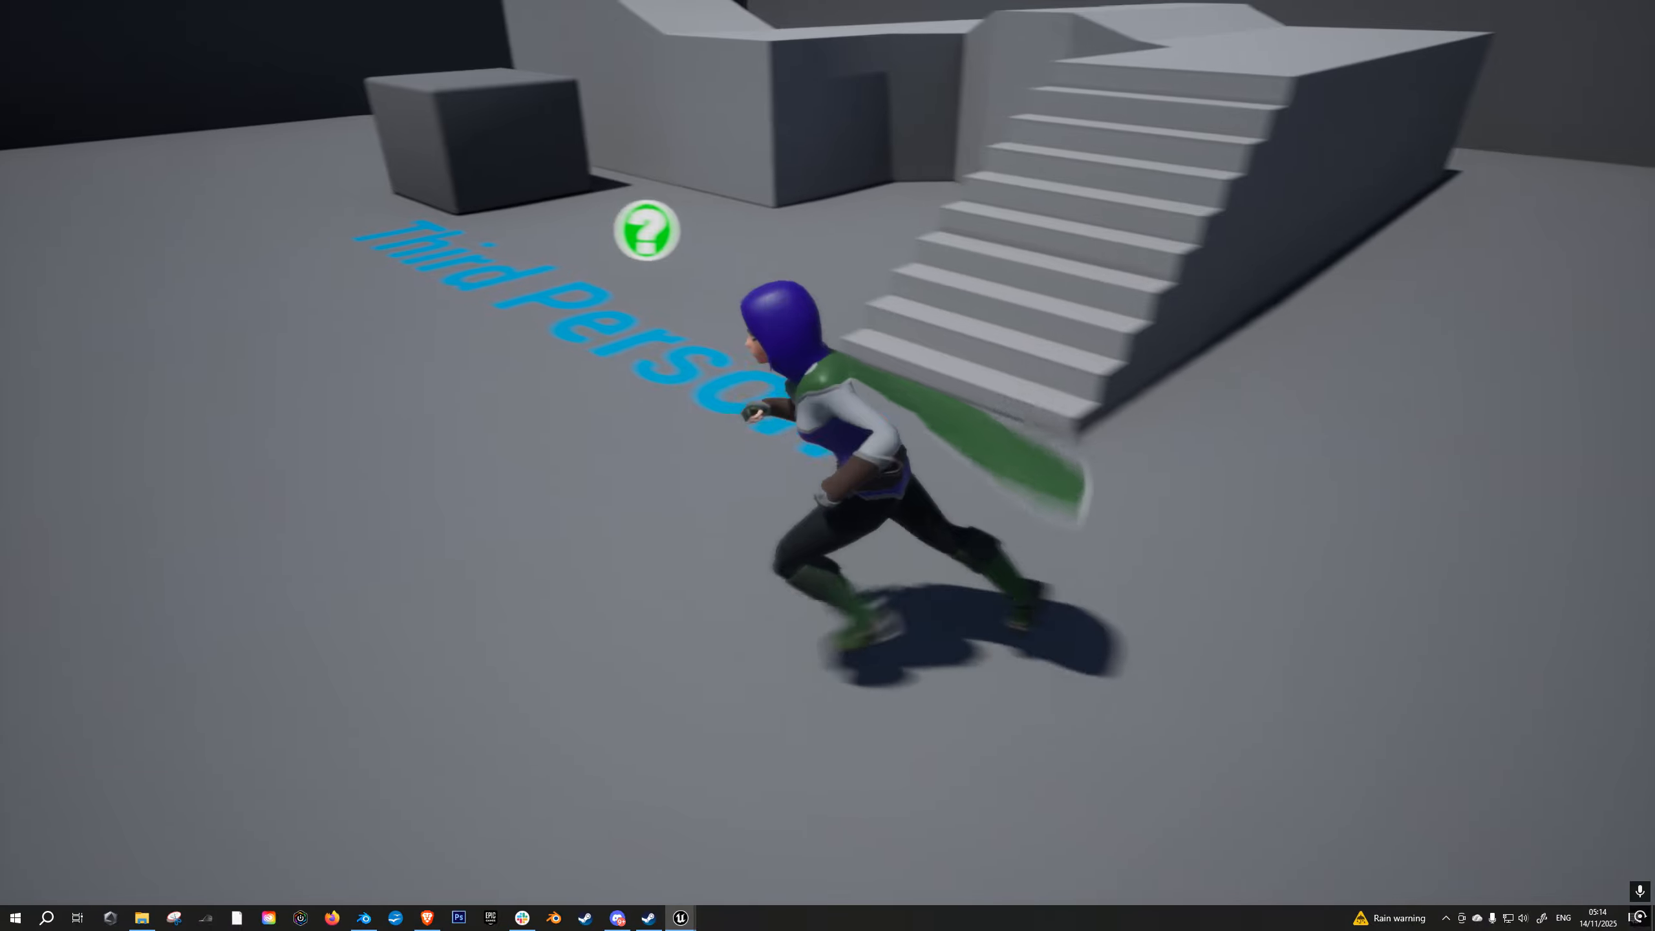
{"action": "key", "text": "s"}
{"action": "key", "text": "d"}
{"action": "key", "text": "w"}
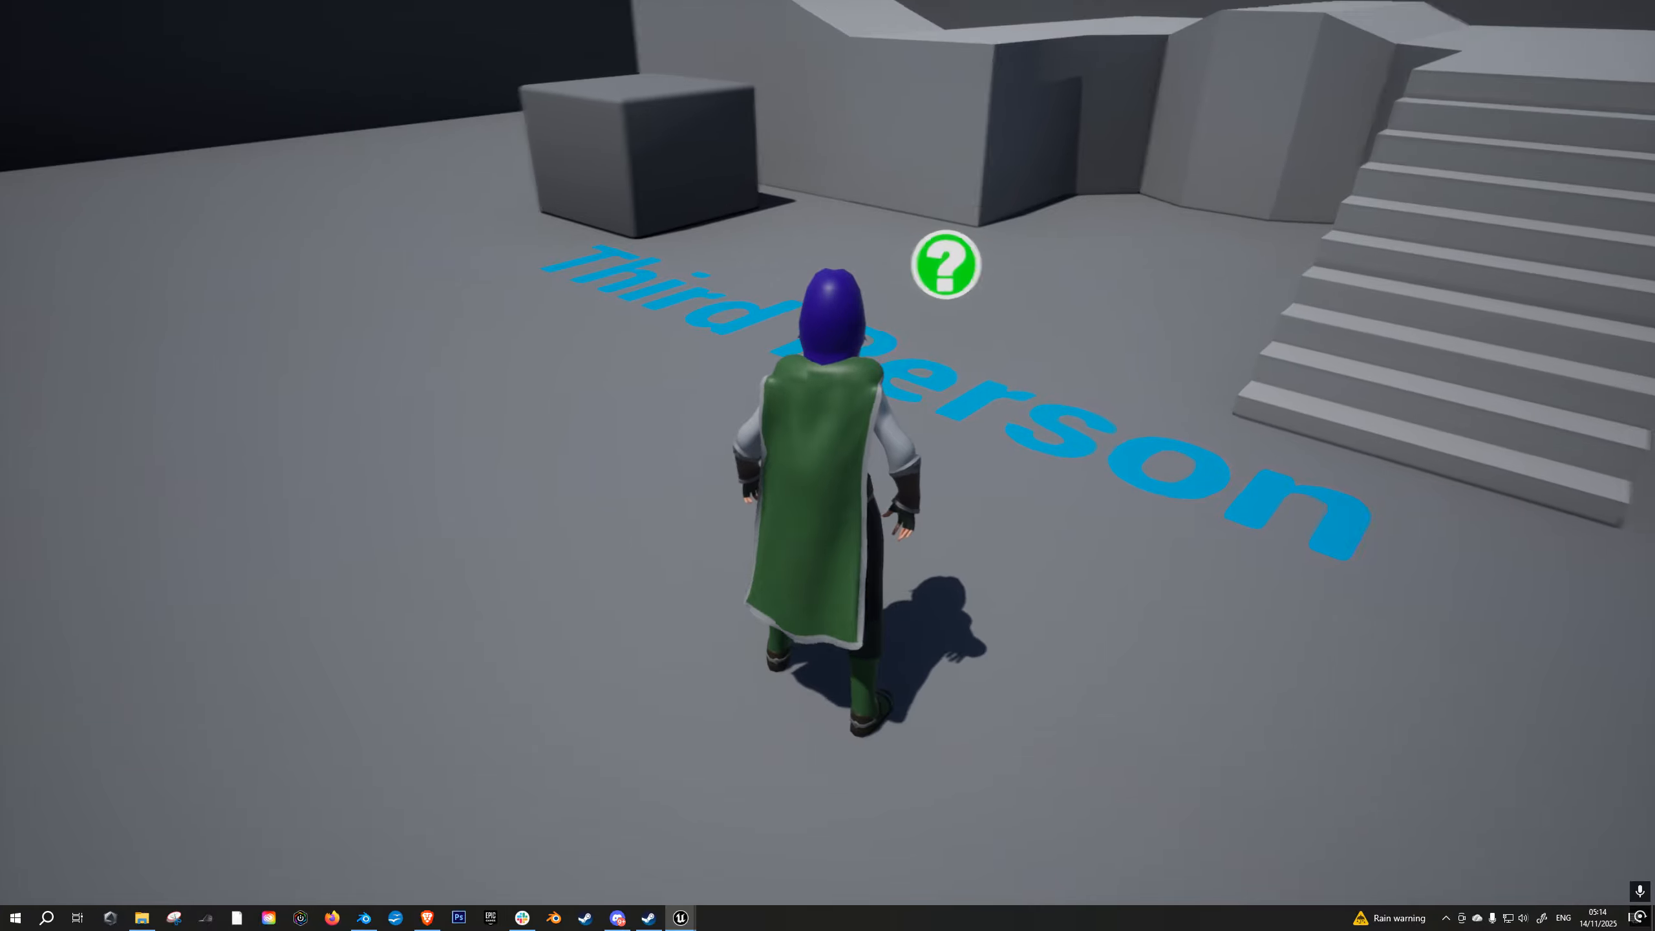
{"action": "key", "text": "d"}
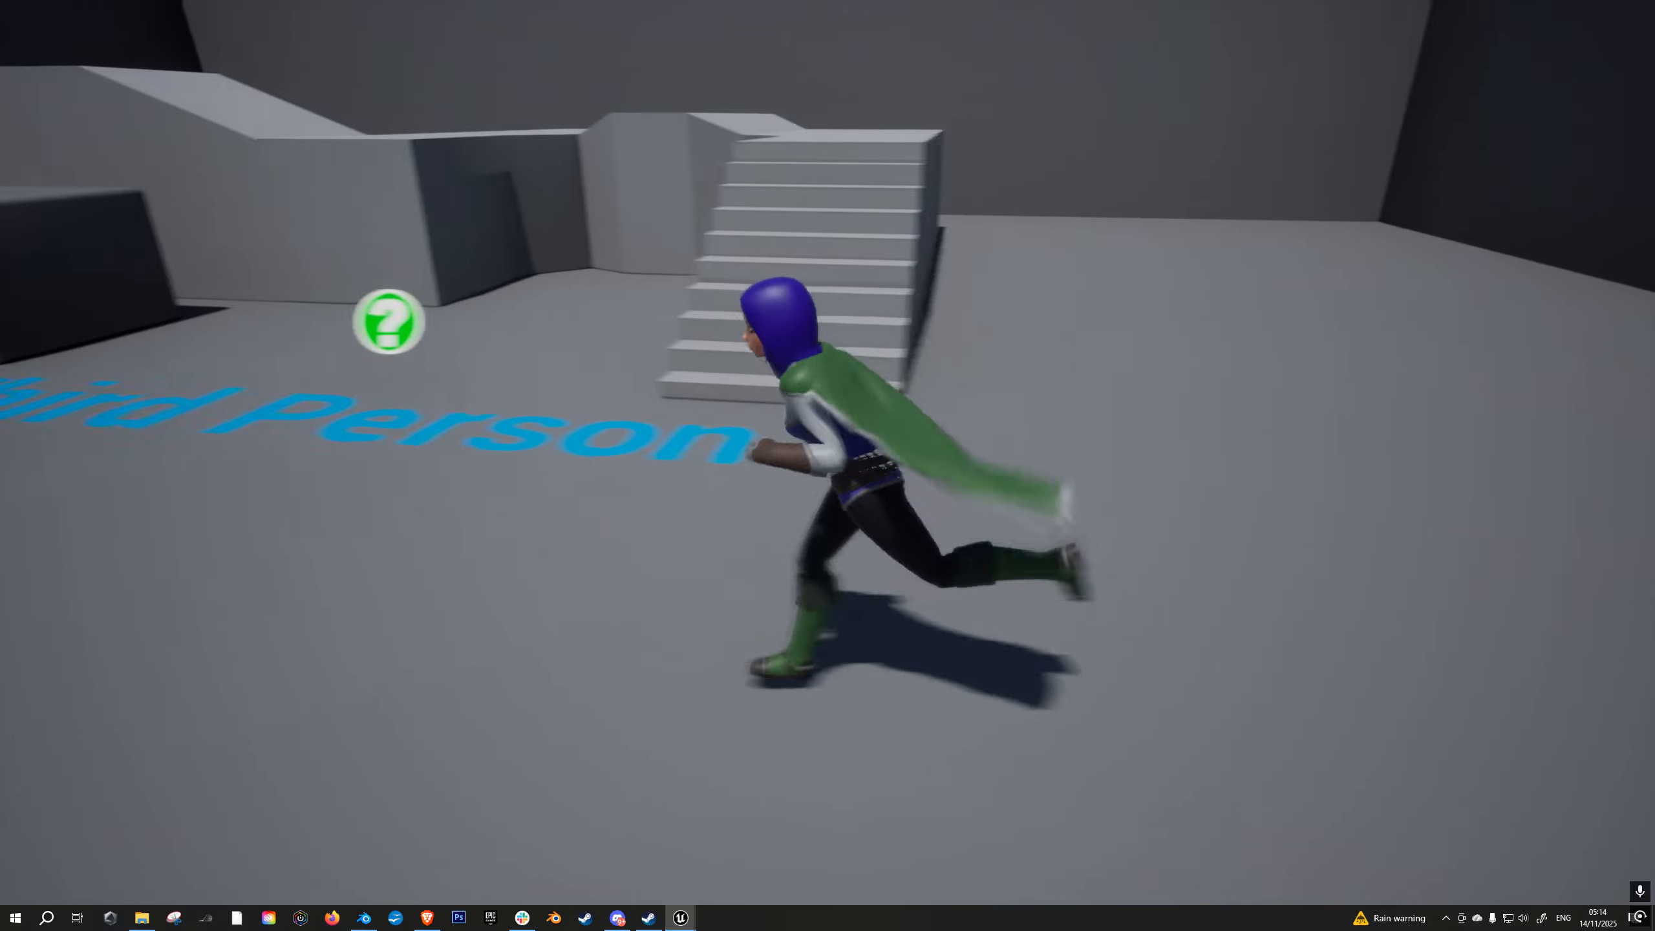
{"action": "key", "text": "w"}
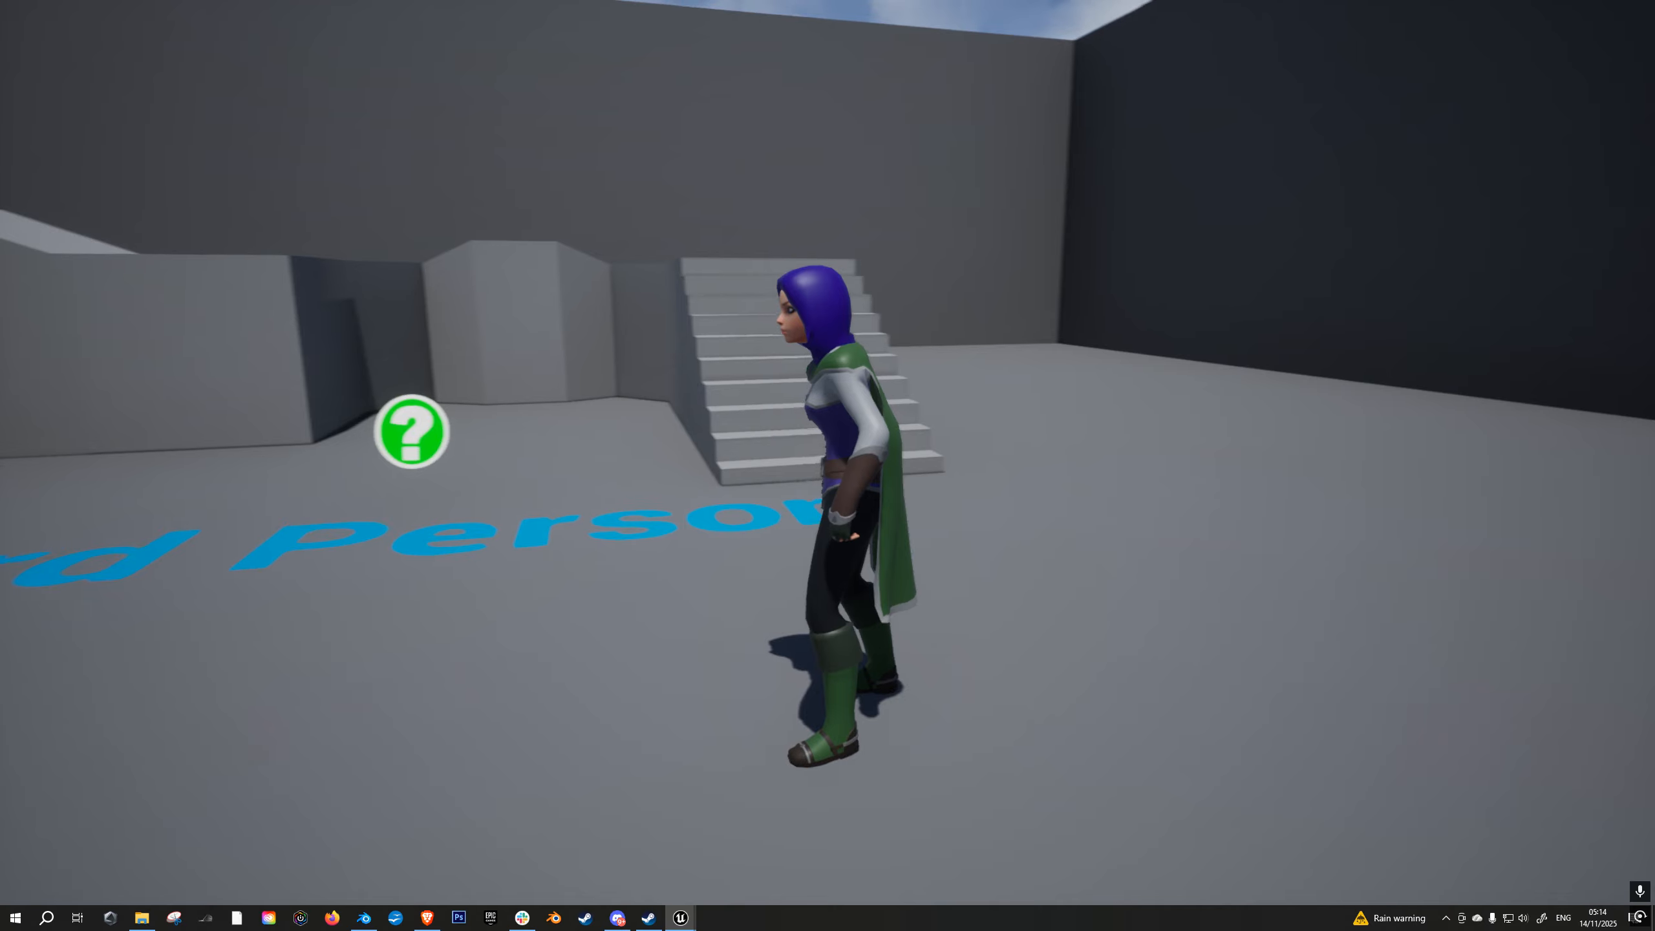
{"action": "key", "text": "shift+F1"}
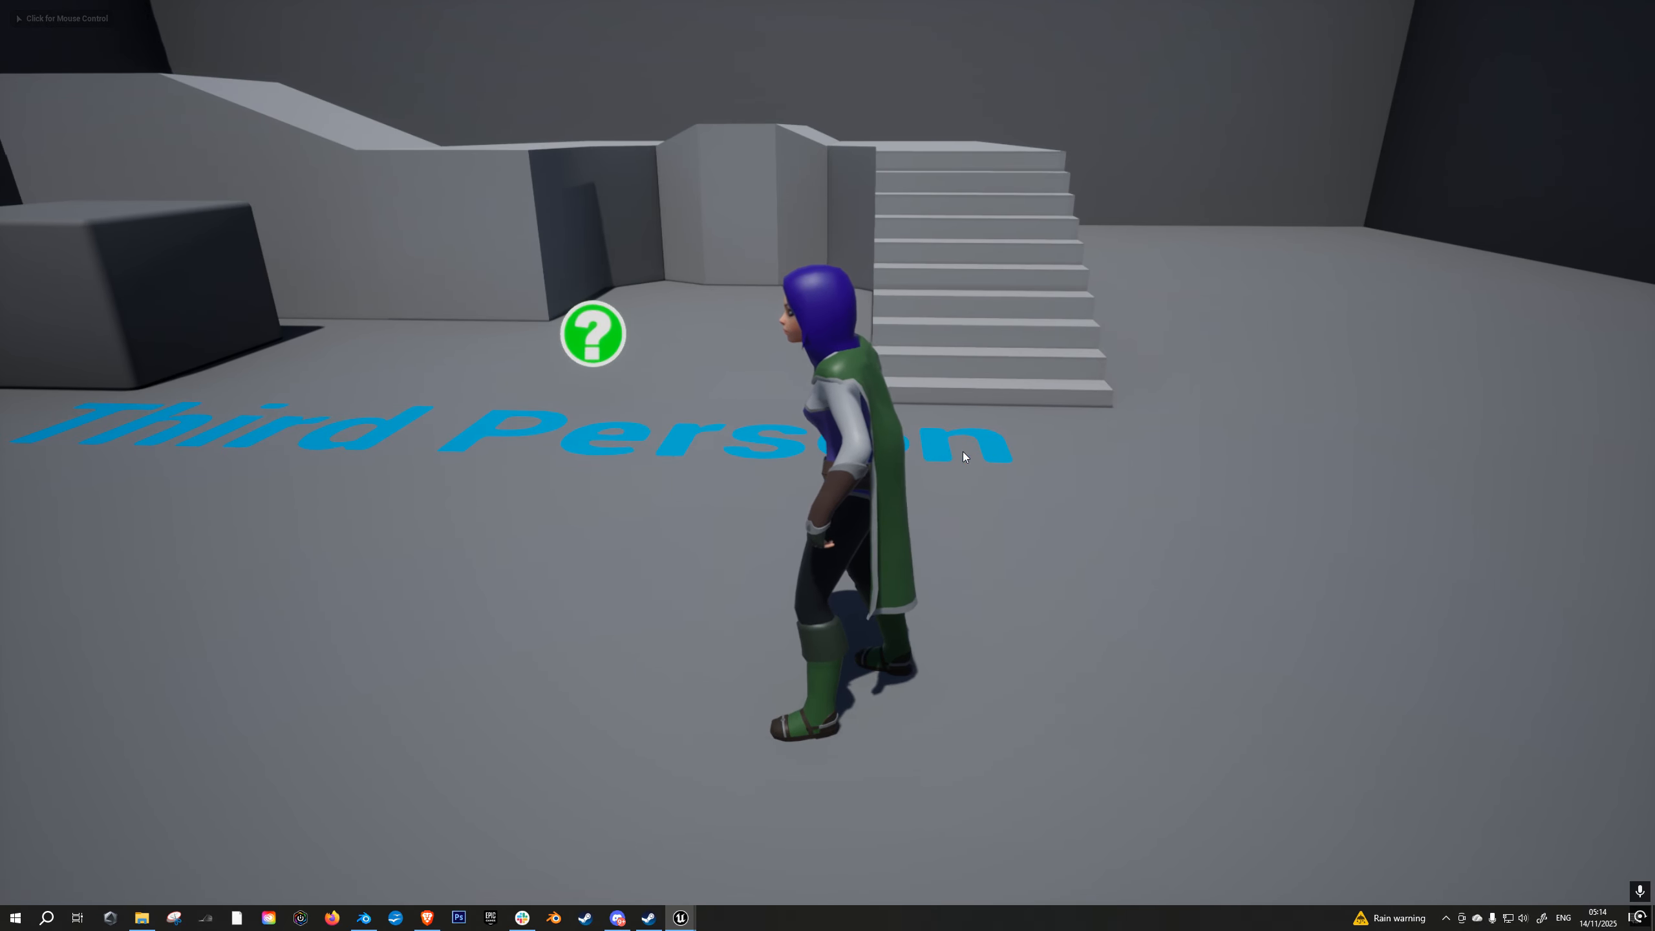
{"action": "key", "text": "F8"}
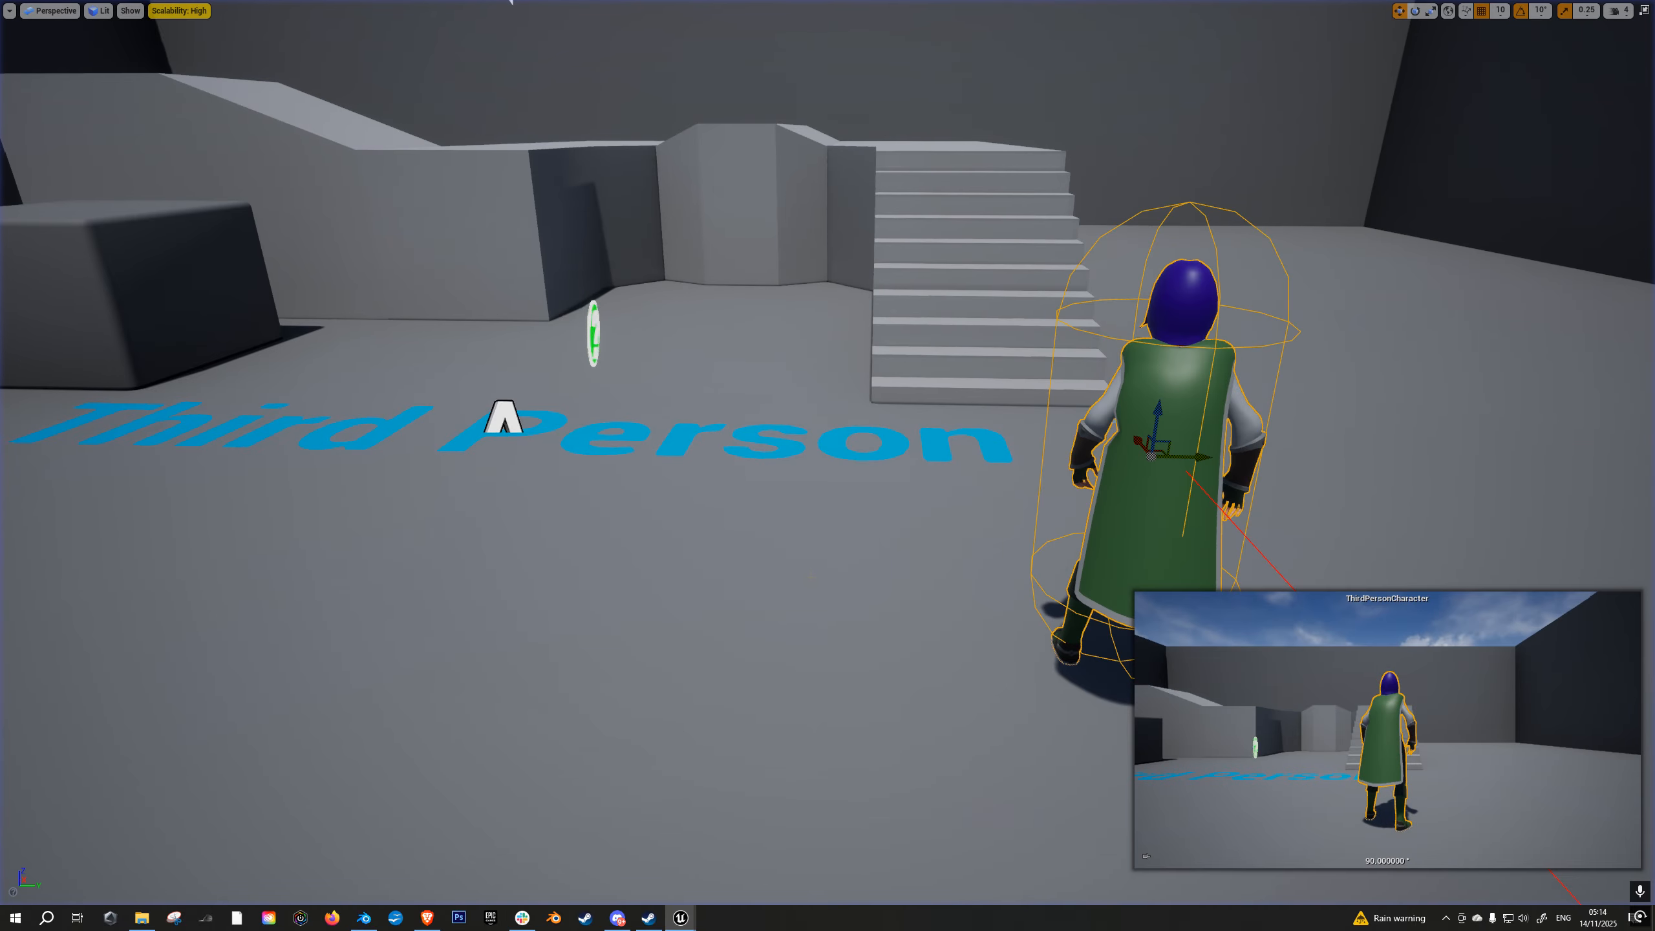
{"action": "mouse_move", "coordinate": [811, 577]}
{"action": "right_mouse_down"}
{"action": "mouse_move", "coordinate": [756, 597]}
{"action": "mouse_move", "coordinate": [795, 577]}
{"action": "right_mouse_up"}
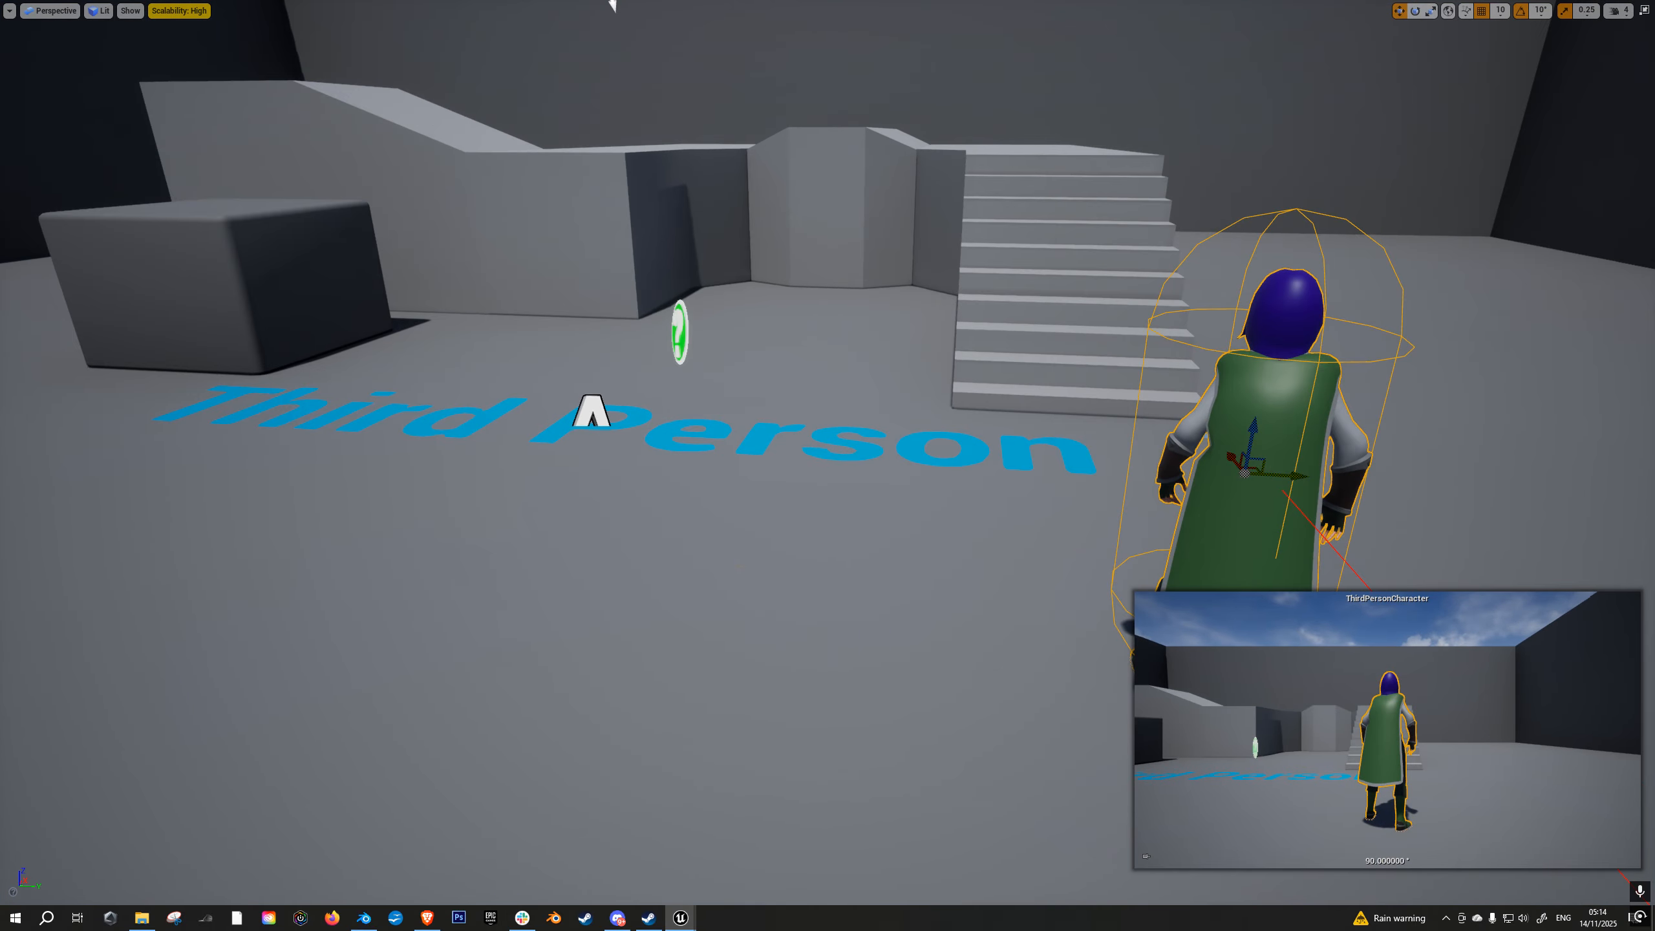
{"action": "key", "text": "F11"}
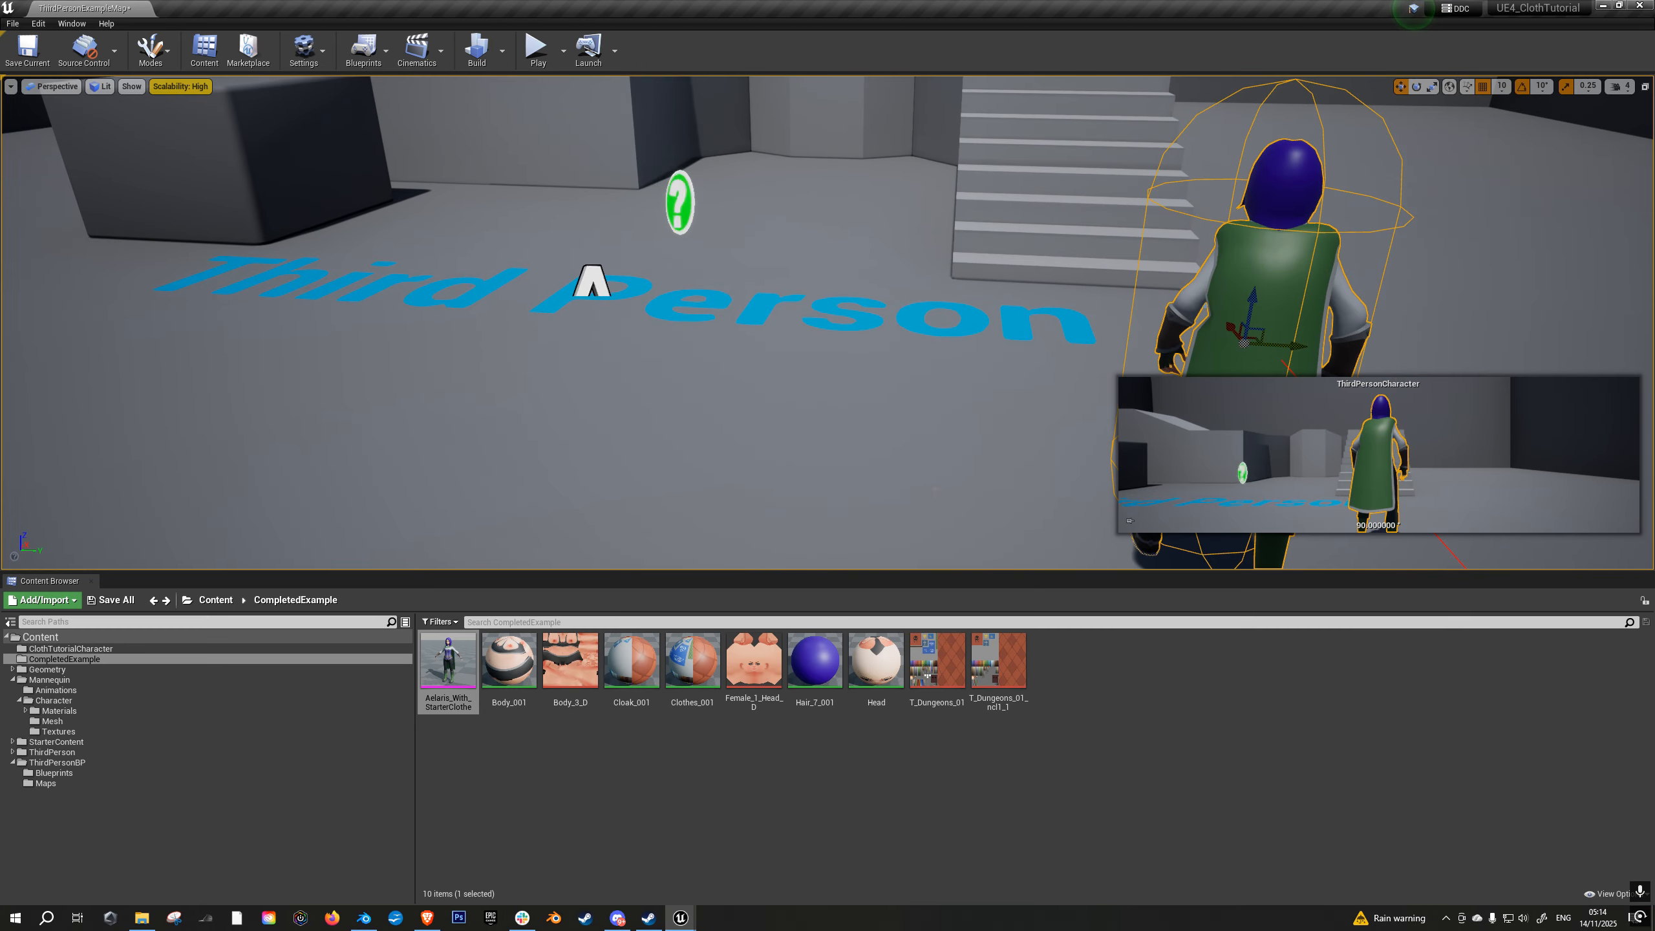
- Open the Aelaris_With_StarterClothe mesh, locate its SK_Mannequin_Female_PhysicsAsset in the content folders and minimize the mesh editor
{"action": "right_click_drag", "start_coordinate": [702, 331], "coordinate": [778, 328]}
{"action": "key", "text": "w"}
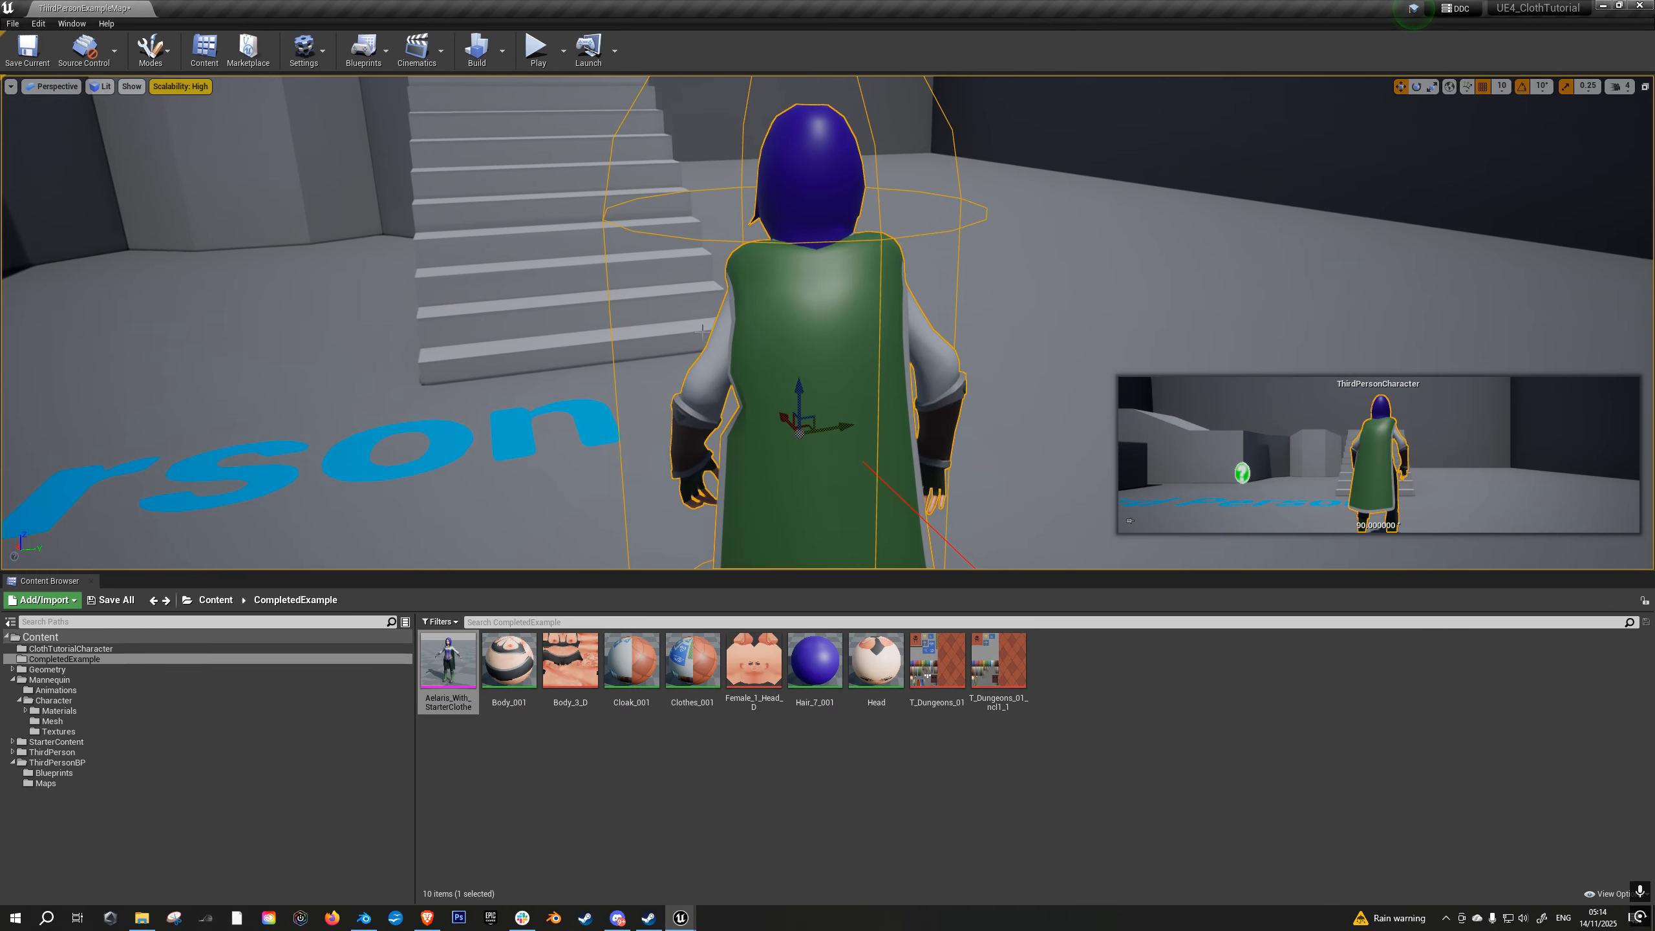
{"action": "double_click", "coordinate": [468, 665]}
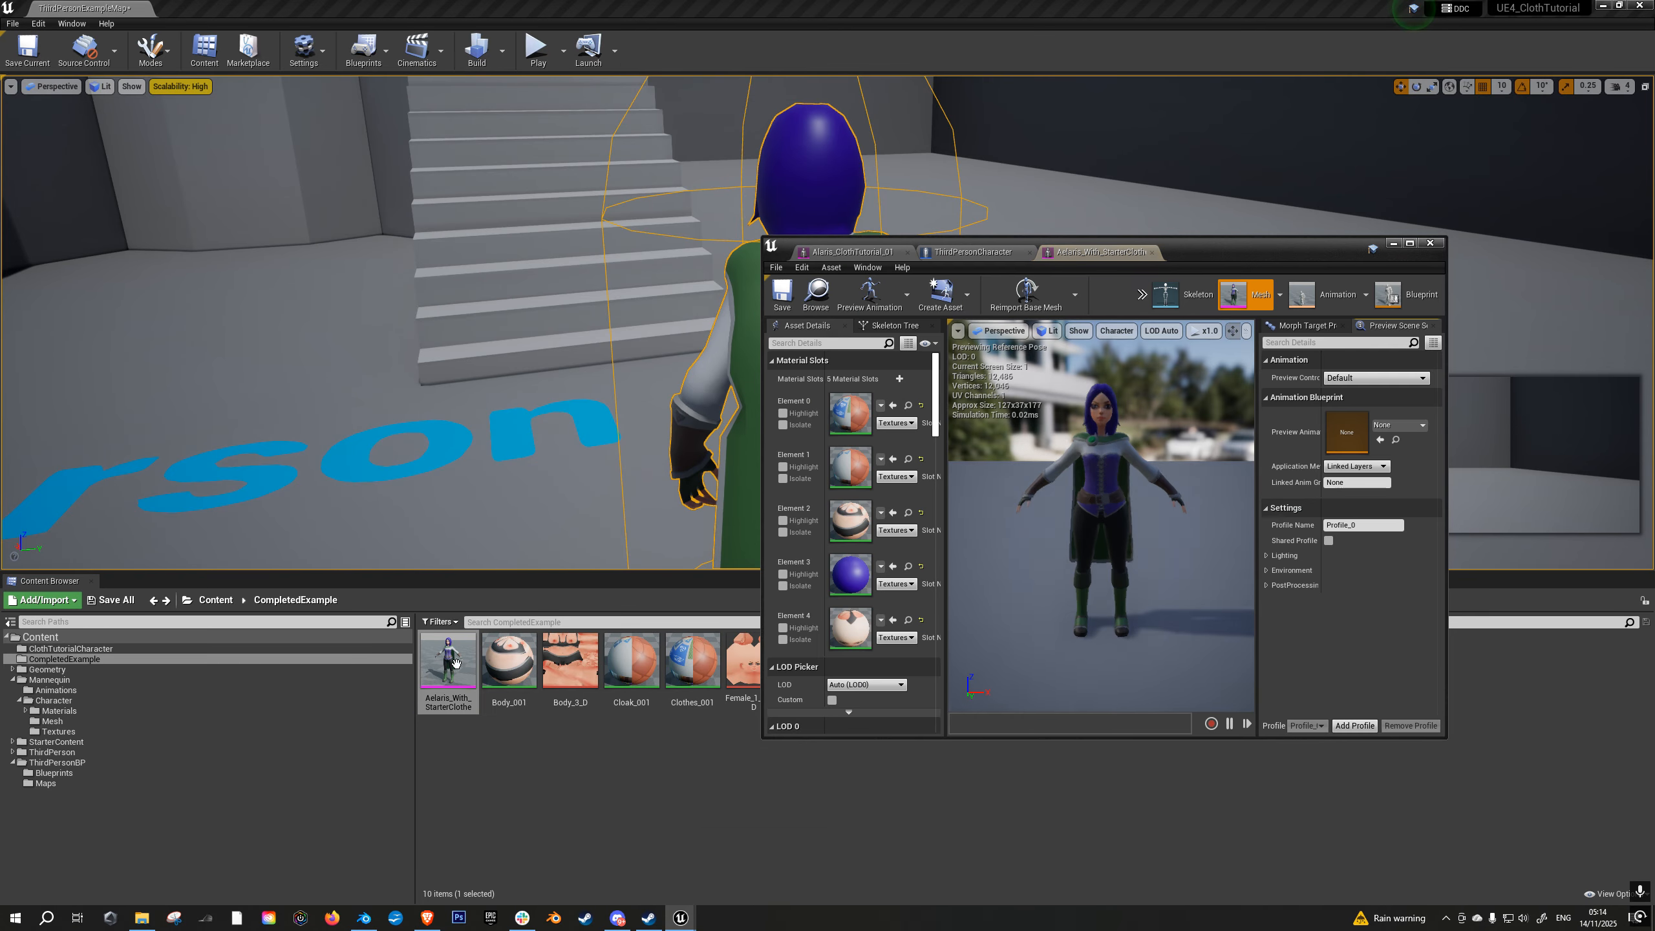
{"action": "left_click", "coordinate": [1411, 245]}
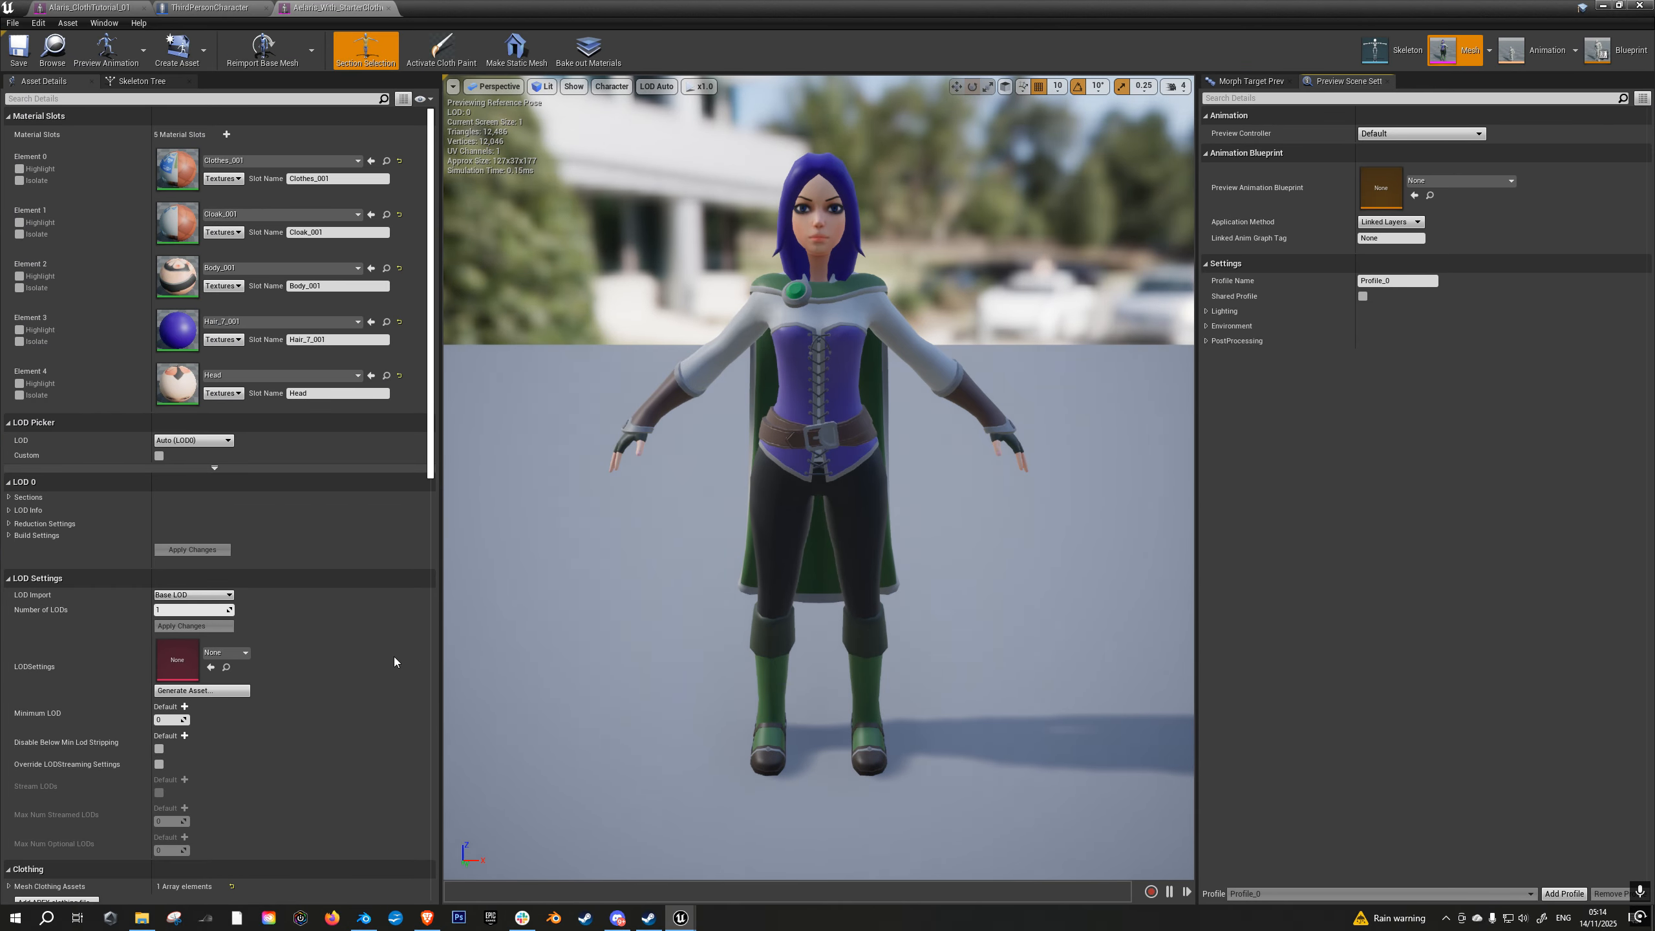
{"action": "scroll", "coordinate": [304, 725], "scroll_direction": "down", "scroll_amount": 10}
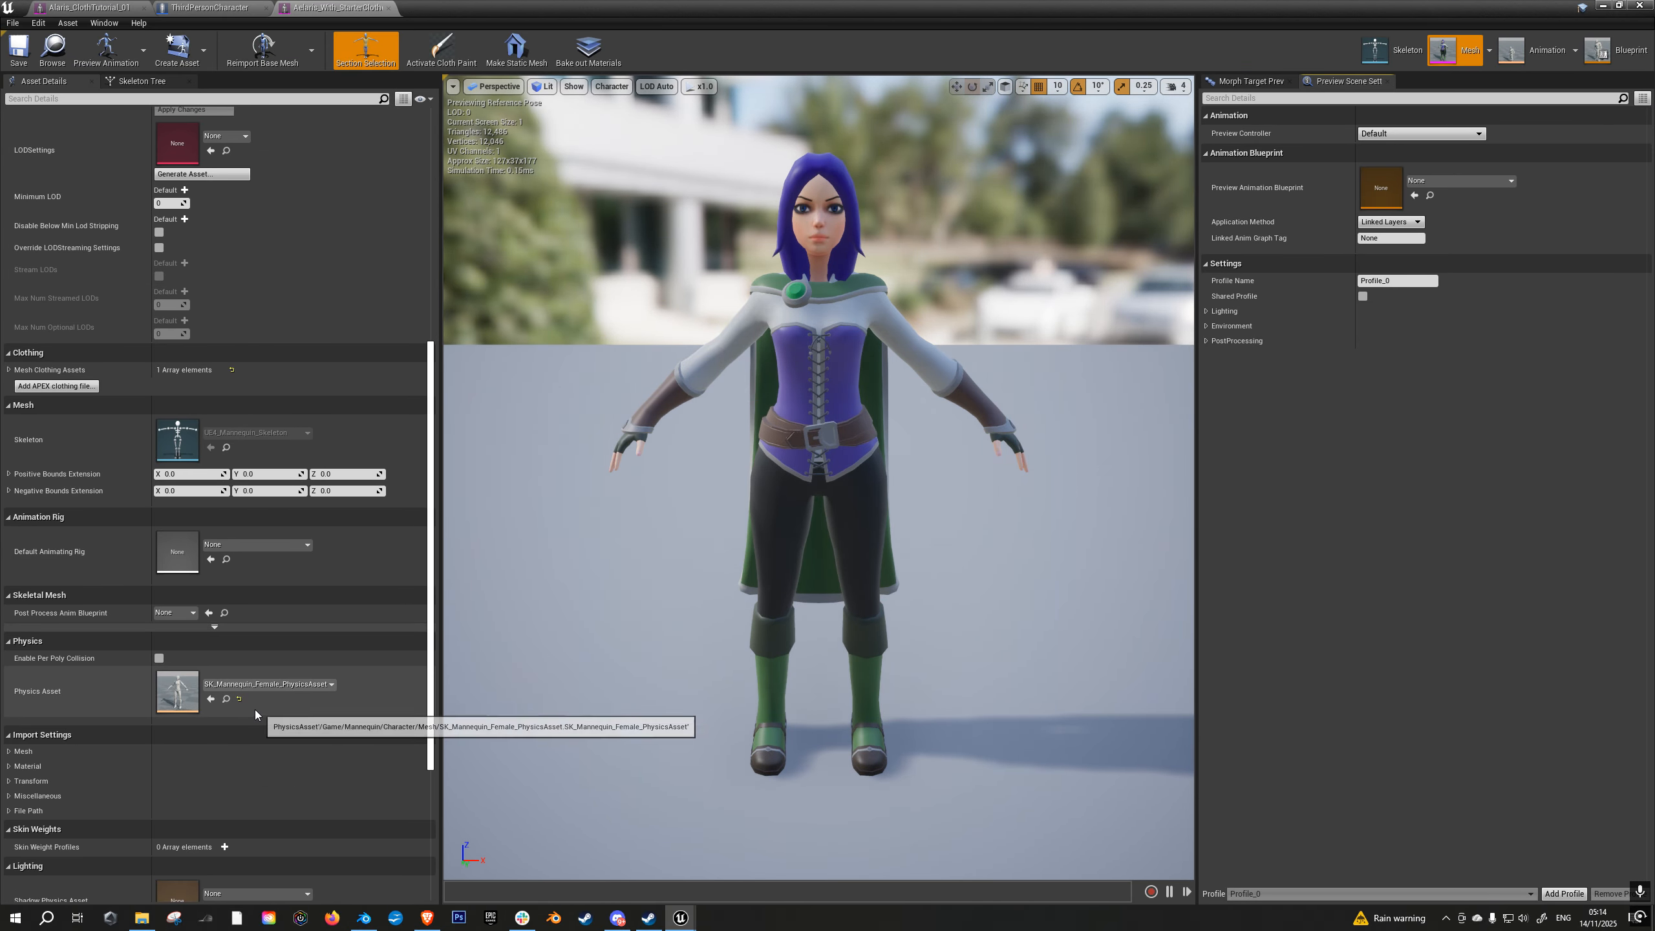
{"action": "left_click", "coordinate": [1602, 6]}
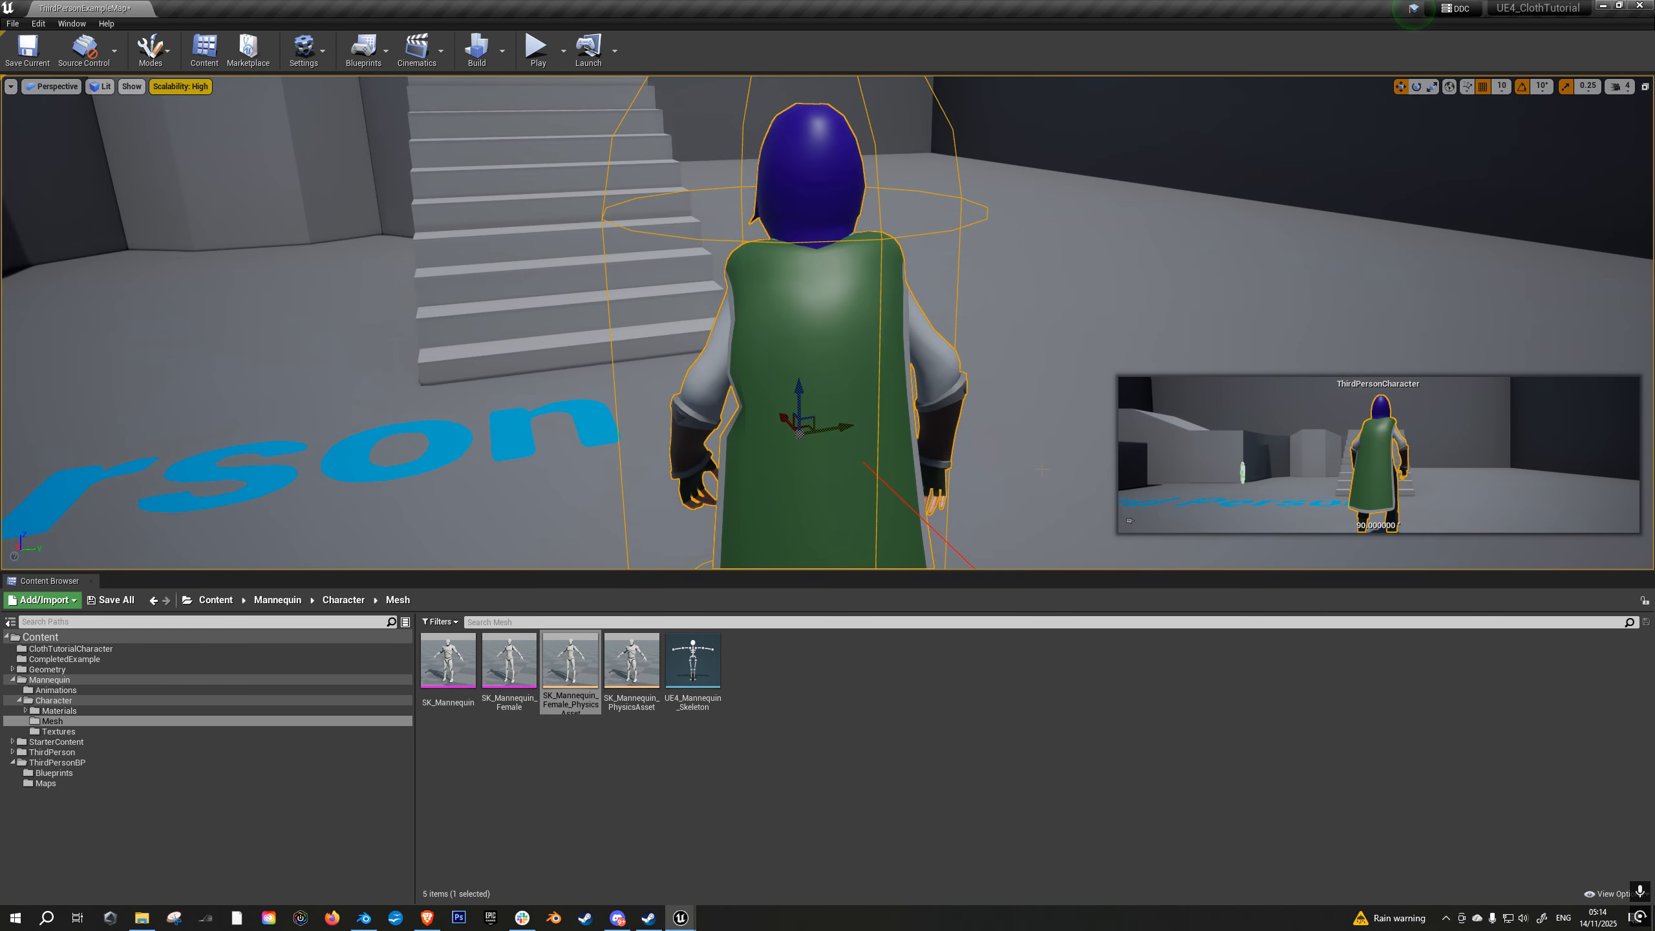
- Open the SK_Mannequin_Female_PhysicsAsset and set its preview mesh to Alaris_ClothTutorial_01
{"action": "right_click_drag", "start_coordinate": [870, 486], "coordinate": [934, 509]}
{"action": "key", "text": "a"}
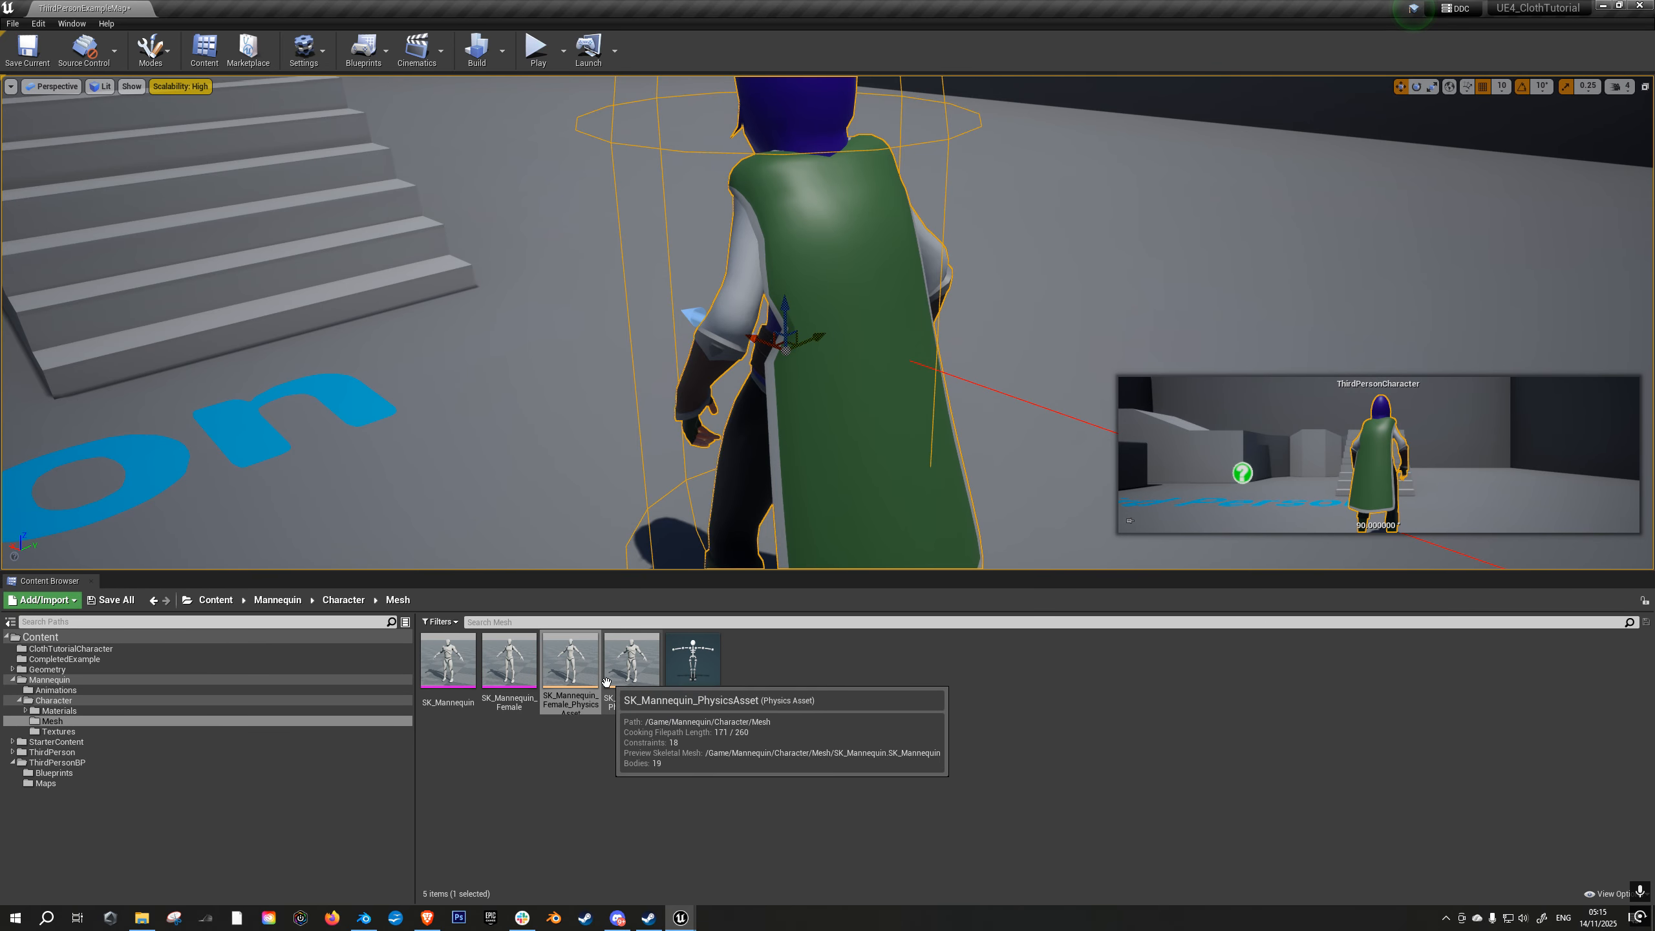
{"action": "double_click", "coordinate": [576, 656]}
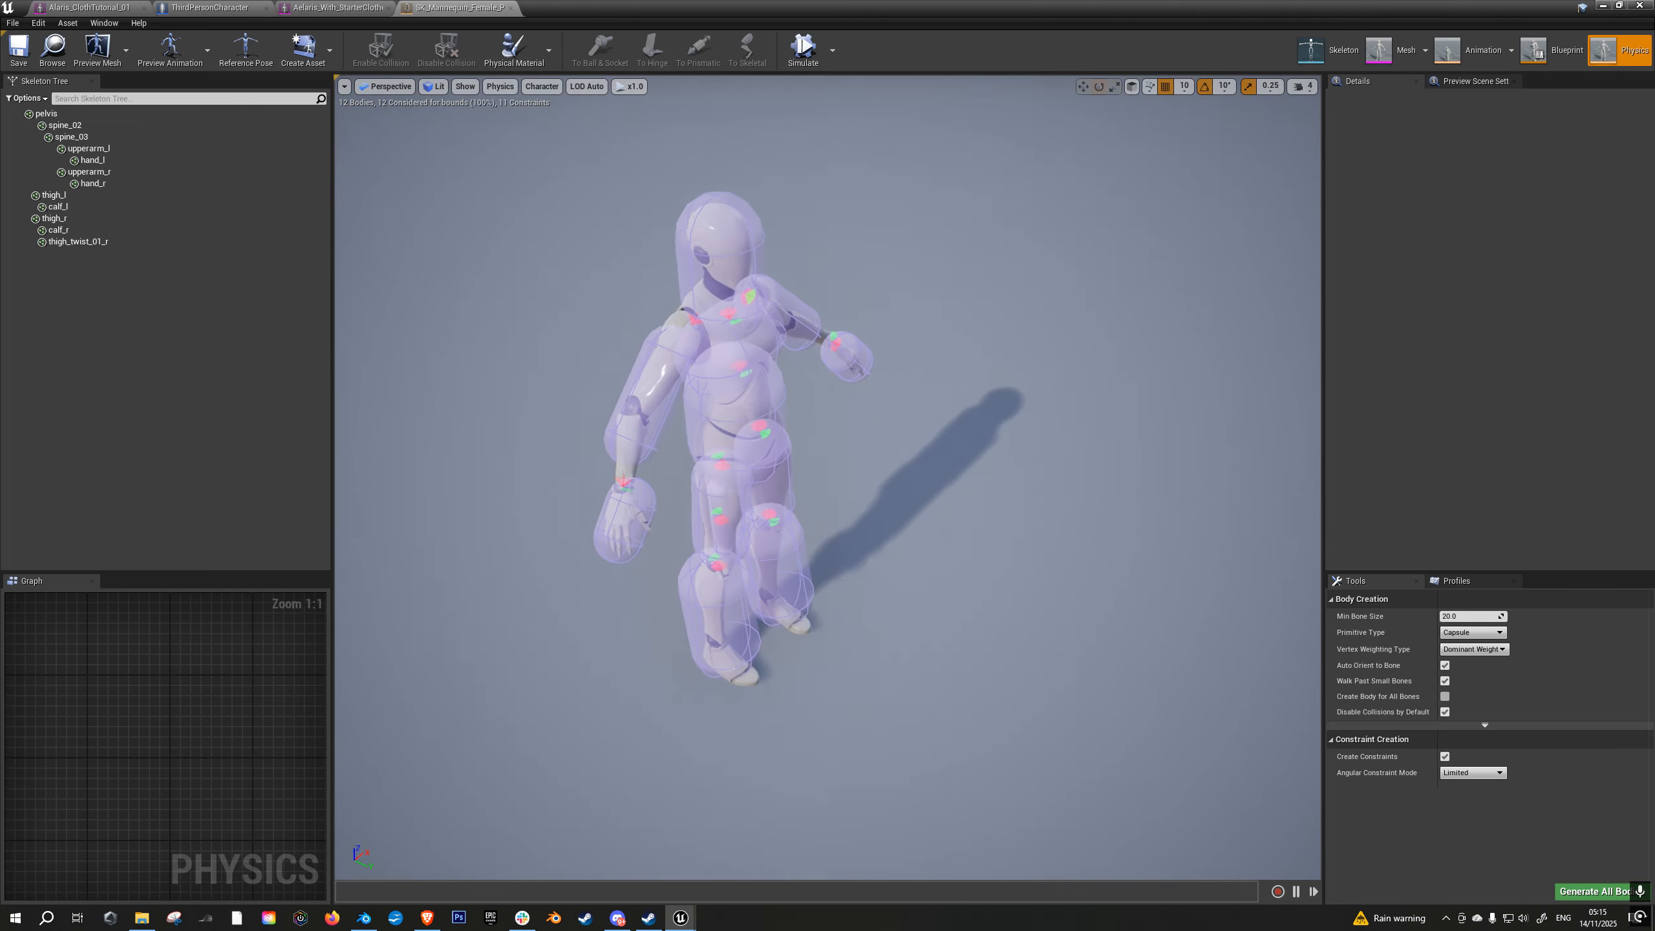
{"action": "right_click_drag", "start_coordinate": [847, 351], "coordinate": [808, 326]}
{"action": "scroll", "coordinate": [847, 351], "scroll_direction": "up", "scroll_amount": 5}
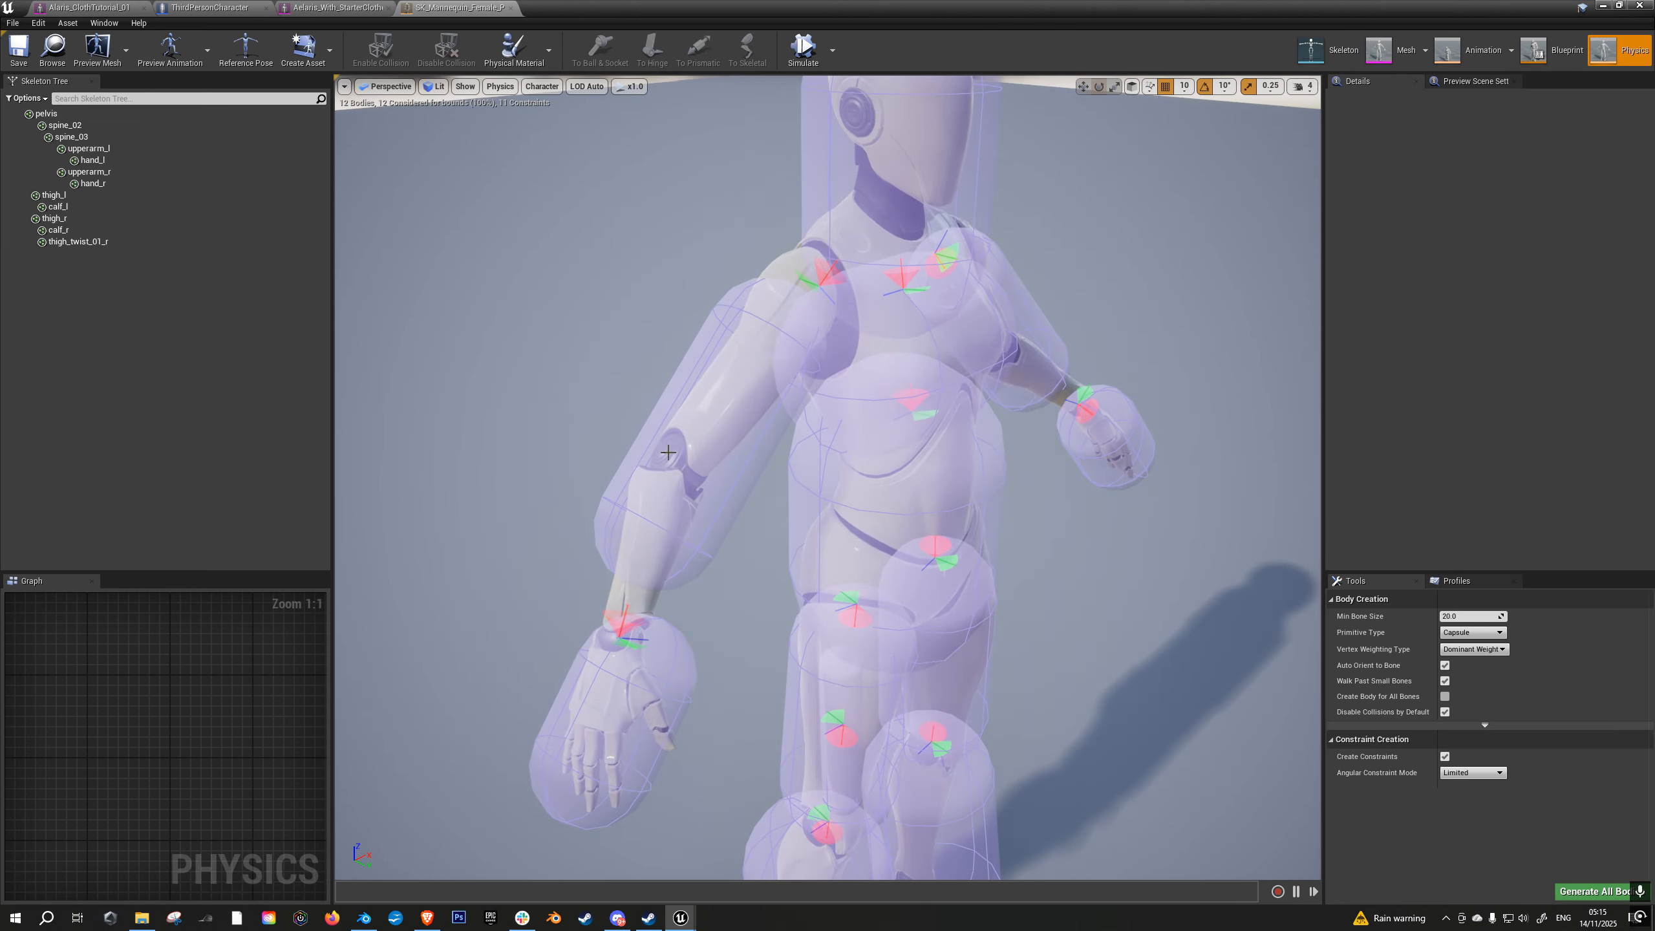
{"action": "left_click", "coordinate": [116, 55]}
{"action": "mouse_move", "coordinate": [218, 132]}
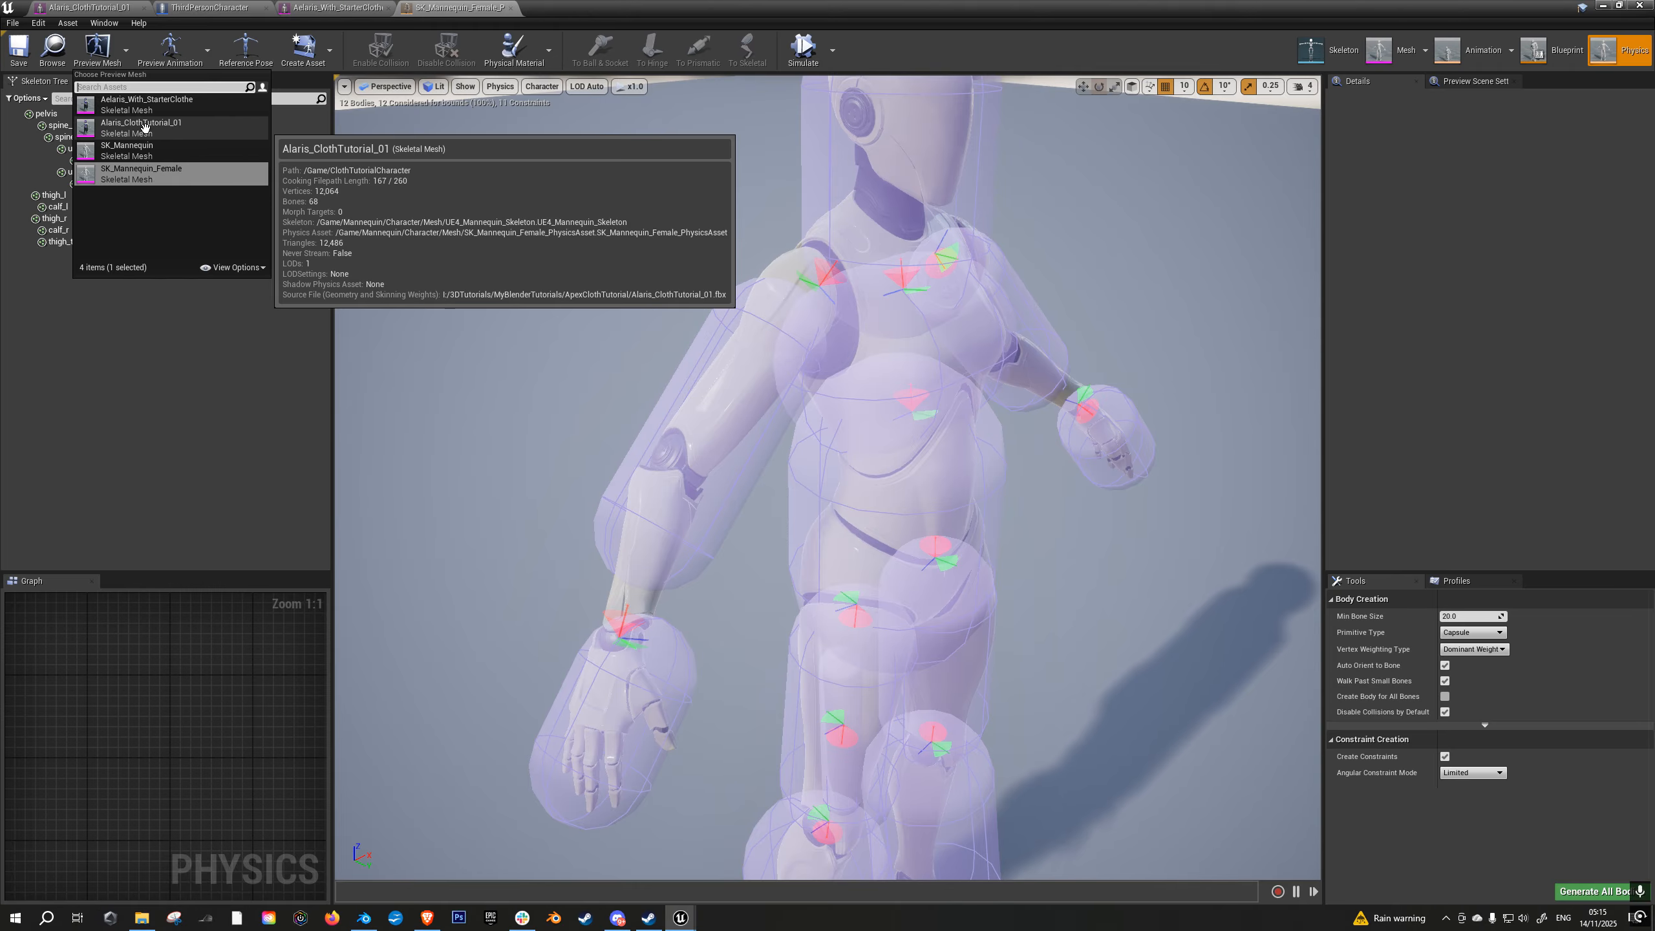
{"action": "left_click", "coordinate": [145, 126]}
- Select the right upper-arm collision capsule, scale it down and align its rotation so it fits the character's arm more closely
{"action": "right_click_drag", "start_coordinate": [899, 417], "coordinate": [994, 479]}
{"action": "left_click", "coordinate": [918, 417]}
{"action": "right_click_drag", "start_coordinate": [919, 417], "coordinate": [1009, 359]}
{"action": "mouse_move", "coordinate": [712, 405]}
{"action": "right_mouse_down"}
{"action": "mouse_move", "coordinate": [775, 407]}
{"action": "mouse_move", "coordinate": [711, 405]}
{"action": "right_mouse_up"}
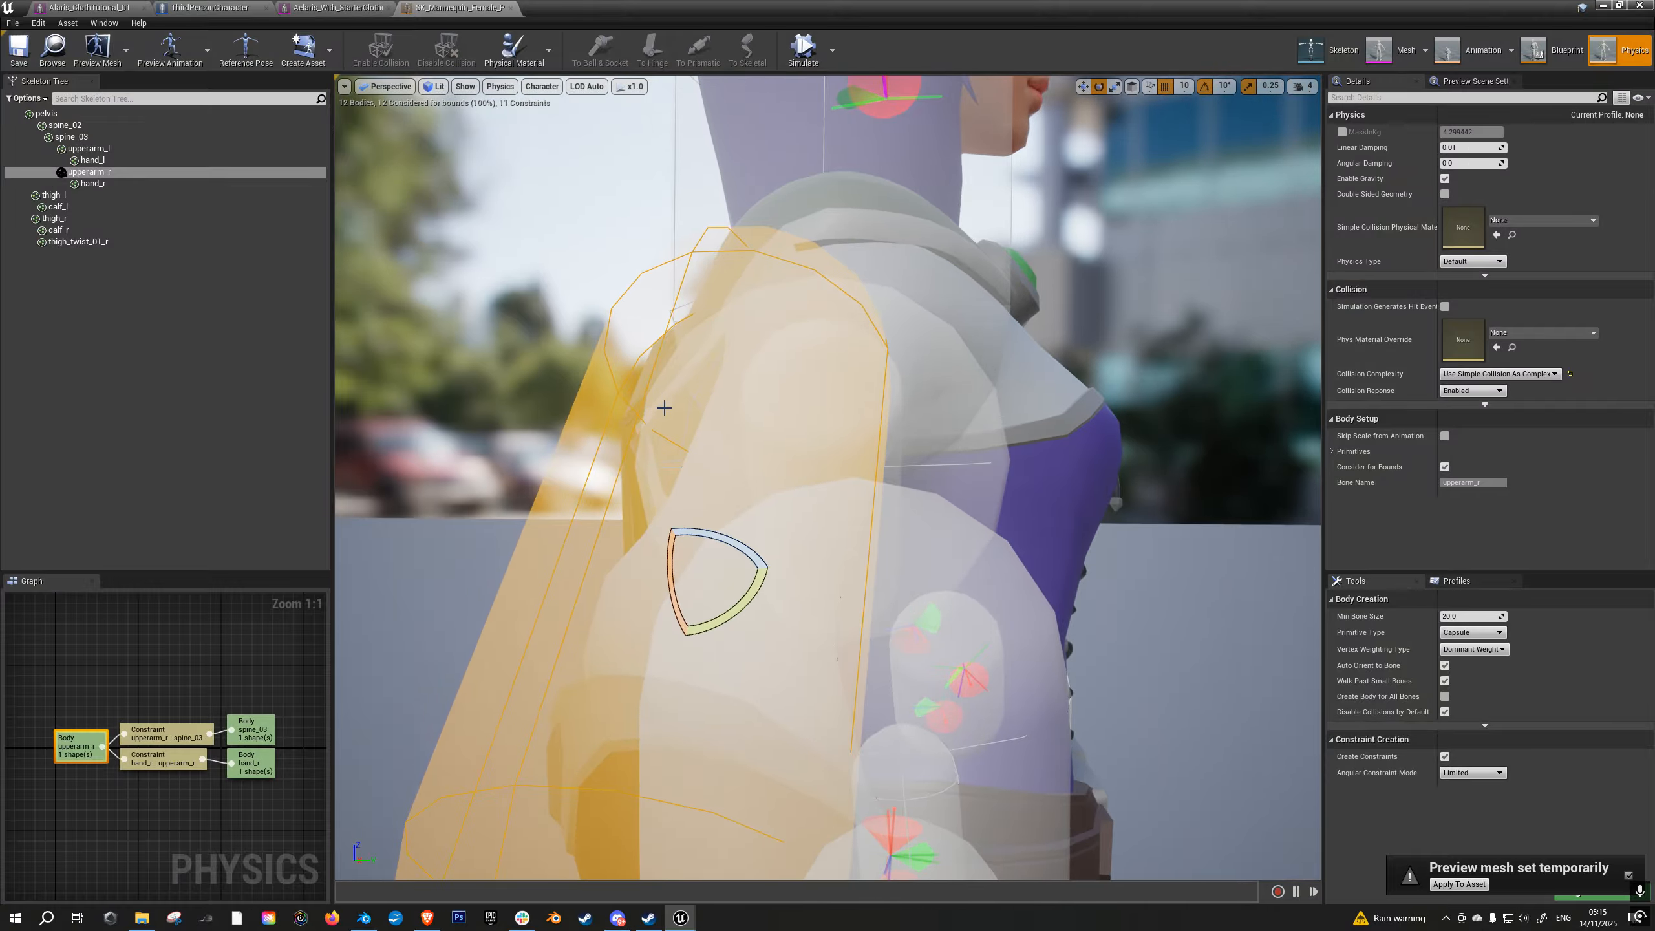
{"action": "right_click_drag", "start_coordinate": [617, 376], "coordinate": [619, 488]}
{"action": "mouse_move", "coordinate": [729, 485]}
{"action": "right_mouse_down"}
{"action": "mouse_move", "coordinate": [690, 472]}
{"action": "mouse_move", "coordinate": [746, 482]}
{"action": "mouse_move", "coordinate": [729, 486]}
{"action": "right_mouse_up"}
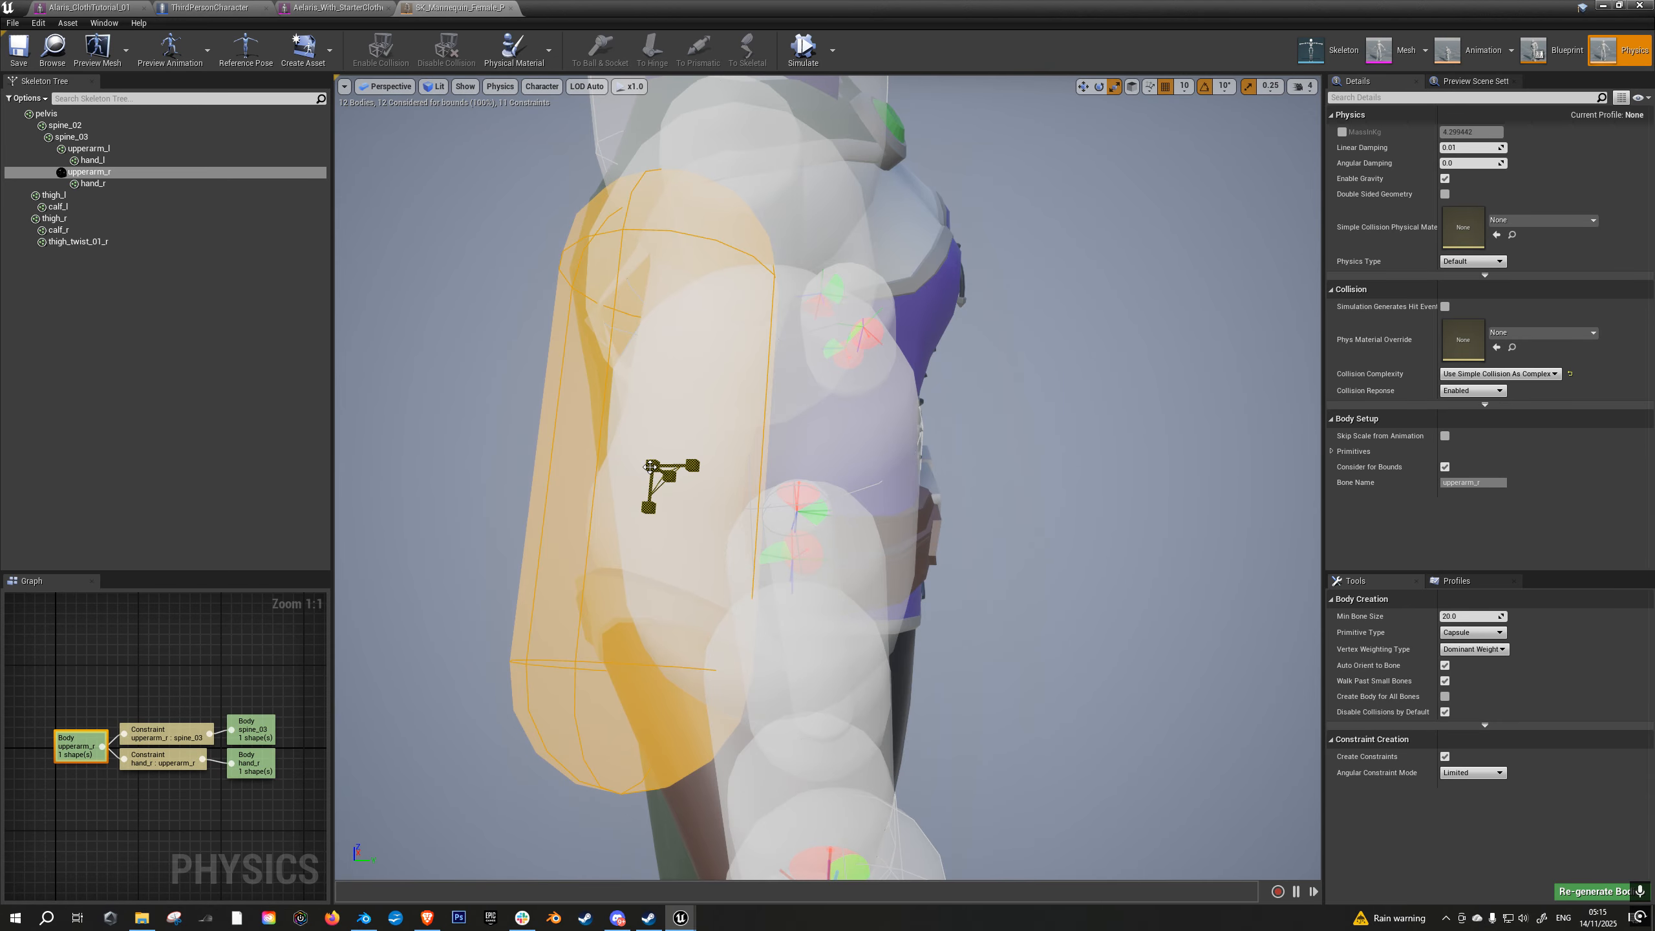
{"action": "left_click_drag", "start_coordinate": [652, 466], "coordinate": [613, 488]}
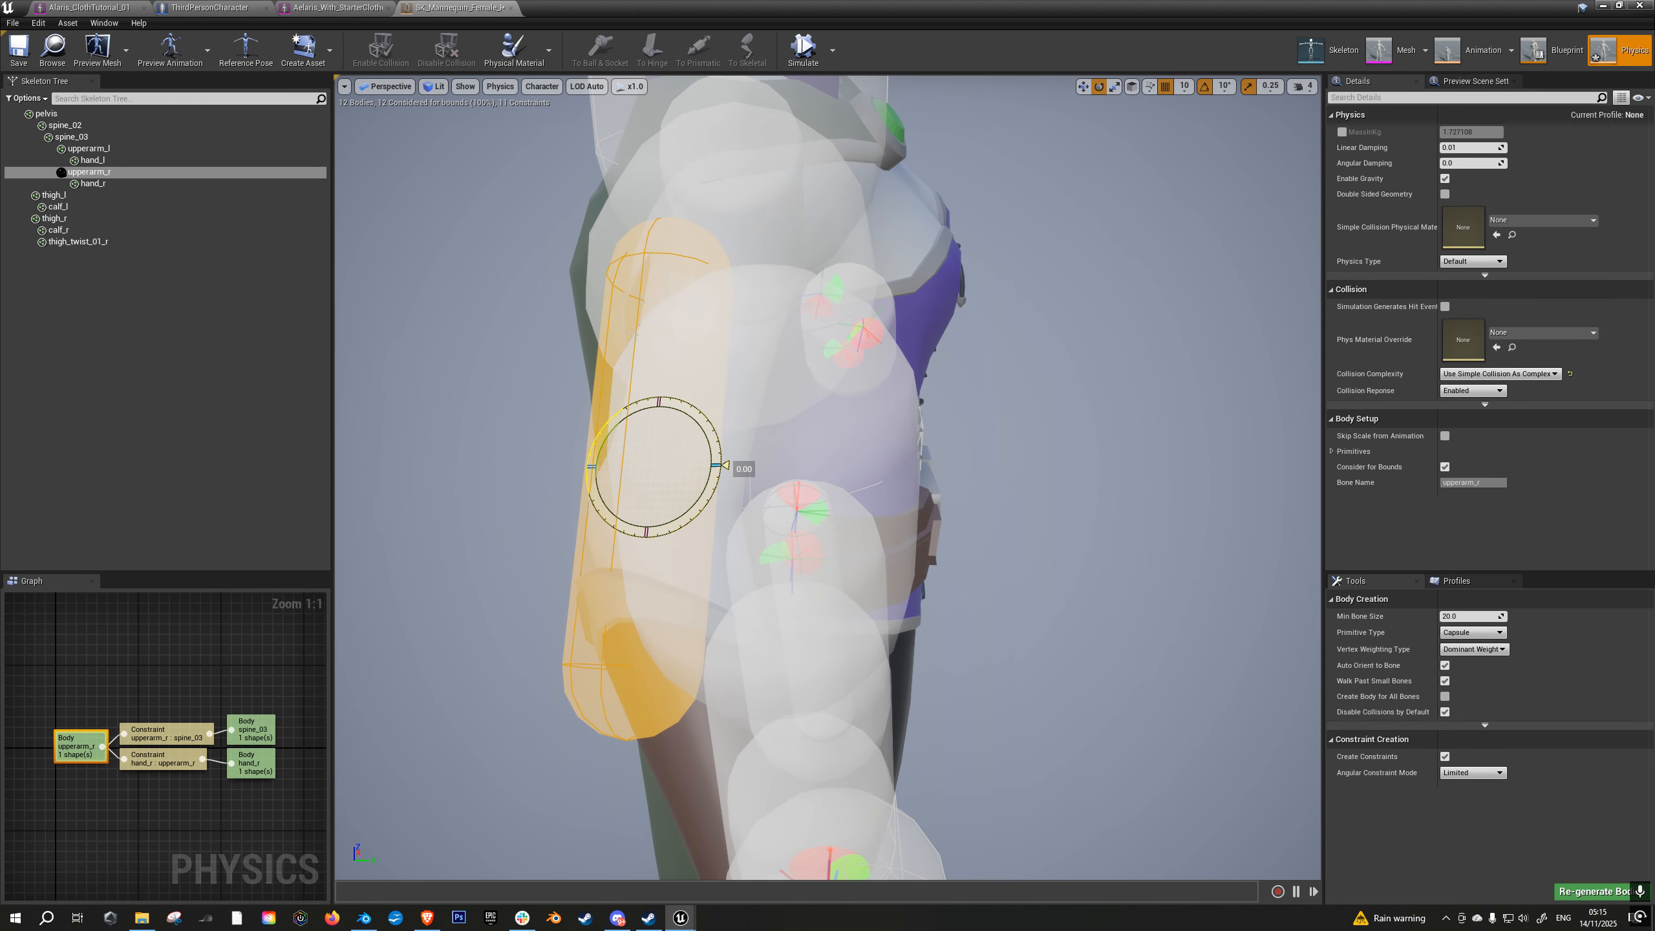
{"action": "left_click_drag", "start_coordinate": [724, 465], "coordinate": [722, 481]}
- Scale down the left upper-arm capsule, rotate it 10° to follow the arm, and save the physics asset
{"action": "right_click_drag", "start_coordinate": [769, 452], "coordinate": [942, 494]}
{"action": "left_click", "coordinate": [942, 494]}
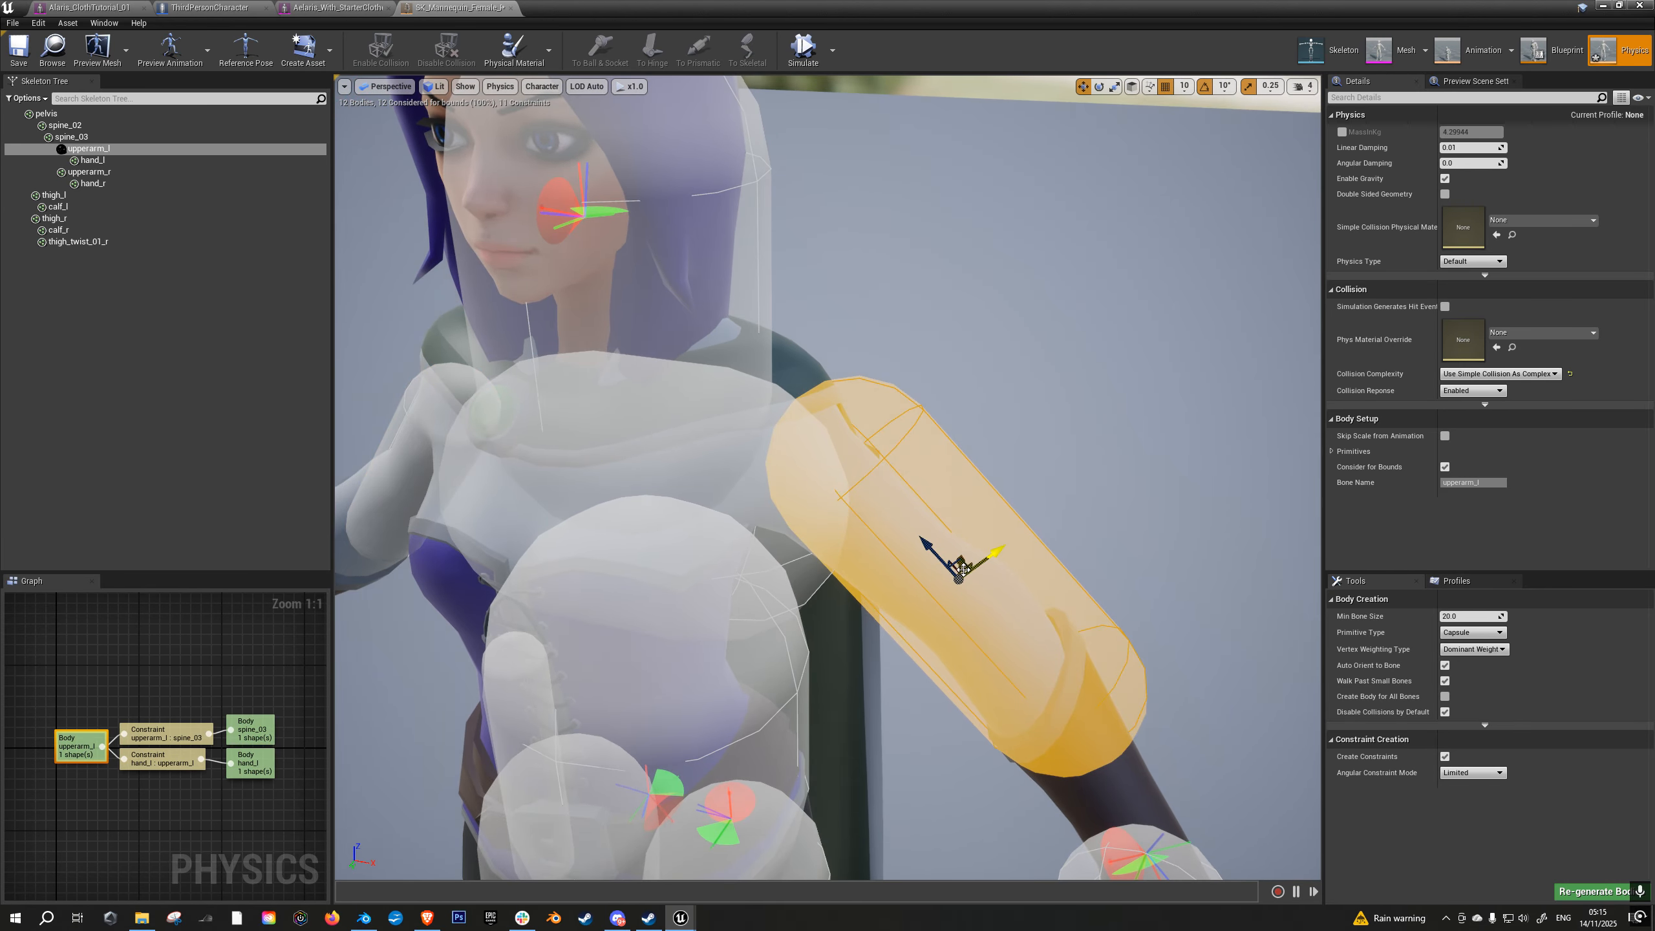
{"action": "mouse_move", "coordinate": [991, 555]}
{"action": "left_mouse_down"}
{"action": "mouse_move", "coordinate": [1010, 554]}
{"action": "mouse_move", "coordinate": [967, 554]}
{"action": "mouse_move", "coordinate": [997, 555]}
{"action": "left_mouse_up"}
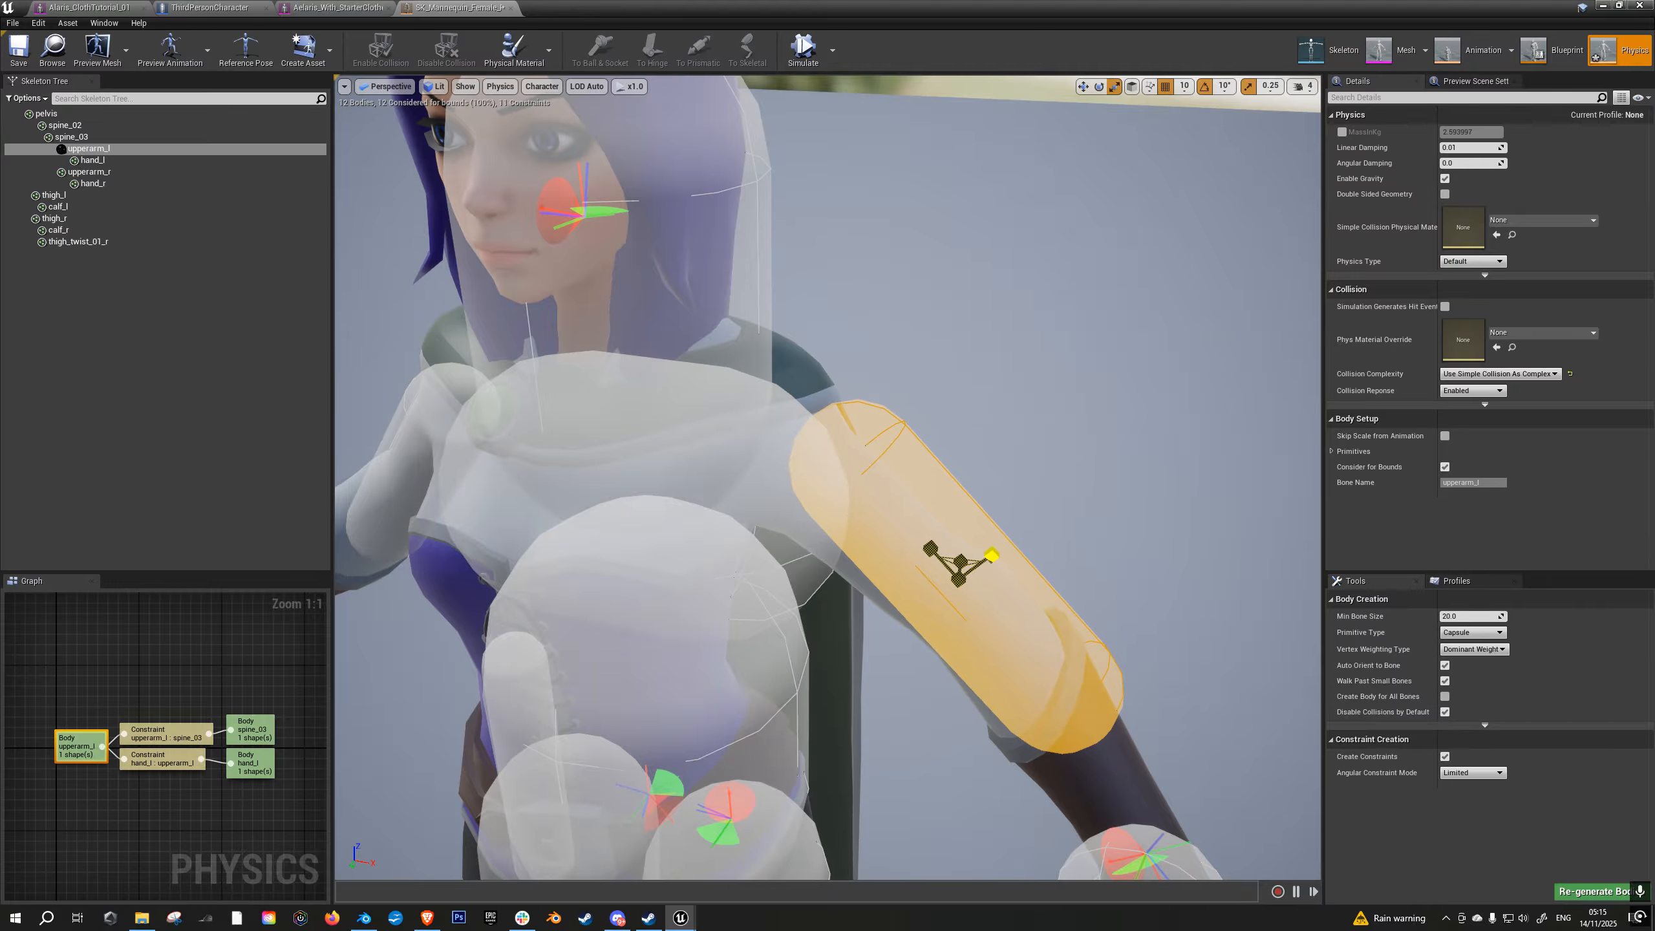
{"action": "right_click_drag", "start_coordinate": [1076, 489], "coordinate": [926, 482]}
{"action": "key", "text": "d"}
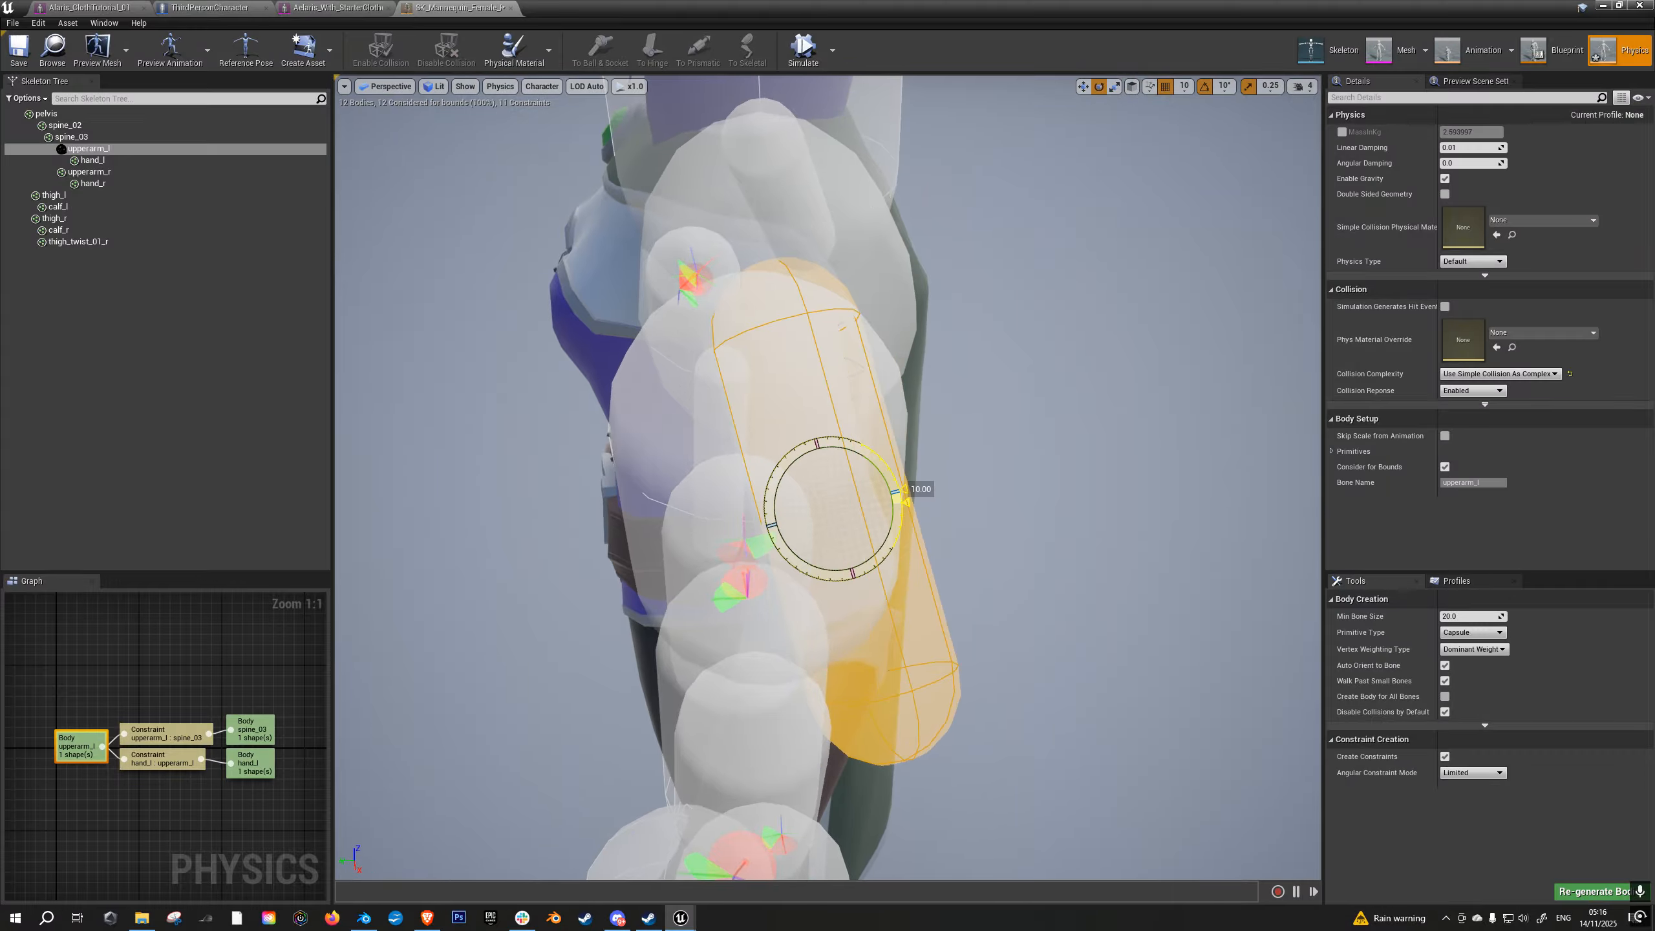
{"action": "key", "text": "s"}
{"action": "right_click_drag", "start_coordinate": [907, 490], "coordinate": [1036, 498]}
{"action": "key", "text": "a"}
{"action": "key", "text": "w"}
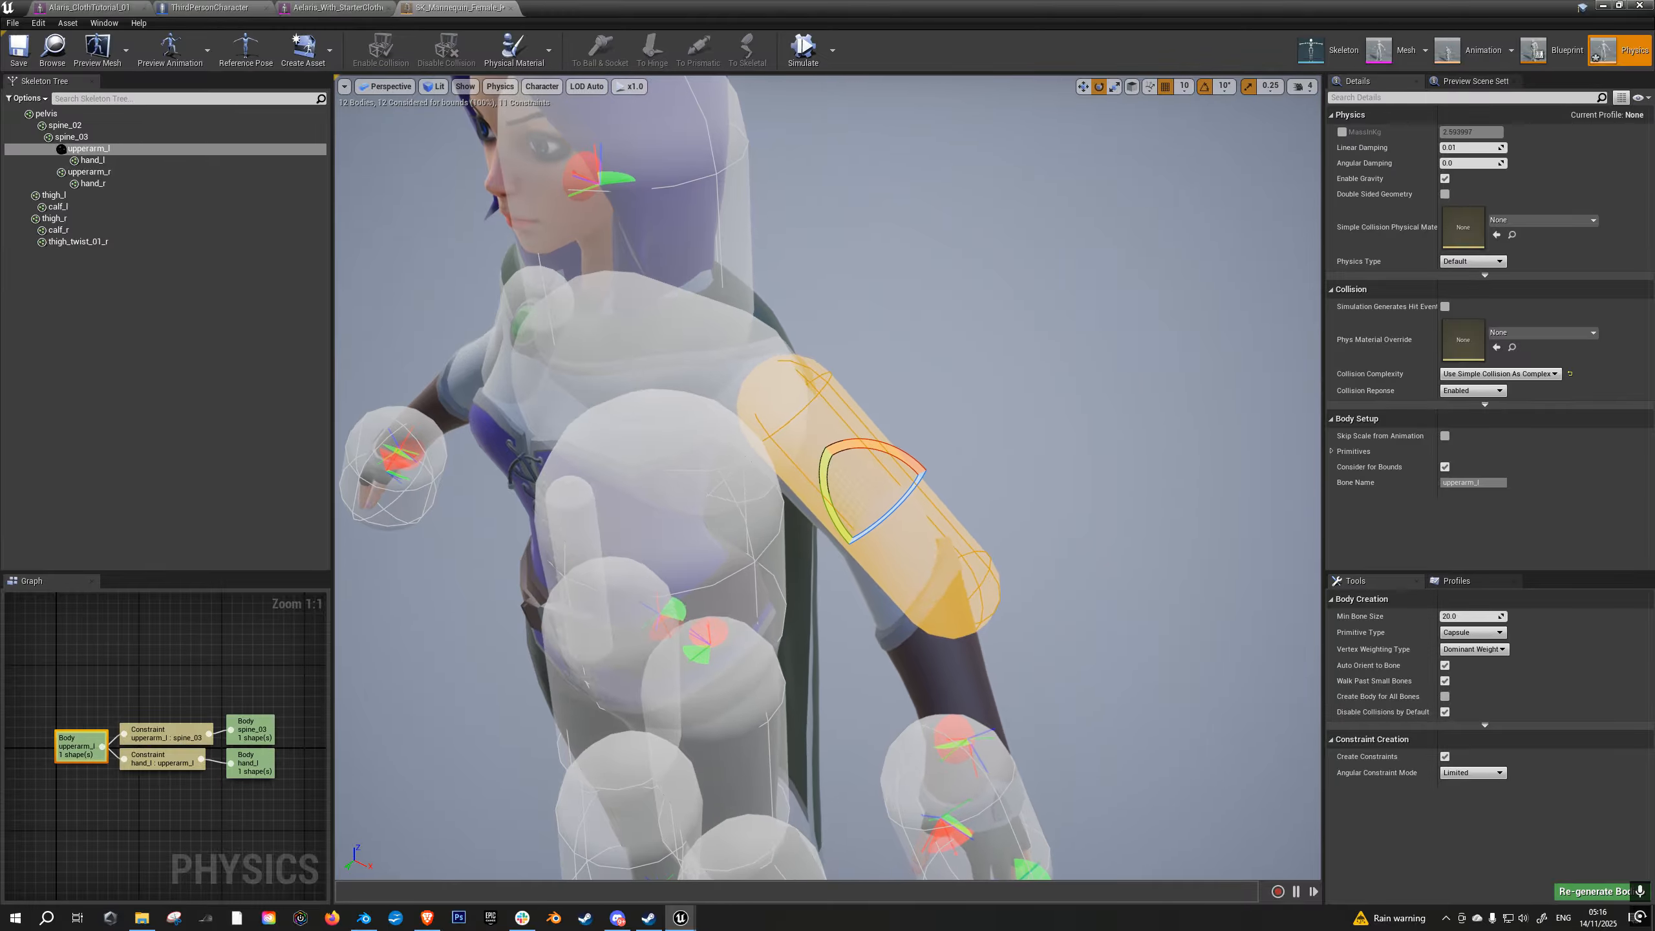
{"action": "key", "text": "a"}
{"action": "right_click_drag", "start_coordinate": [925, 479], "coordinate": [1001, 468]}
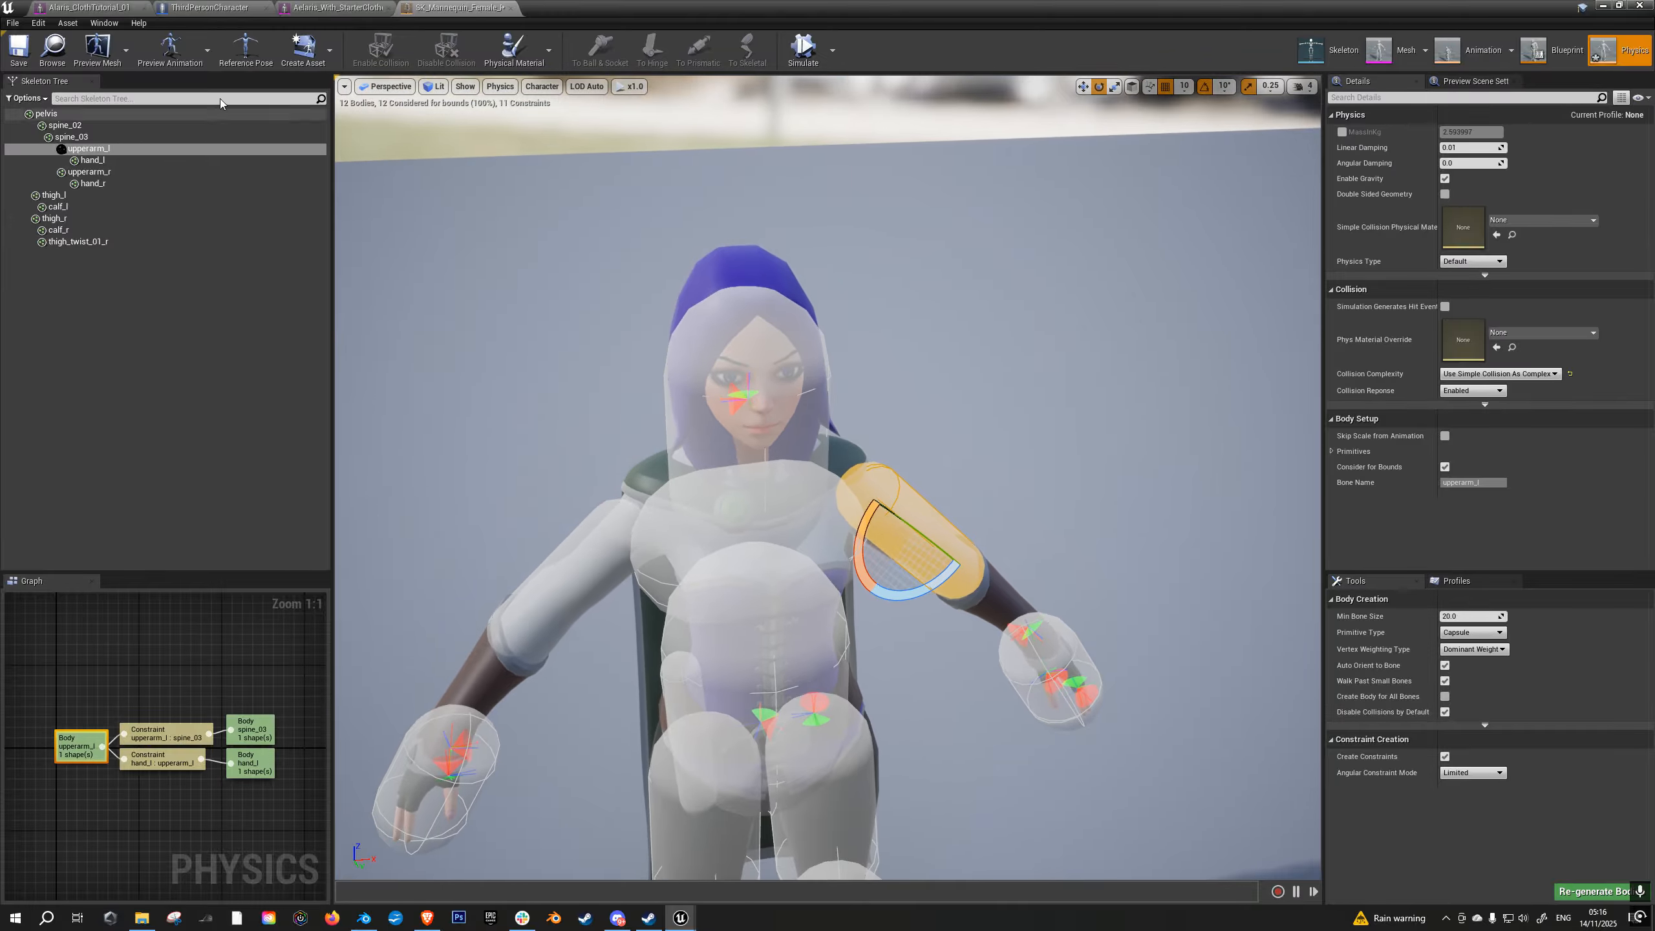
{"action": "left_click", "coordinate": [27, 63]}
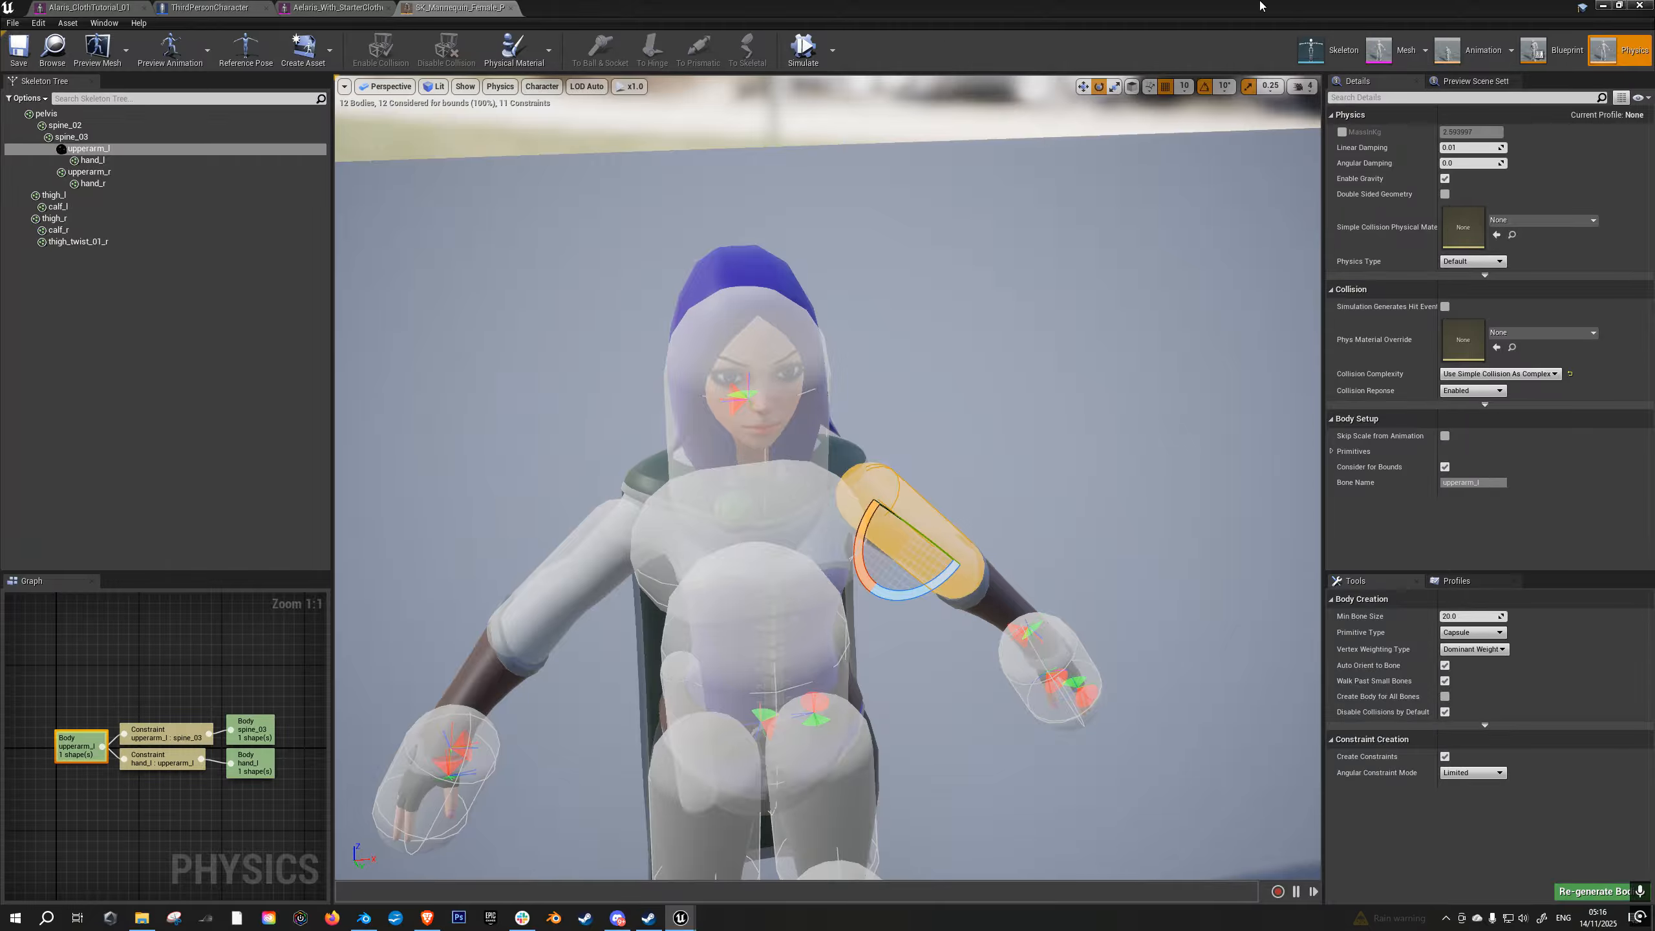
- Play the level in a full-screen viewport, move the character to check how the cloak rests against the arms, and eject
{"action": "left_click", "coordinate": [1602, 5]}
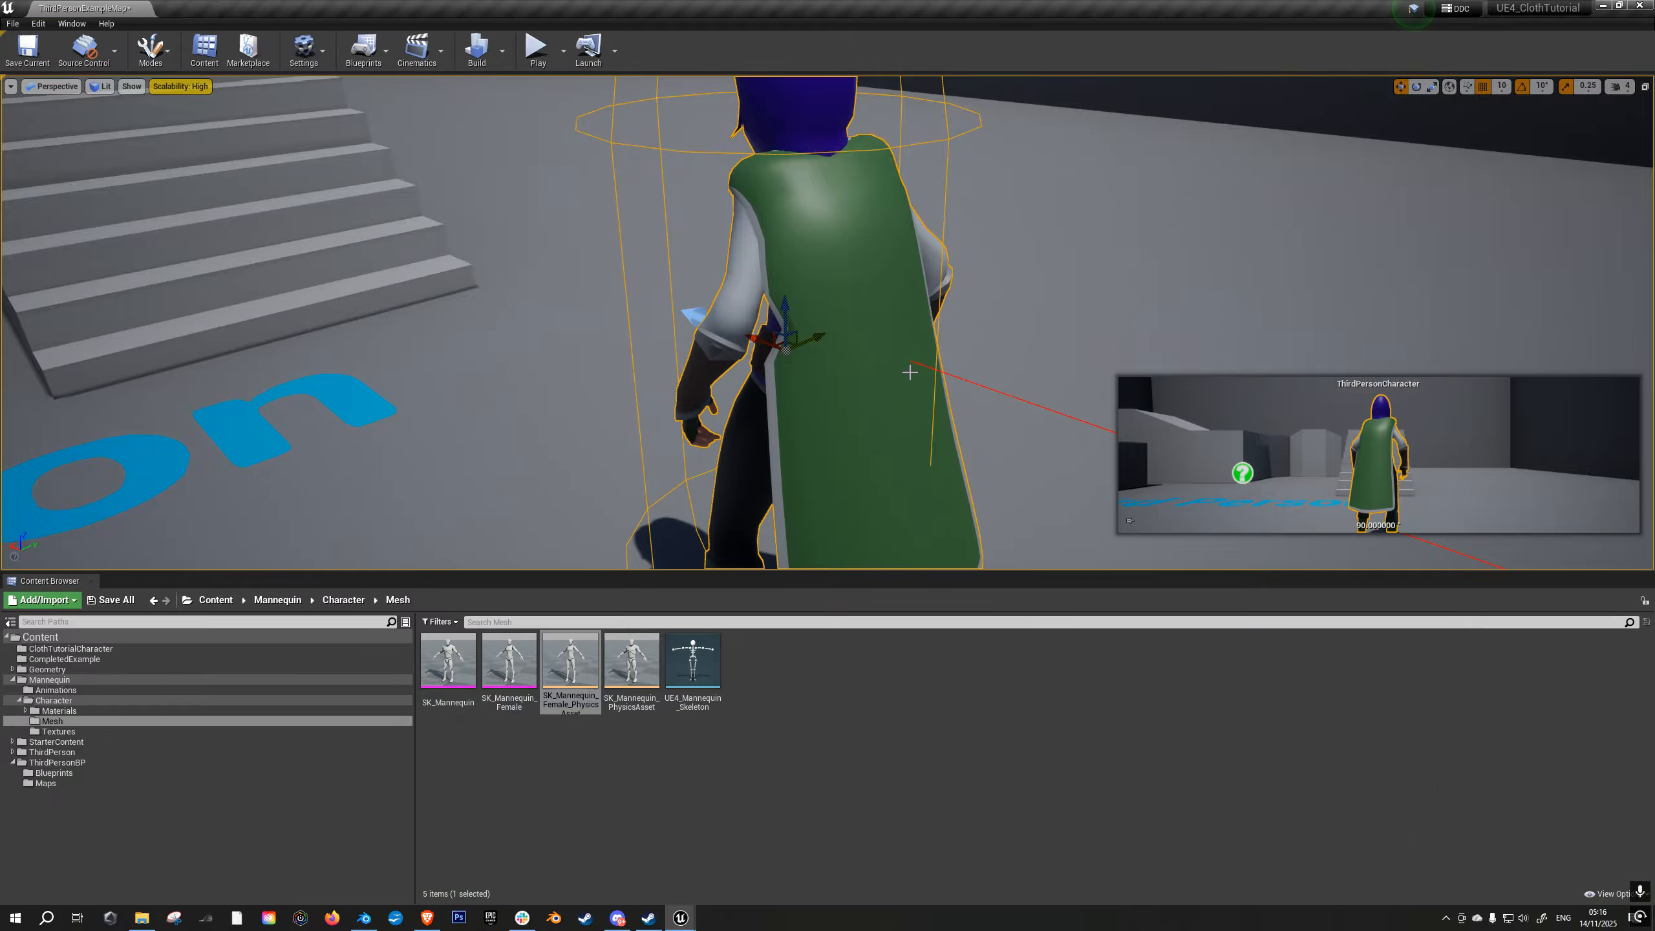
{"action": "key", "text": "F11"}
{"action": "key", "text": "alt+p"}
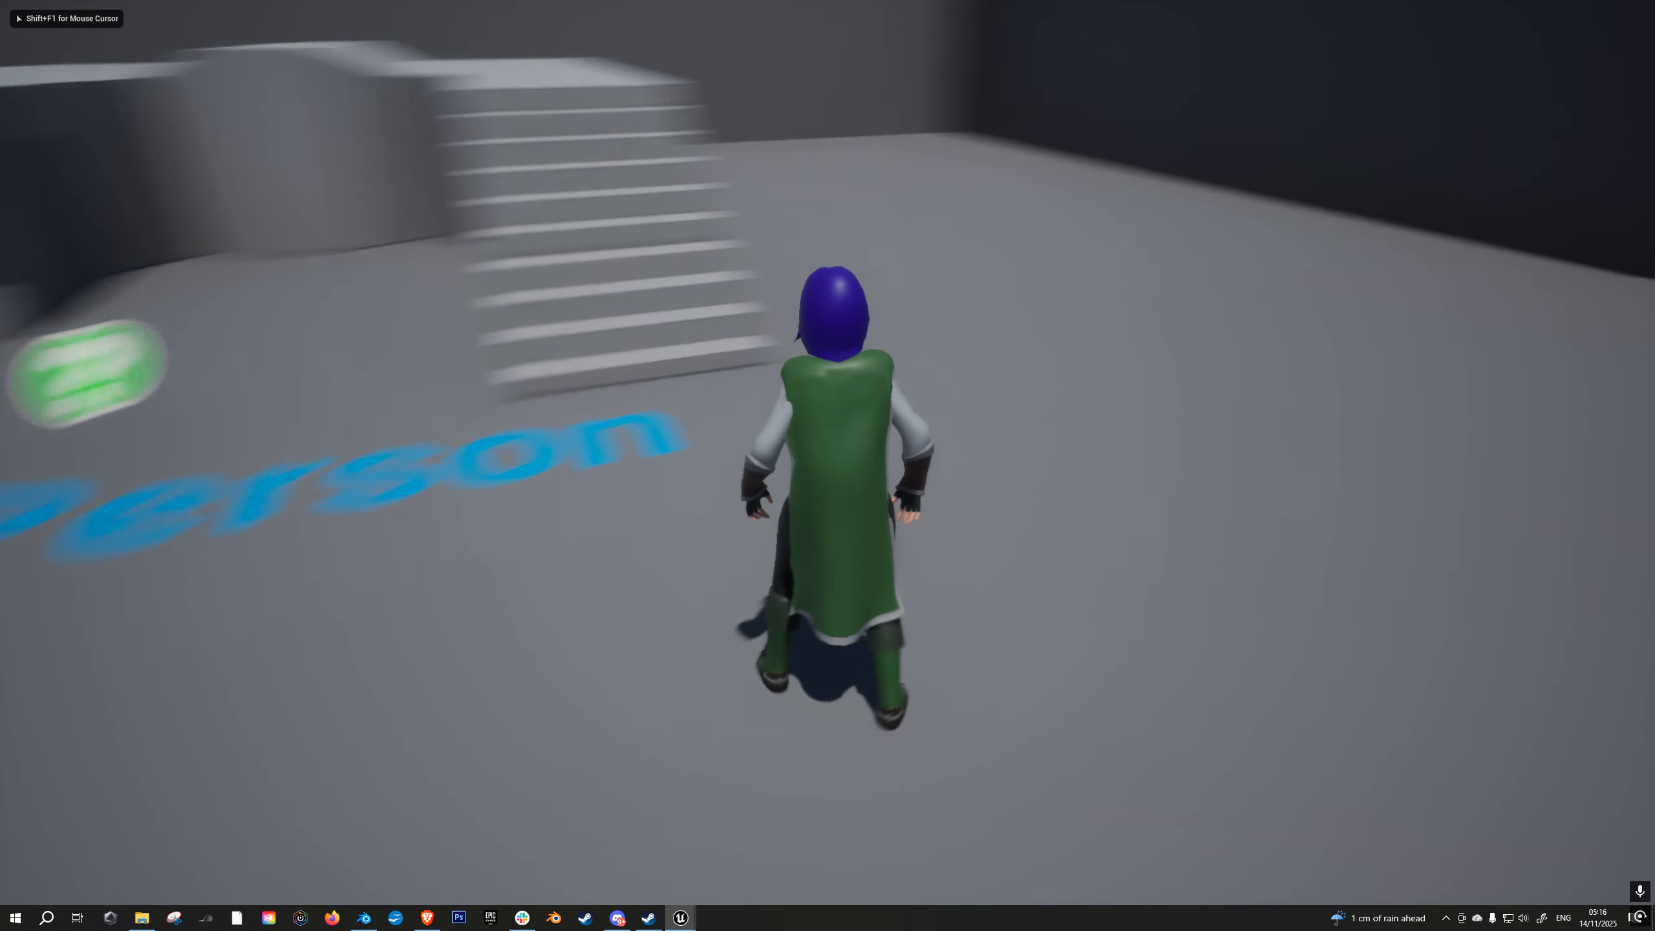
{"action": "key", "text": "a"}
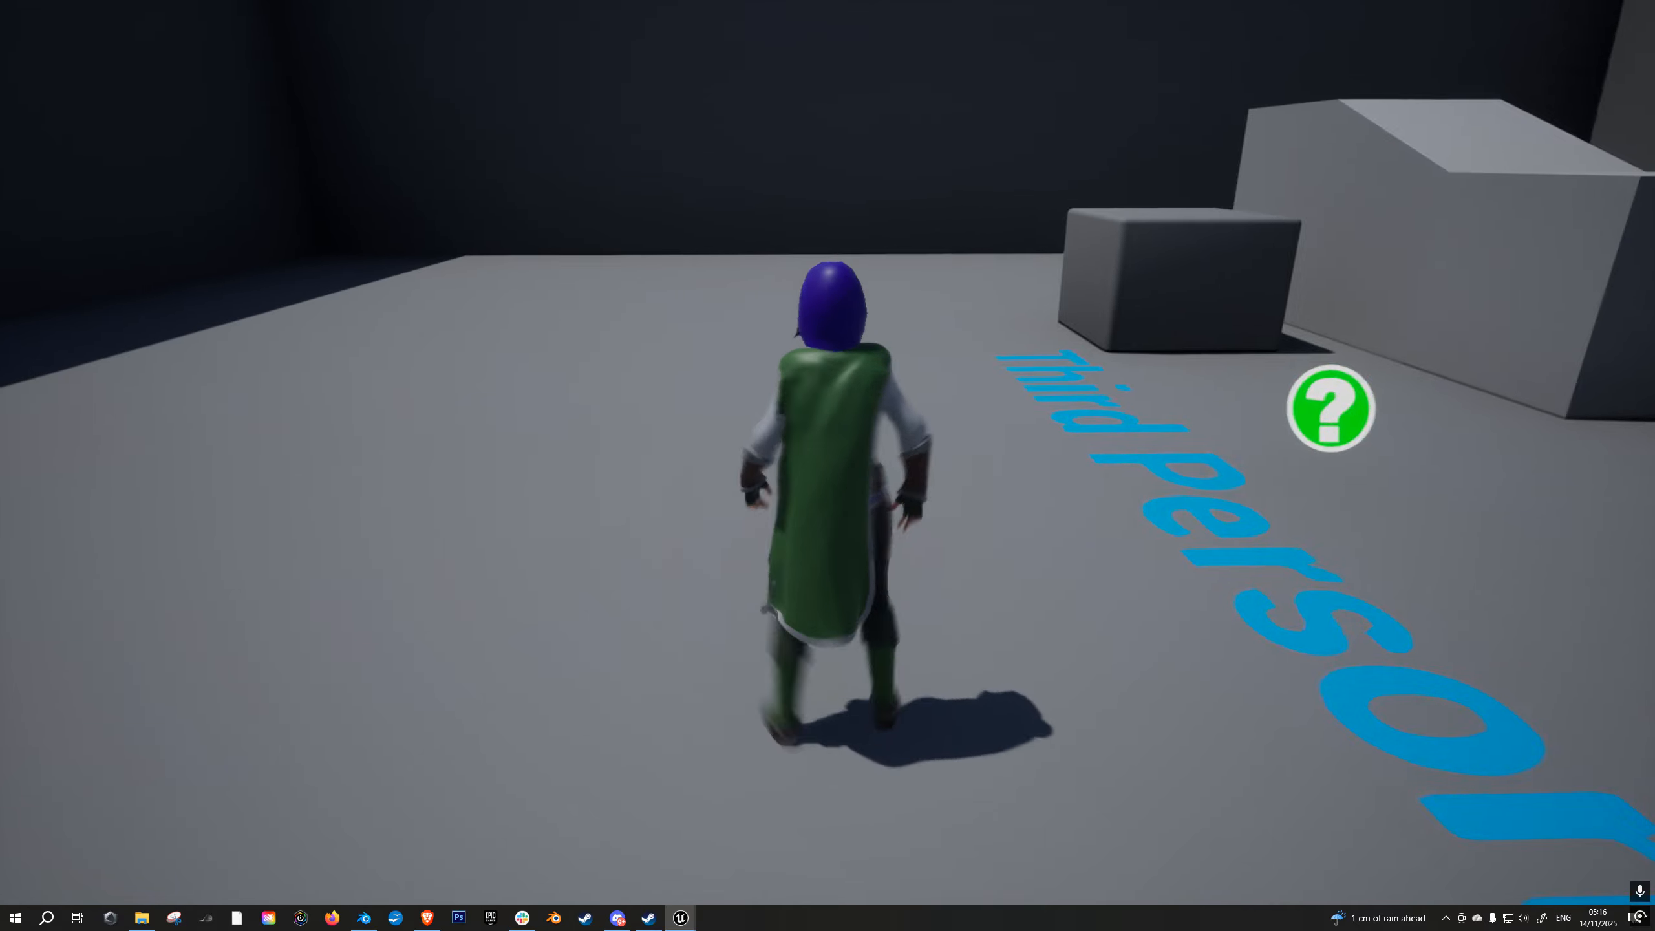
{"action": "key", "text": "w"}
{"action": "key", "text": "shift+F1"}
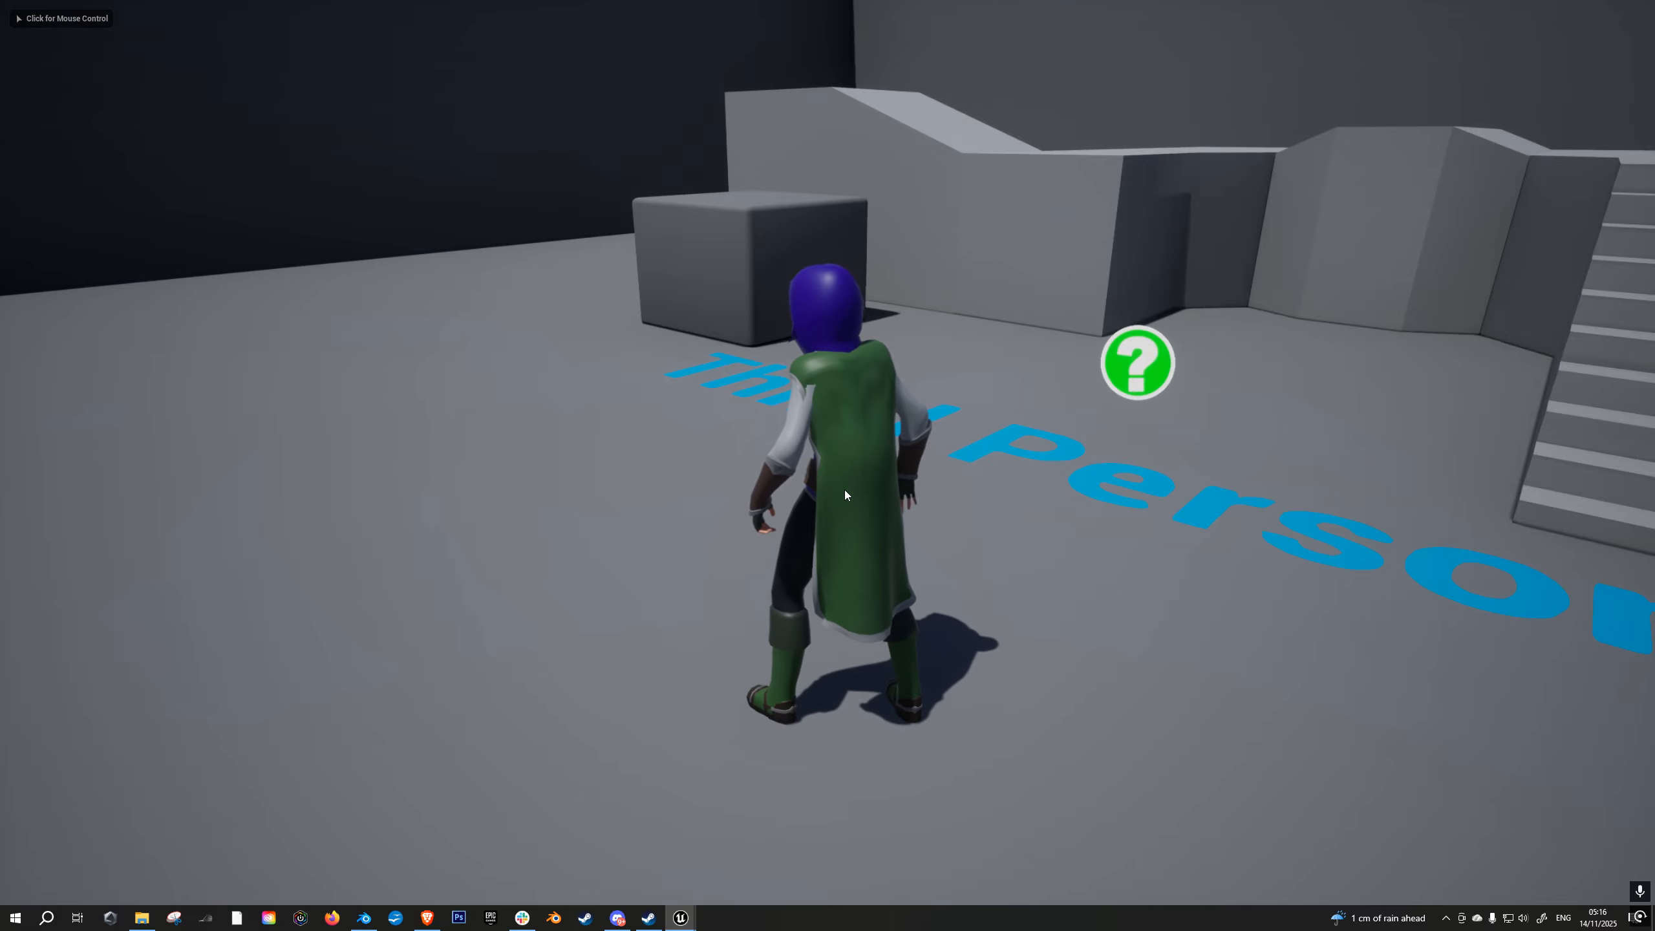
{"action": "key", "text": "F8"}
- Resize the right and left upper-arm capsules in the physics asset to refine the cloak's arm collision, and save the asset
{"action": "mouse_move", "coordinate": [669, 922]}
{"action": "left_click", "coordinate": [681, 859]}
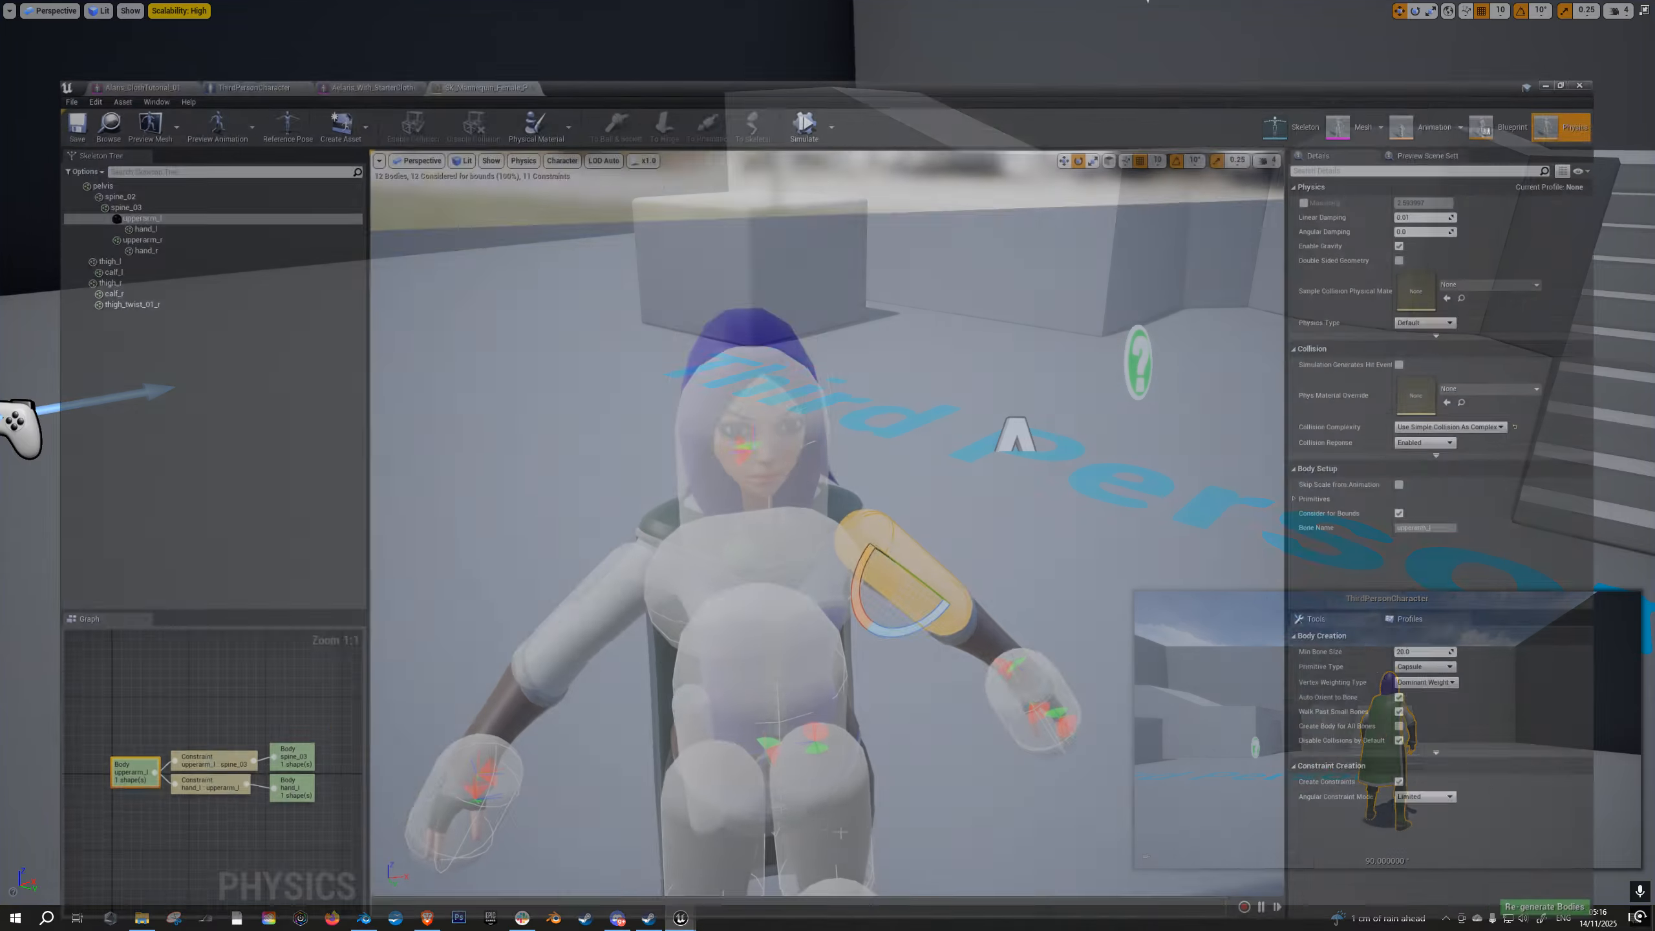
{"action": "left_click", "coordinate": [575, 569]}
{"action": "right_click_drag", "start_coordinate": [807, 610], "coordinate": [1024, 629]}
{"action": "key", "text": "a"}
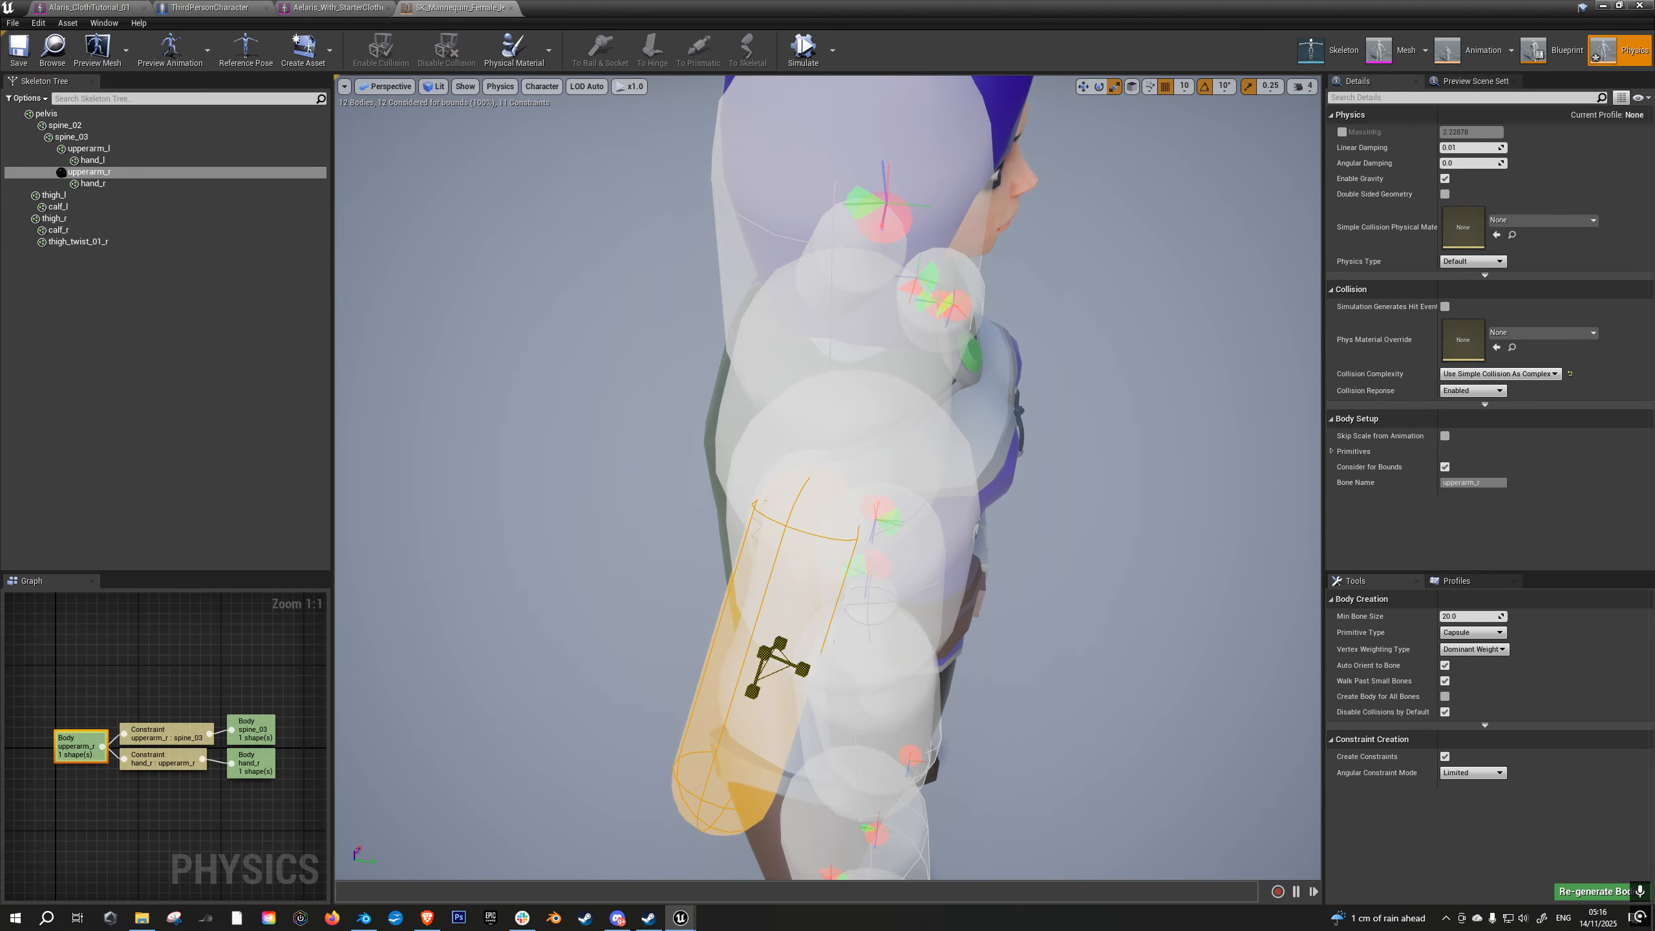
{"action": "key", "text": "a"}
{"action": "right_click_drag", "start_coordinate": [828, 408], "coordinate": [1107, 365]}
{"action": "key", "text": "s"}
{"action": "left_click", "coordinate": [665, 502]}
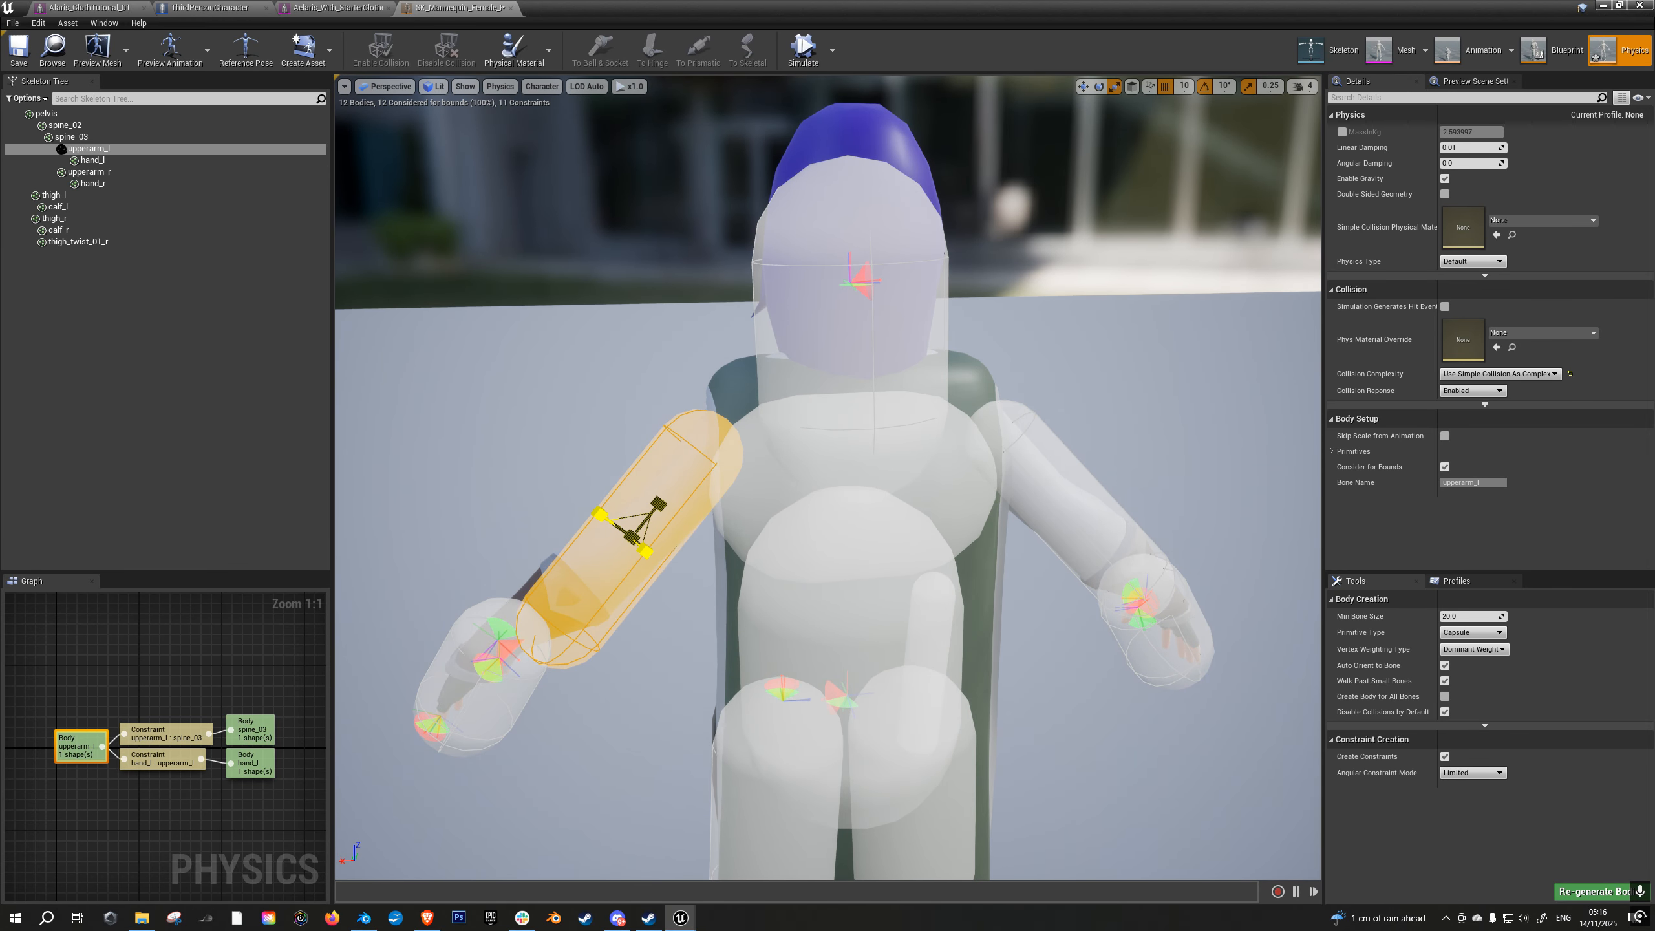
{"action": "left_click", "coordinate": [18, 62]}
- Play the level again, turn the character to check the cloak around the arms with the resized capsules, and stop playing
{"action": "left_click", "coordinate": [1599, 7]}
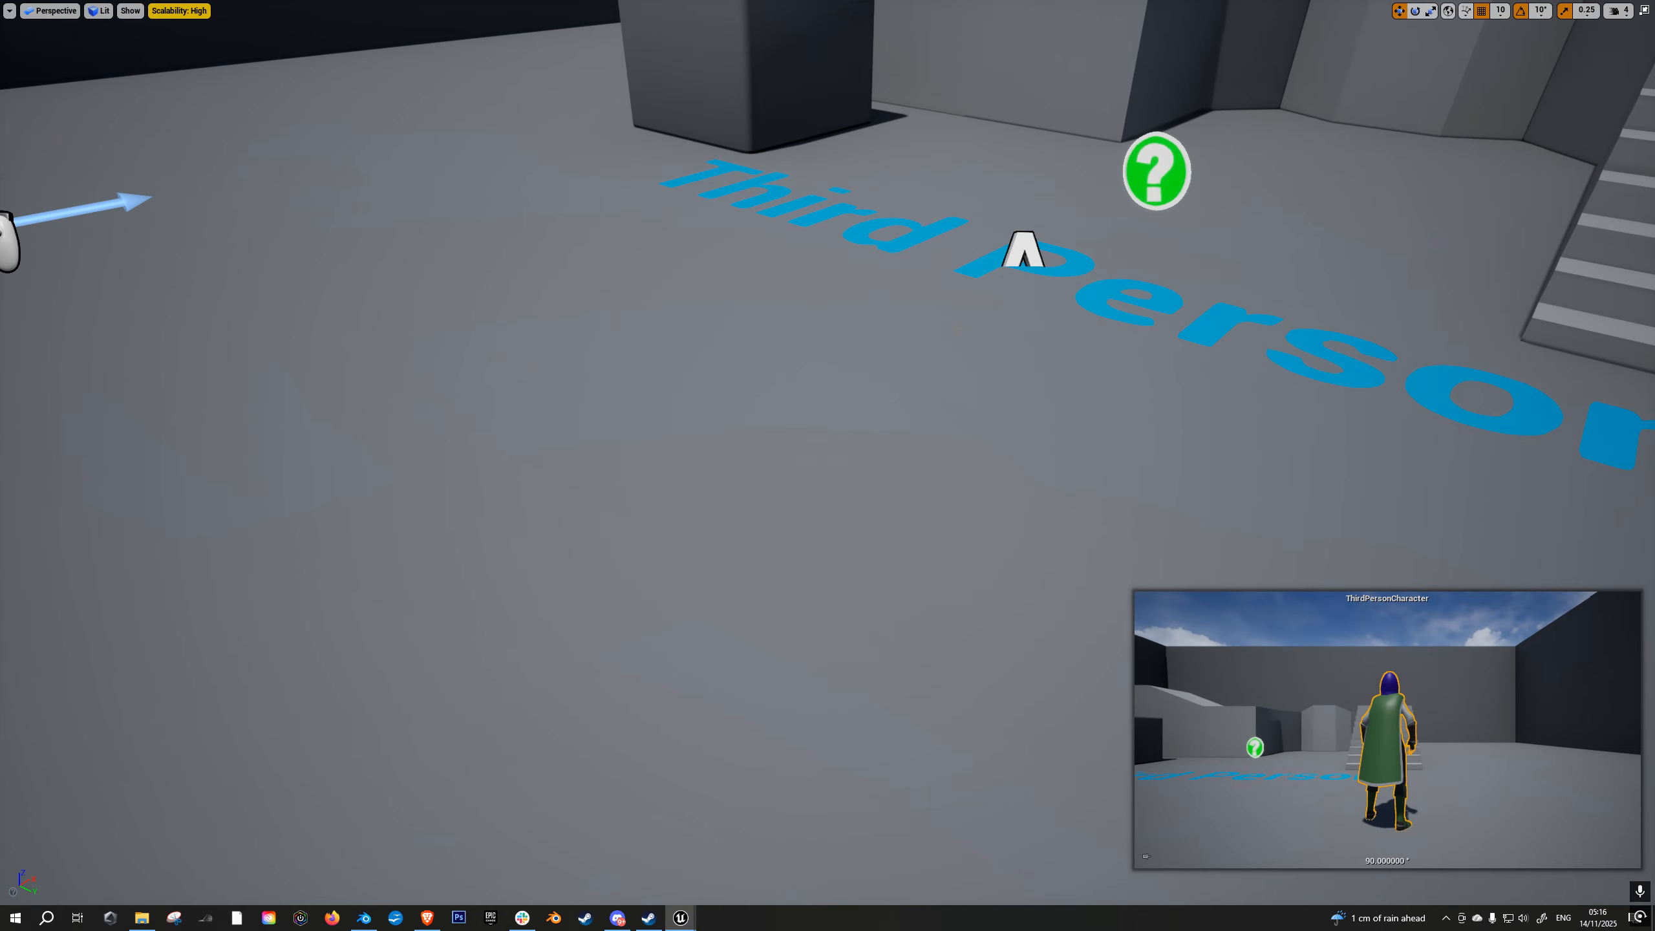
{"action": "key", "text": "alt+p"}
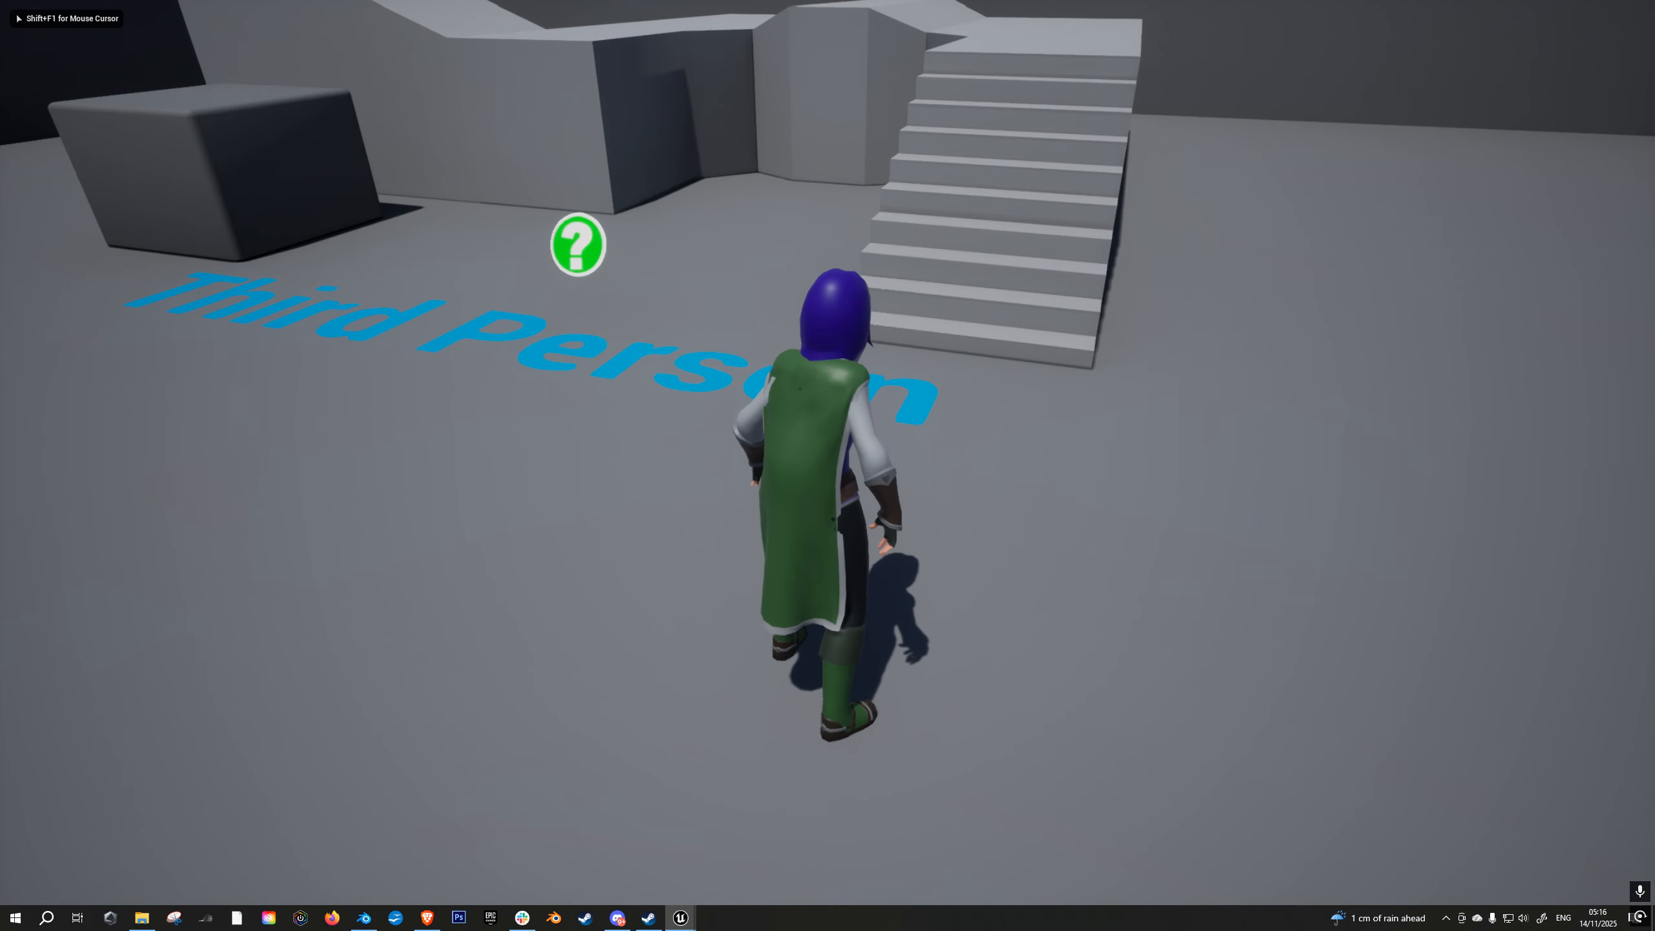
{"action": "key", "text": "a"}
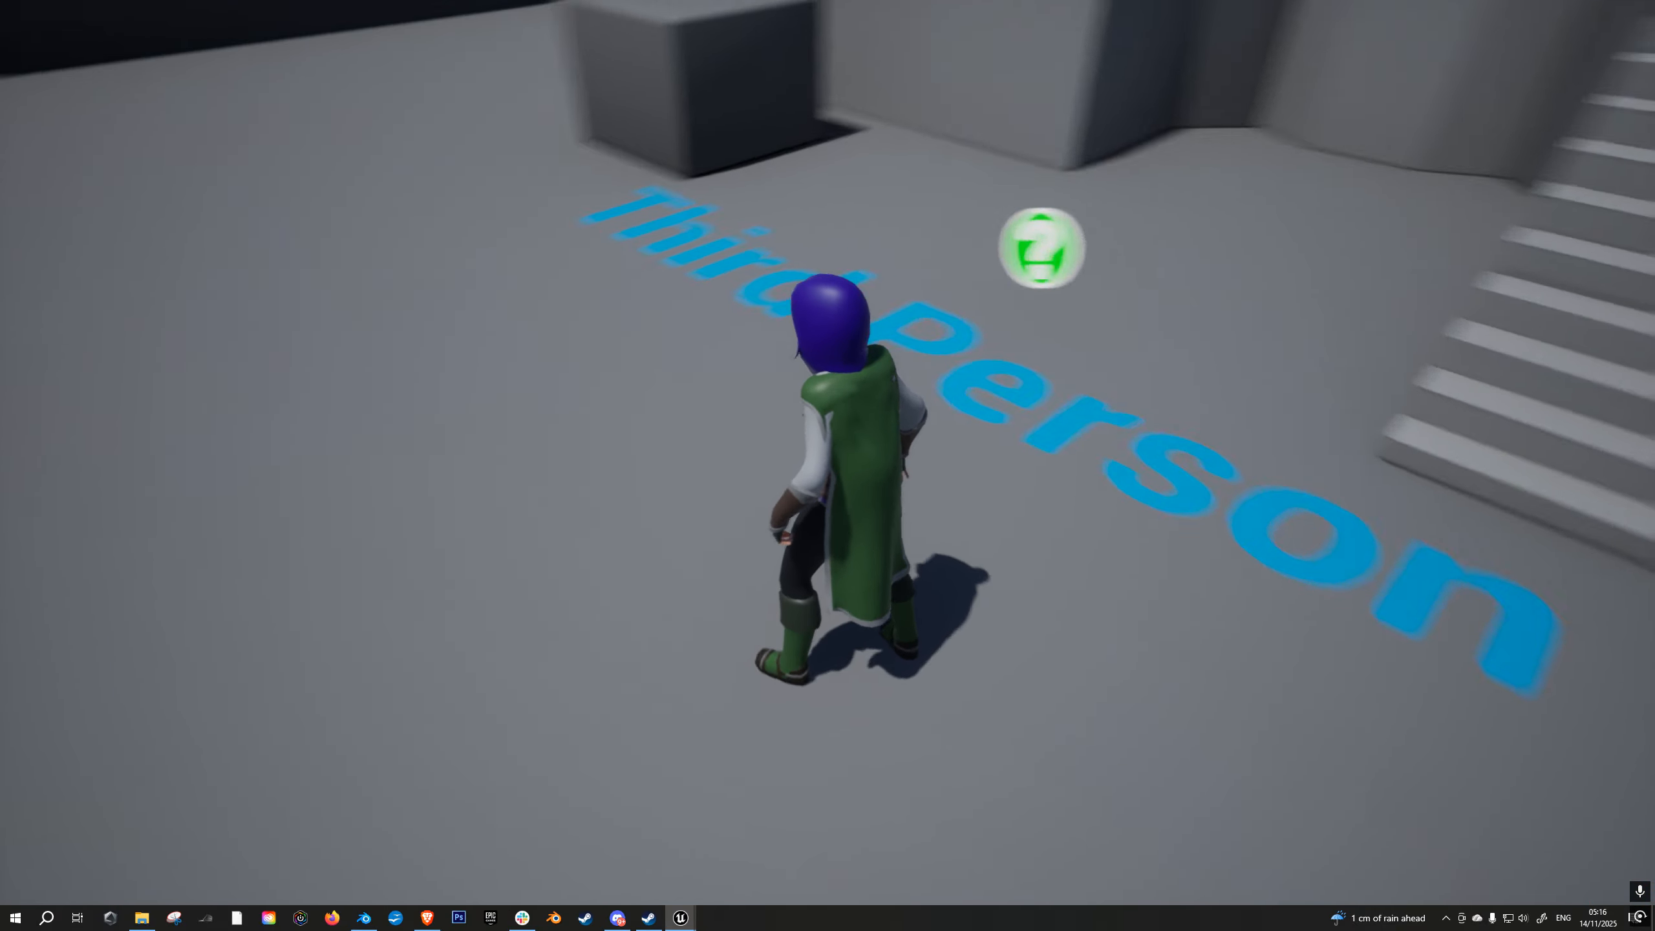
{"action": "key", "text": "Escape"}
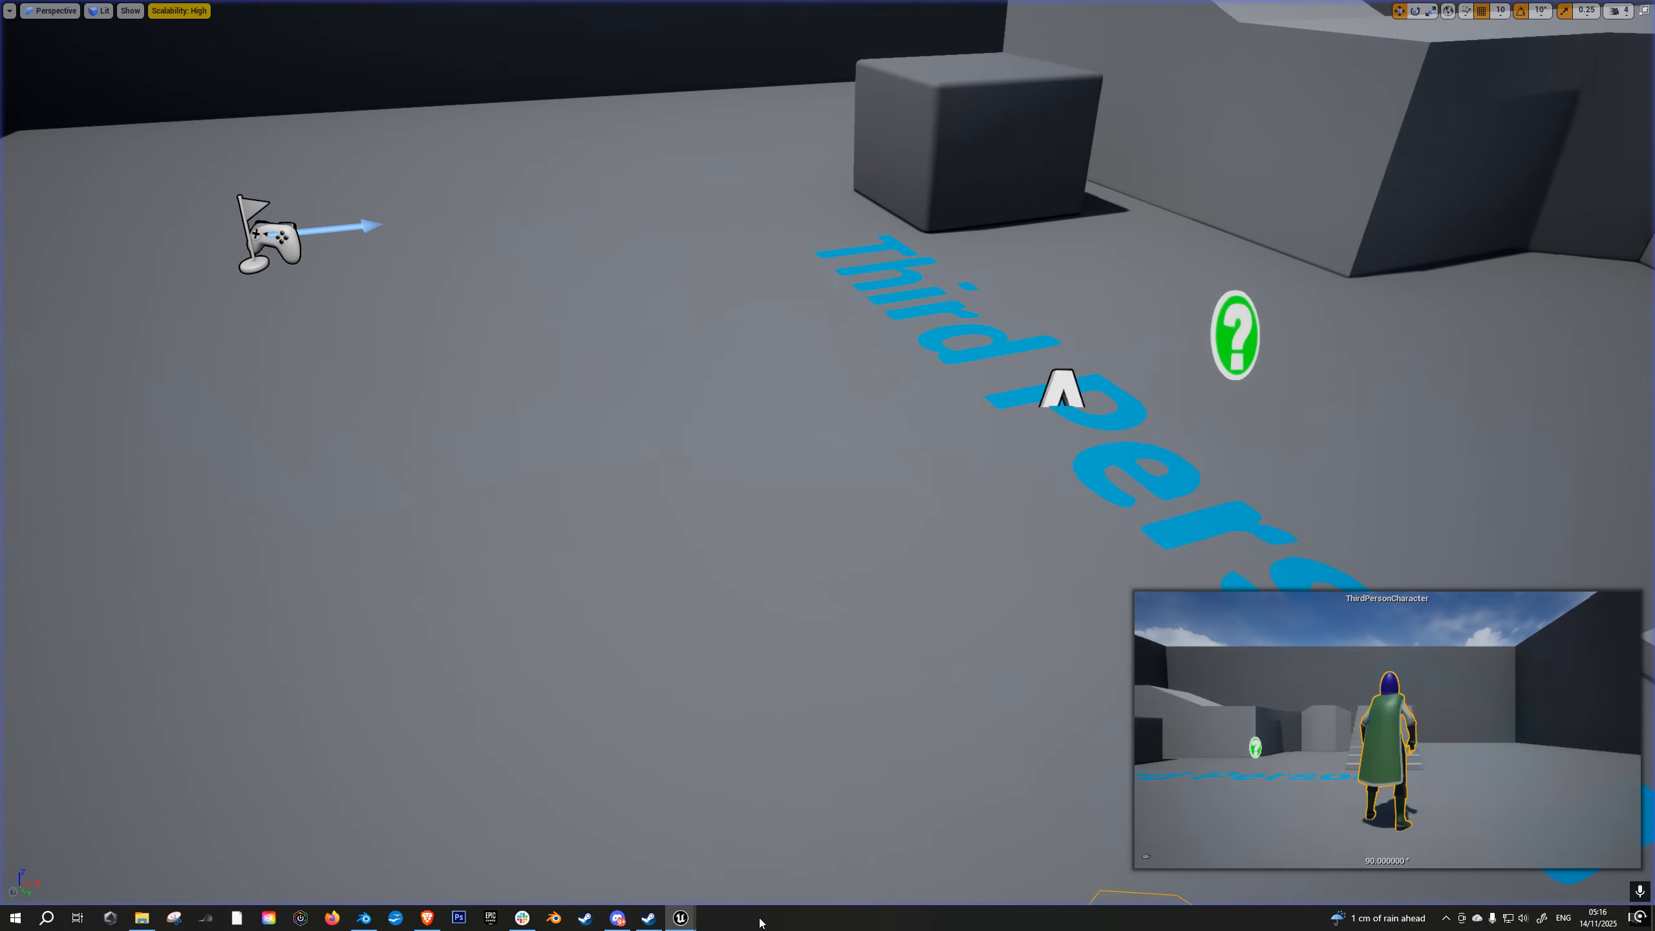
- Enlarge the left upper-arm capsule slightly in the physics asset and save it
{"action": "mouse_move", "coordinate": [692, 925]}
{"action": "left_click", "coordinate": [798, 867]}
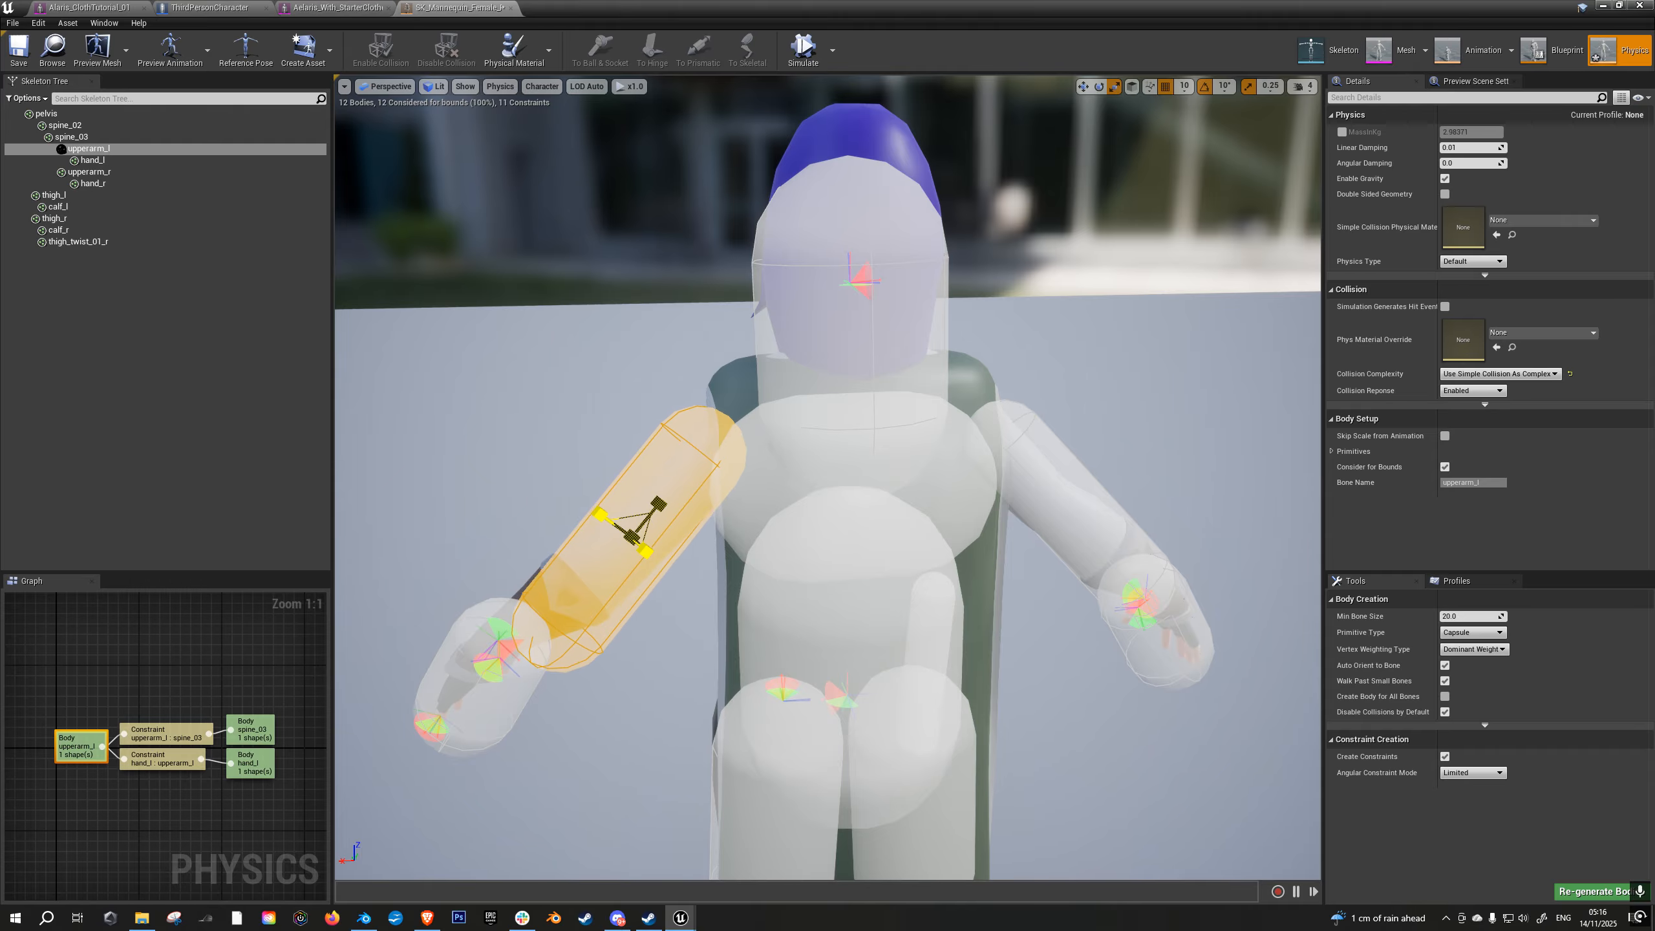
{"action": "left_click", "coordinate": [13, 65]}
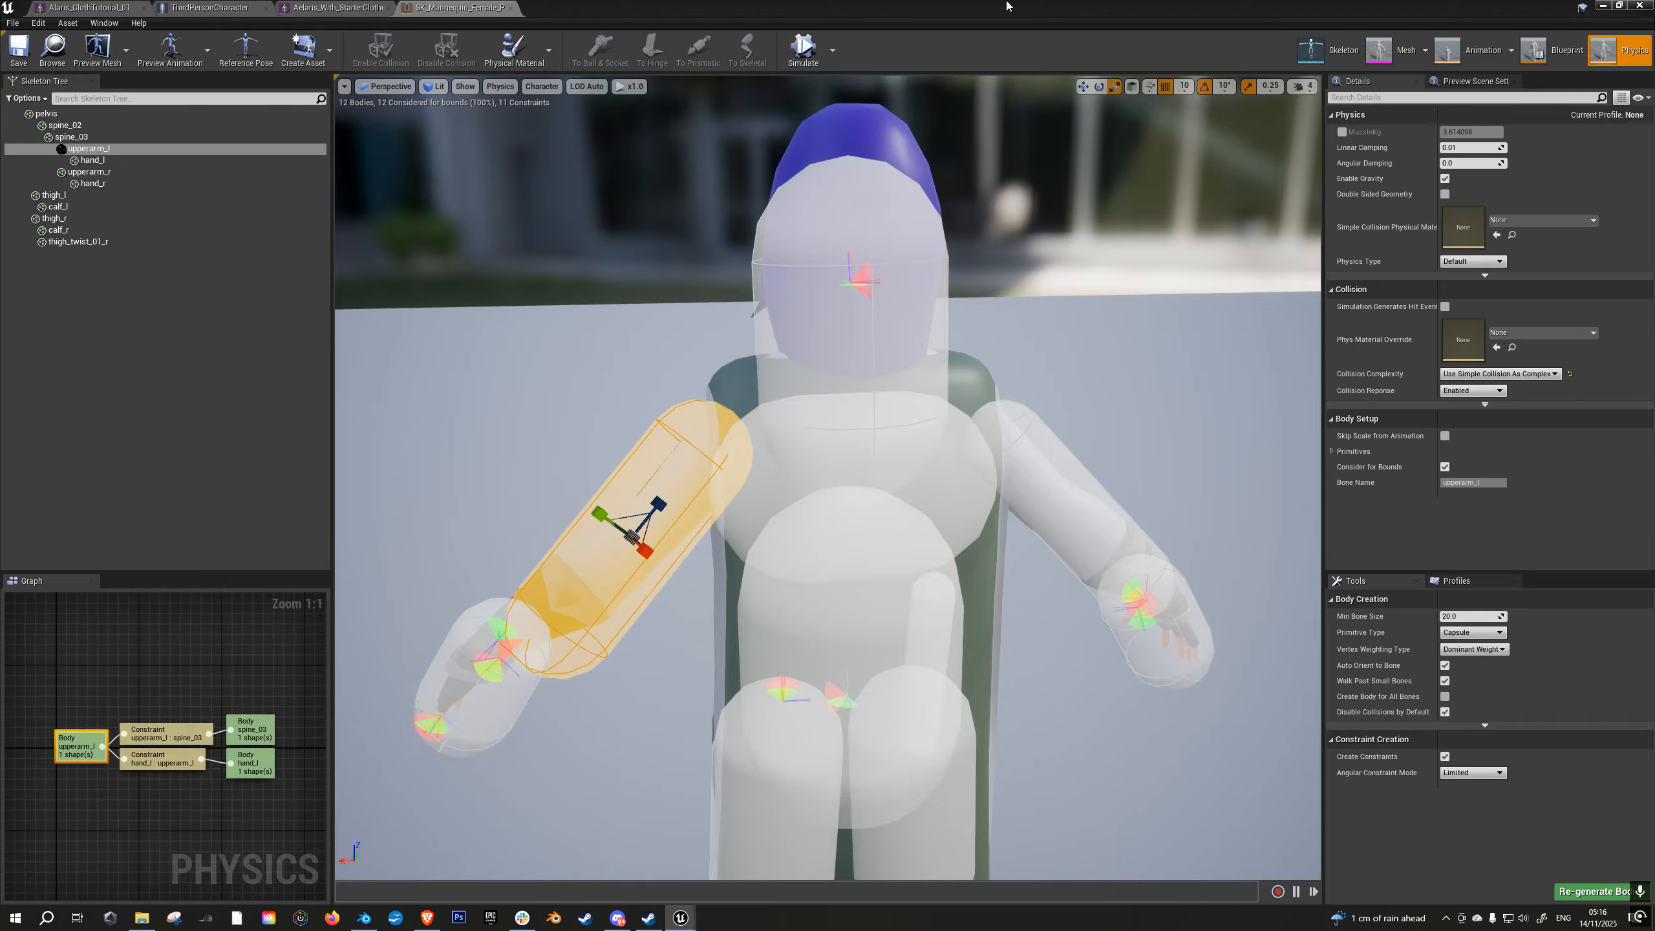
- Play the level and run the character in several directions to test the cloak's motion and collision with the arms
{"action": "left_click", "coordinate": [1641, 5]}
{"action": "right_click_drag", "start_coordinate": [1238, 326], "coordinate": [1277, 417]}
{"action": "key", "text": "alt+p"}
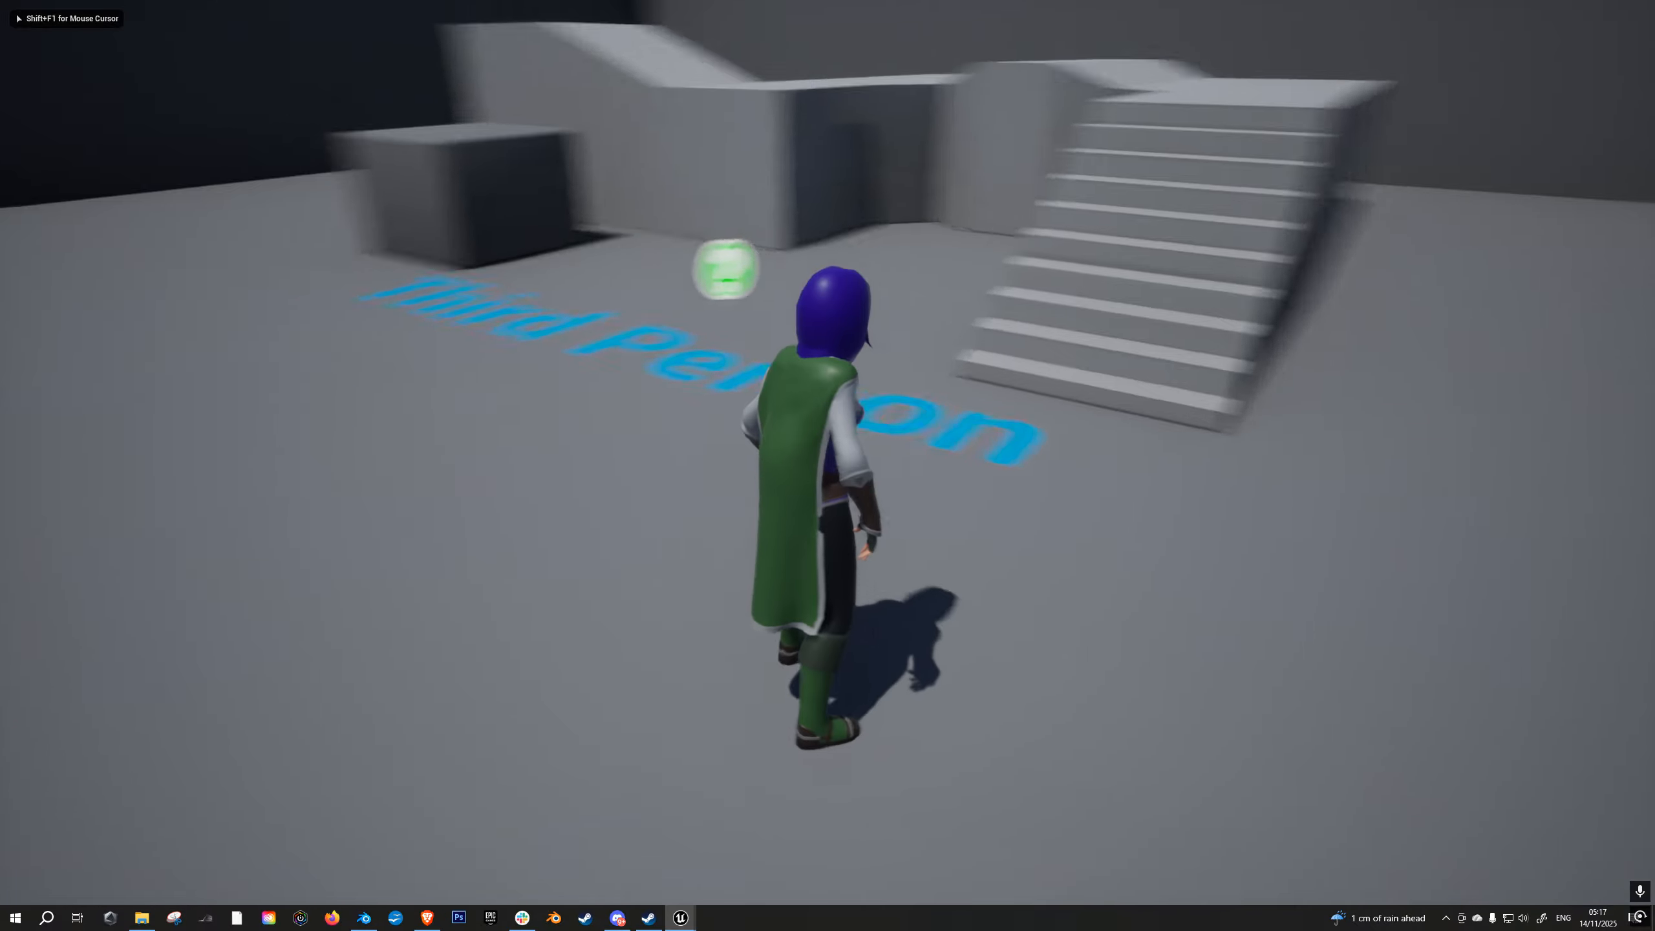
{"action": "key", "text": "w"}
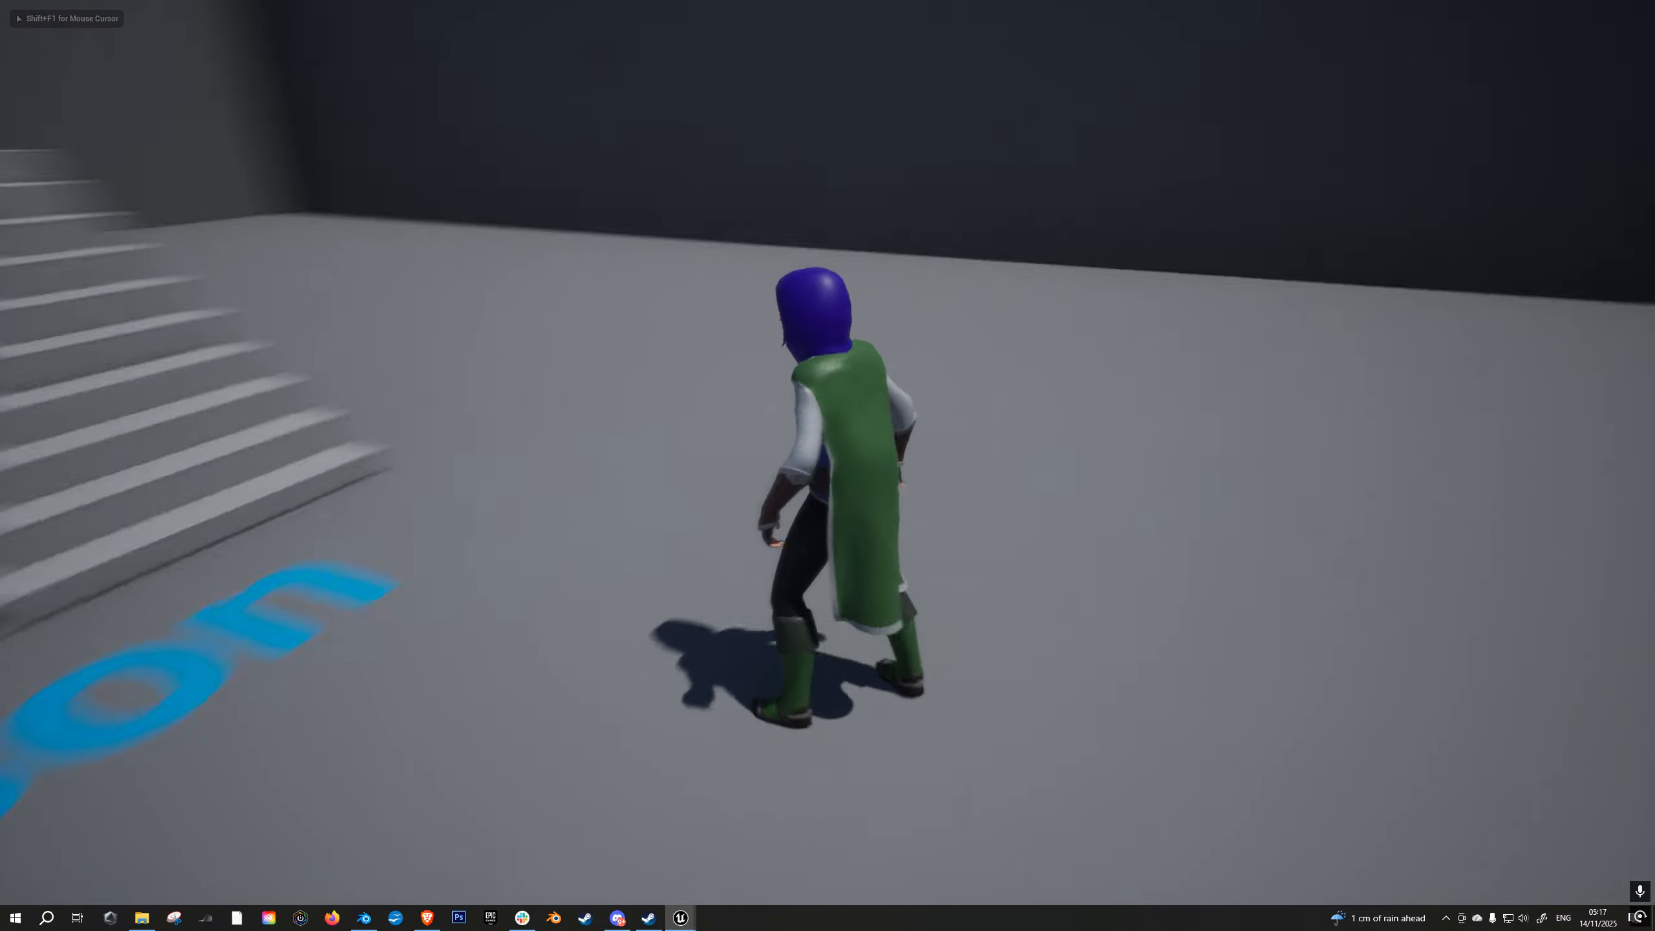
{"action": "key", "text": "w"}
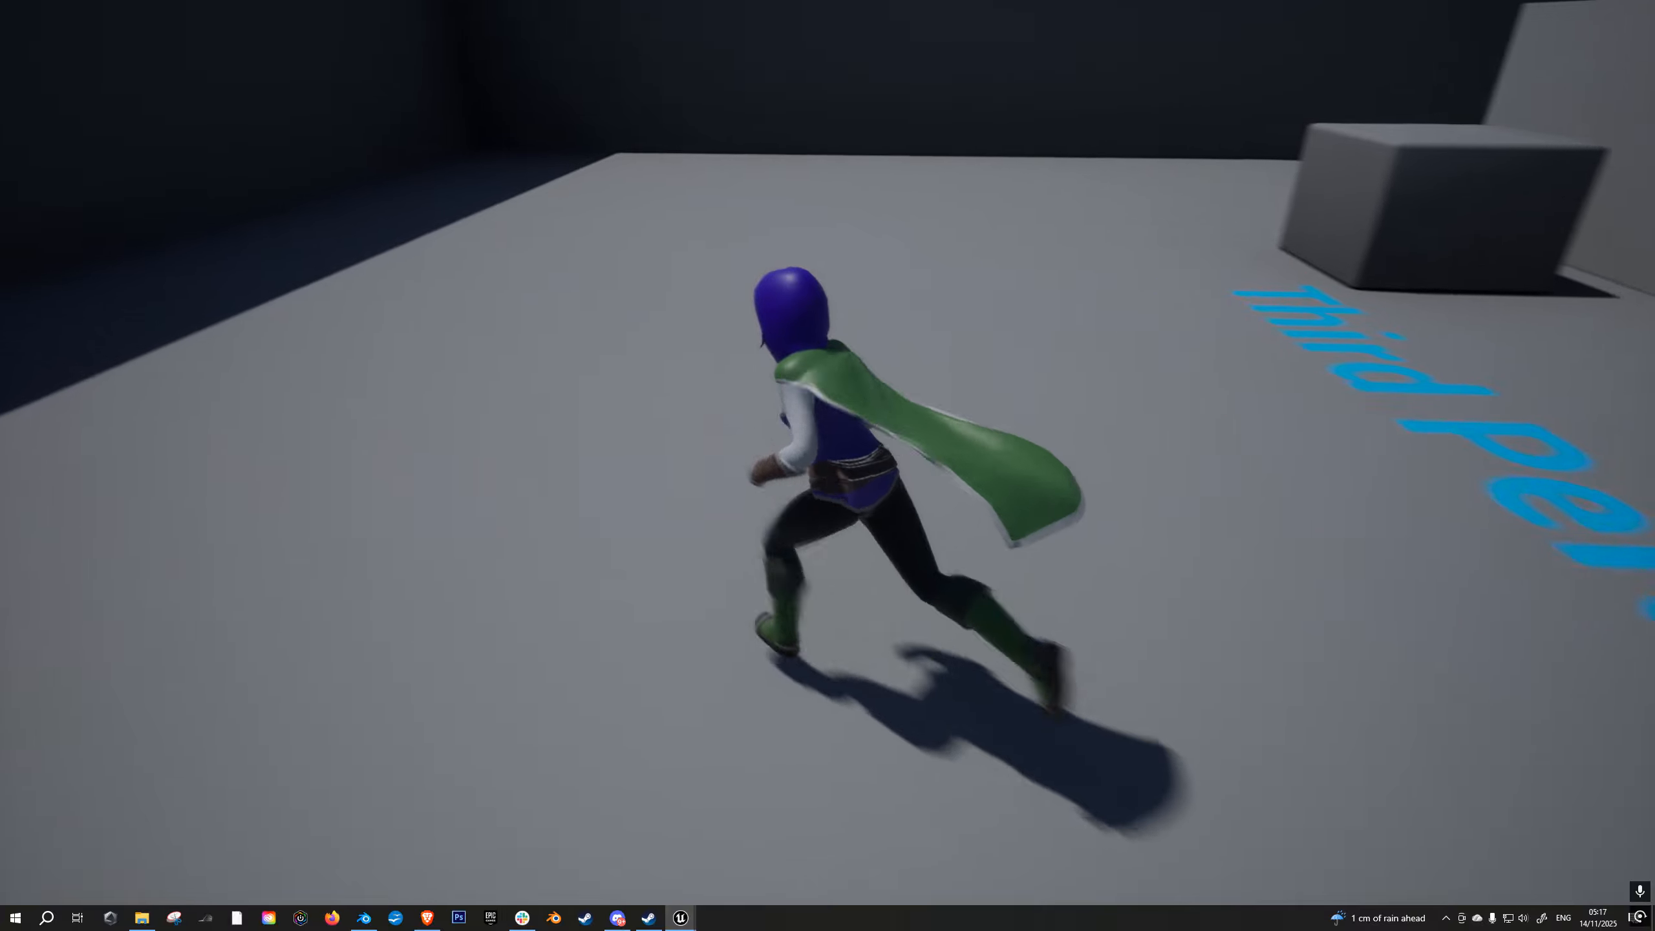
{"action": "key", "text": "w"}
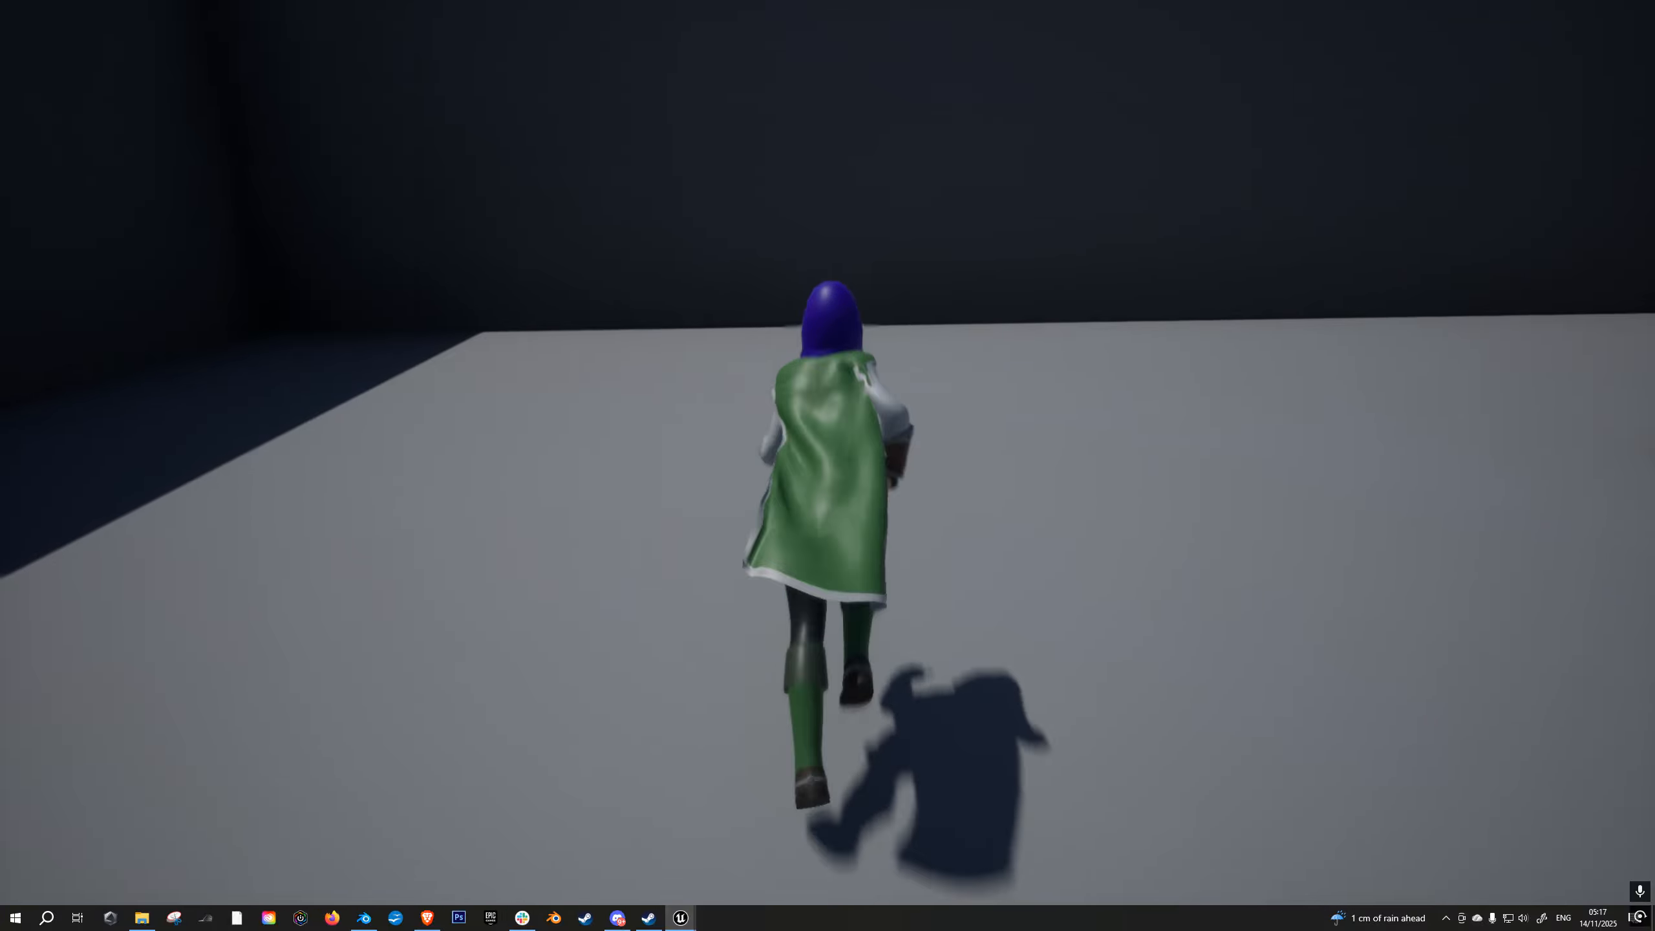
{"action": "key", "text": "w"}
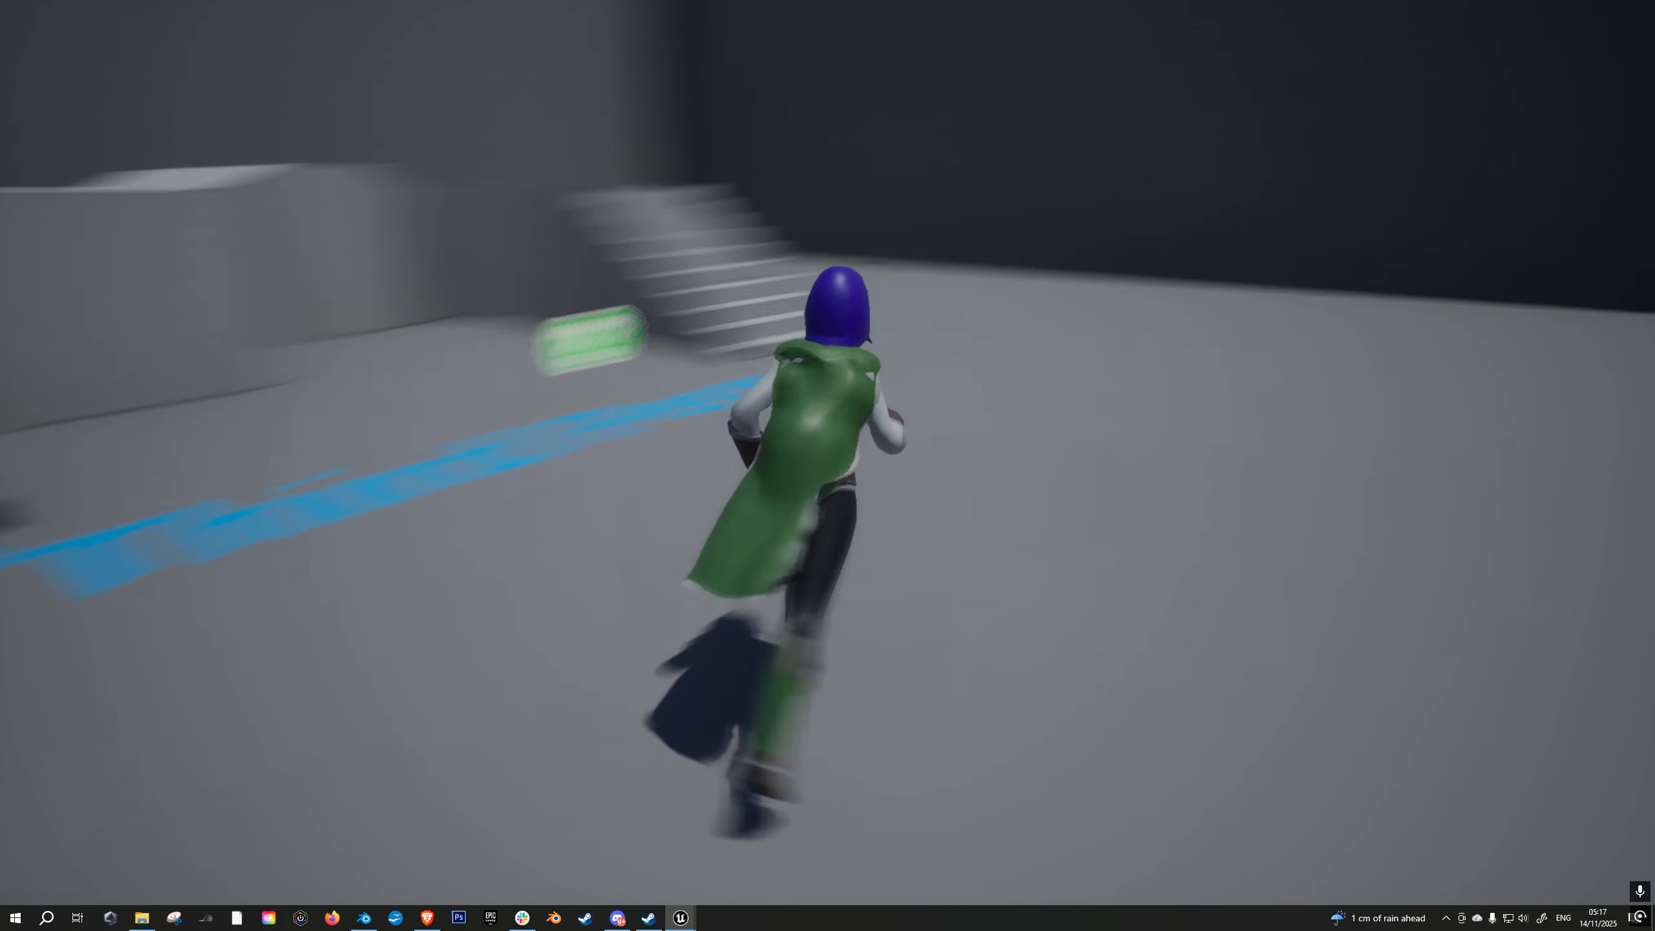
{"action": "key", "text": "a"}
{"action": "key", "text": "d"}
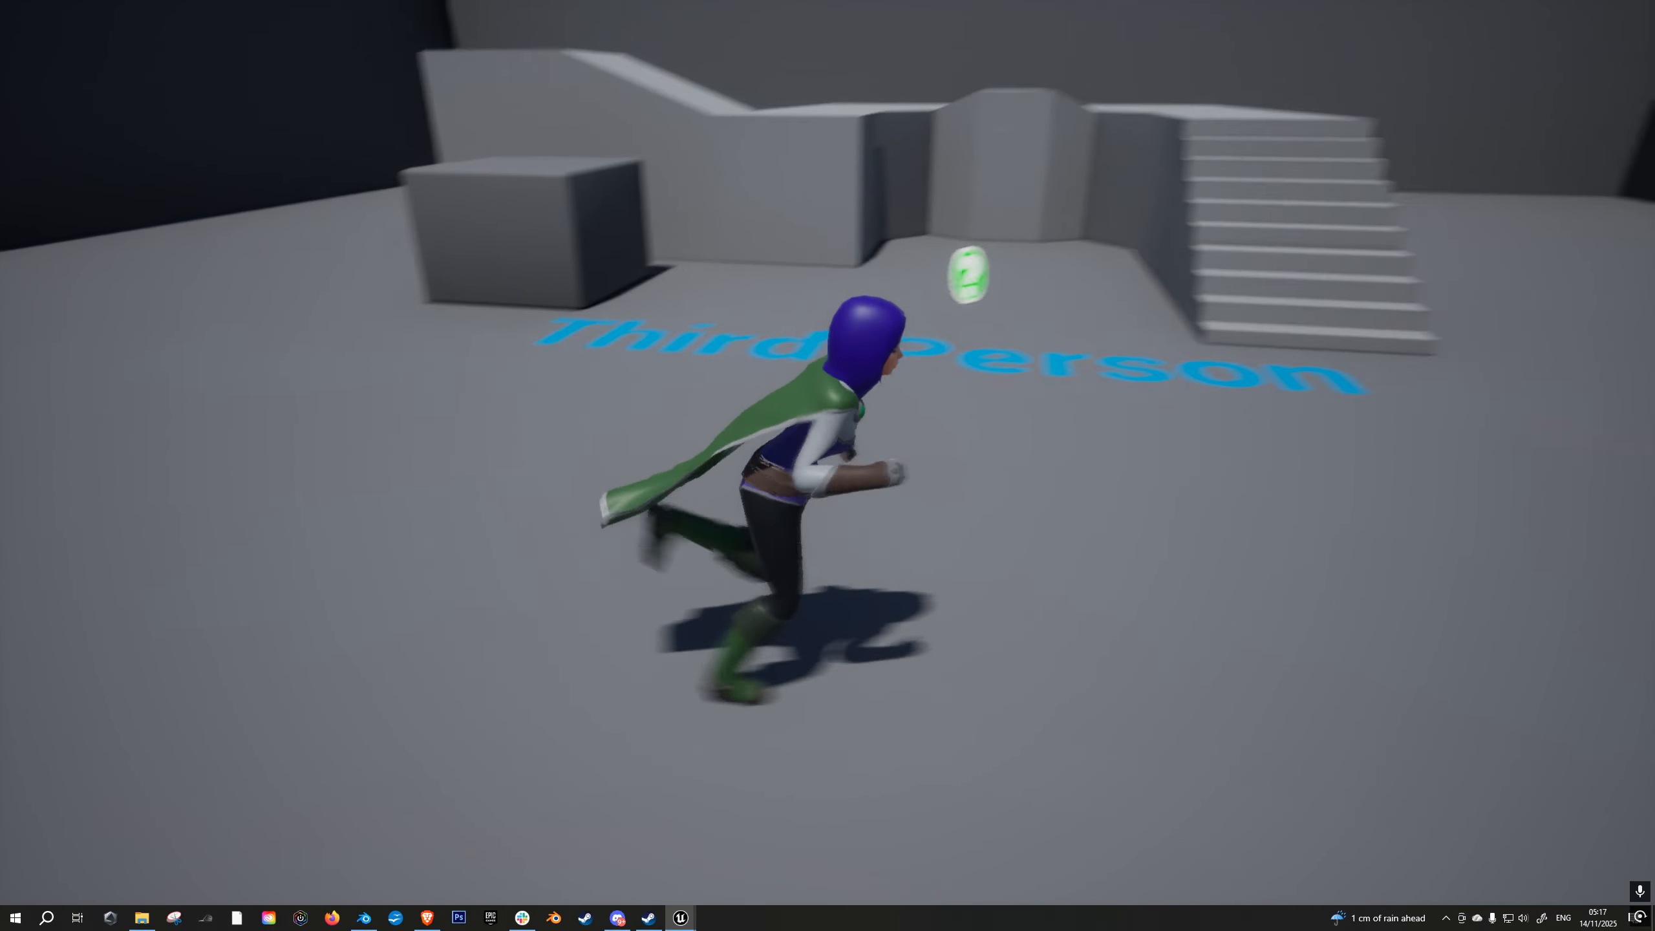
{"action": "key", "text": "a"}
{"action": "key", "text": "d"}
{"action": "key", "text": "a"}
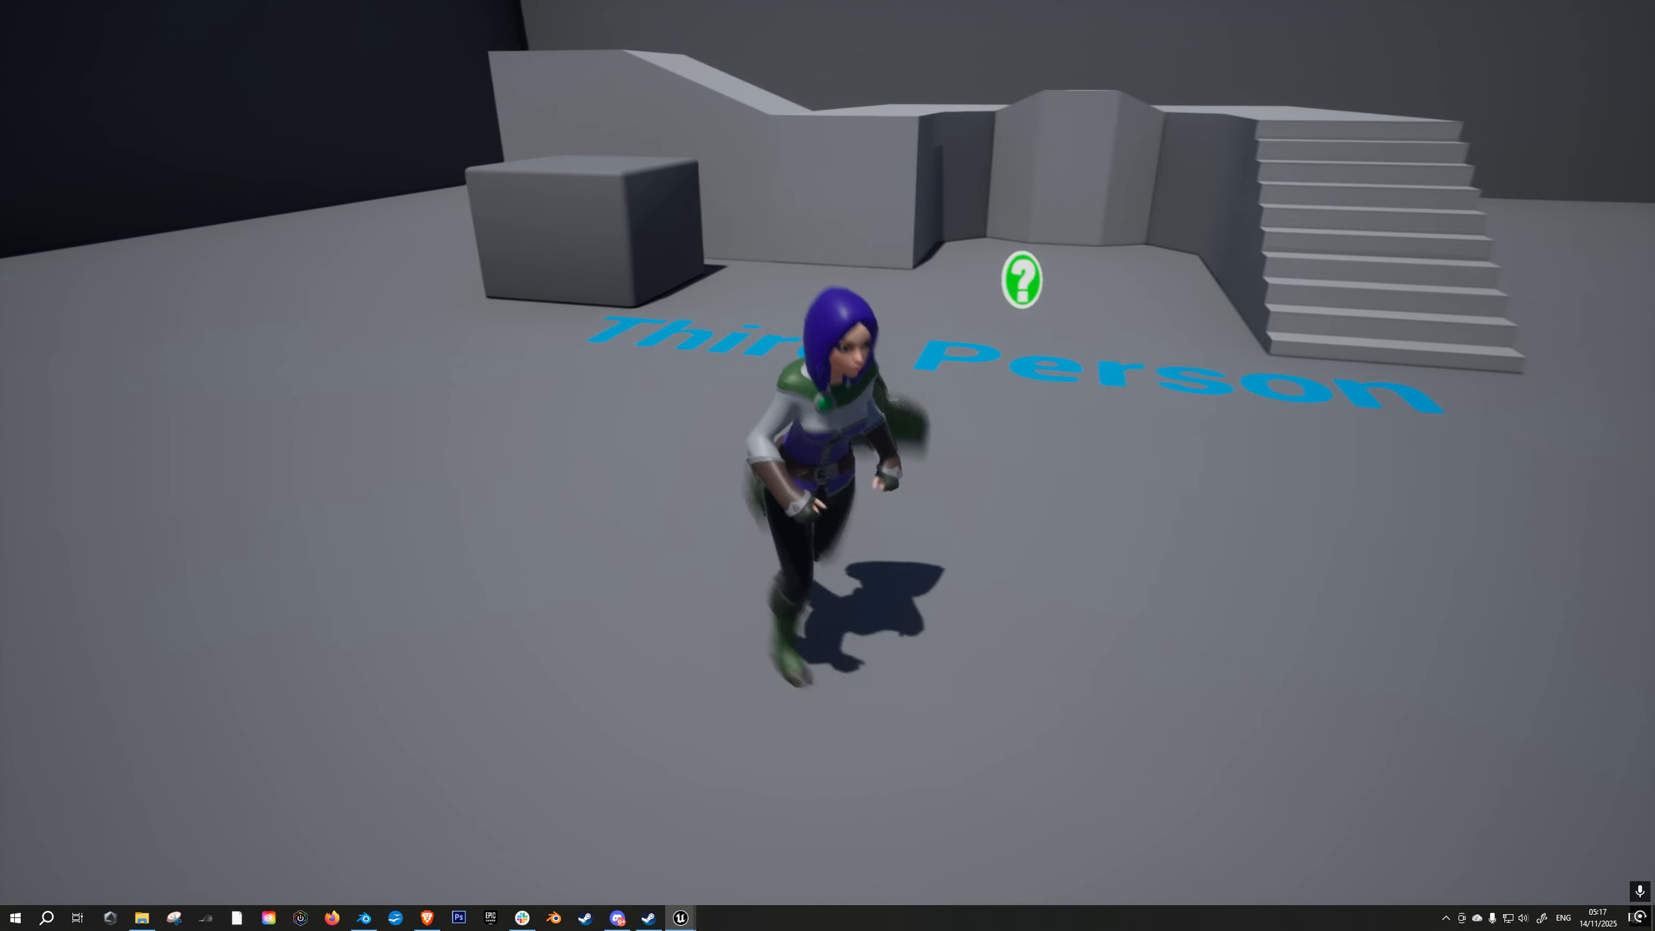
{"action": "key", "text": "w"}
{"action": "key", "text": "w"}
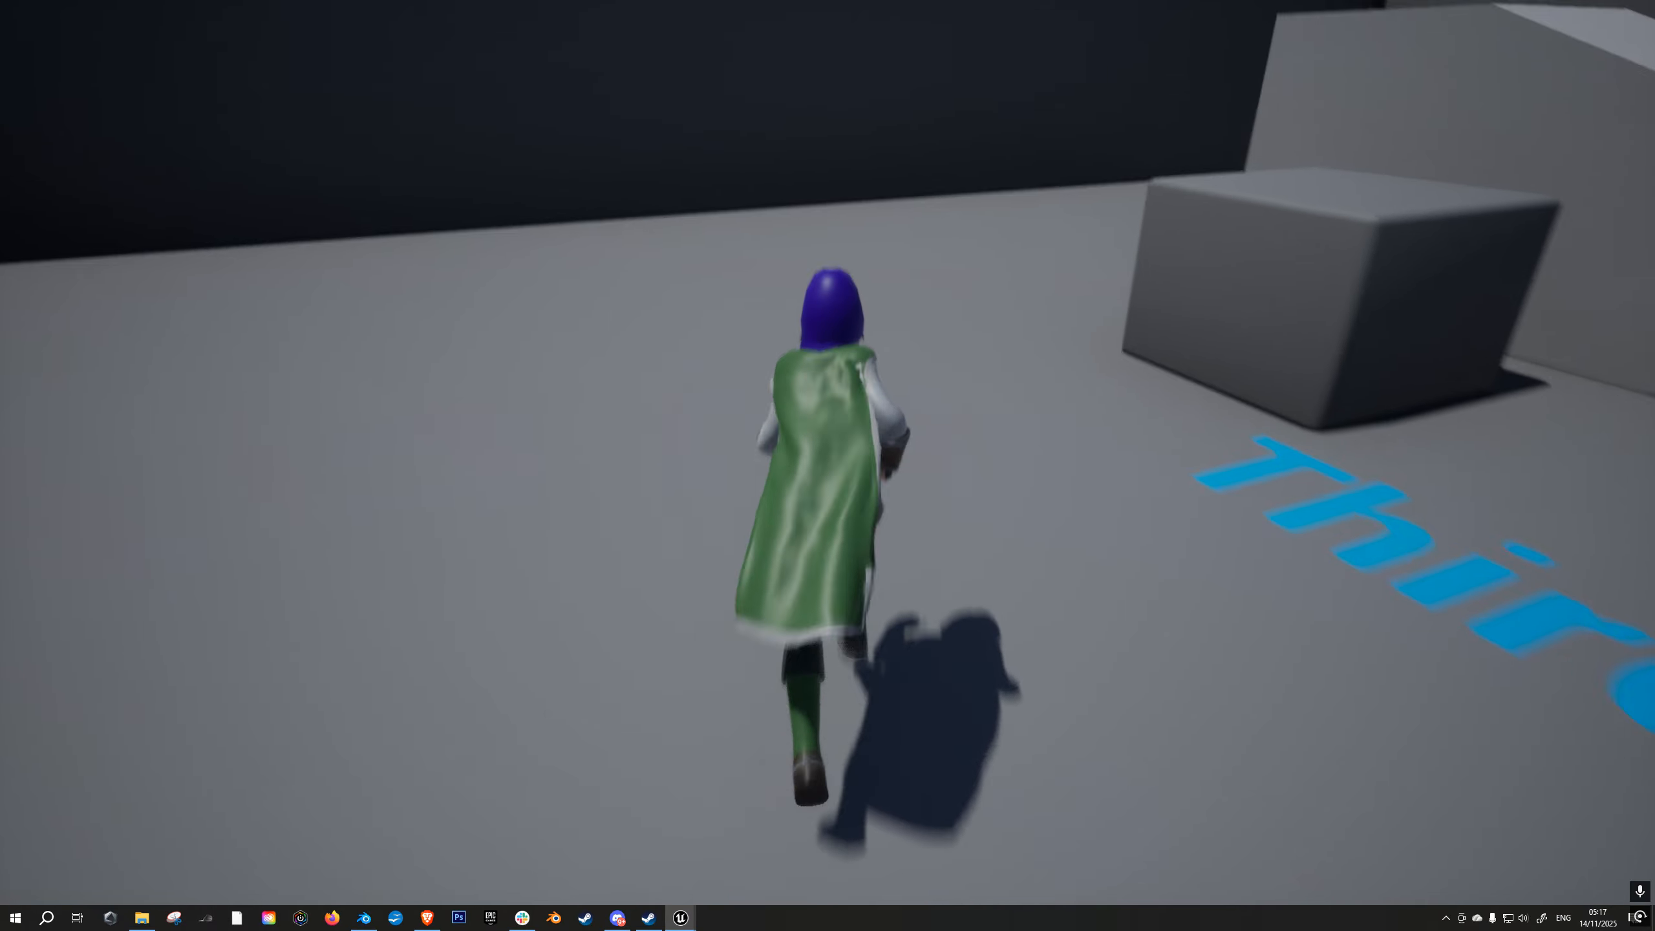
{"action": "key", "text": "d"}
{"action": "key", "text": "w"}
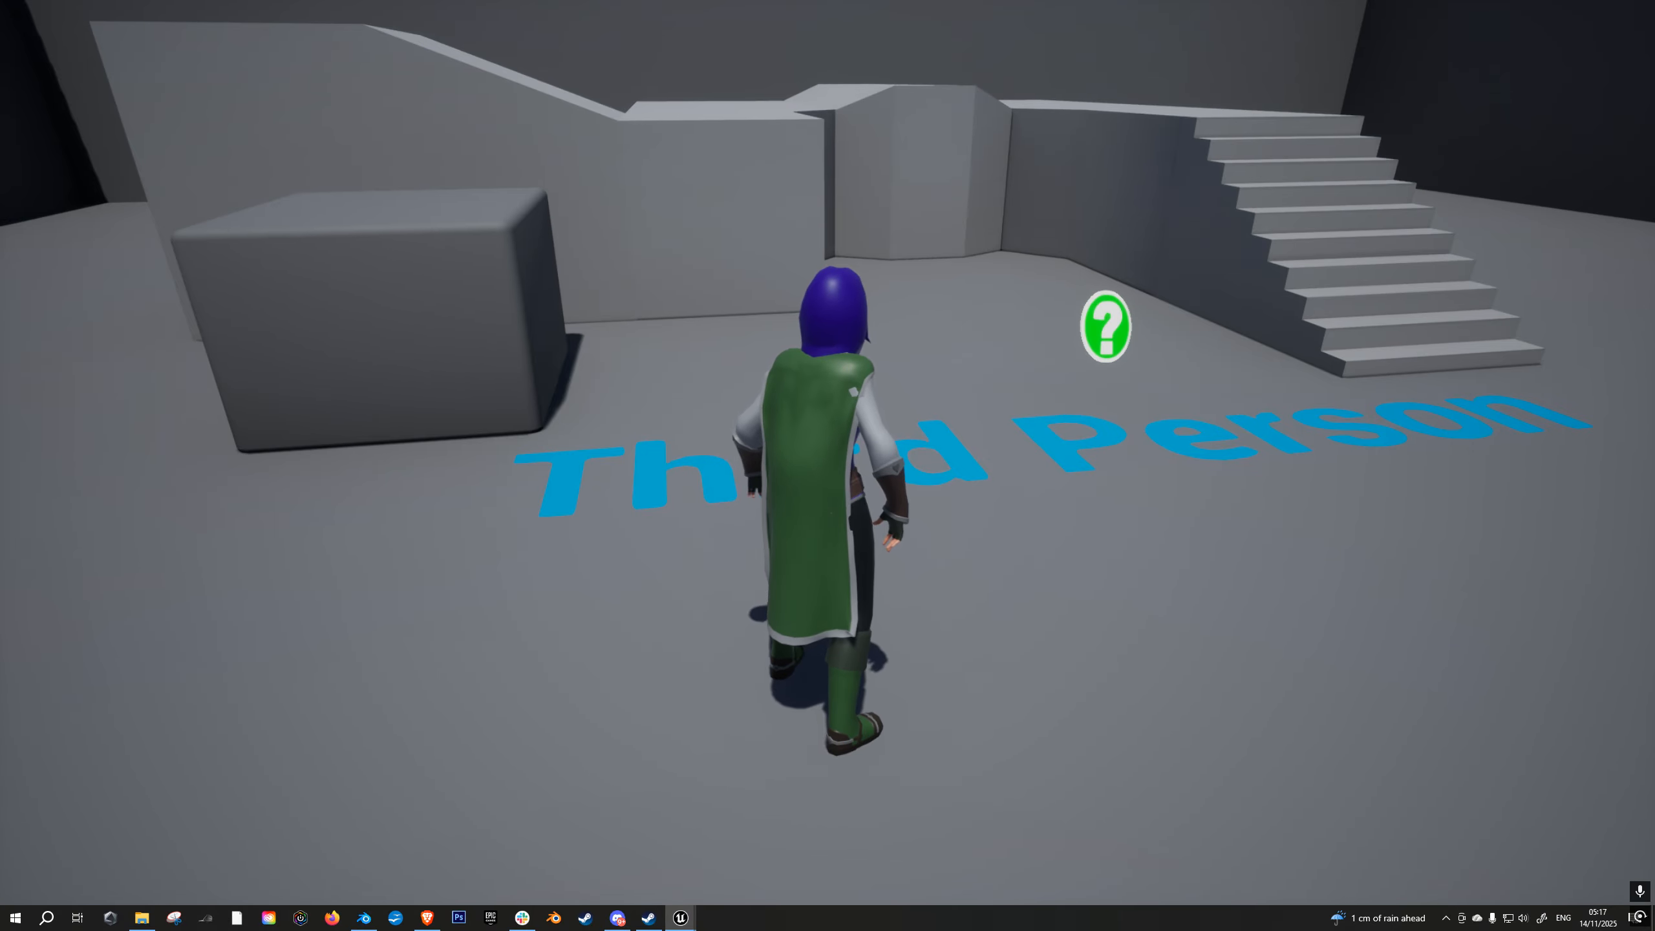
- Stop playing, leave the full-screen view and show the contents of the ClothTutorialCharacter folder
{"action": "key", "text": "Escape"}
{"action": "key", "text": "F11"}
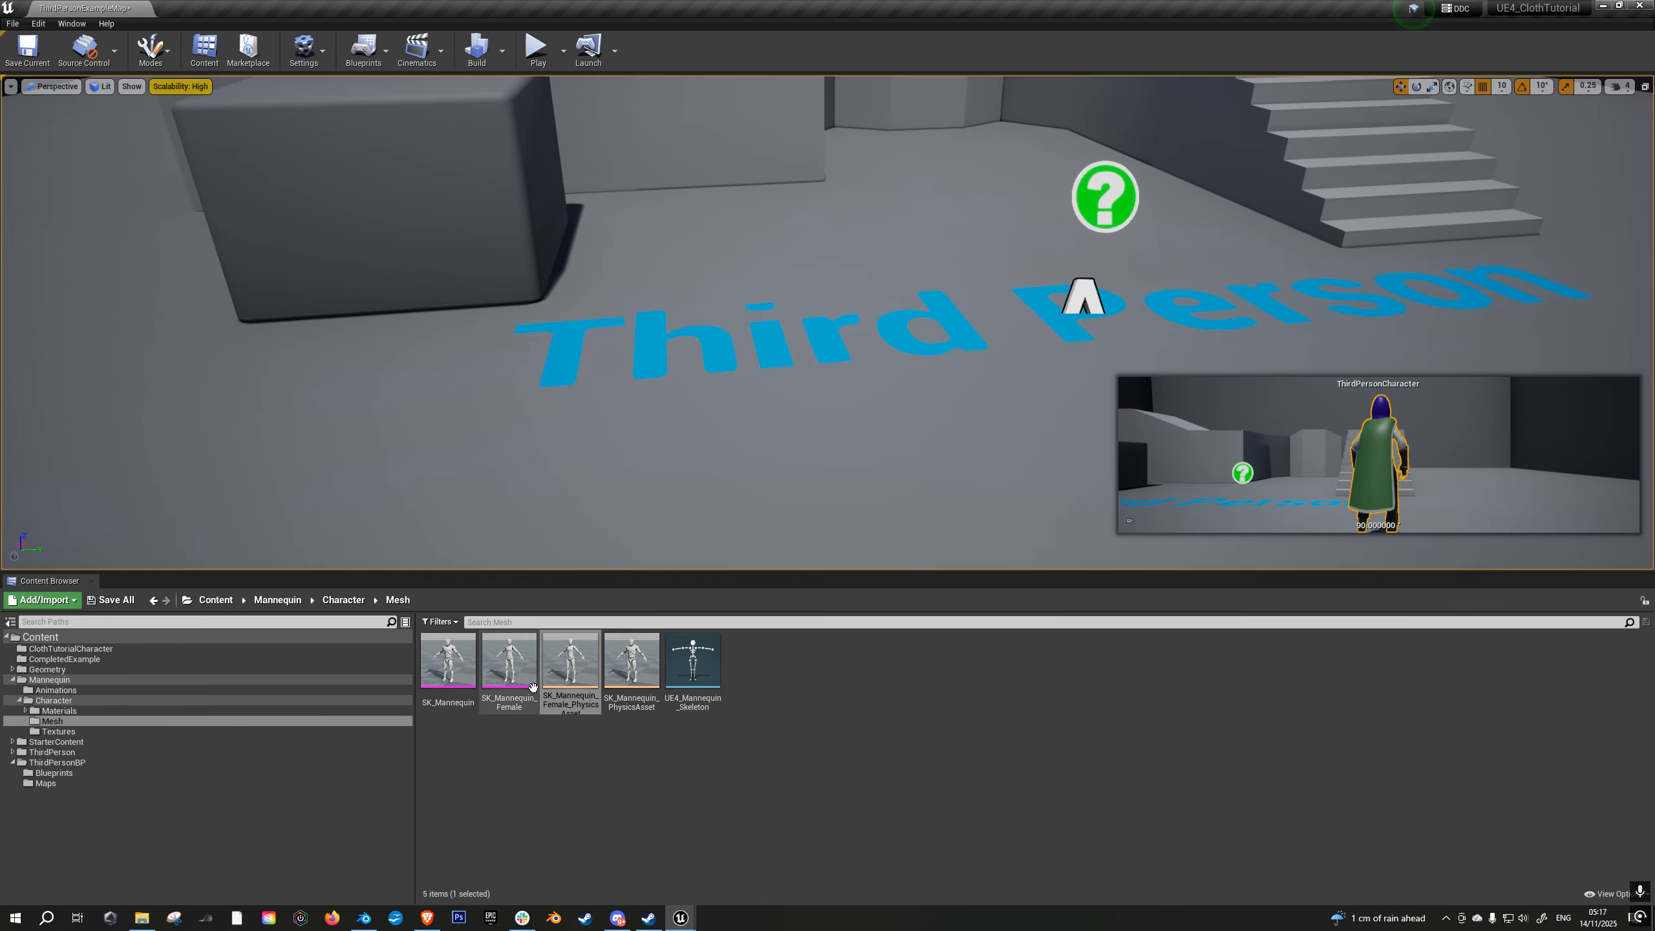
{"action": "left_click", "coordinate": [65, 658]}
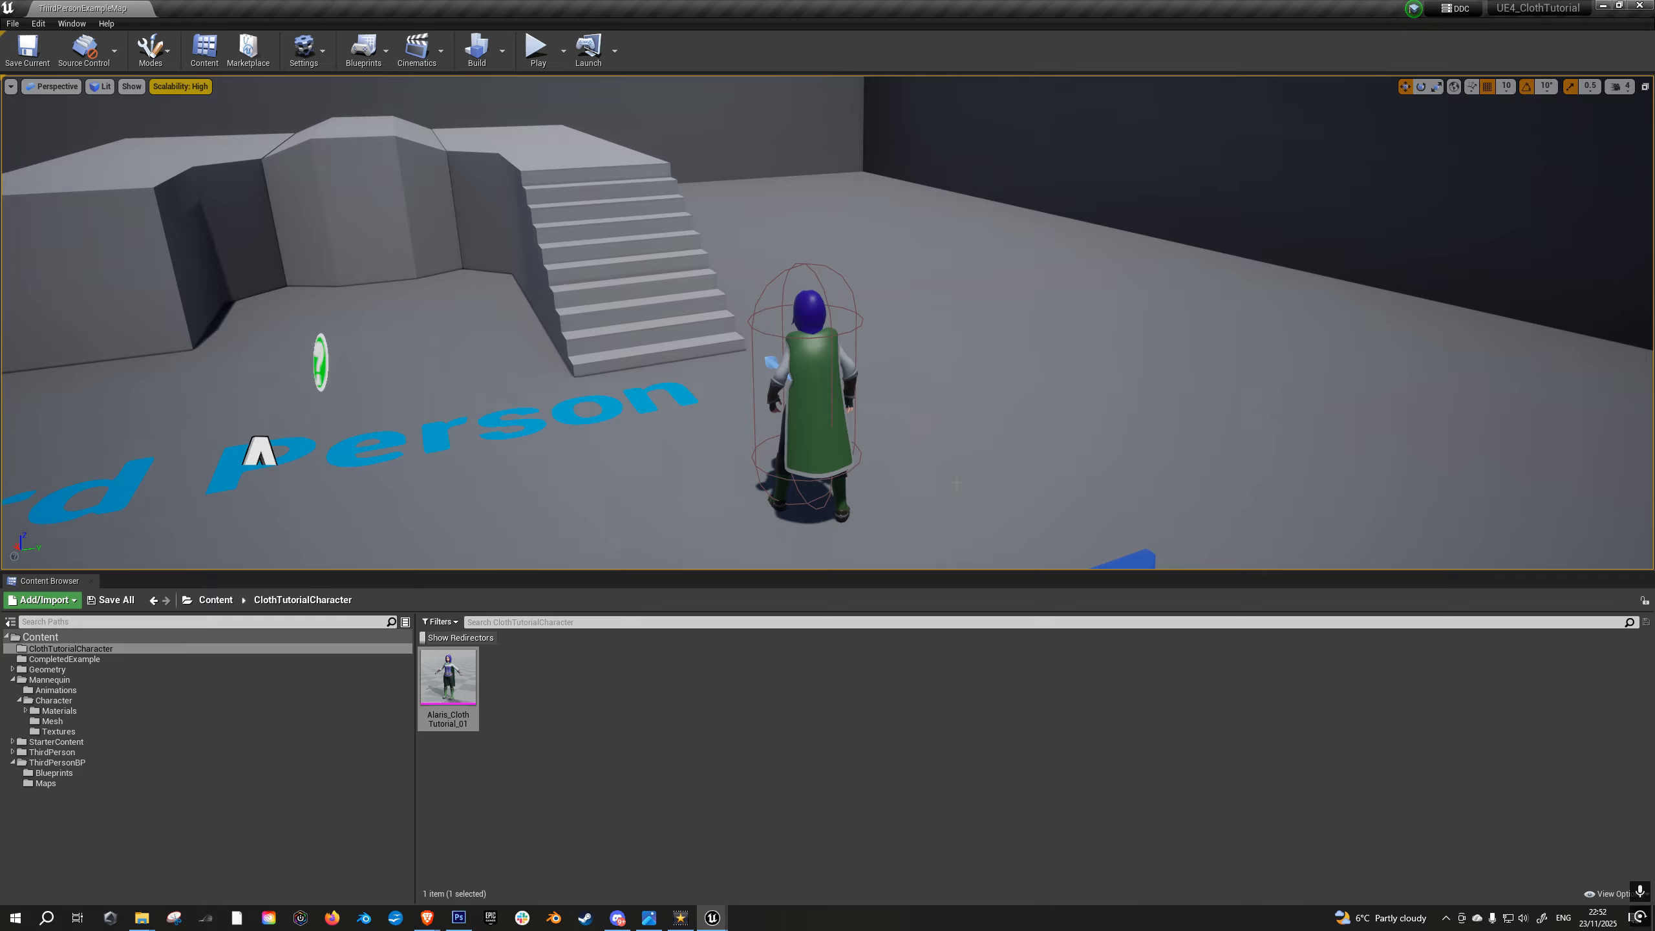
{"action": "right_click_drag", "start_coordinate": [982, 556], "coordinate": [980, 579]}
{"action": "key", "text": "w"}
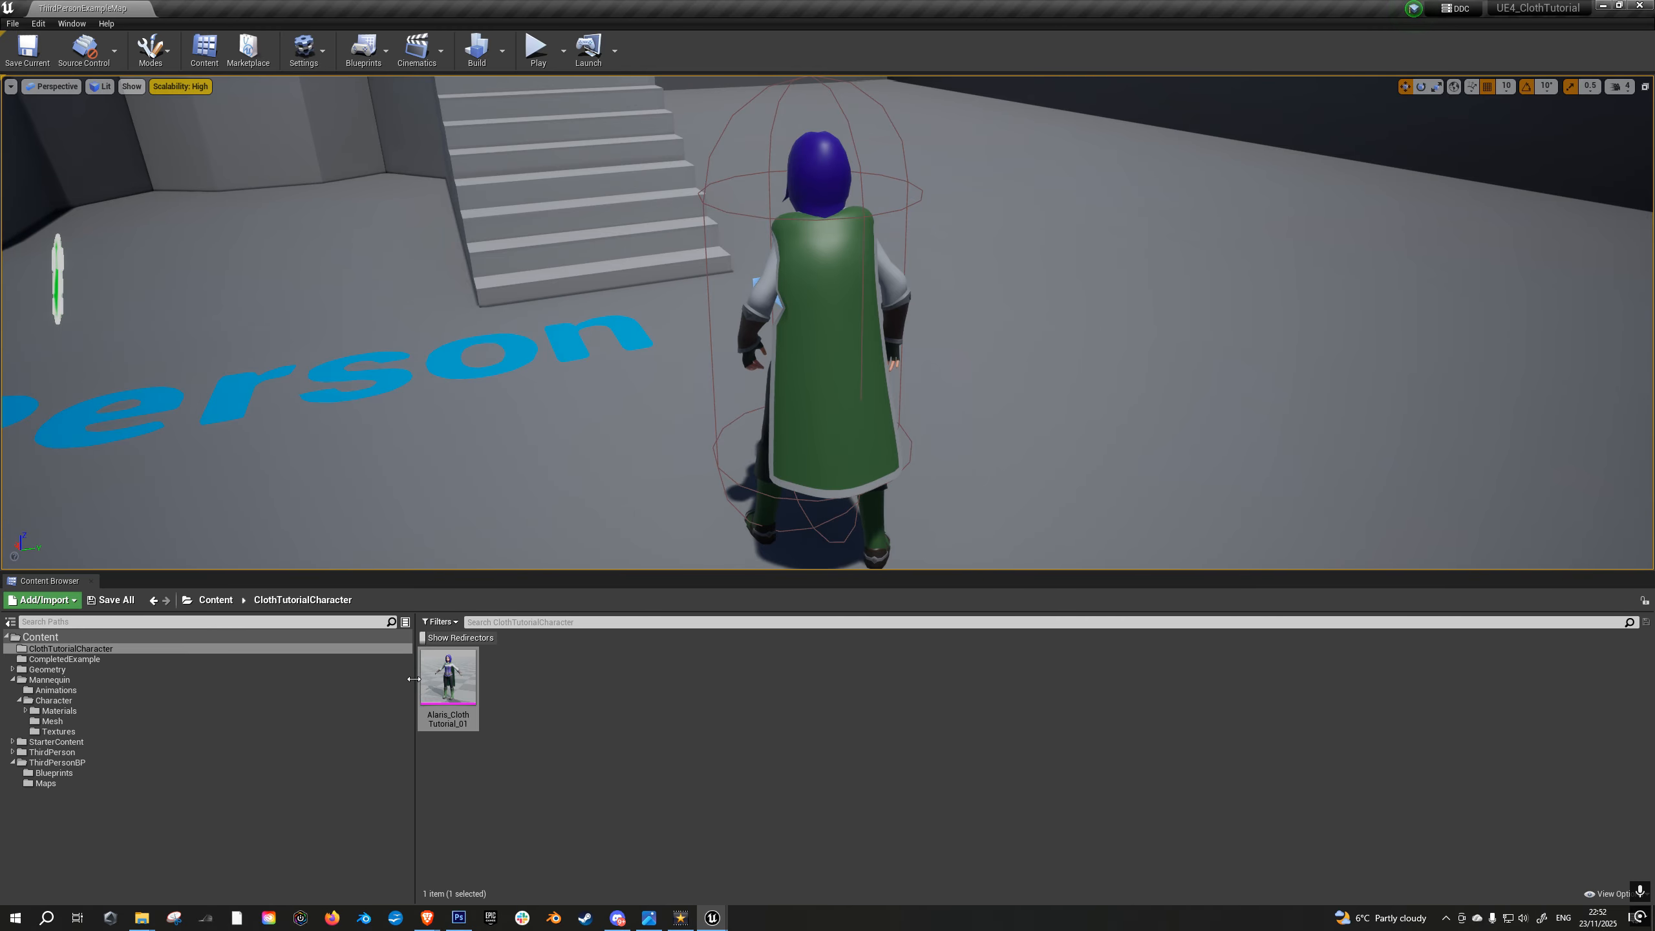
- Open the Alaris_ClothTutorial_01 skeletal mesh, select its cloak section and activate cloth painting
{"action": "double_click", "coordinate": [448, 678]}
{"action": "left_click_drag", "start_coordinate": [879, 313], "coordinate": [648, 201]}
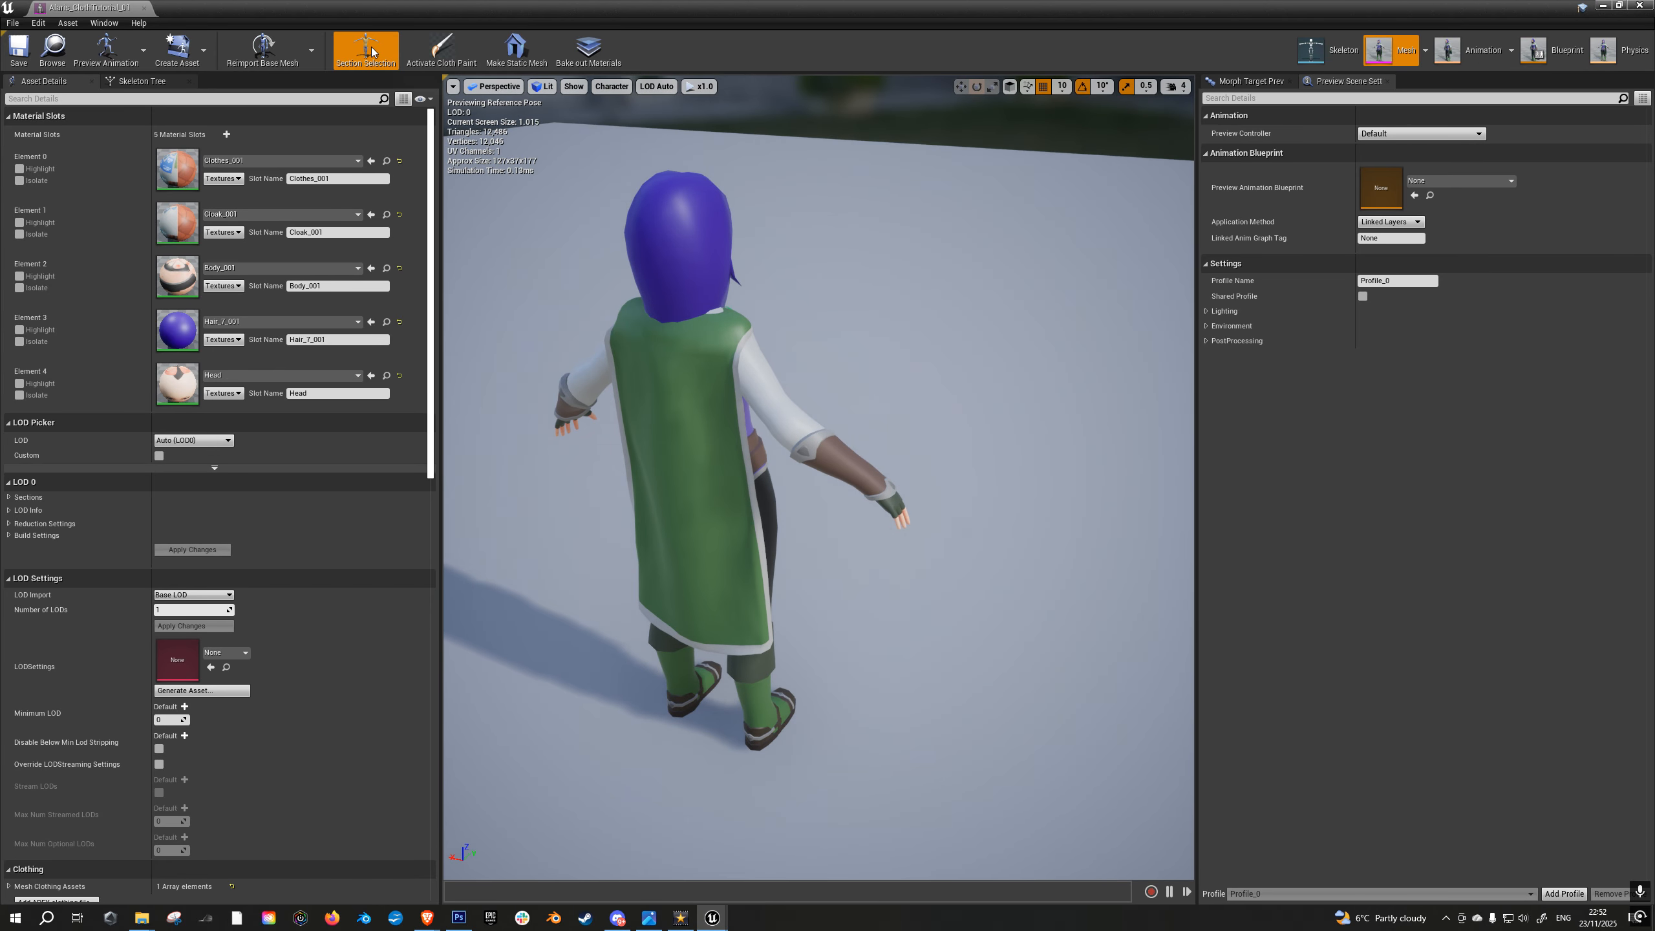
{"action": "left_click", "coordinate": [710, 483]}
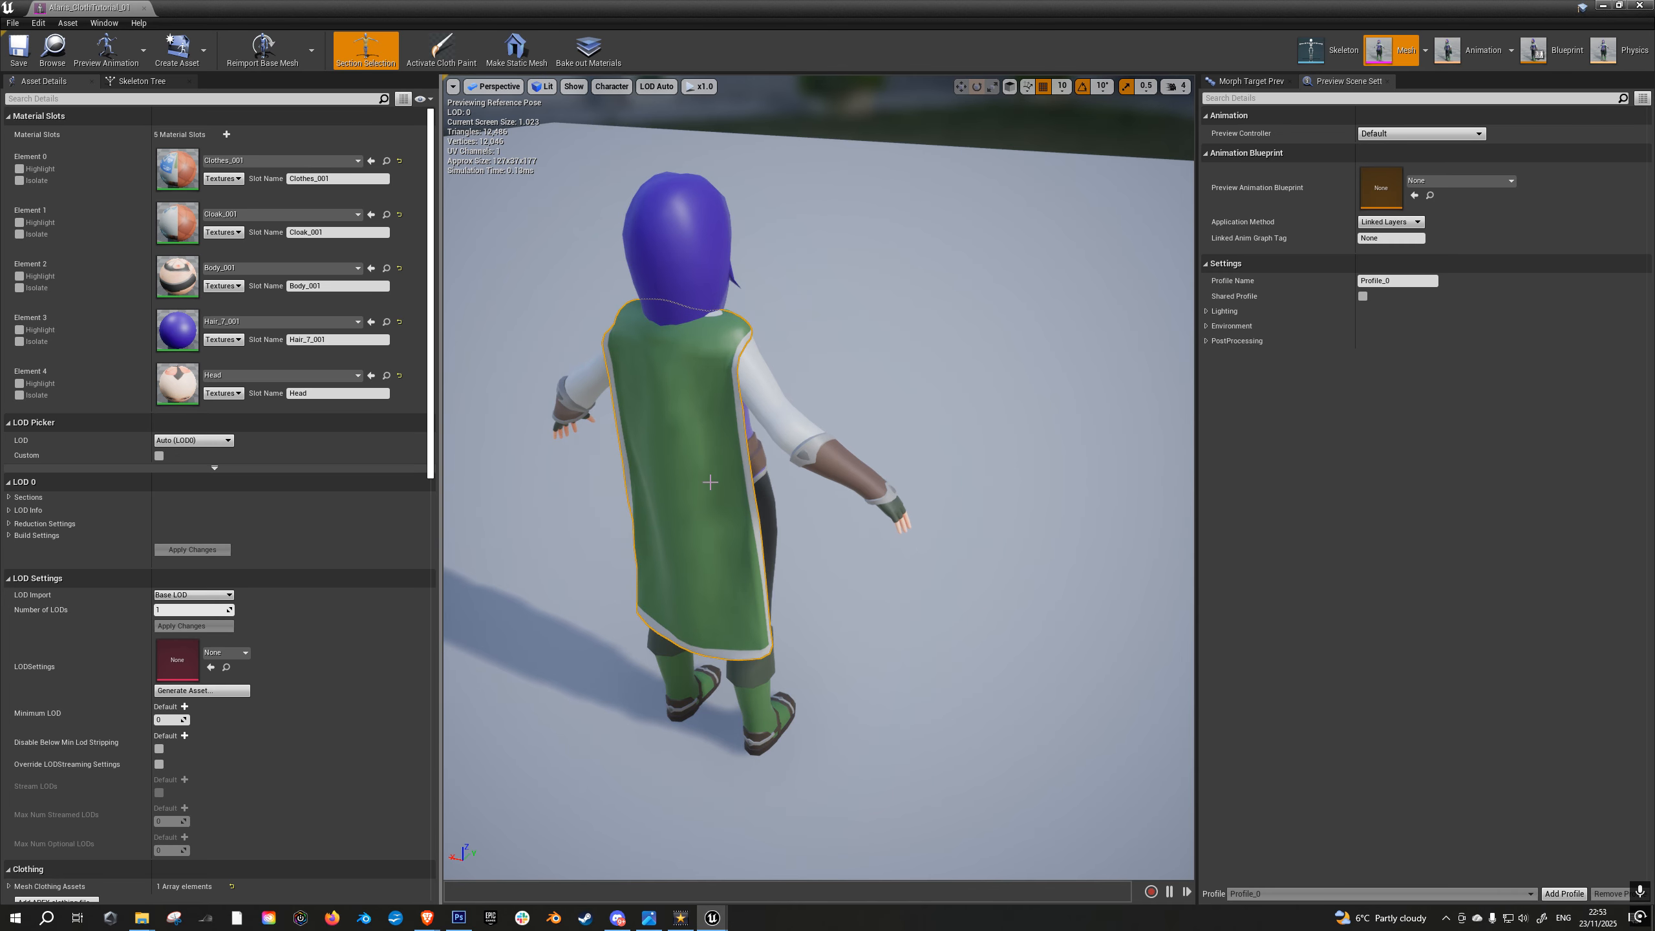
{"action": "left_click", "coordinate": [445, 60]}
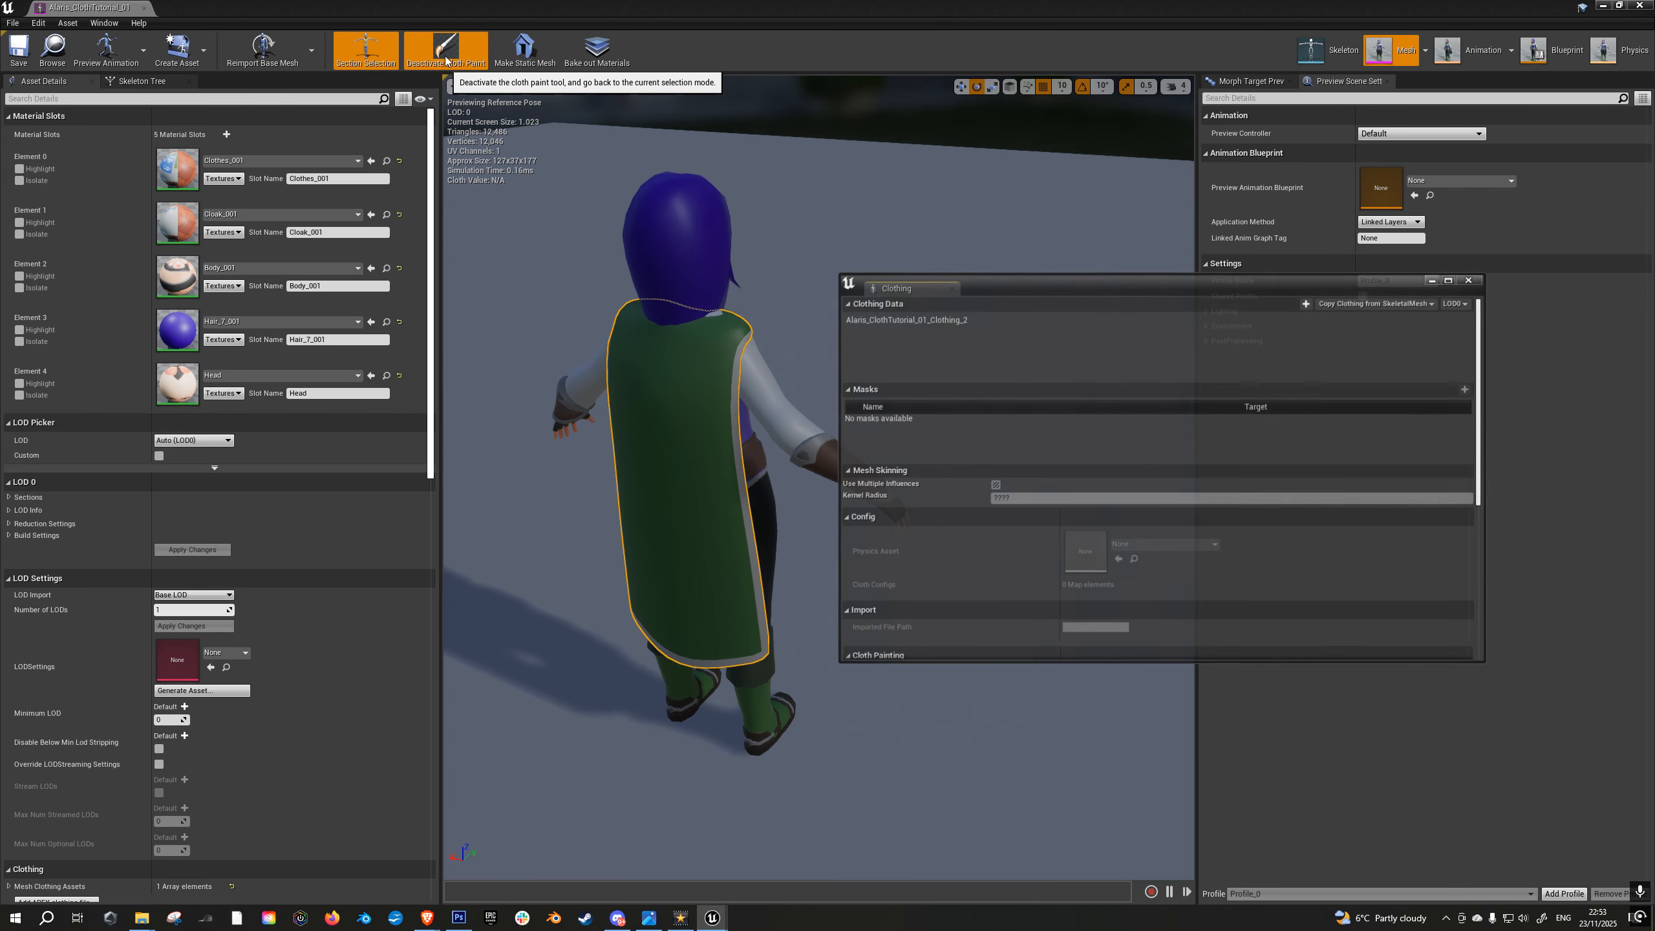
- Select the Alaris_ClothTutorial_01_Clothing_2 data and bring up the Copy From Vertex Color options for its Max Distance mask
{"action": "left_click", "coordinate": [858, 320]}
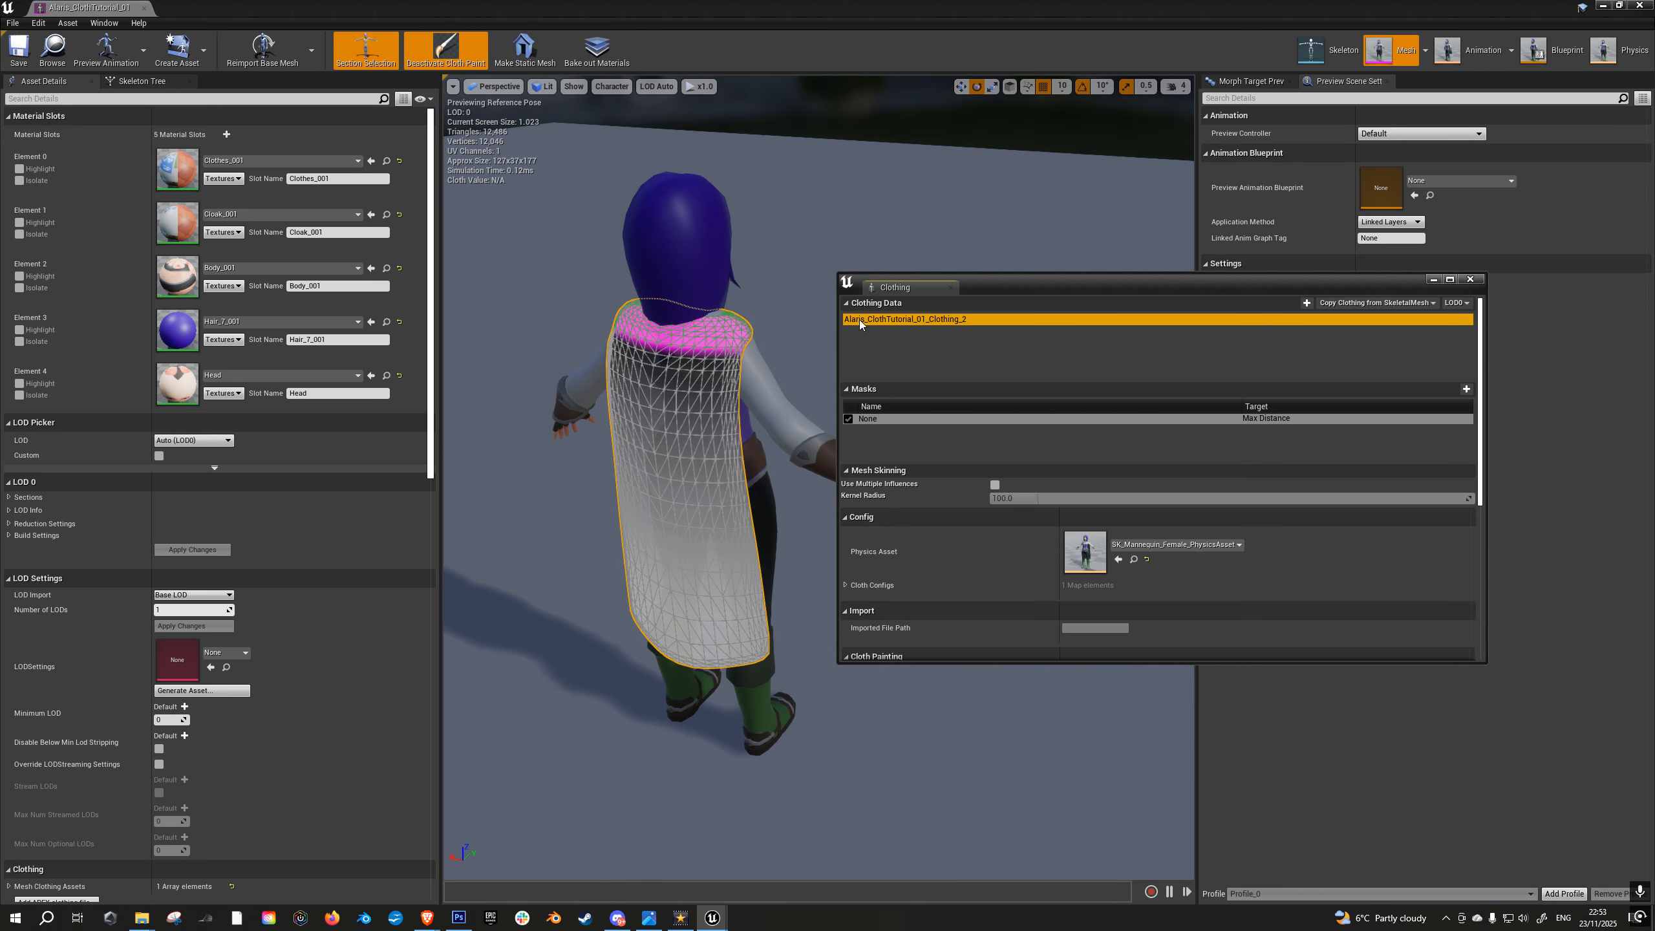
{"action": "left_click", "coordinate": [884, 420]}
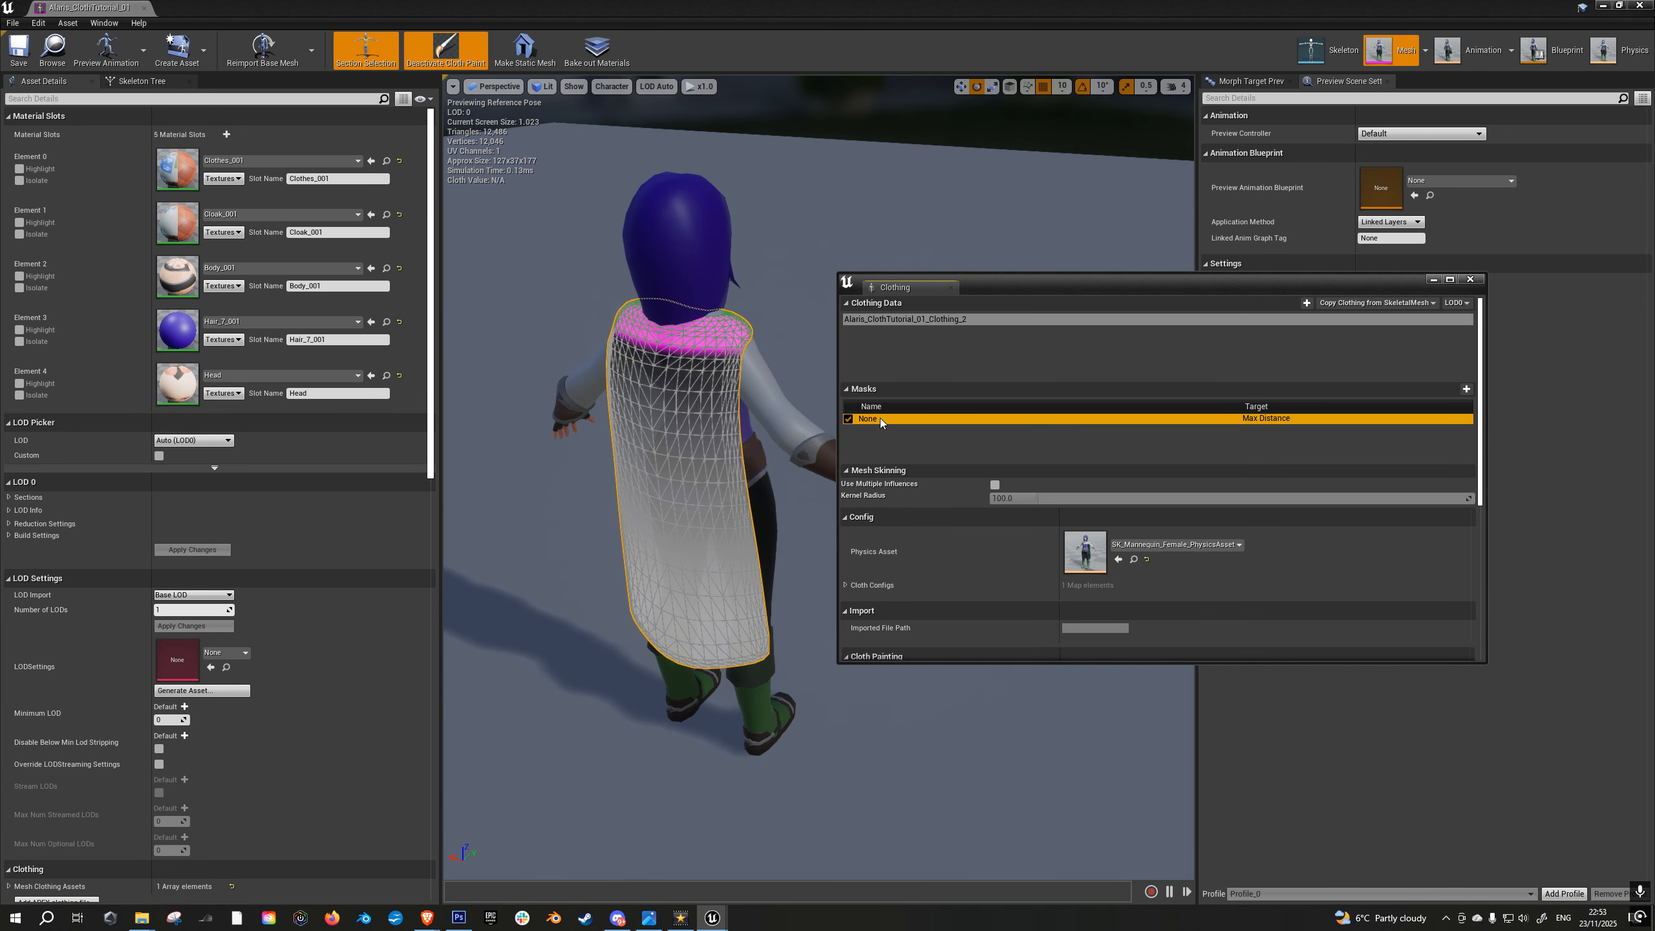
{"action": "right_click", "coordinate": [873, 422]}
{"action": "mouse_move", "coordinate": [947, 470]}
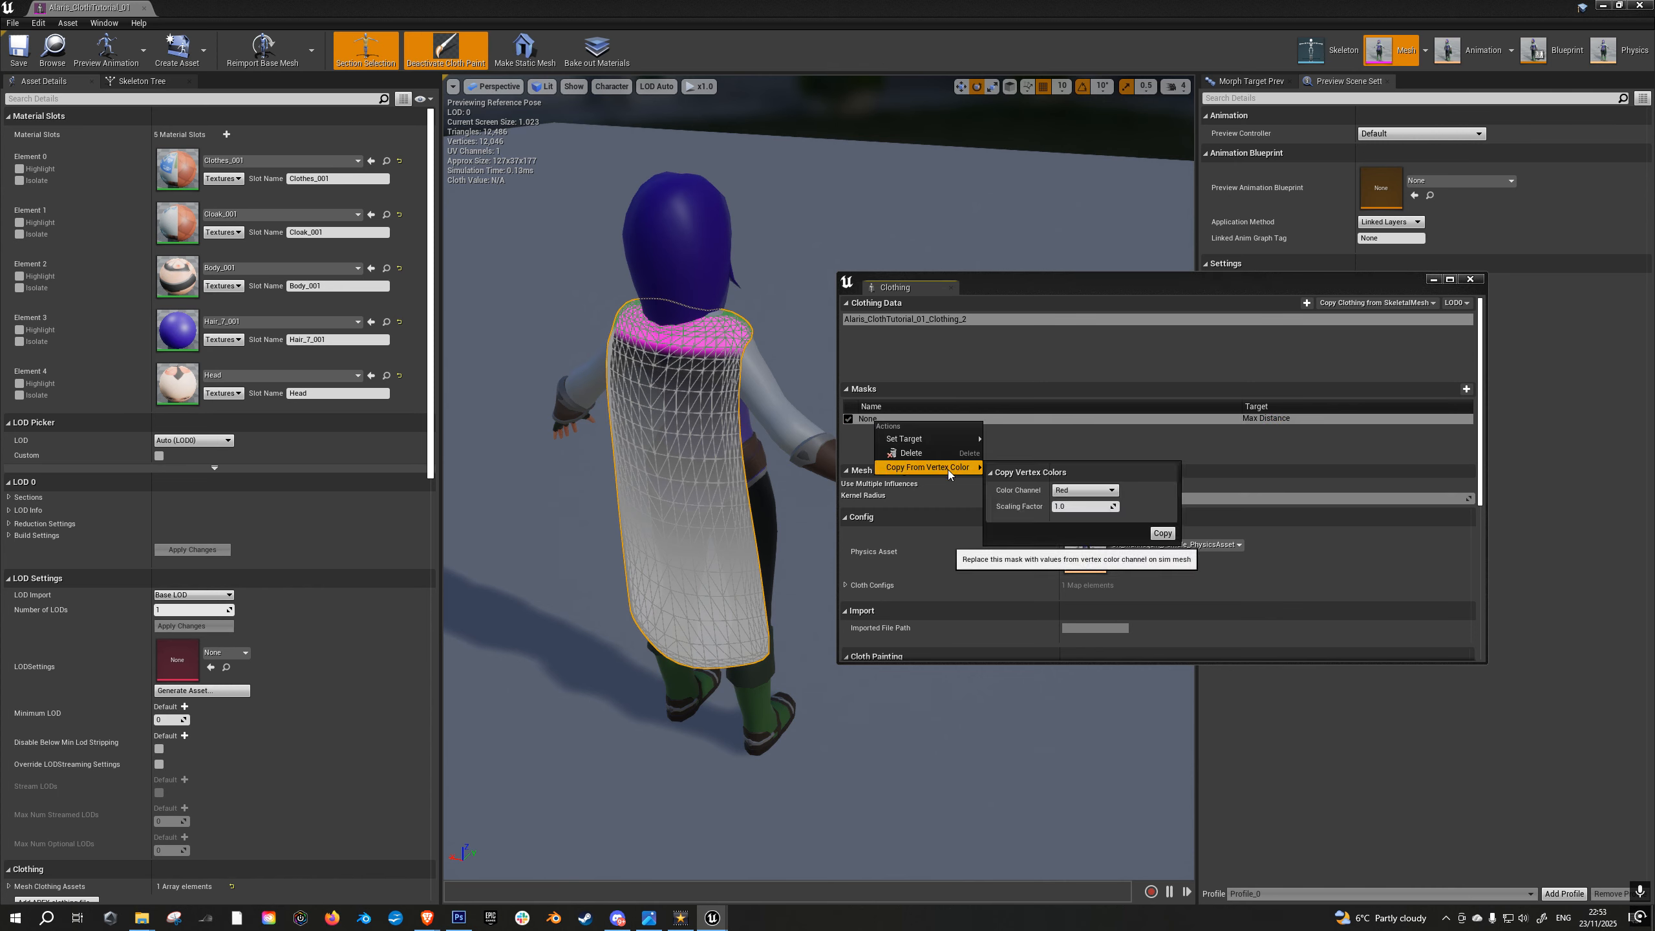
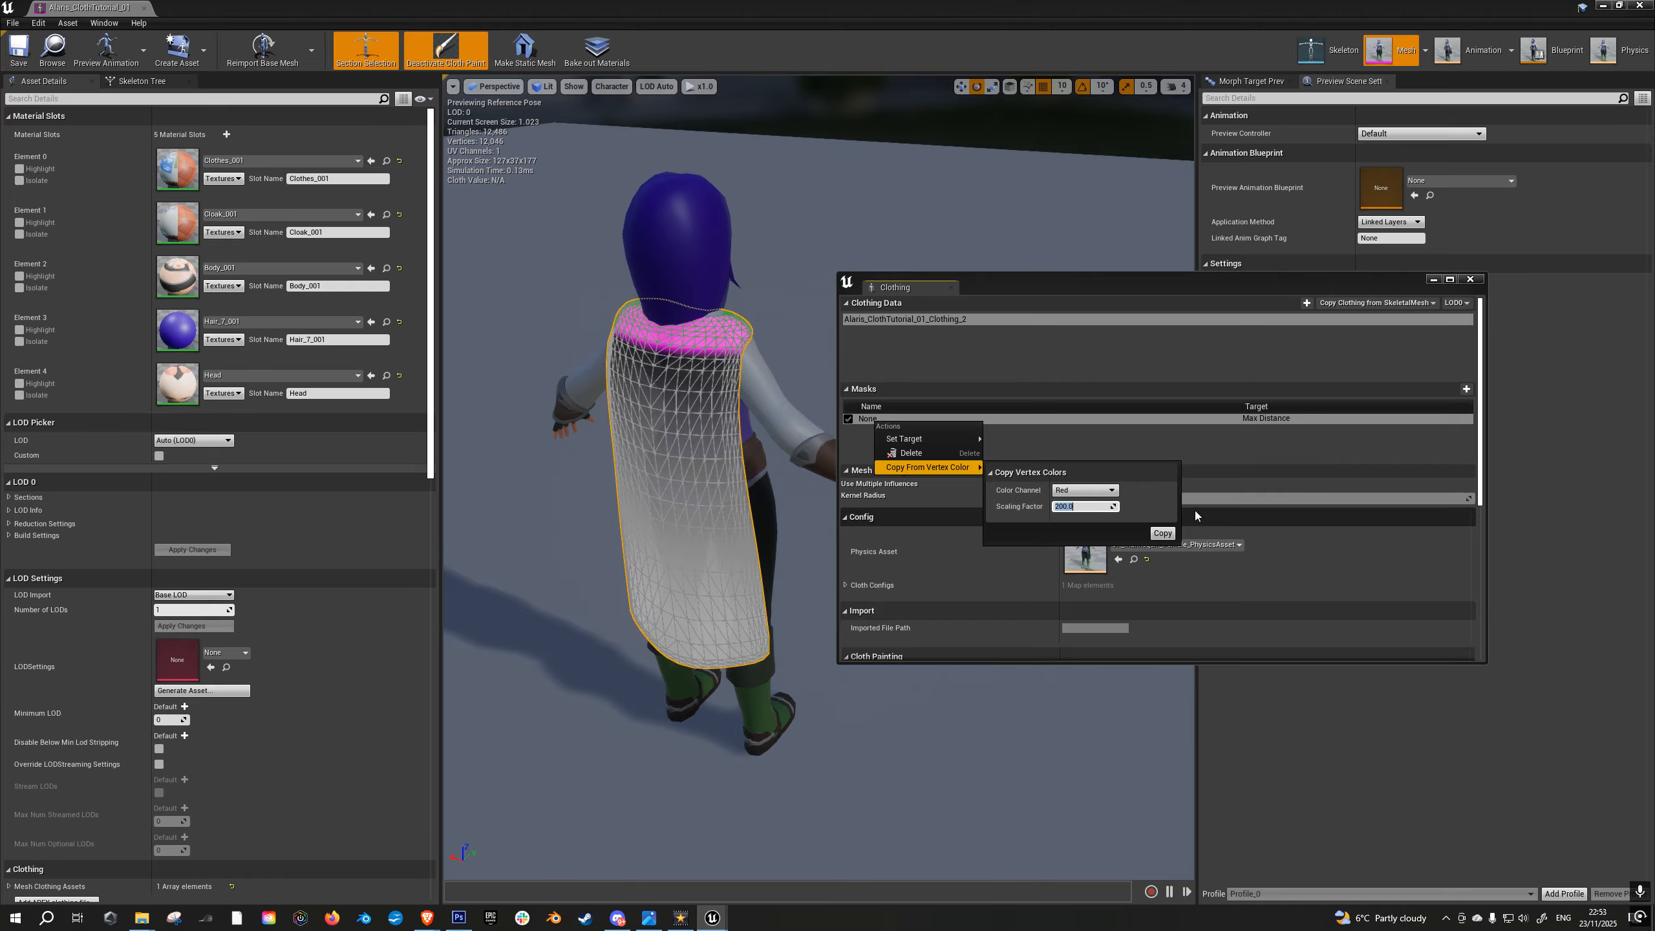
- Copy the Red vertex colors into the cloak's Max Distance mask with a scaling factor of 200, and save the skeletal mesh
{"action": "left_click", "coordinate": [1164, 532]}
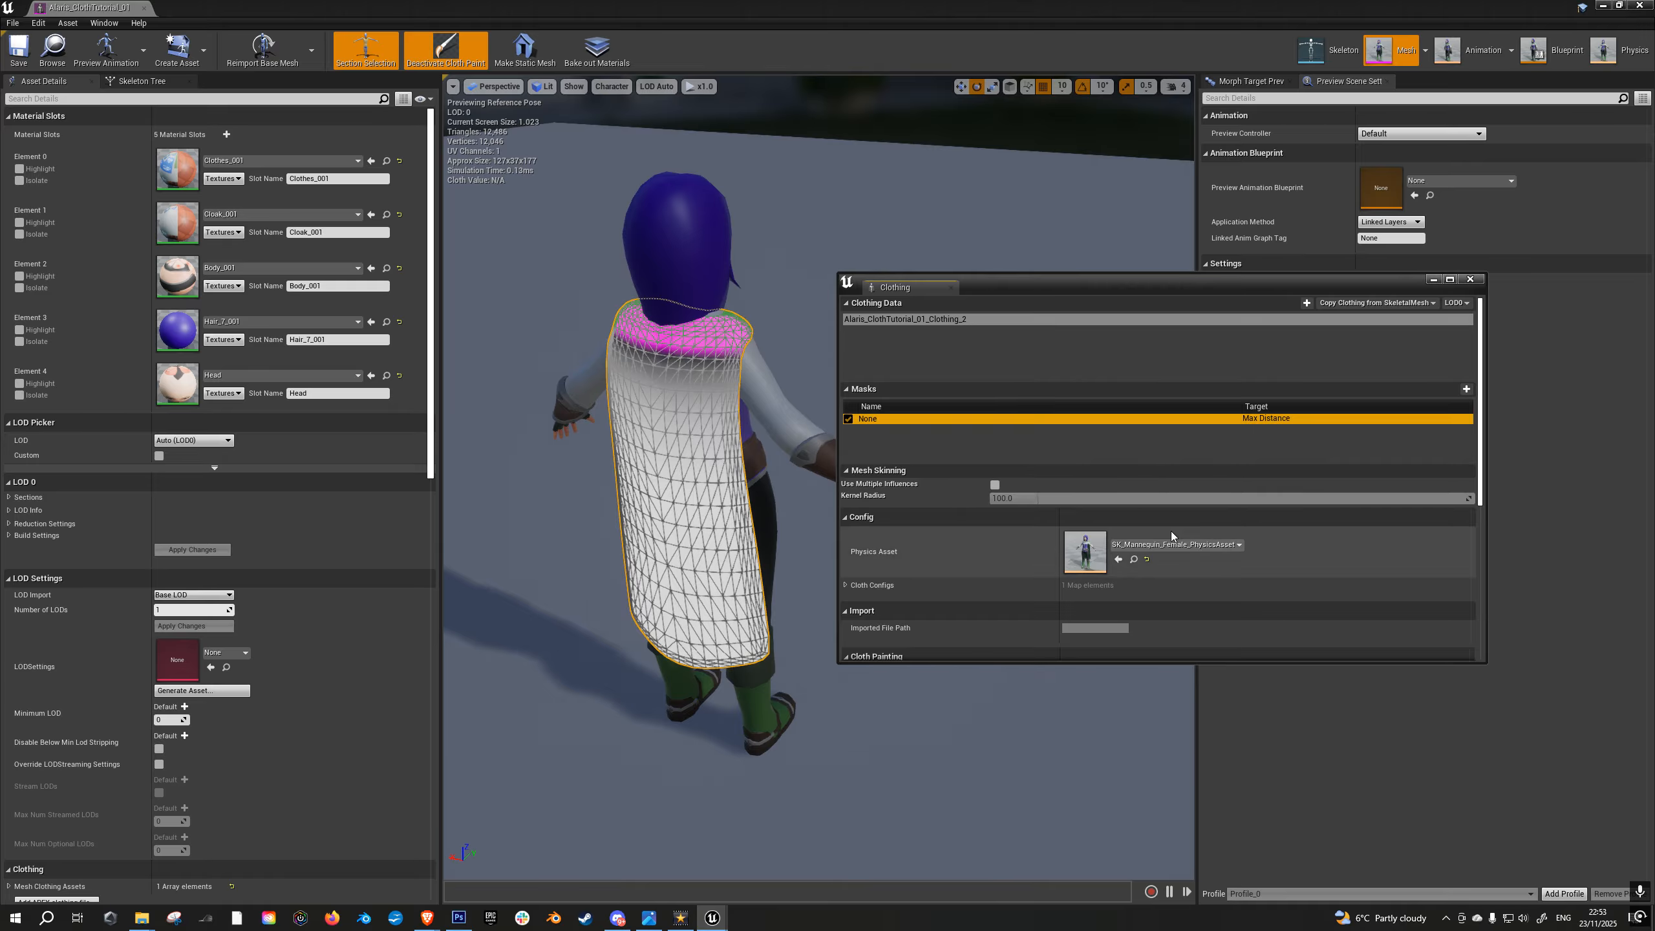
{"action": "left_click", "coordinate": [1471, 281]}
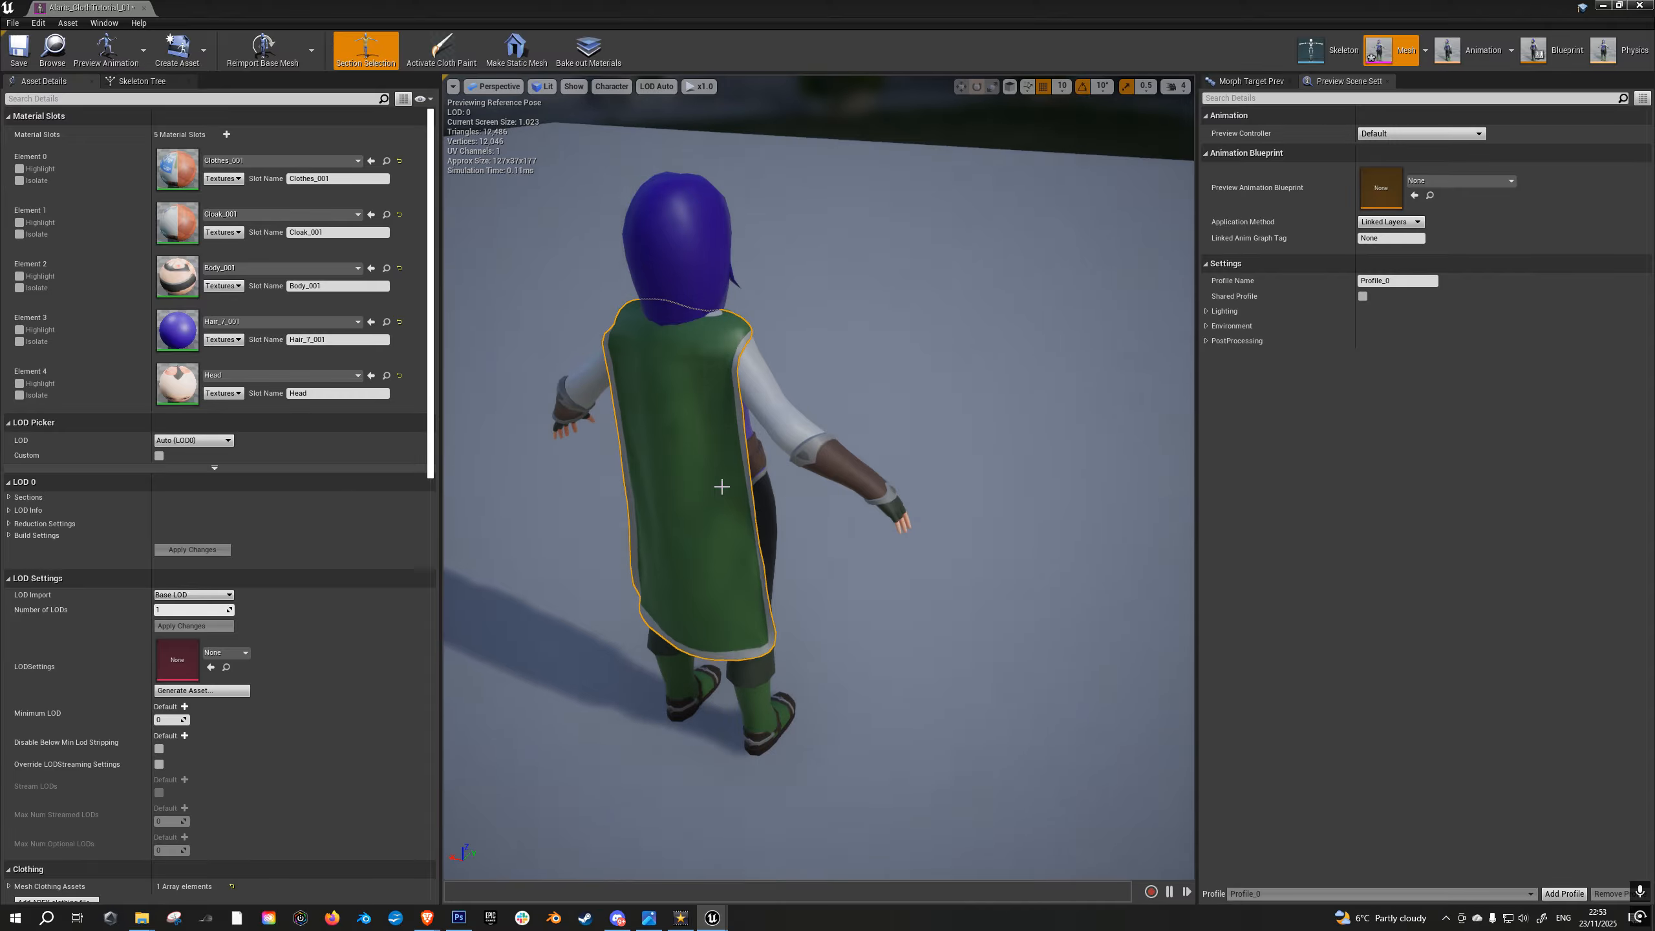
{"action": "left_click", "coordinate": [19, 53]}
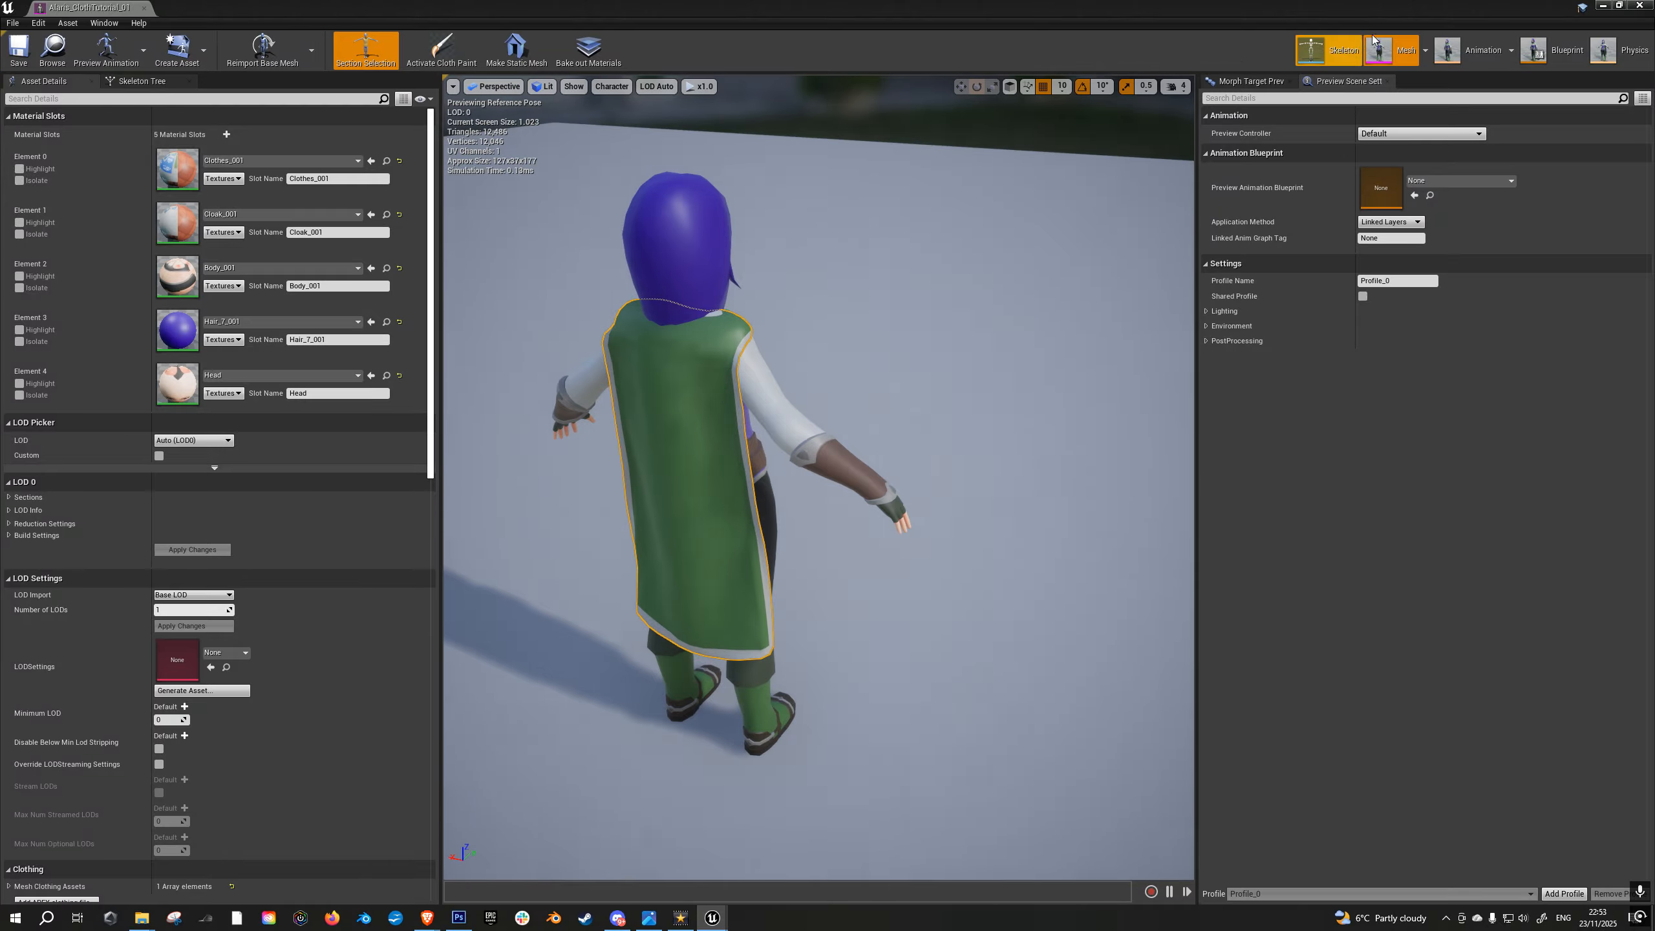
- Run the character around the level in full screen to test the cloak's motion, and end the play session
{"action": "left_click", "coordinate": [1603, 6]}
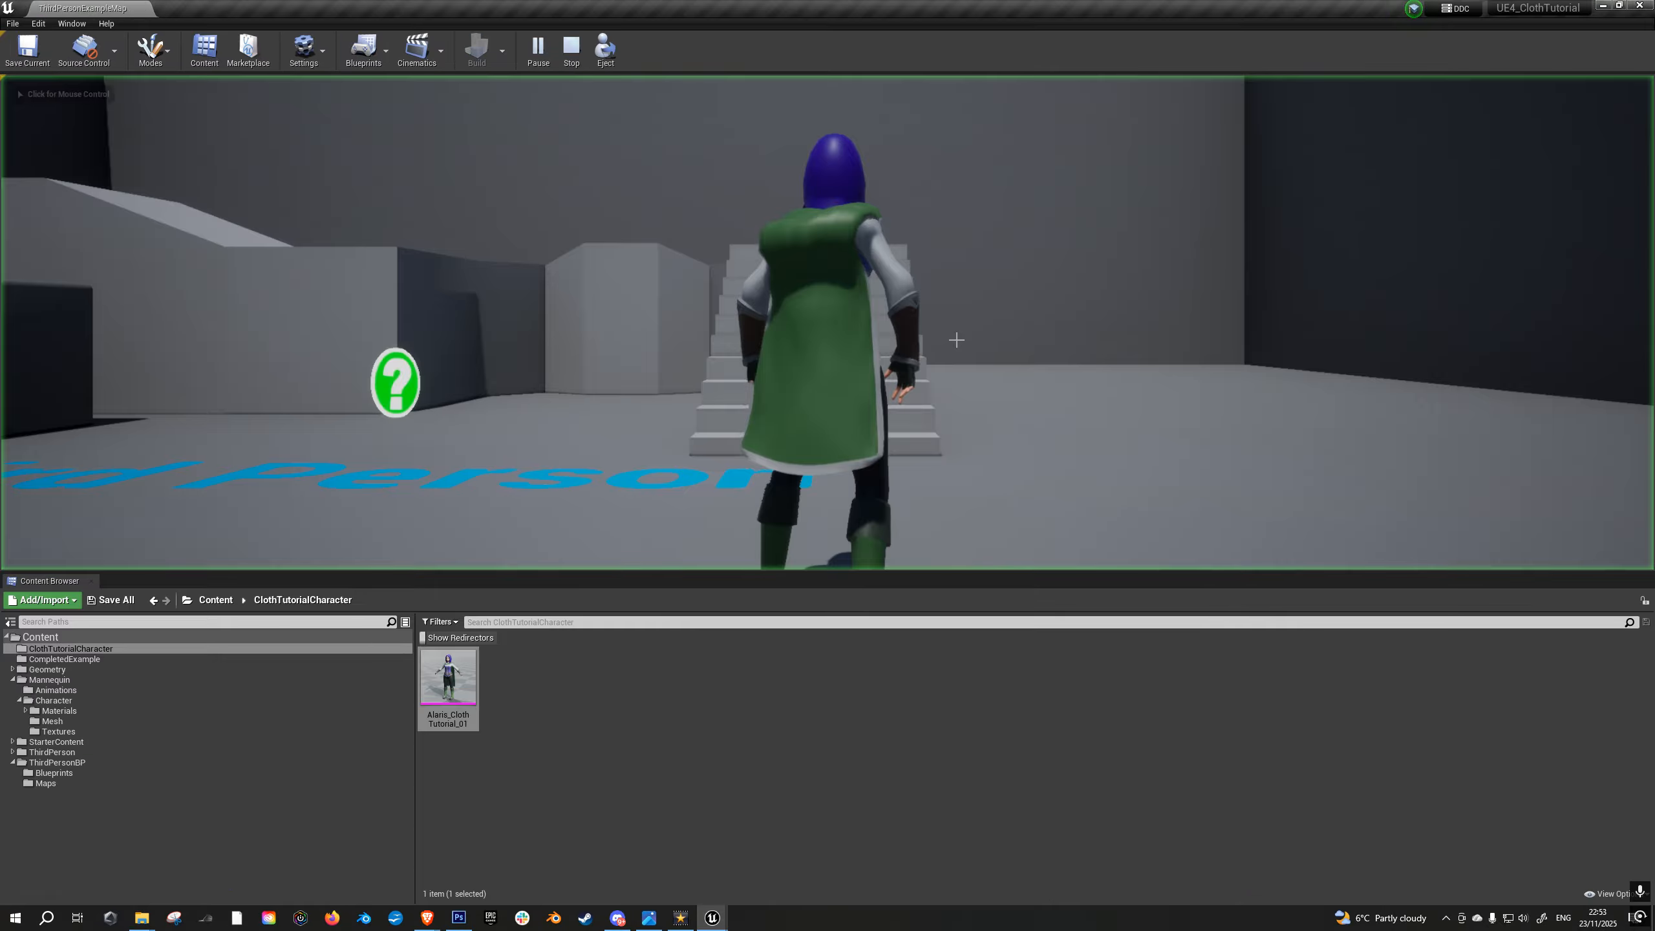
{"action": "key", "text": "F11"}
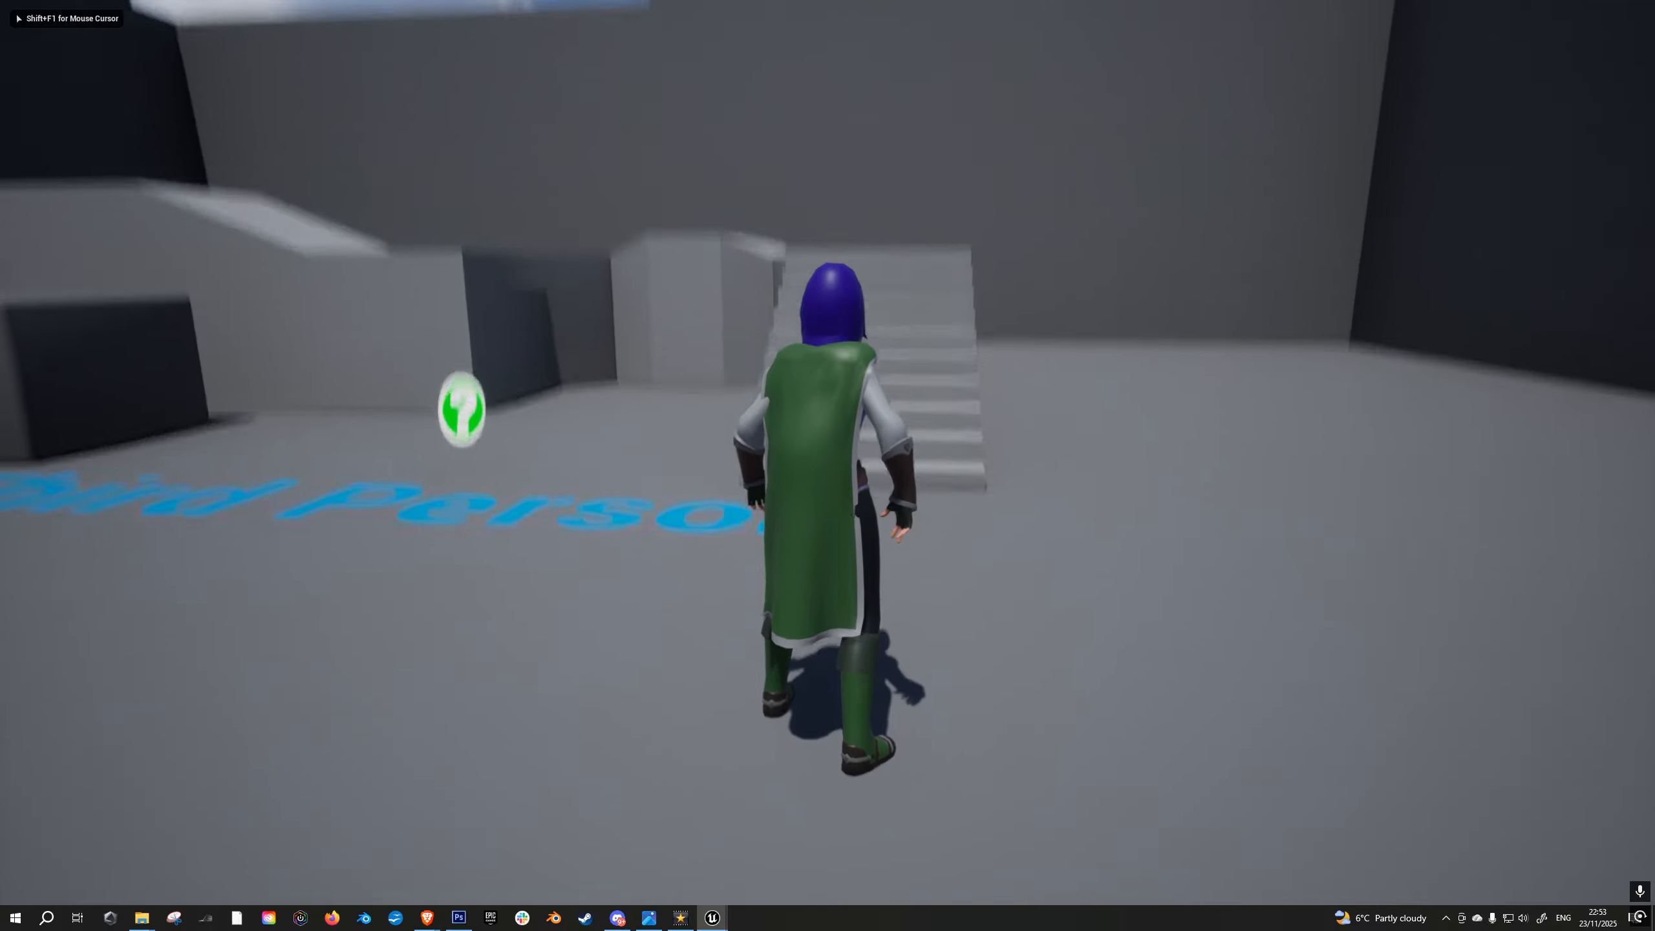
{"action": "key", "text": "a"}
{"action": "key", "text": "d"}
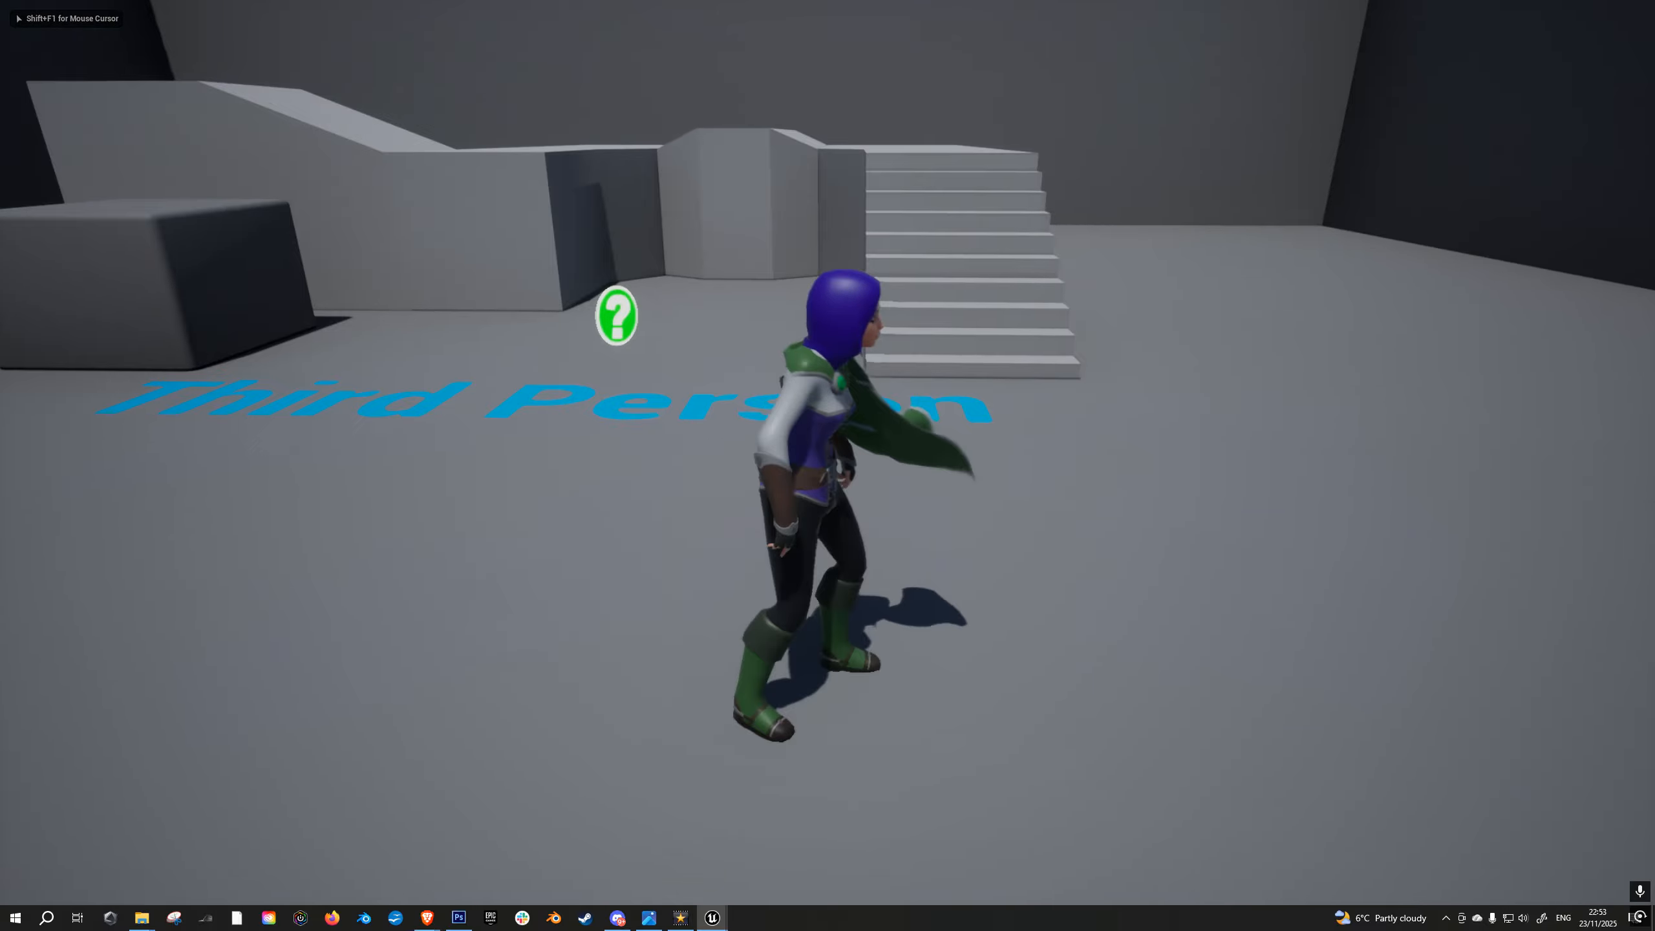
{"action": "key", "text": "w"}
{"action": "key", "text": "s"}
{"action": "key", "text": "d"}
{"action": "key", "text": "a"}
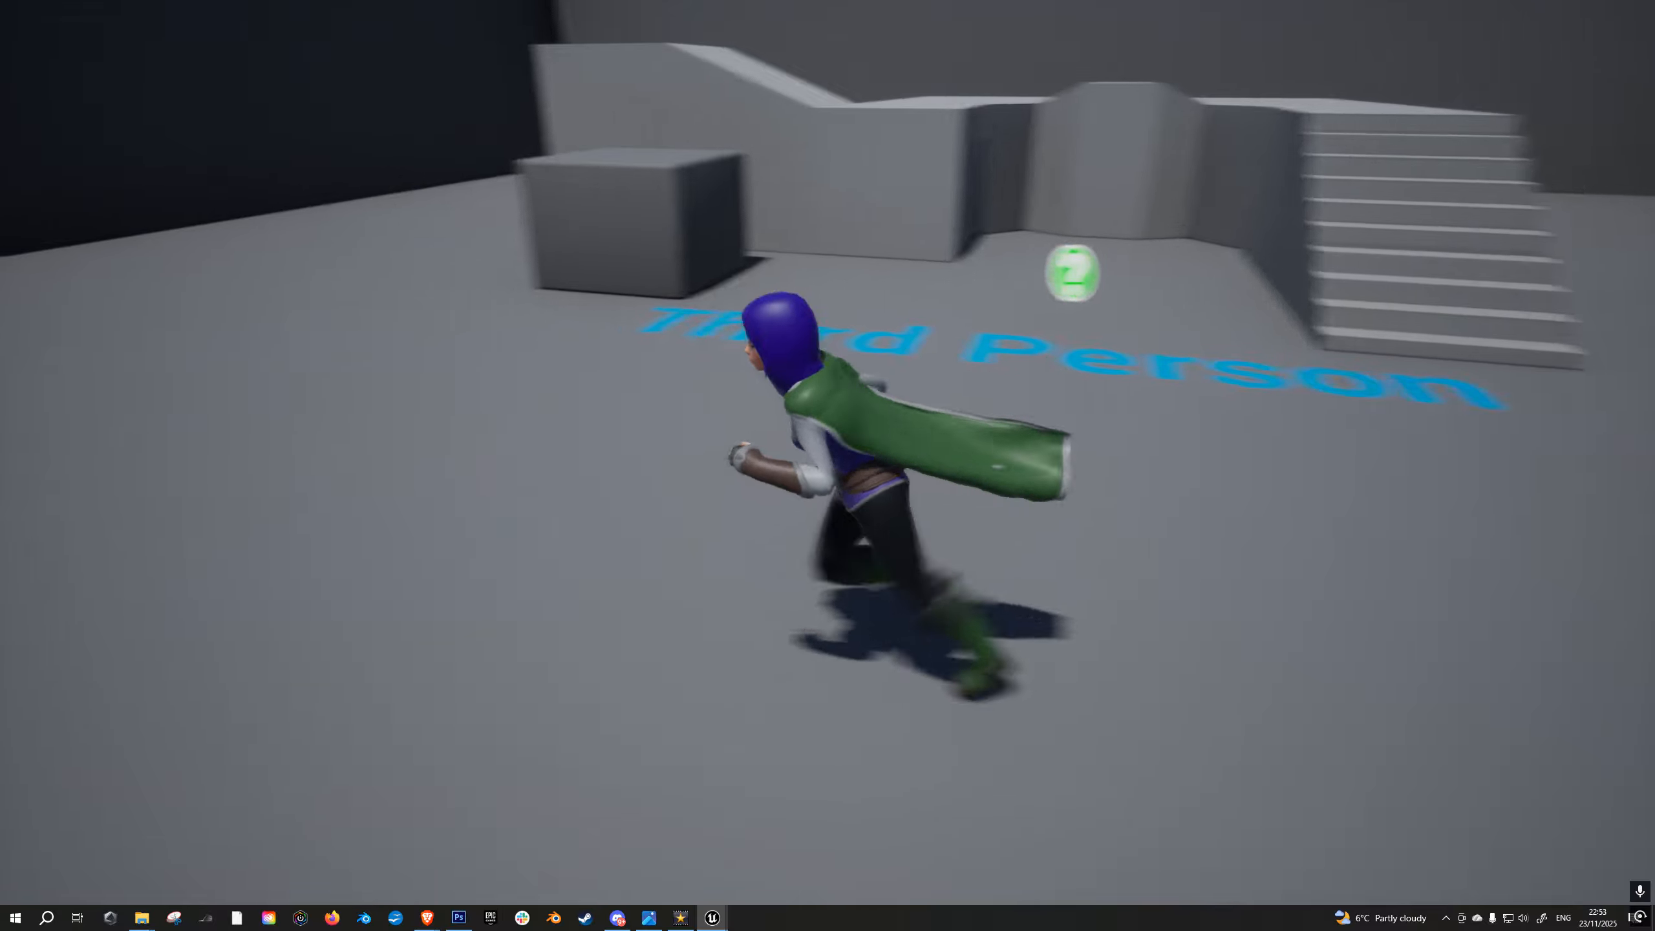
{"action": "key", "text": "w"}
{"action": "key", "text": "d"}
{"action": "key", "text": "a"}
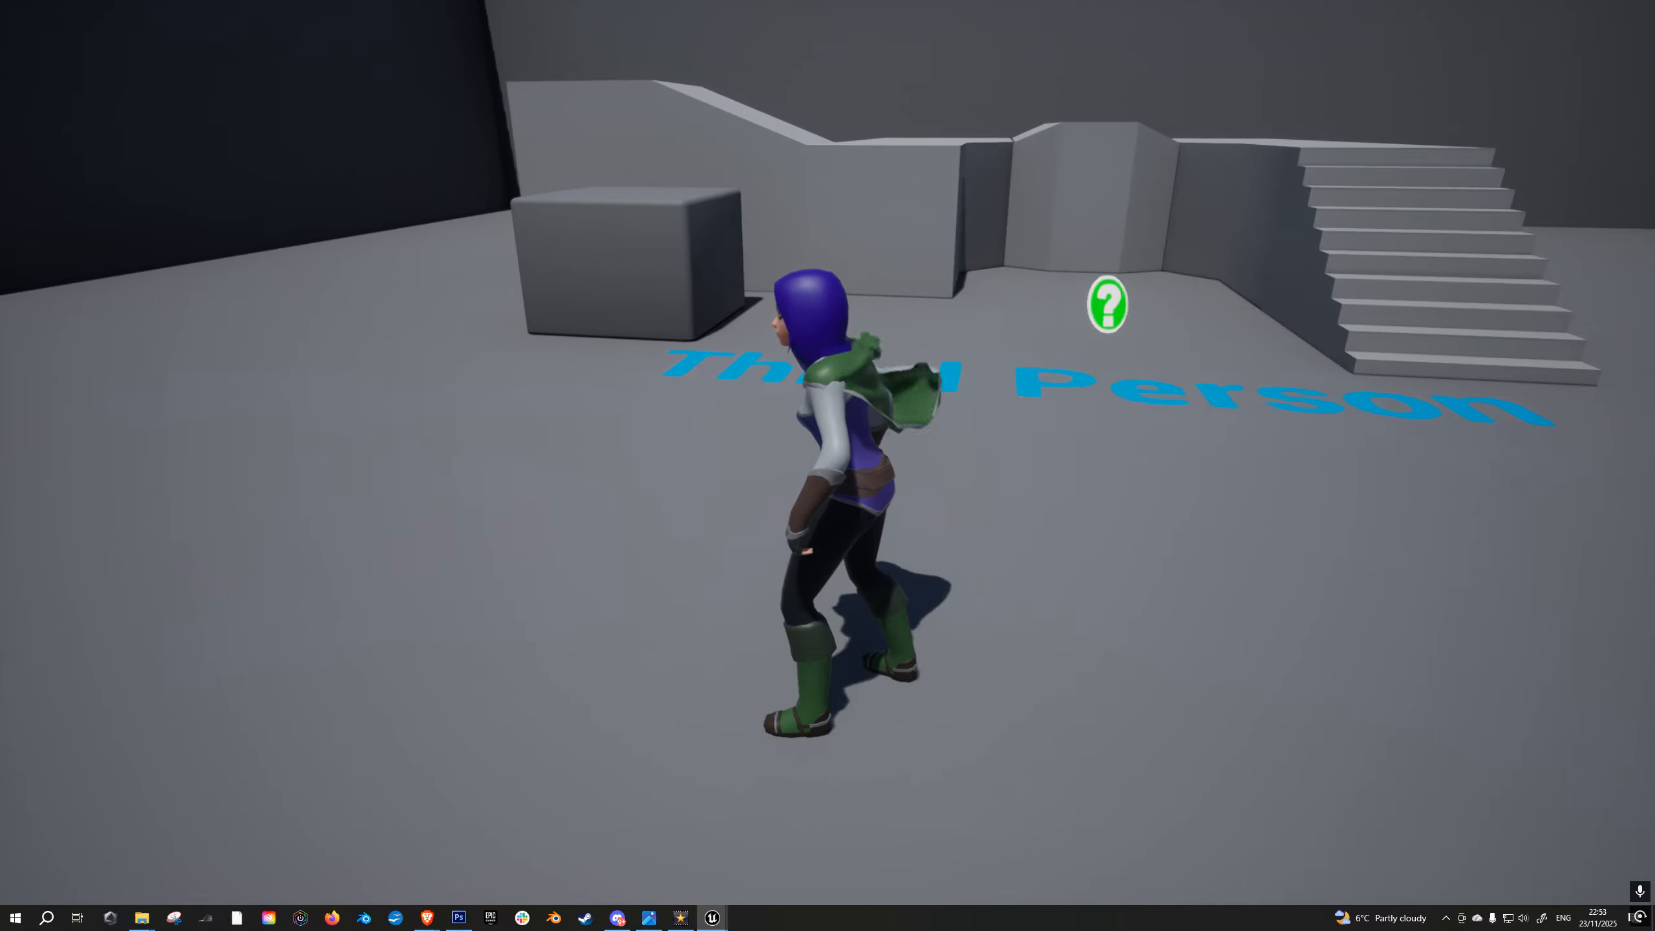
{"action": "key", "text": "d"}
{"action": "key", "text": "a"}
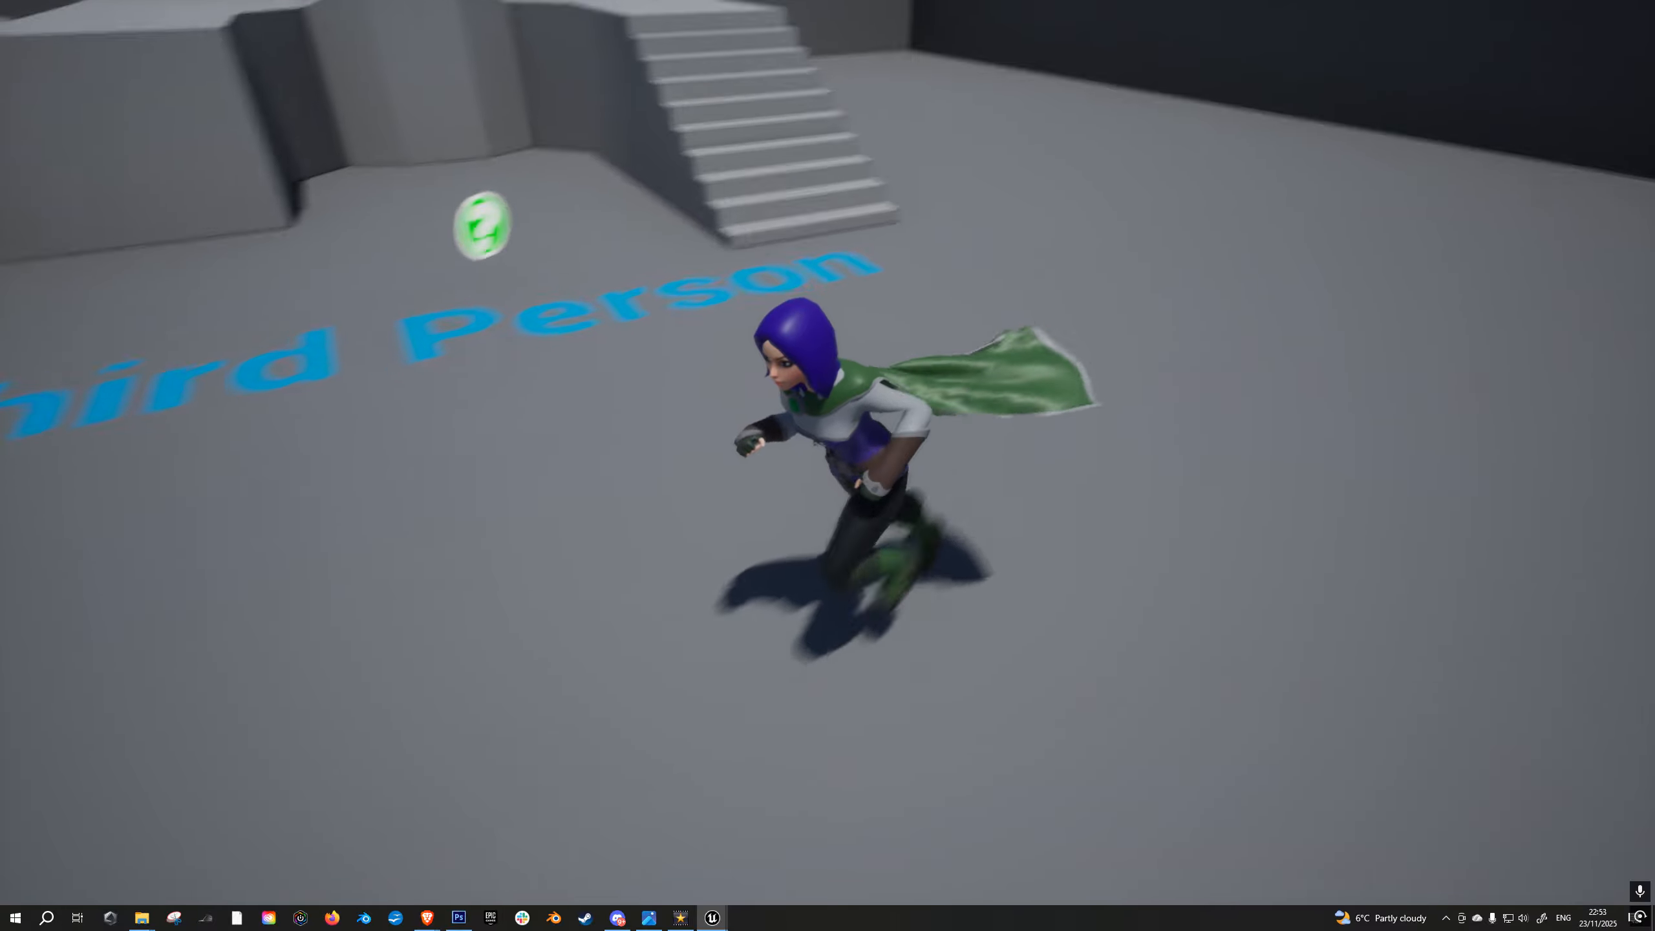
{"action": "key", "text": "d"}
{"action": "key", "text": "w"}
{"action": "key", "text": "a"}
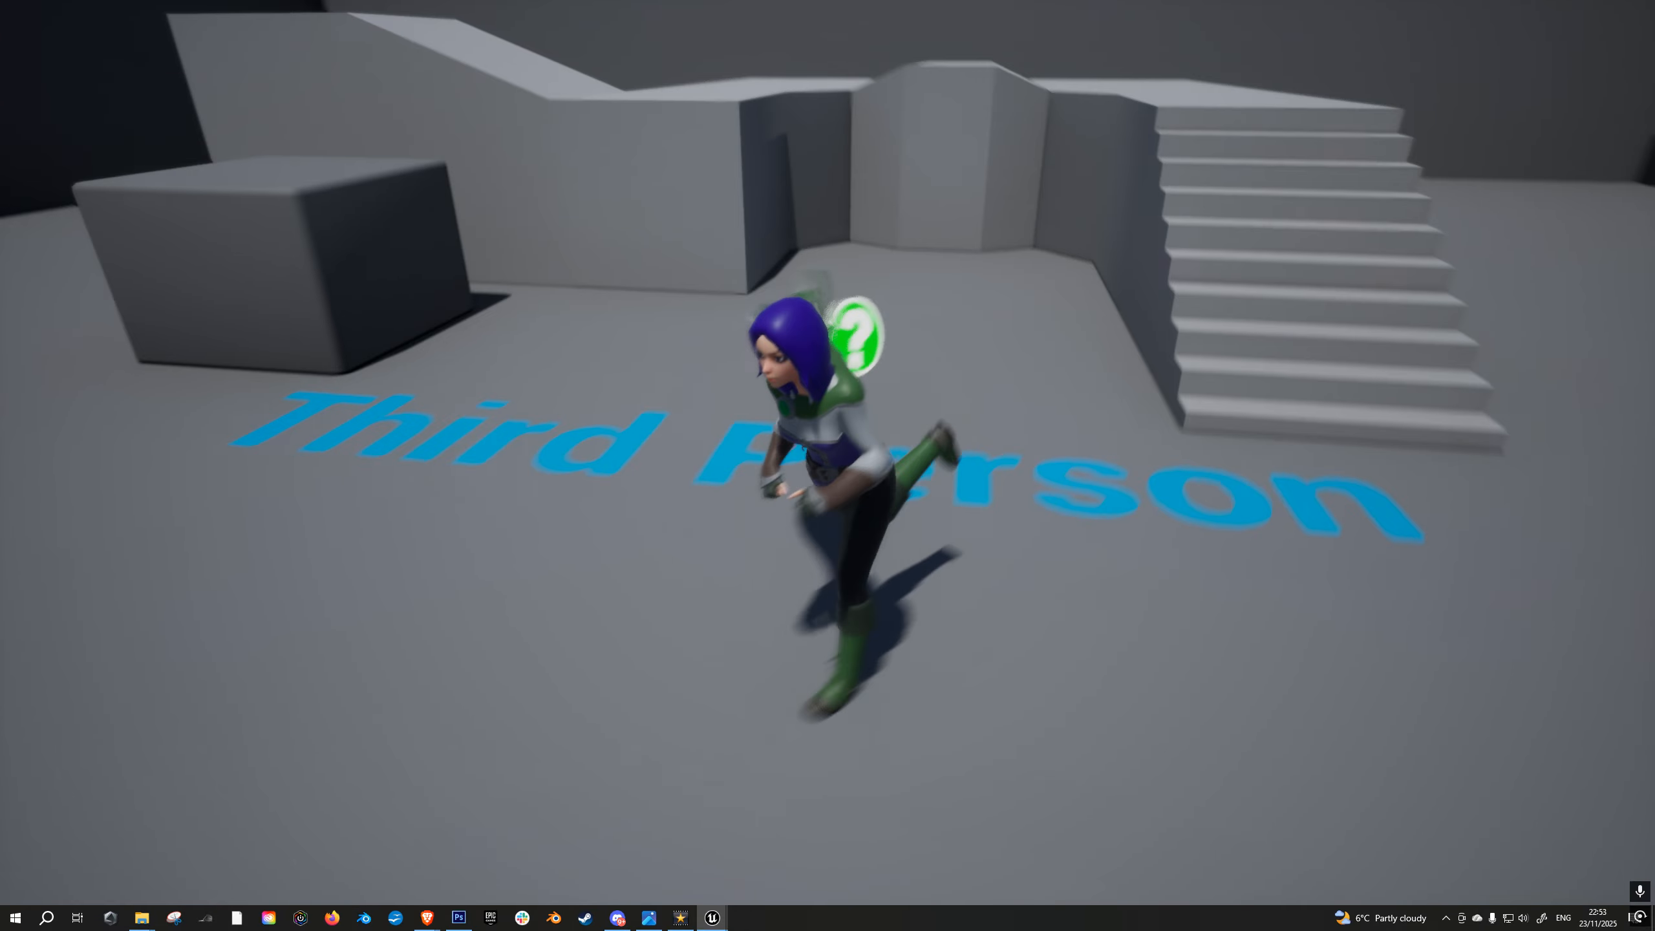
{"action": "key", "text": "w"}
{"action": "key", "text": "s"}
{"action": "key", "text": "a"}
{"action": "key", "text": "d"}
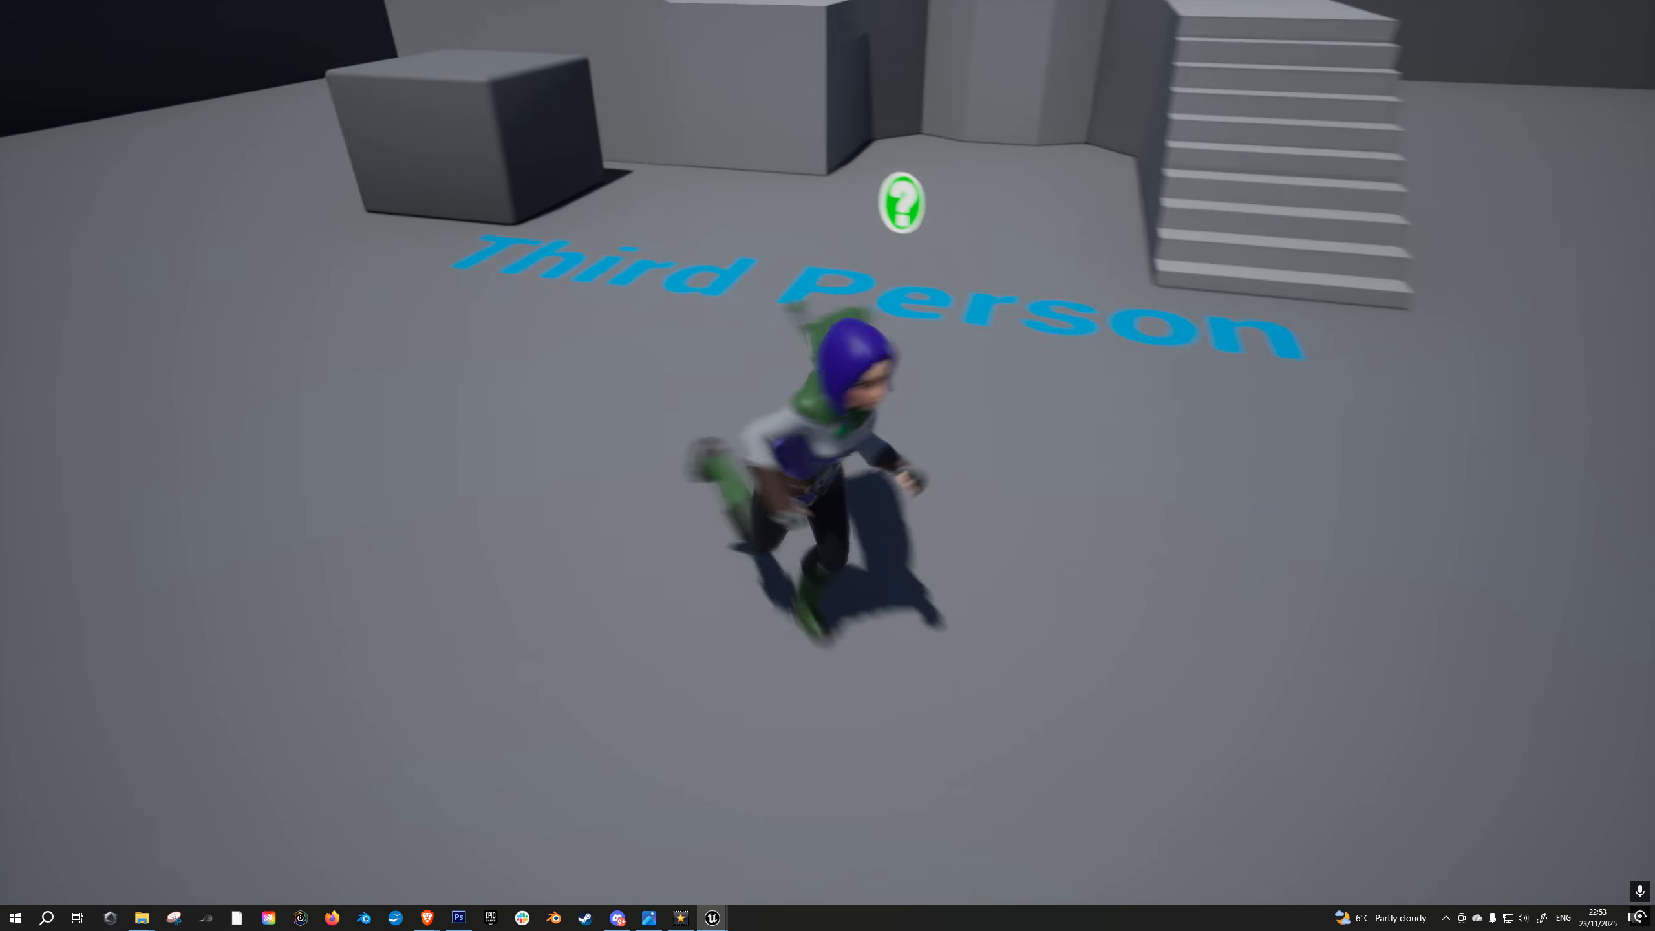
{"action": "key", "text": "w"}
{"action": "key", "text": "s"}
{"action": "key", "text": "d"}
{"action": "key", "text": "w"}
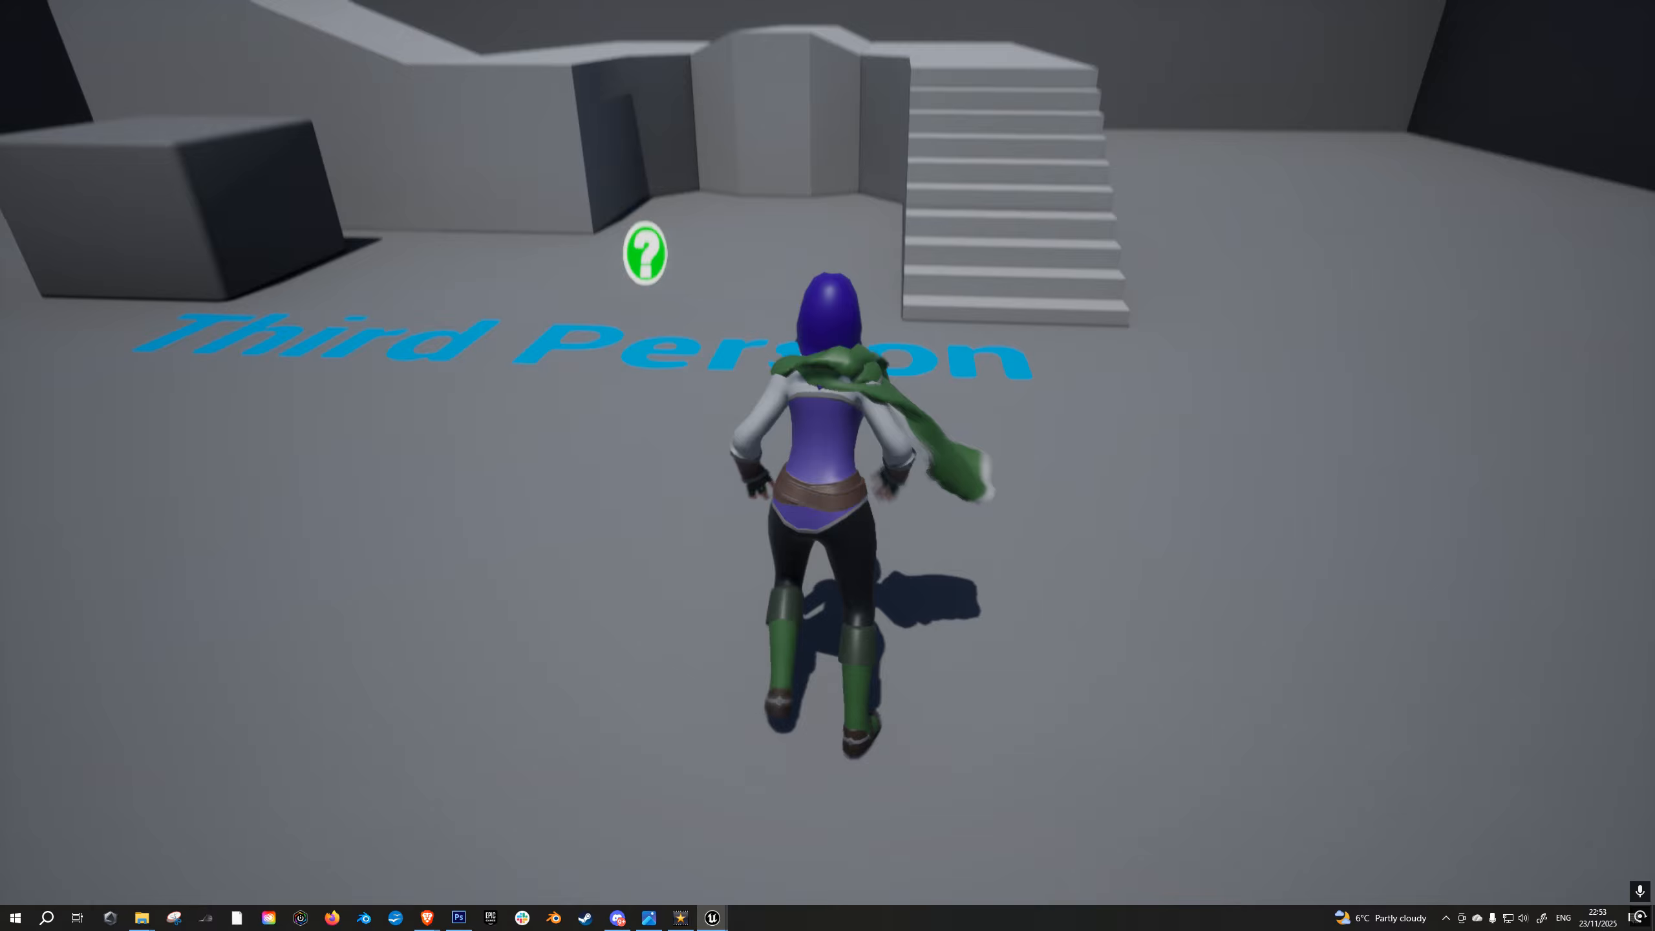
{"action": "key", "text": "a"}
{"action": "key", "text": "w"}
{"action": "key", "text": "a"}
{"action": "key", "text": "w"}
{"action": "key", "text": "Escape"}
{"action": "right_click_drag", "start_coordinate": [827, 452], "coordinate": [827, 496]}
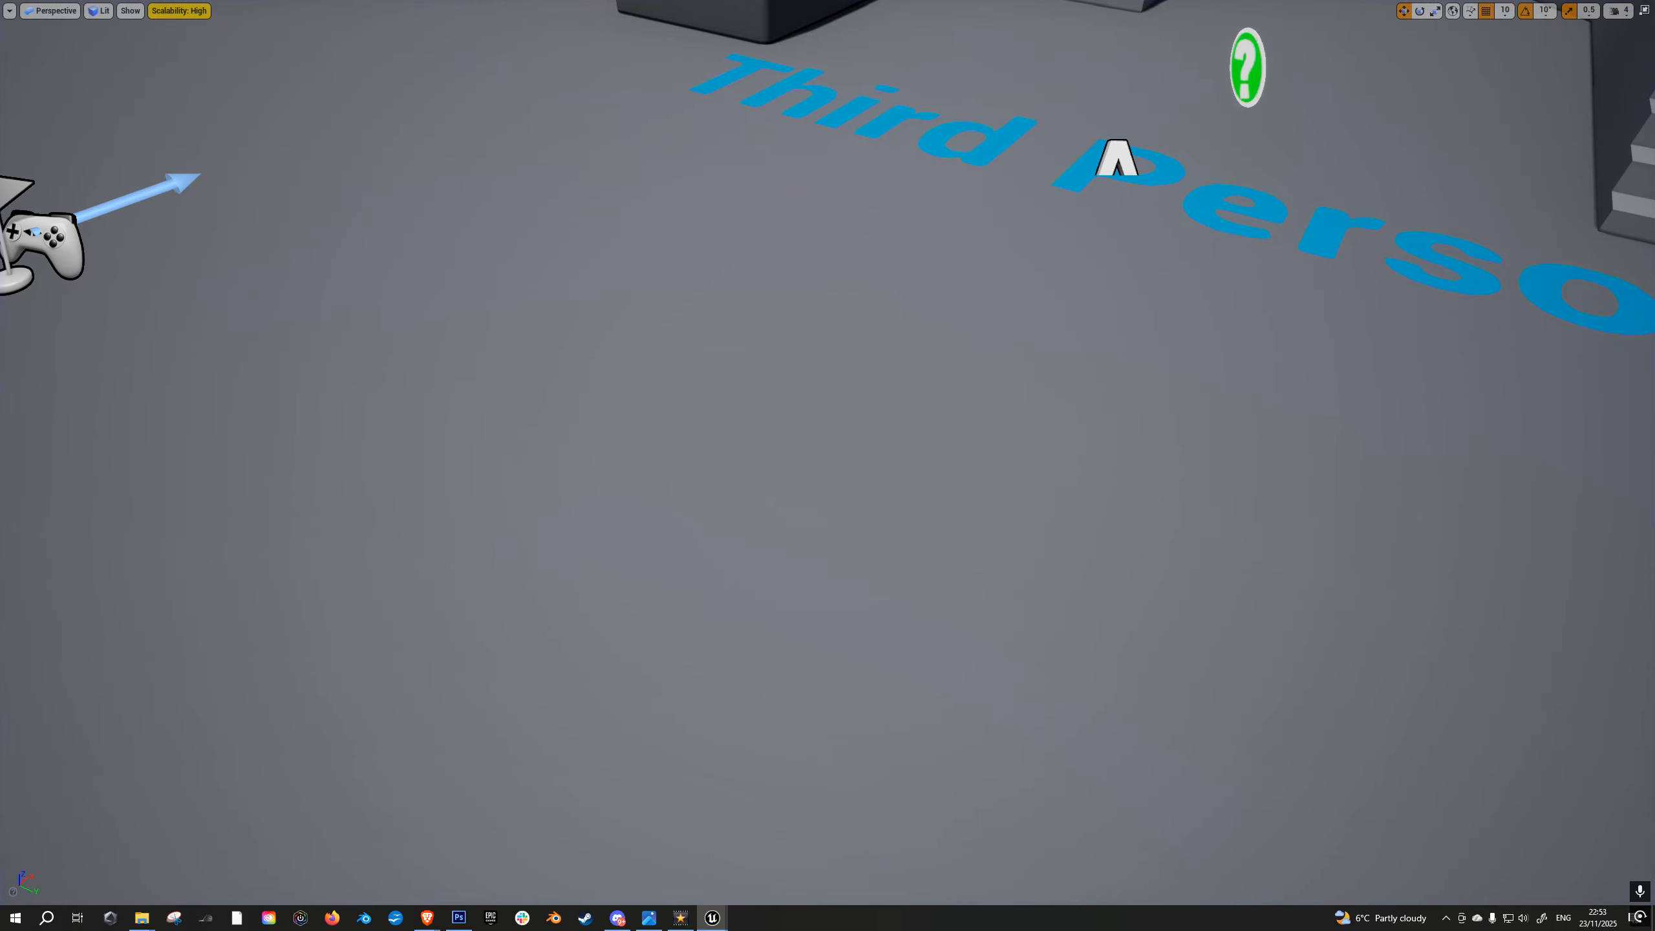
{"action": "key", "text": "F11"}
- Reopen the Alaris_ClothTutorial_01 mesh and recopy the Red vertex colors into the cloak's Max Distance mask with a scaling factor of 20
{"action": "double_click", "coordinate": [448, 677]}
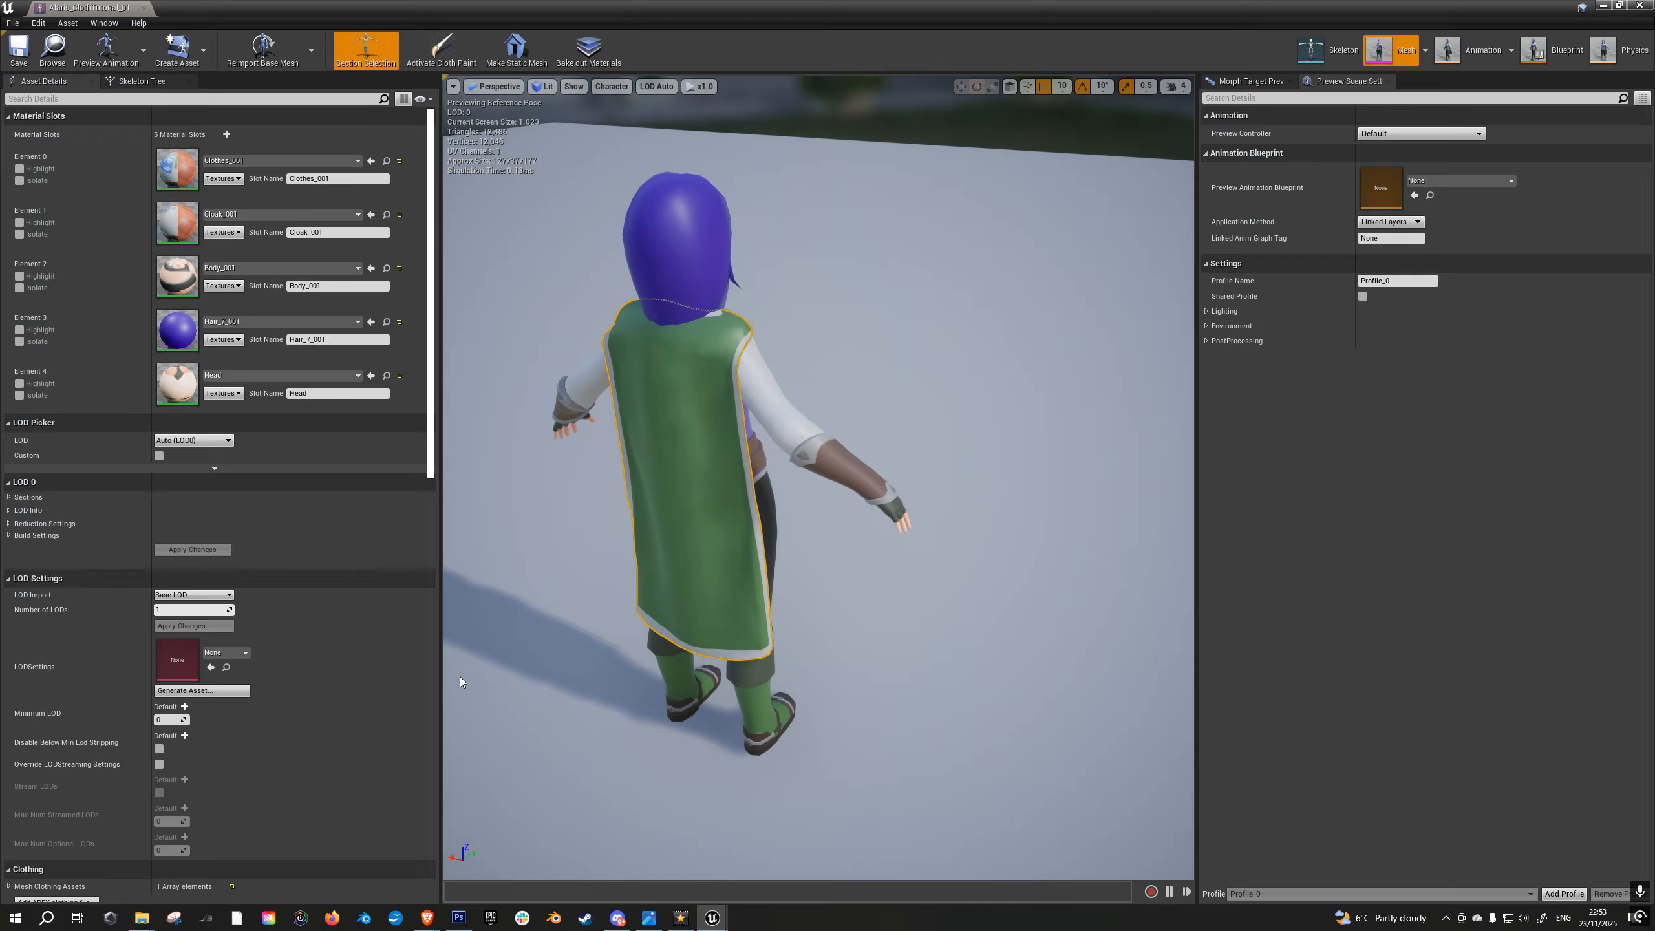
{"action": "right_click_drag", "start_coordinate": [756, 402], "coordinate": [728, 401]}
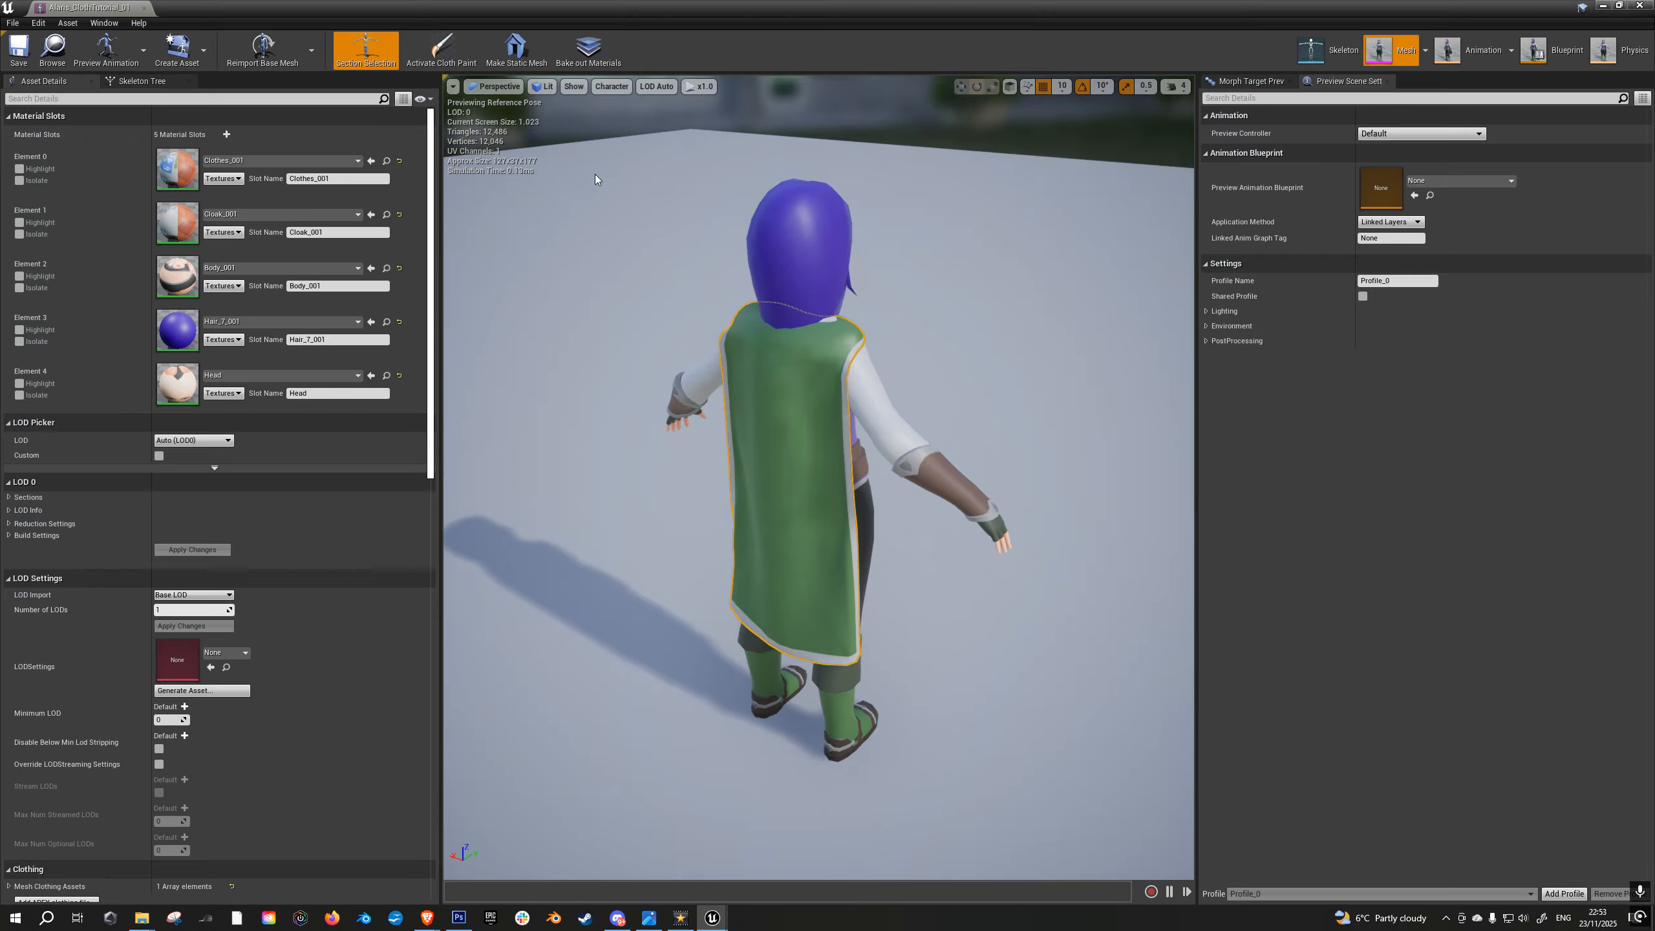
{"action": "left_click", "coordinate": [440, 49]}
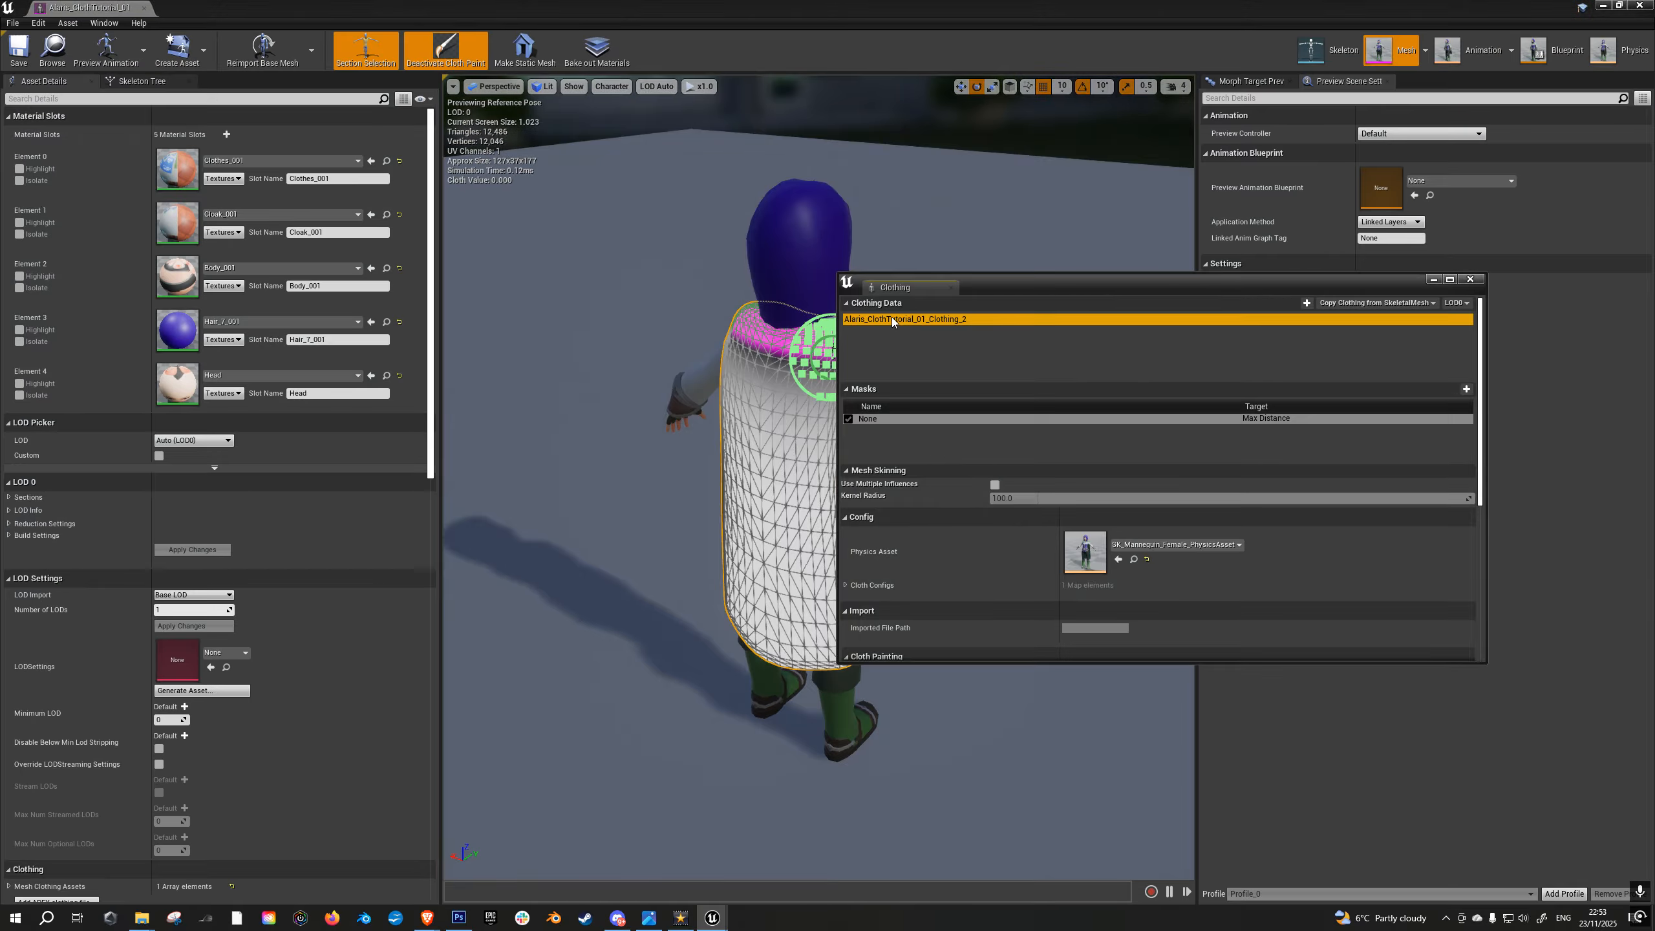
{"action": "left_click", "coordinate": [872, 418]}
{"action": "right_click", "coordinate": [871, 419]}
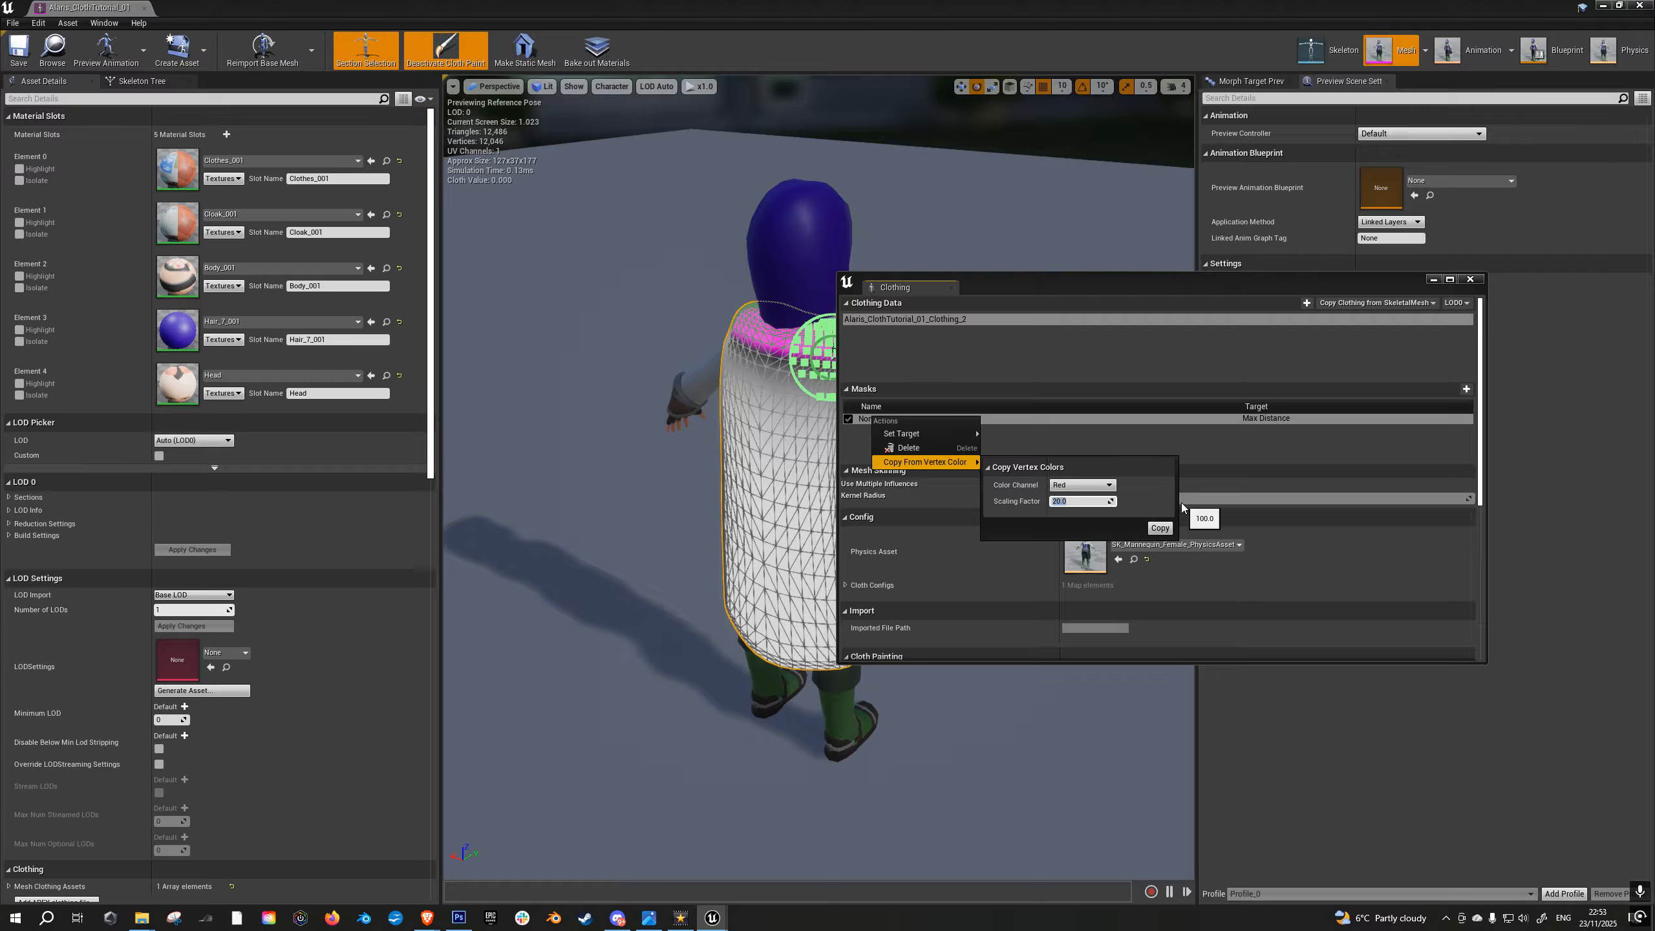
{"action": "left_click", "coordinate": [1159, 527]}
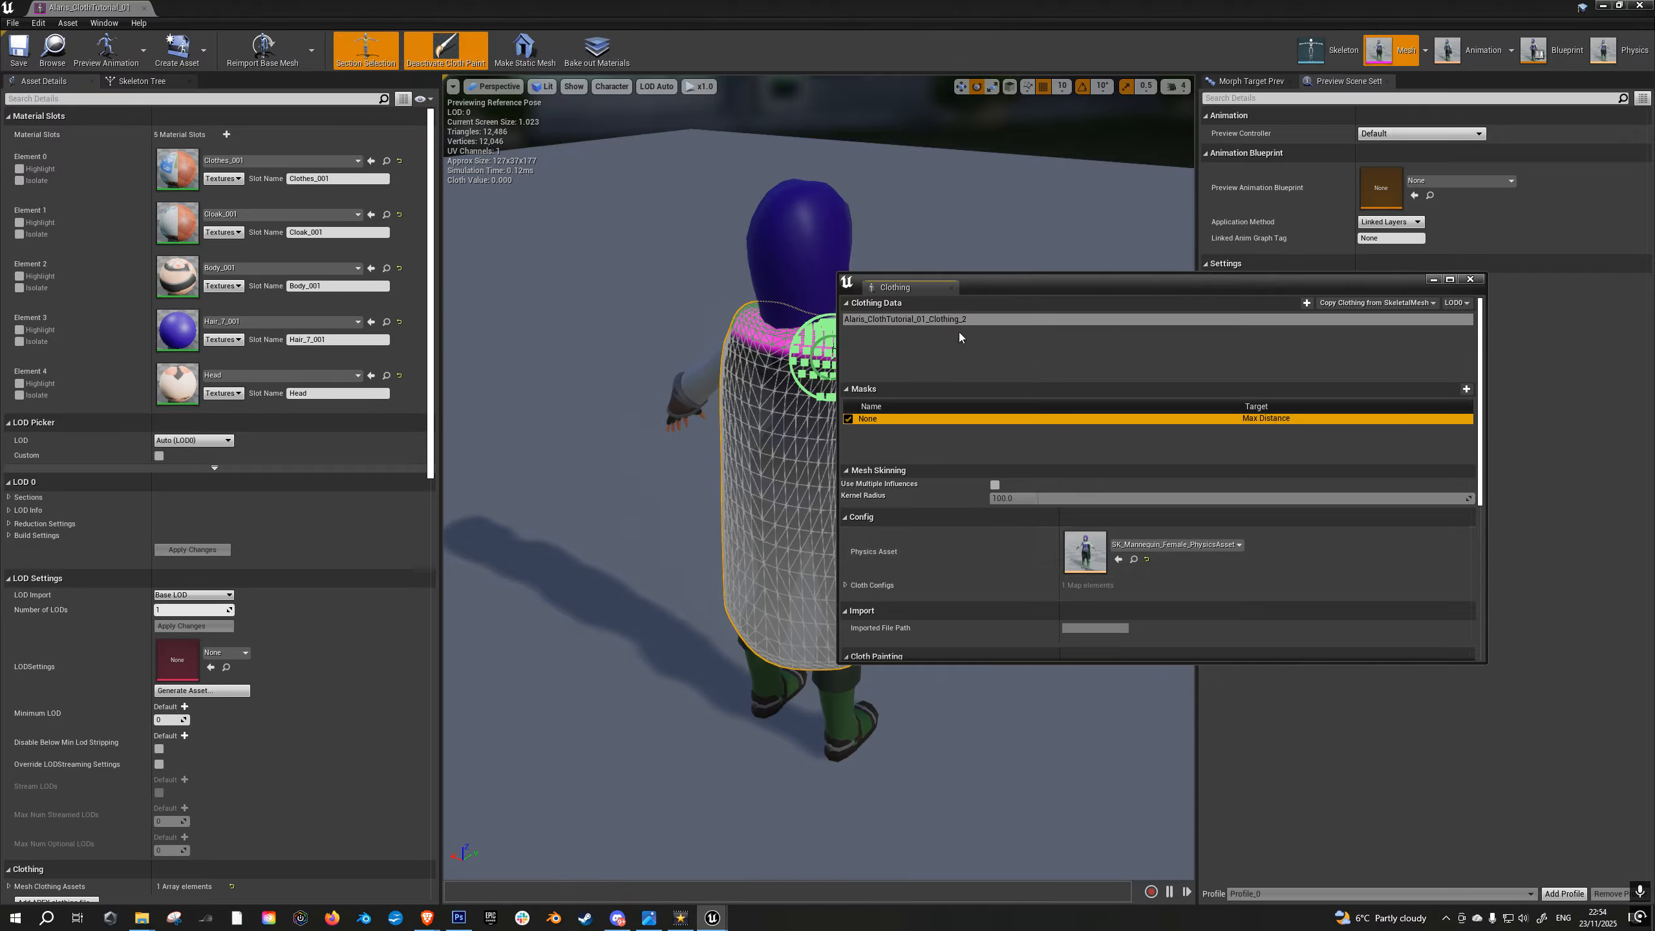
{"action": "left_click", "coordinate": [1471, 280]}
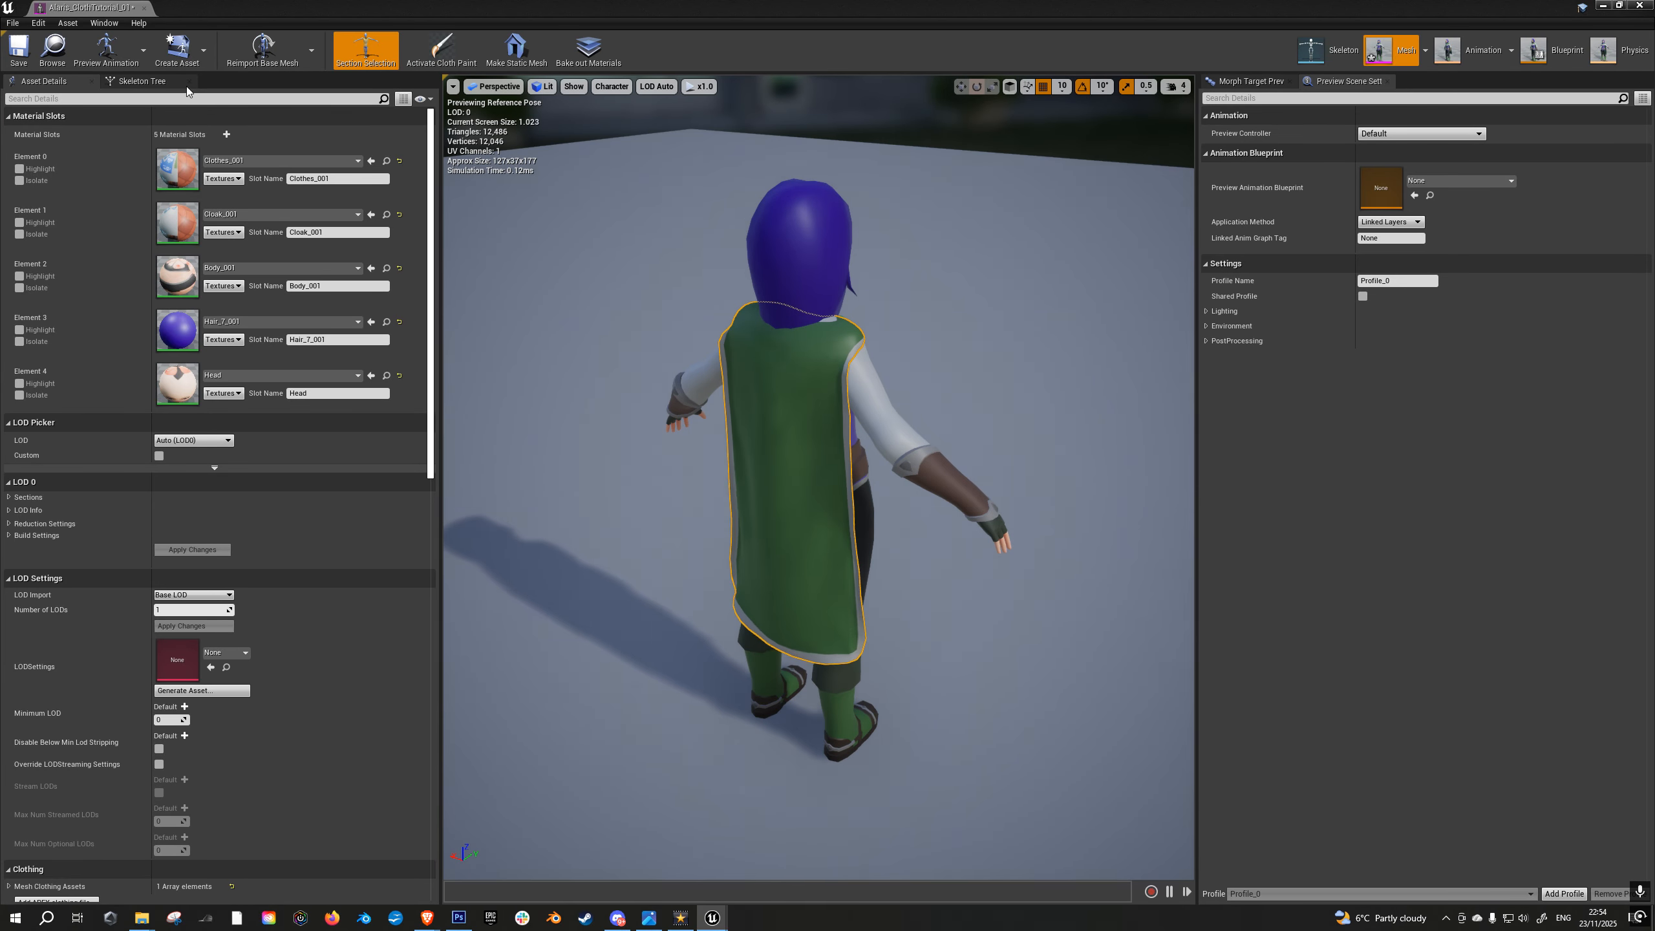
- Play the level in full screen, run the character in several directions to check the stiffer cloak, and return to the editor layout
{"action": "left_click", "coordinate": [1603, 6]}
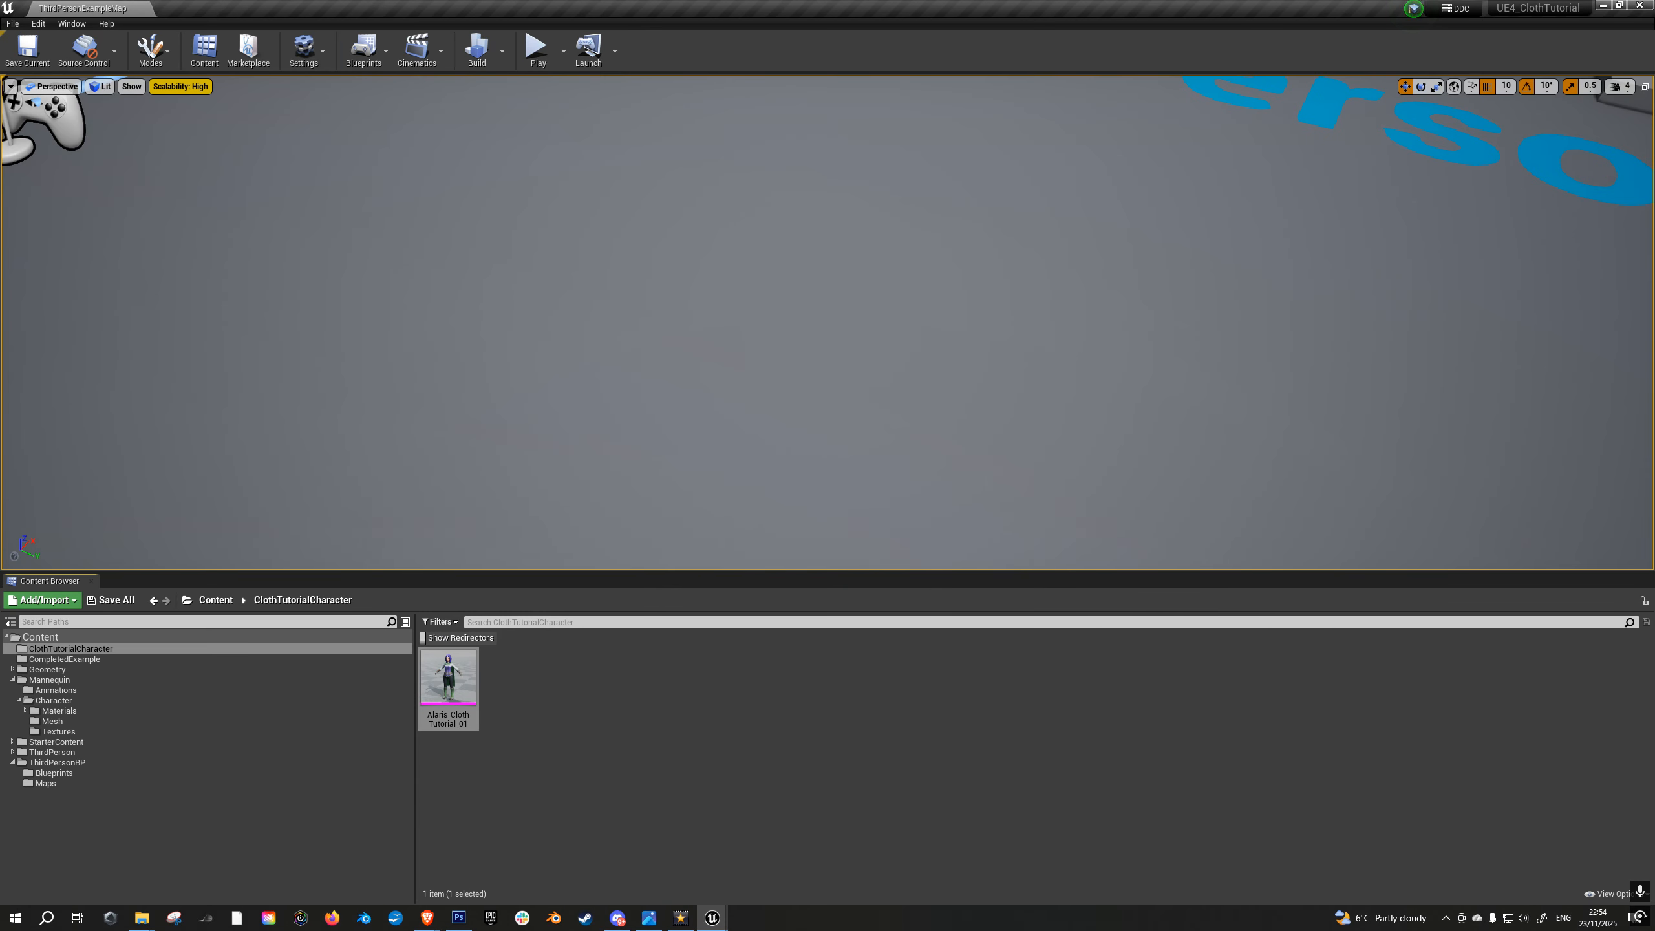
{"action": "key", "text": "F11"}
{"action": "key", "text": "alt+p"}
{"action": "key", "text": "a"}
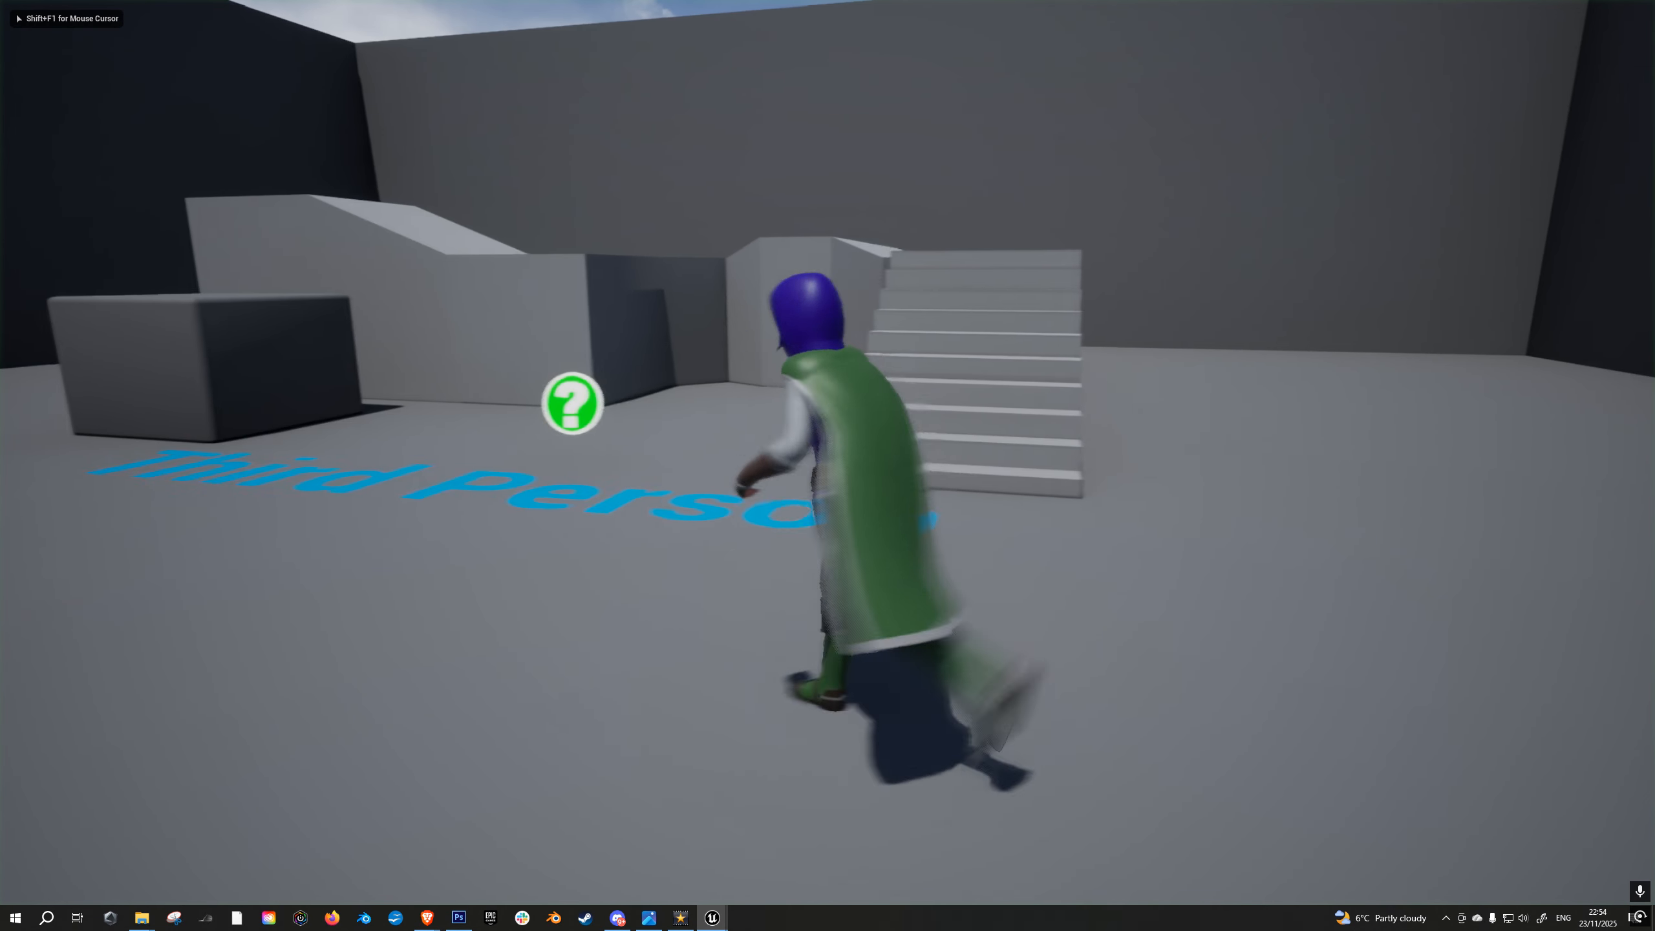
{"action": "key", "text": "d"}
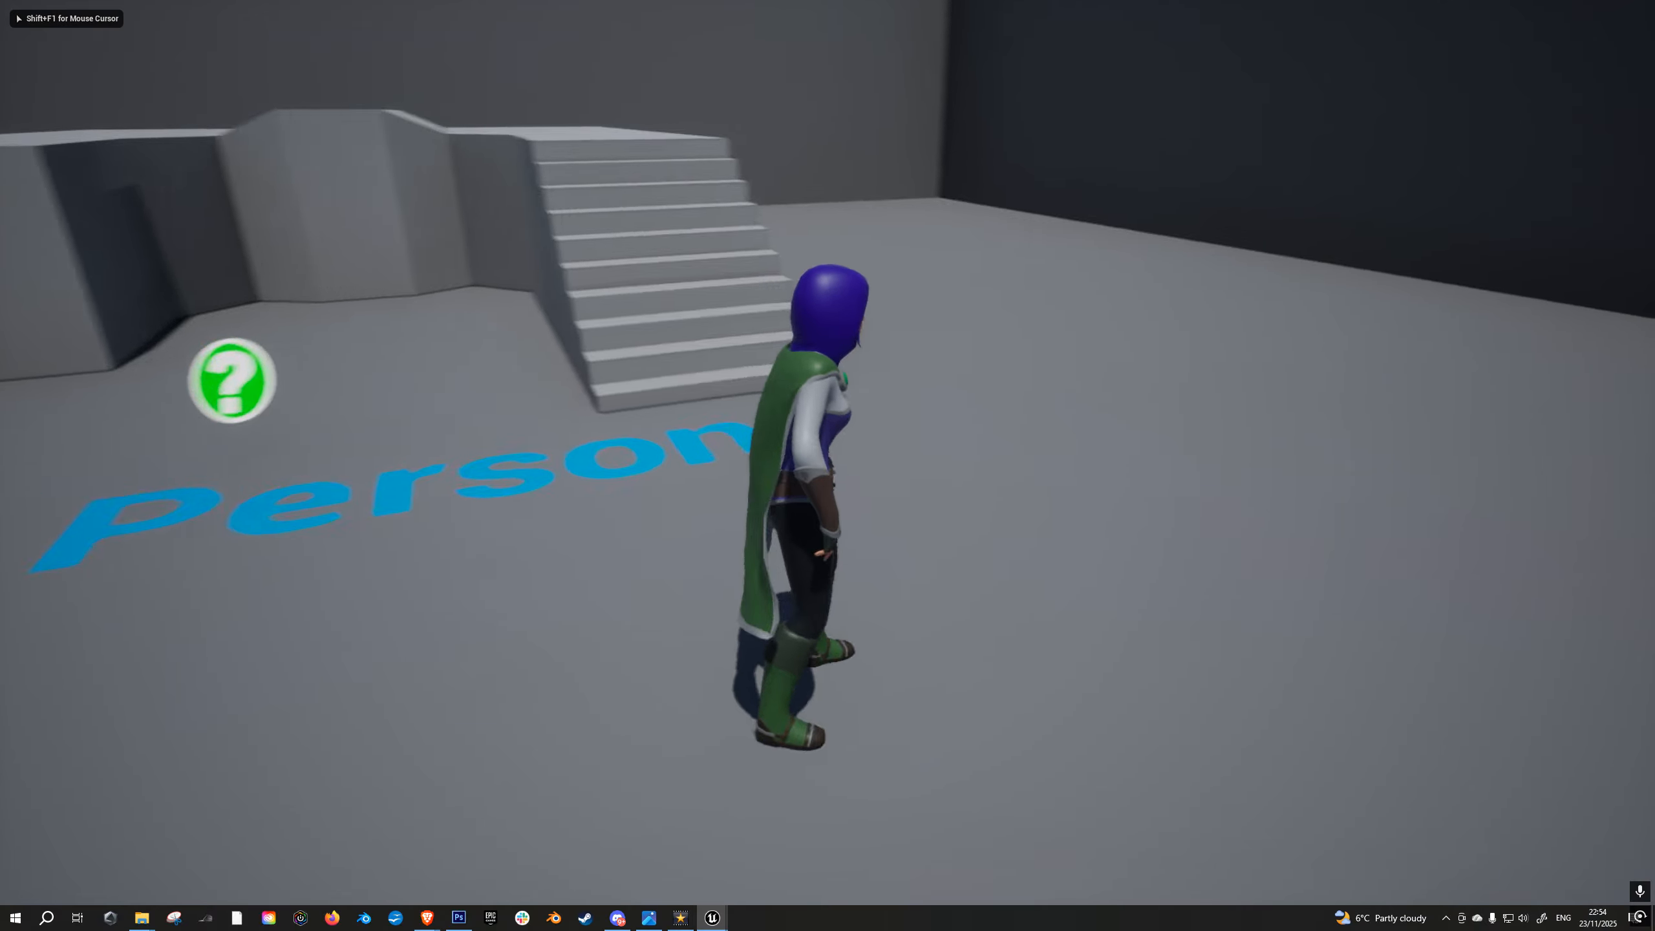
{"action": "key", "text": "w"}
{"action": "key", "text": "a"}
{"action": "key", "text": "d"}
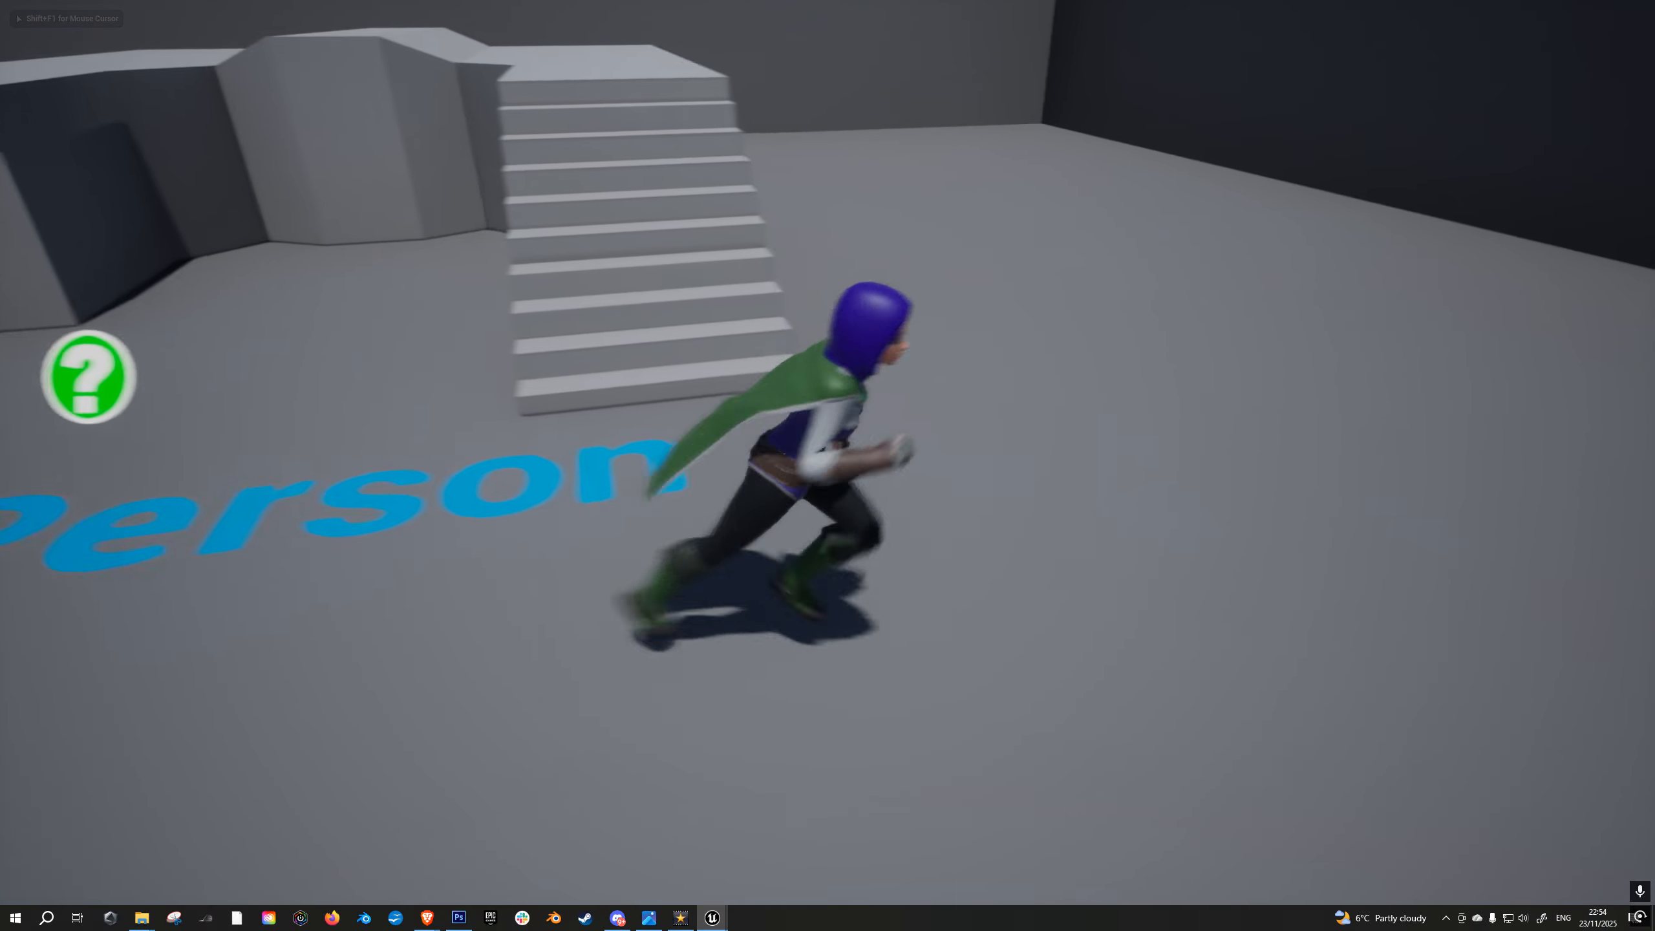
{"action": "key", "text": "d"}
{"action": "key", "text": "w"}
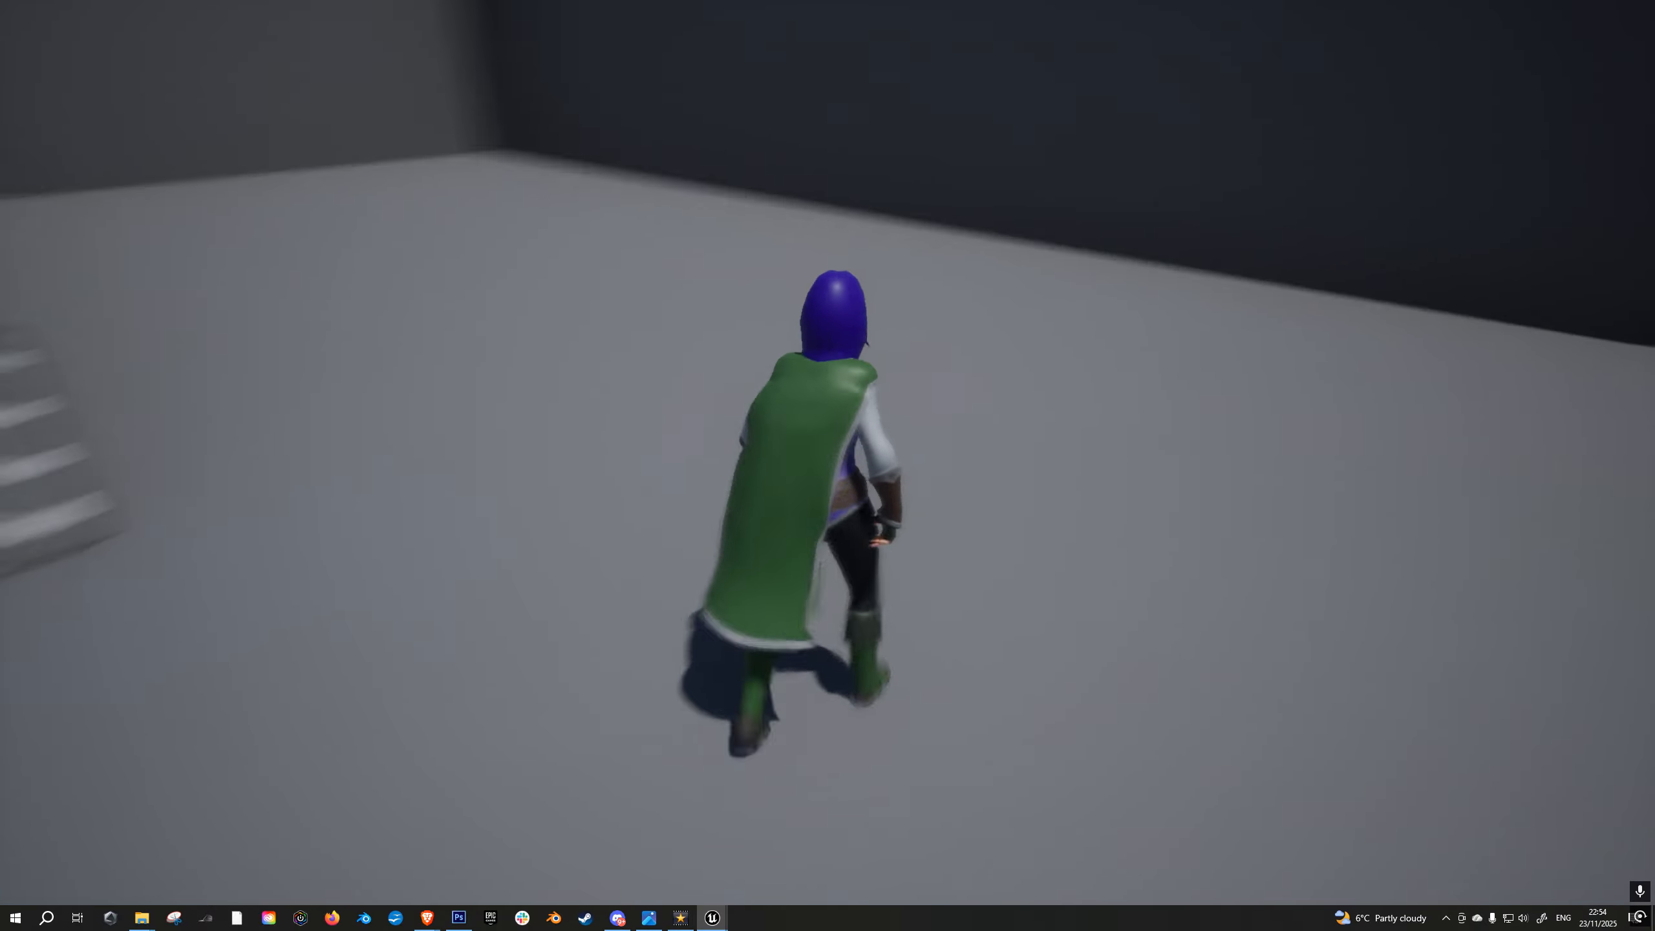
{"action": "key", "text": "a"}
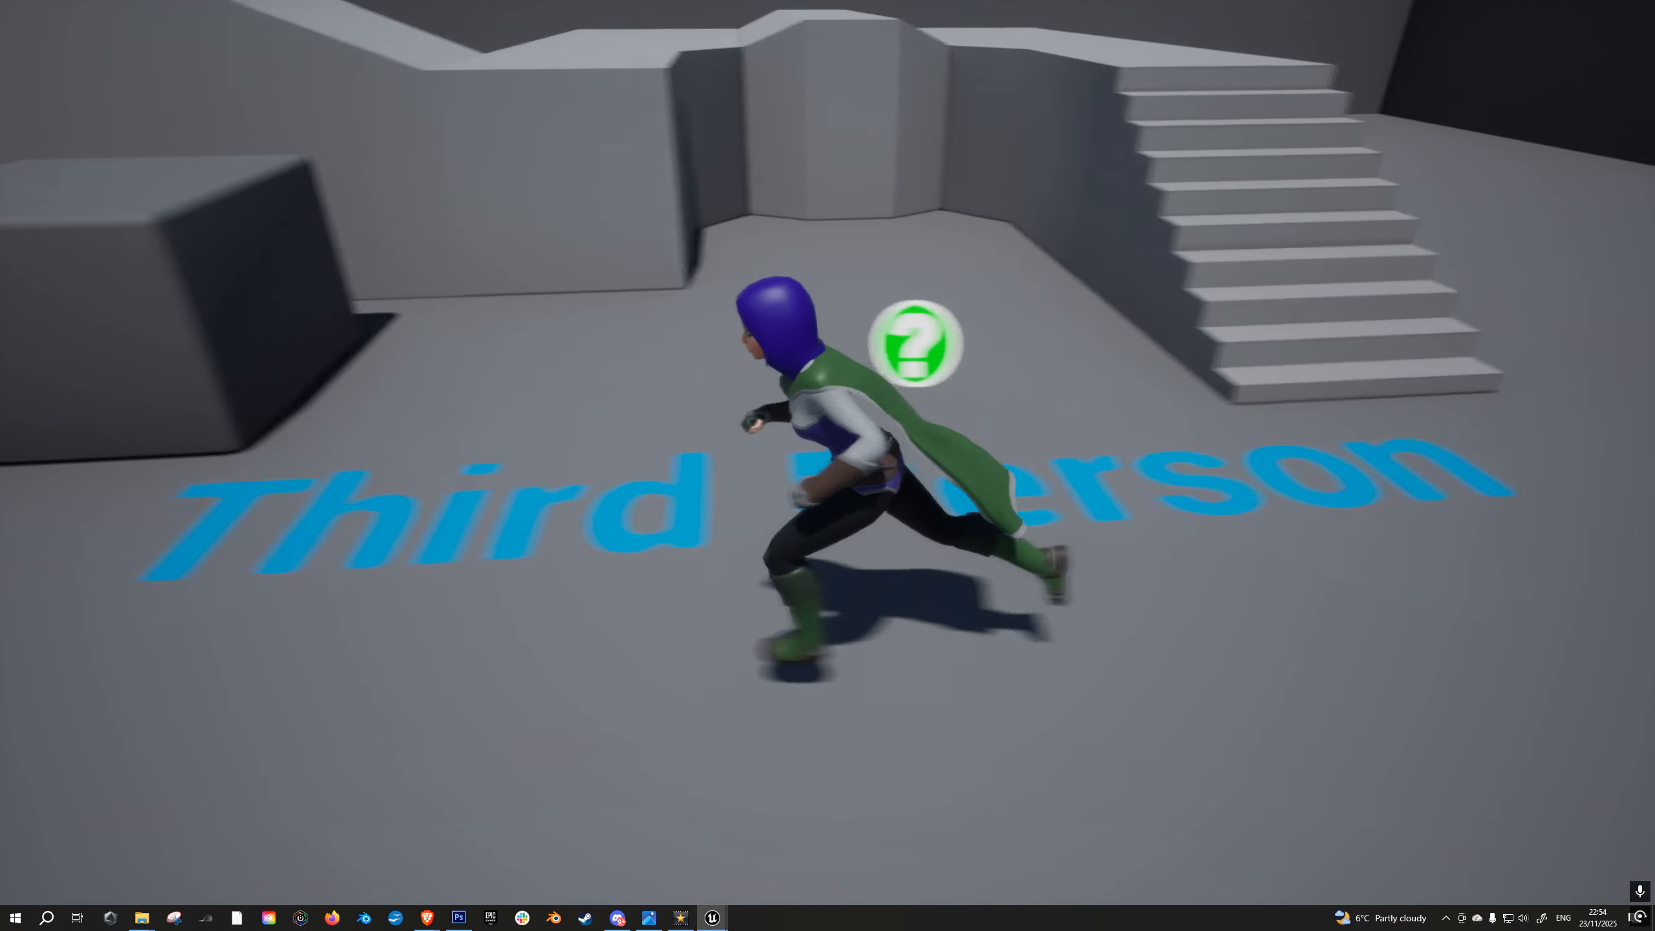
{"action": "key", "text": "d"}
{"action": "key", "text": "w"}
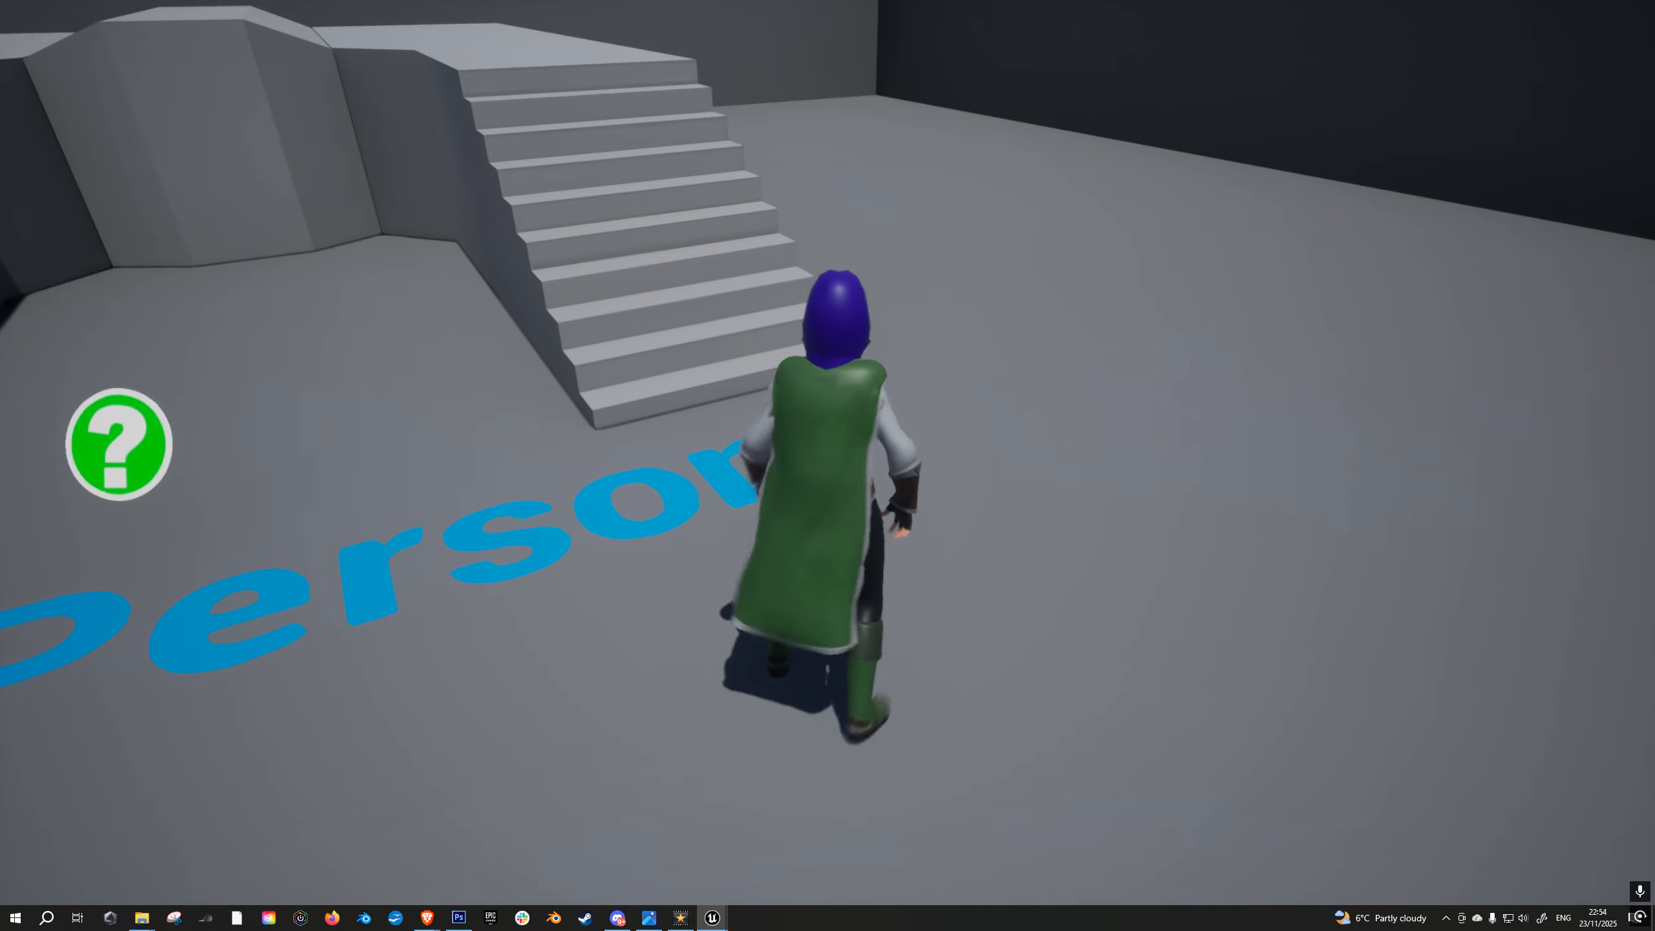
{"action": "key", "text": "a"}
{"action": "key", "text": "d"}
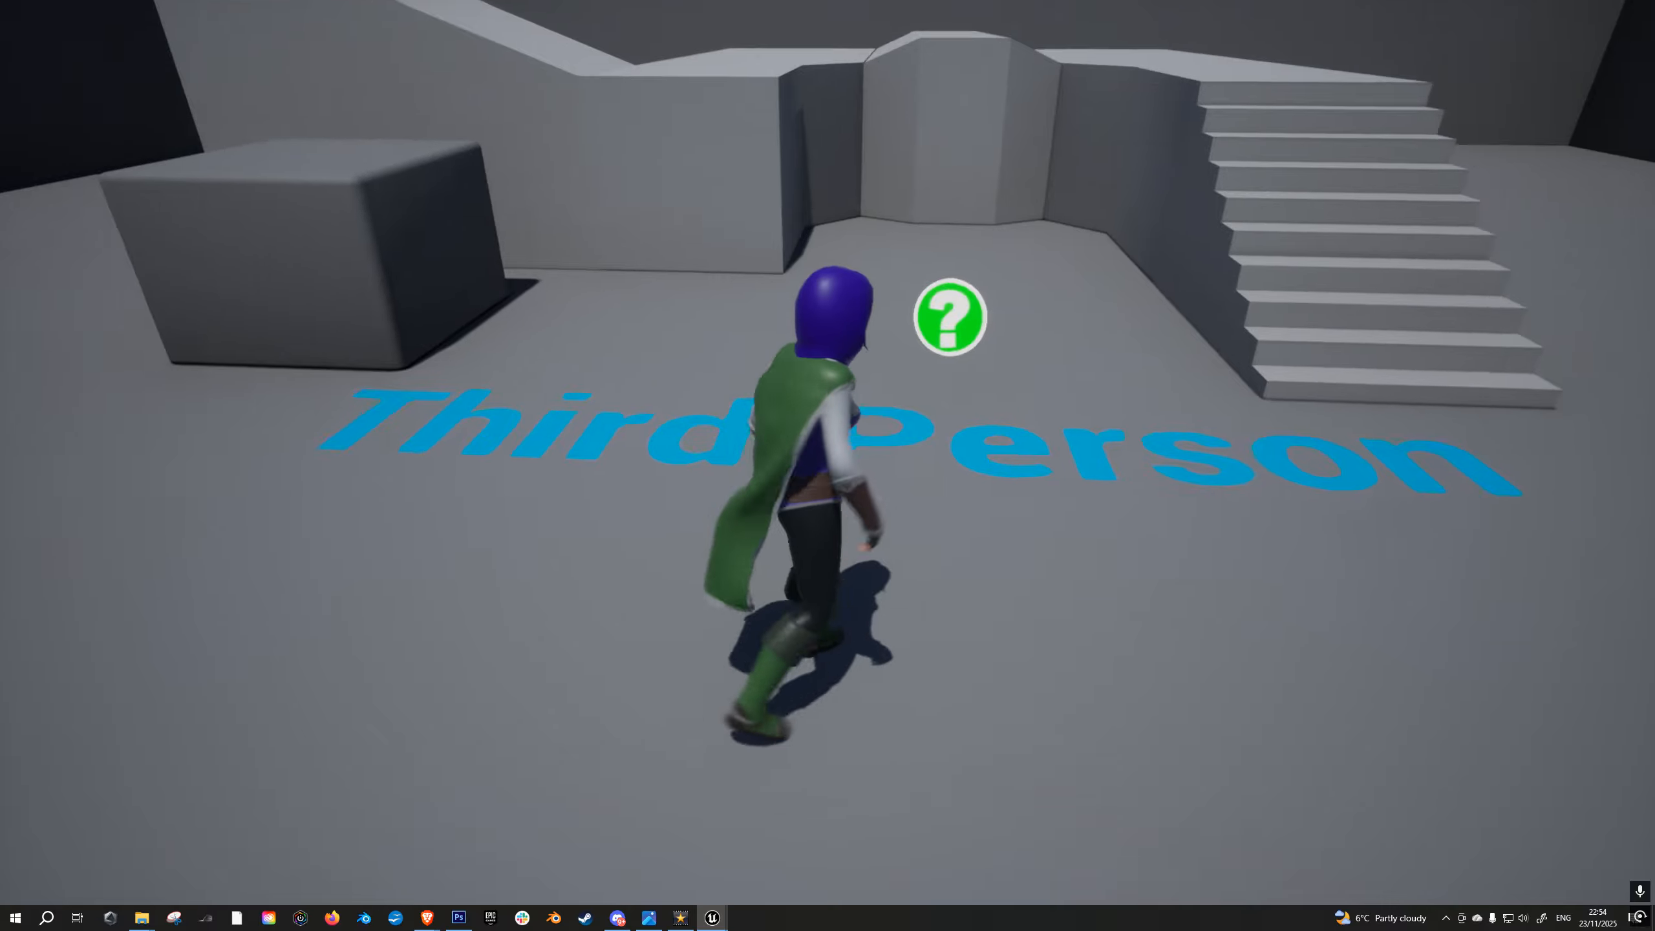
{"action": "key", "text": "d"}
{"action": "key", "text": "w"}
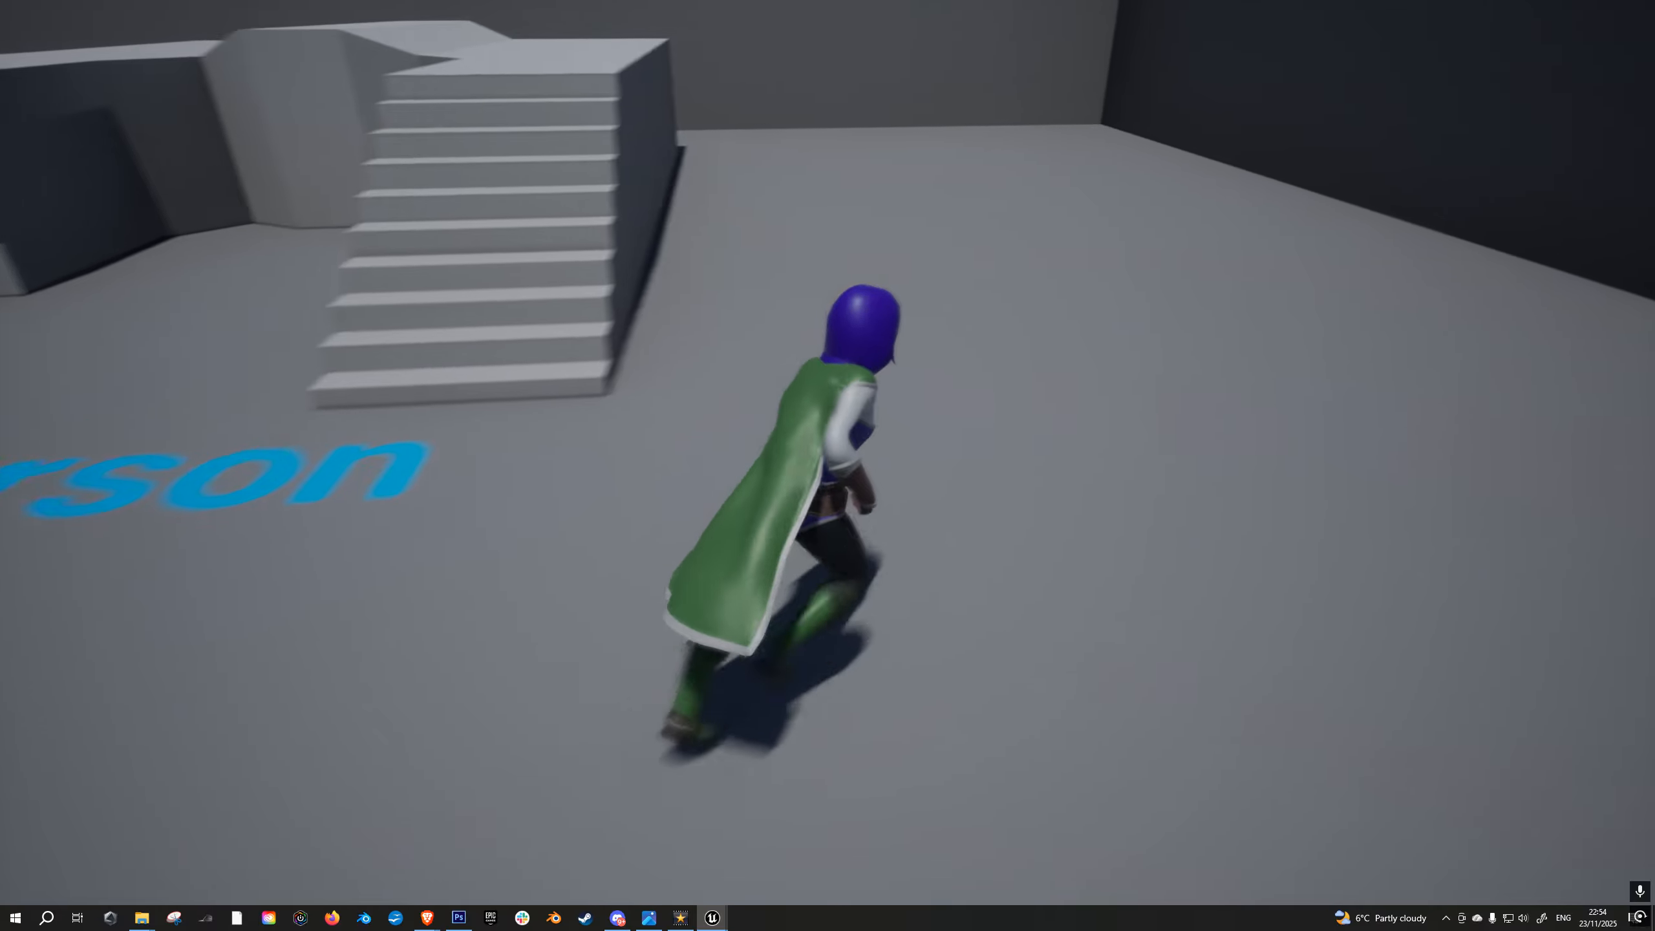
{"action": "key", "text": "a"}
{"action": "key", "text": "w"}
{"action": "key", "text": "F8"}
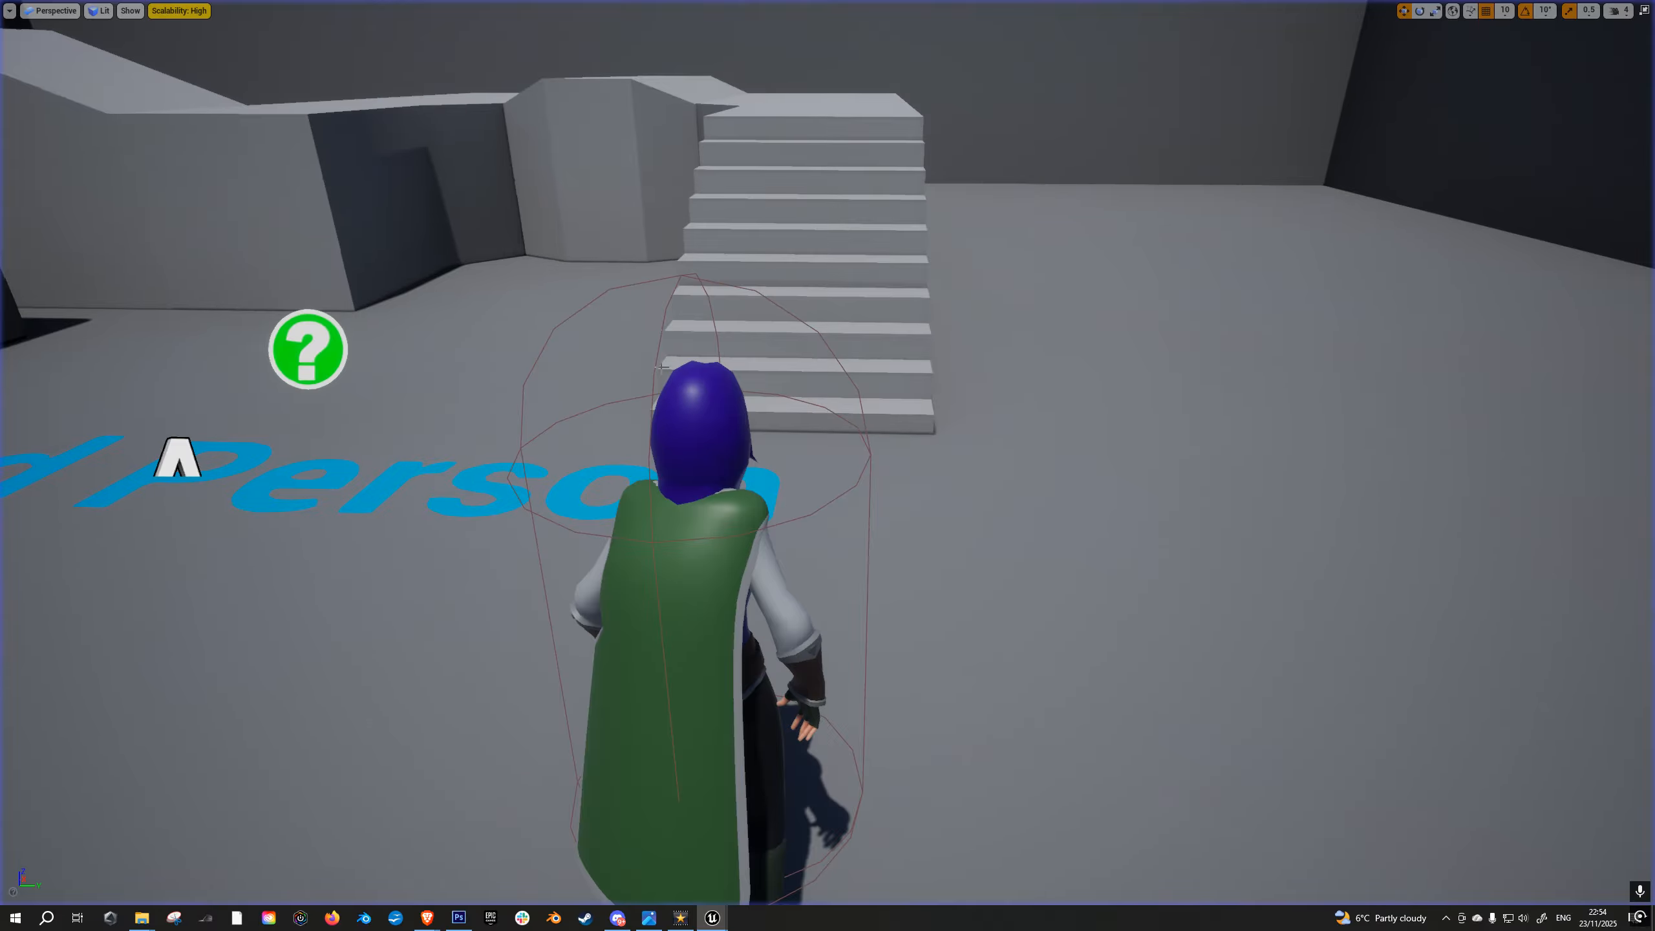
{"action": "key", "text": "F11"}
- Reactivate cloth painting on the Alaris_ClothTutorial_01 mesh and copy the Red vertex colors into the cloak's Max Distance mask with a scaling factor of 50
{"action": "double_click", "coordinate": [457, 684]}
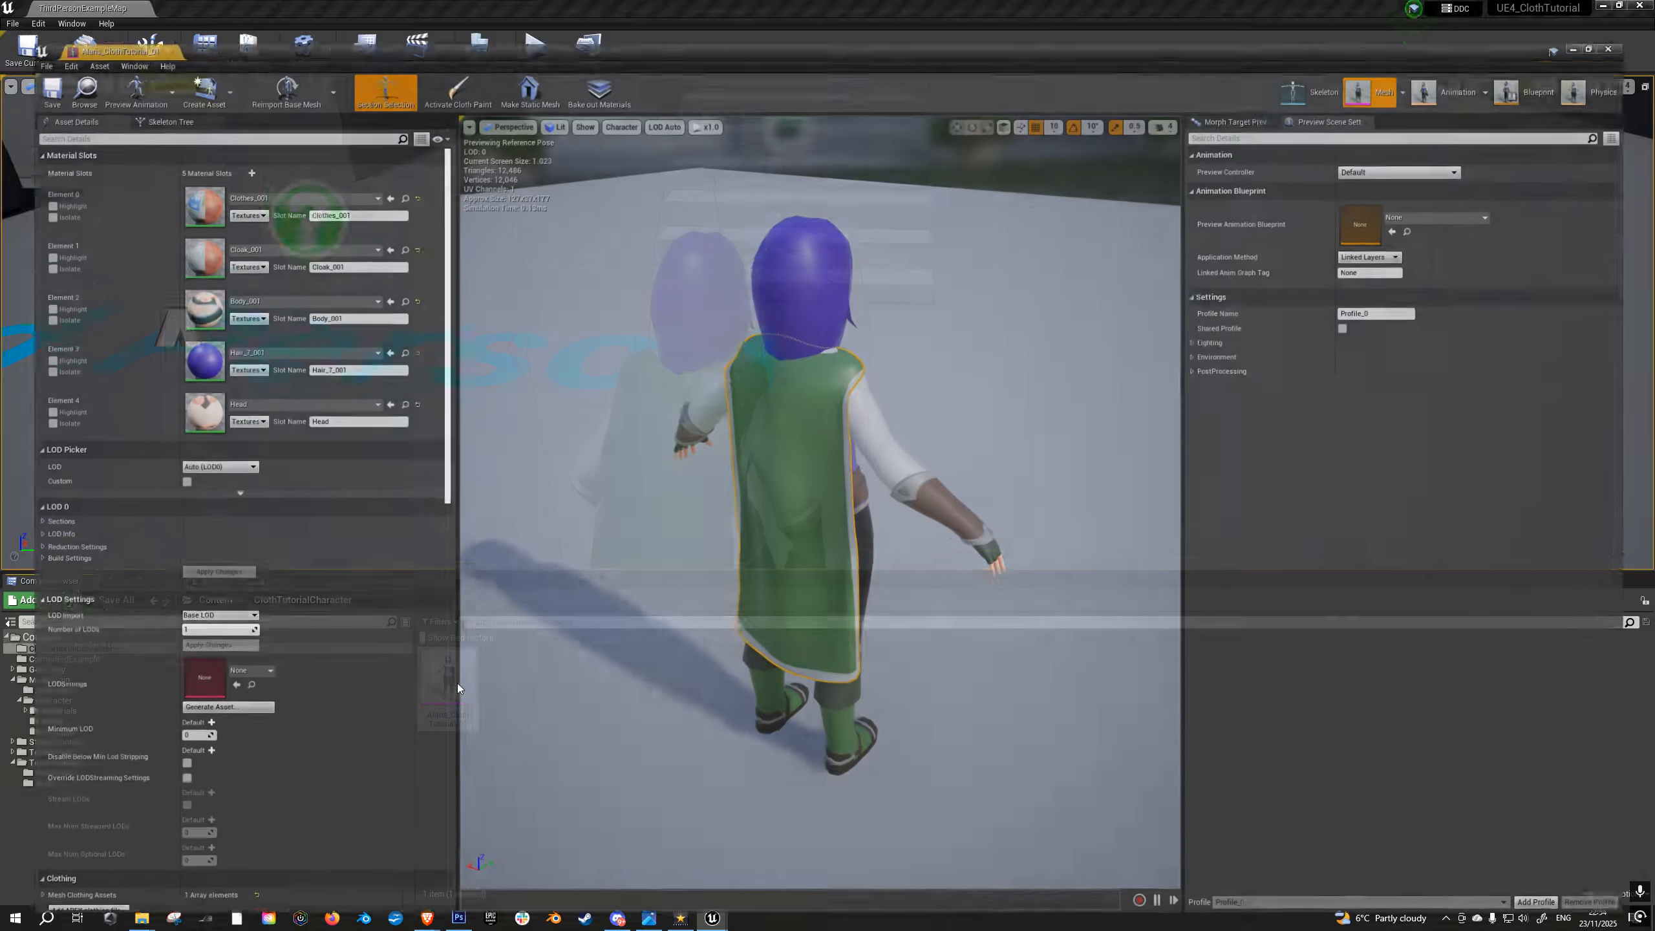
{"action": "left_click", "coordinate": [442, 56]}
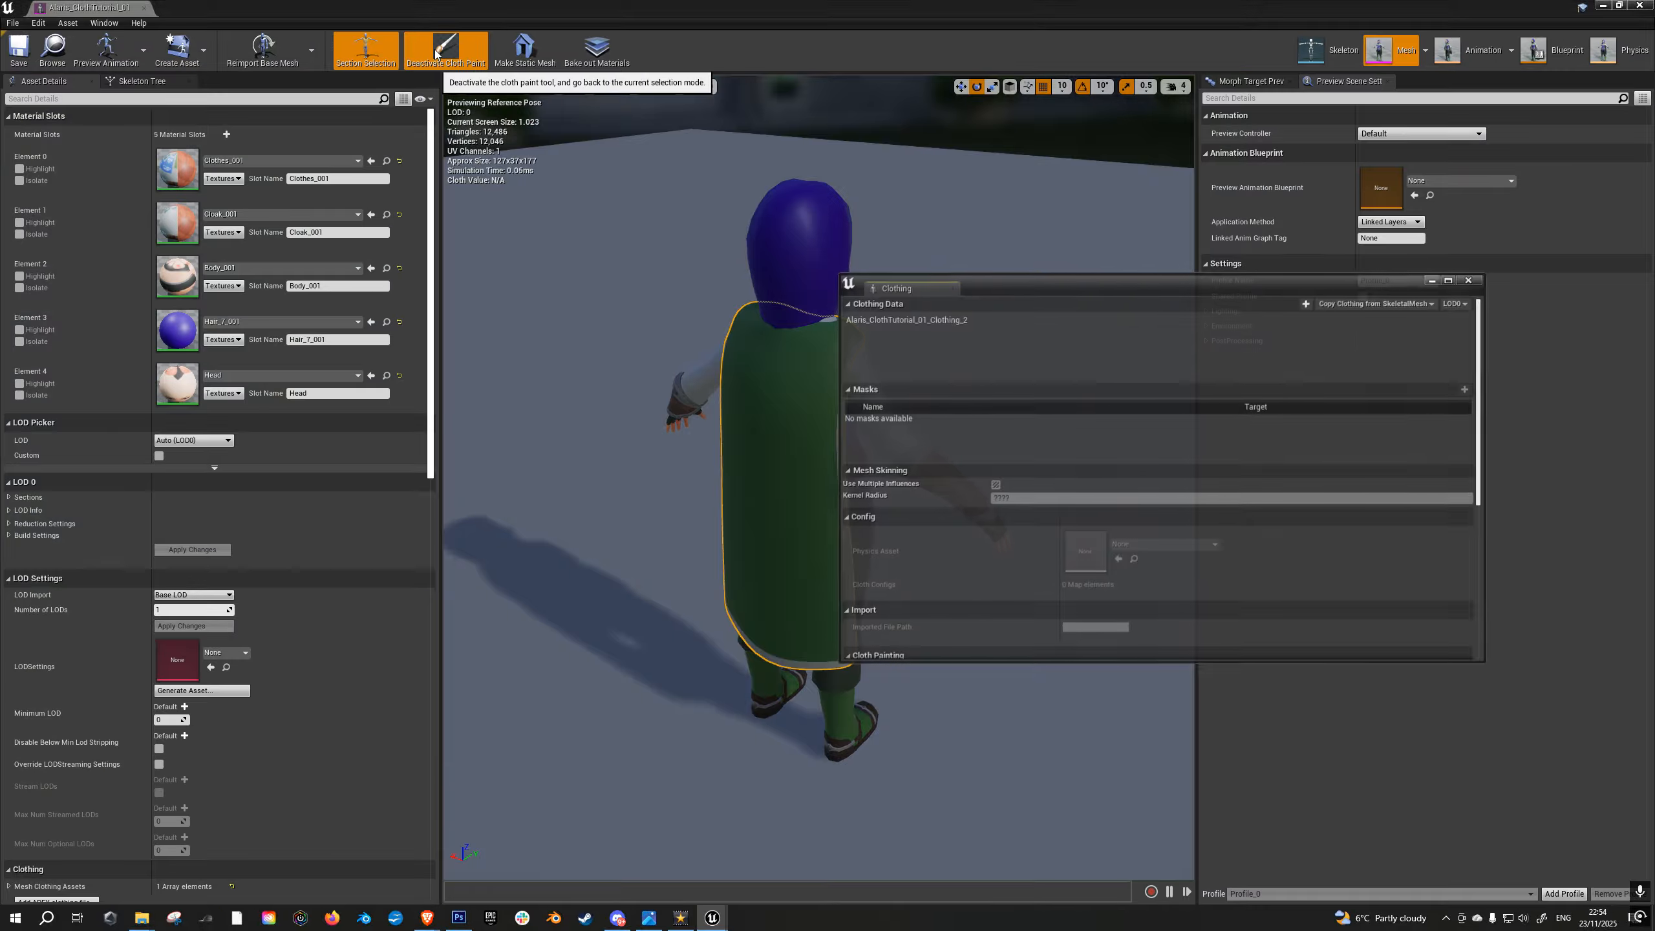
{"action": "left_click", "coordinate": [910, 319]}
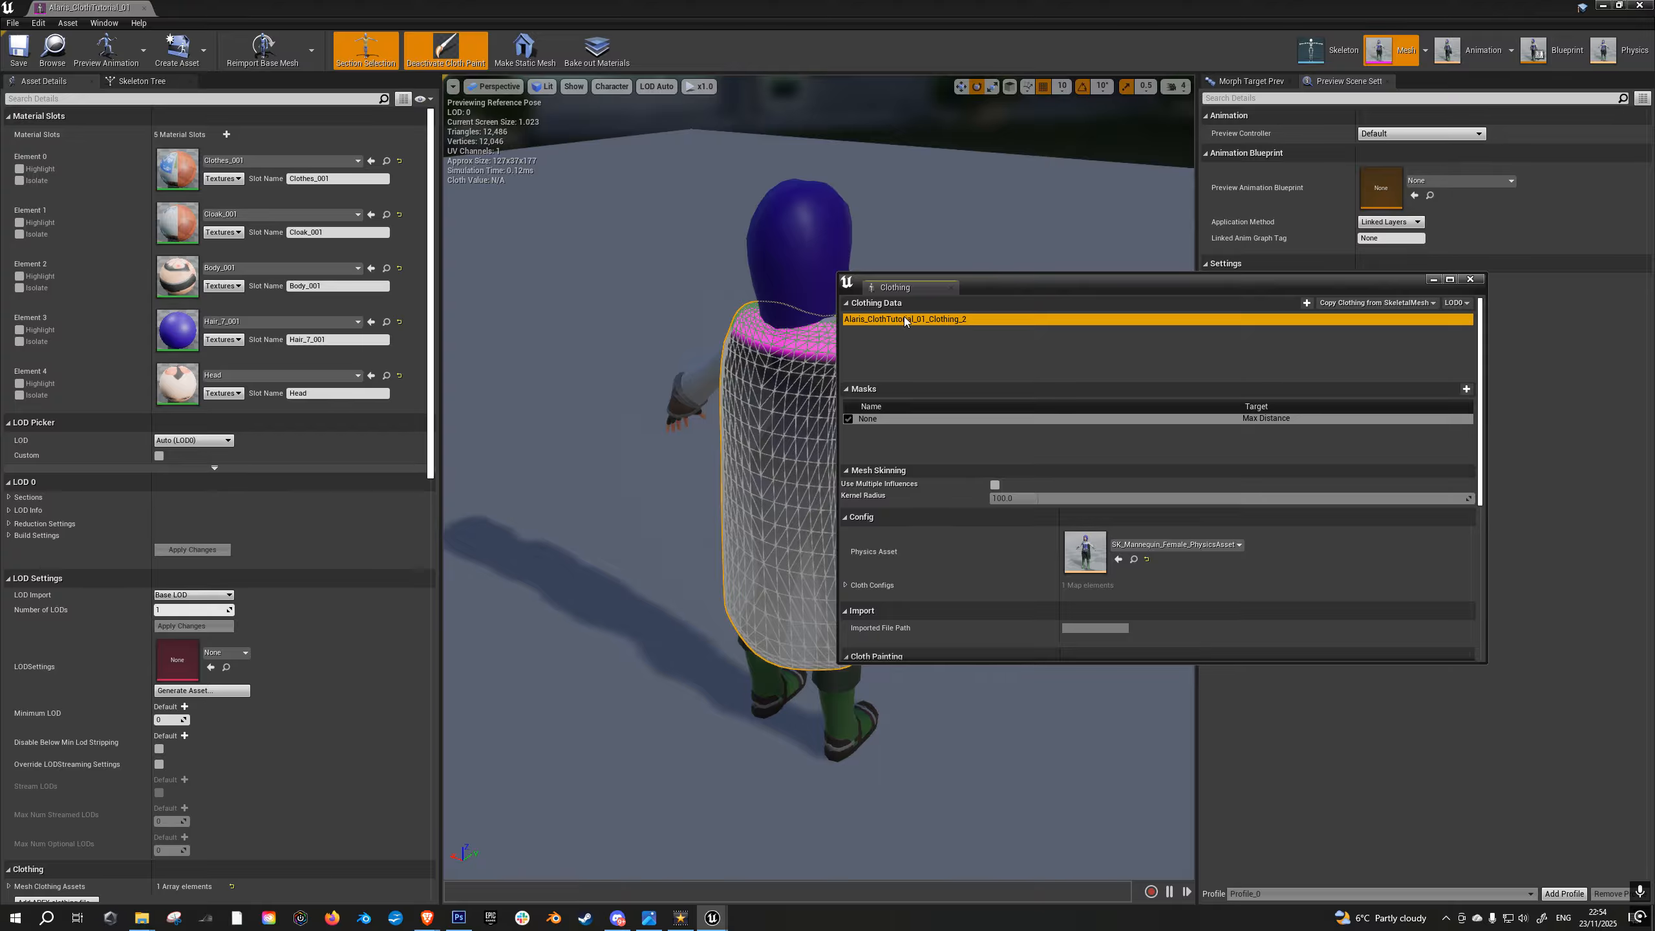
{"action": "left_click", "coordinate": [879, 418]}
{"action": "right_click", "coordinate": [882, 417]}
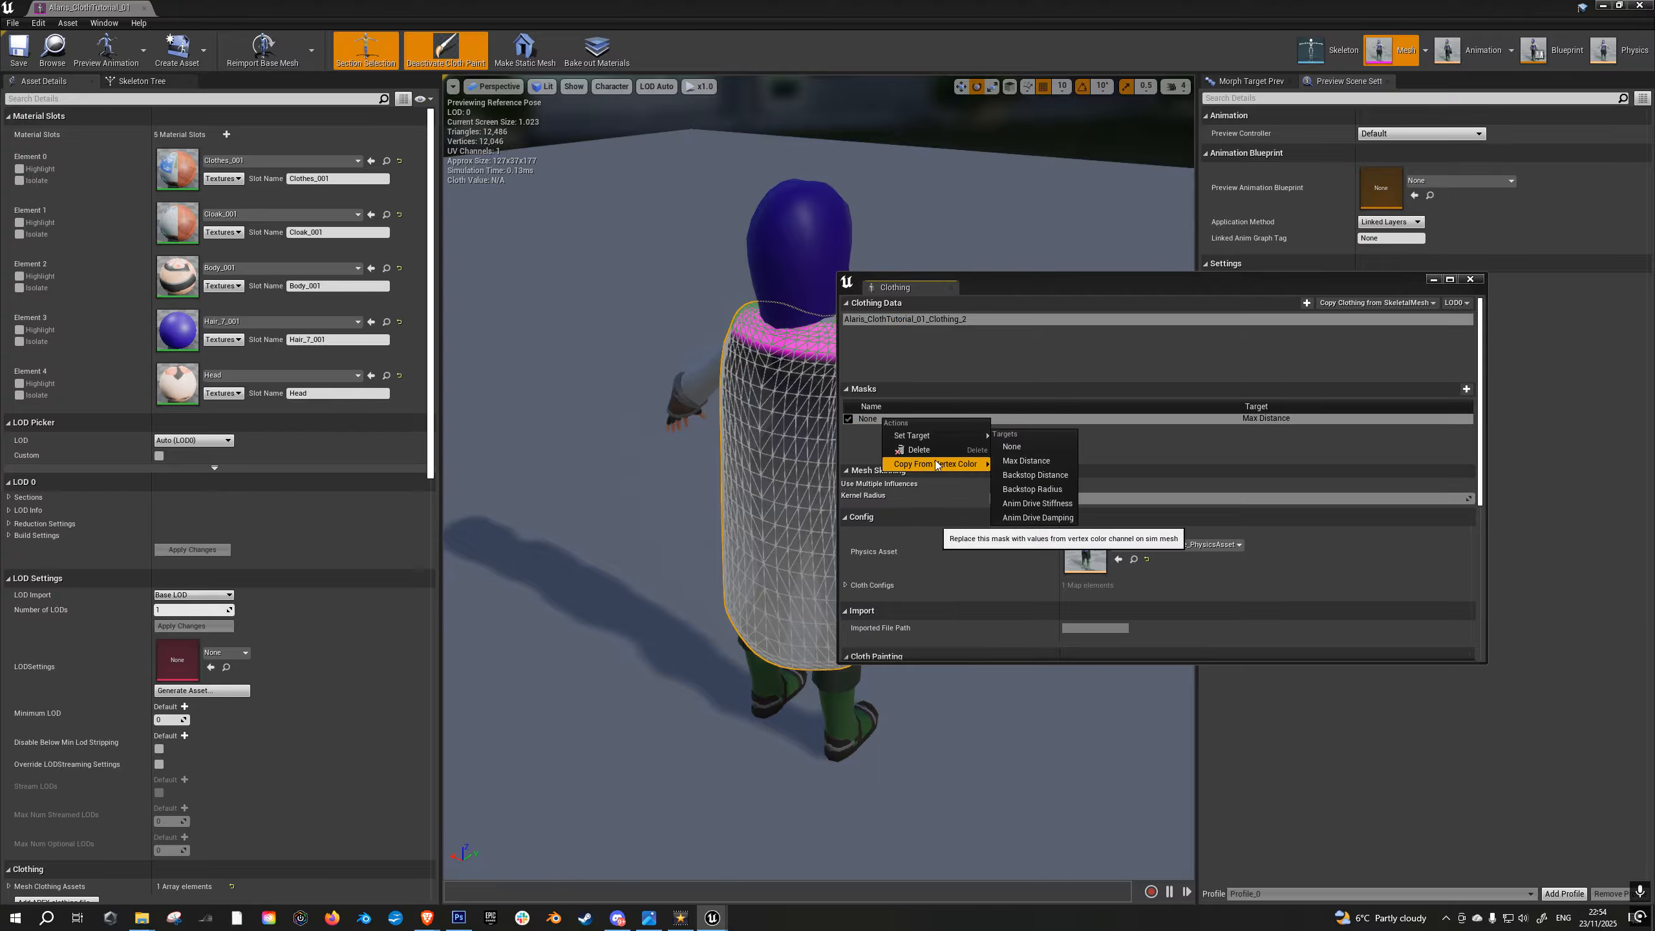
{"action": "mouse_move", "coordinate": [943, 464]}
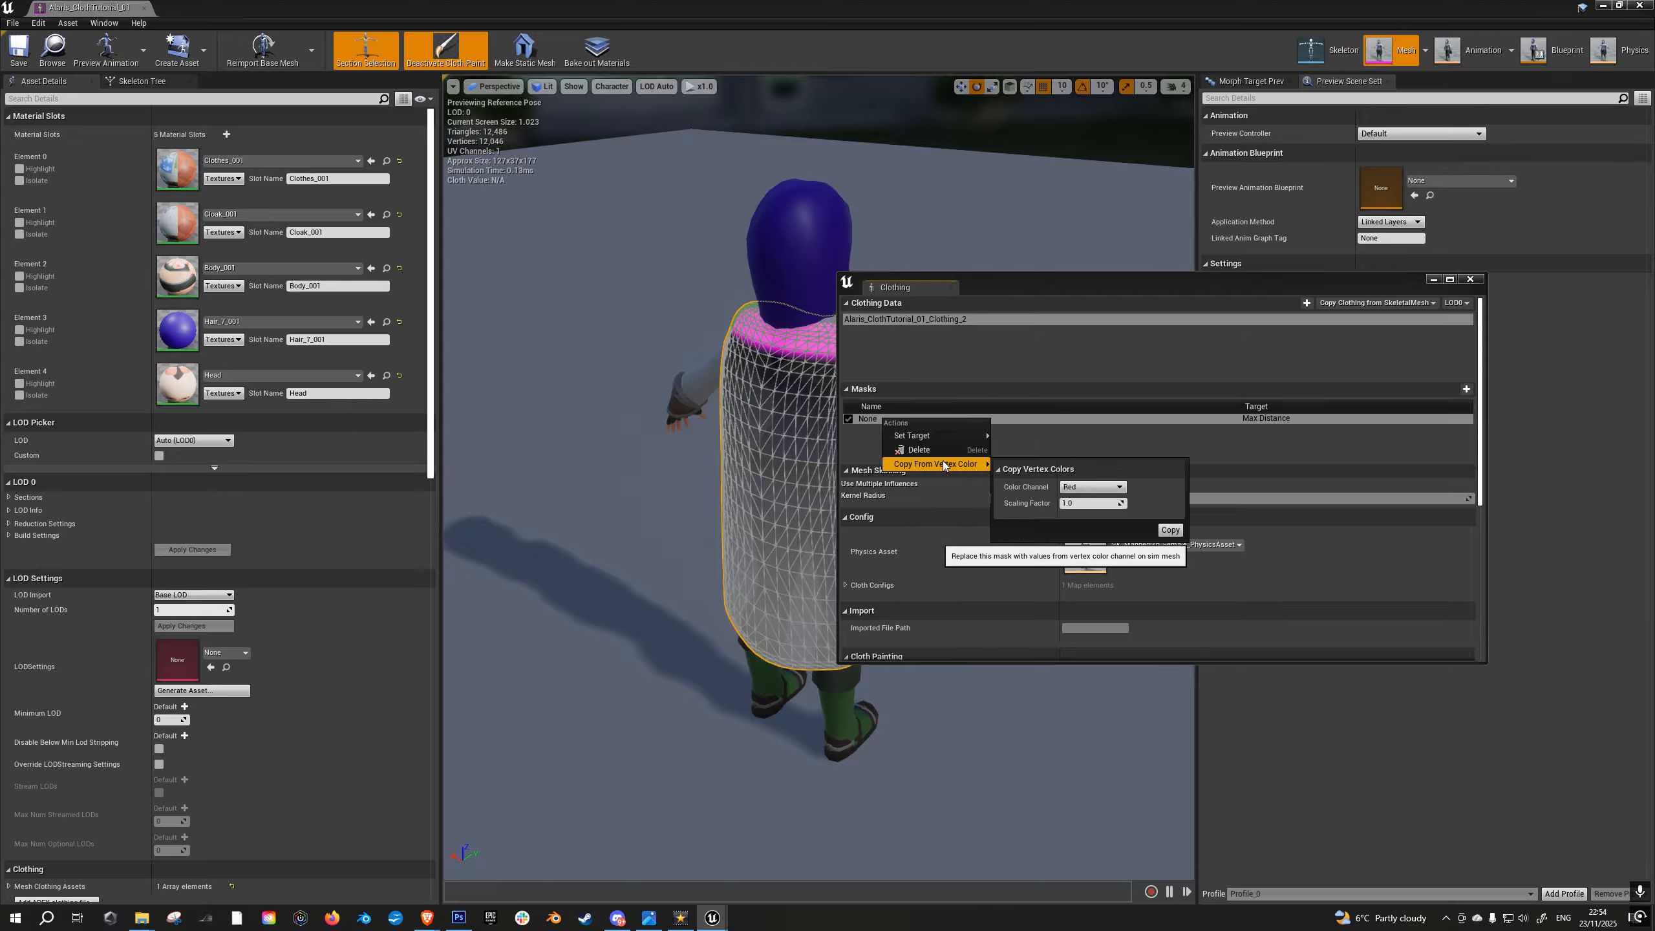
{"action": "left_click", "coordinate": [1168, 530]}
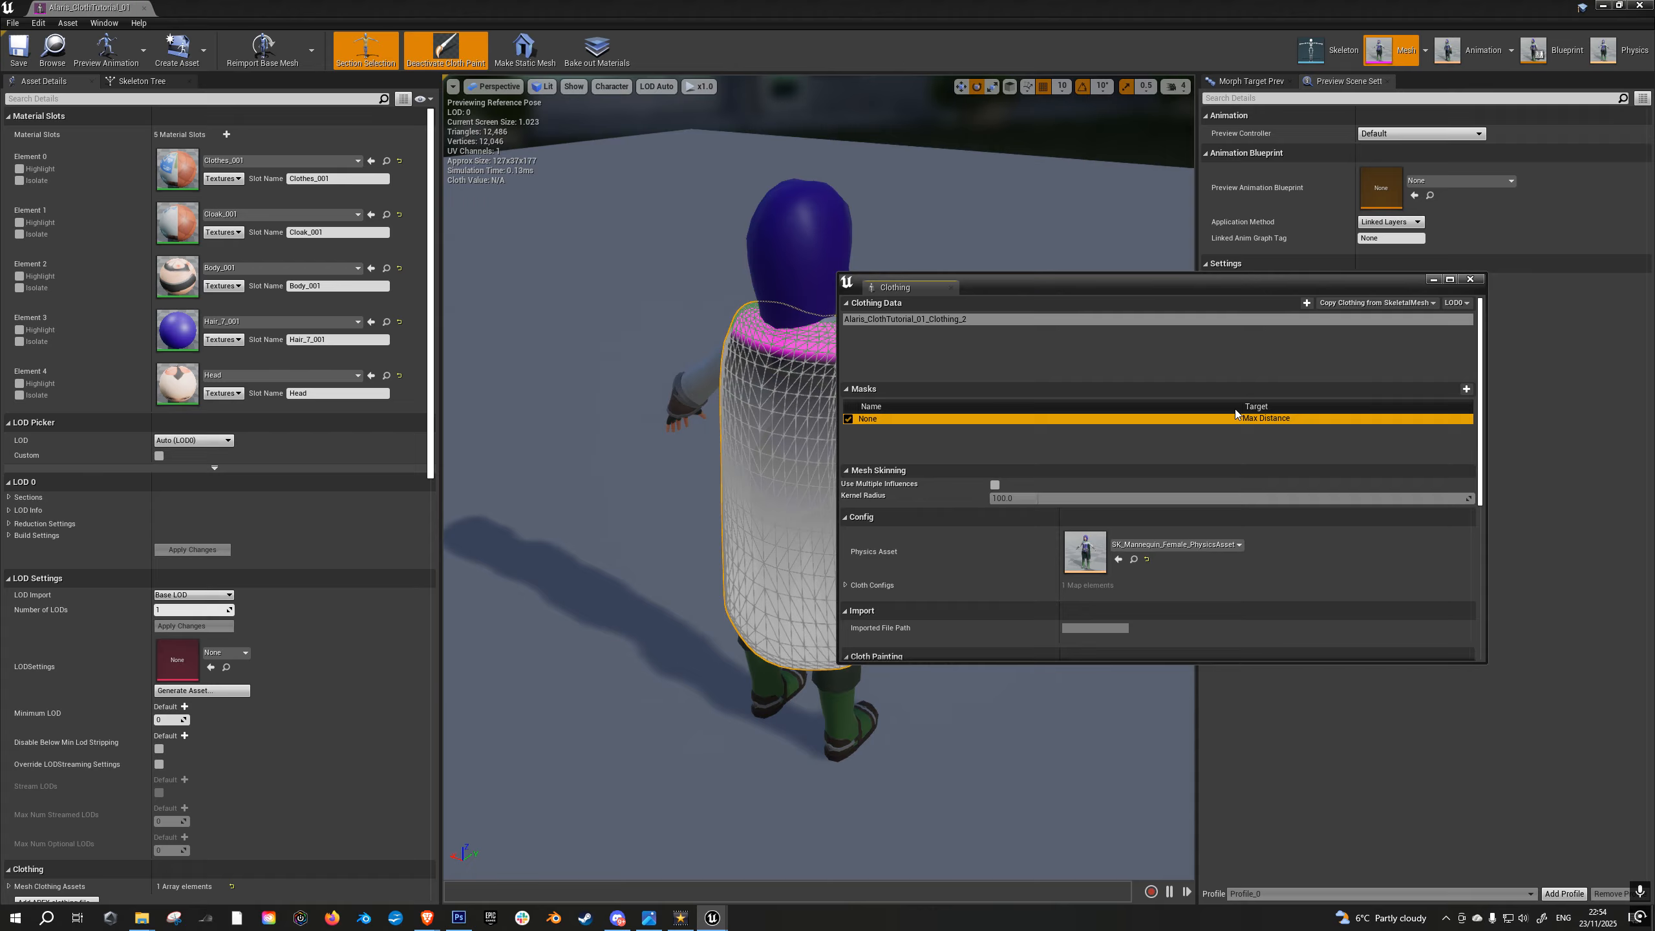
- Close the clothing settings and mesh editor, play the level in full screen, and run the character around to check the cloak at factor 50
{"action": "left_click", "coordinate": [1469, 279]}
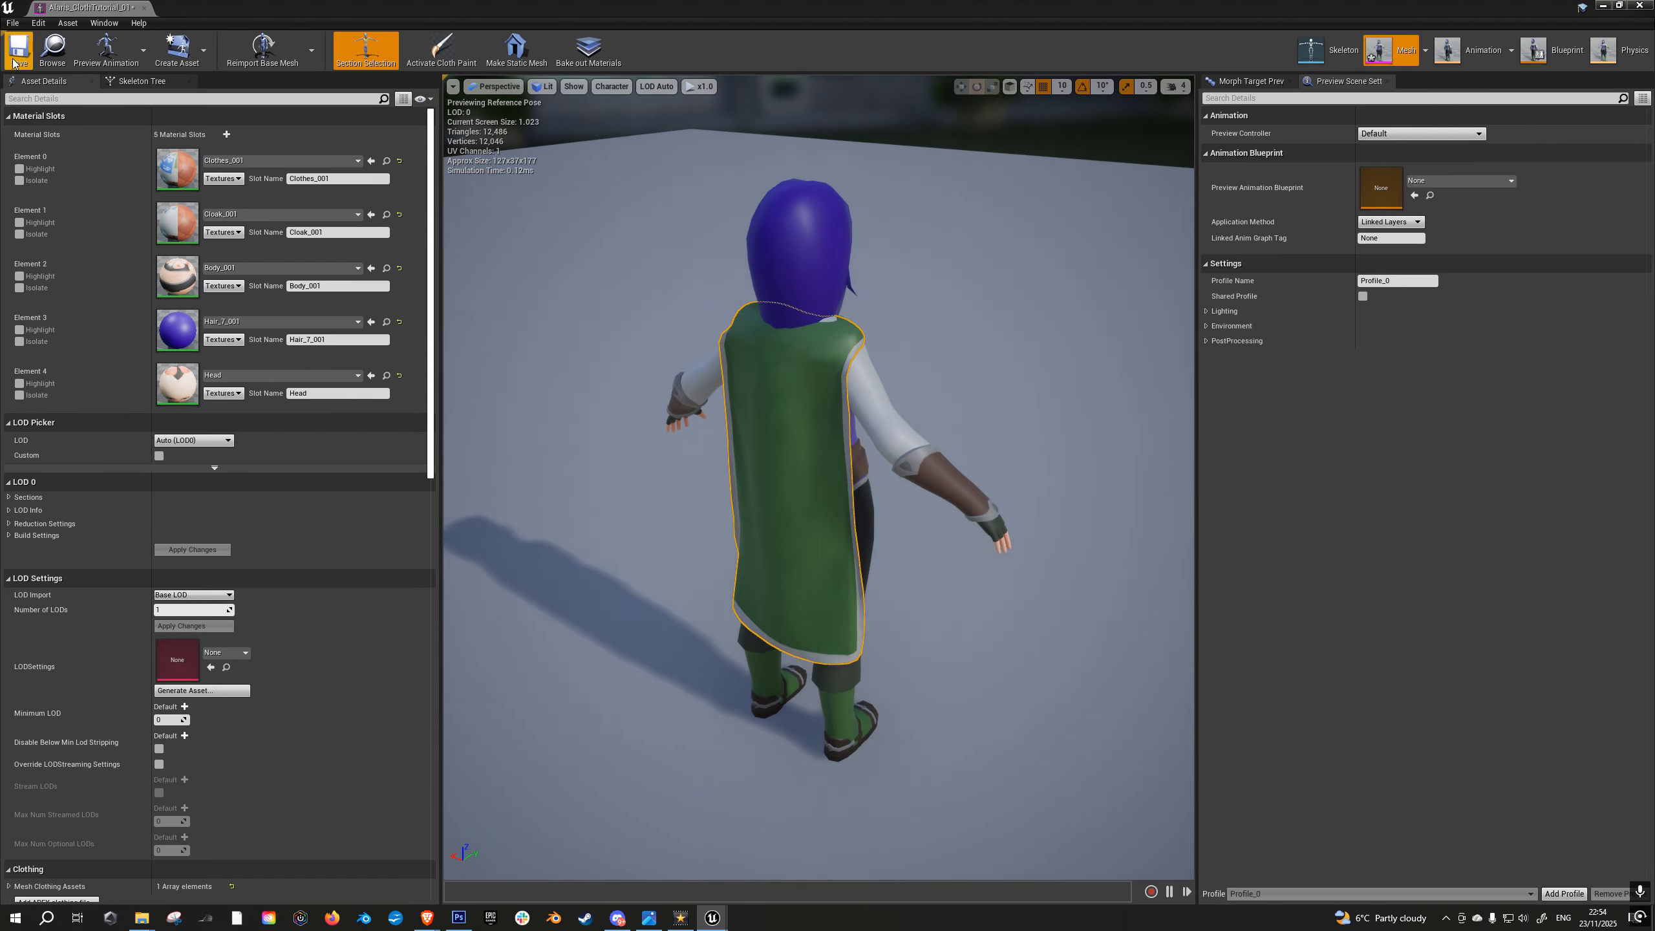
{"action": "left_click", "coordinate": [1600, 5]}
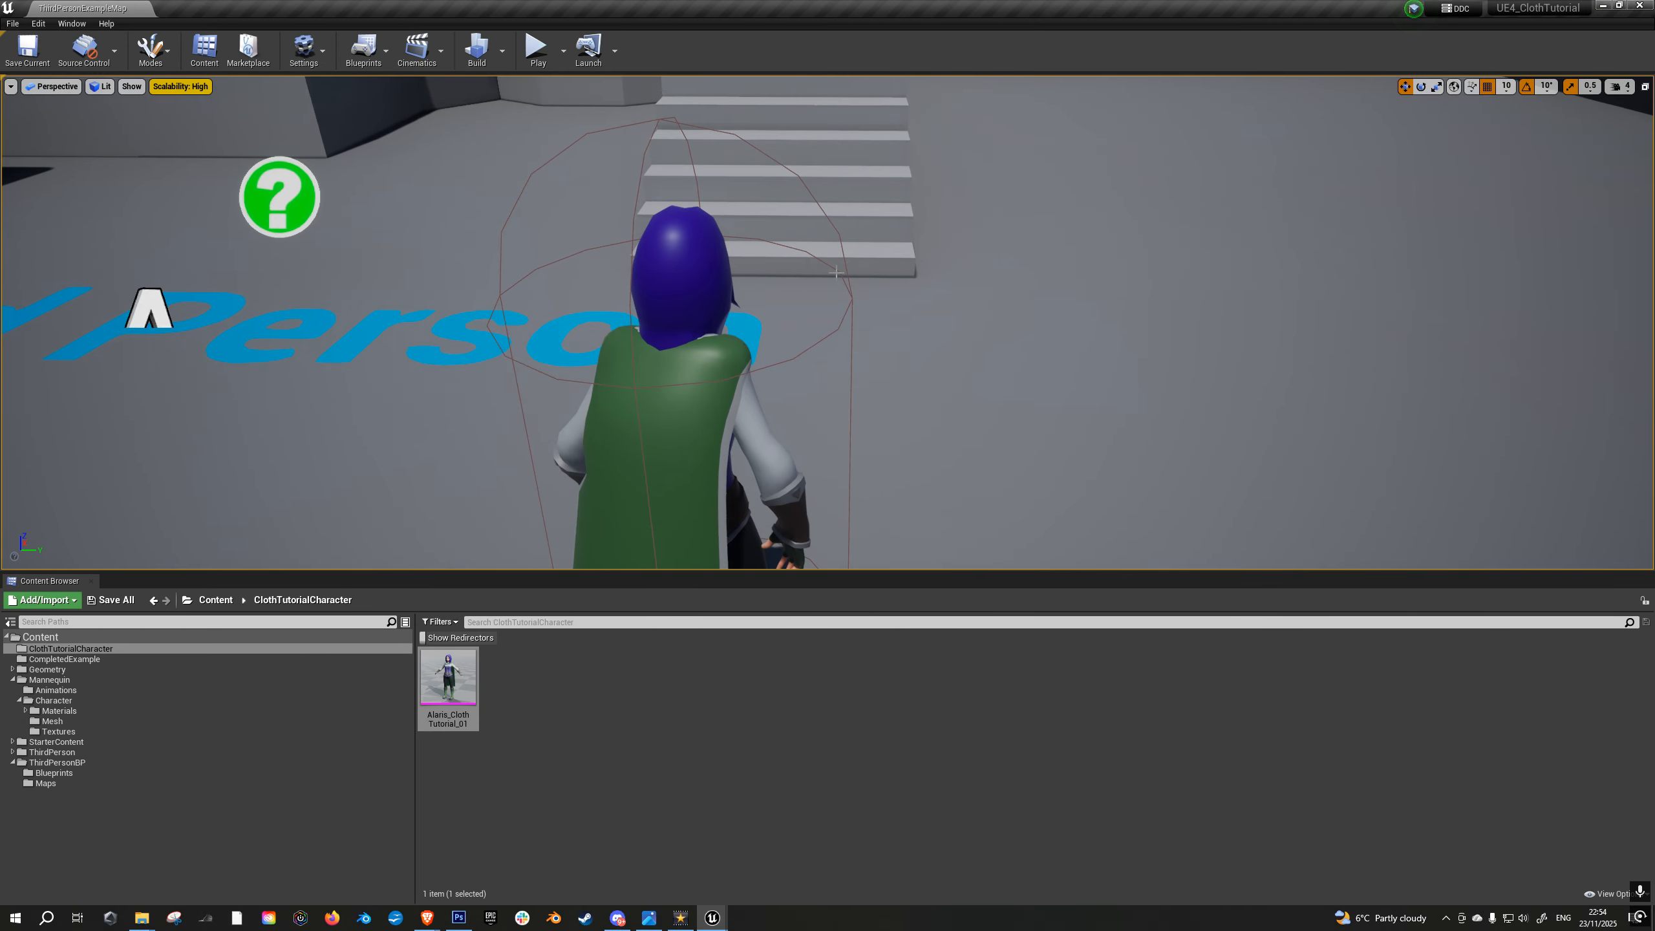
{"action": "key", "text": "F11"}
{"action": "left_click", "coordinate": [836, 273]}
{"action": "key", "text": "a"}
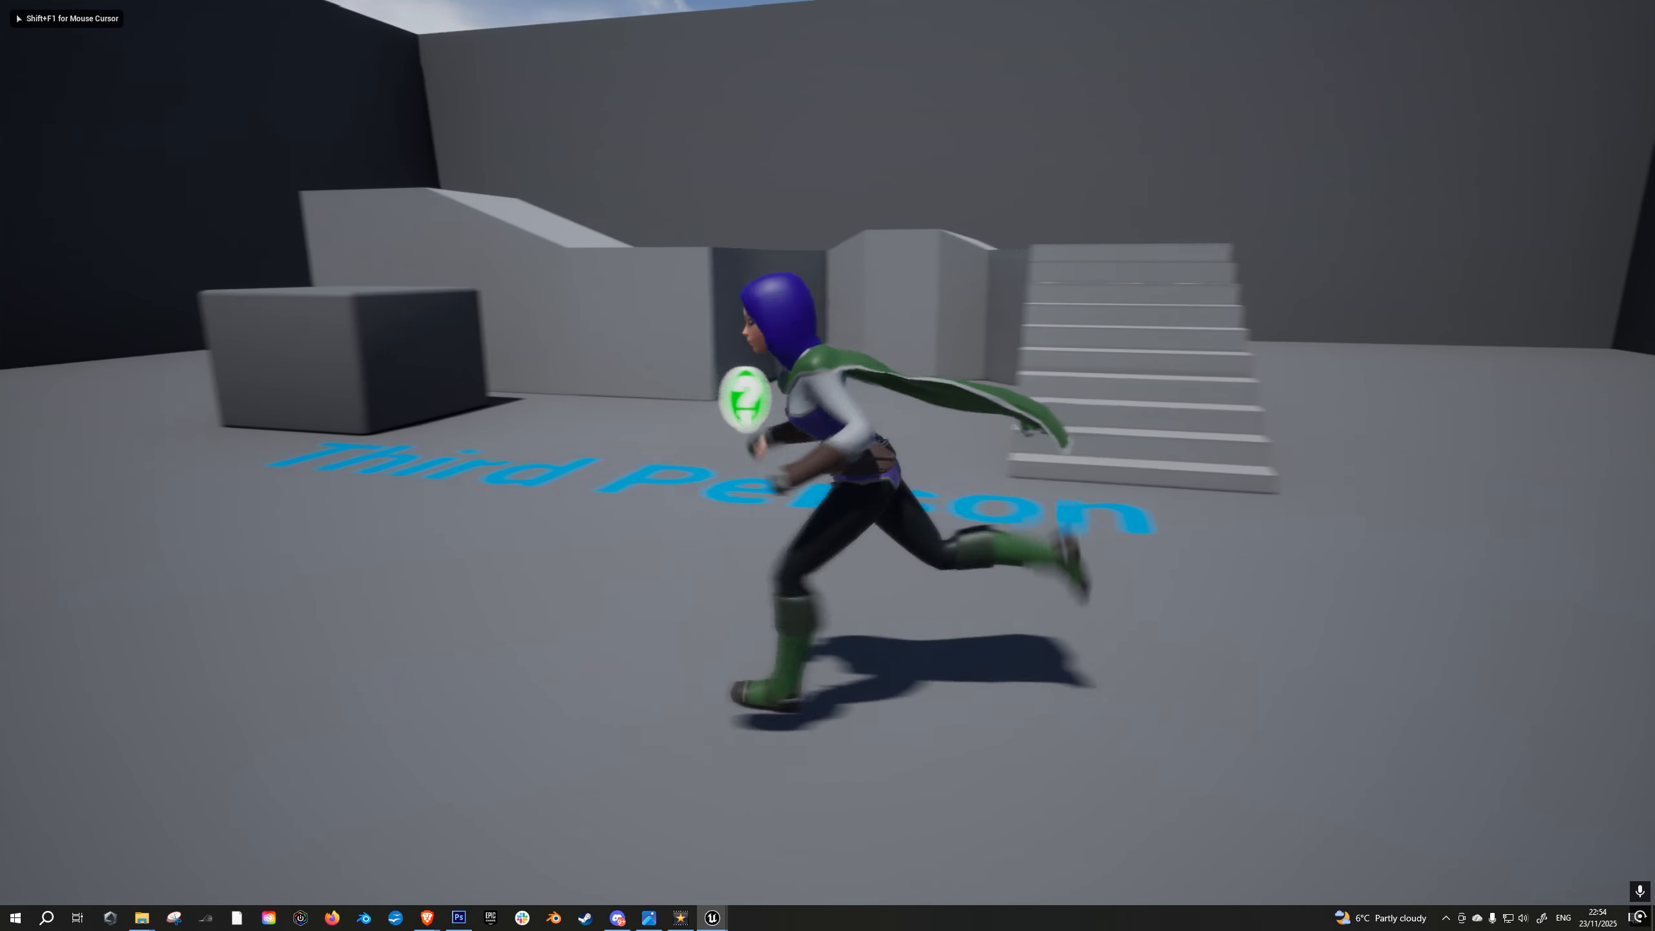
{"action": "key", "text": "d"}
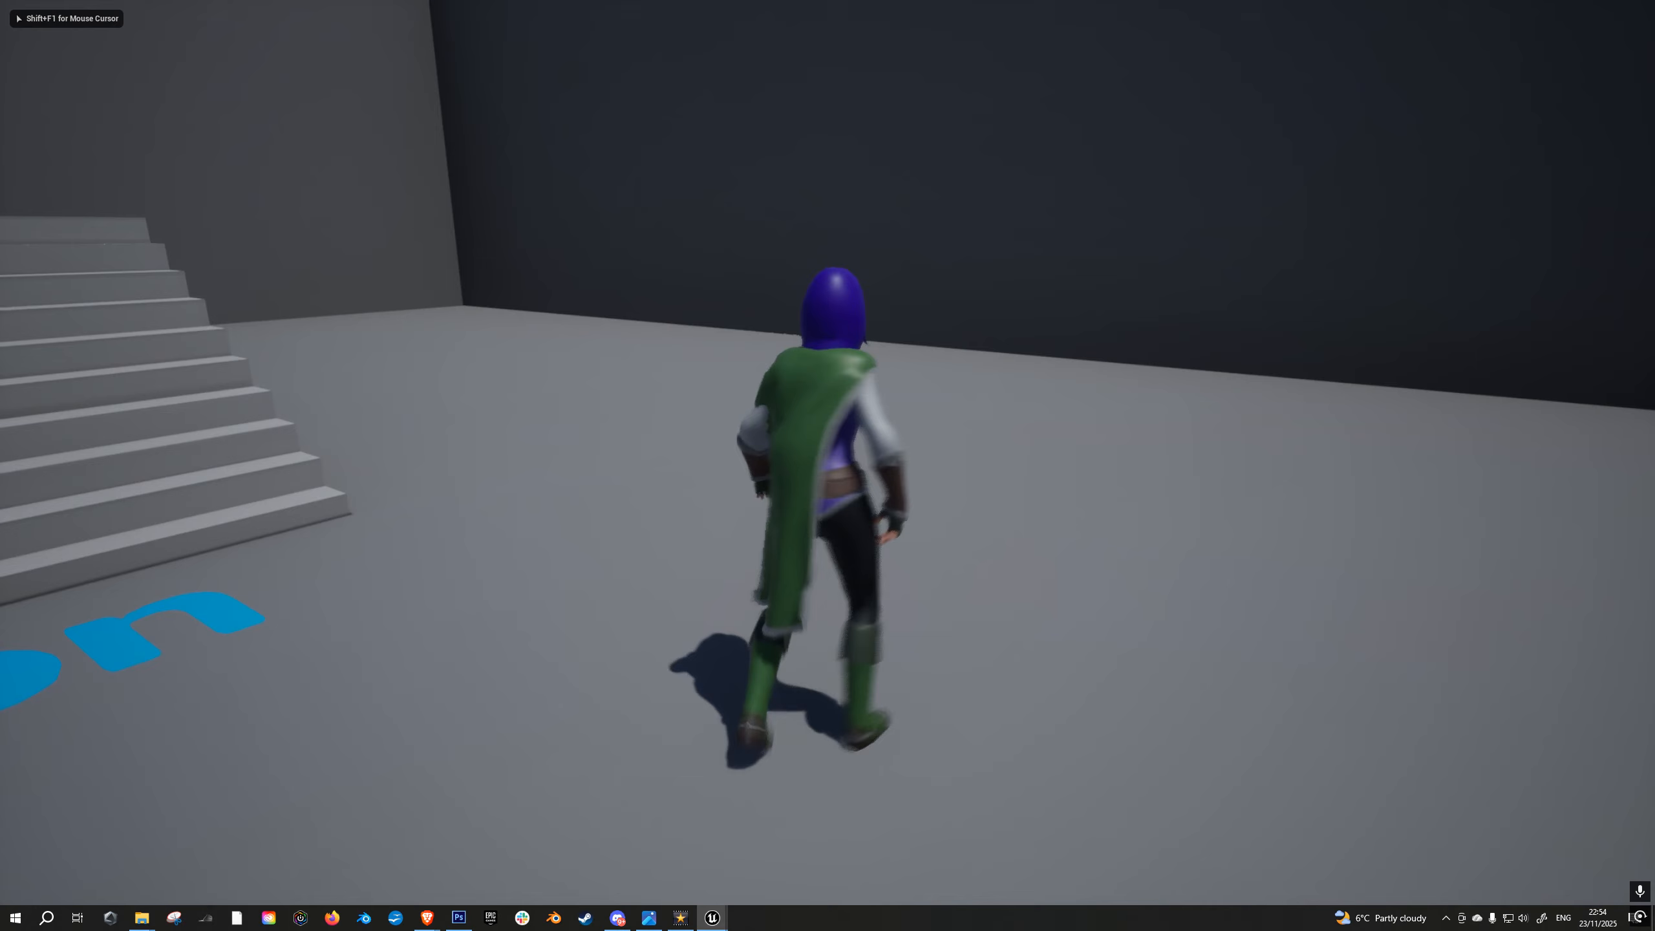
{"action": "key", "text": "w"}
{"action": "key", "text": "d"}
{"action": "key", "text": "w"}
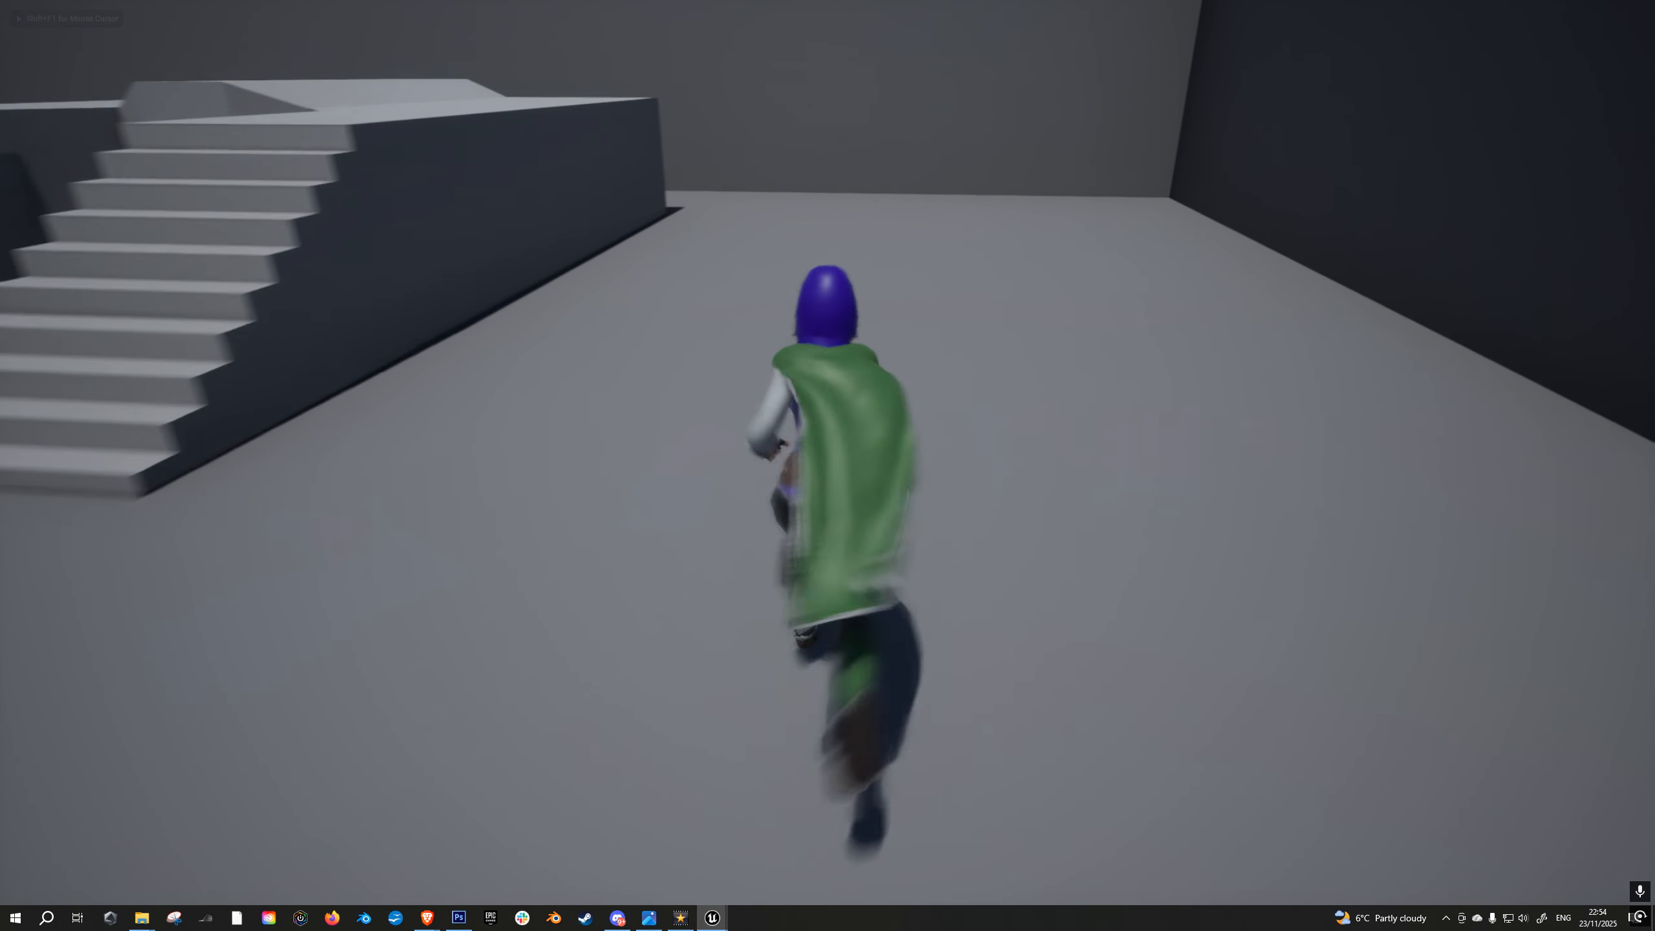
{"action": "key", "text": "a"}
{"action": "key", "text": "w"}
{"action": "key", "text": "a"}
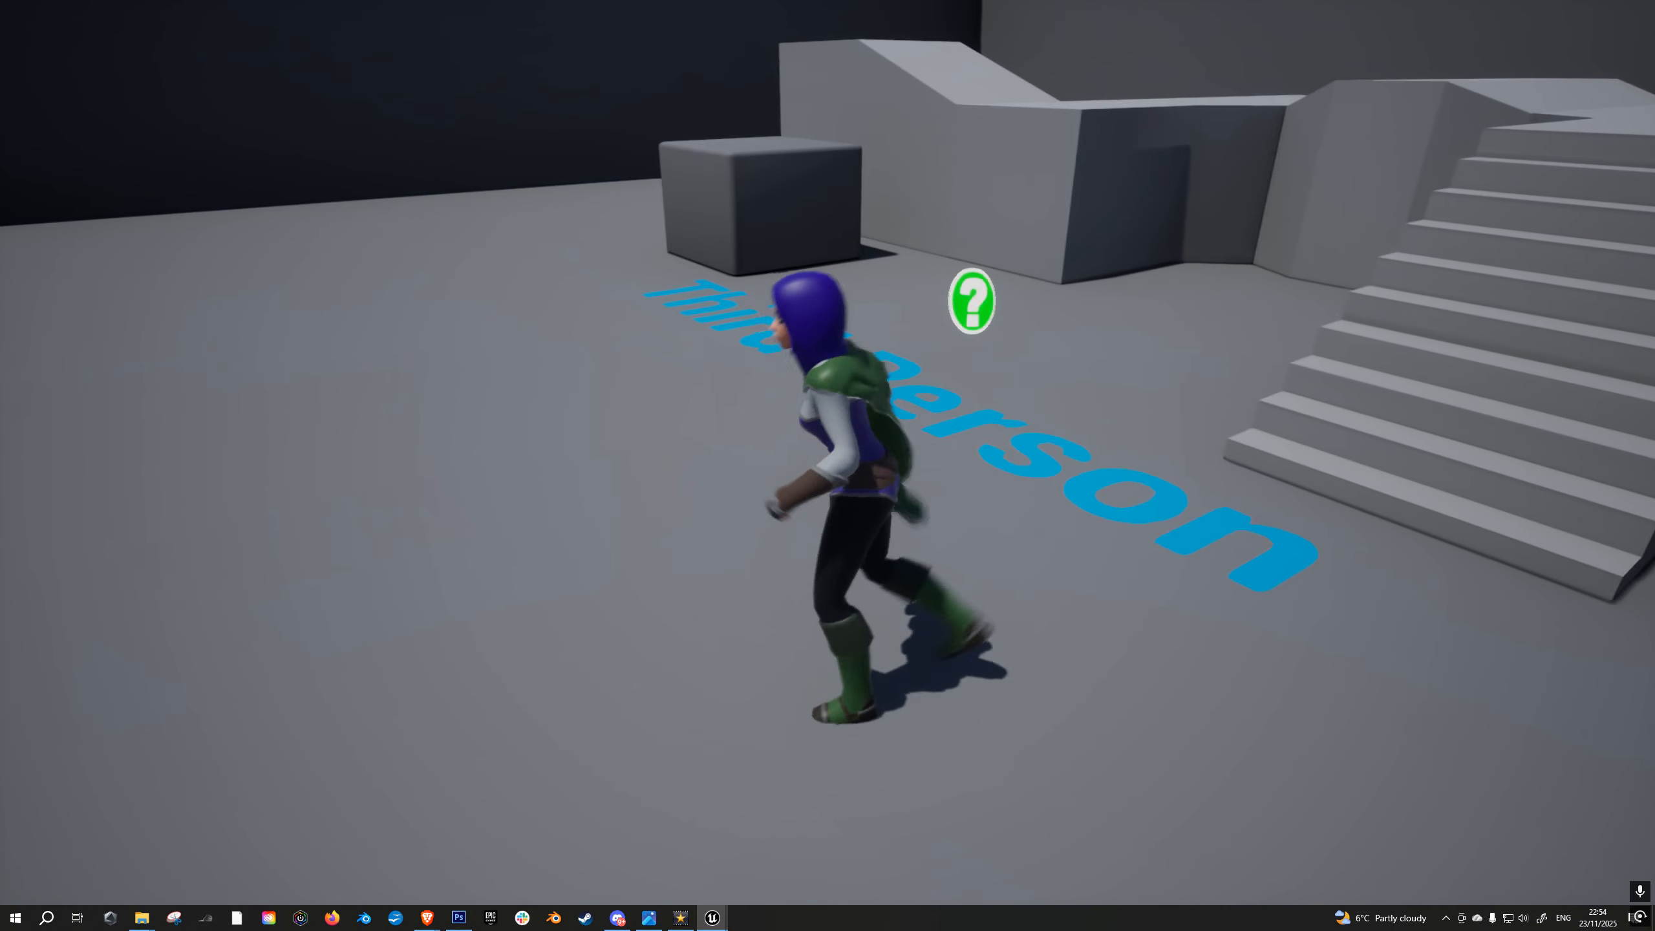
{"action": "key", "text": "w"}
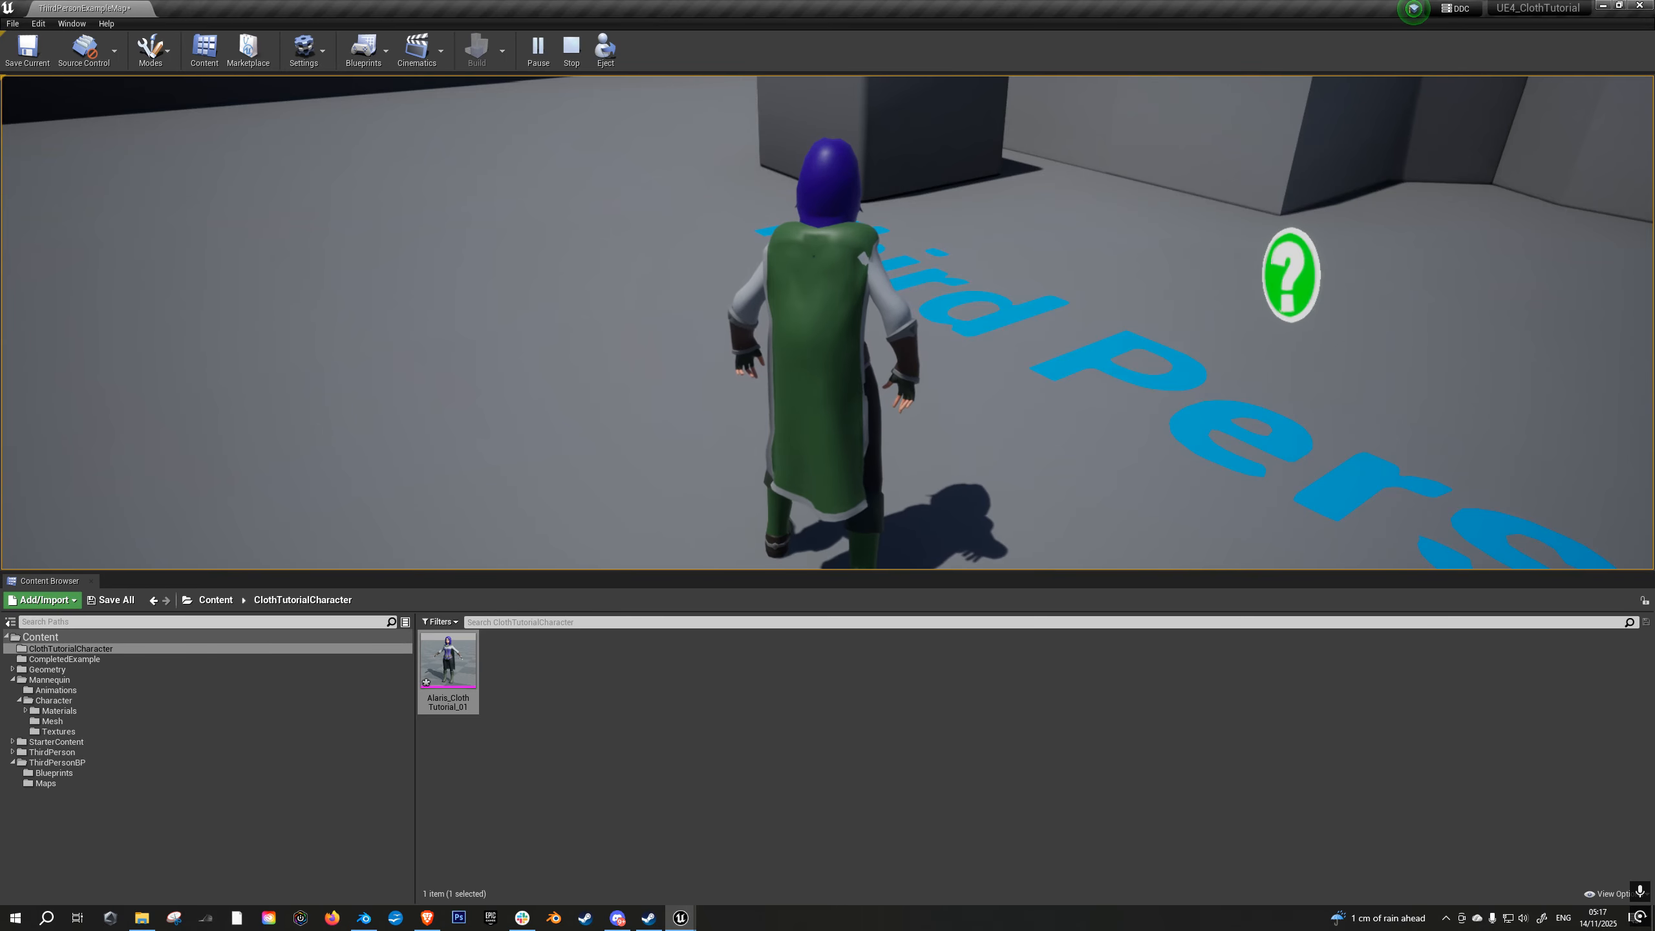
- Run the character sideways and back, and turn it to face the camera to inspect the cloak from the front
{"action": "key", "text": "F11"}
{"action": "key", "text": "a"}
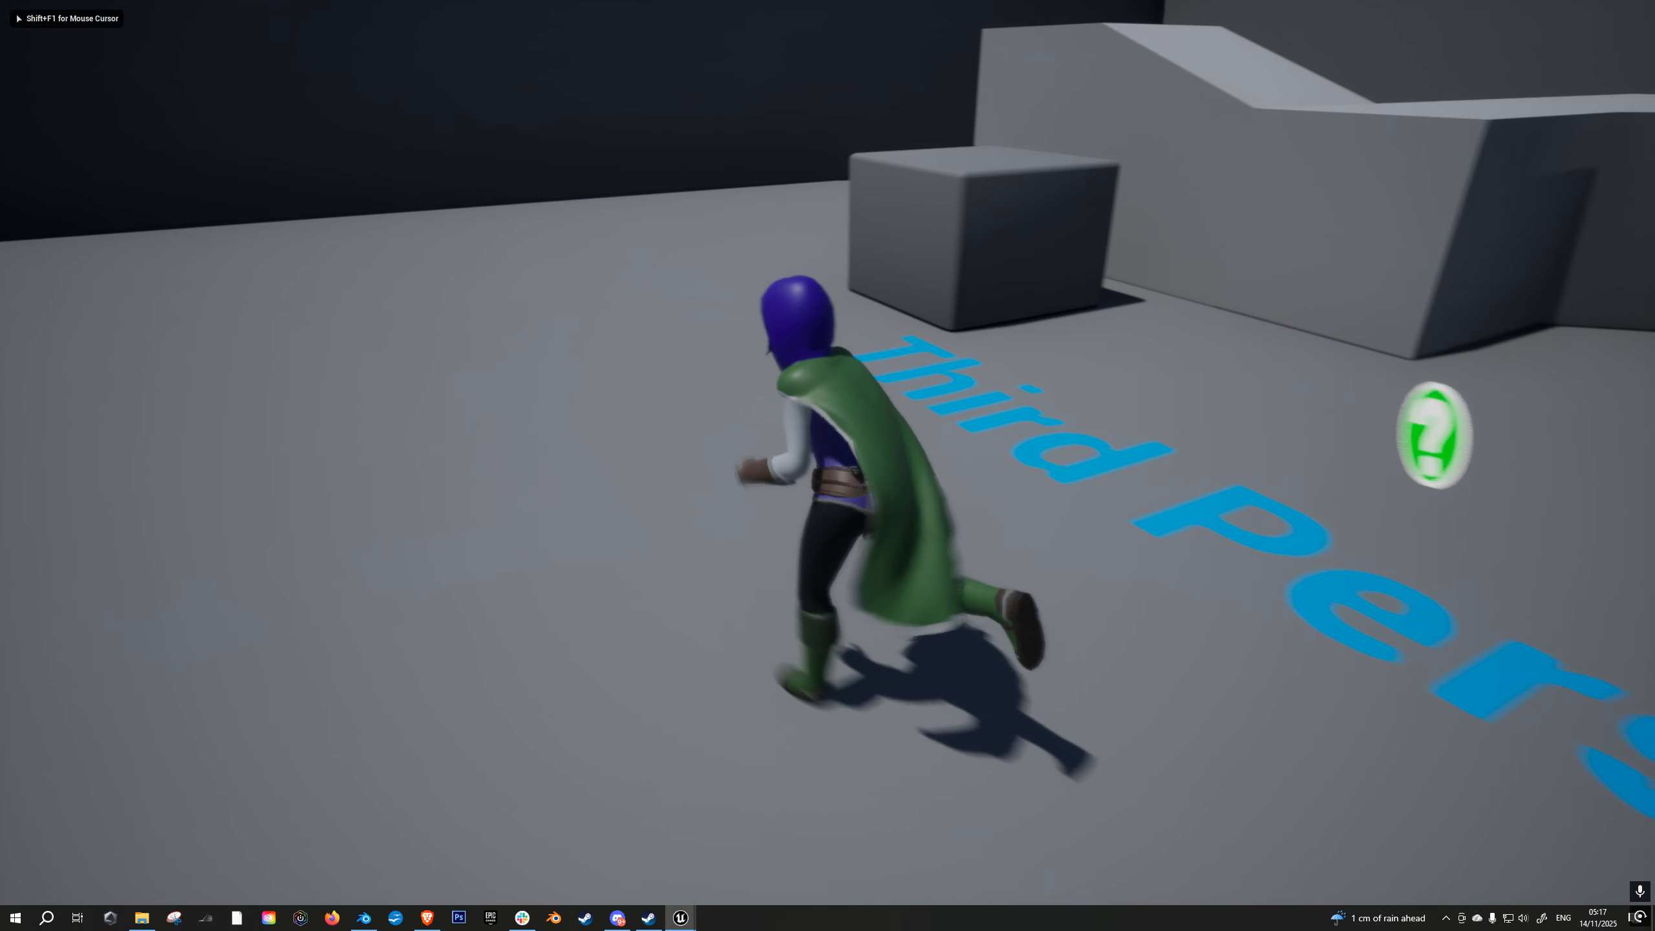
{"action": "key", "text": "w"}
{"action": "key", "text": "d"}
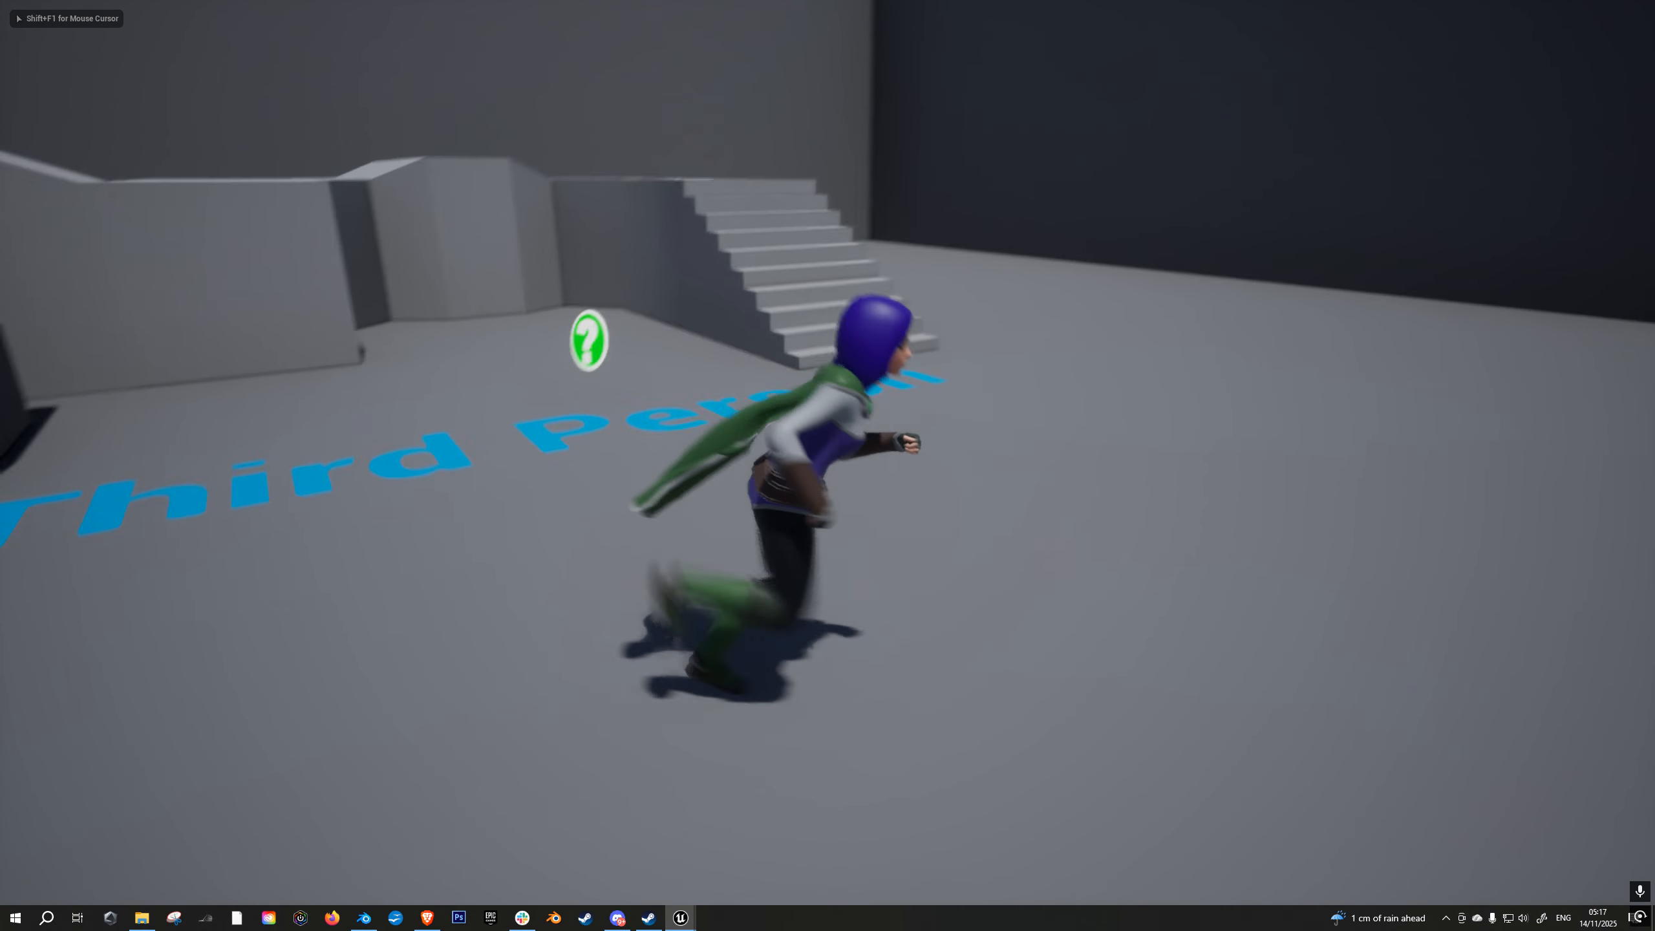
{"action": "key", "text": "s"}
{"action": "key", "text": "a"}
{"action": "key", "text": "s"}
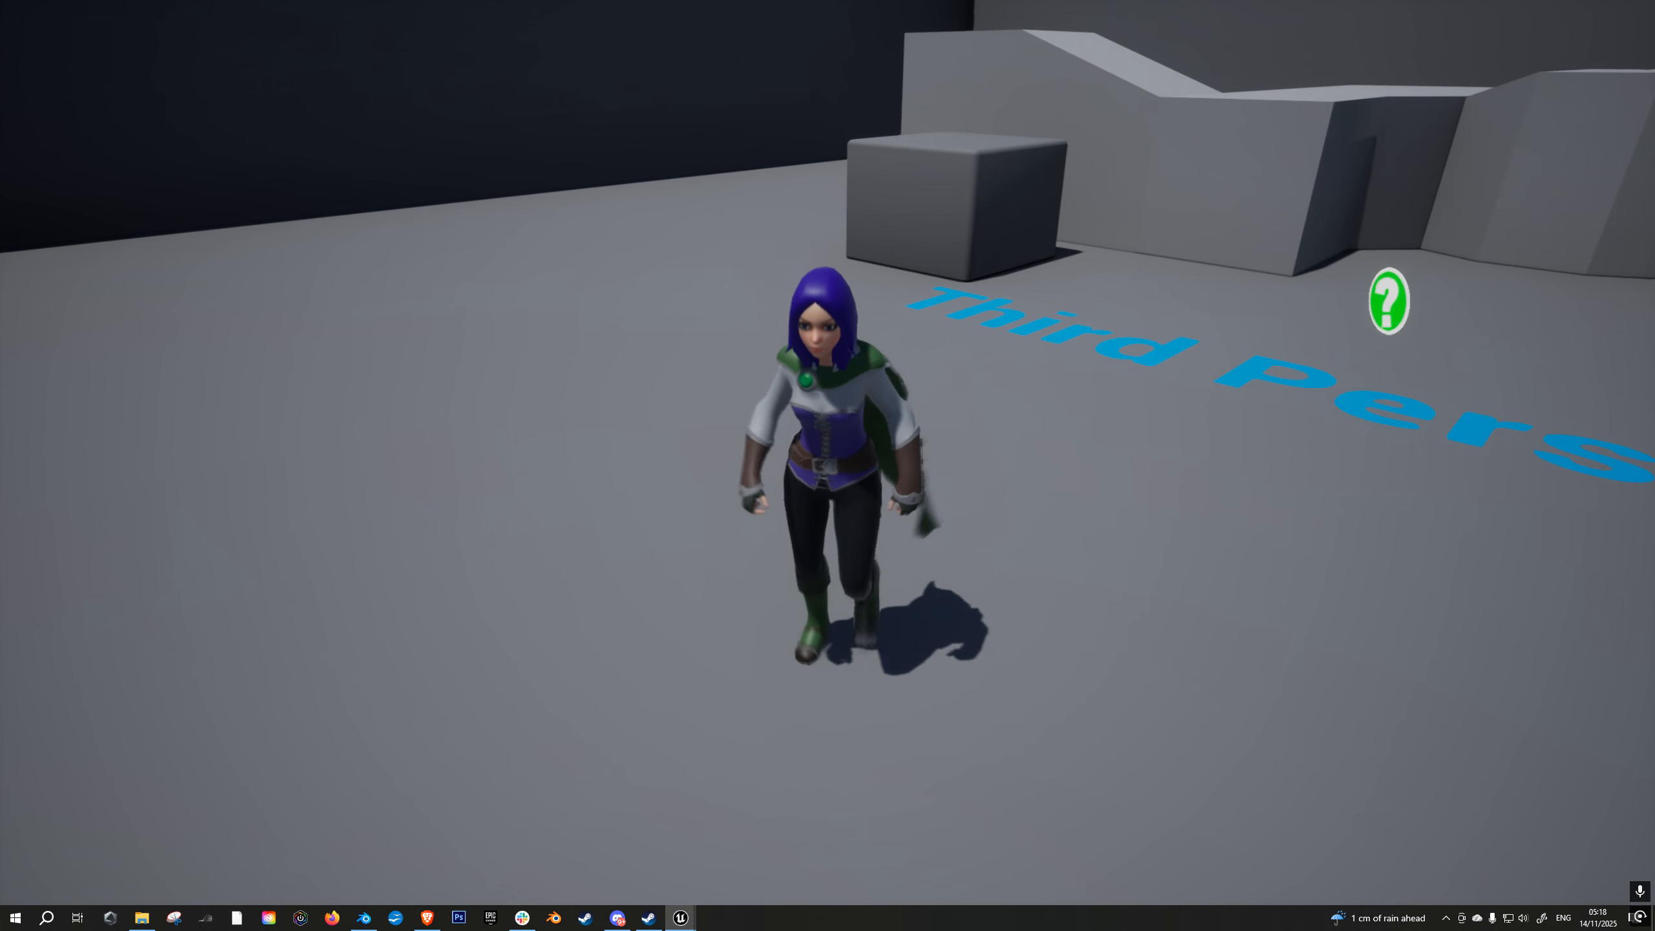
{"action": "key", "text": "s"}
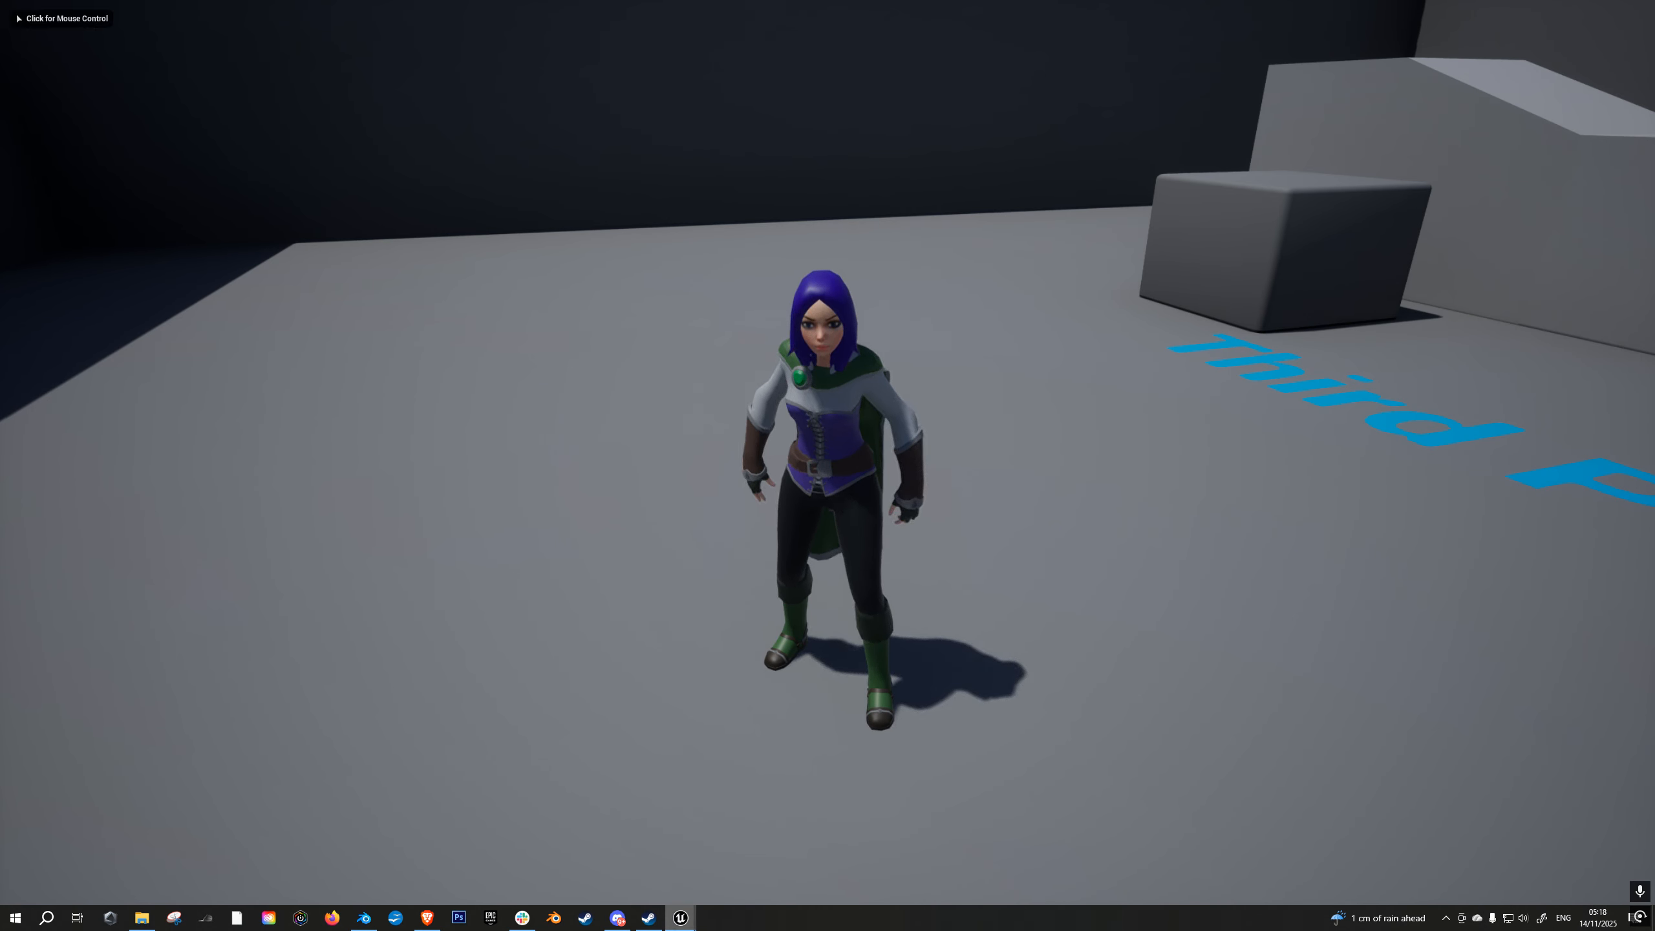
- Switch to Blender, select the Aelaris_WithStarterClothes mesh, and inspect the cloak's red vertex gradient in Vertex Paint mode
{"action": "left_click", "coordinate": [364, 919]}
{"action": "scroll", "coordinate": [718, 536], "scroll_direction": "up", "scroll_amount": 2}
{"action": "right_click", "coordinate": [736, 520]}
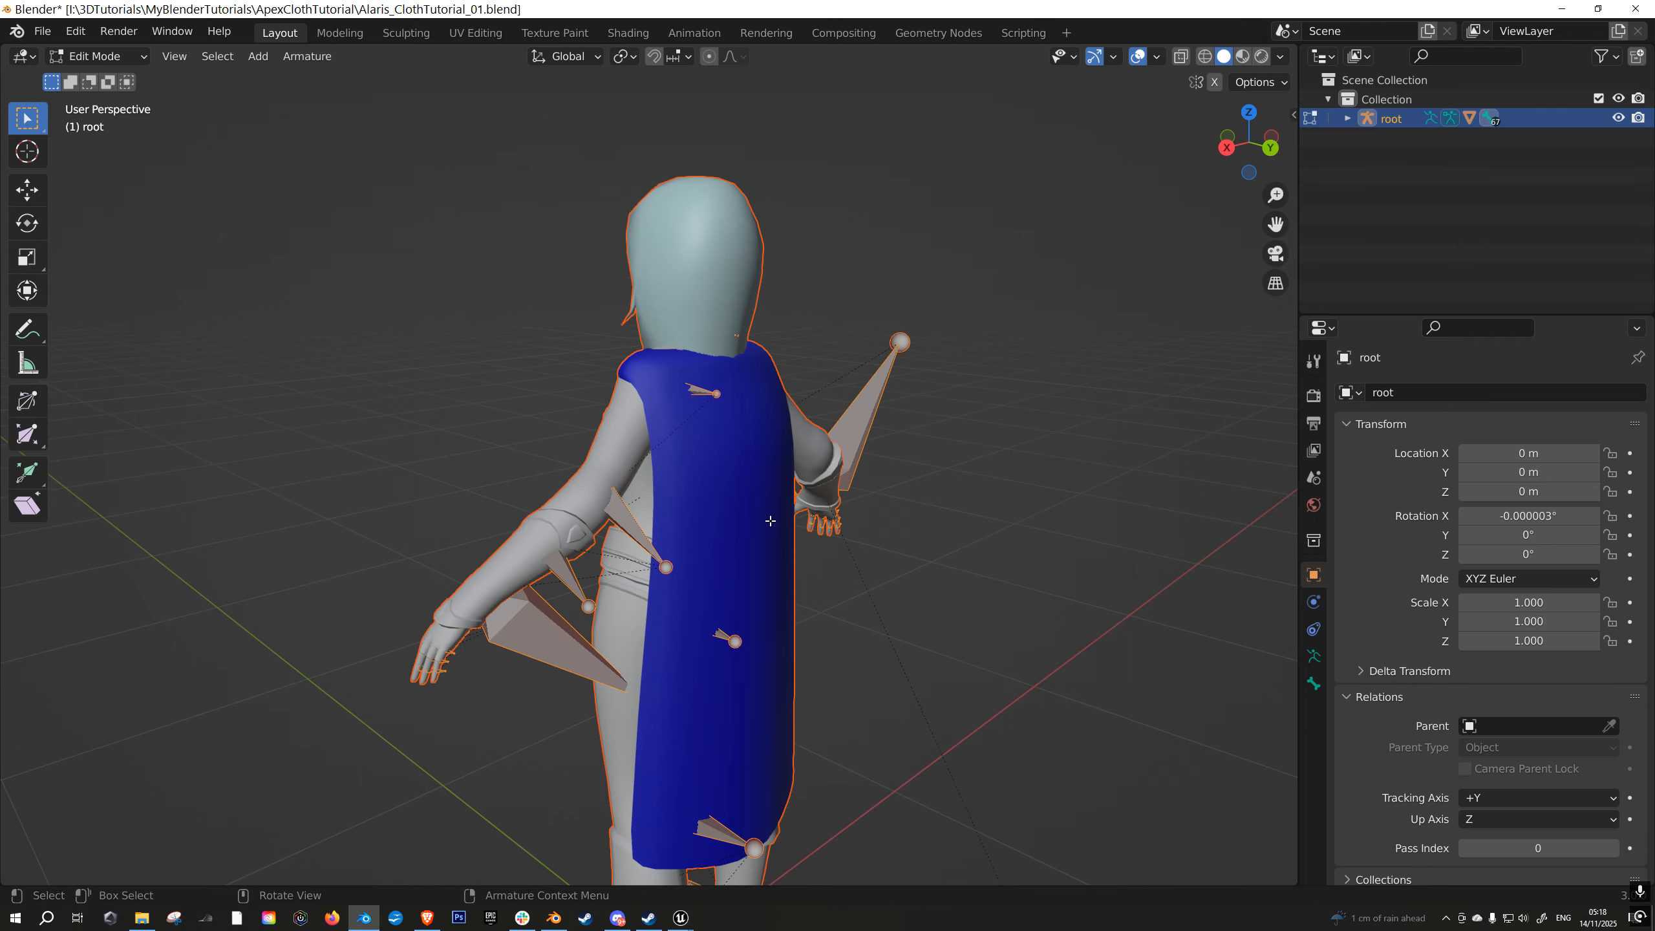
{"action": "key", "text": "Tab"}
{"action": "left_click", "coordinate": [770, 523]}
{"action": "key", "text": "Tab"}
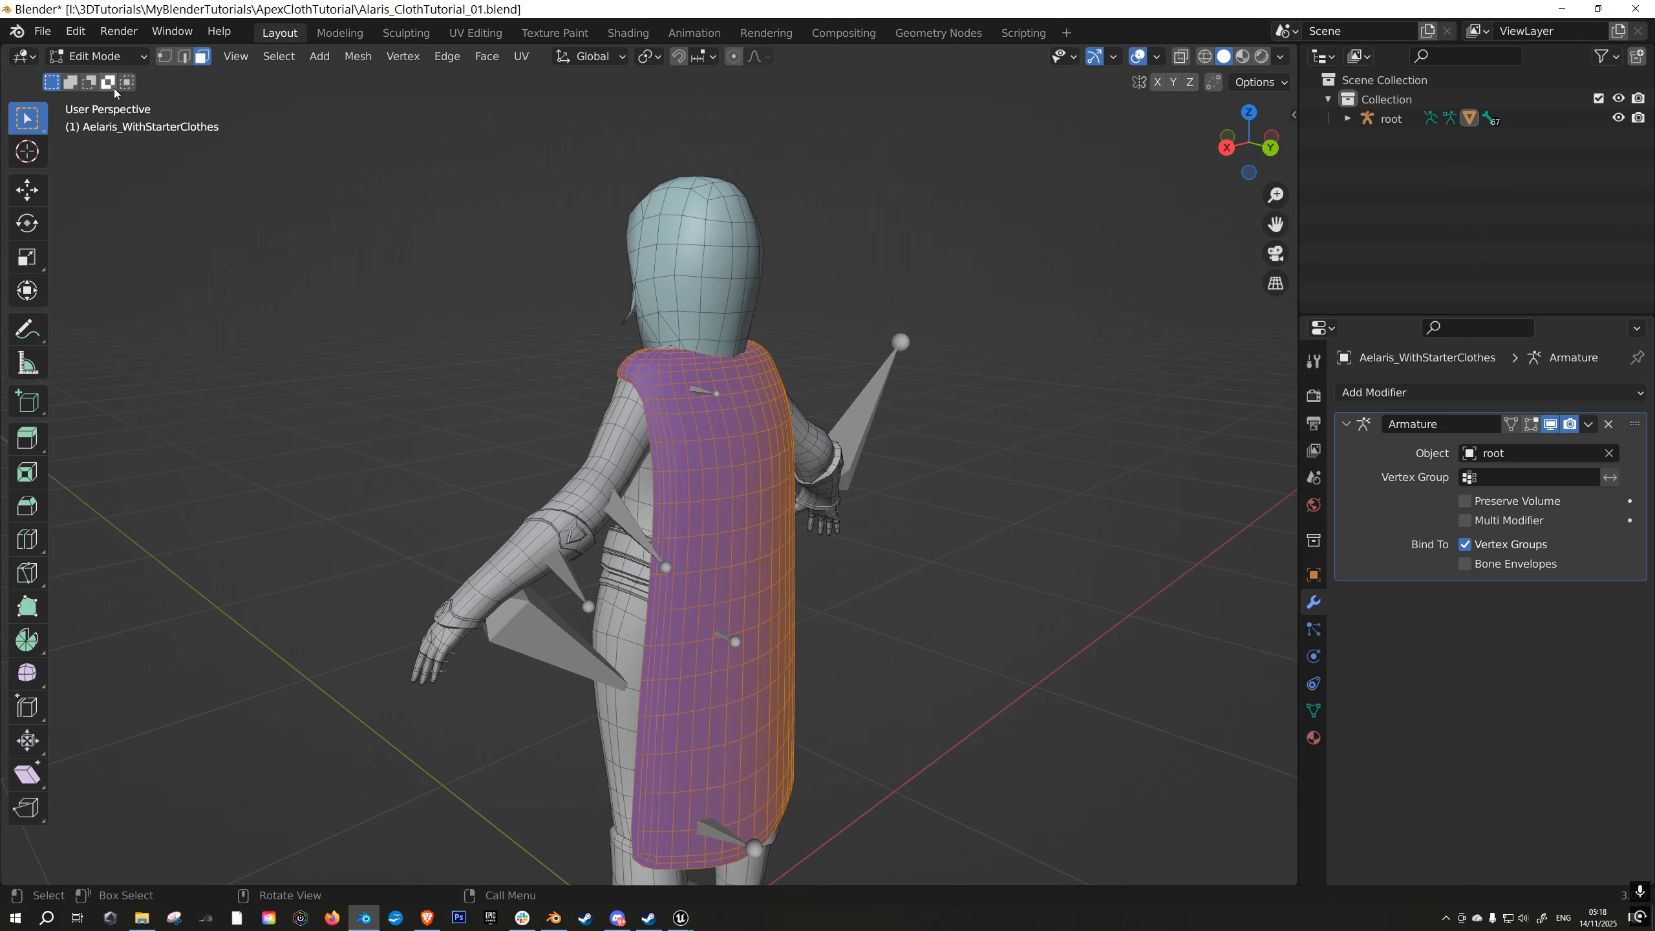
{"action": "left_click", "coordinate": [111, 57]}
{"action": "left_click", "coordinate": [106, 143]}
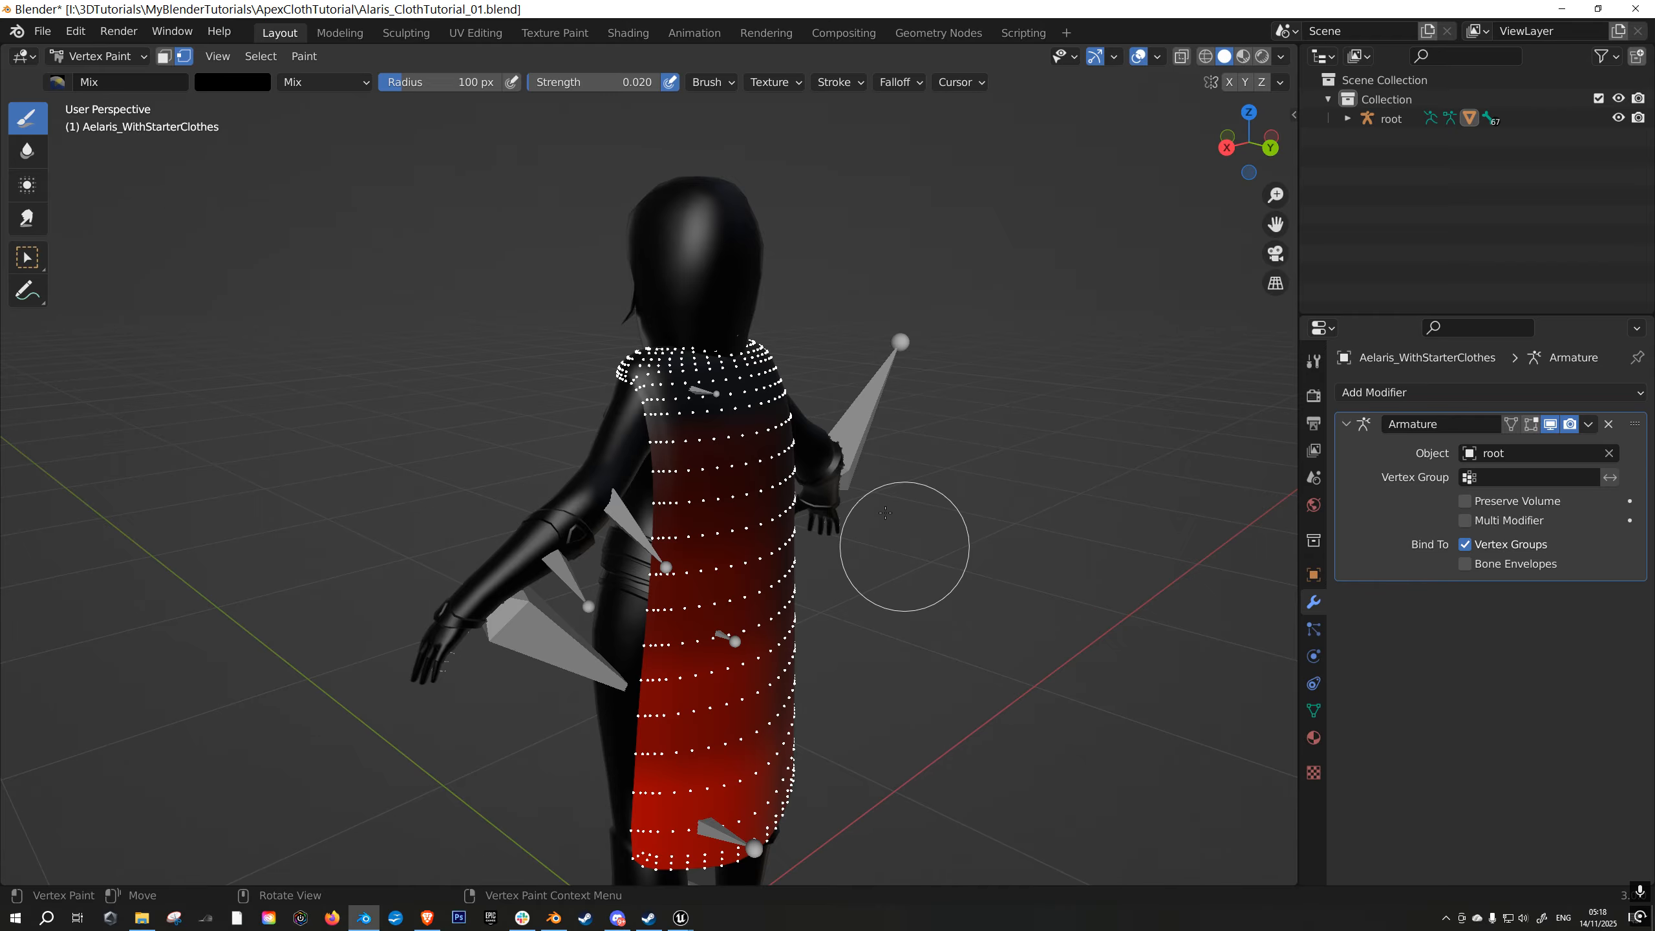
{"action": "middle_click_drag", "start_coordinate": [803, 462], "coordinate": [977, 446]}
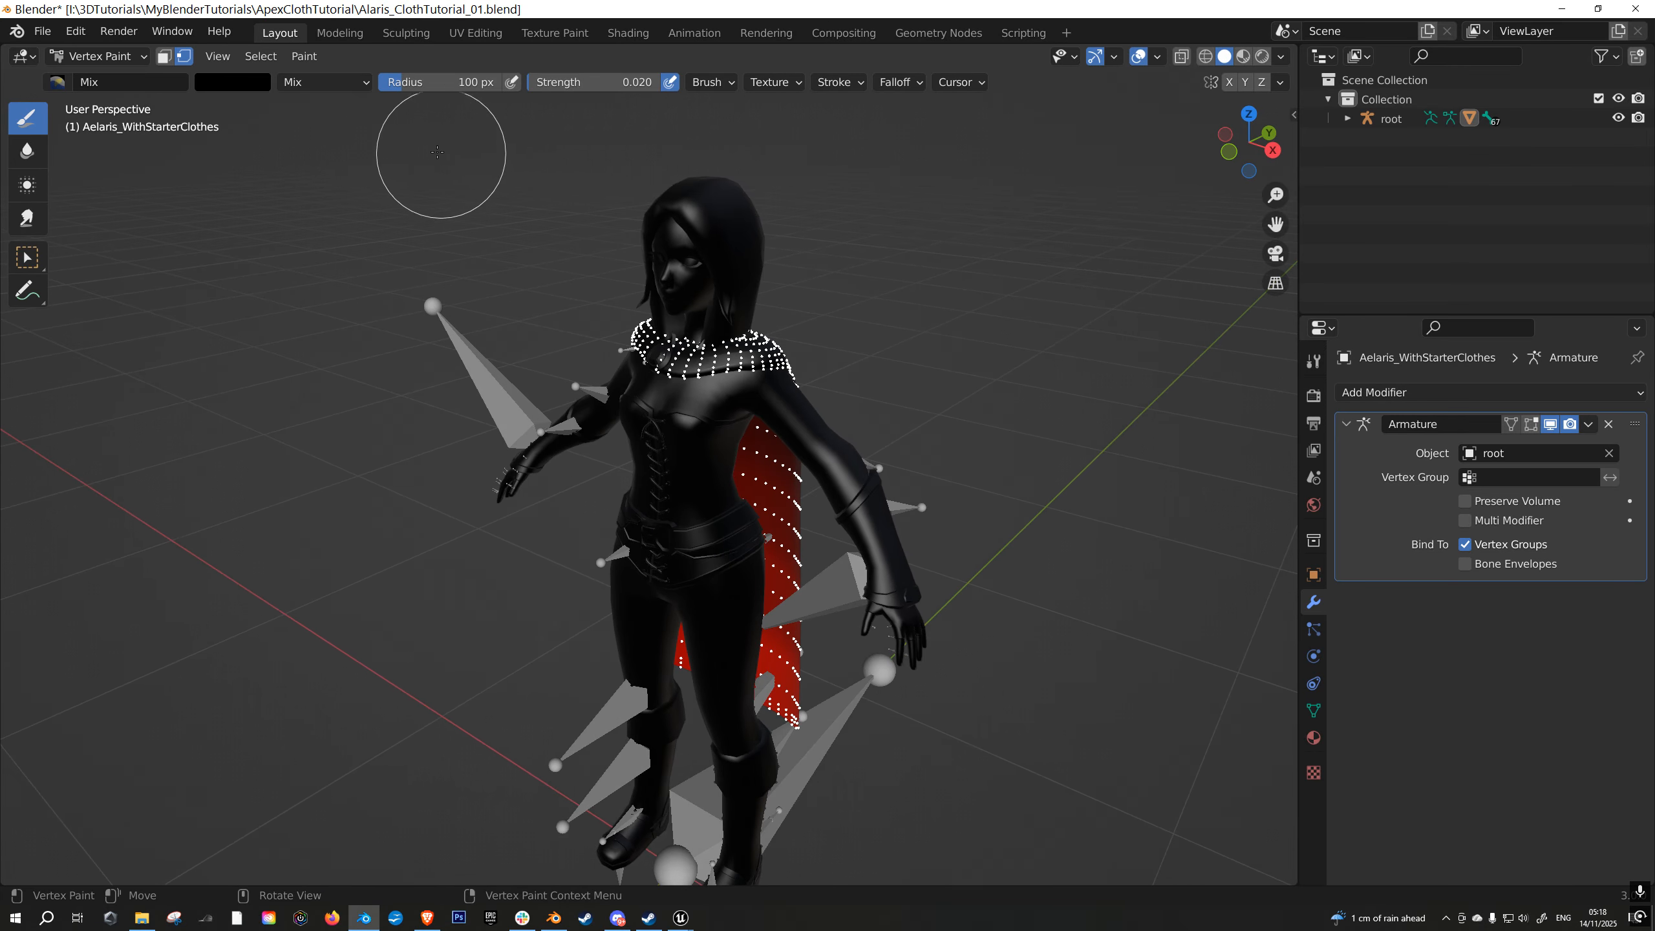
- Return the character mesh to Object Mode and select the root armature
{"action": "left_click", "coordinate": [115, 57]}
{"action": "left_click", "coordinate": [104, 75]}
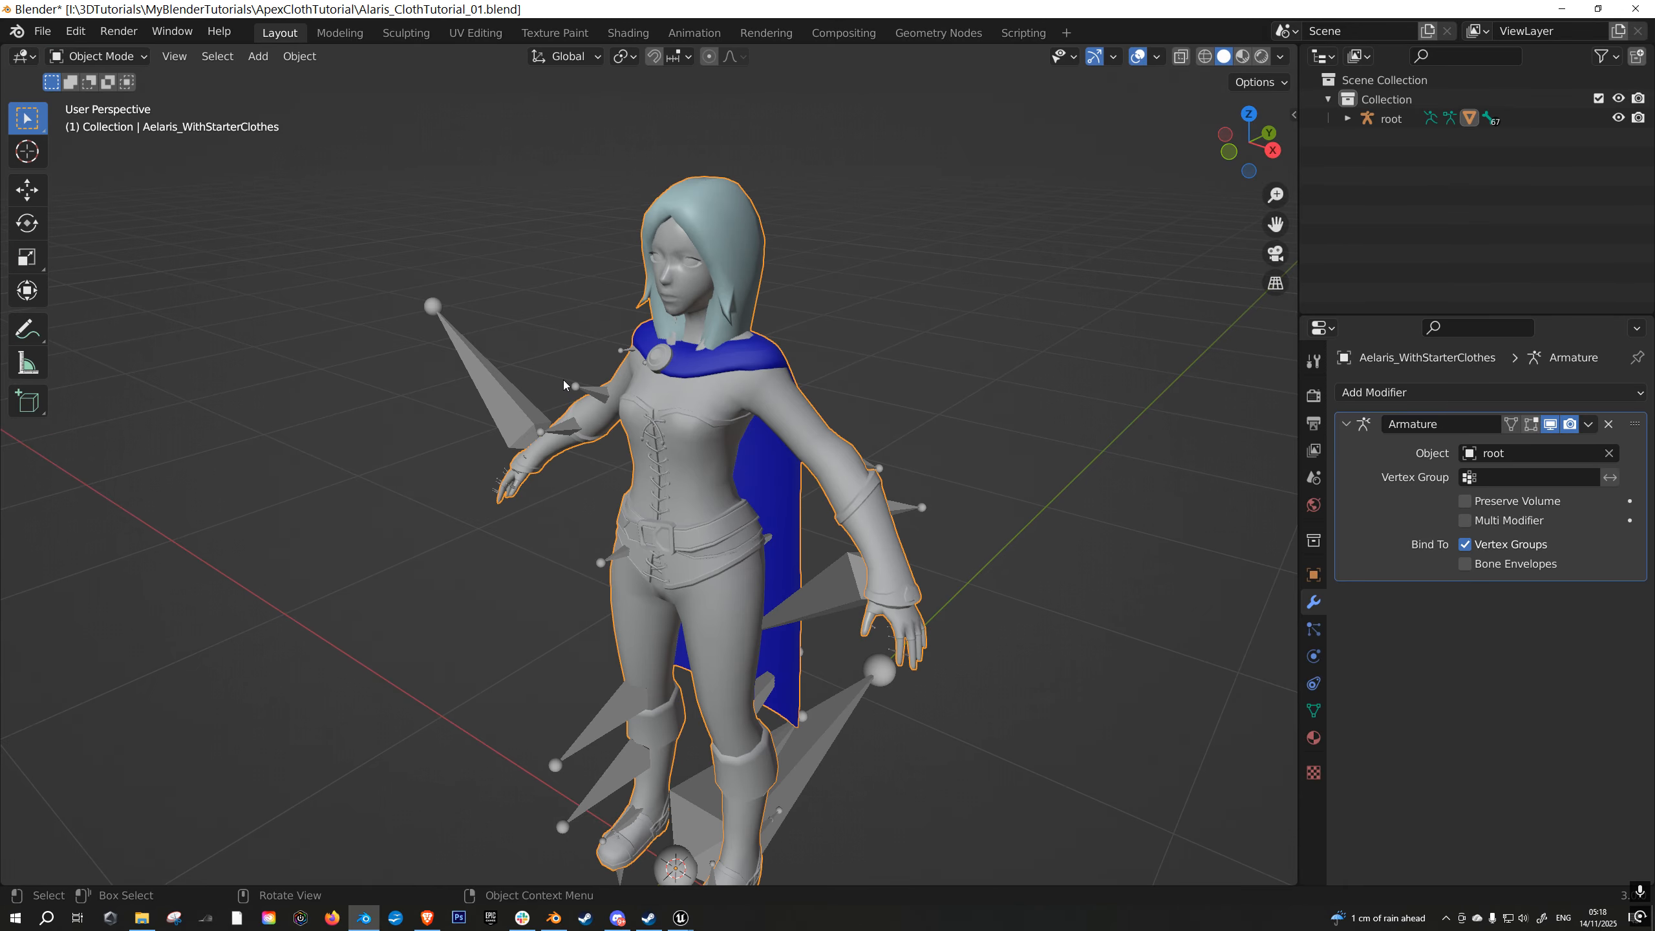
{"action": "left_click", "coordinate": [501, 409], "text": "shift"}
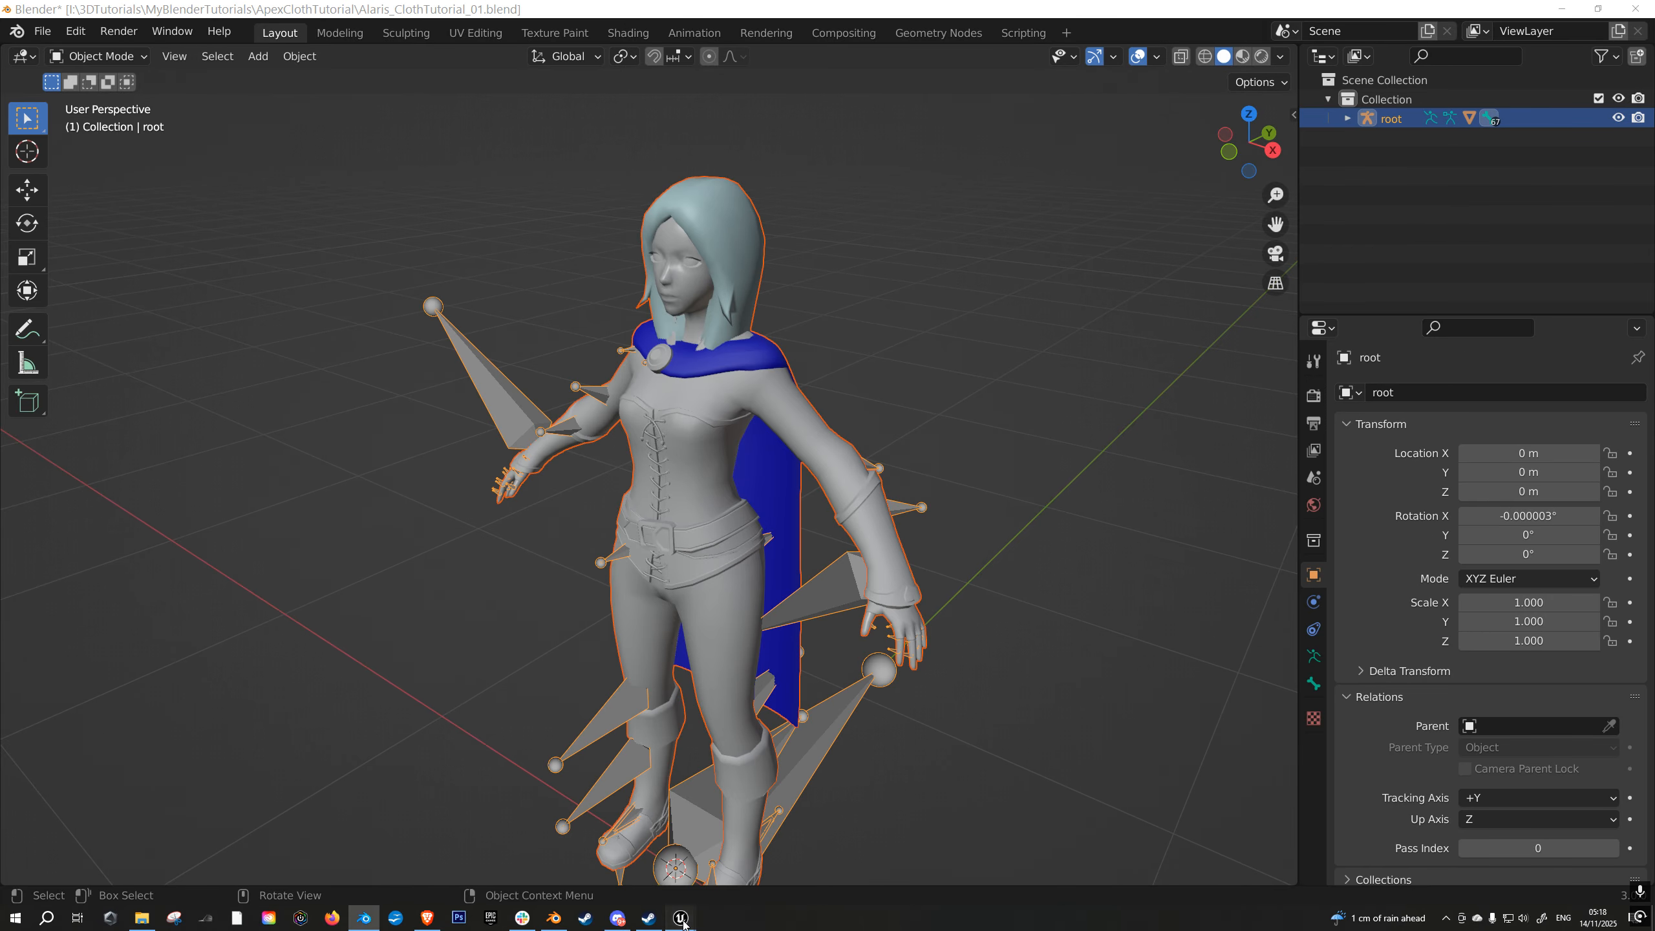
- Switch back to Unreal Engine, end the play session, and restore the editor layout from full screen
{"action": "left_click", "coordinate": [681, 918]}
{"action": "key", "text": "Escape"}
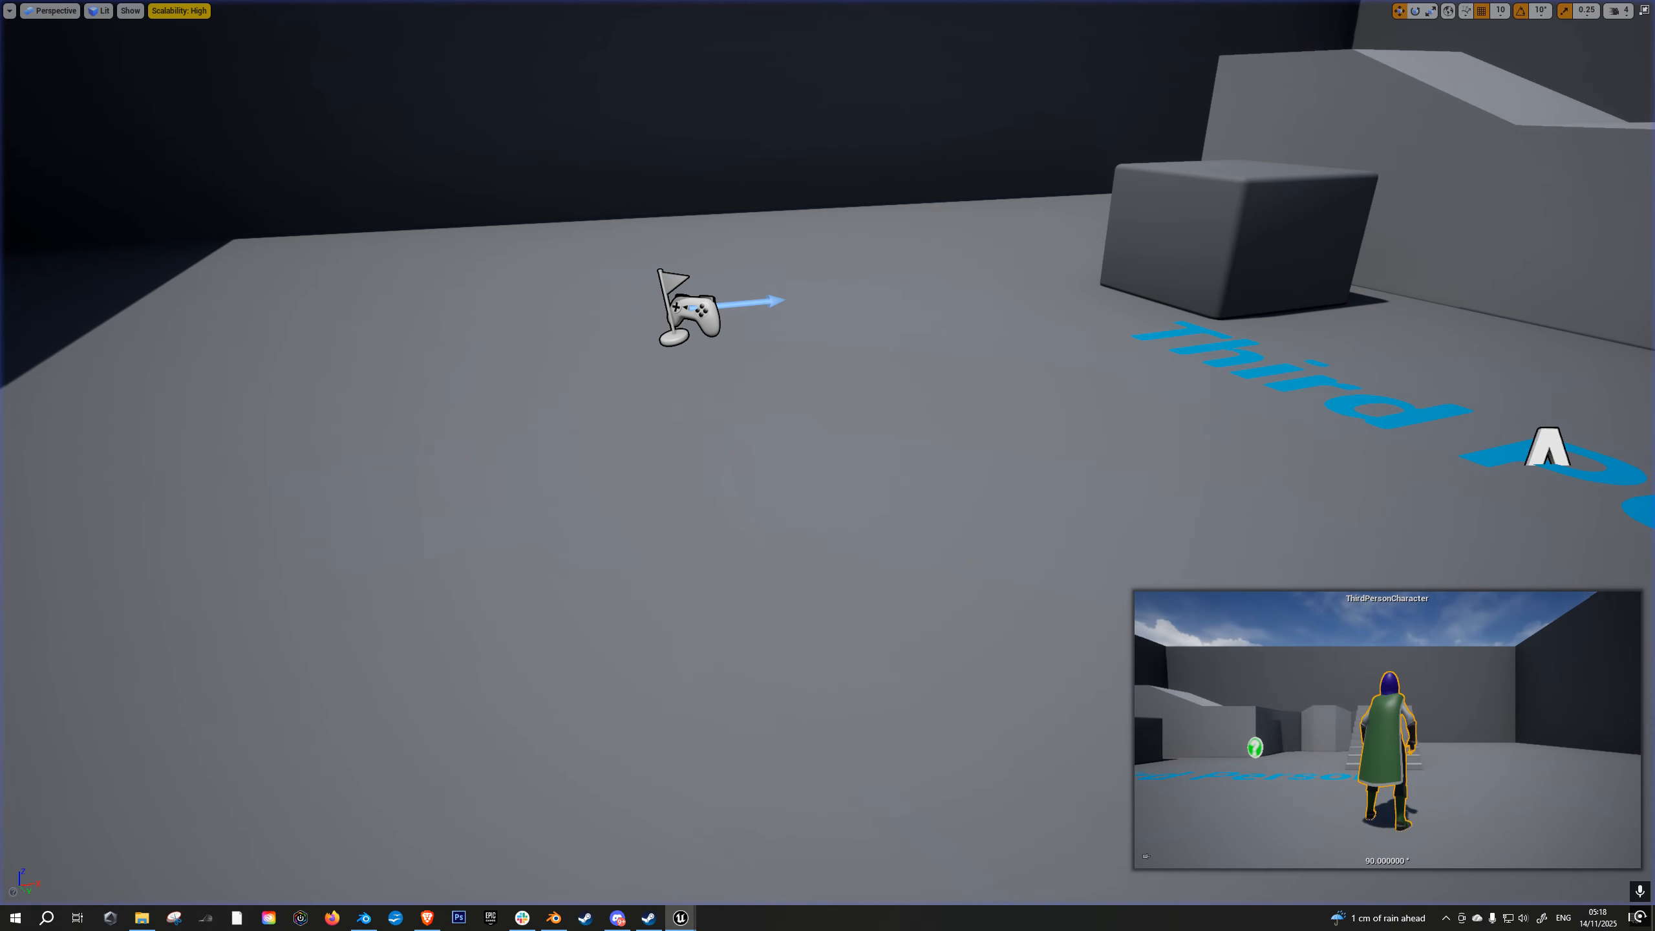
{"action": "key", "text": "F11"}
- Open the Alaris_ClothTutorial_01 mesh, look over the cloak section's clothing options and cloth painting masks, and return to the level
{"action": "double_click", "coordinate": [469, 666]}
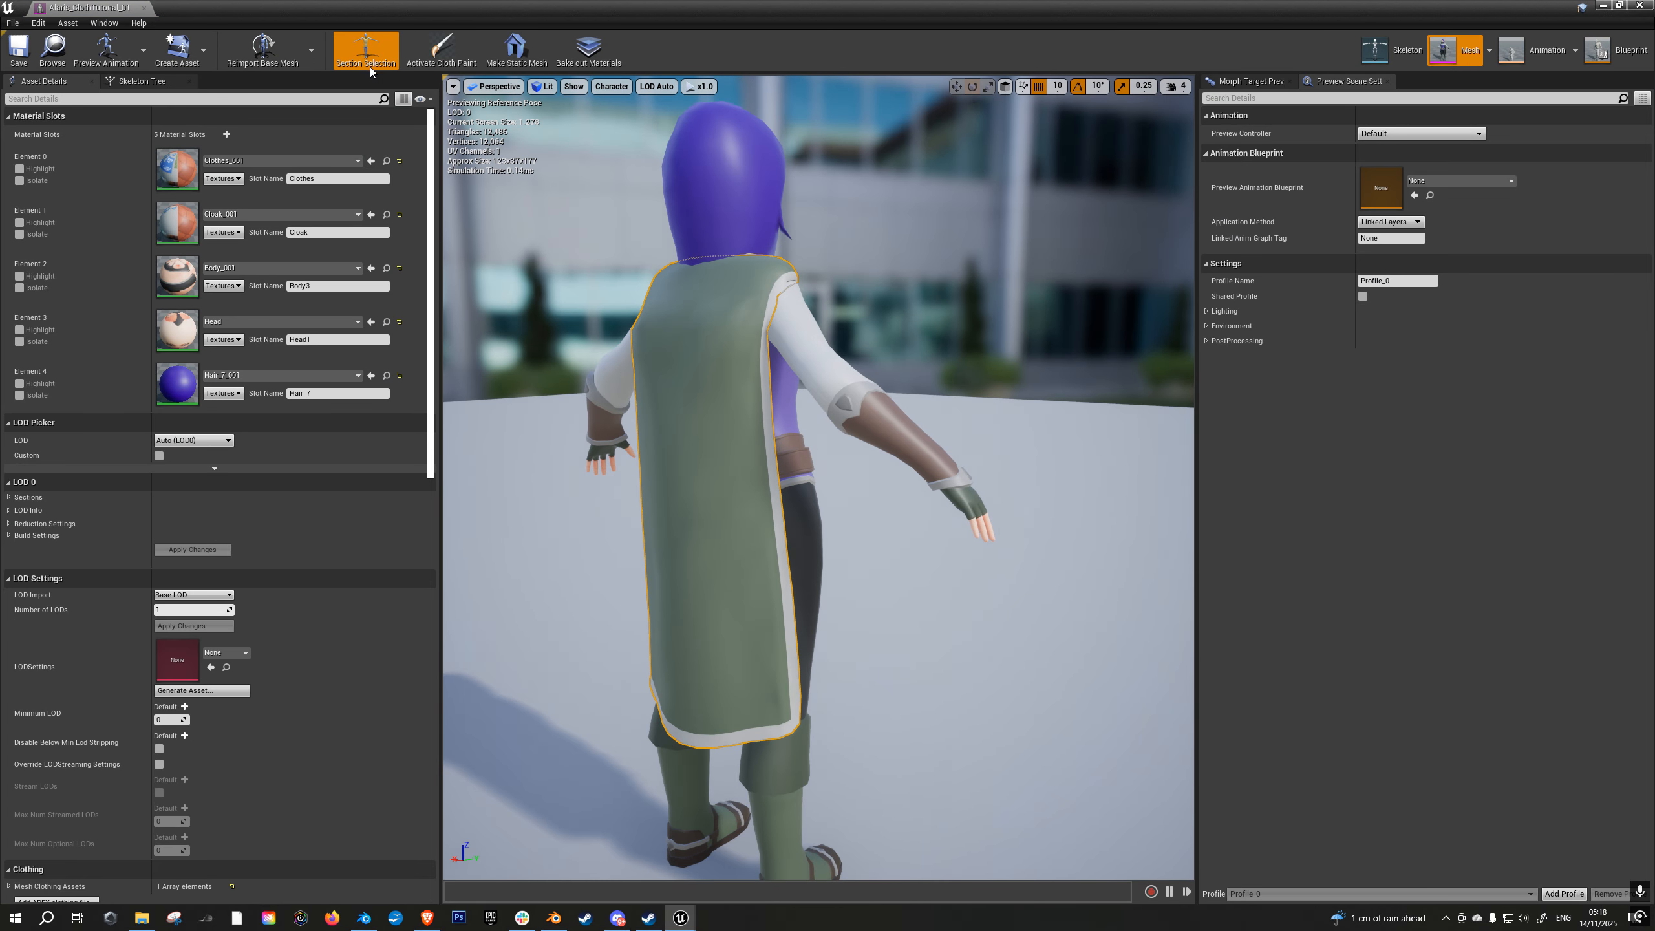
{"action": "left_click", "coordinate": [441, 51]}
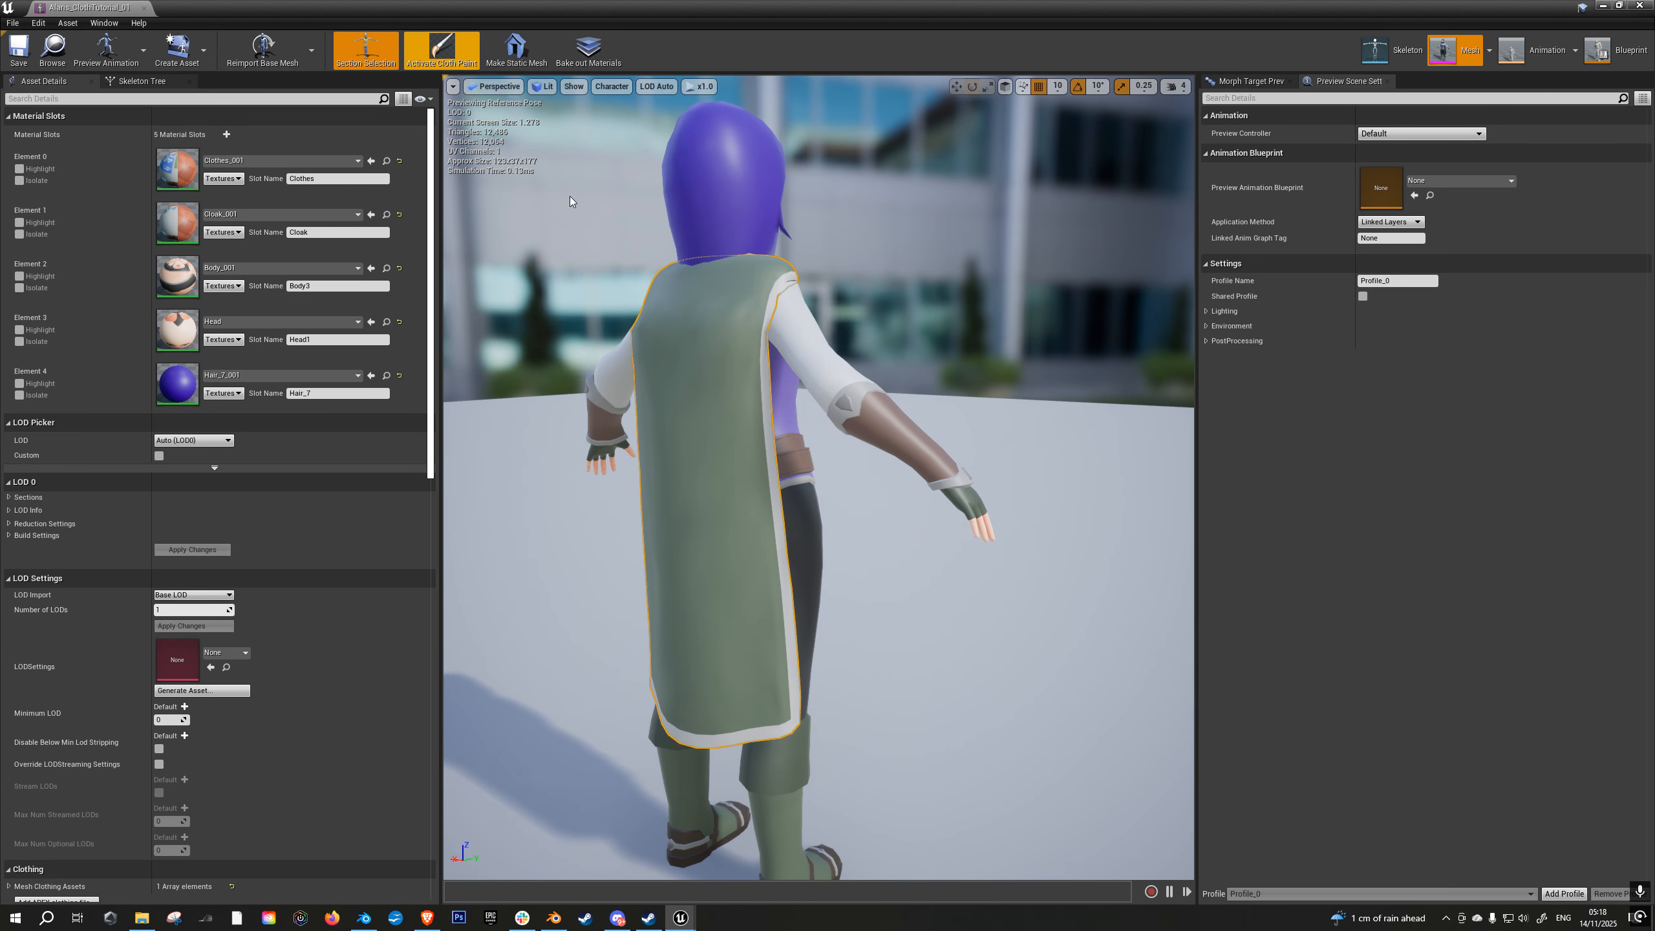
{"action": "right_click", "coordinate": [705, 476]}
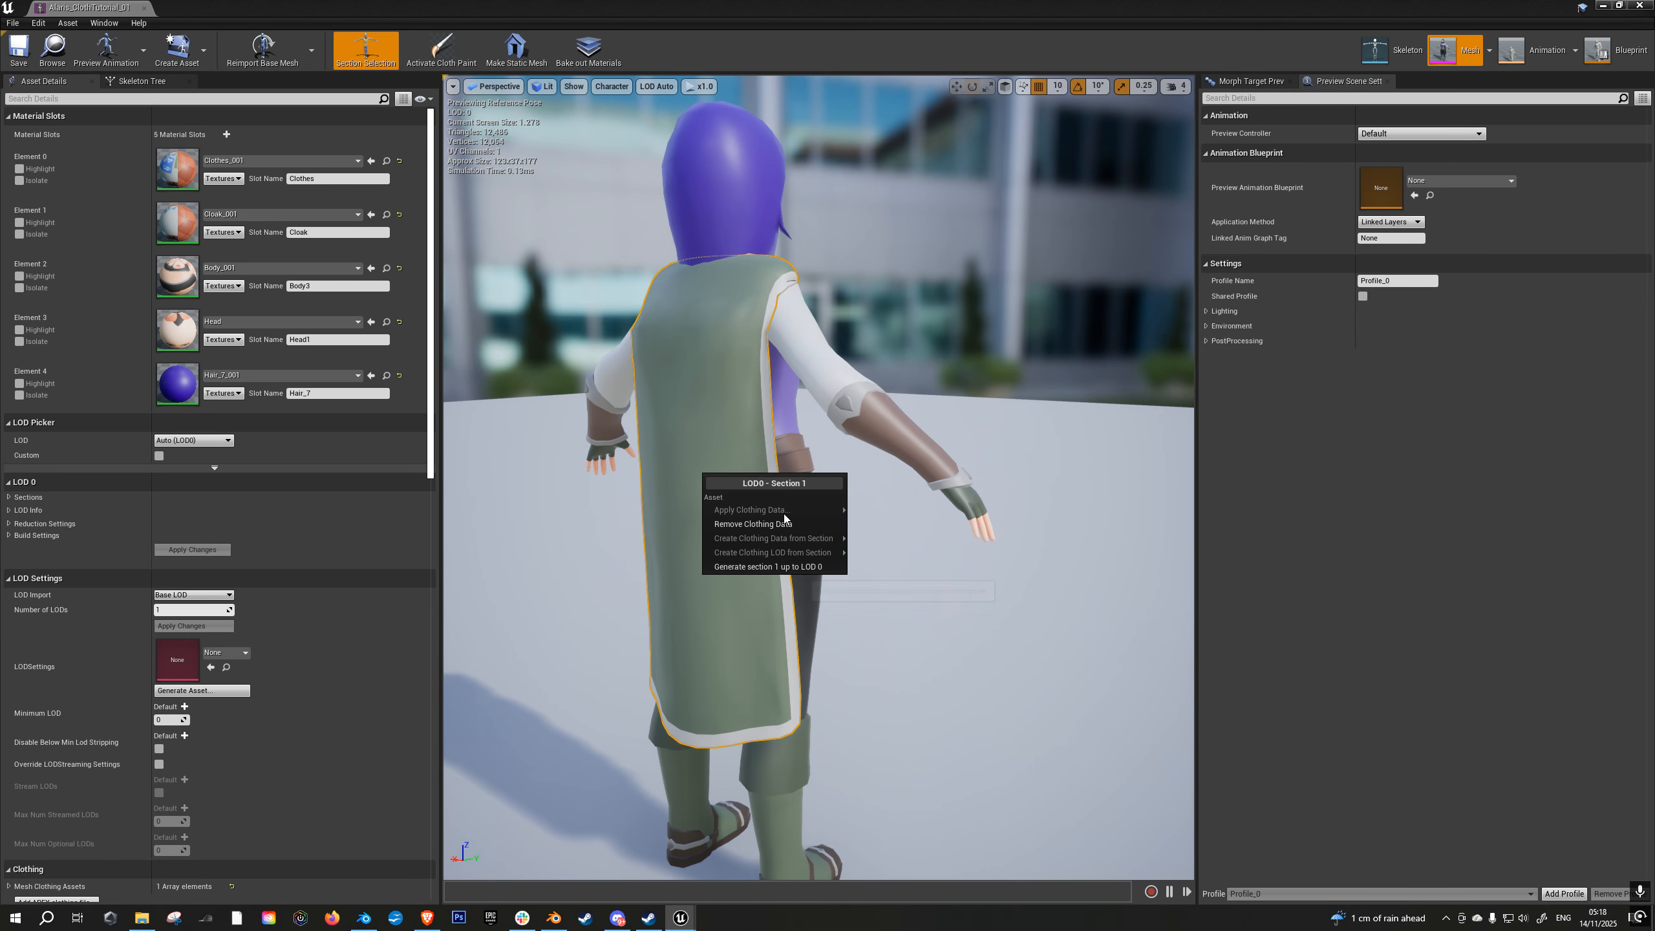
{"action": "left_click", "coordinate": [441, 52]}
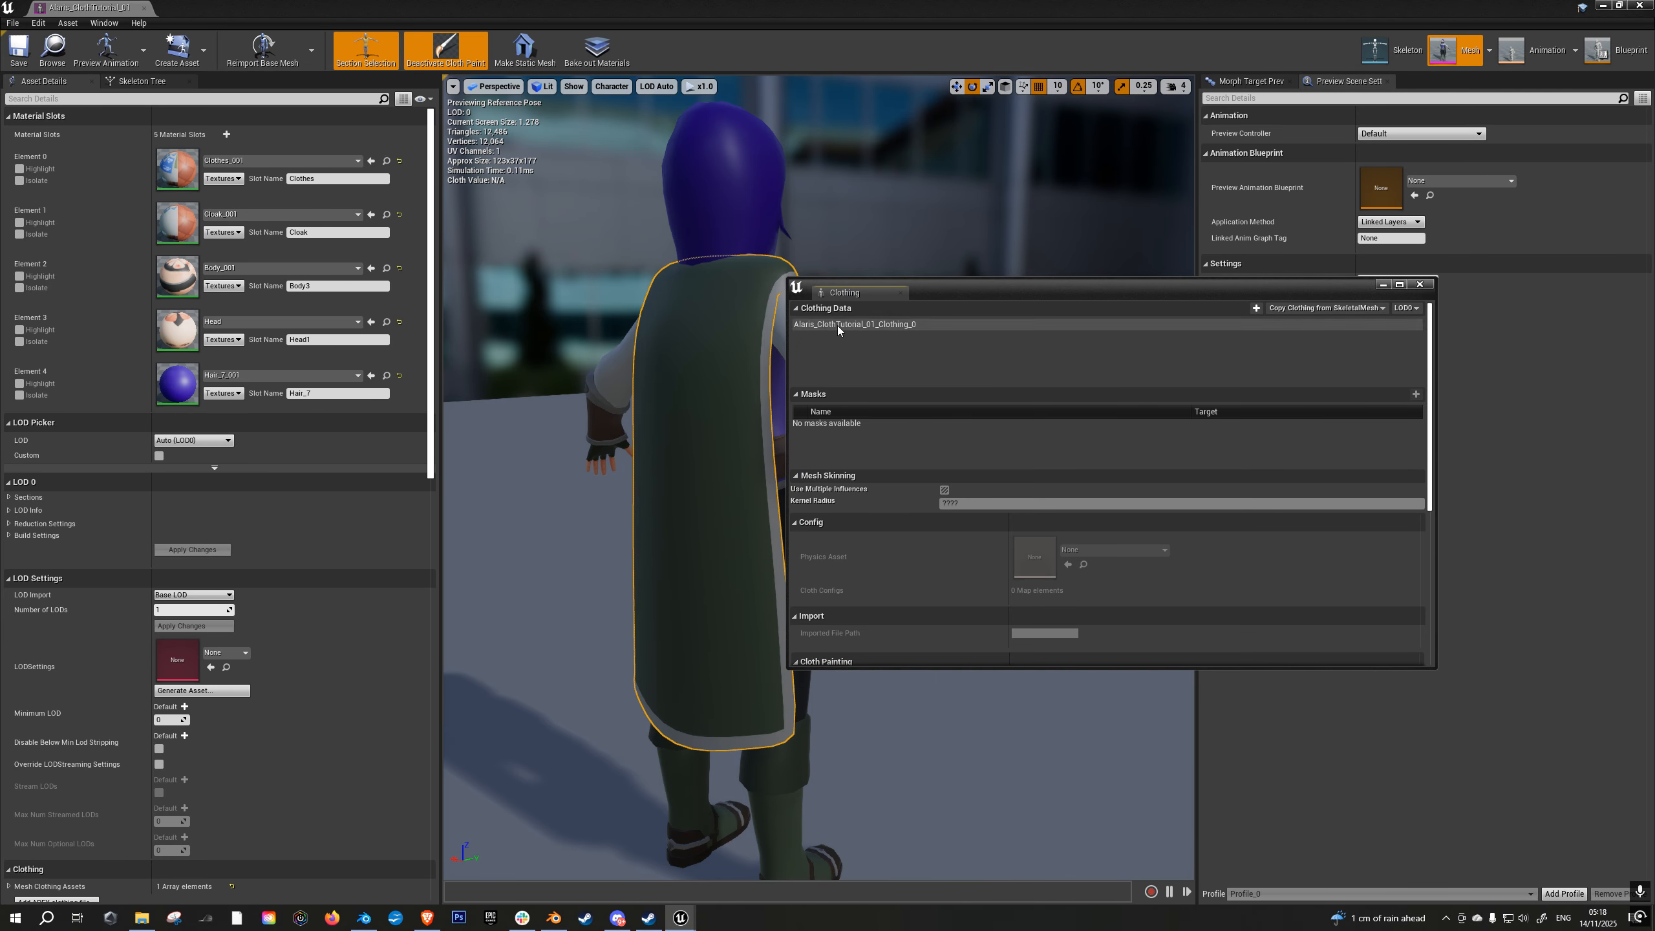
{"action": "left_click", "coordinate": [848, 422]}
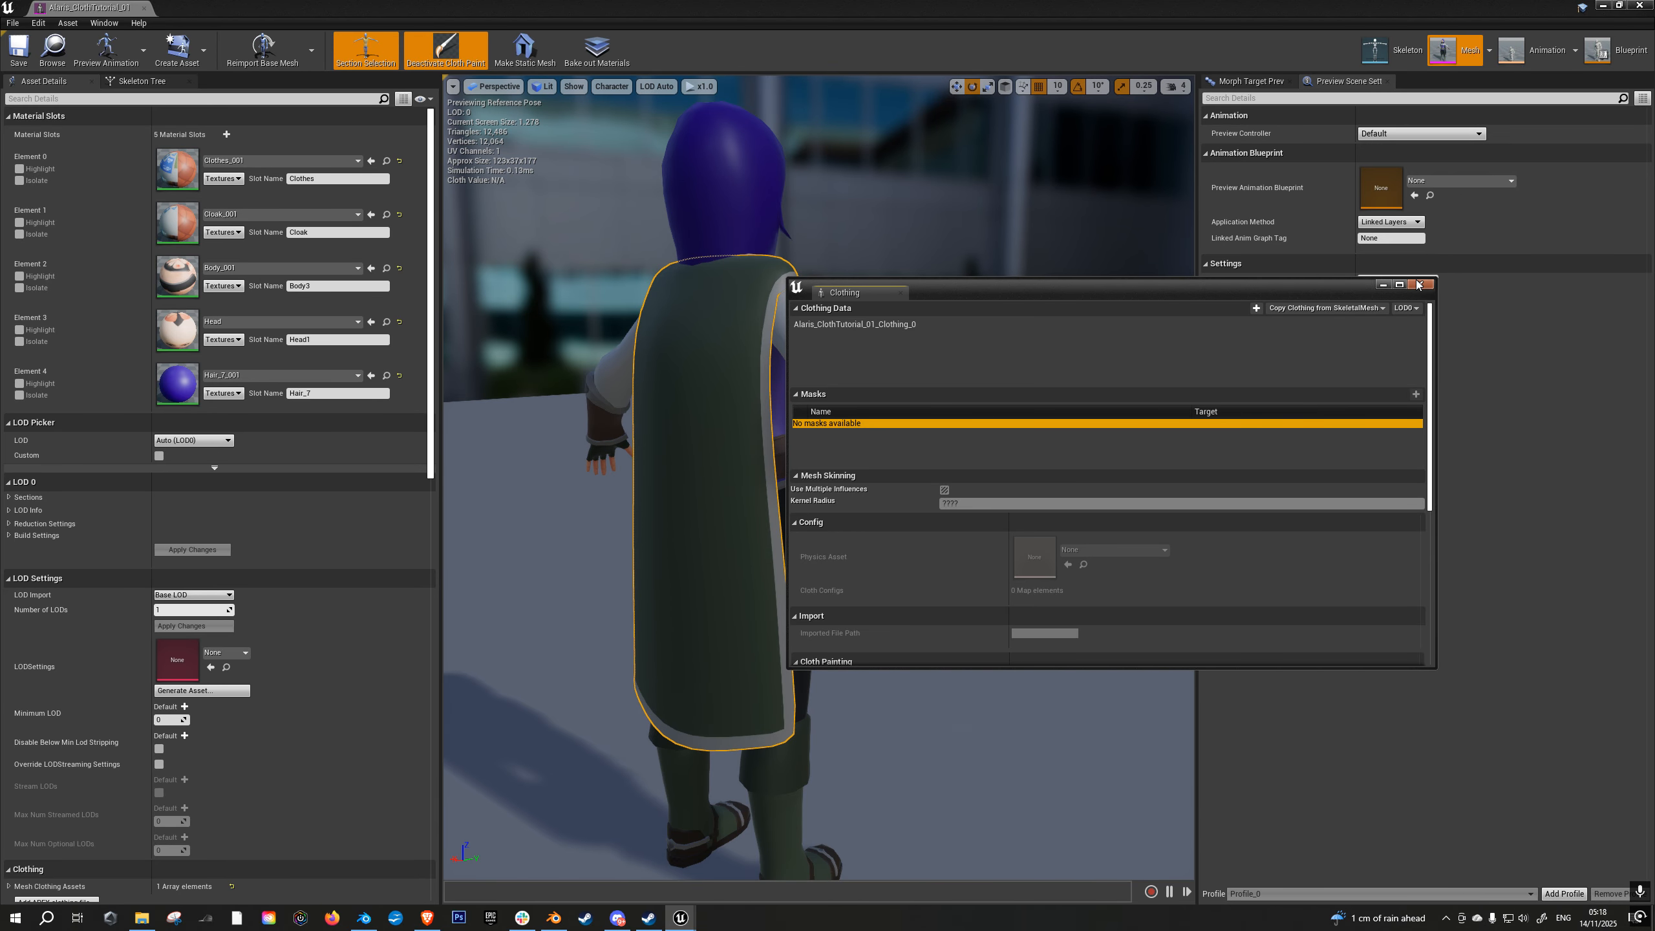
{"action": "left_click", "coordinate": [445, 51]}
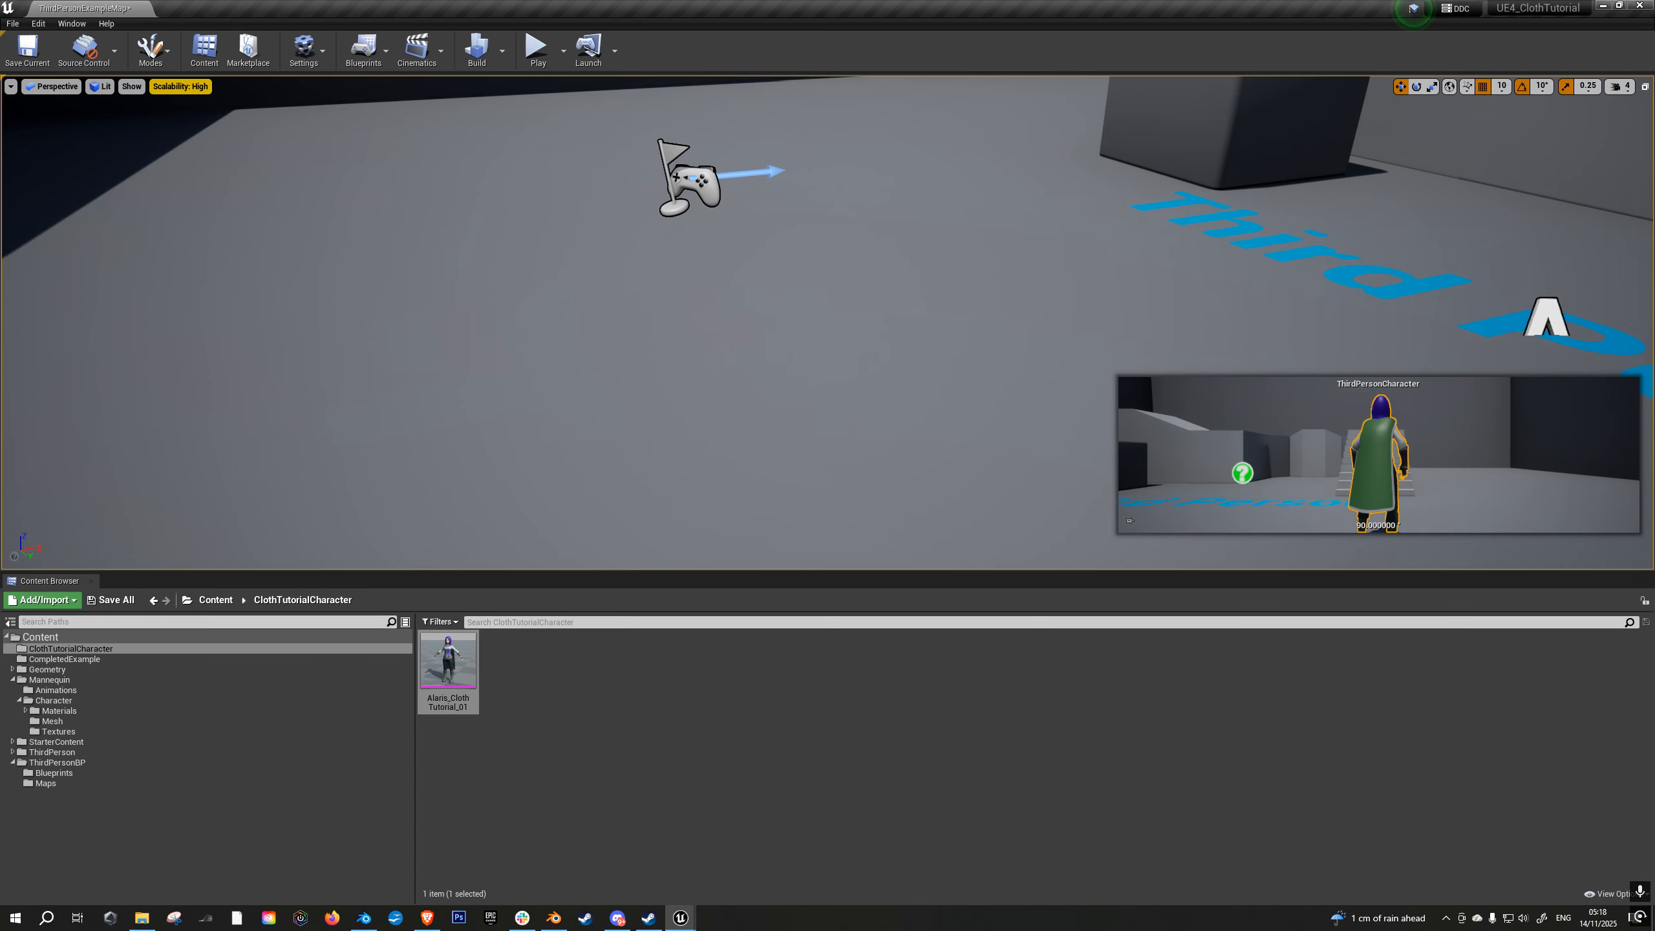
{"action": "right_click_drag", "start_coordinate": [827, 323], "coordinate": [912, 322]}
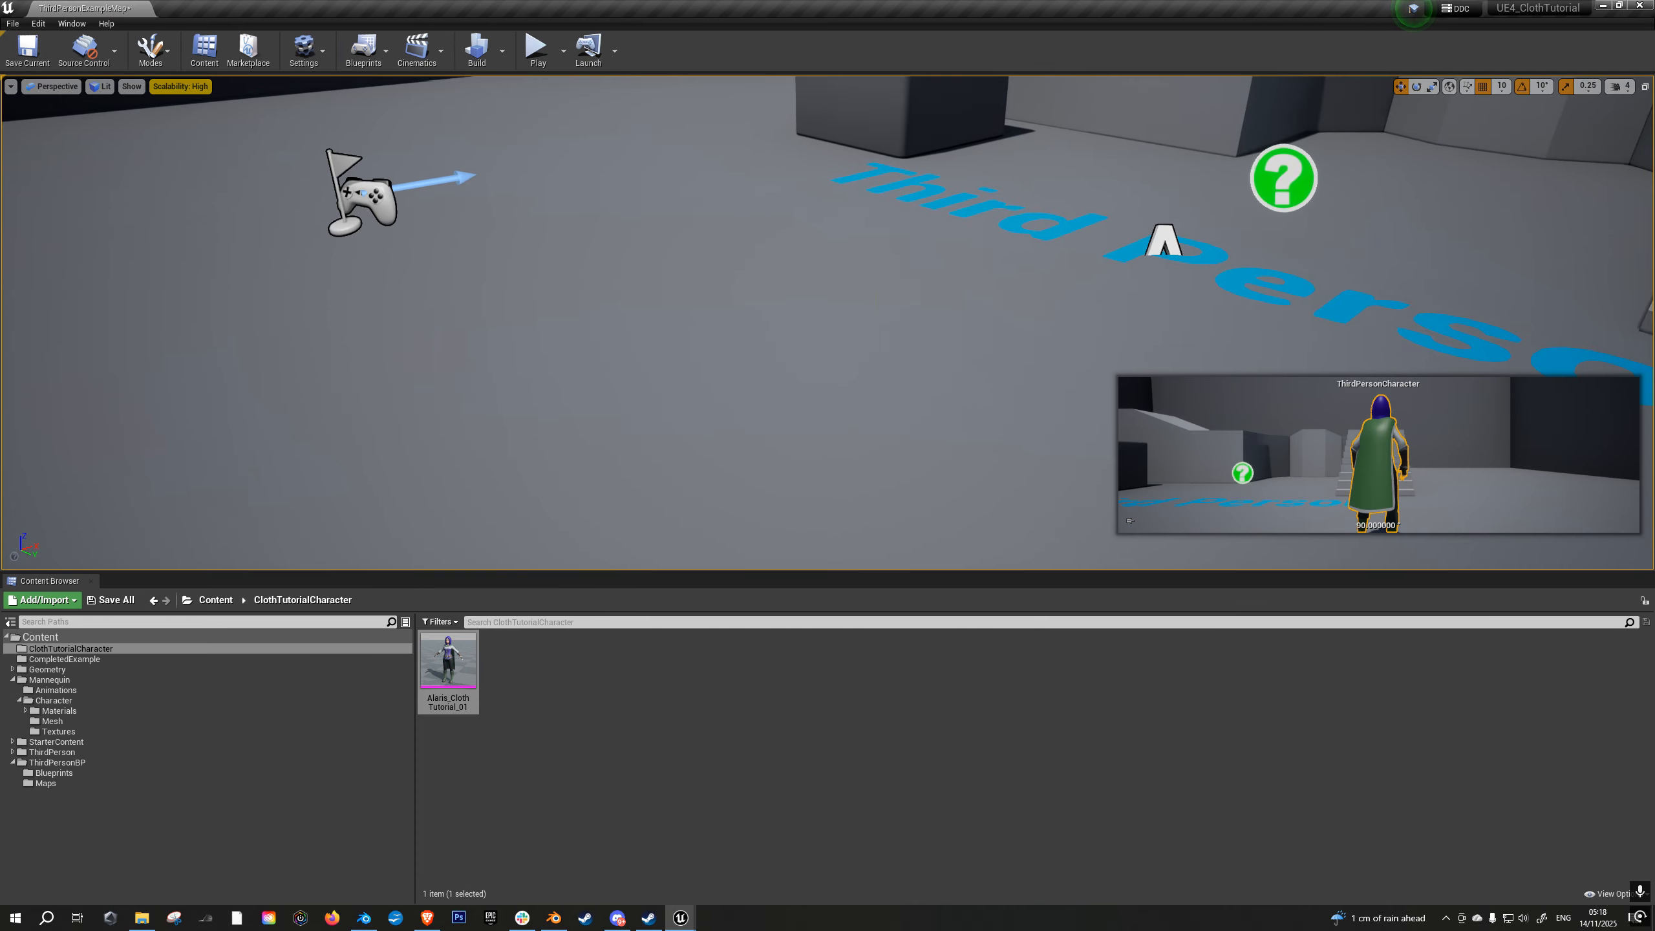
- Play the level in full screen and run the character in alternating directions to observe the cloak's swing
{"action": "key", "text": "alt+p"}
{"action": "key", "text": "F11"}
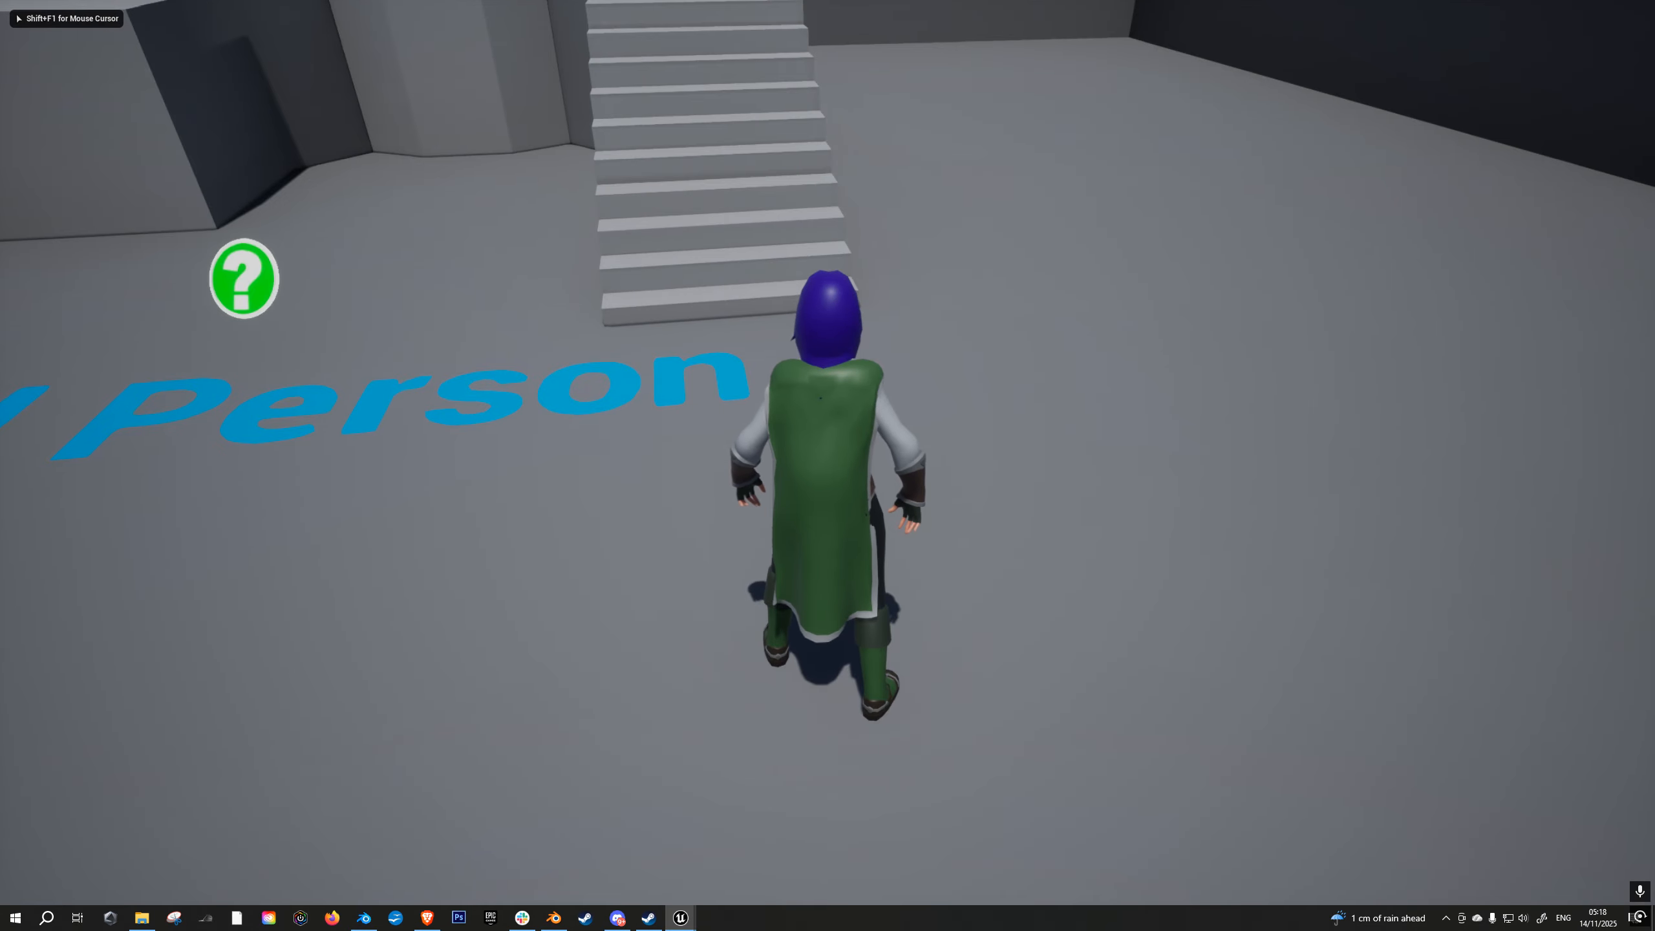
{"action": "key", "text": "a"}
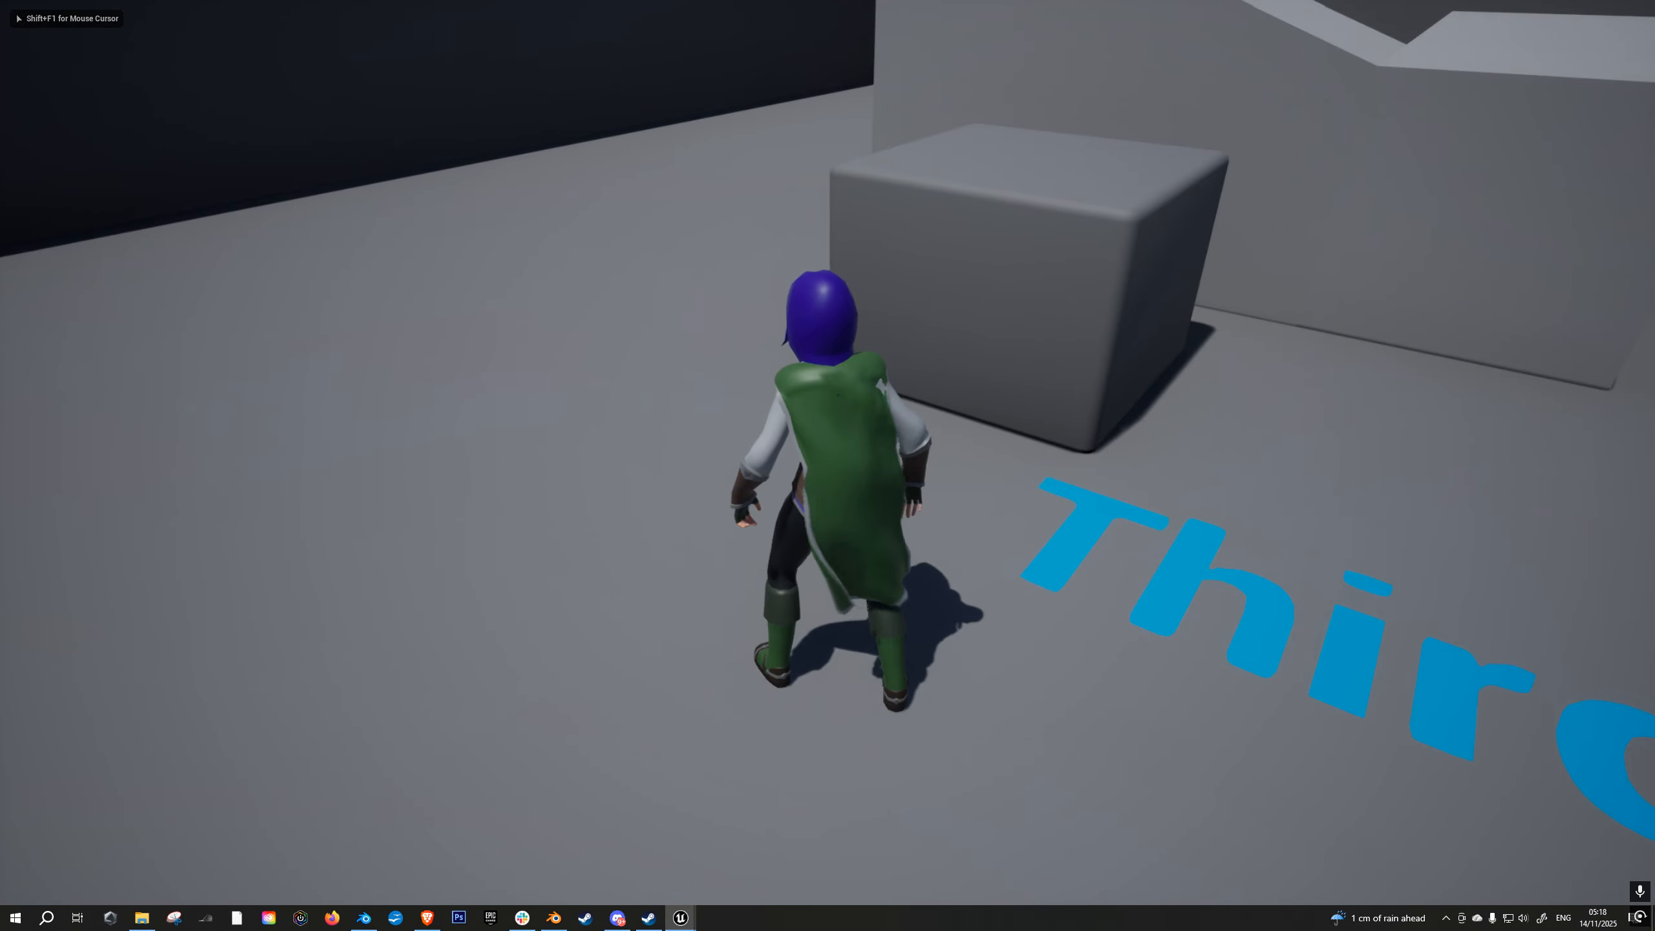
{"action": "key", "text": "d"}
{"action": "key", "text": "a"}
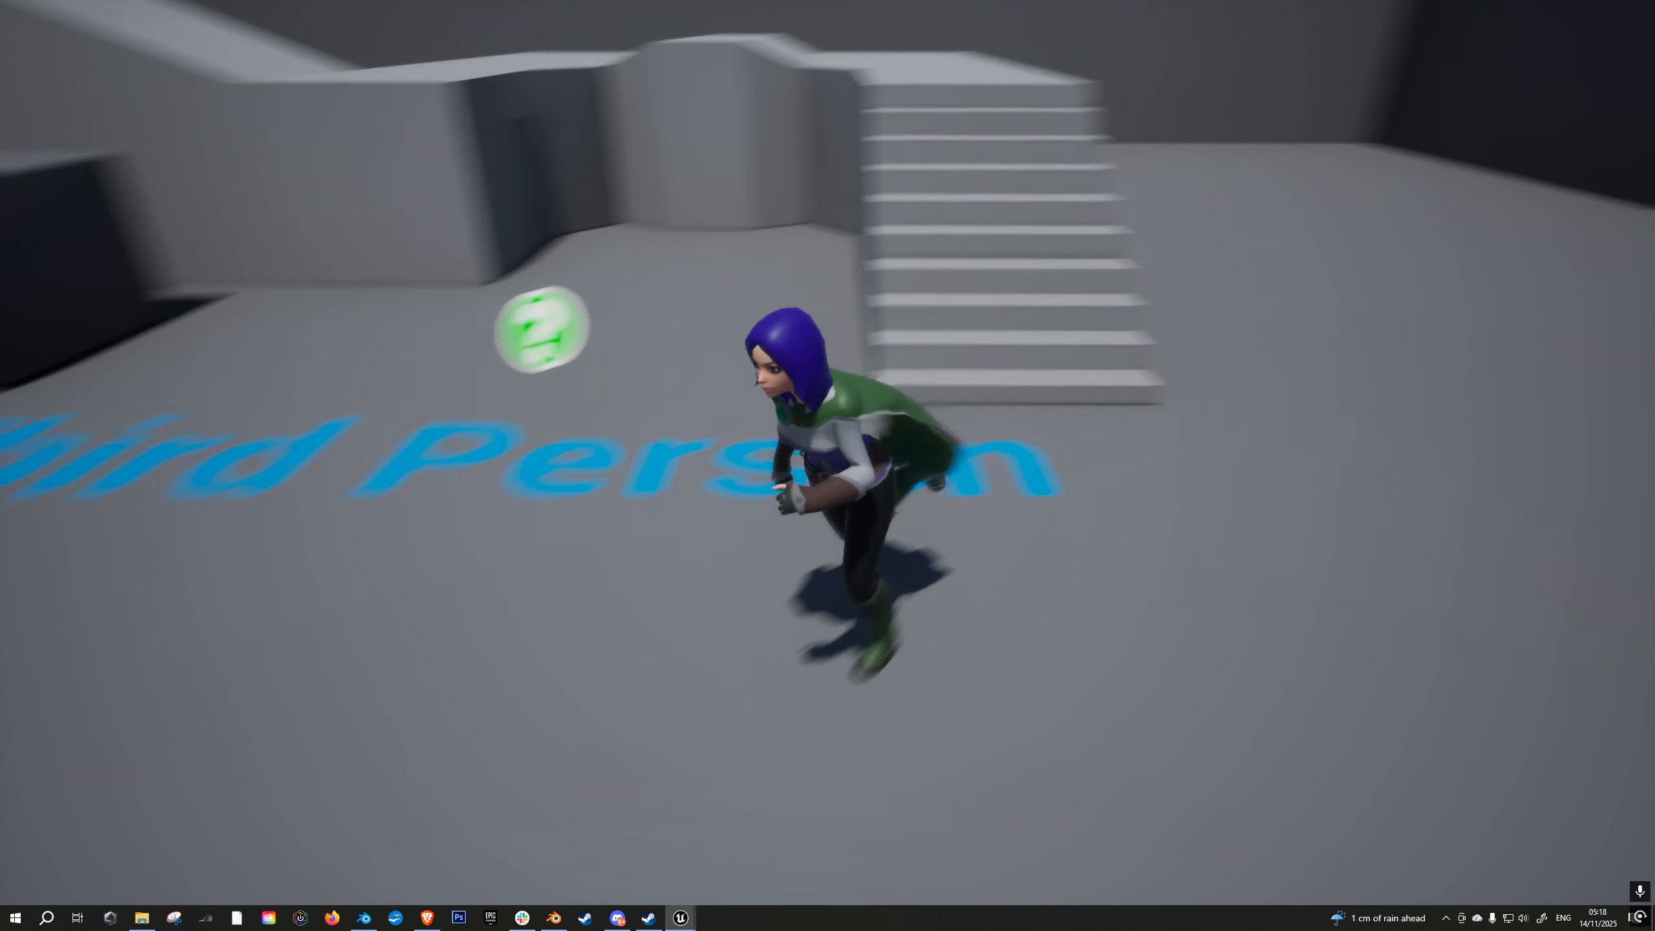
{"action": "key", "text": "w"}
{"action": "key", "text": "s"}
{"action": "key", "text": "d"}
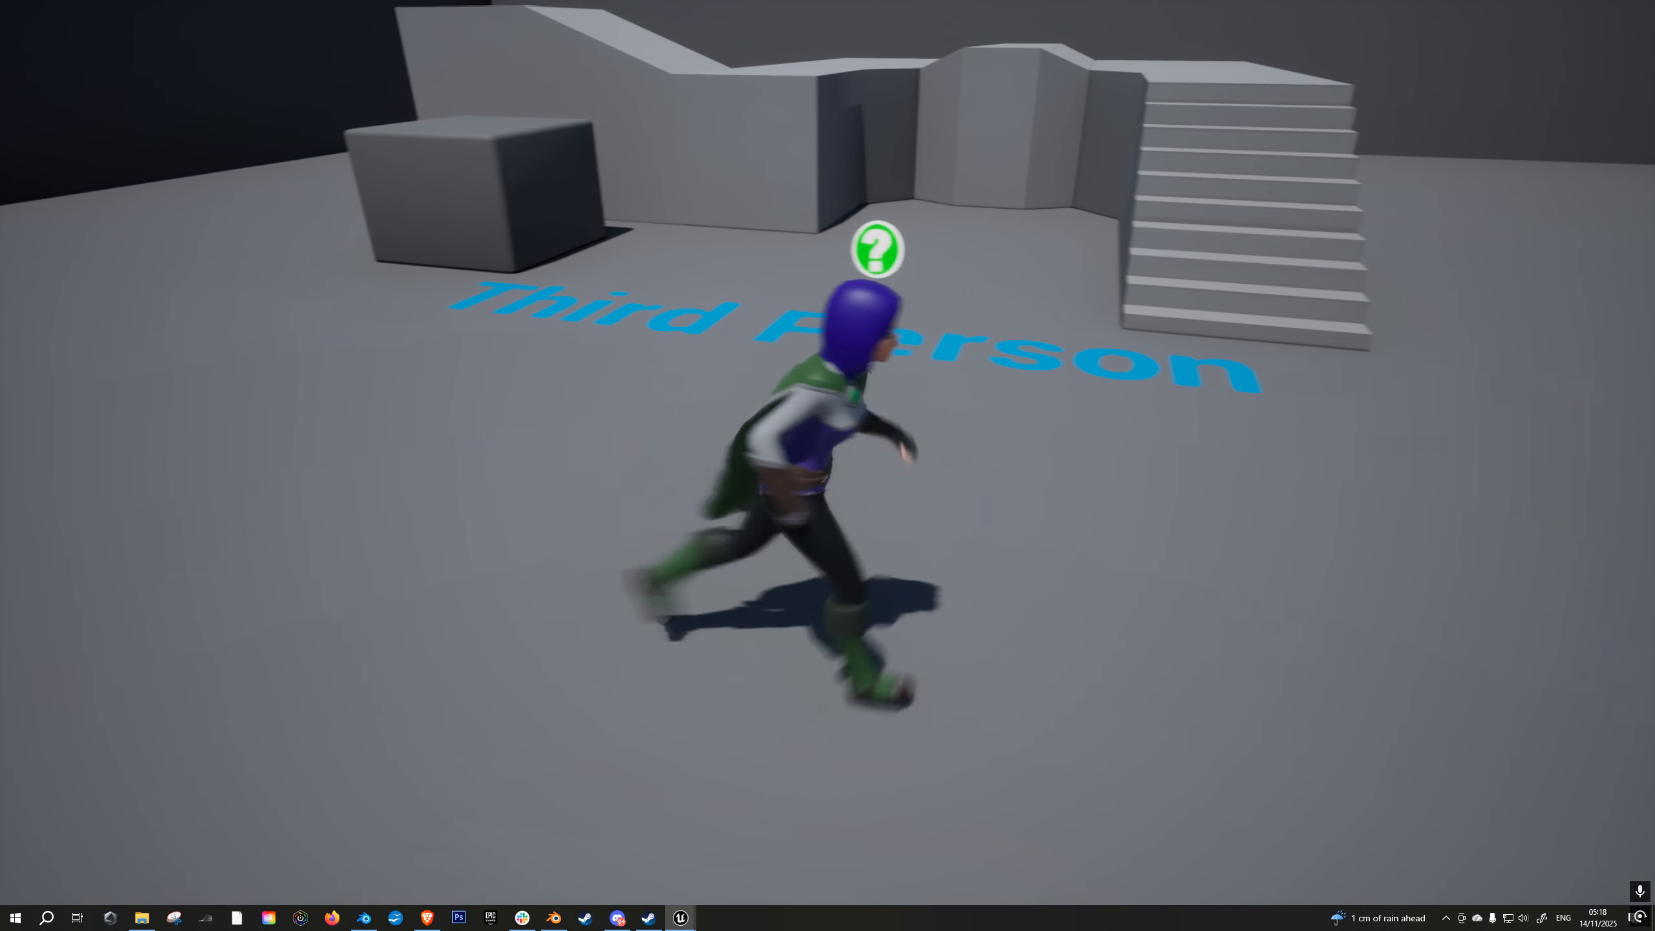
- Keep running and stopping the character at different angles to examine how the cloak settles, ending with it facing the camera
{"action": "key", "text": "a"}
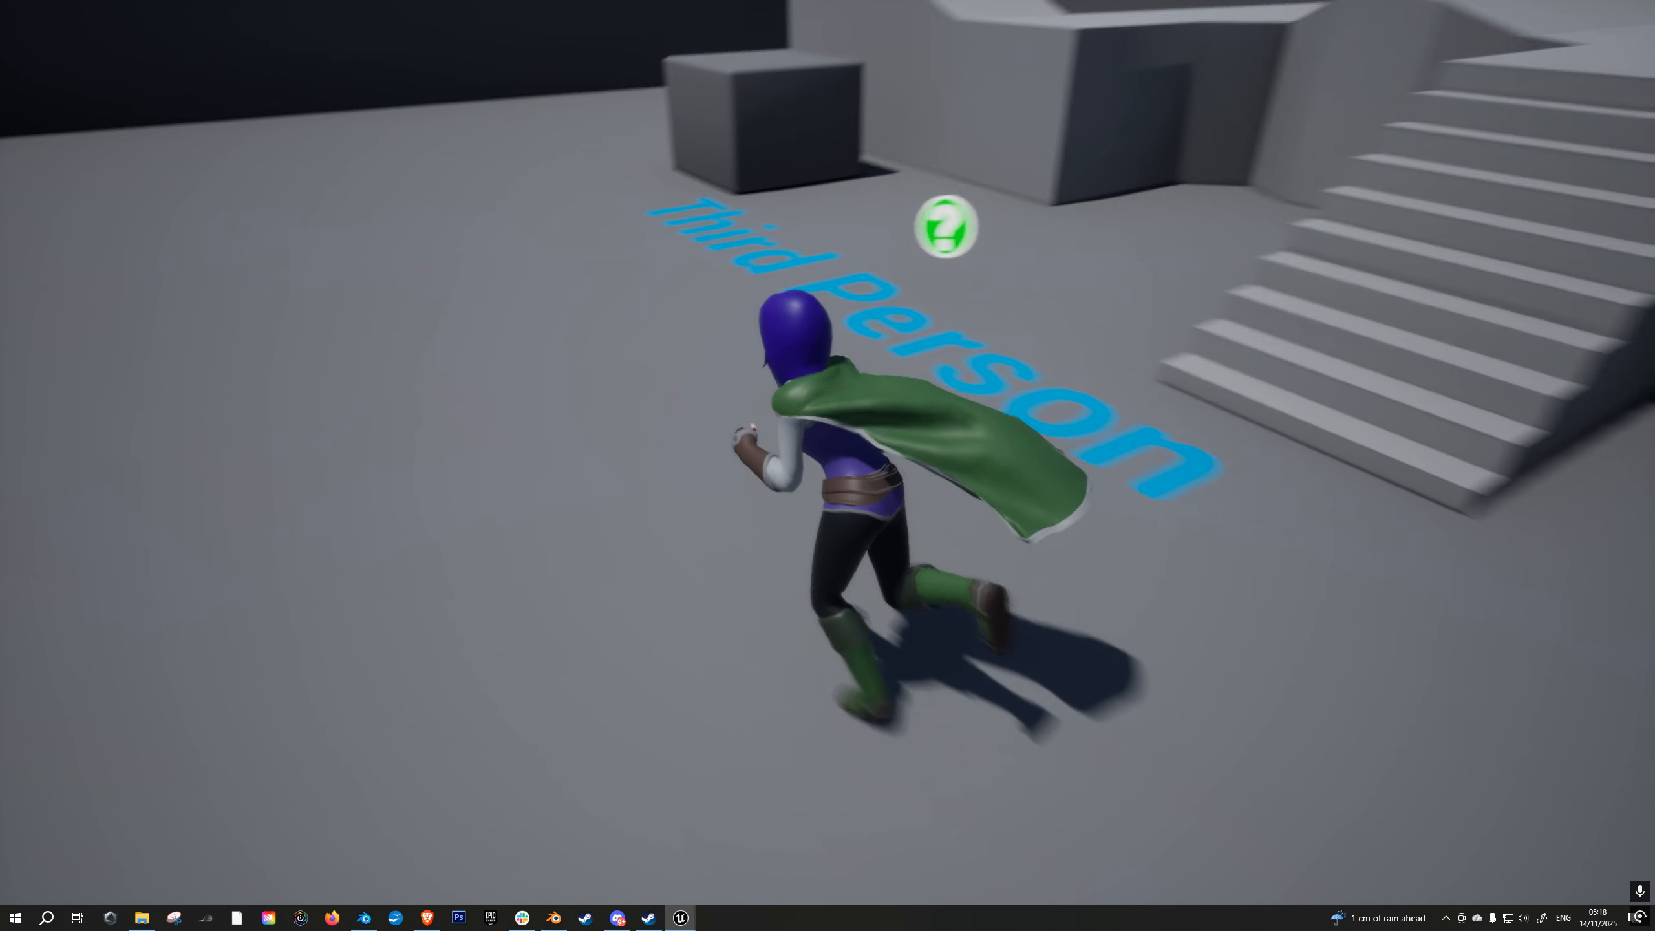
{"action": "key", "text": "s"}
{"action": "key", "text": "d"}
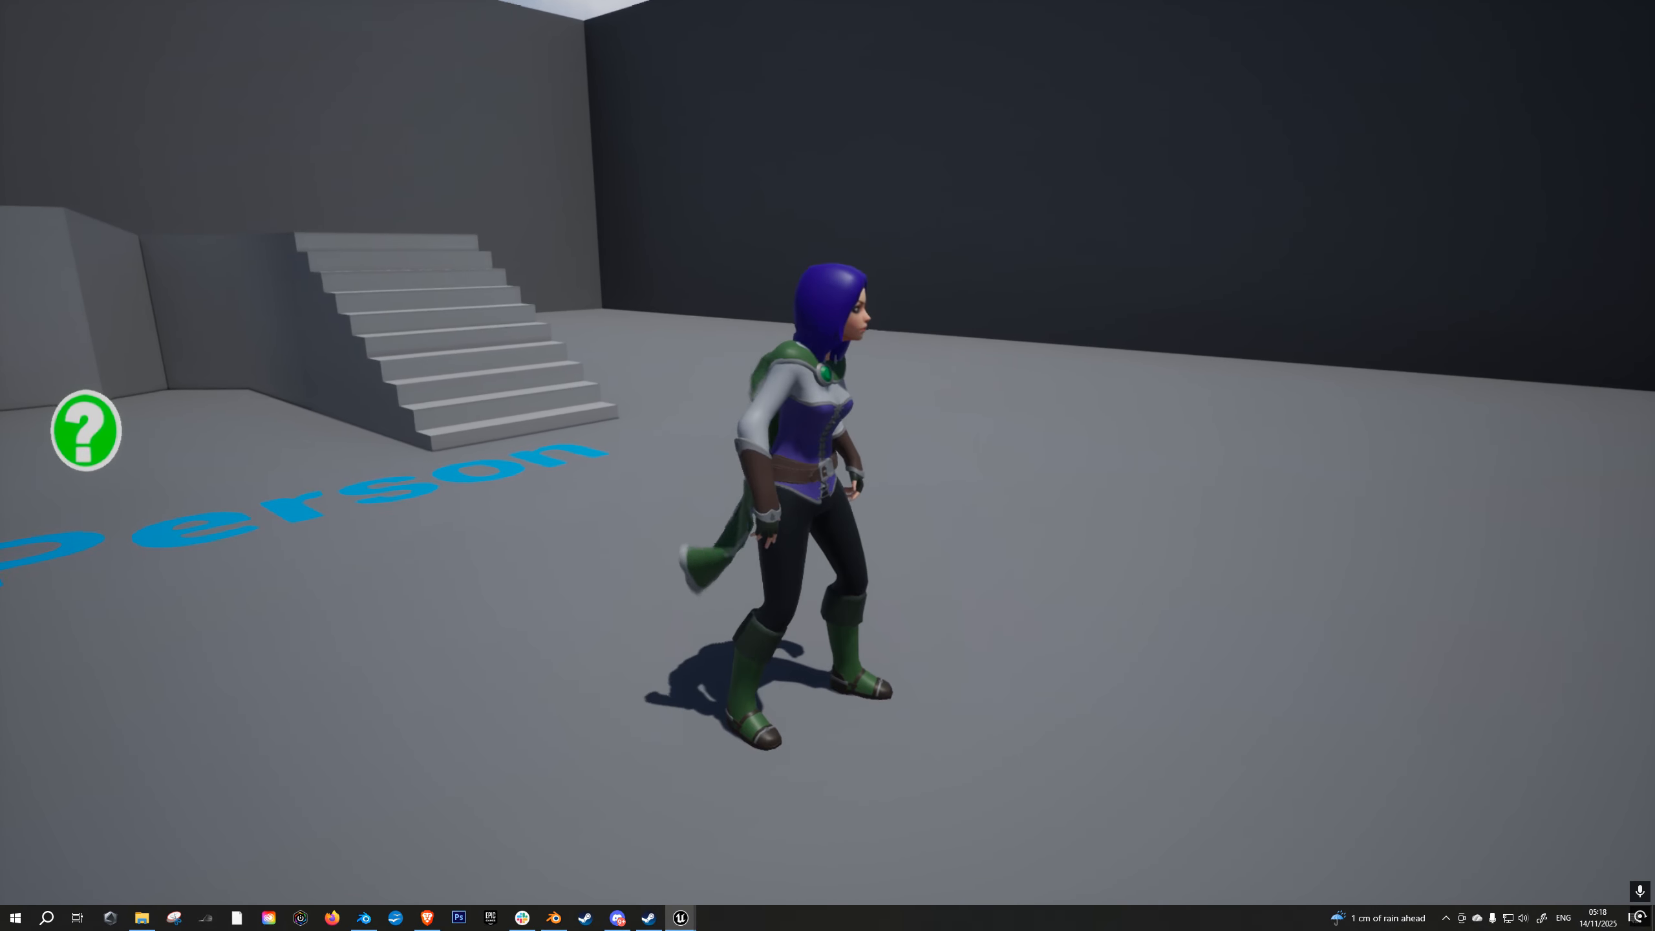
{"action": "key", "text": "w"}
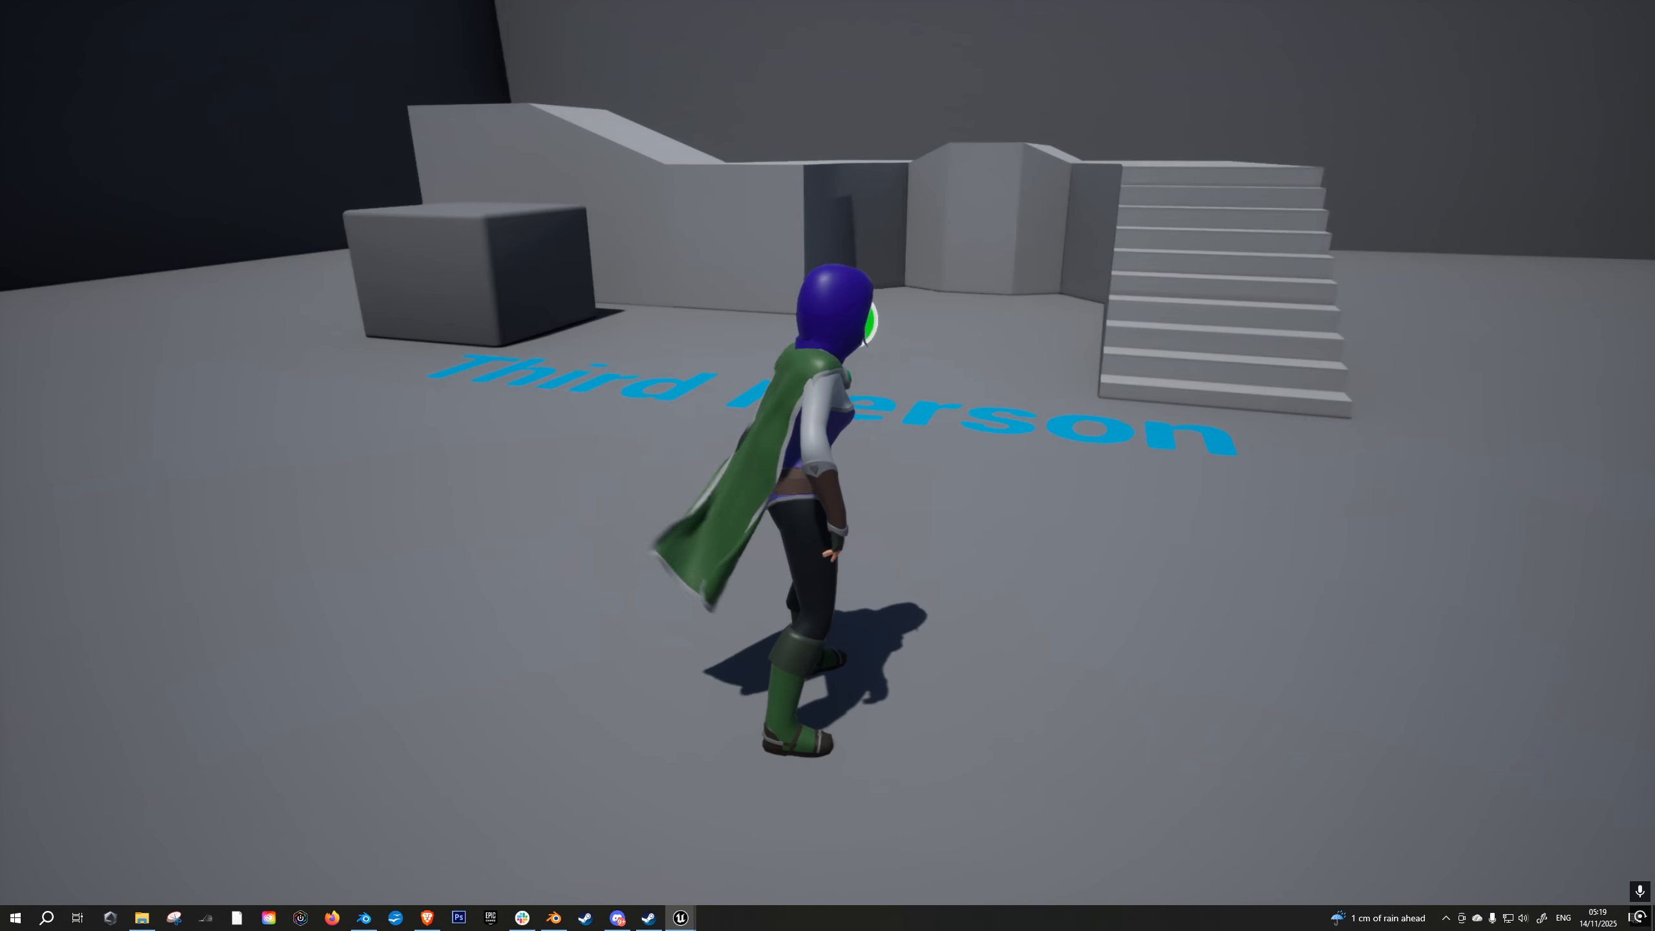
{"action": "key", "text": "w"}
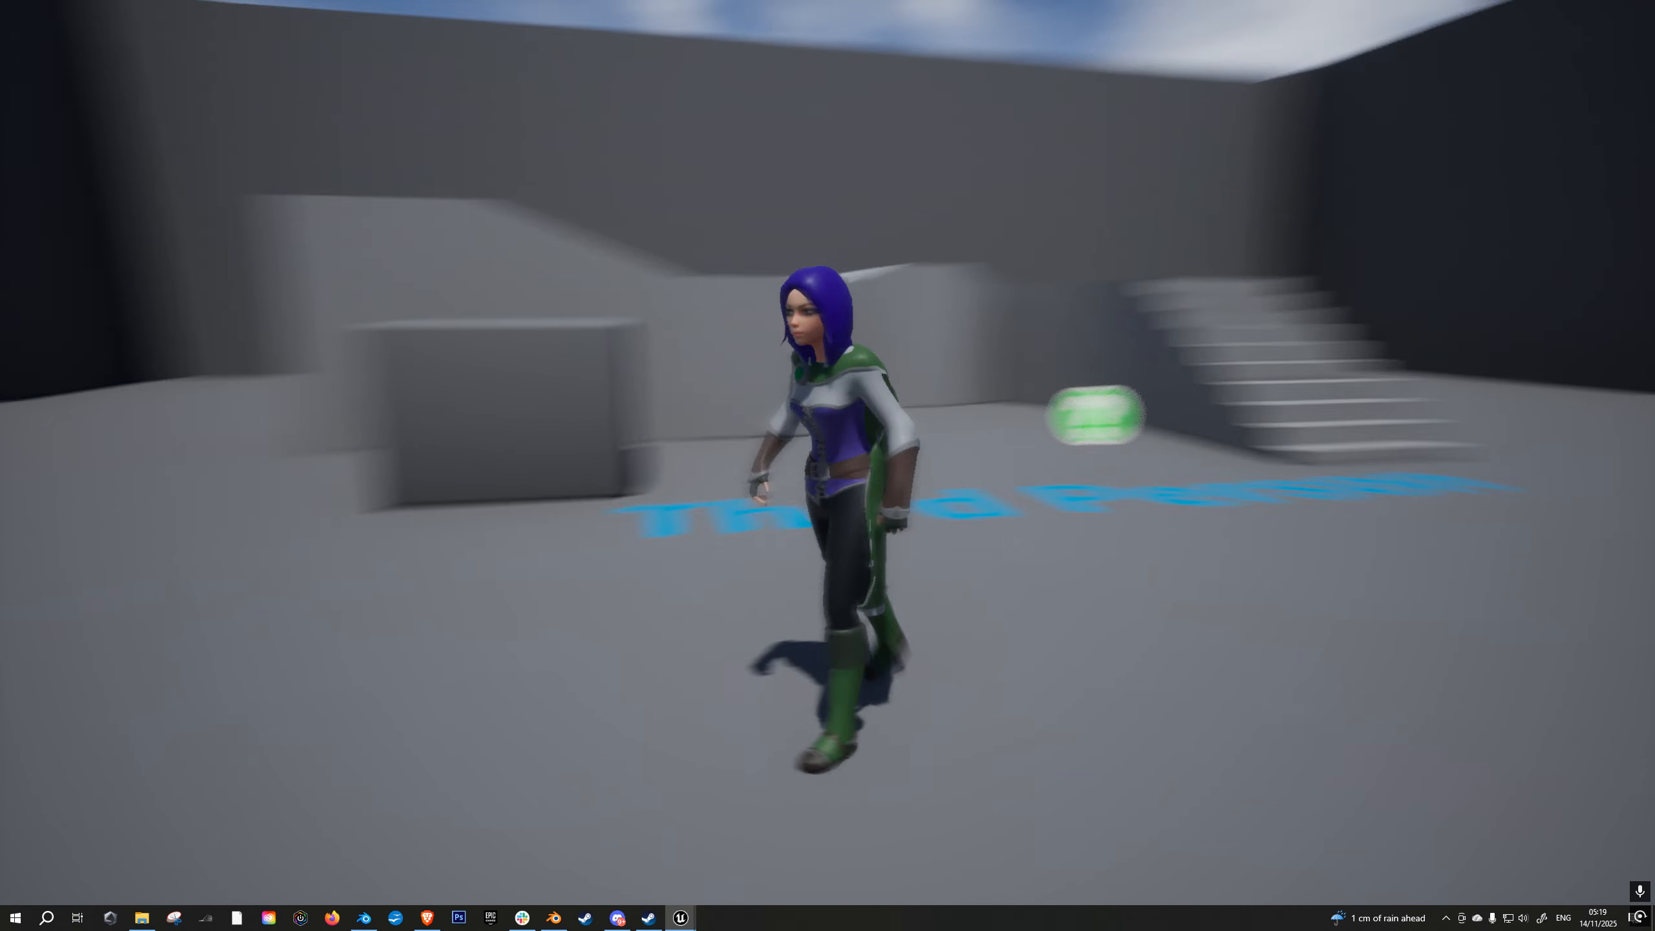
{"action": "key", "text": "d"}
{"action": "key", "text": "w"}
{"action": "key", "text": "a"}
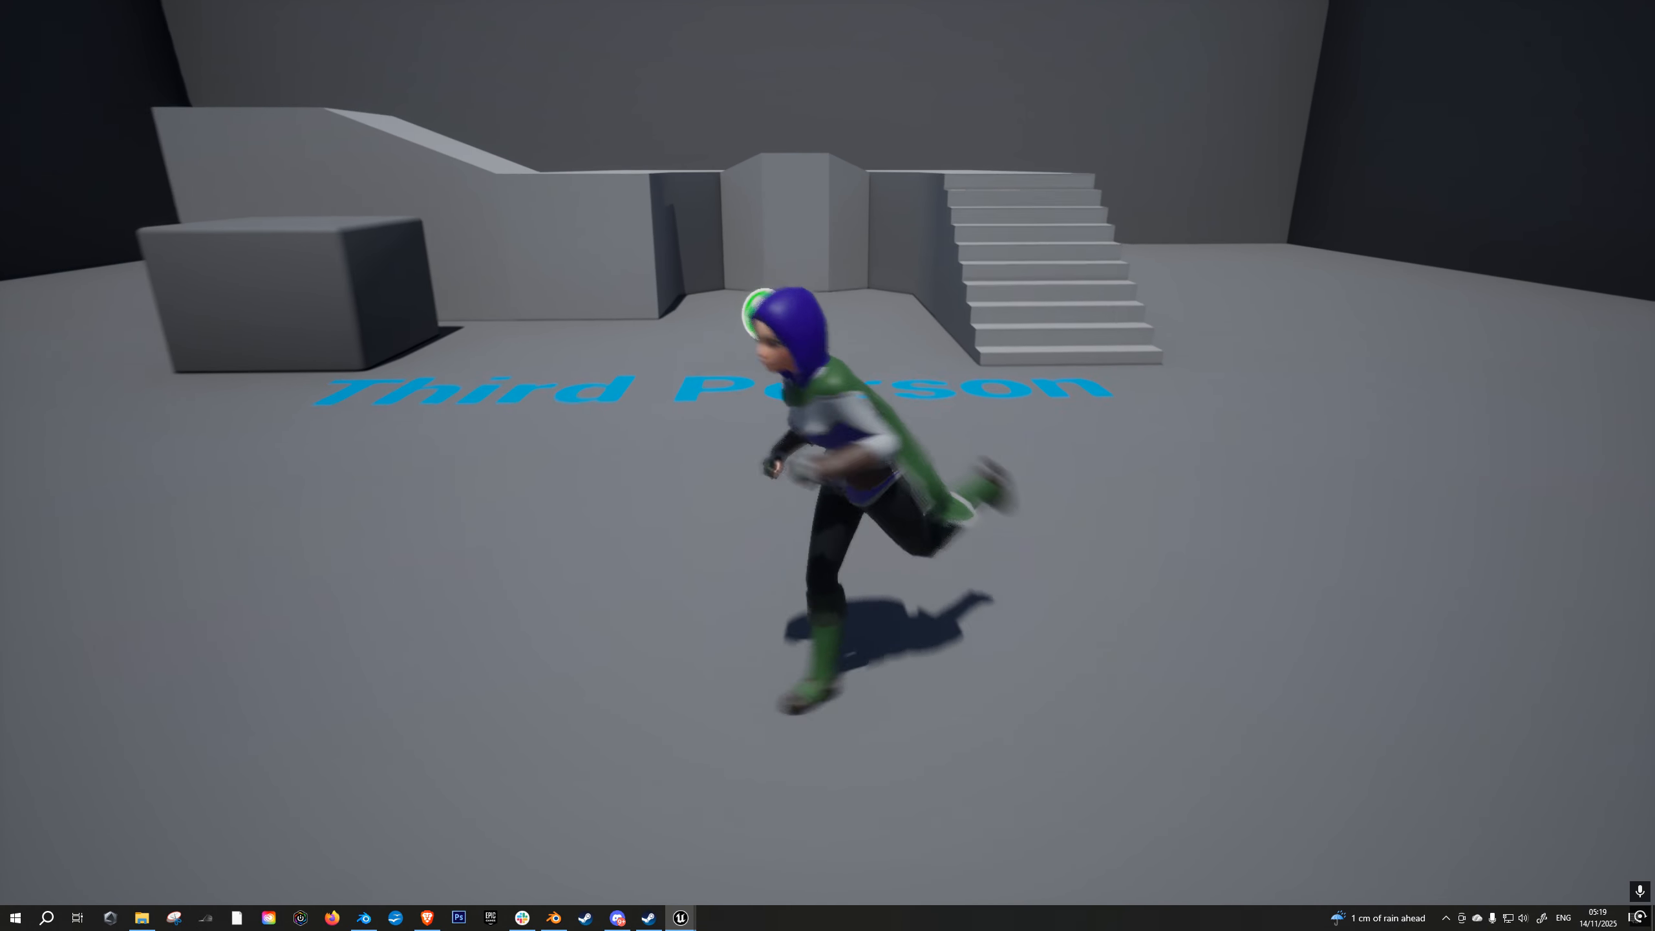
{"action": "key", "text": "s"}
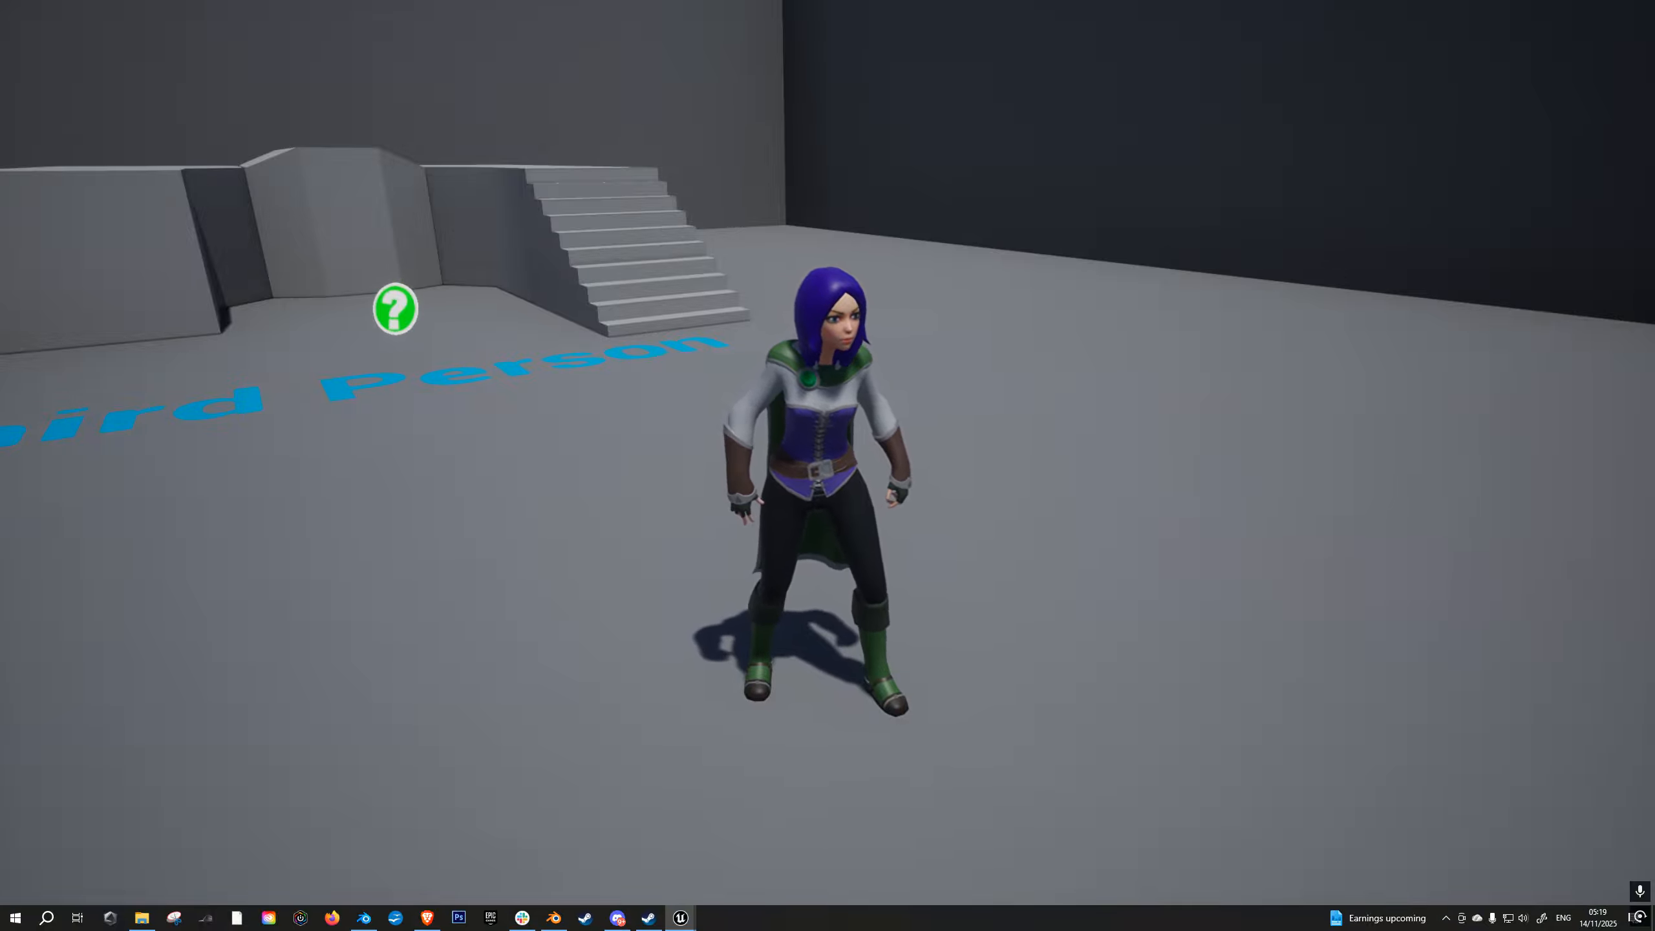
- End the play session, then switch to Steam and look over the Mythrealm game's store page
{"action": "key", "text": "Escape"}
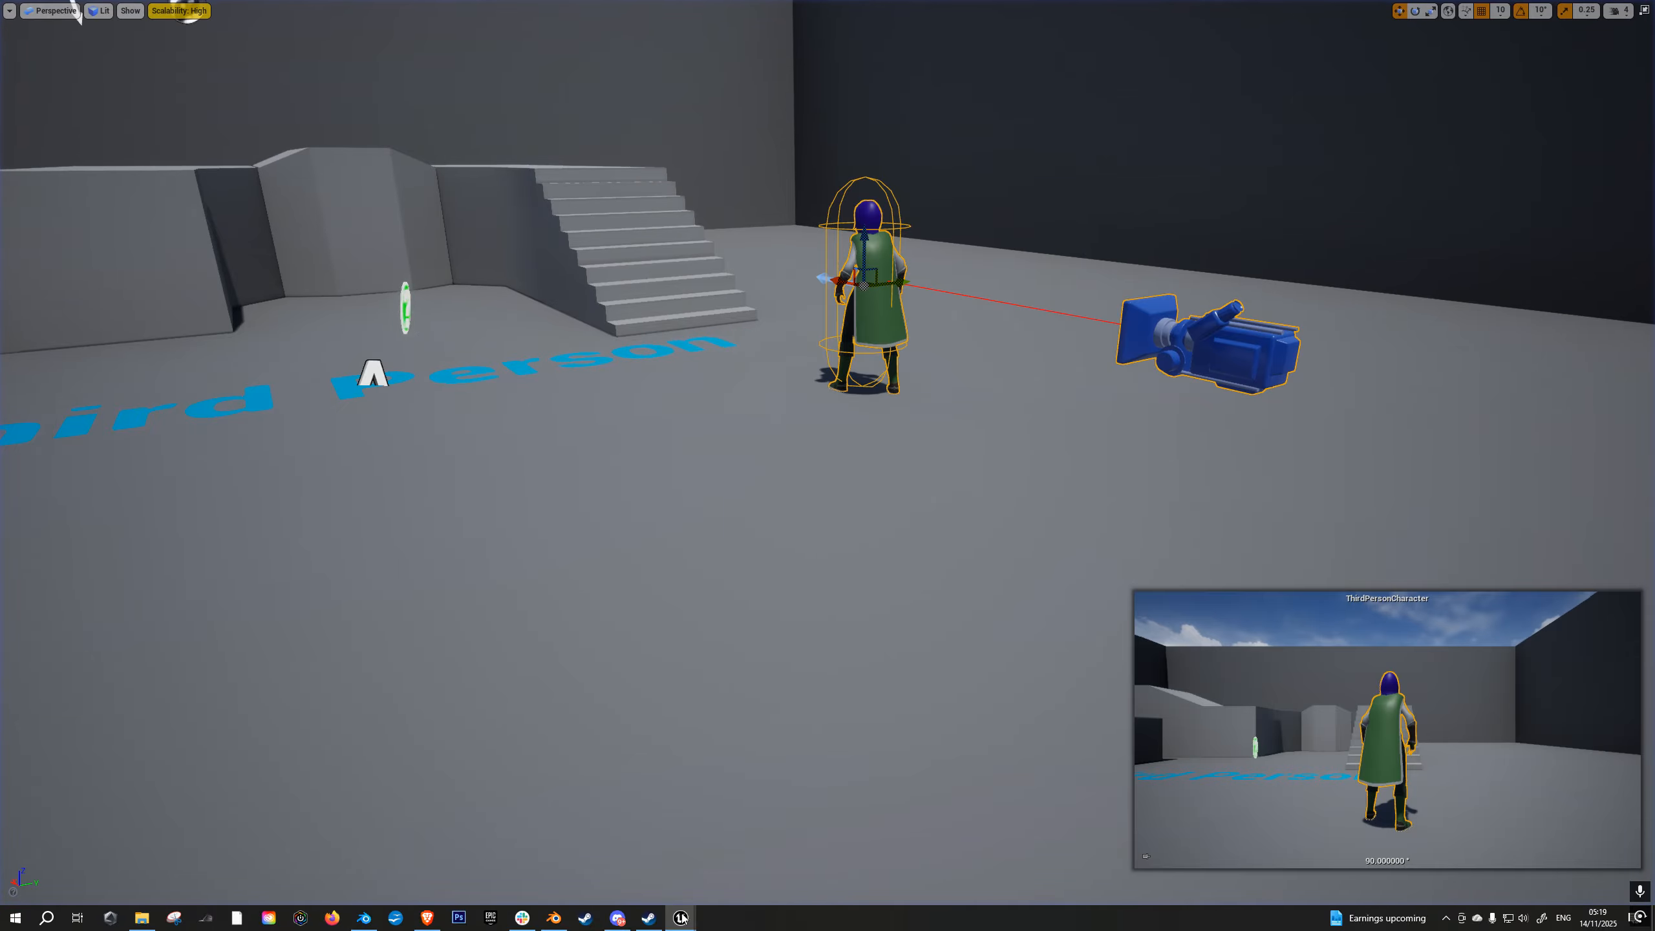
{"action": "left_click", "coordinate": [645, 923]}
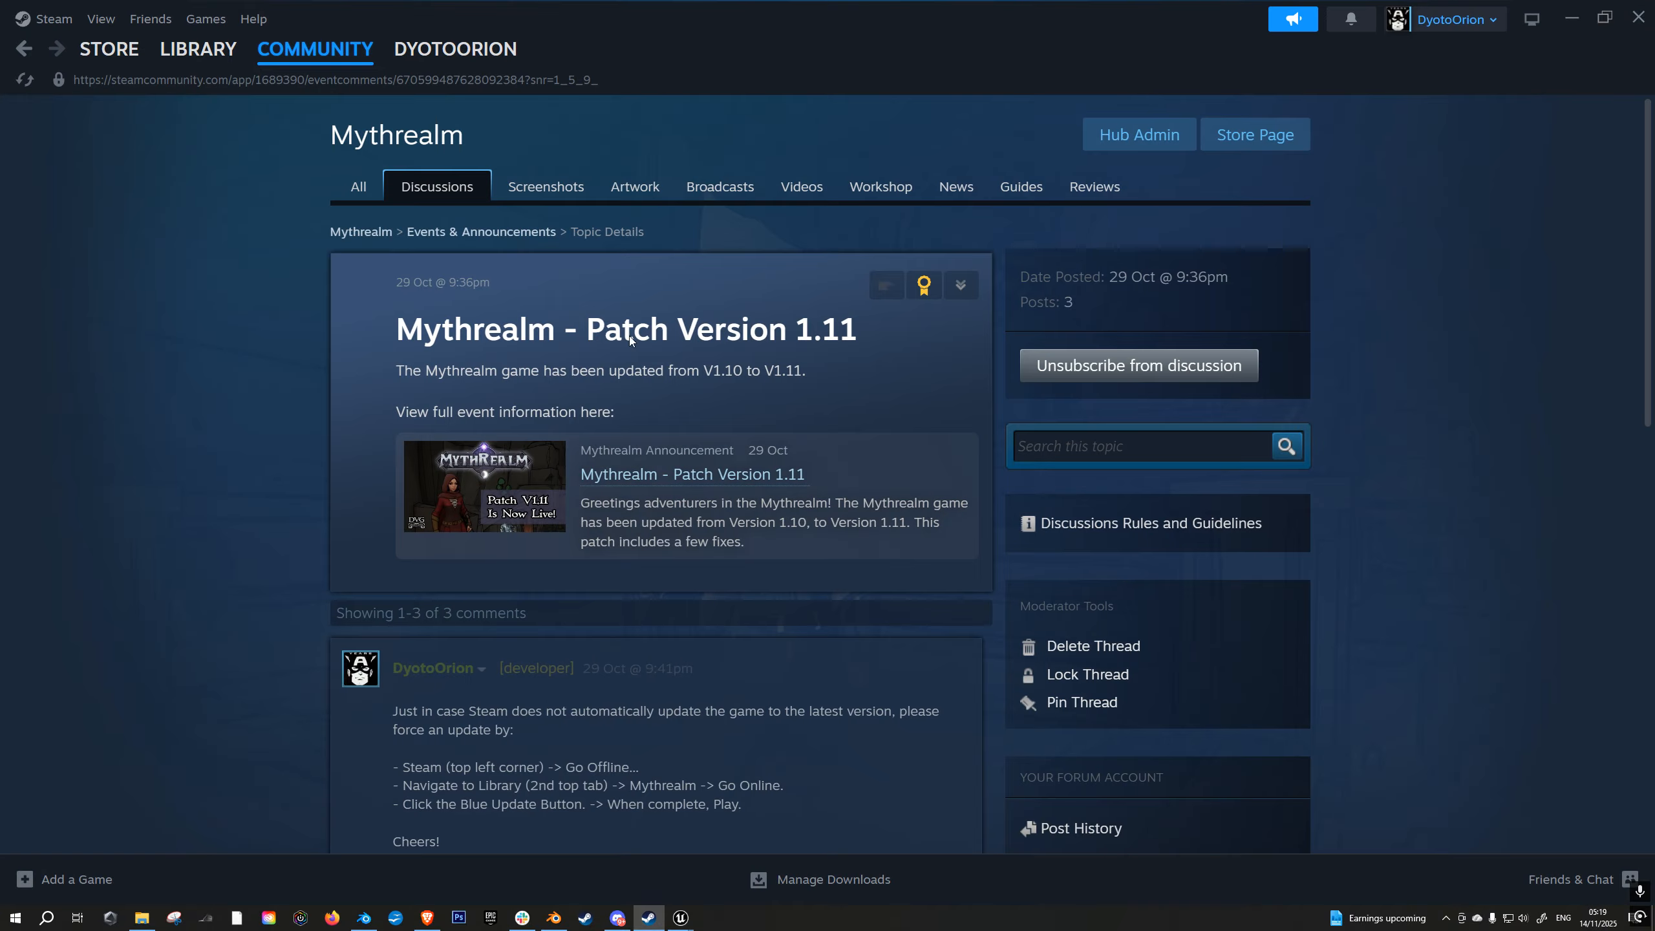
{"action": "left_click", "coordinate": [1246, 136]}
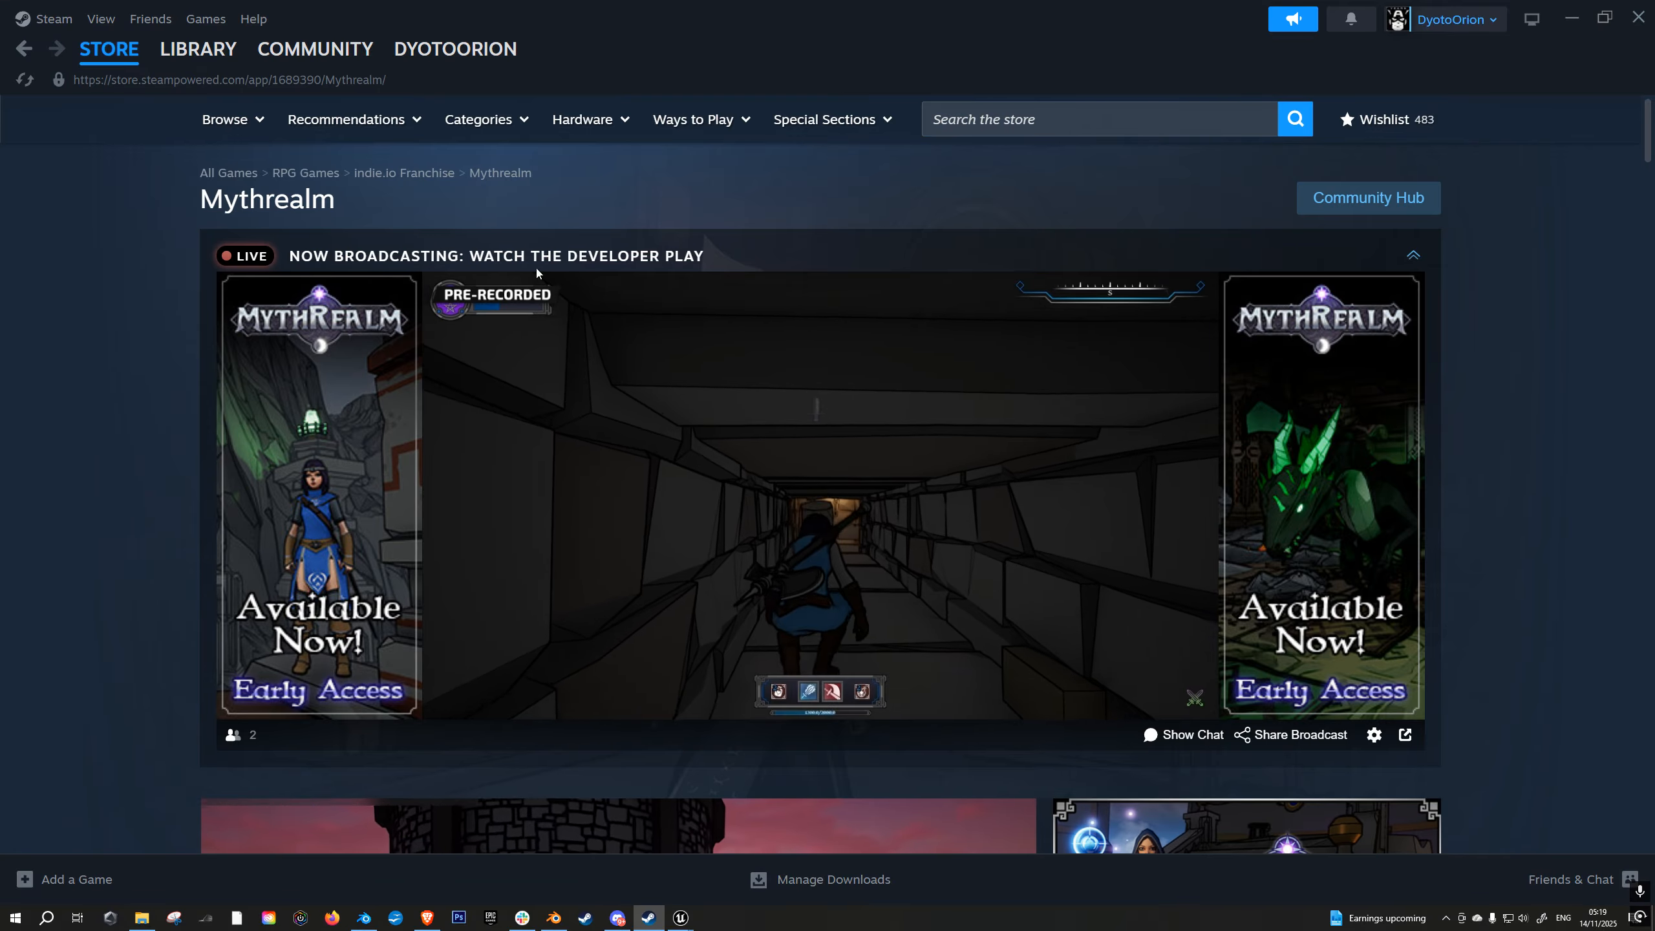
{"action": "scroll", "coordinate": [912, 476], "scroll_direction": "down", "scroll_amount": 5}
{"action": "scroll", "coordinate": [1210, 612], "scroll_direction": "down", "scroll_amount": 3}
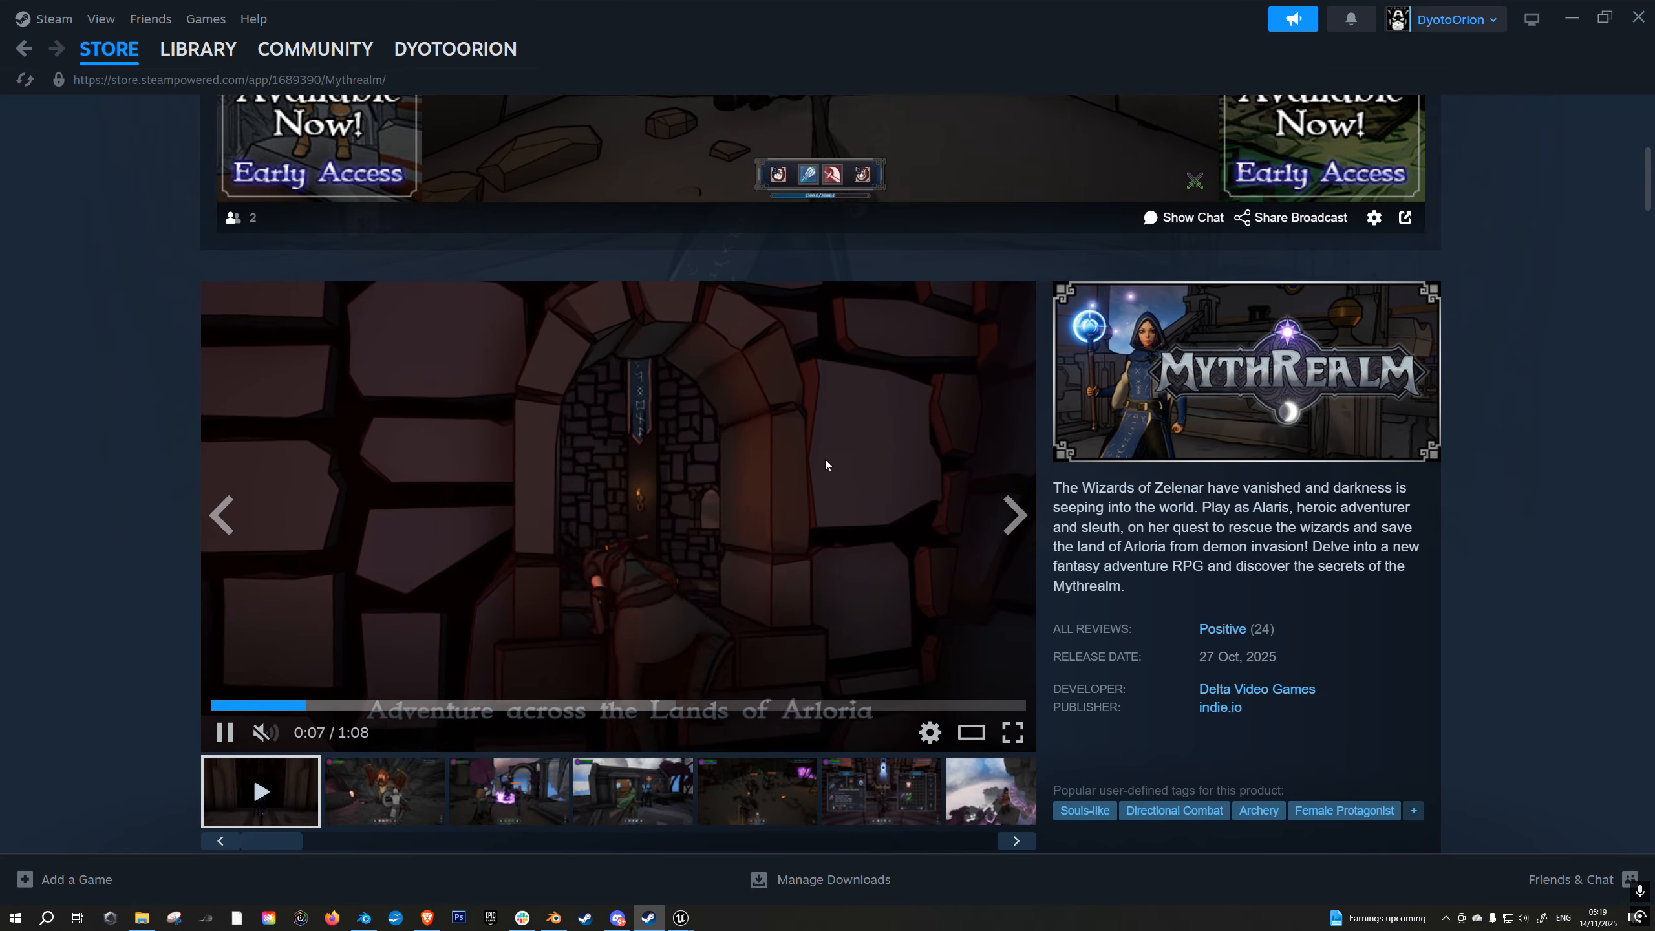
{"action": "scroll", "coordinate": [825, 459], "scroll_direction": "up", "scroll_amount": 5}
{"action": "scroll", "coordinate": [918, 489], "scroll_direction": "up", "scroll_amount": 3}
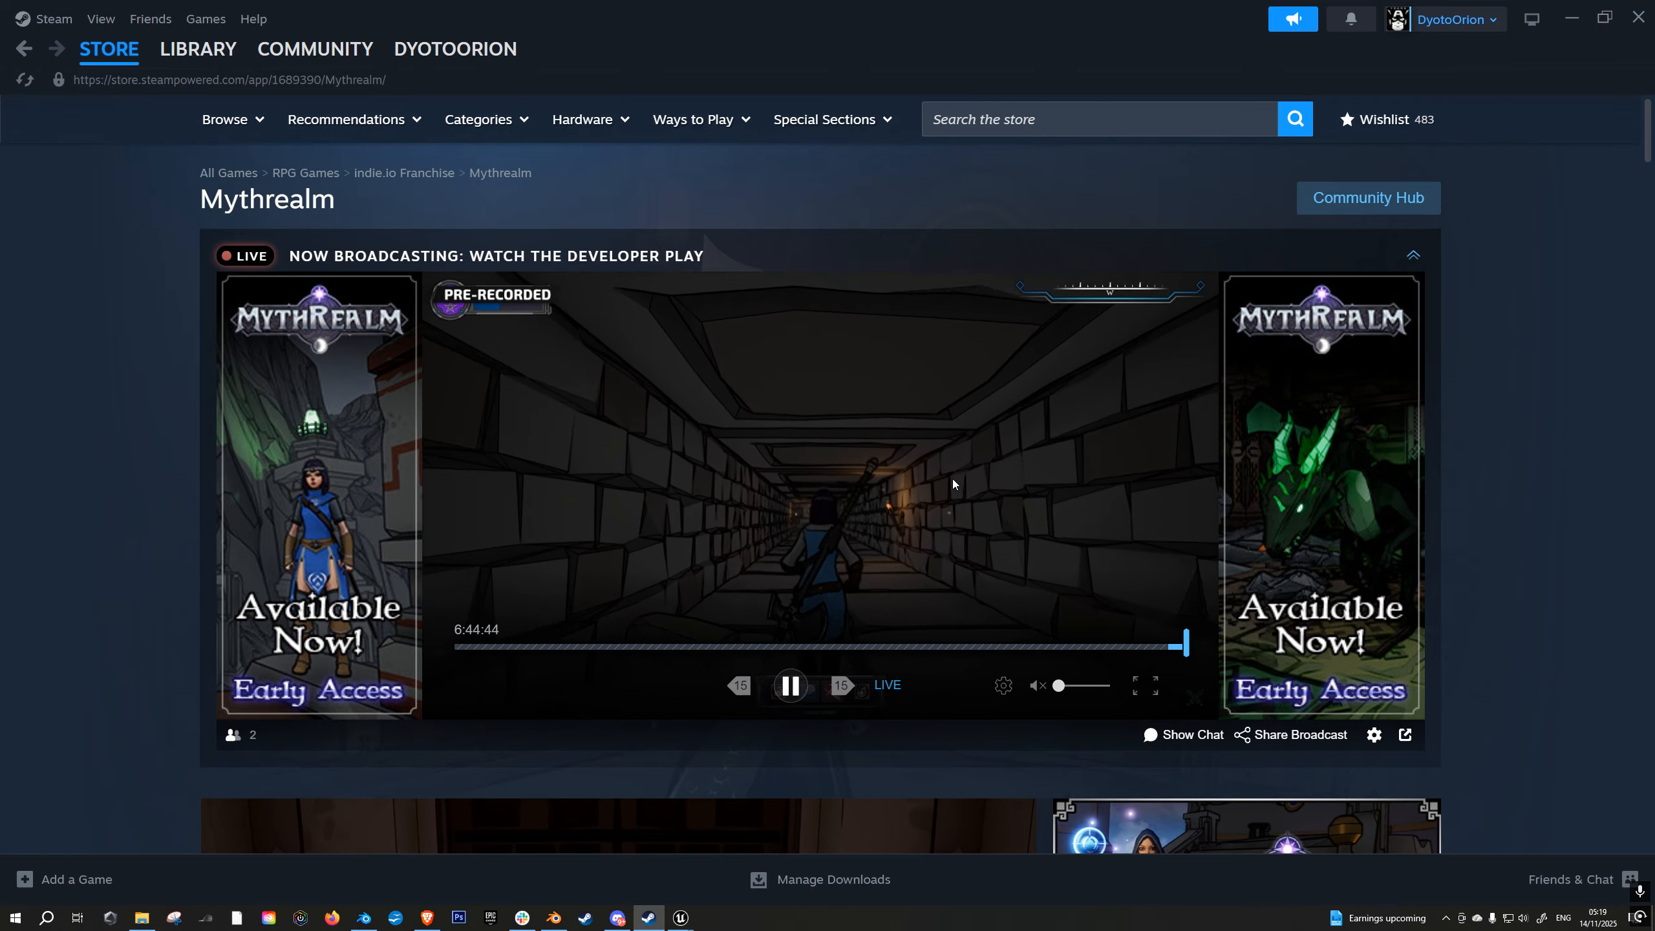
- Switch back to Unreal Engine and examine the character and its cloak up close from the front in the level
{"action": "left_click", "coordinate": [680, 917]}
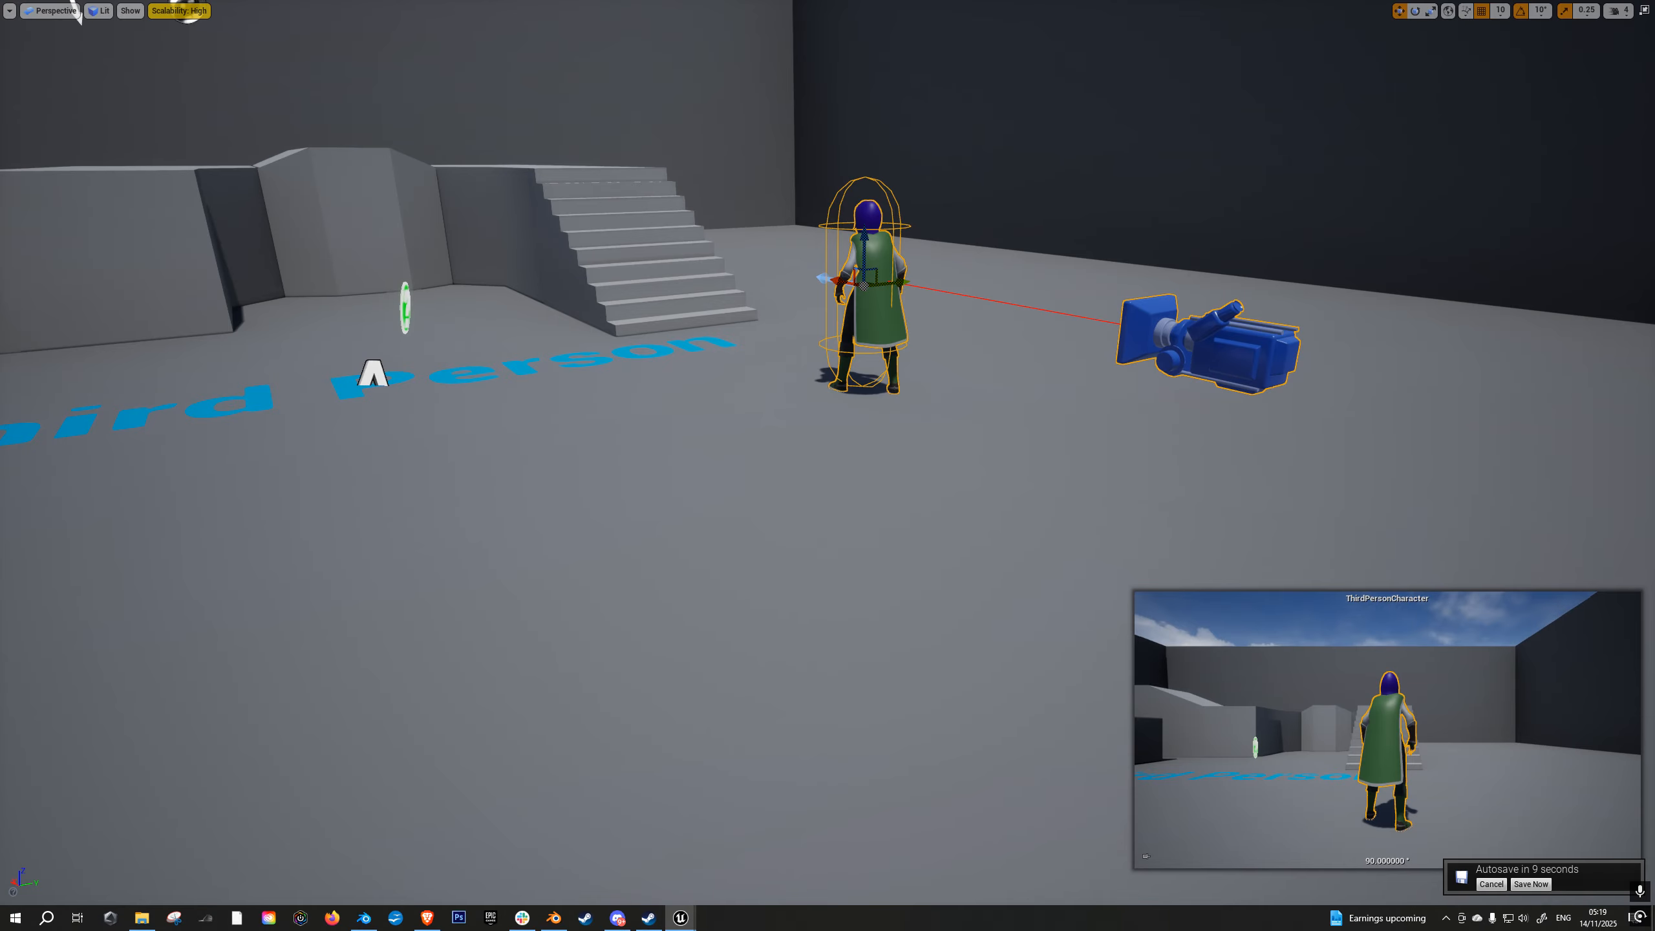
{"action": "key", "text": "w"}
{"action": "key", "text": "a"}
{"action": "right_click_drag", "start_coordinate": [827, 466], "coordinate": [1150, 520]}
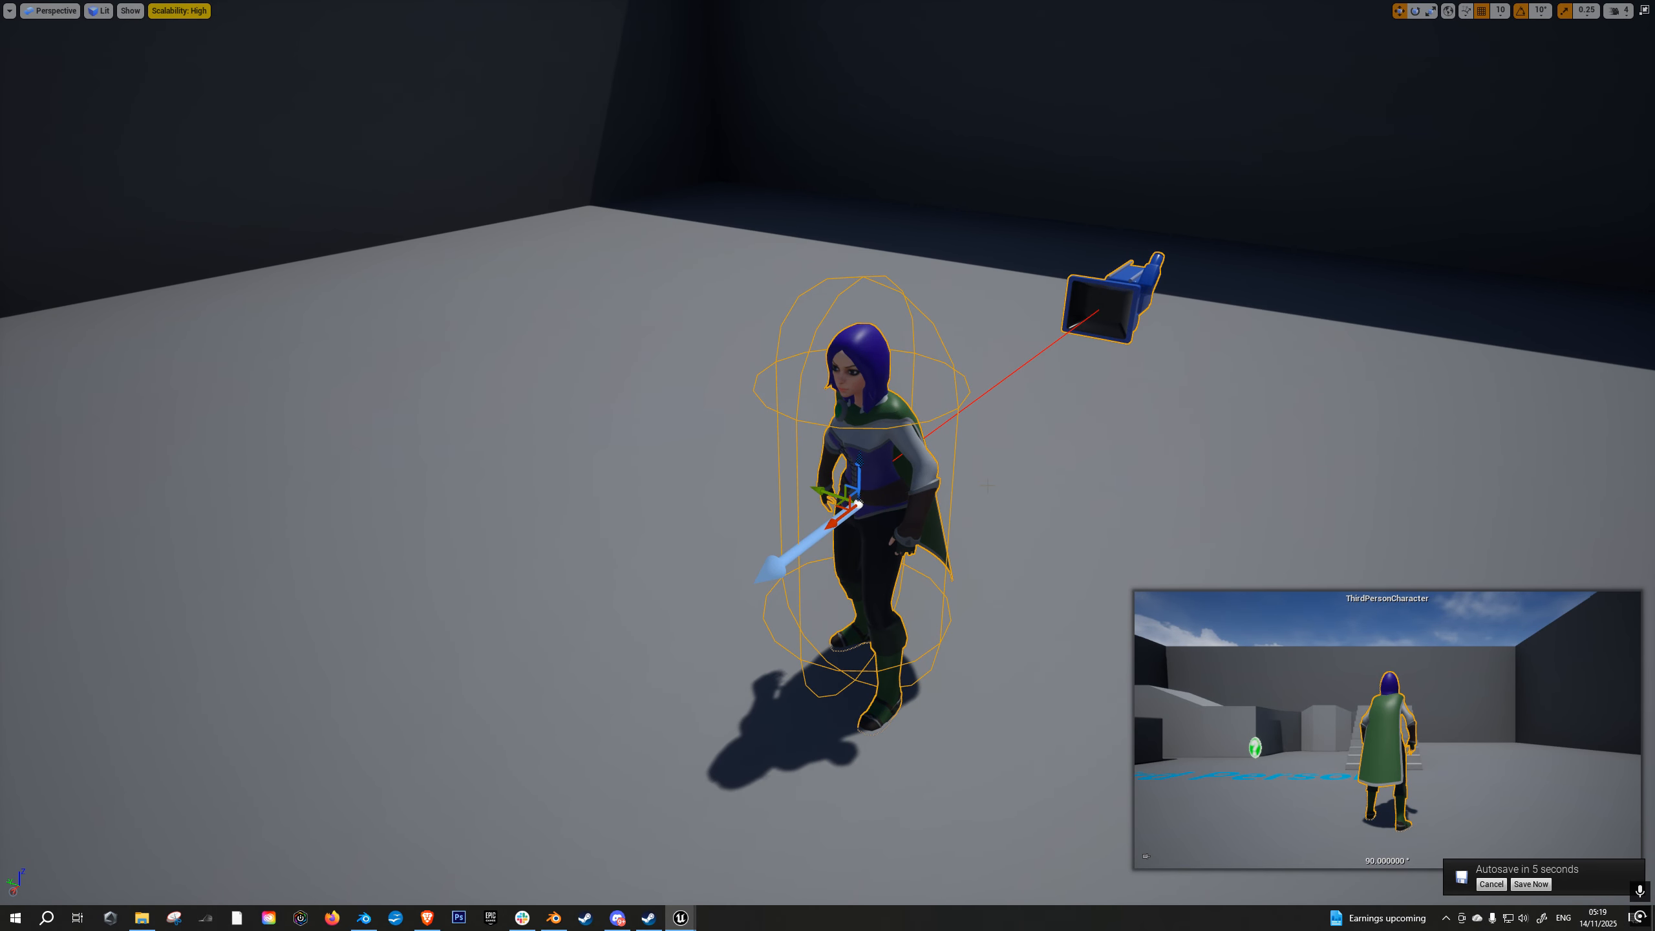